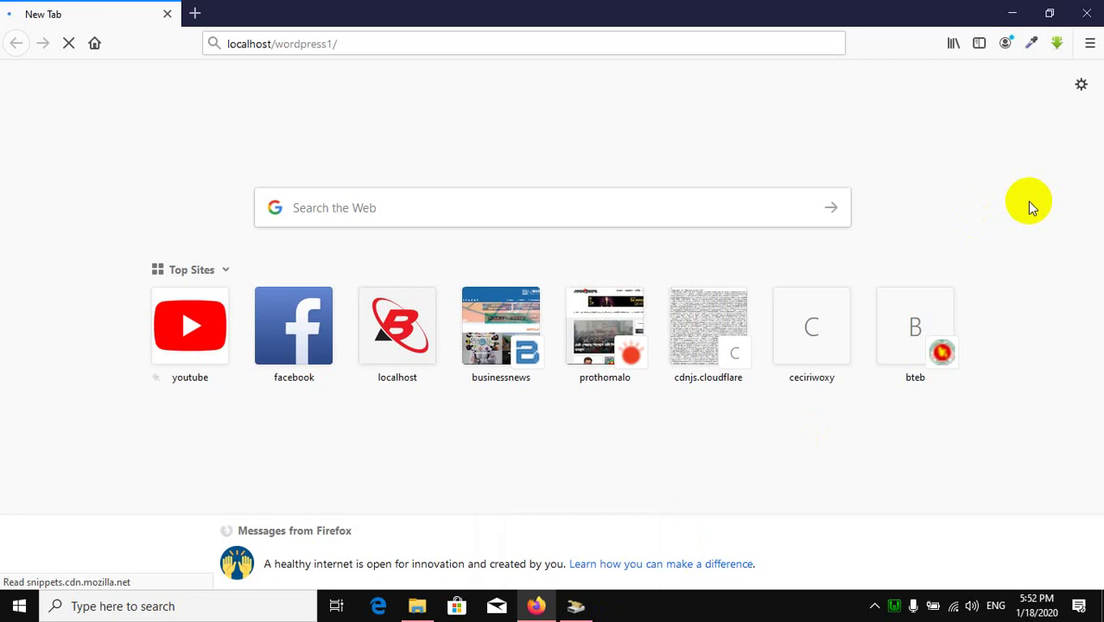
Step: Open a blank Firefox tab and close the stalled localhost/wordpress1 tab
click(197, 15)
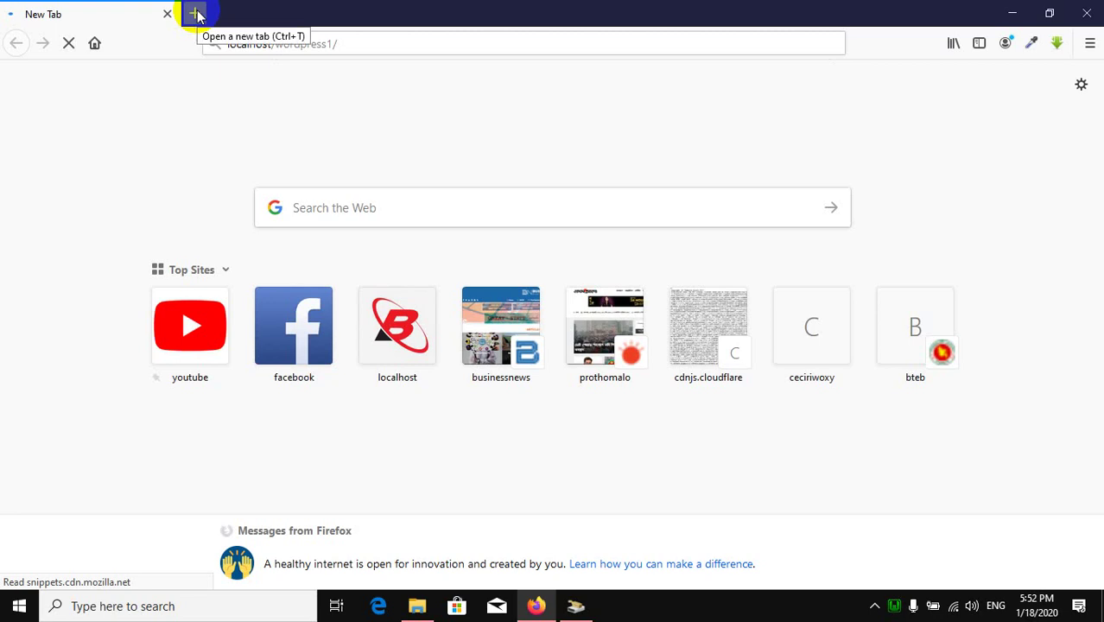
click(197, 15)
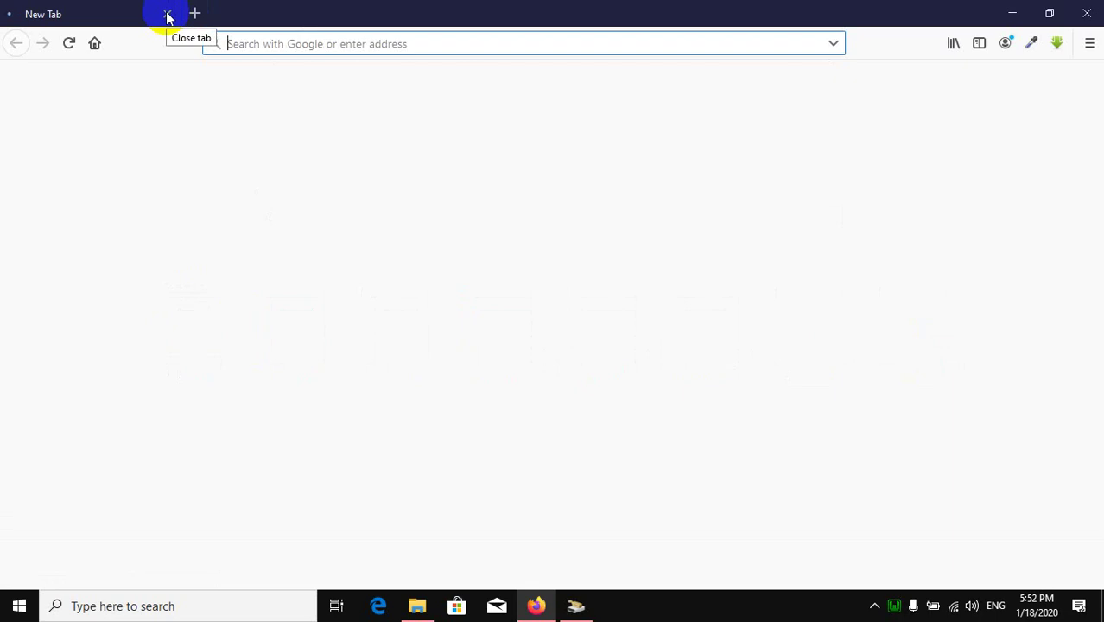
key(ctrl+t)
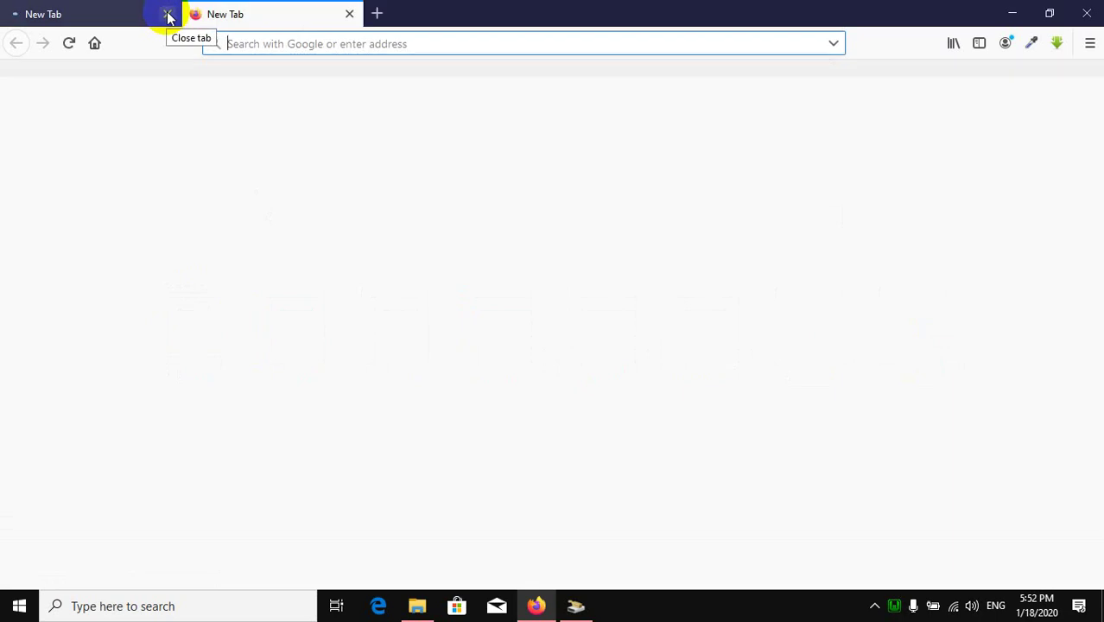
click(168, 15)
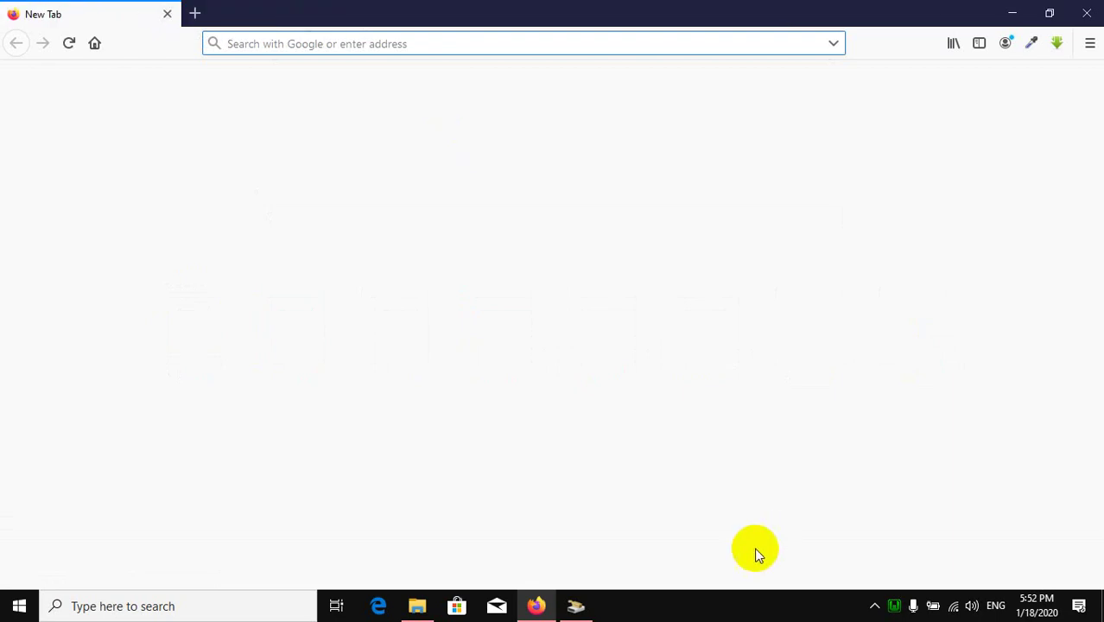
click(873, 607)
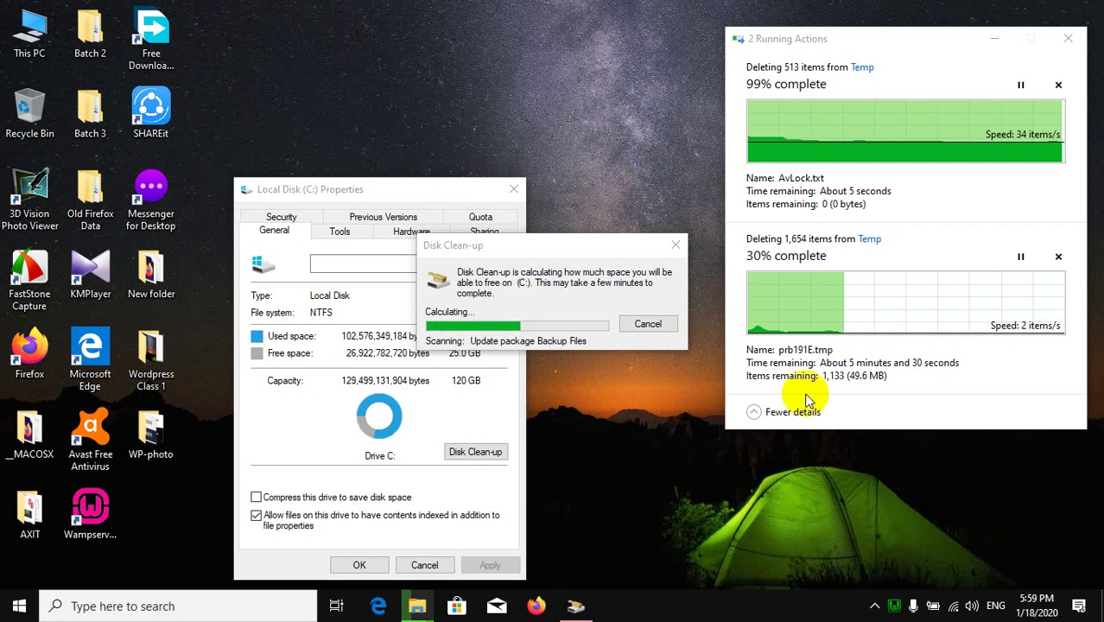
Step: Refresh the desktop twice, then open This PC while the Temp deletions keep running
right_click(749, 433)
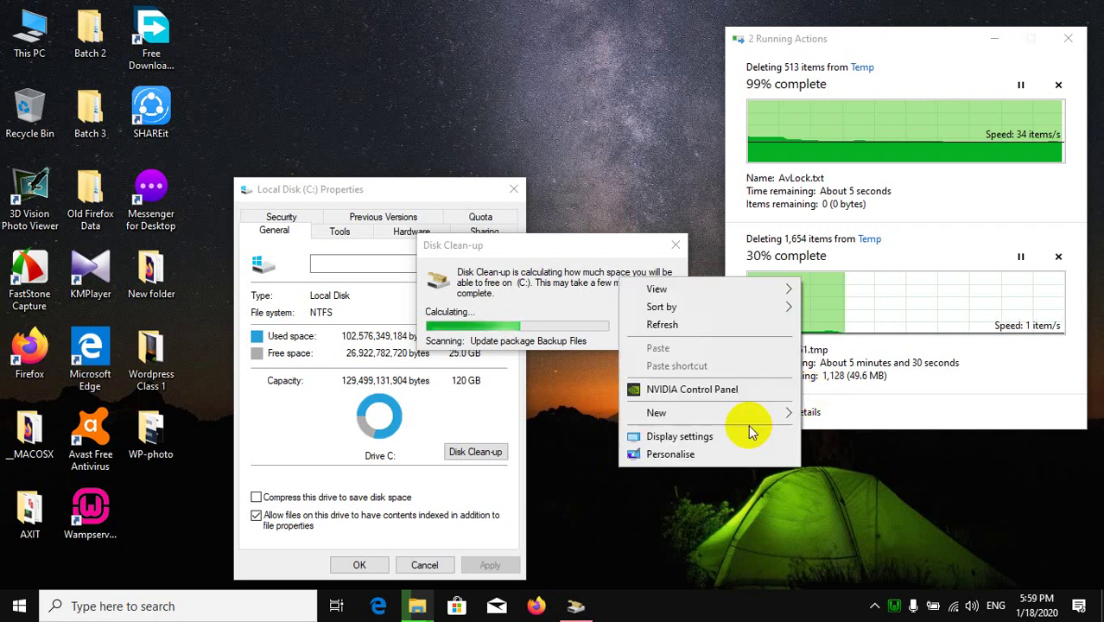
click(672, 321)
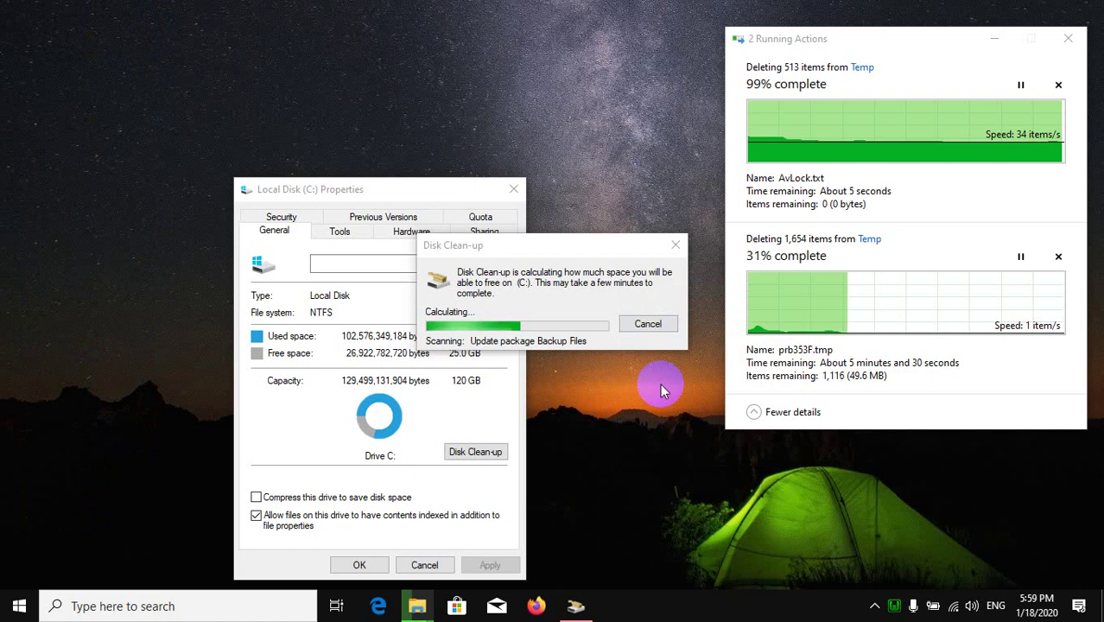
right_click(660, 389)
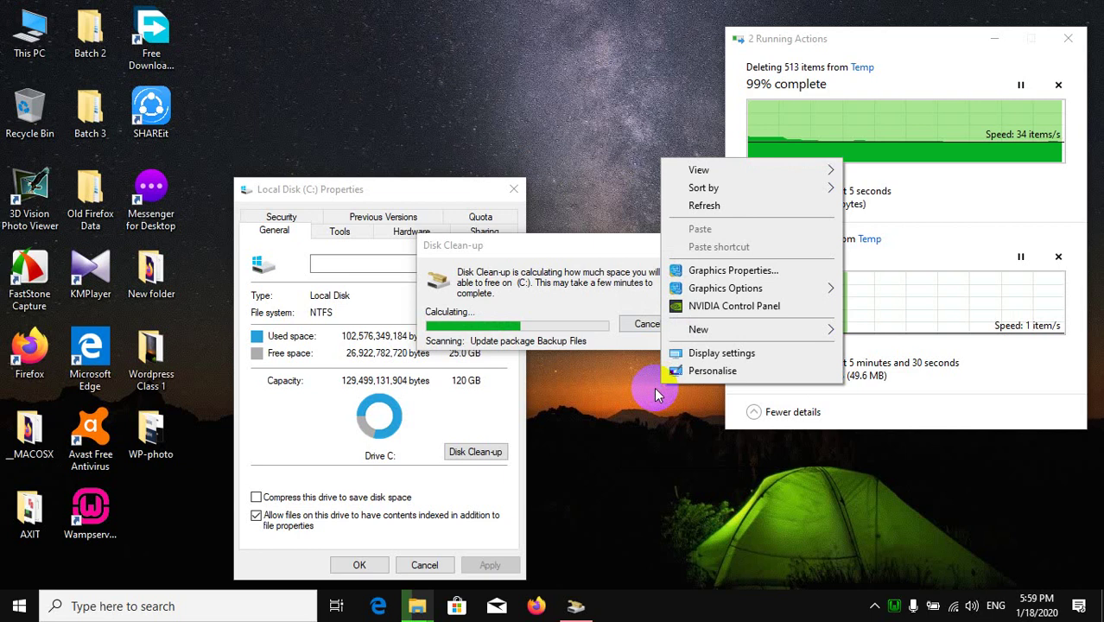
click(717, 211)
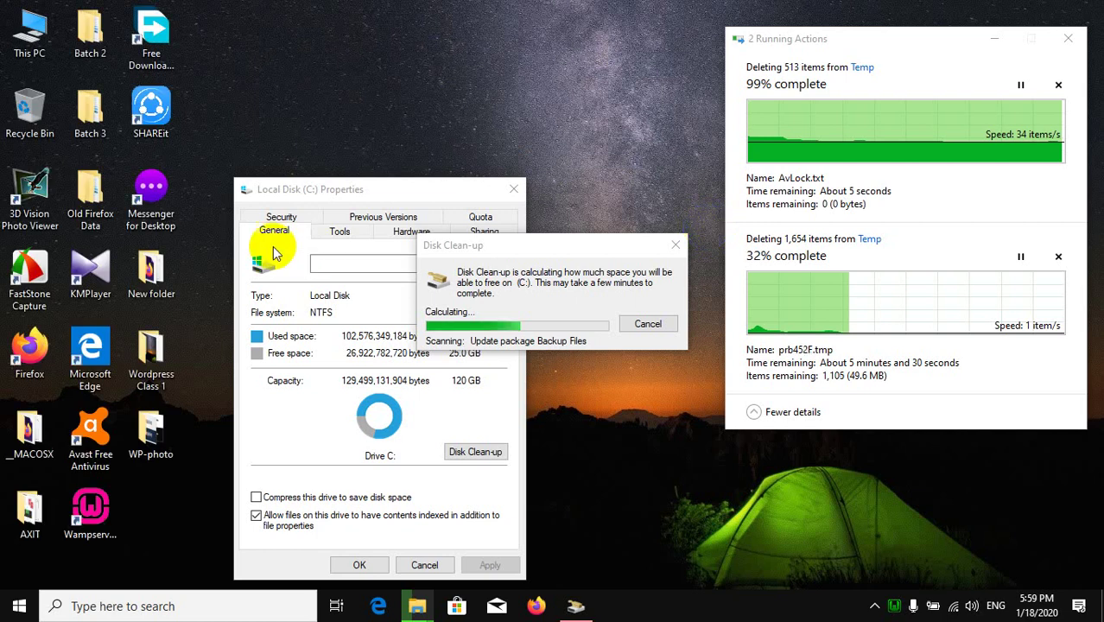
click(29, 50)
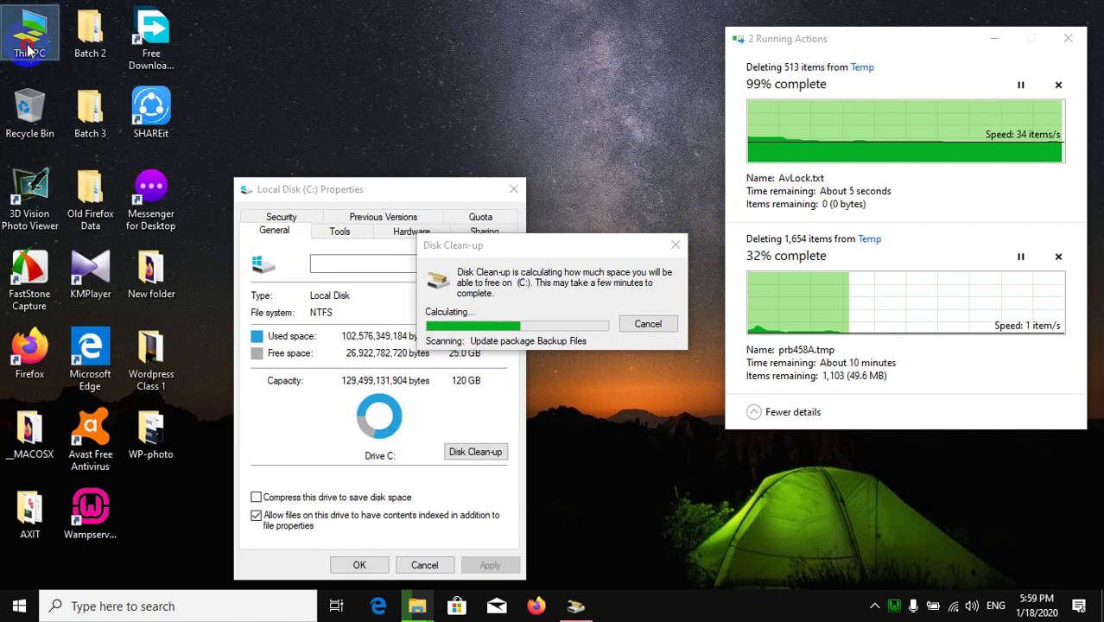
click(577, 203)
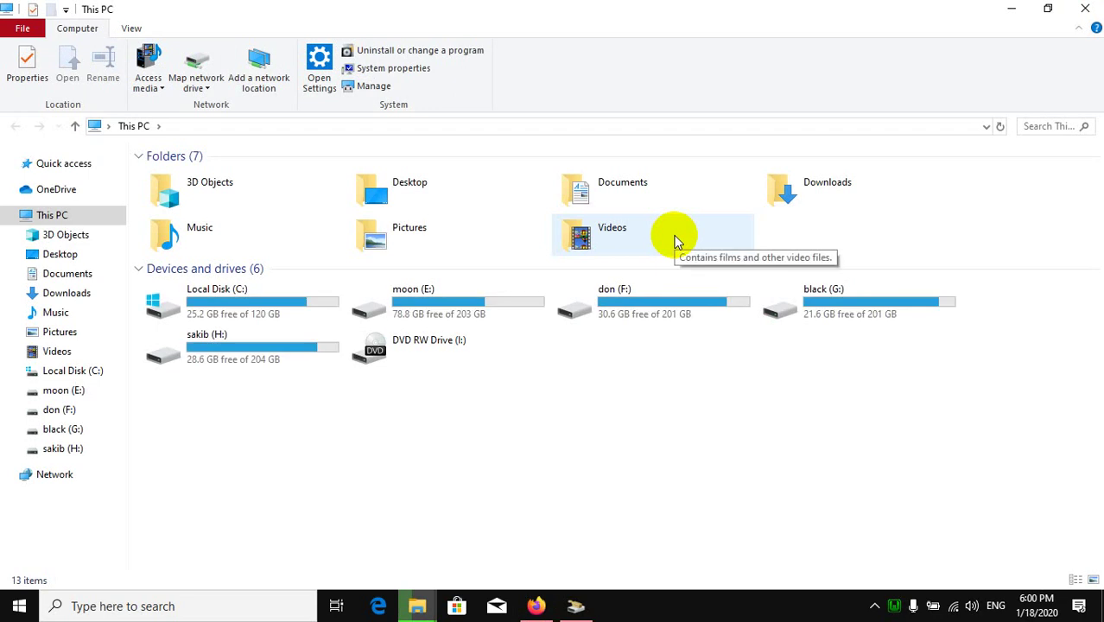
Step: Choose 'Uninstall or change a program' in This PC and end the unresponsive Firefox process
click(443, 51)
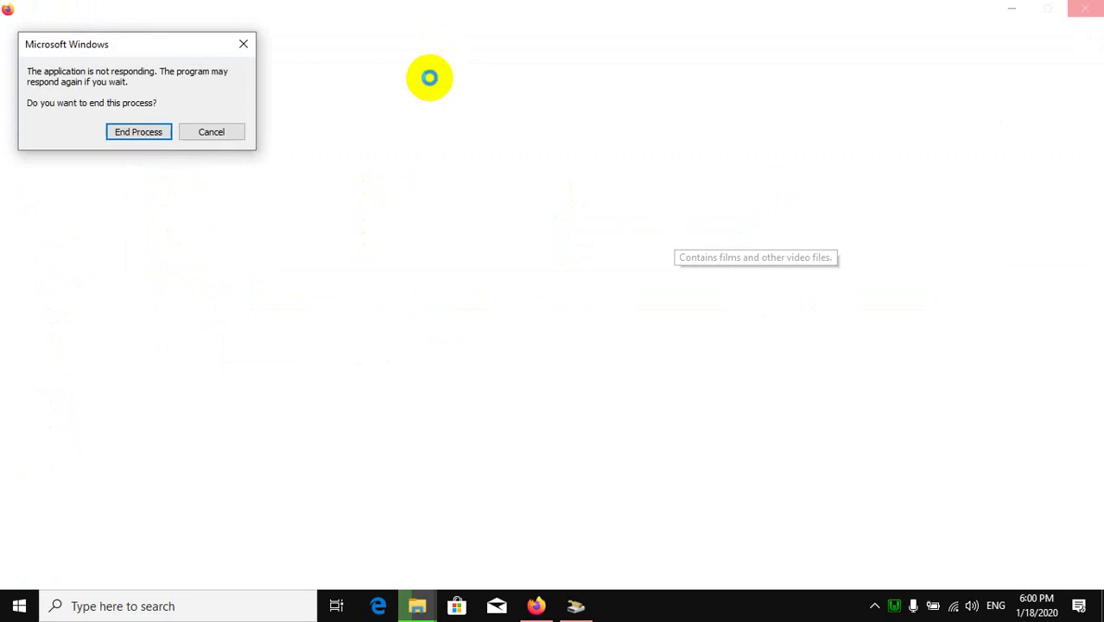
click(152, 134)
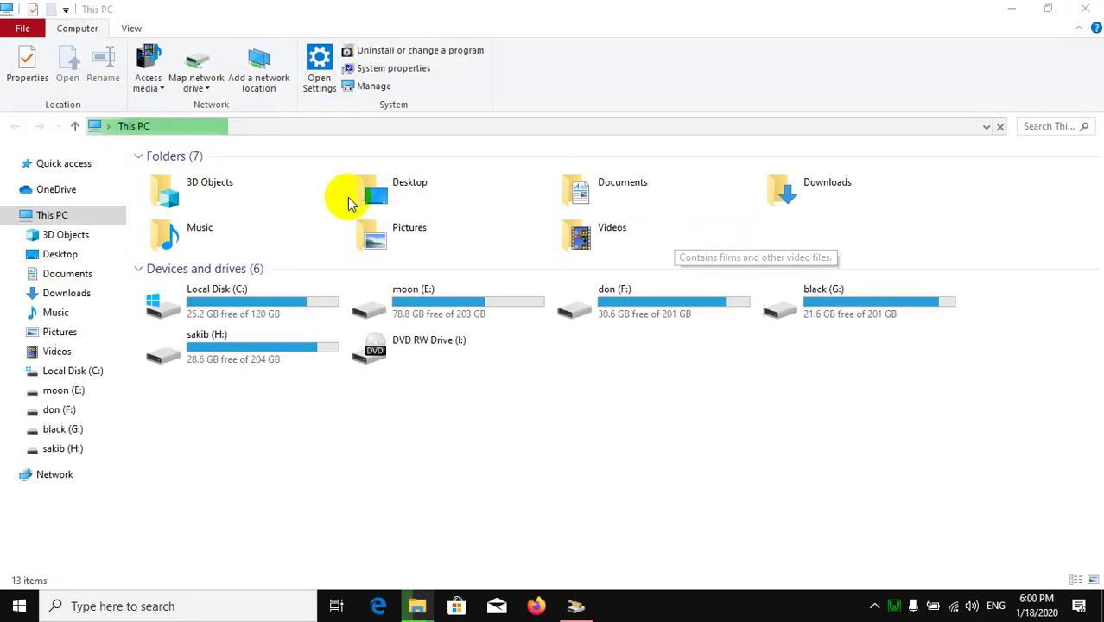
click(577, 606)
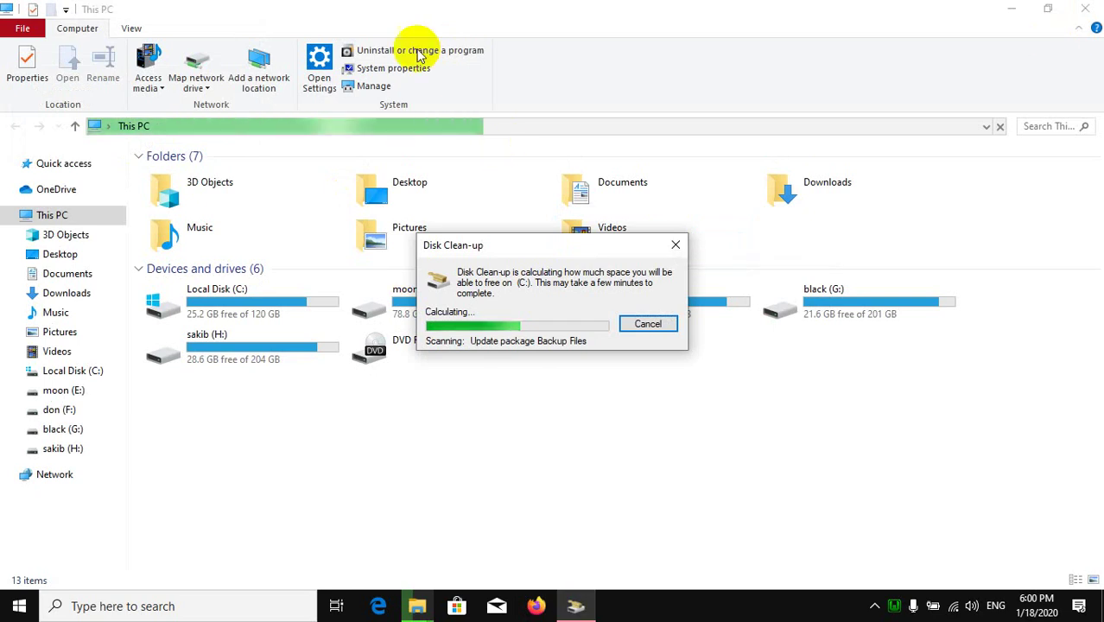
click(1077, 12)
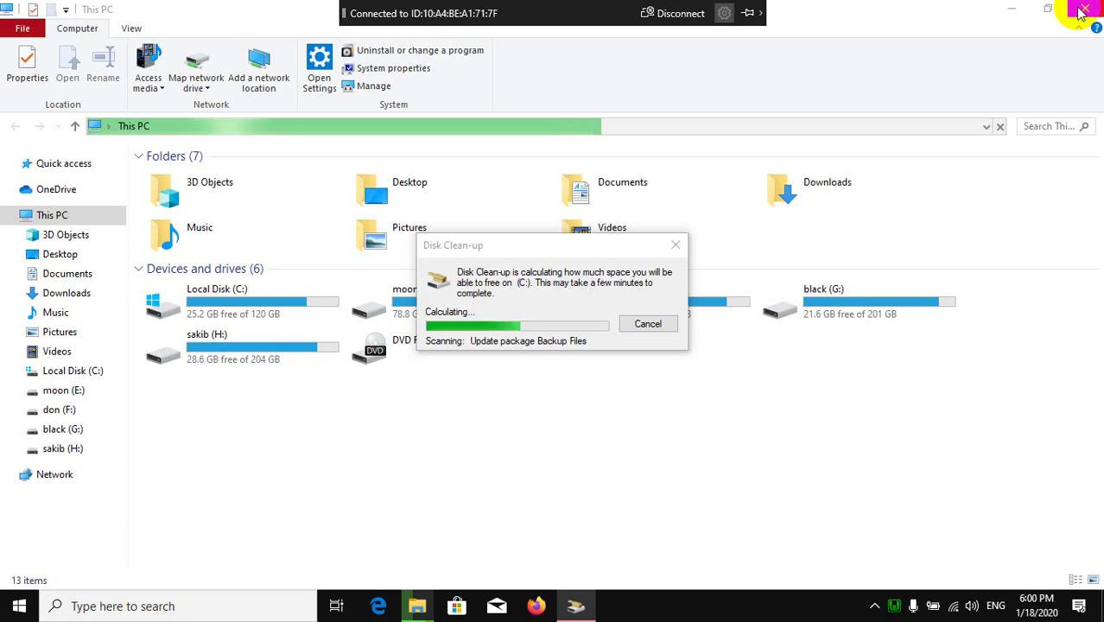
Step: Bring up Windows Settings with Win+I
click(683, 14)
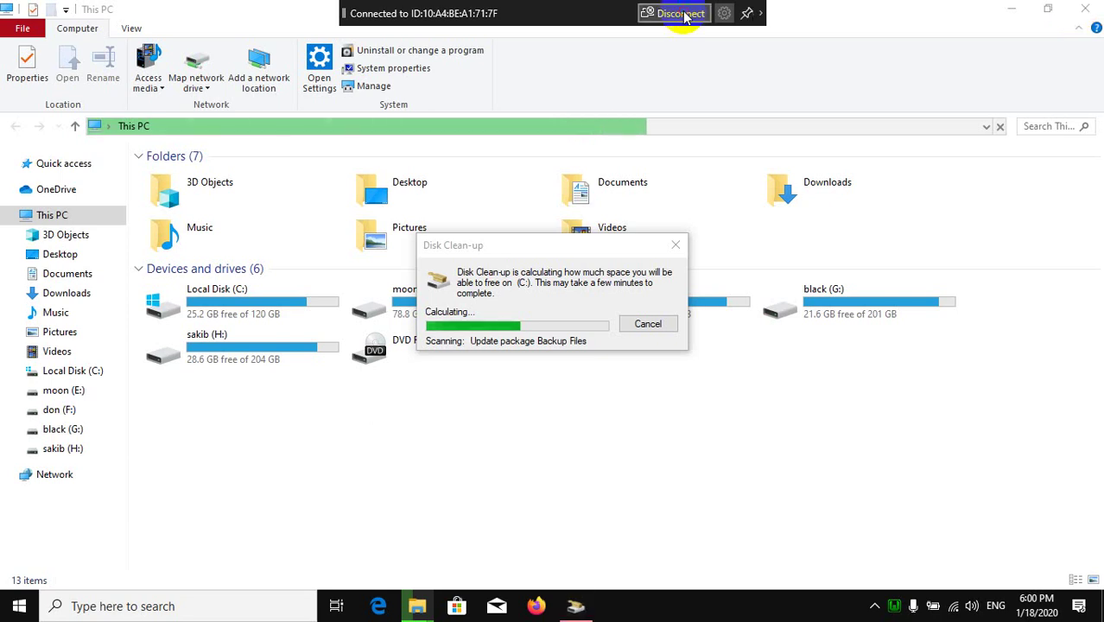
click(683, 14)
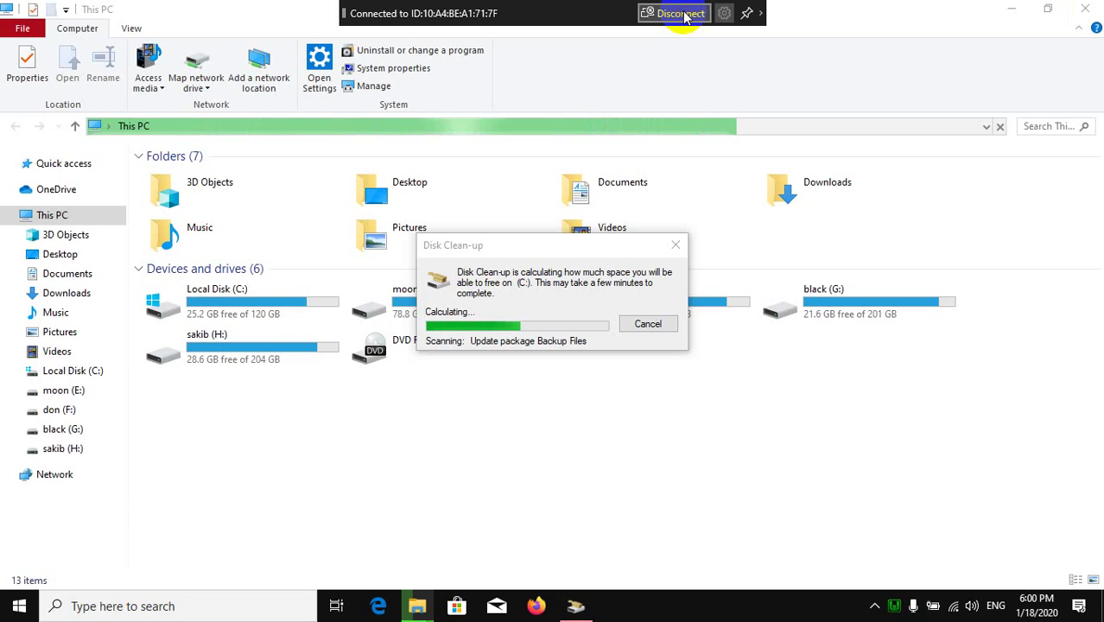
key(super+i)
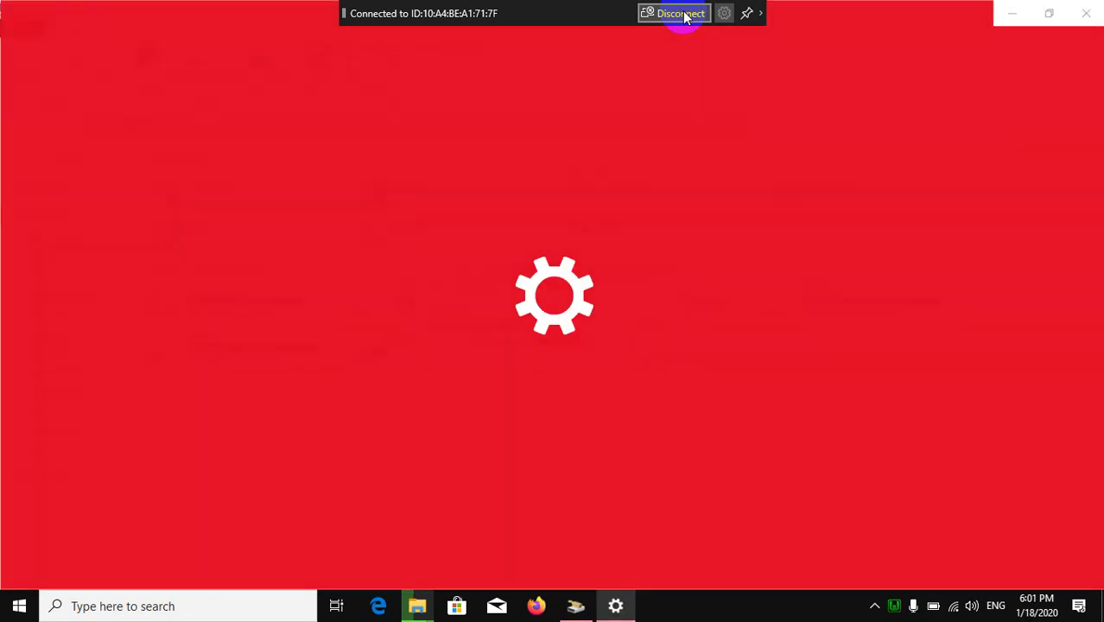
click(683, 15)
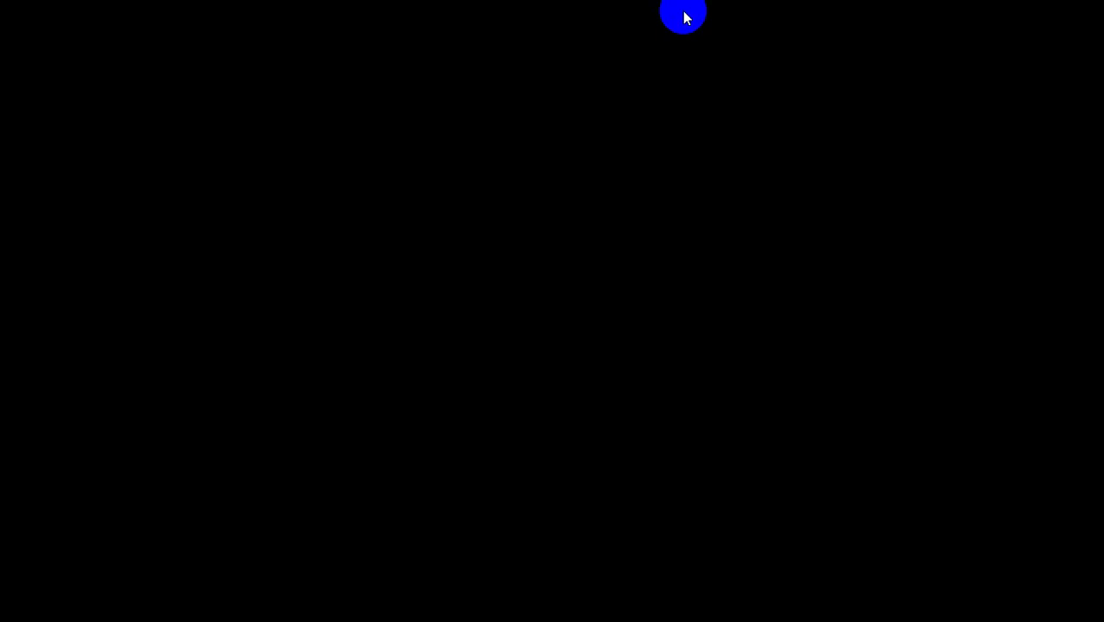
Step: Find KMPlayer in Apps & features, run its uninstaller, and agree to delete its preferences
click(554, 311)
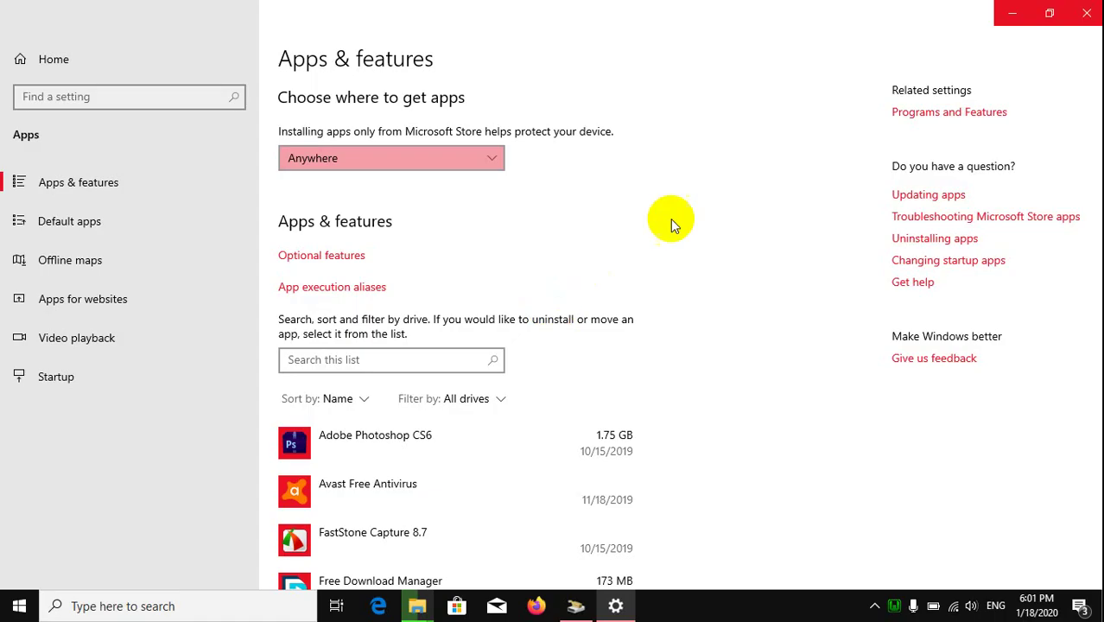
scroll(568, 340, down, 3)
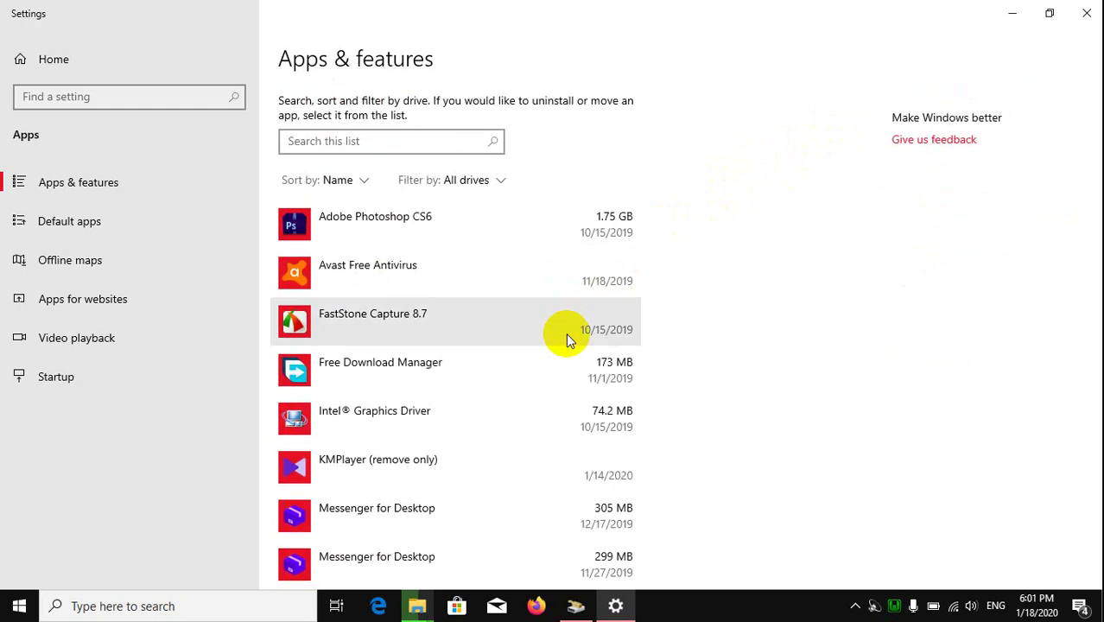
scroll(567, 340, down, 1)
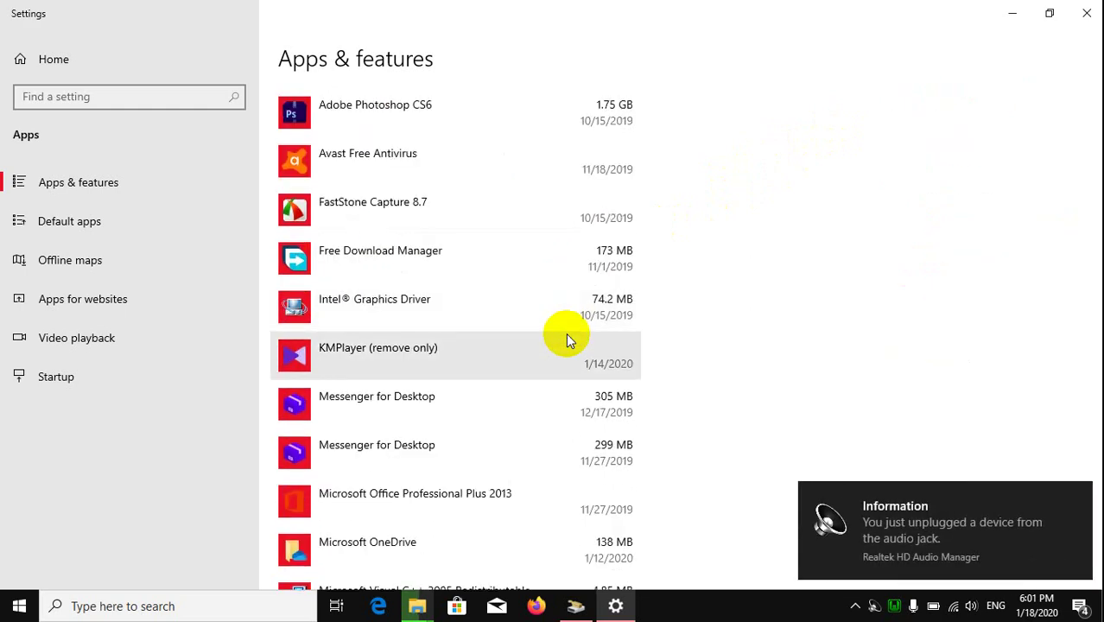
scroll(565, 339, down, 1)
click(478, 297)
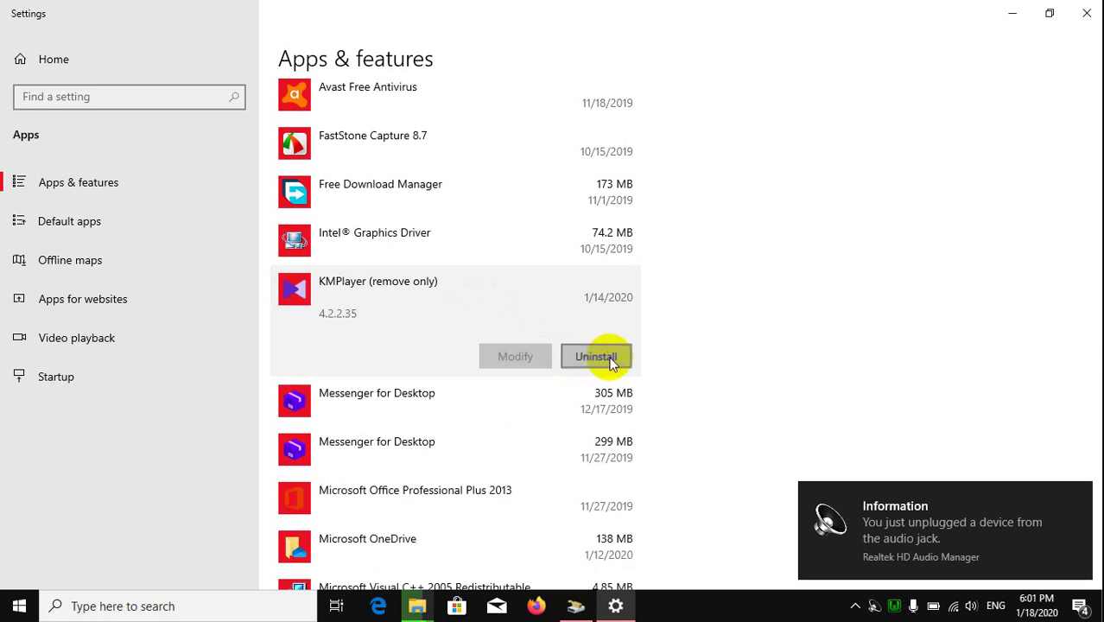
click(610, 361)
click(674, 319)
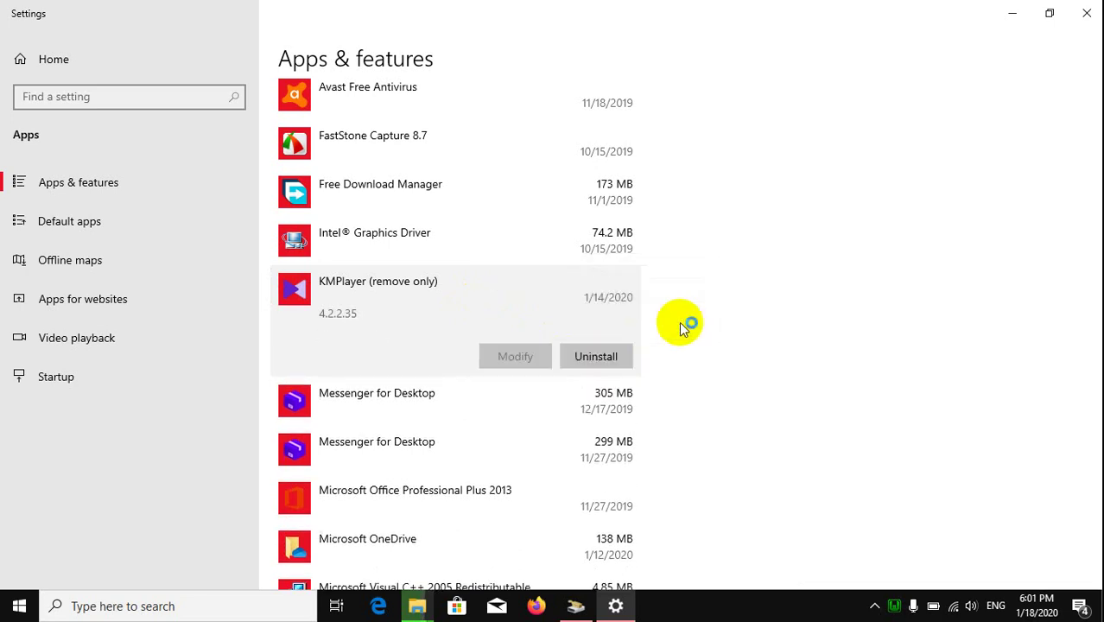
click(633, 433)
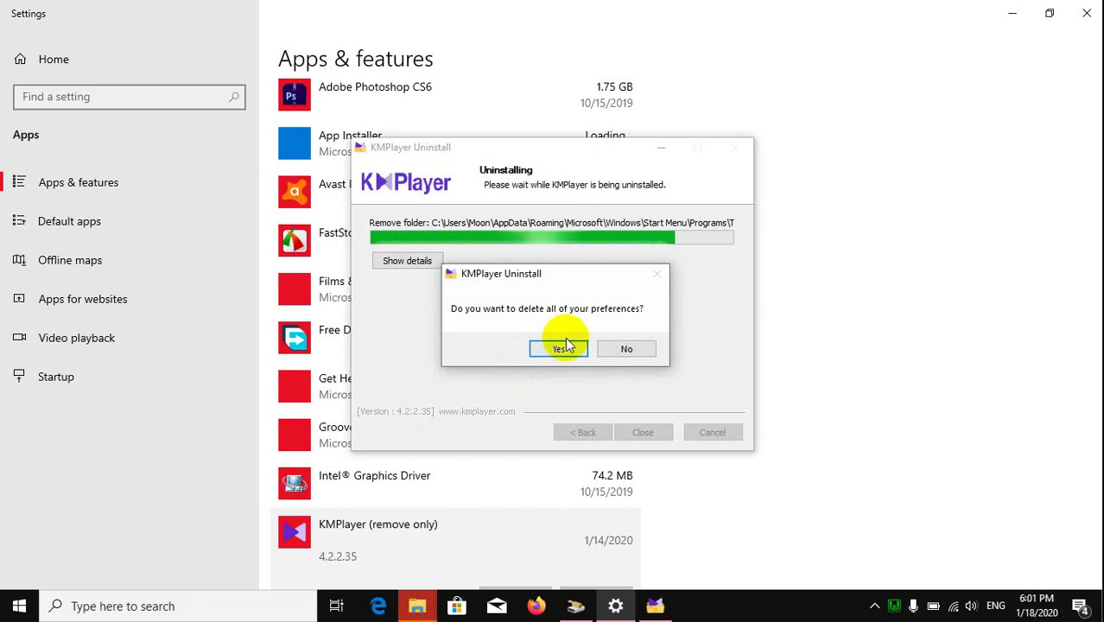
click(560, 349)
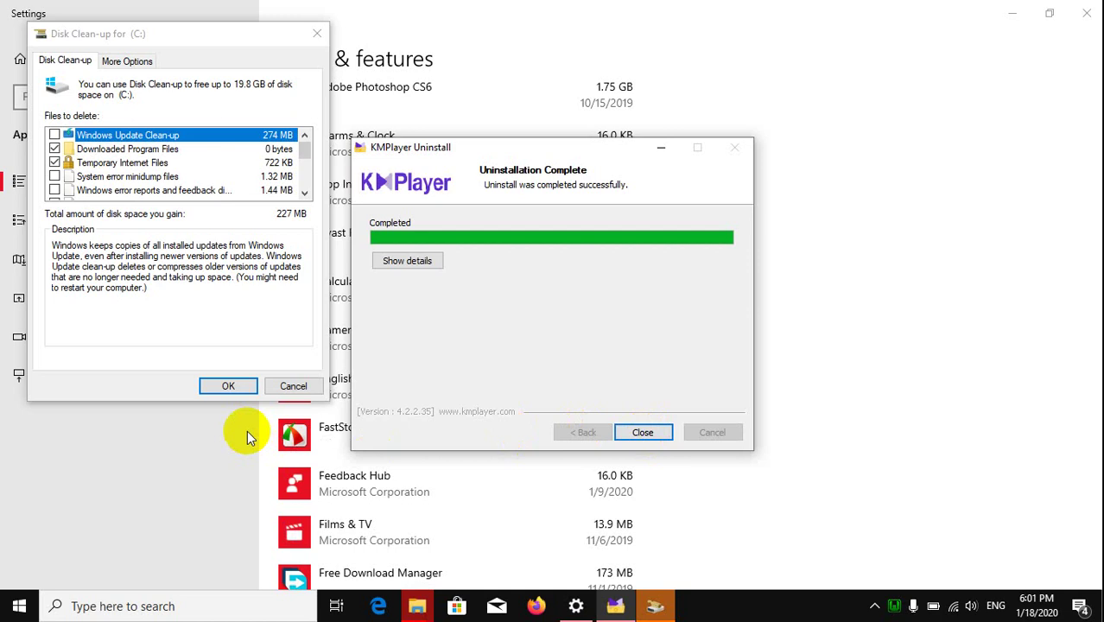
Step: Close the finished KMPlayer uninstaller and cancel Disk Clean-up for C: without deleting files
click(642, 432)
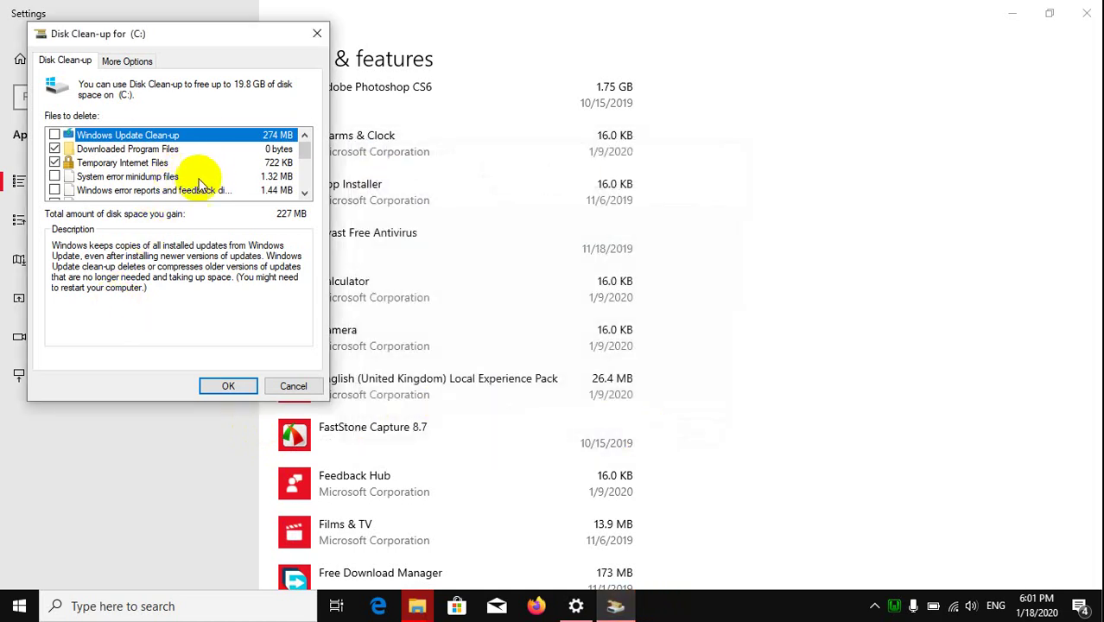
click(55, 136)
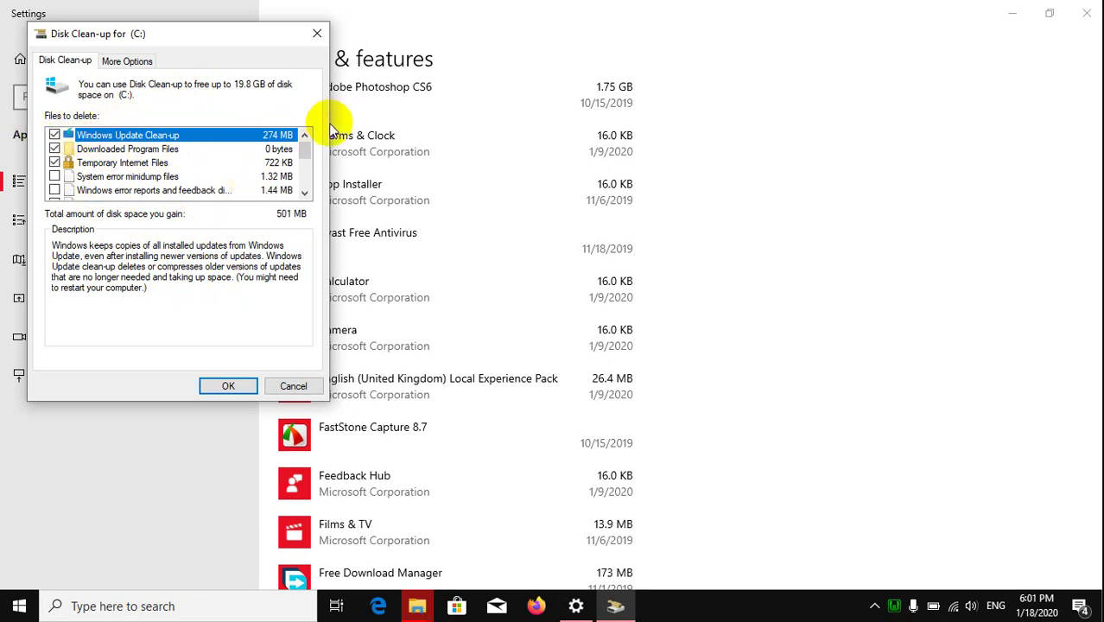
click(310, 162)
drag(310, 162, 315, 203)
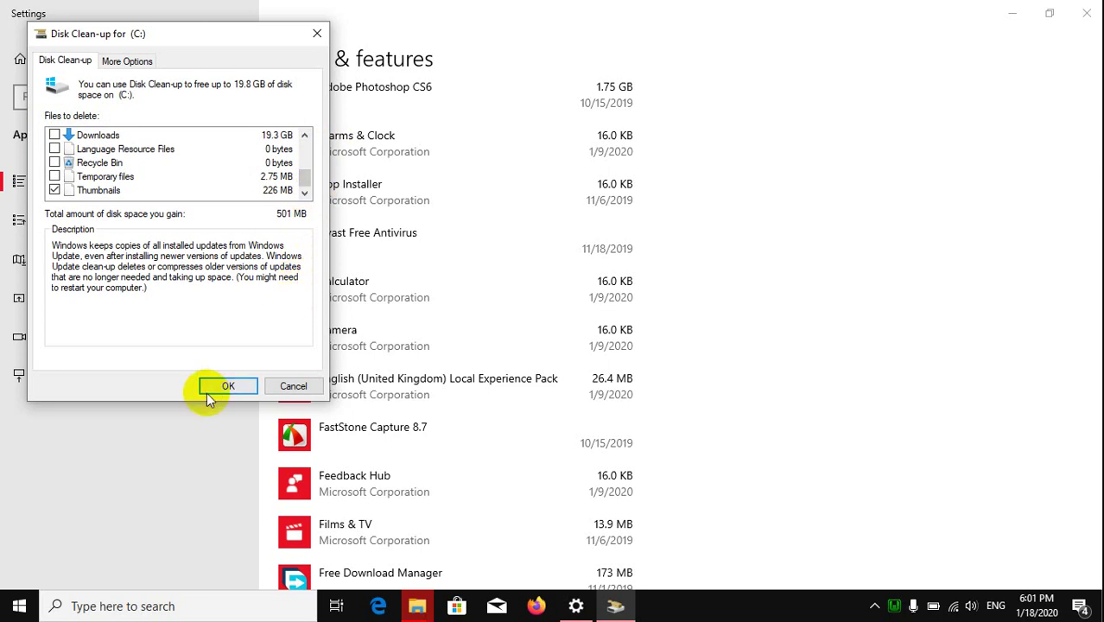
click(301, 389)
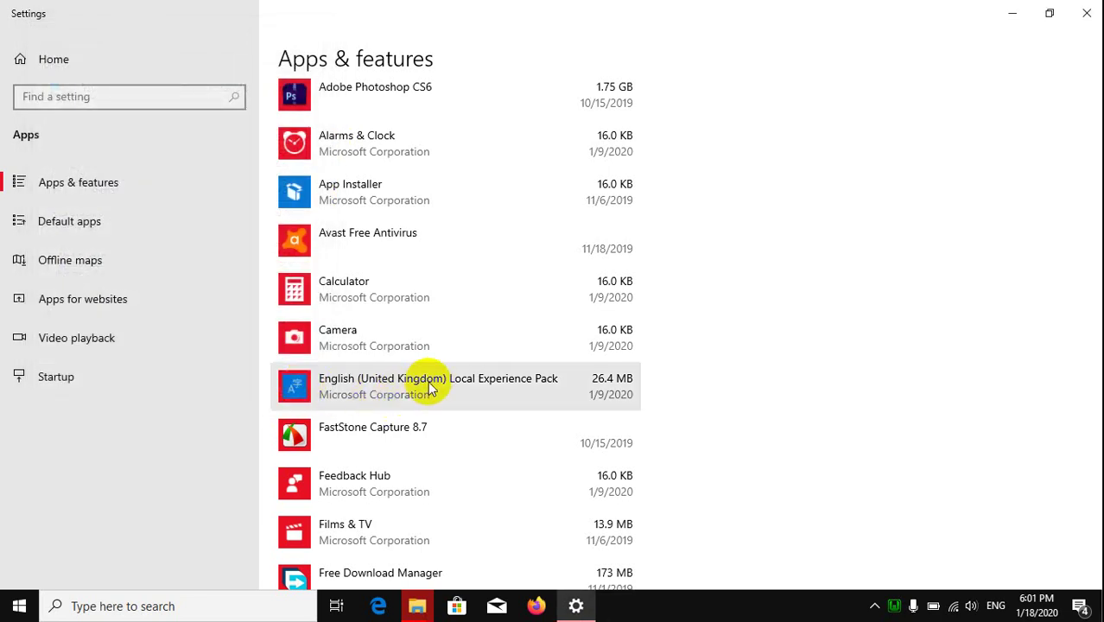
Step: Uninstall Messenger for Desktop 3.0.14 along with its data
scroll(434, 386, up, 3)
scroll(435, 386, down, 5)
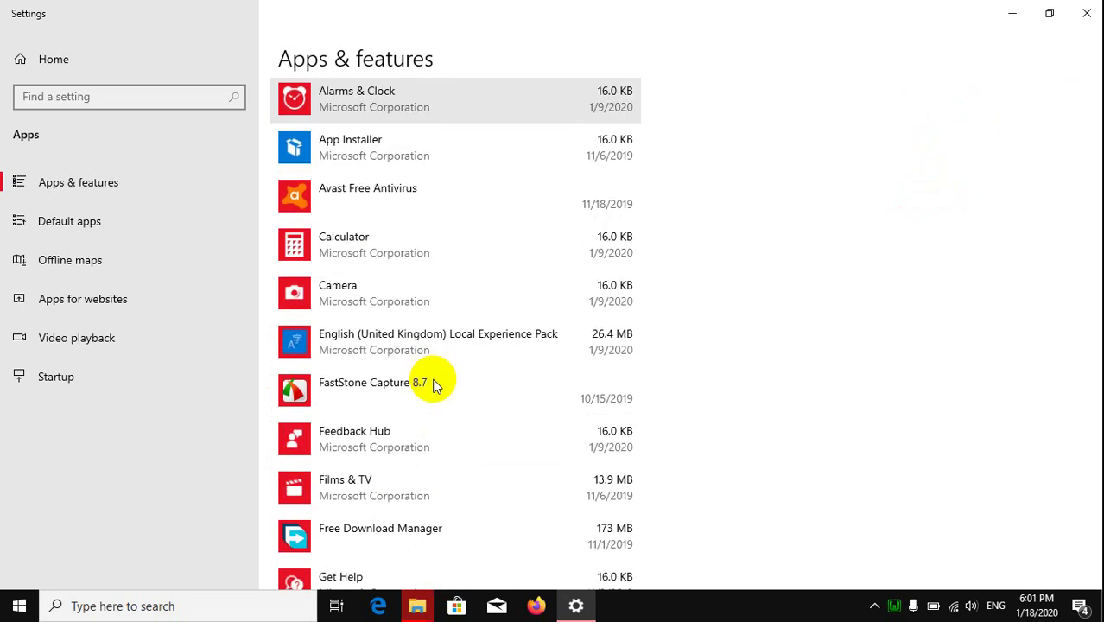
scroll(434, 386, down, 5)
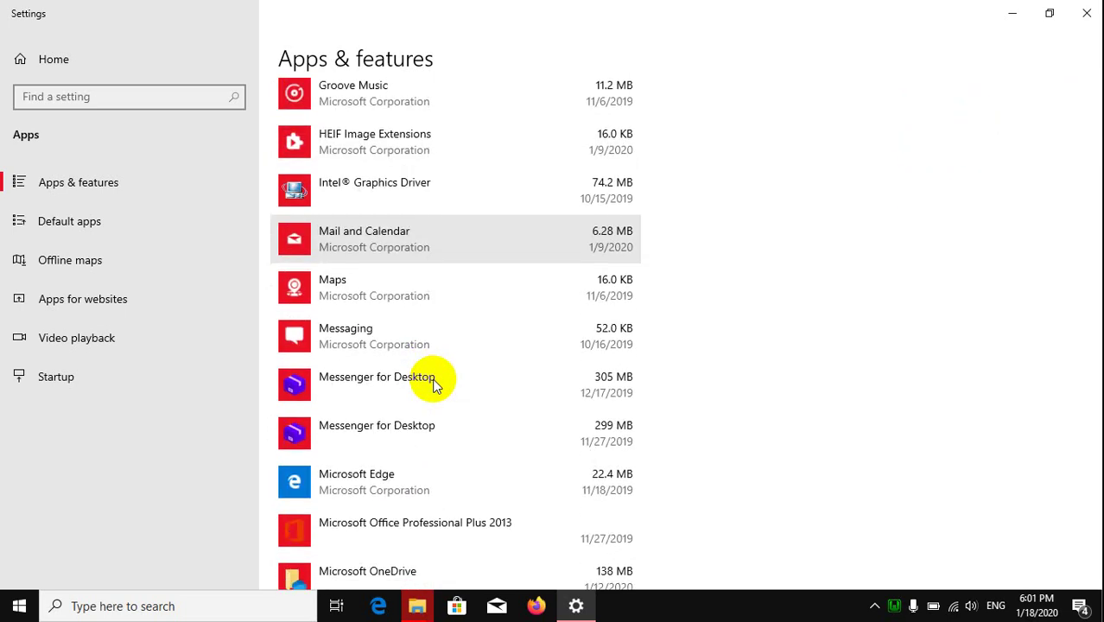
click(435, 386)
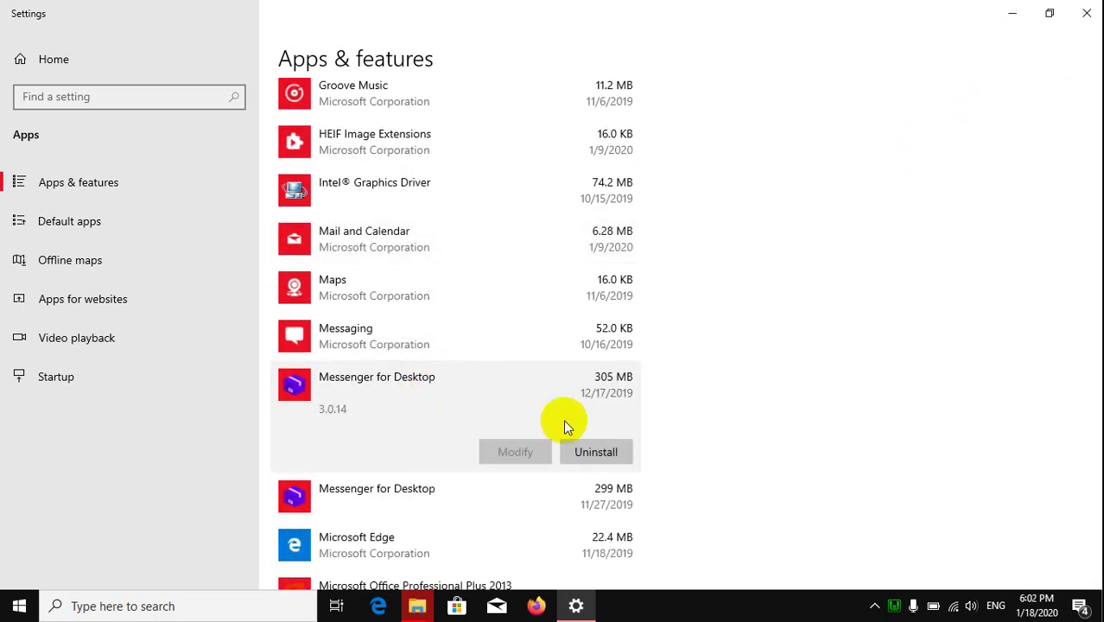
click(597, 451)
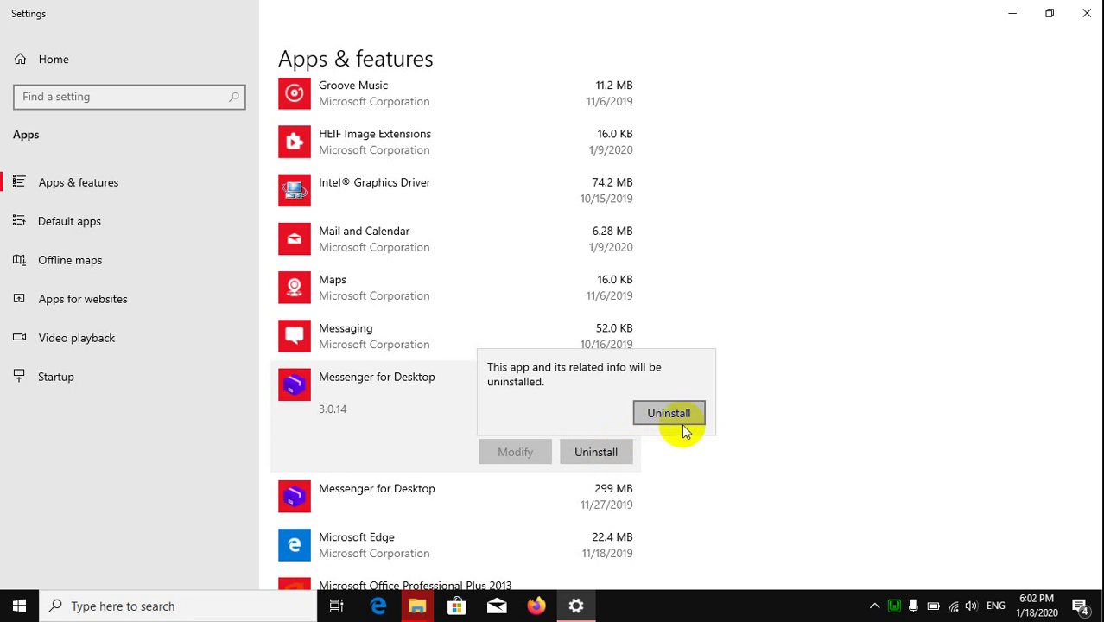
click(669, 413)
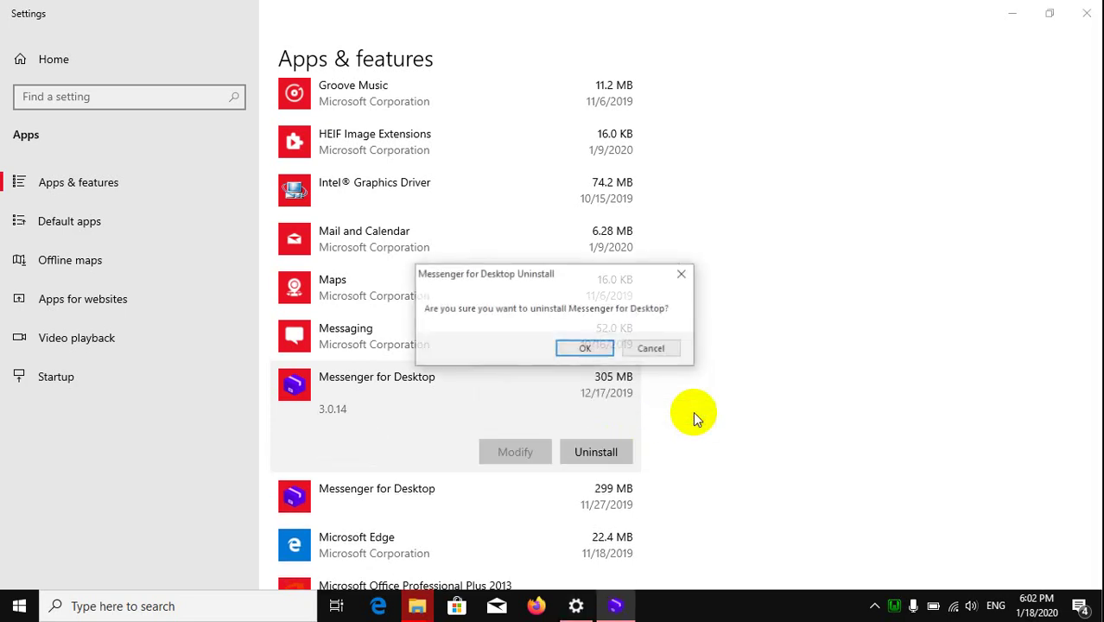
click(587, 349)
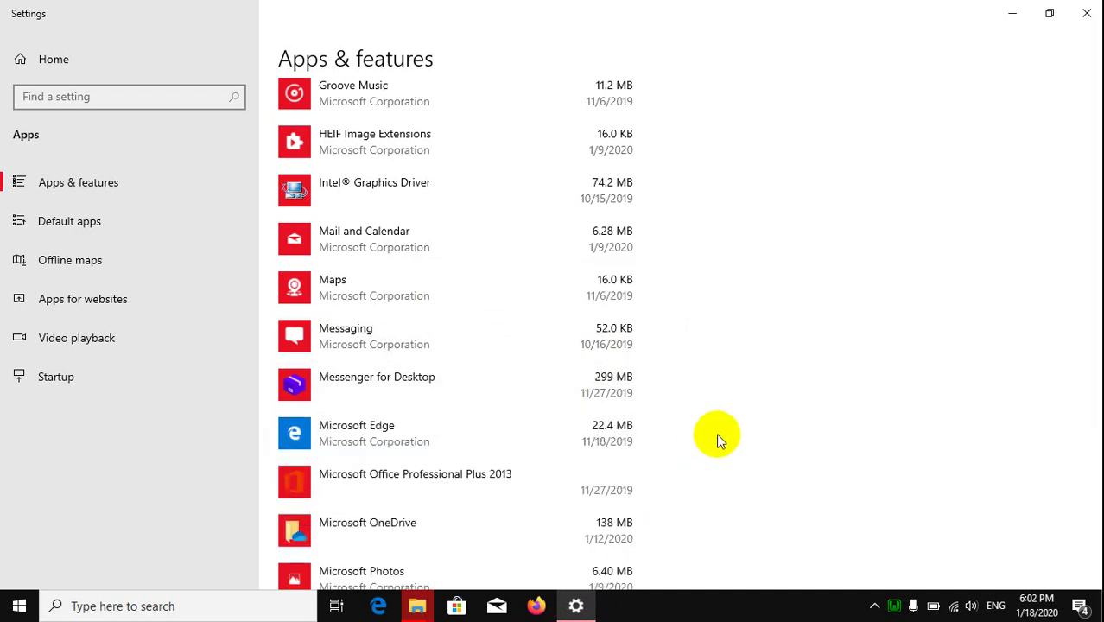
Step: Try twice to remove Messenger for Desktop 3.0.8, dismissing the missing-uninstaller error each time
click(472, 394)
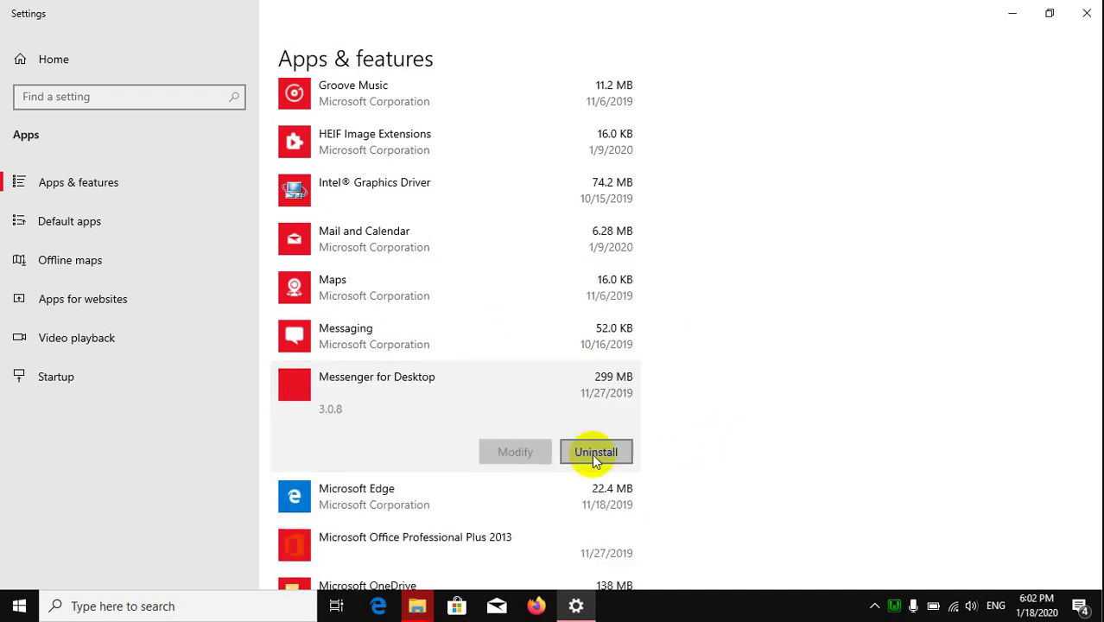
click(594, 454)
click(691, 413)
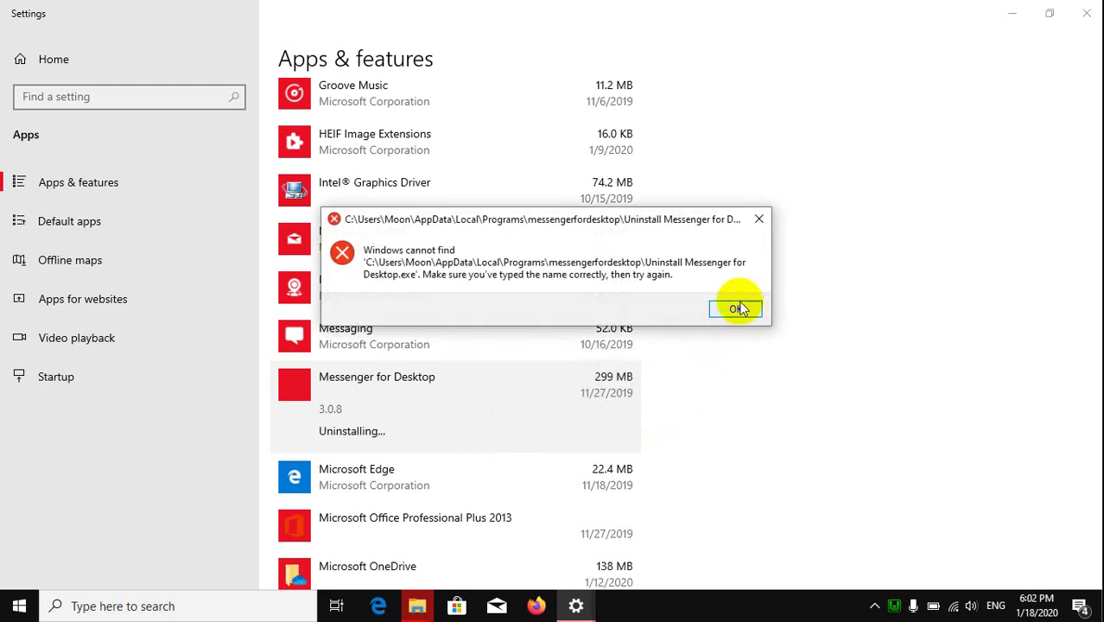
click(739, 308)
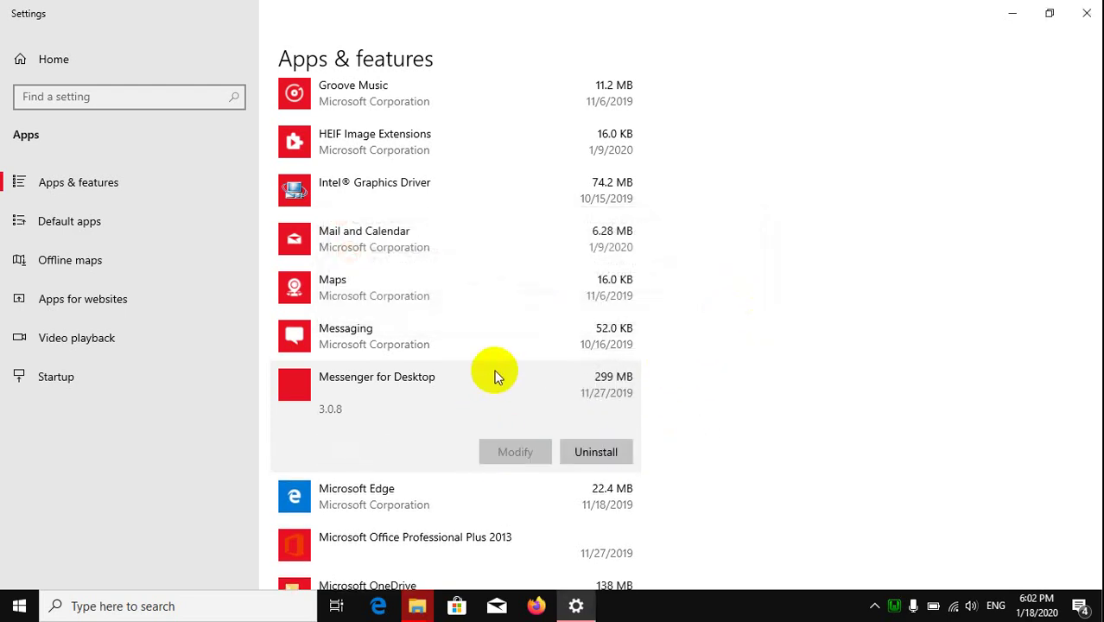
scroll(495, 377, down, 1)
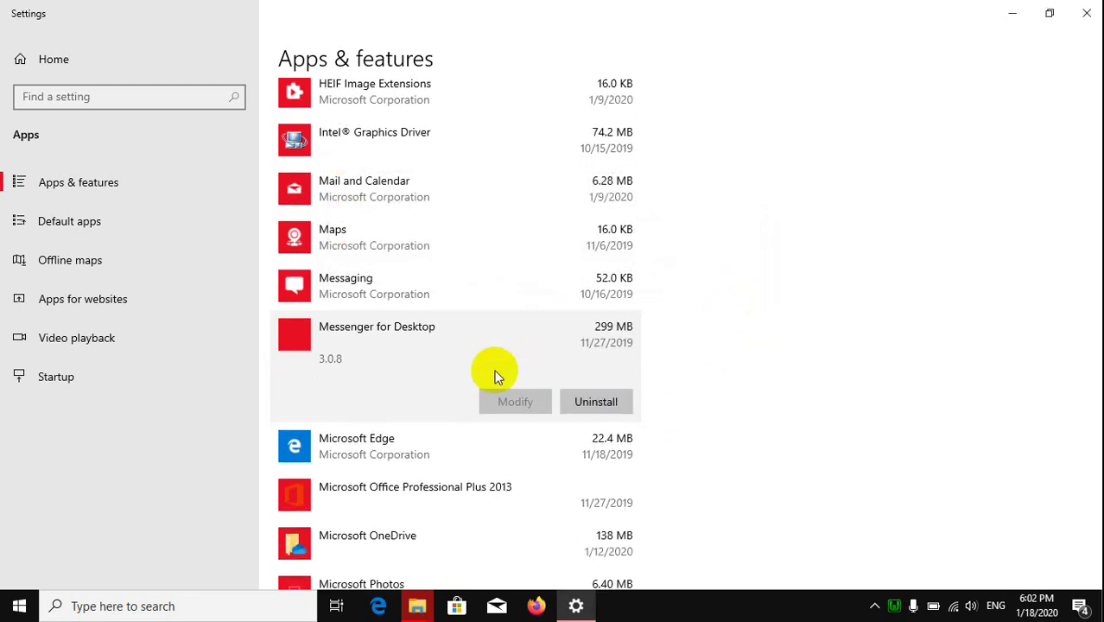
click(625, 402)
click(678, 351)
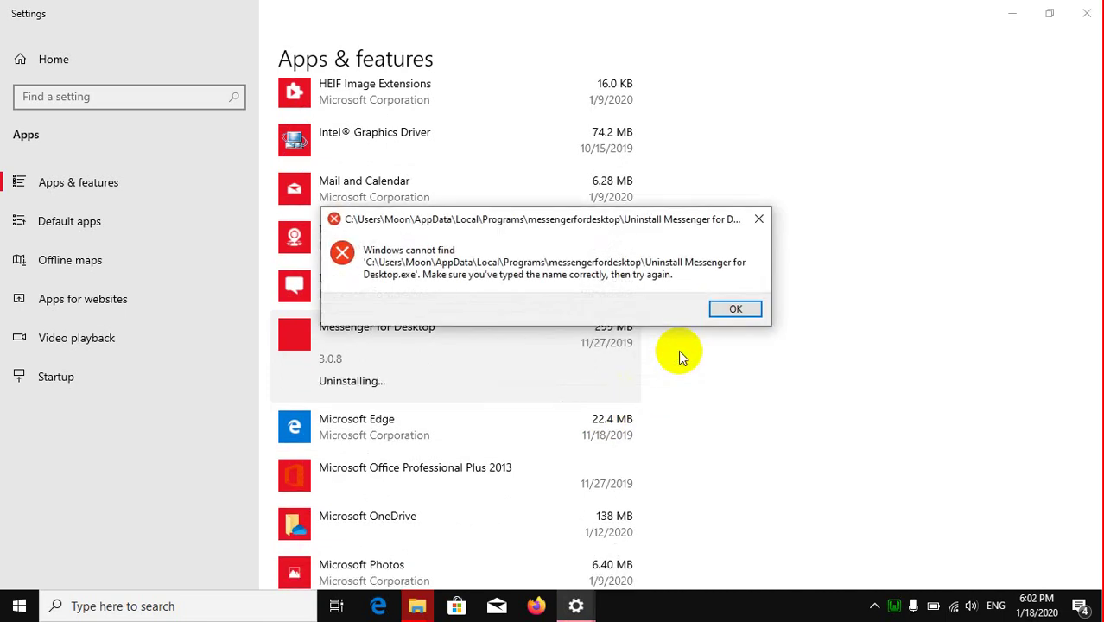
click(735, 309)
Step: Scroll through the remaining apps list and close Settings
scroll(536, 398, down, 5)
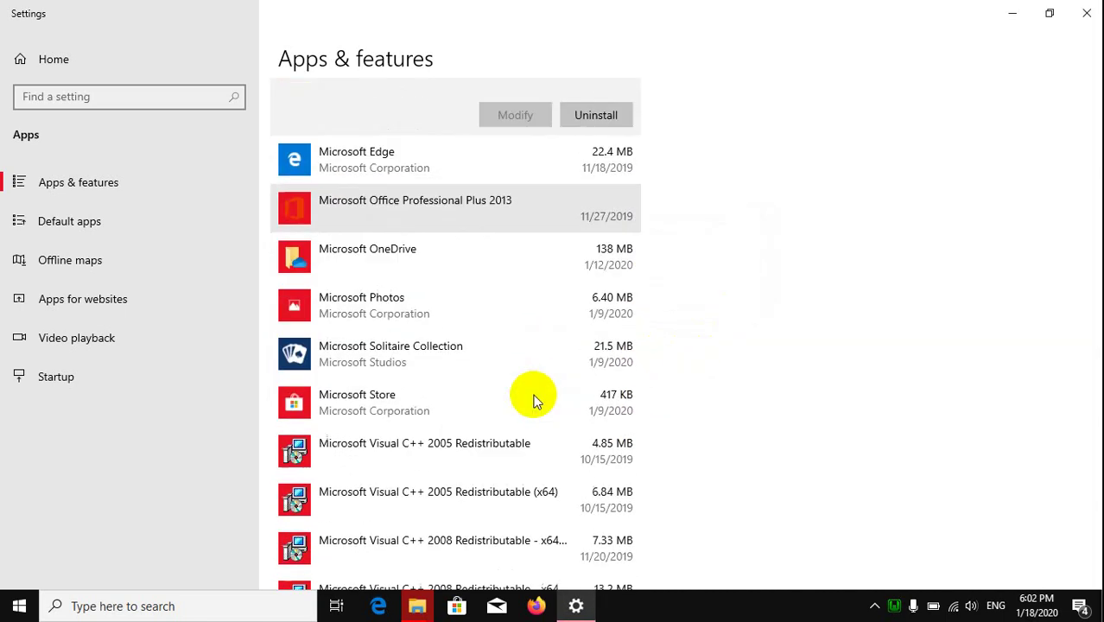
scroll(533, 399, down, 10)
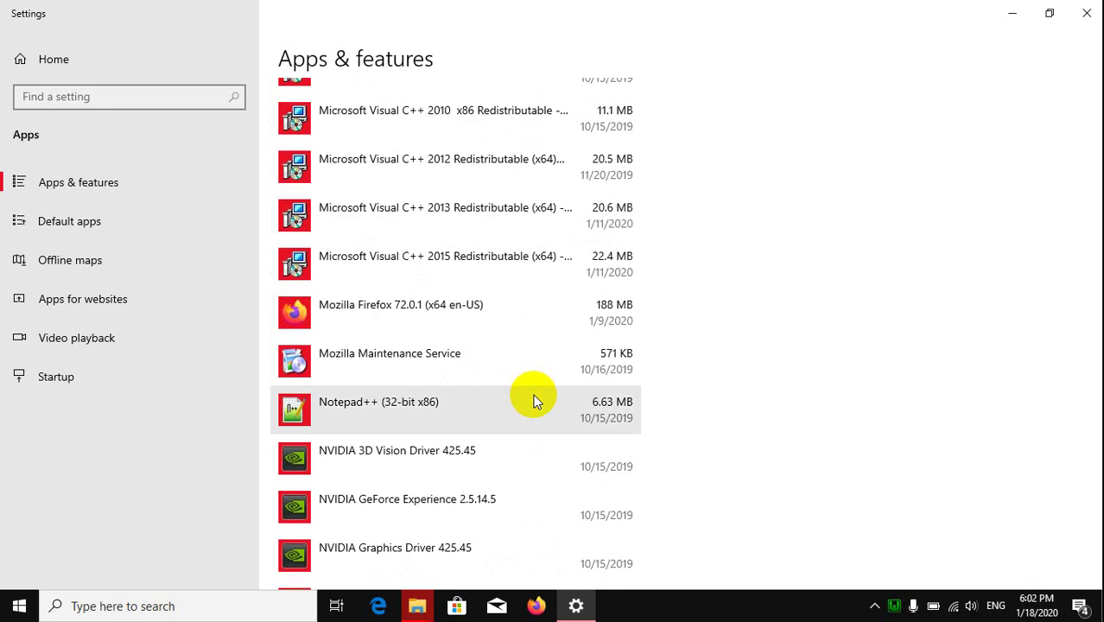
scroll(533, 399, down, 4)
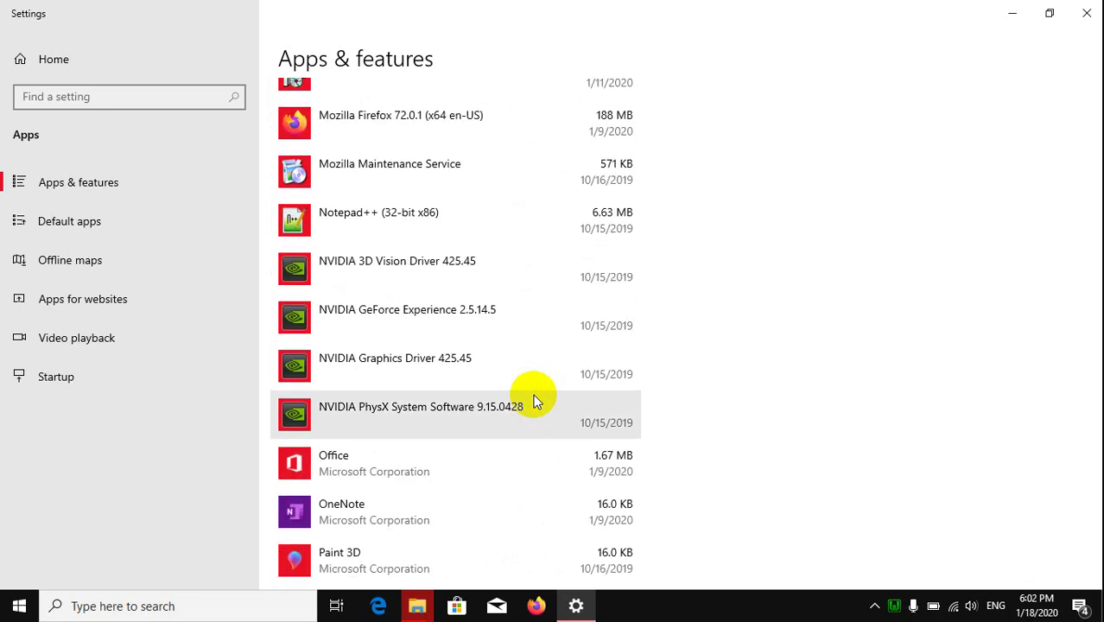
scroll(533, 399, down, 10)
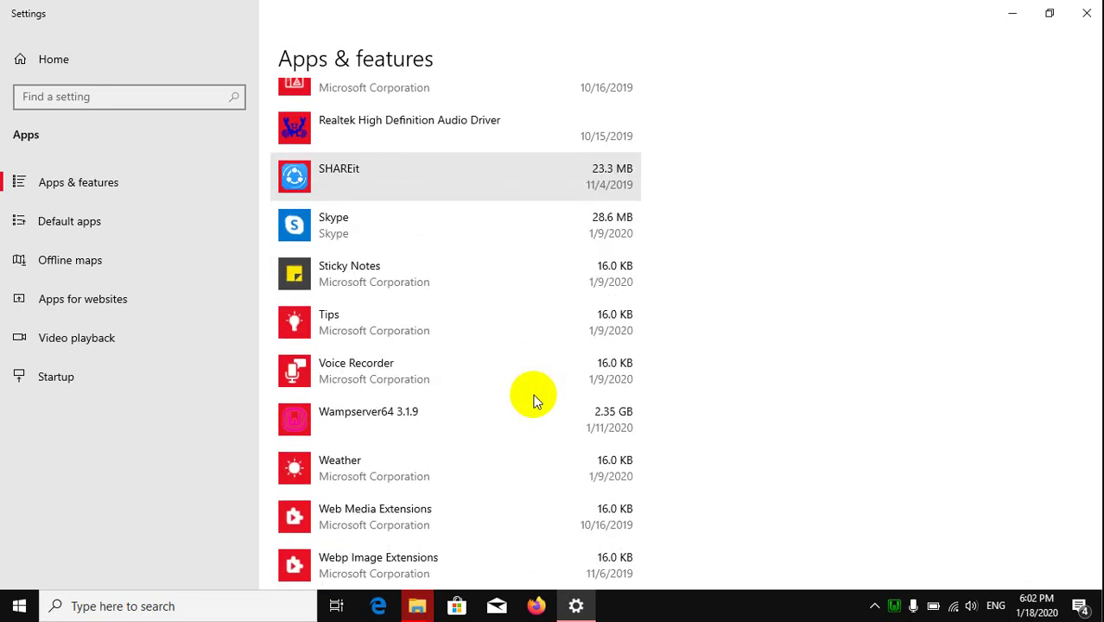
scroll(533, 399, down, 5)
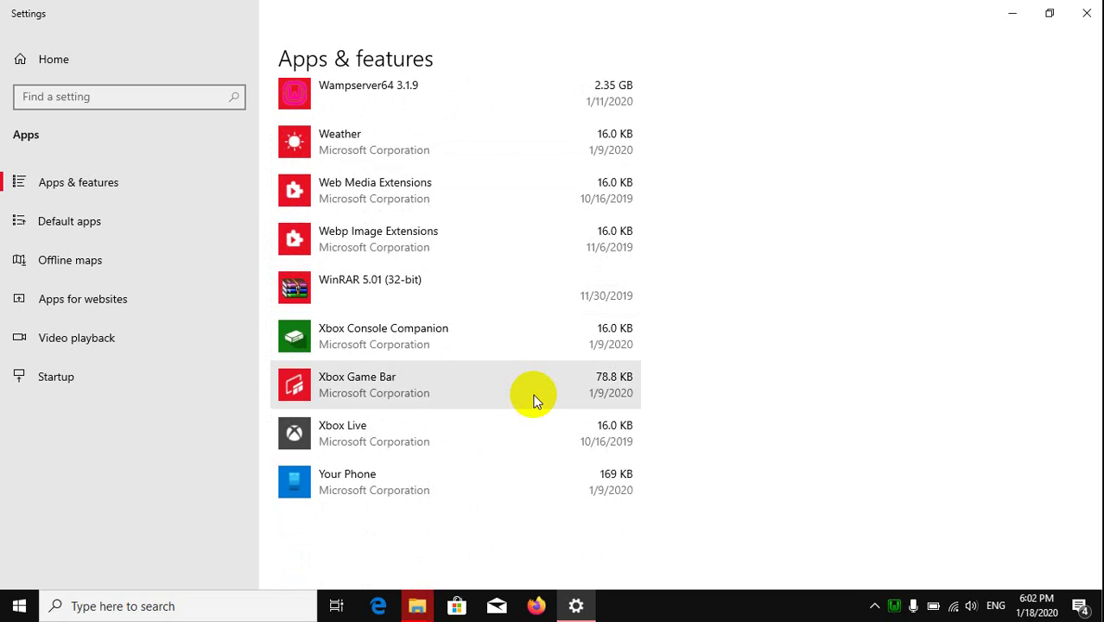
scroll(533, 399, up, 3)
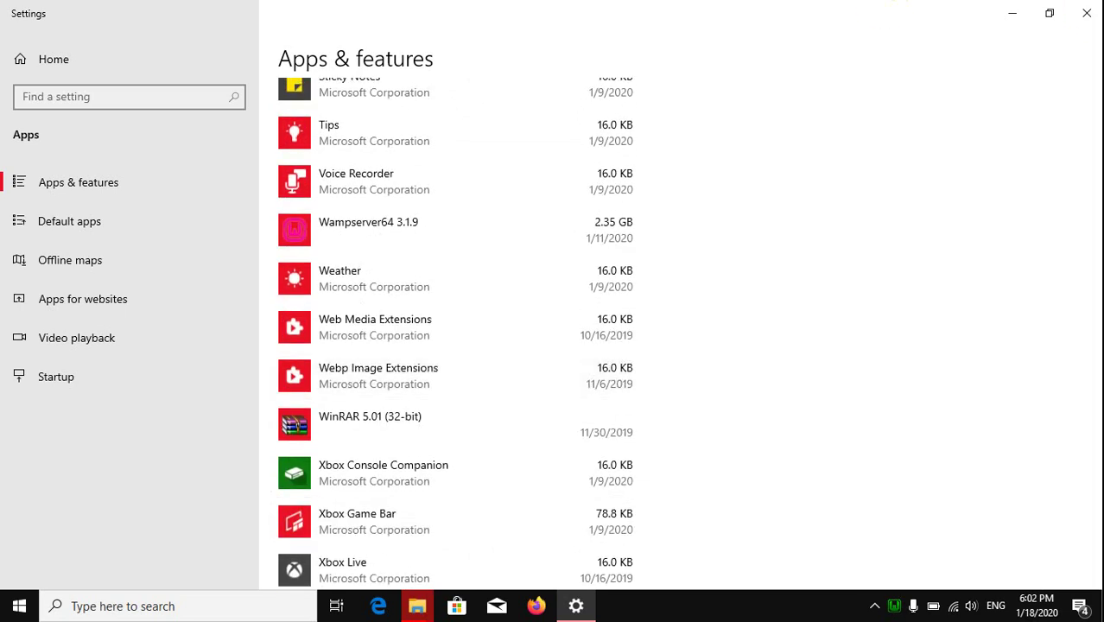
click(1086, 15)
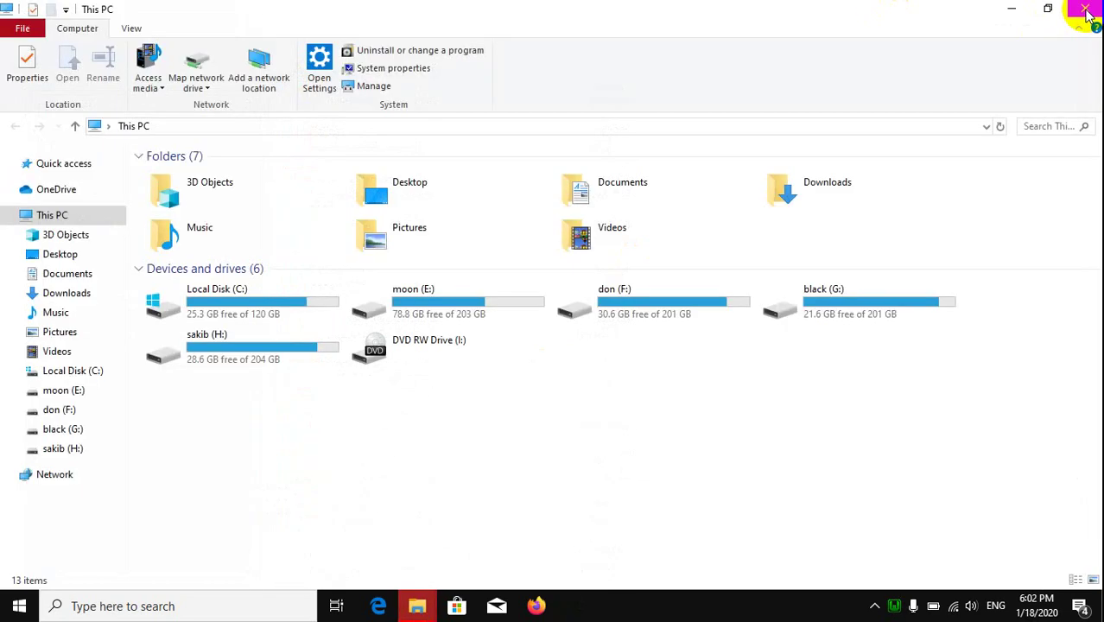
Step: Close This PC, refresh the desktop, and close the Local Disk (C:) properties
click(1089, 16)
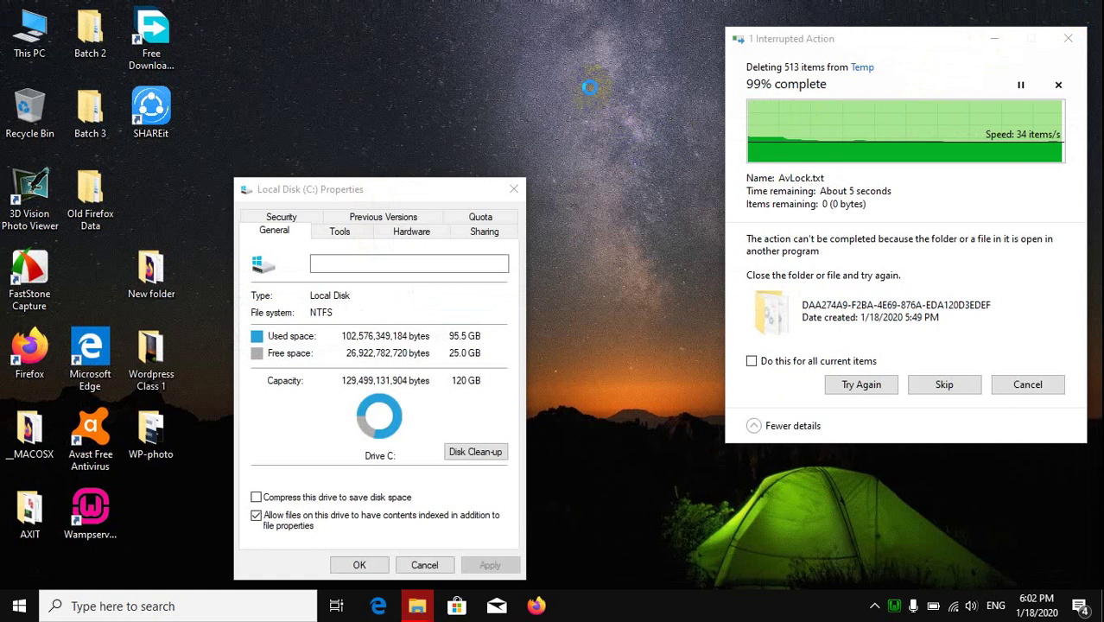
right_click(590, 92)
click(668, 135)
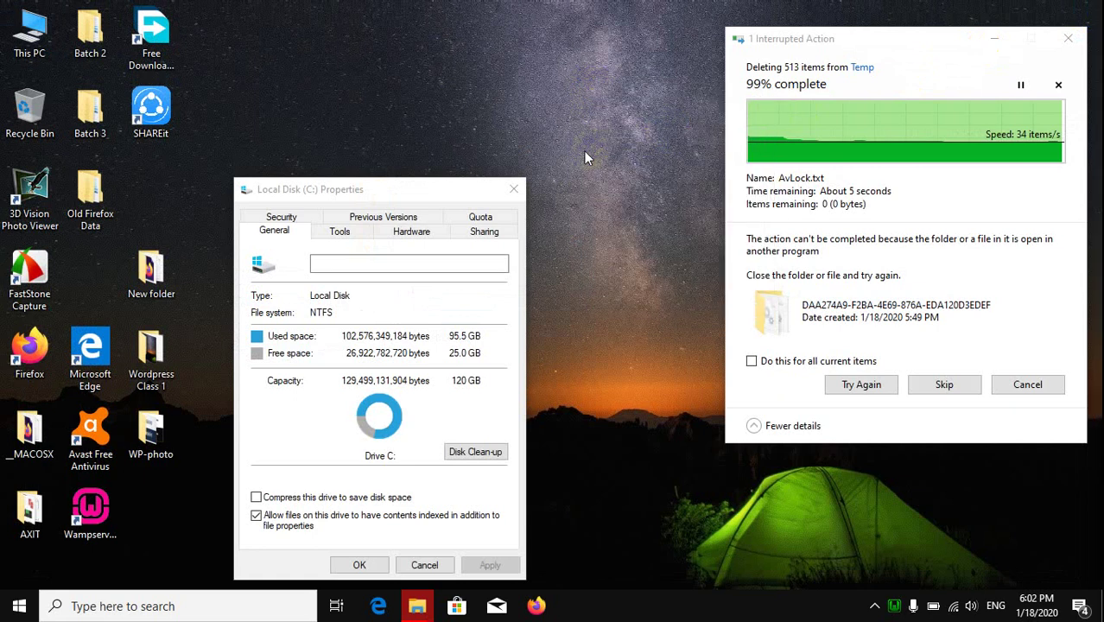
click(517, 189)
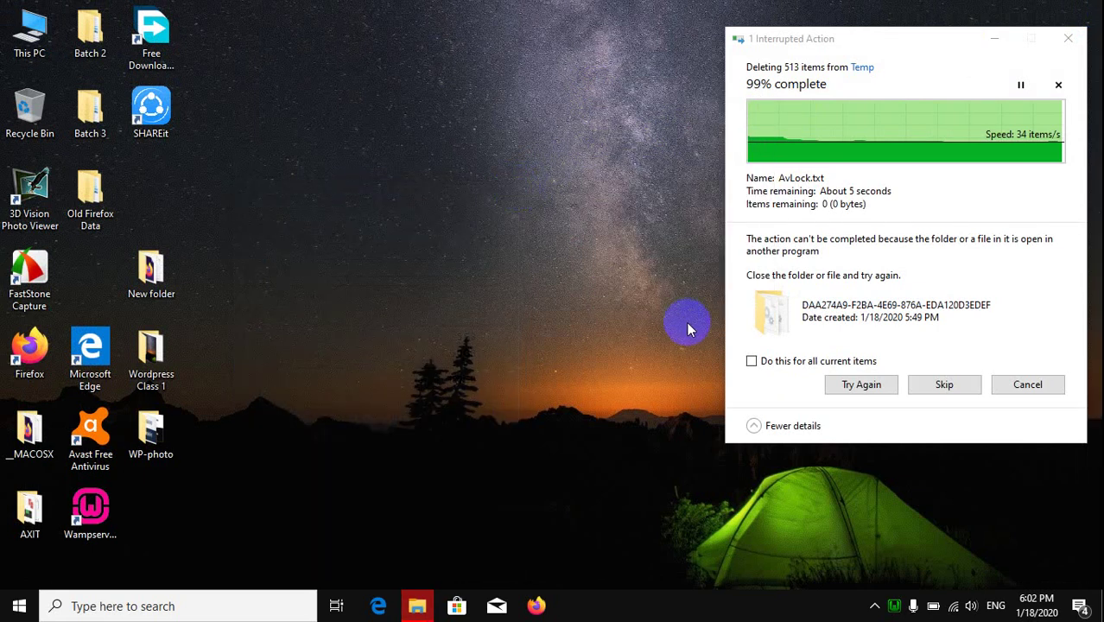
Step: Skip all locked Temp items and cancel the 513-item Temp deletion
click(752, 361)
click(936, 390)
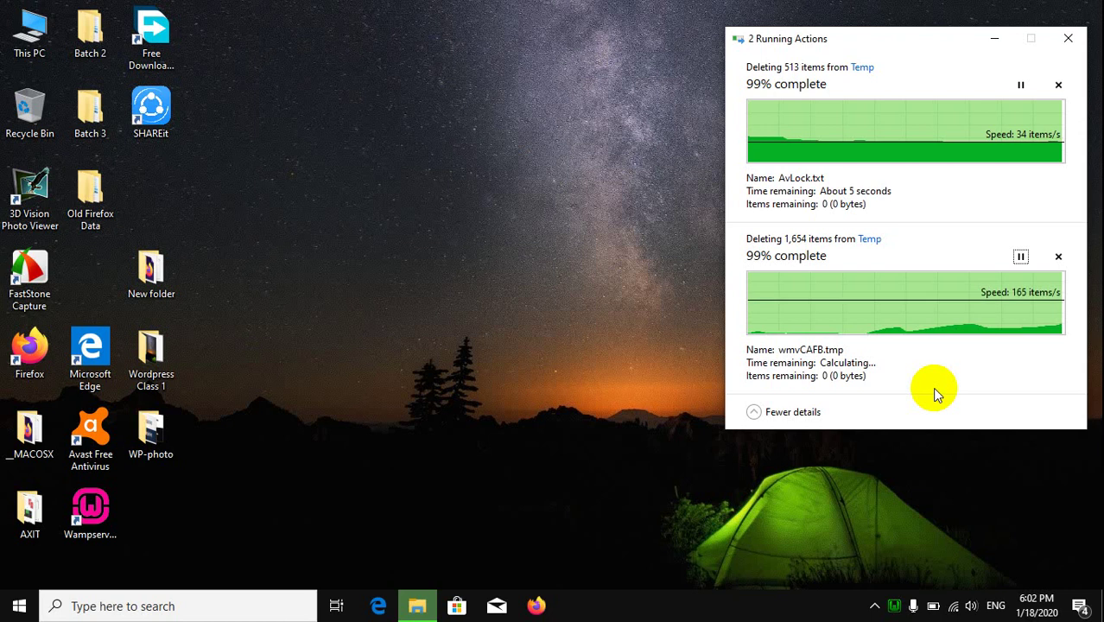
click(1057, 87)
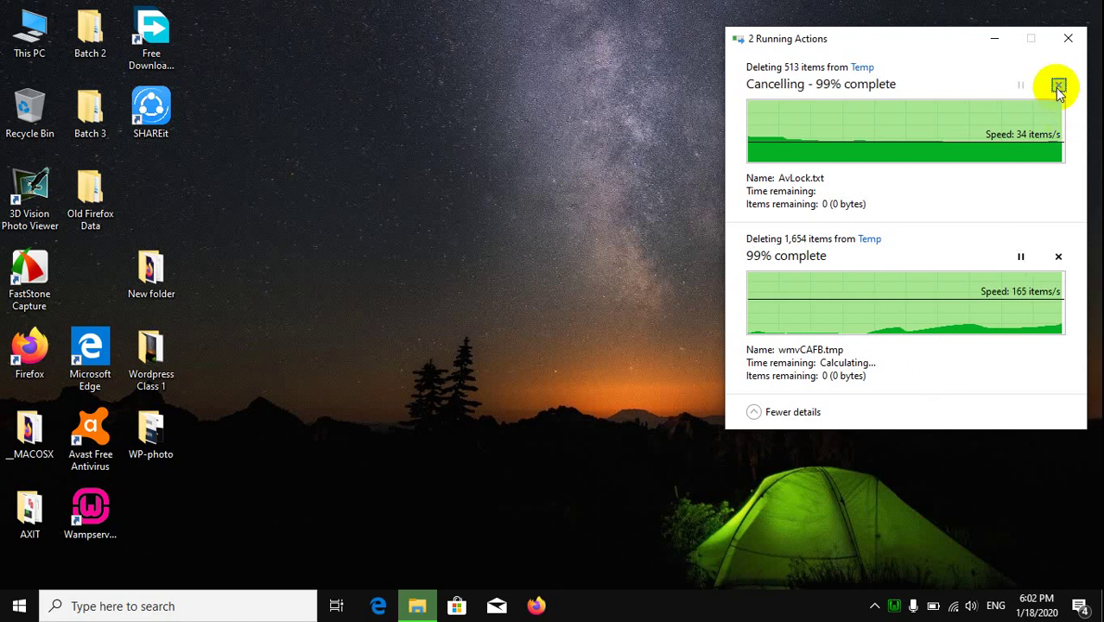
Step: Cancel all remaining Temp deletions and refresh the desktop repeatedly
click(1069, 43)
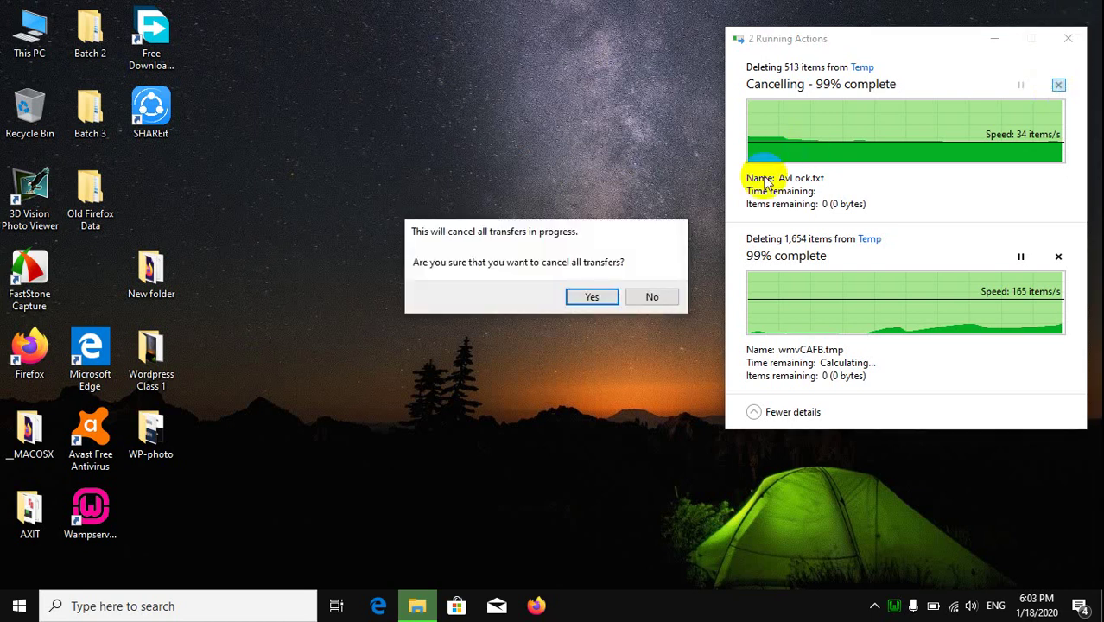
click(591, 296)
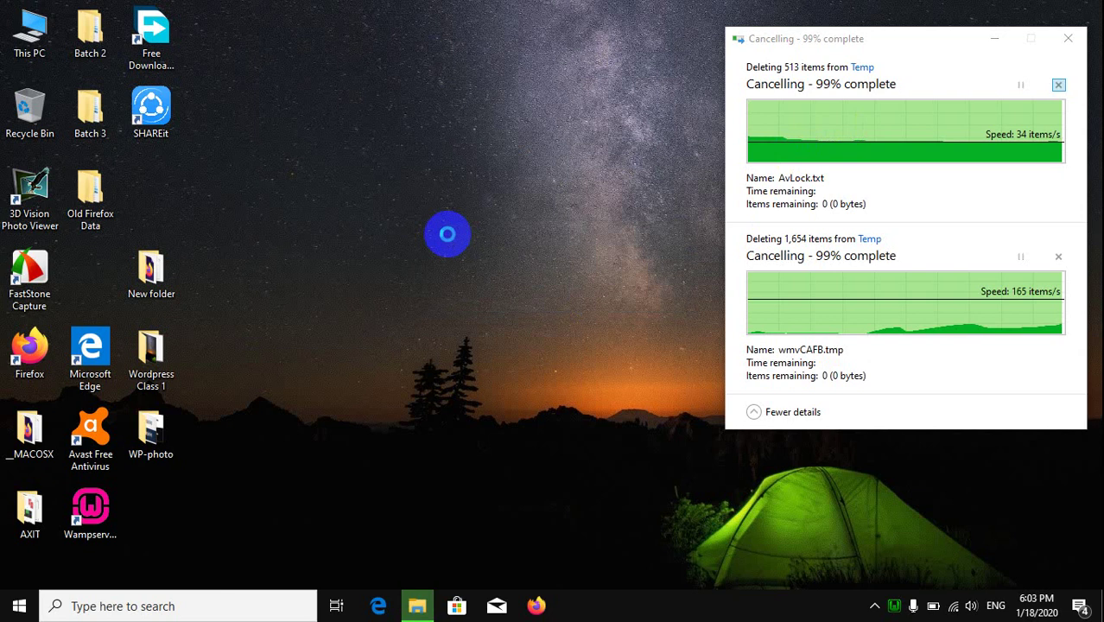
right_click(446, 234)
click(473, 285)
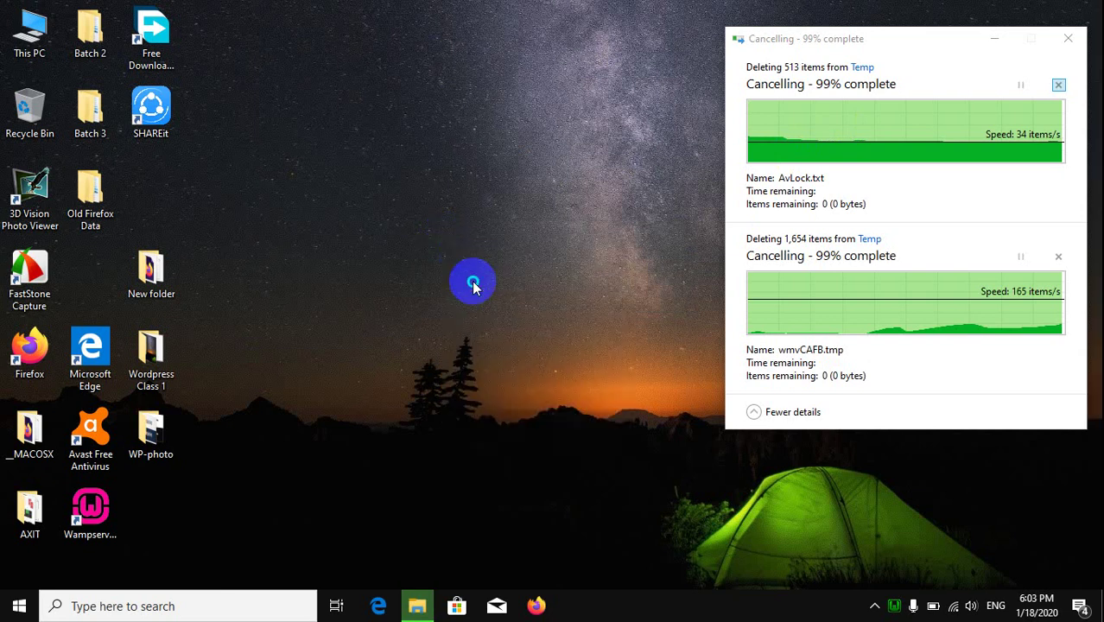
right_click(474, 286)
click(508, 325)
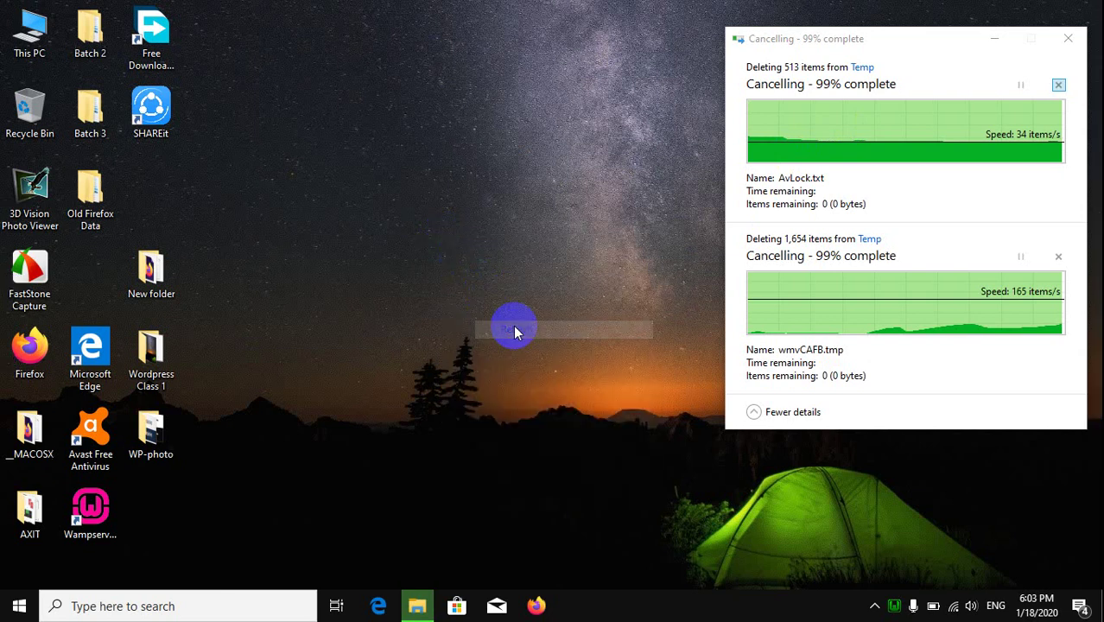
right_click(514, 332)
click(545, 373)
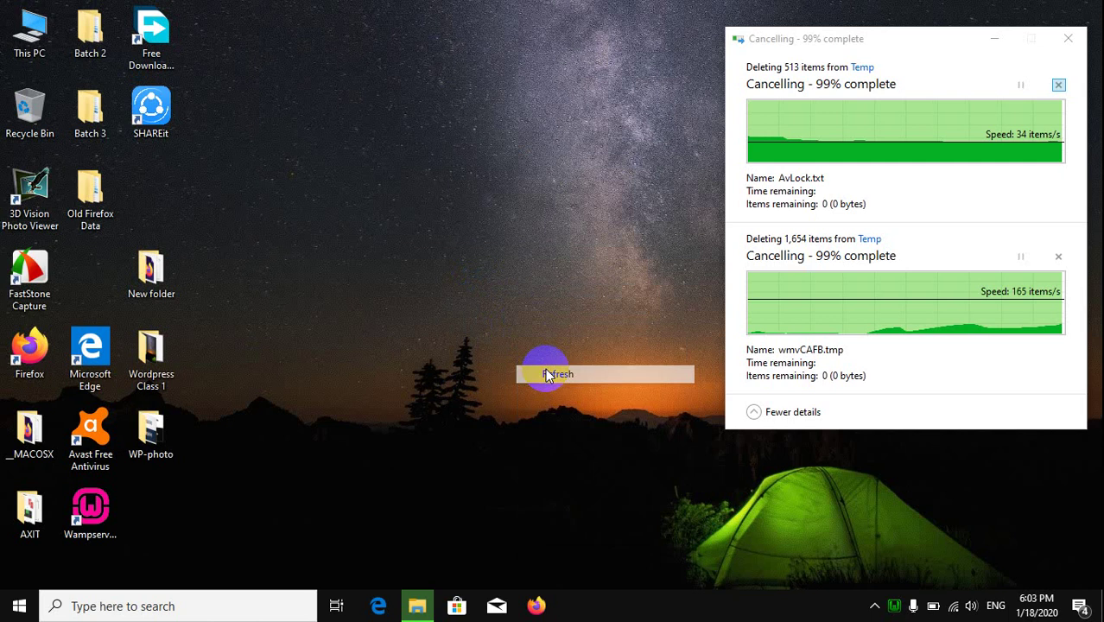
Step: Refresh the desktop once more and open Task Manager from the taskbar
right_click(545, 371)
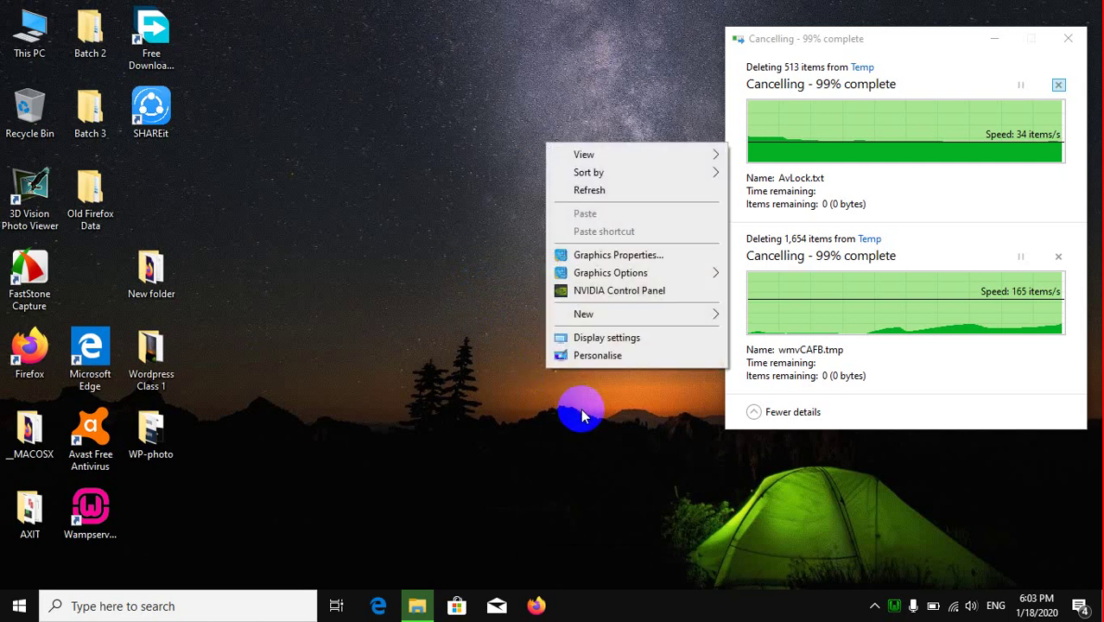
click(628, 195)
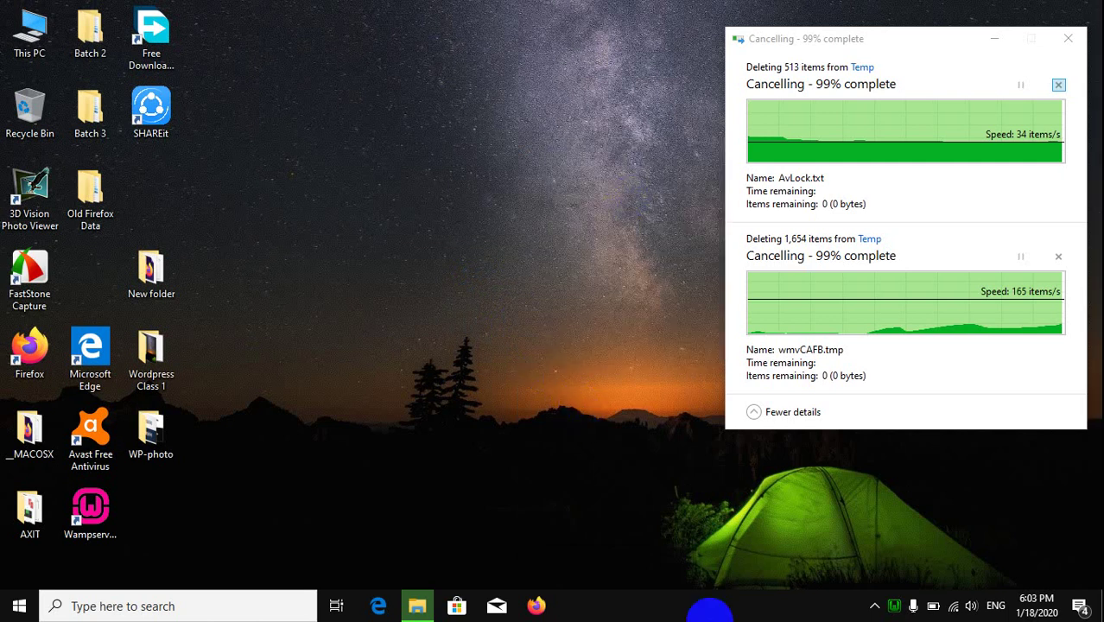
right_click(710, 611)
click(800, 541)
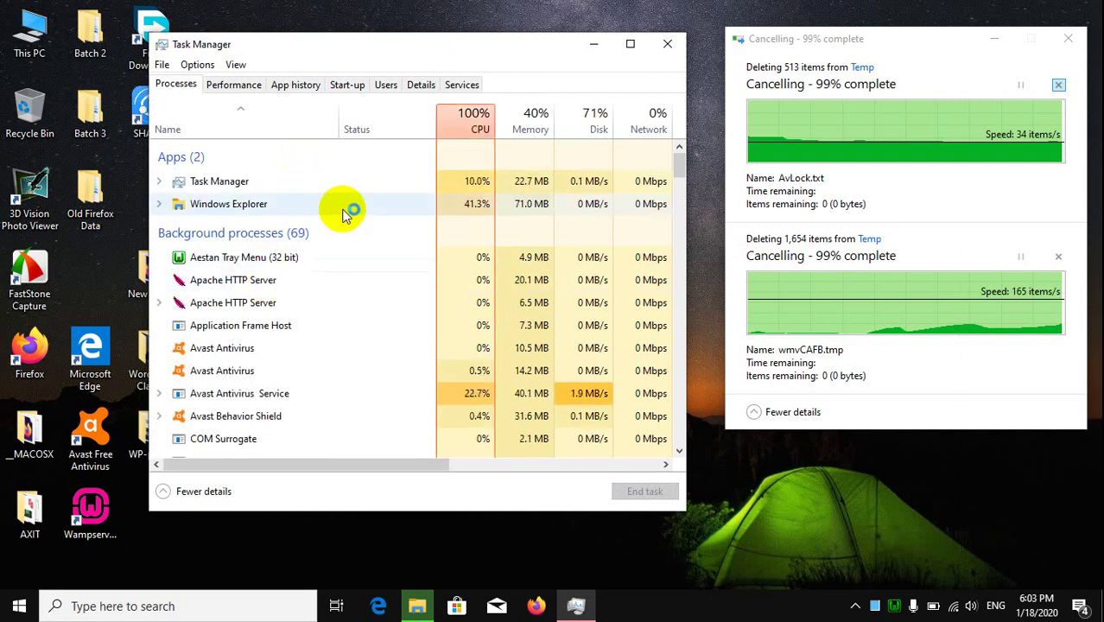
Step: Restart the Windows Explorer process from the Processes list, then close Task Manager
click(326, 210)
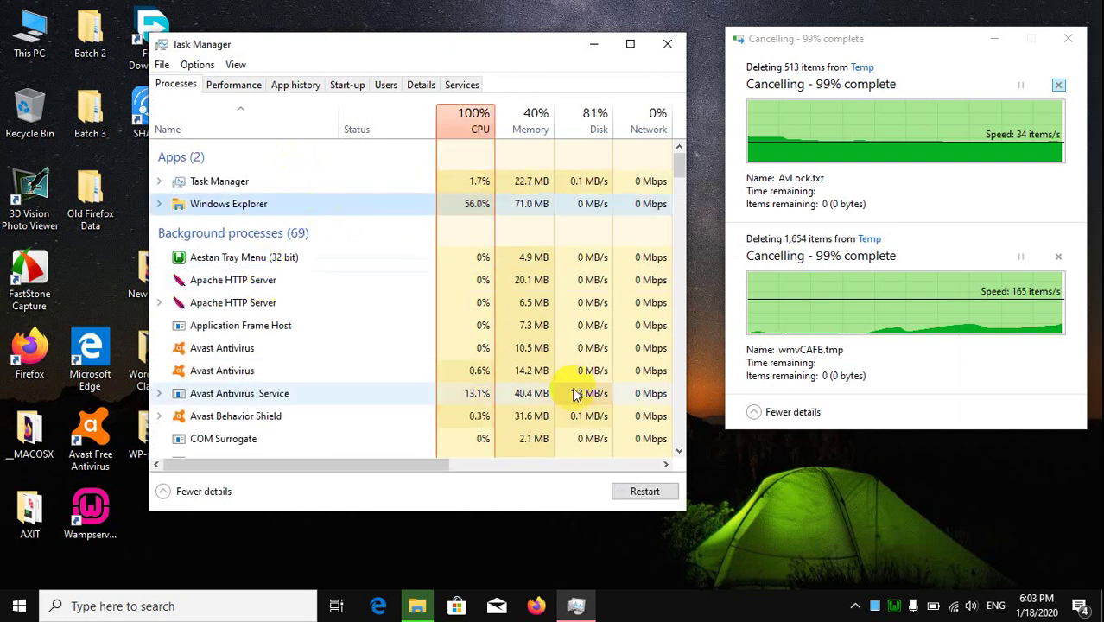
click(645, 491)
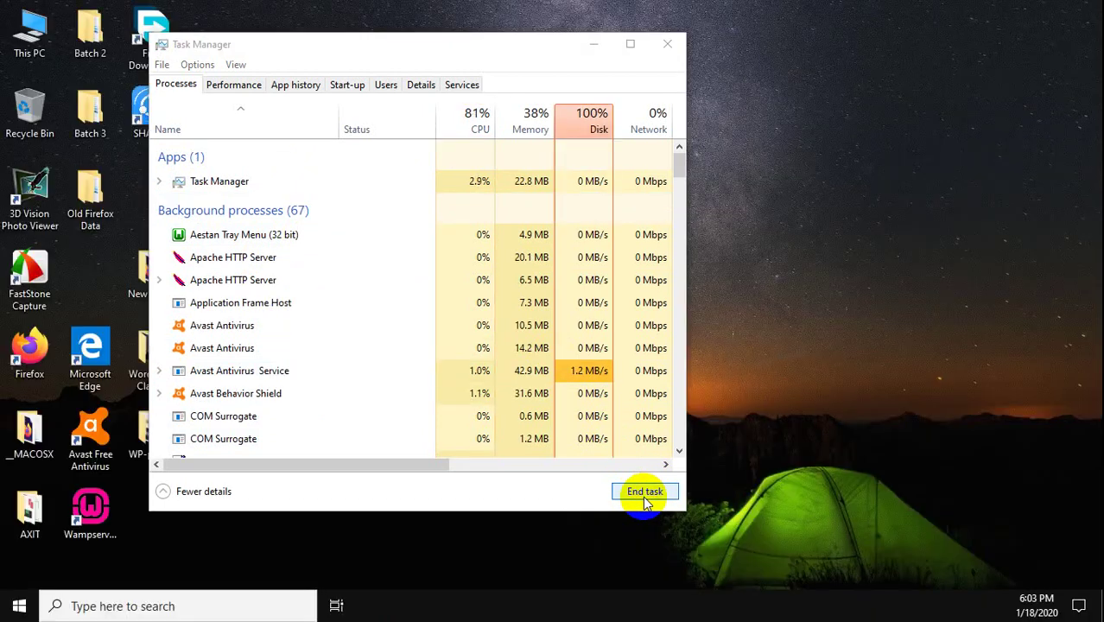
scroll(430, 352, down, 1)
scroll(429, 350, down, 4)
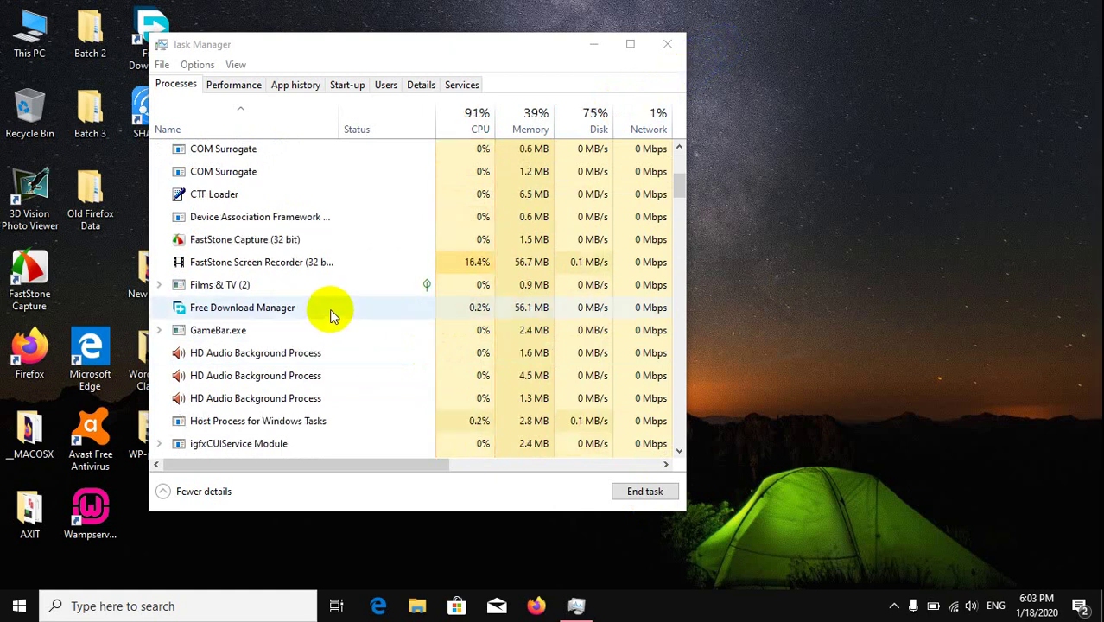
click(665, 42)
Step: Refresh the desktop, then launch Firefox and minimize it
right_click(491, 173)
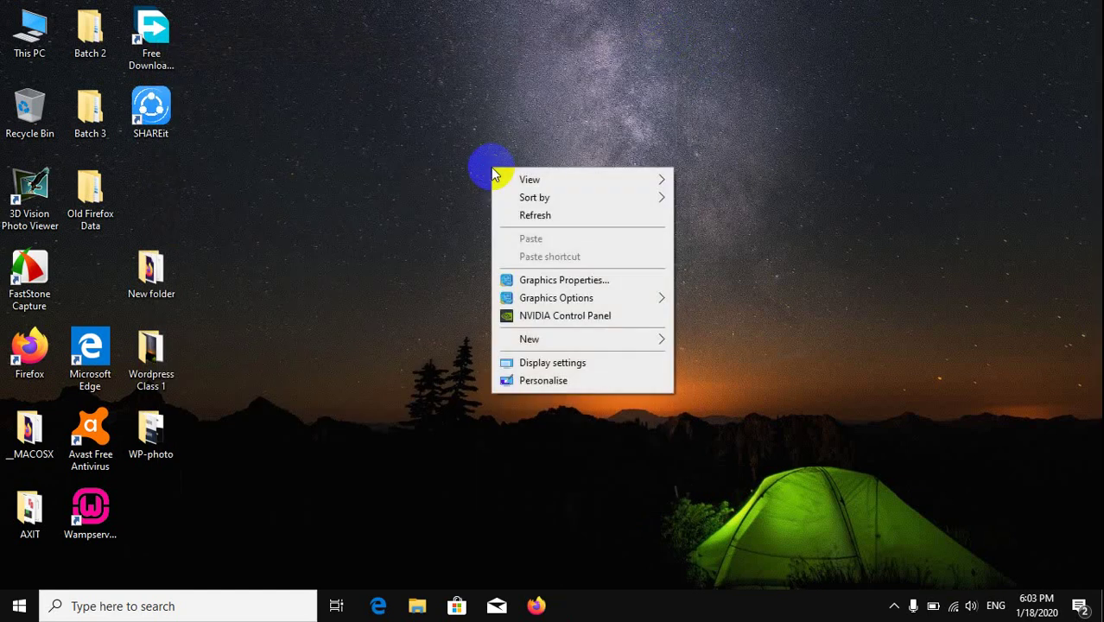
click(539, 218)
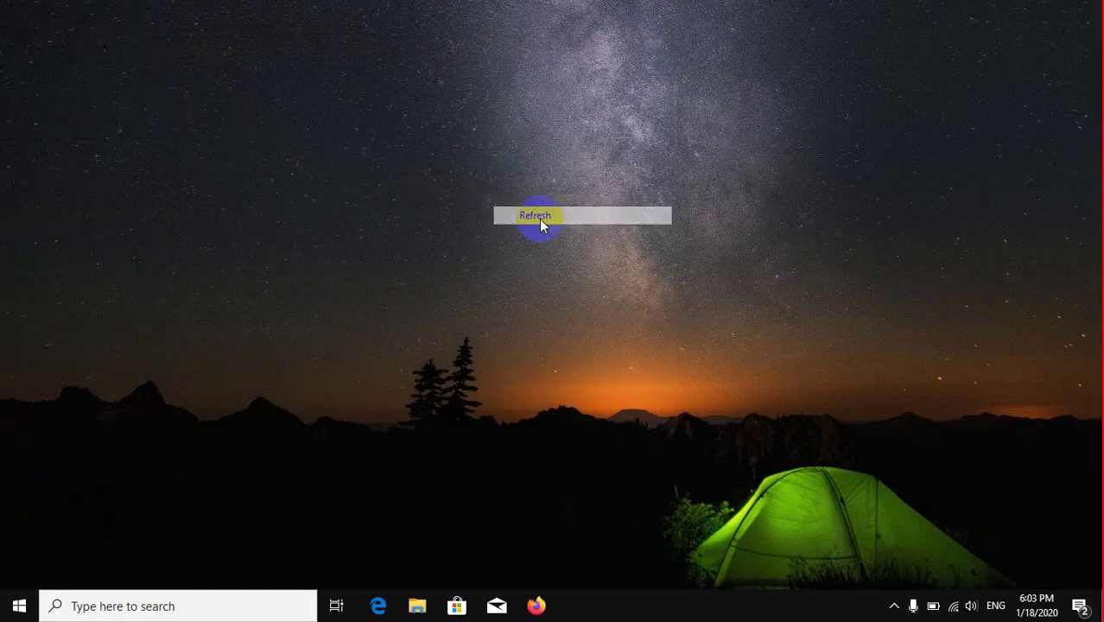
click(536, 606)
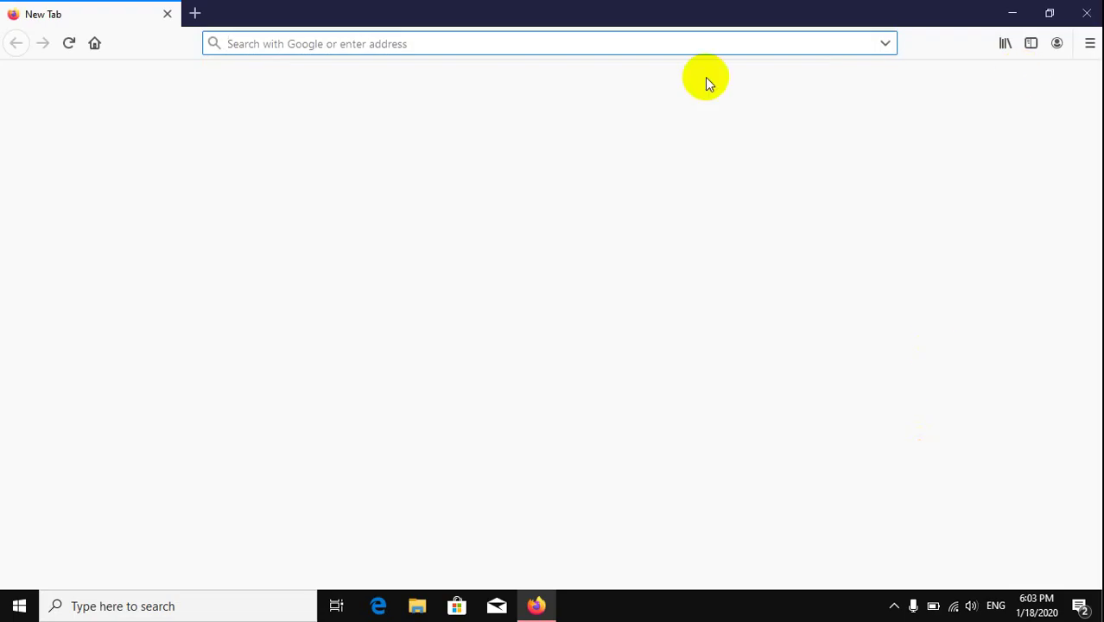
click(1010, 13)
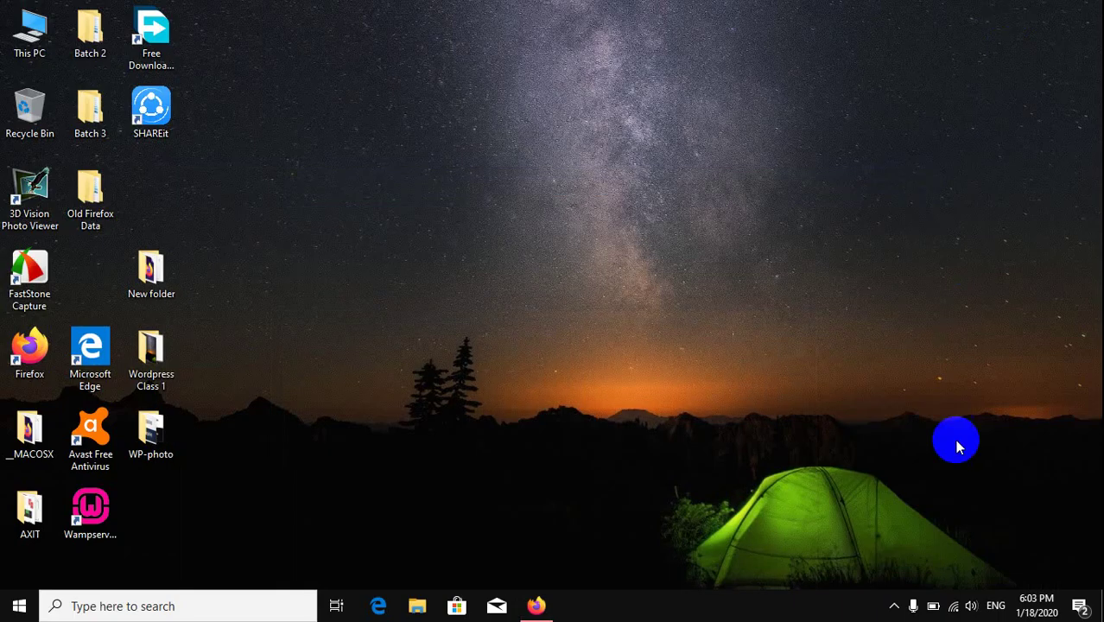
Step: Launch Wampserver 64 from its desktop shortcut and bring Firefox back to front
click(893, 609)
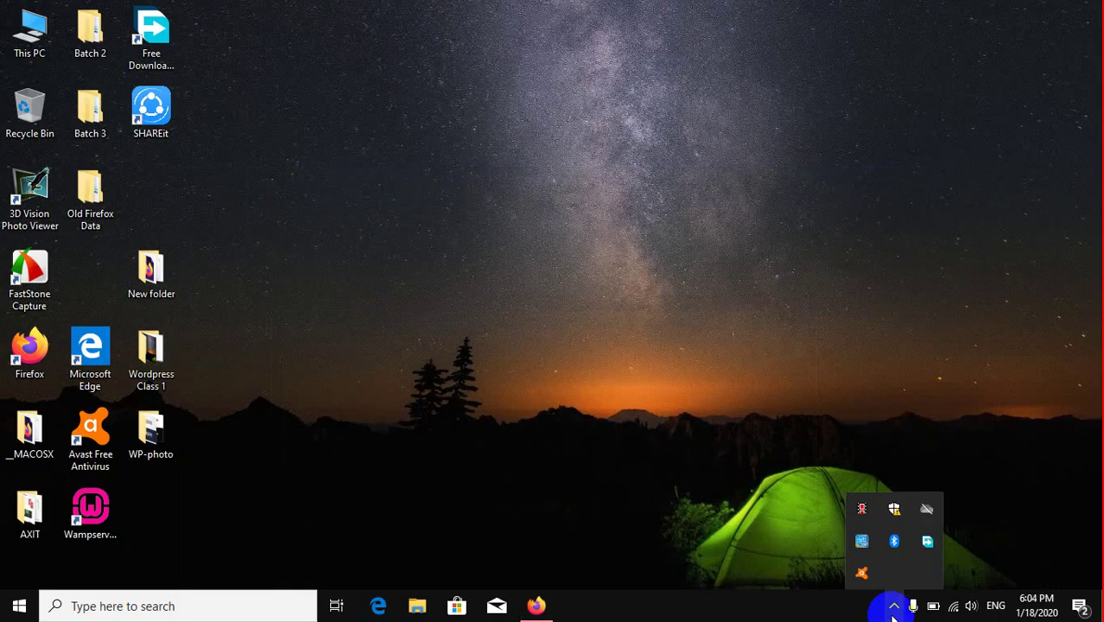
click(95, 516)
double_click(95, 515)
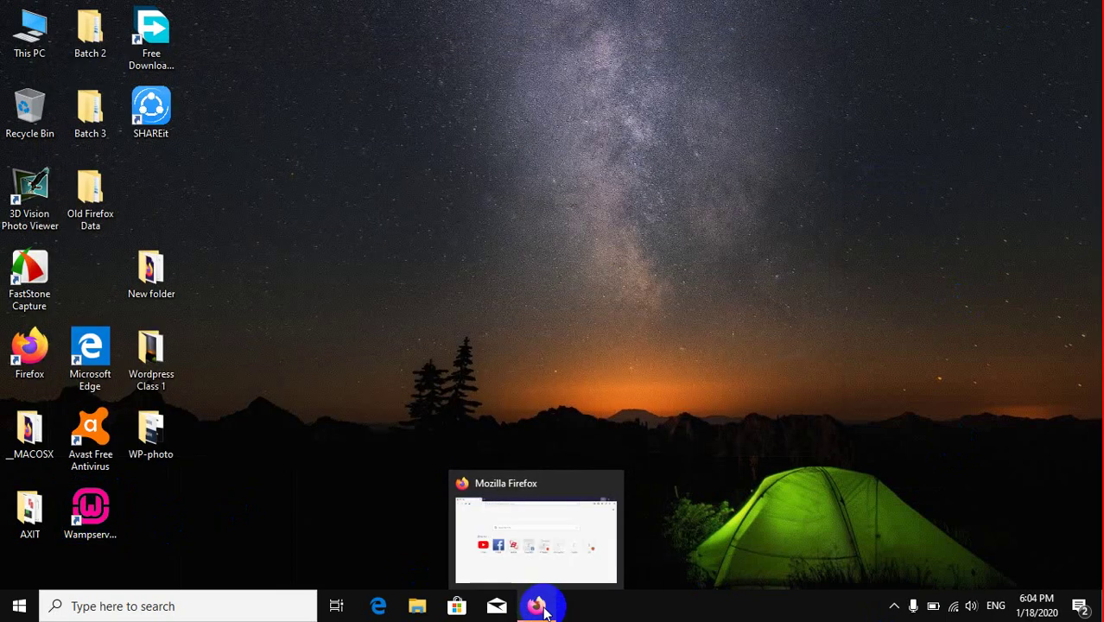
click(536, 606)
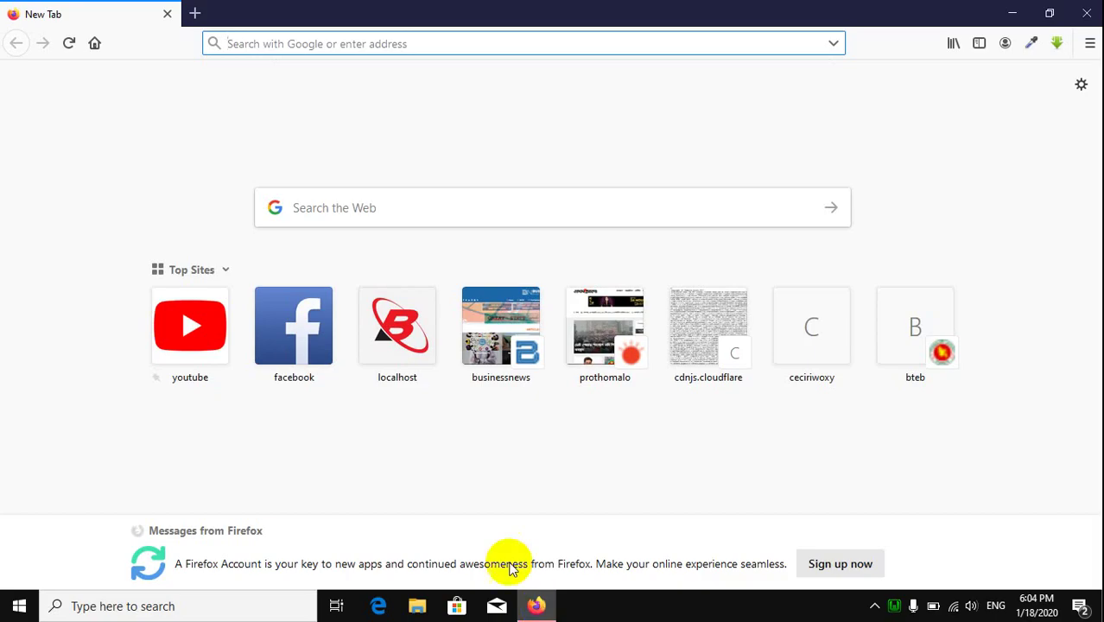
Step: Load localhost/wordpress1 in Firefox, dismiss the audio prompt, and set the display to Duplicate
text(localhost/)
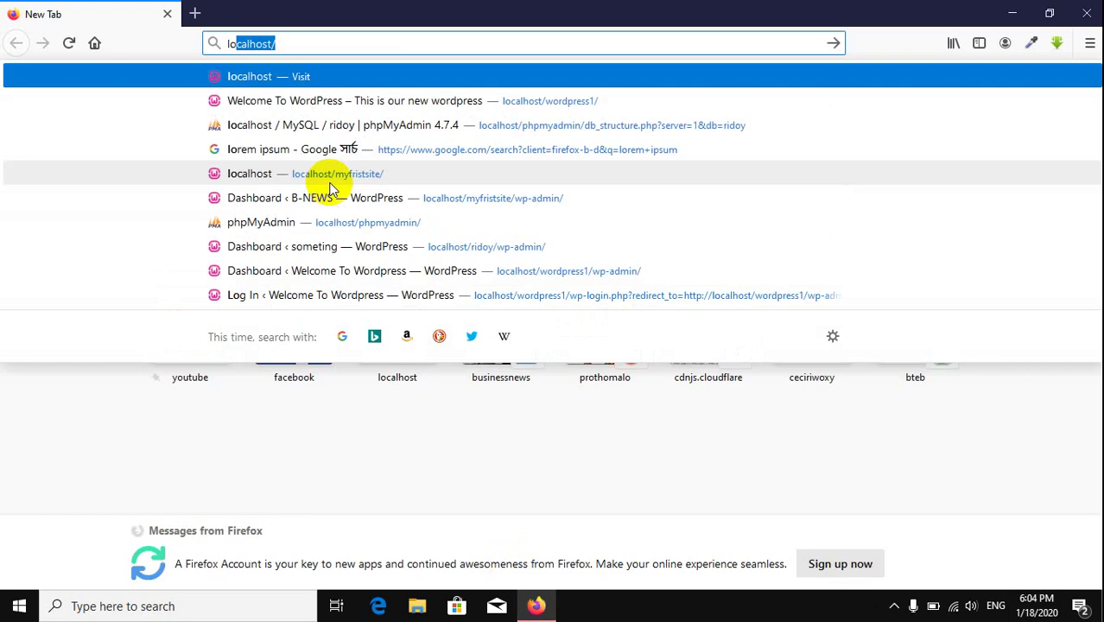
key(Down)
key(Down)
key(Down)
key(Down)
key(Down)
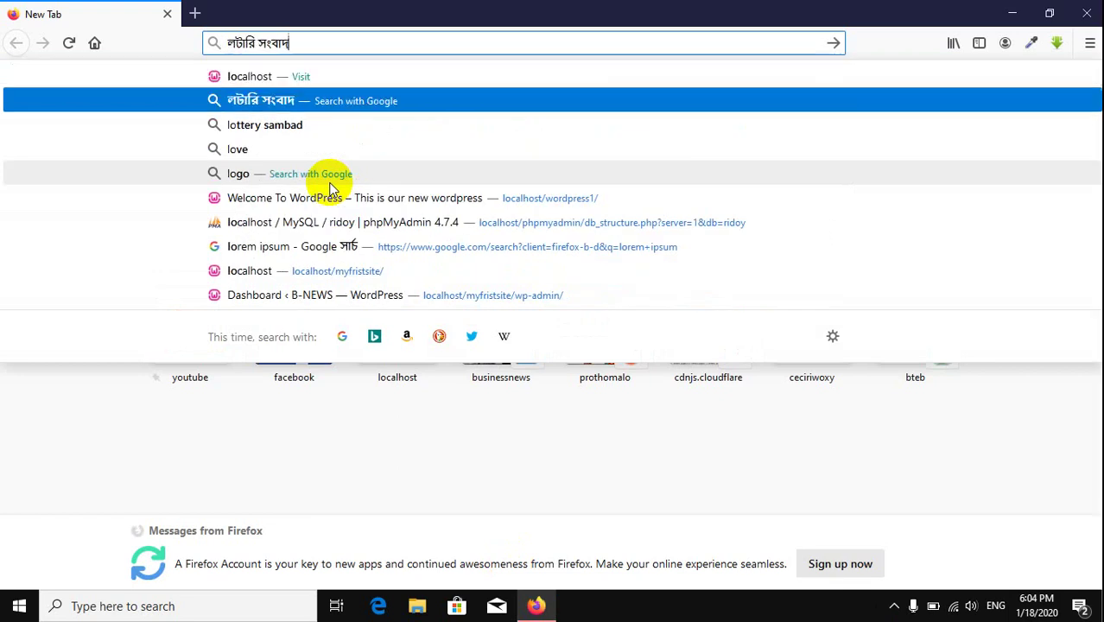
key(Return)
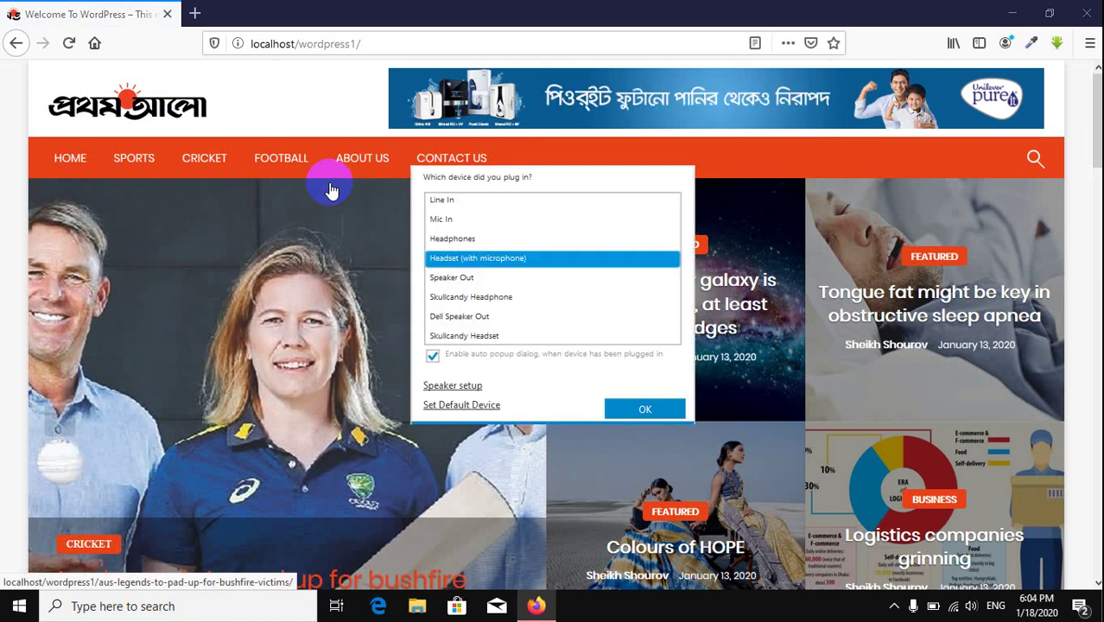
click(618, 409)
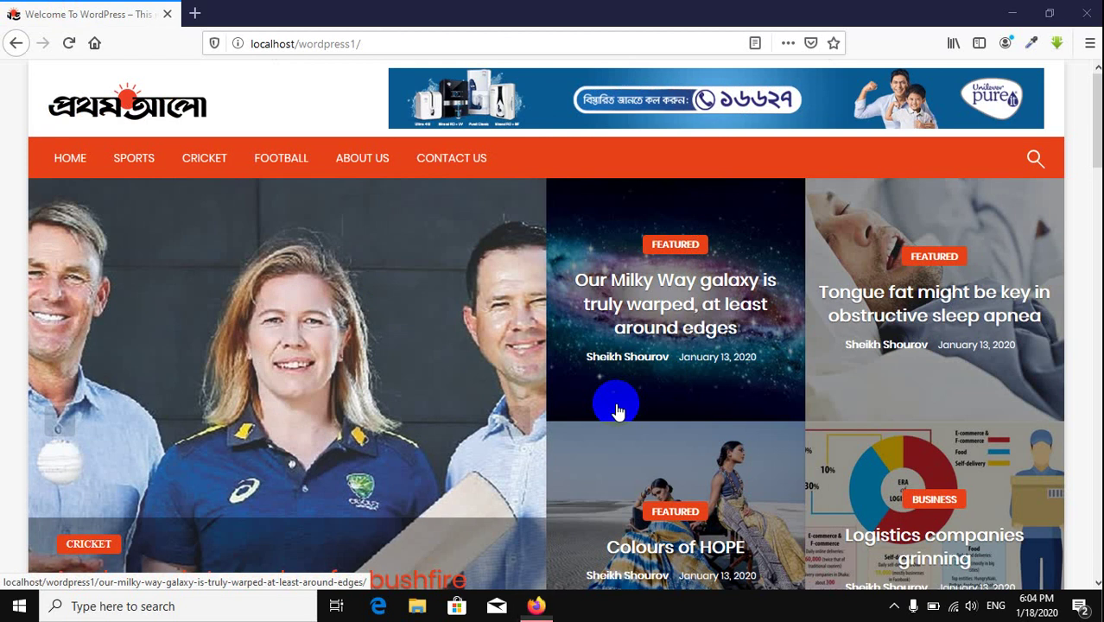
key(super+p)
click(960, 190)
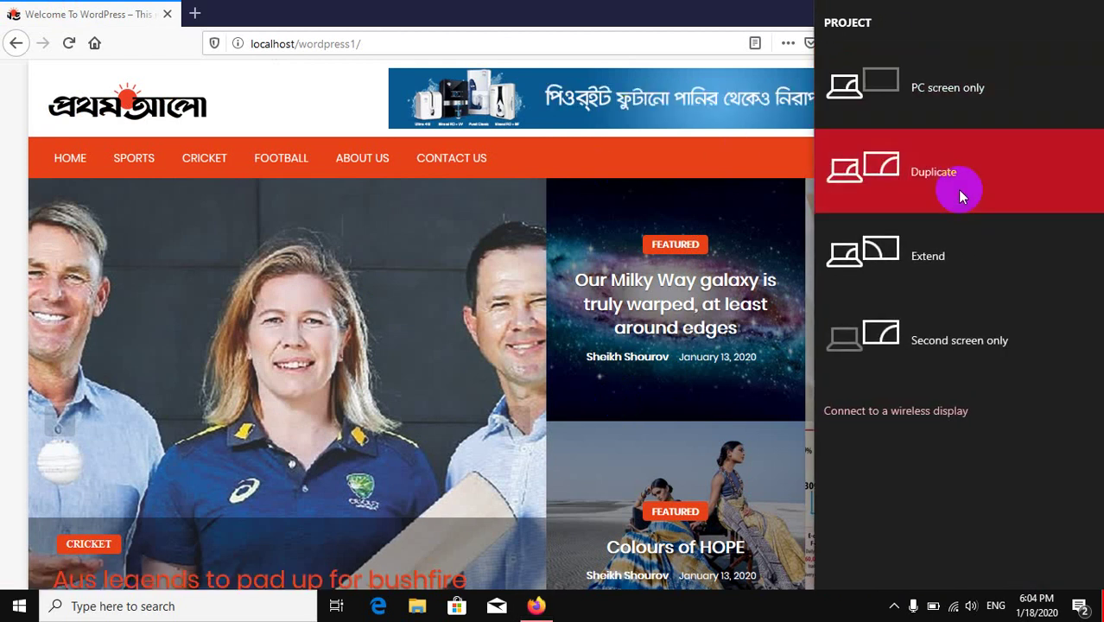
Step: Connect to the discovered wireless display, then close the Connect panel and remote connection bar
click(922, 412)
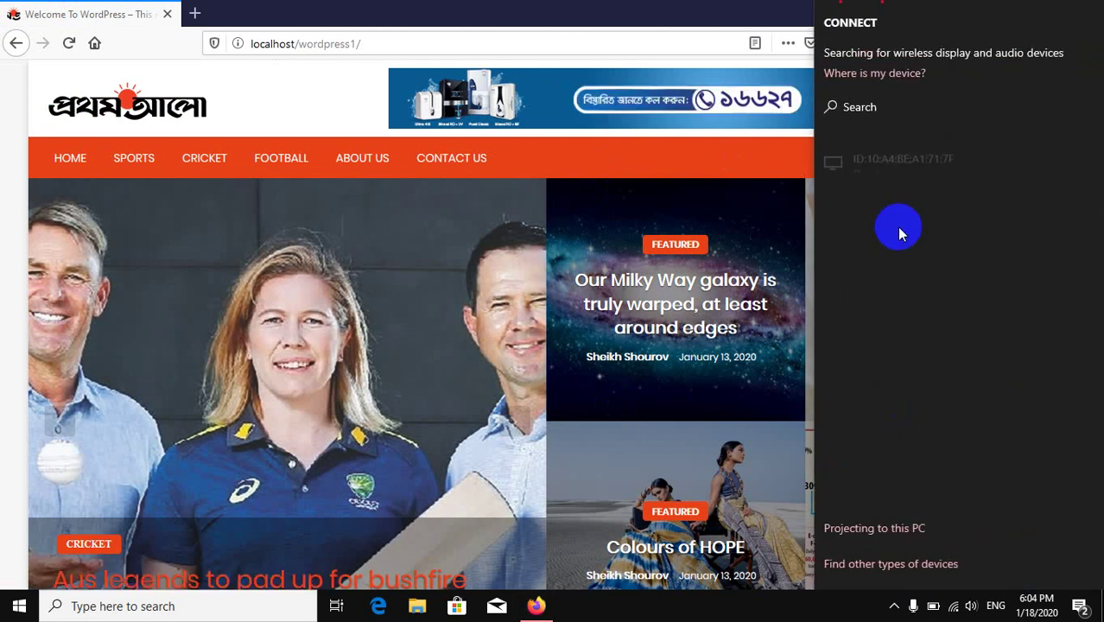
click(911, 166)
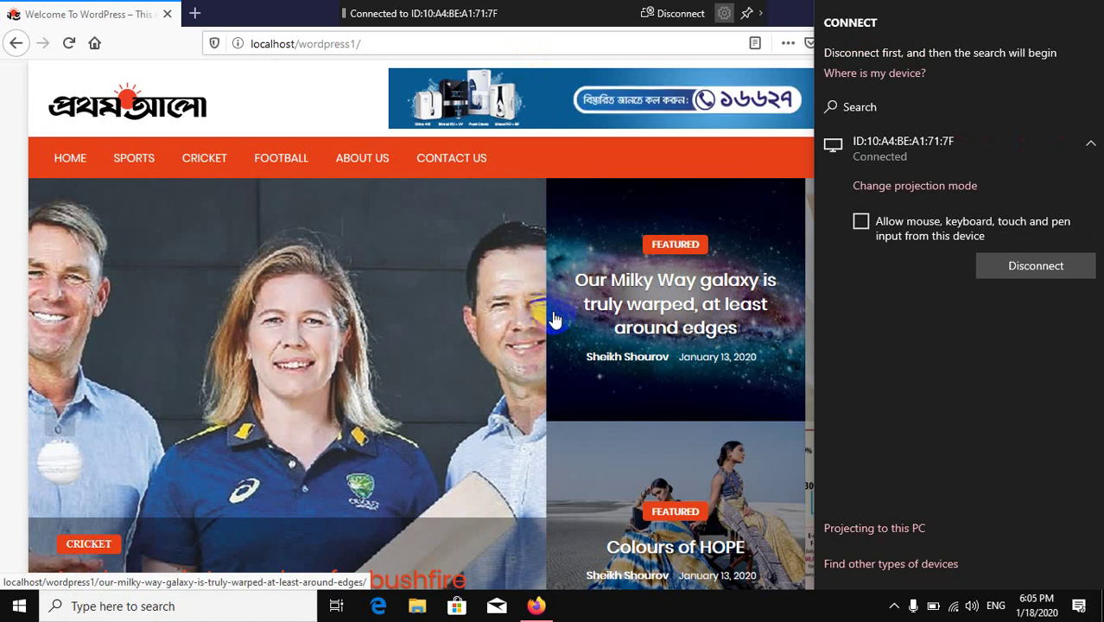
click(62, 21)
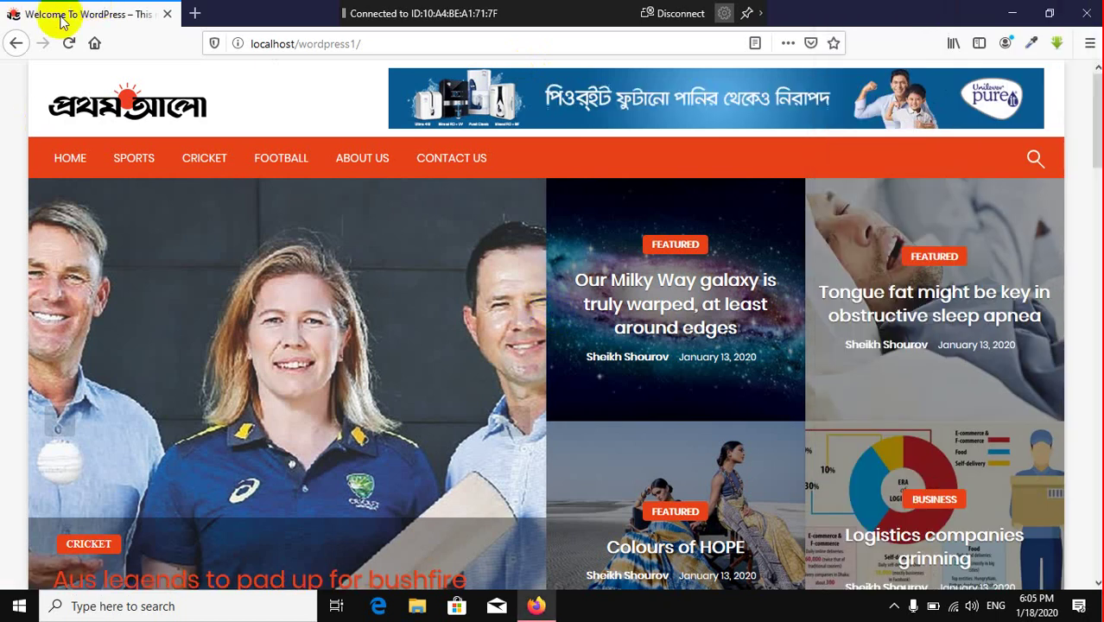
click(748, 15)
Step: Scroll through the wordpress1 homepage and briefly show the hidden tray icons
scroll(335, 289, down, 5)
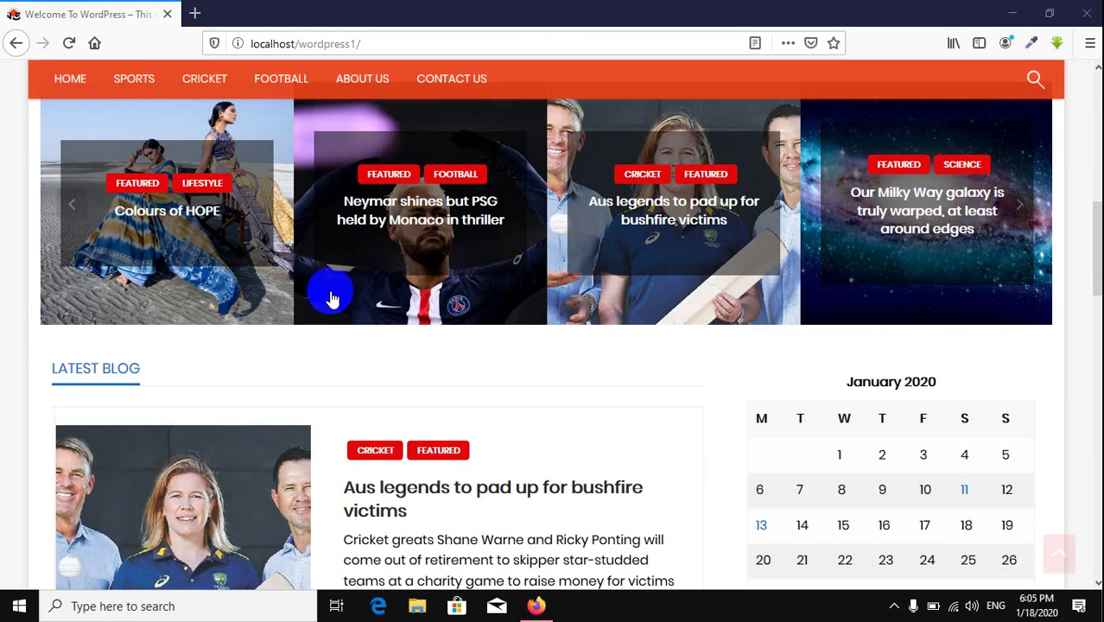
scroll(402, 297, down, 10)
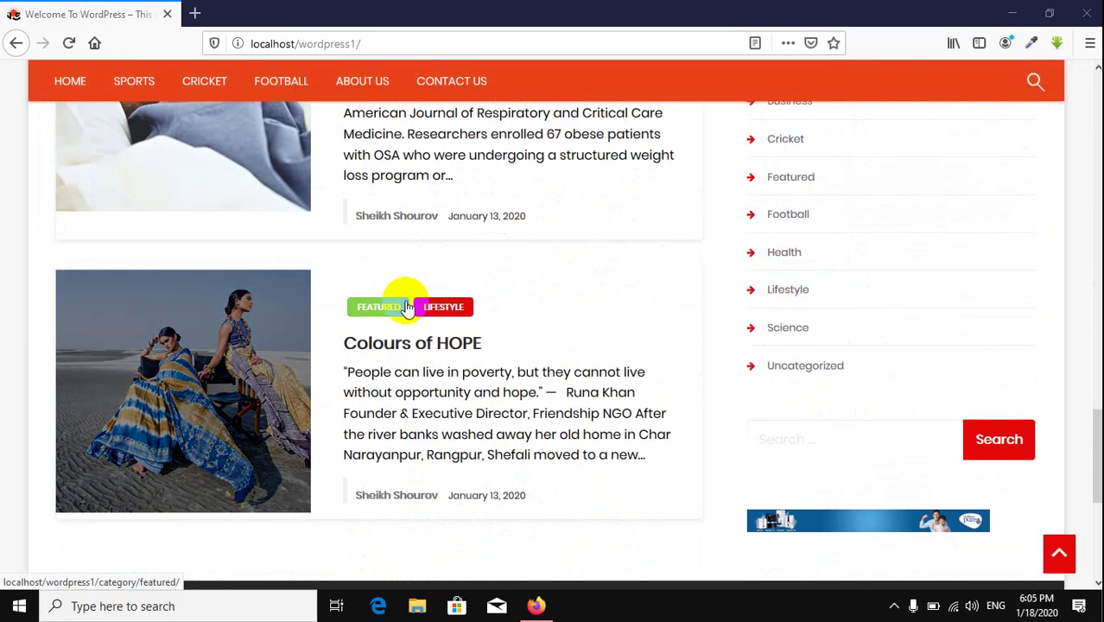
click(894, 606)
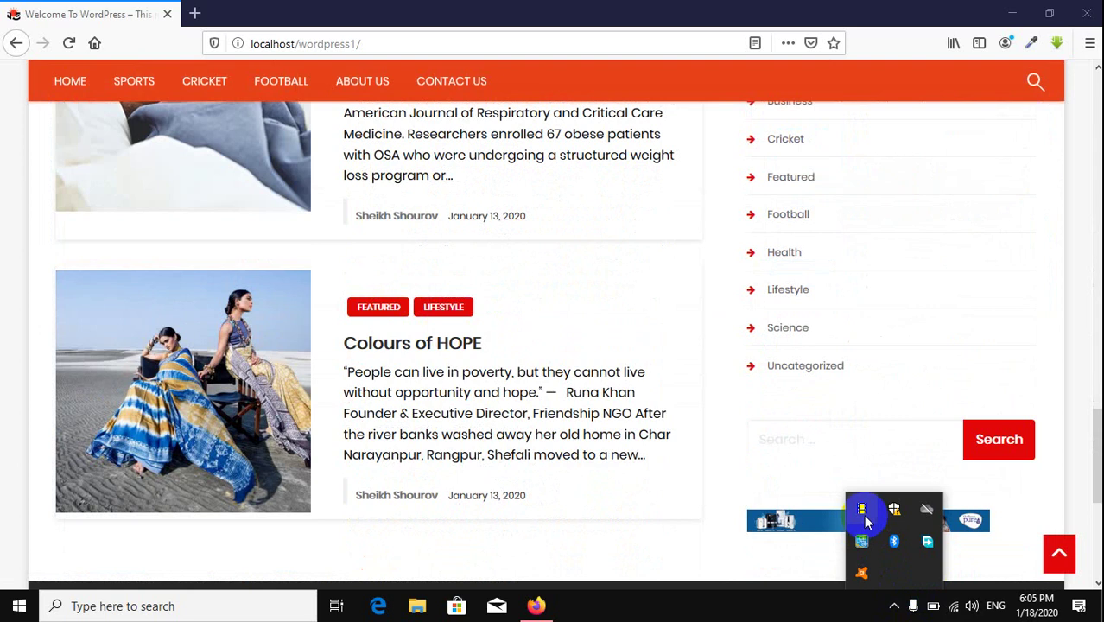
click(12, 278)
scroll(424, 360, up, 5)
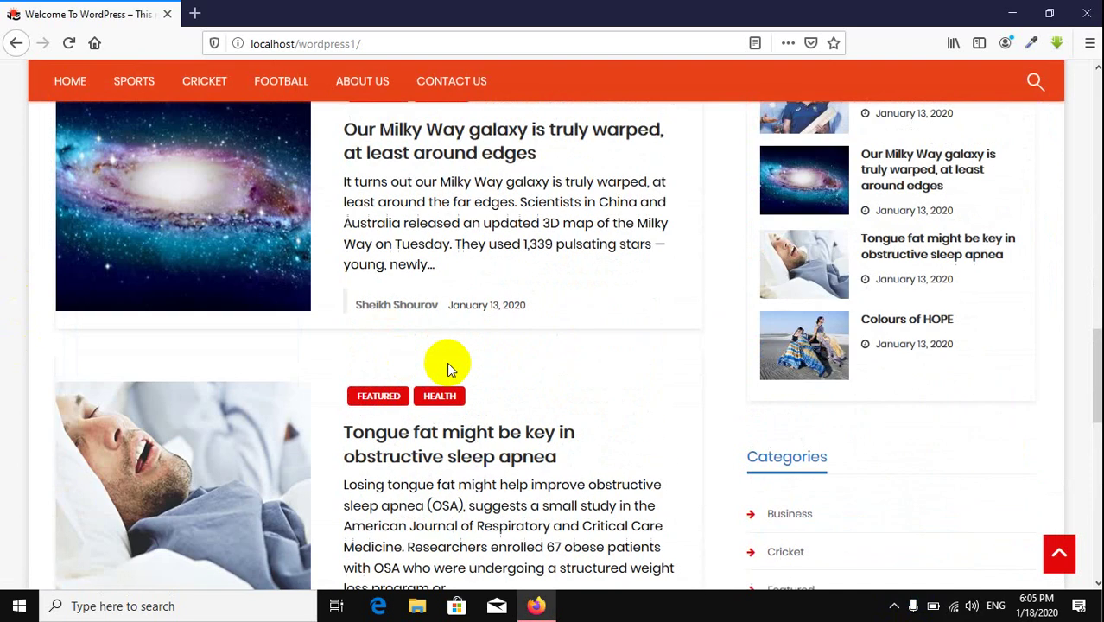
scroll(535, 357, down, 4)
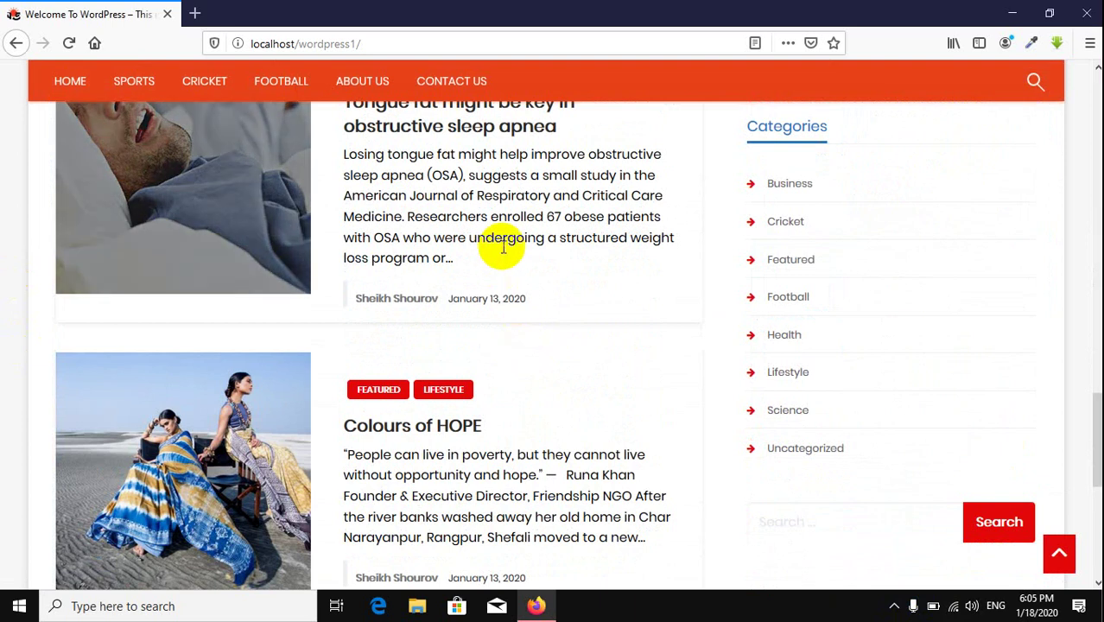
scroll(500, 246, up, 10)
scroll(500, 246, up, 10)
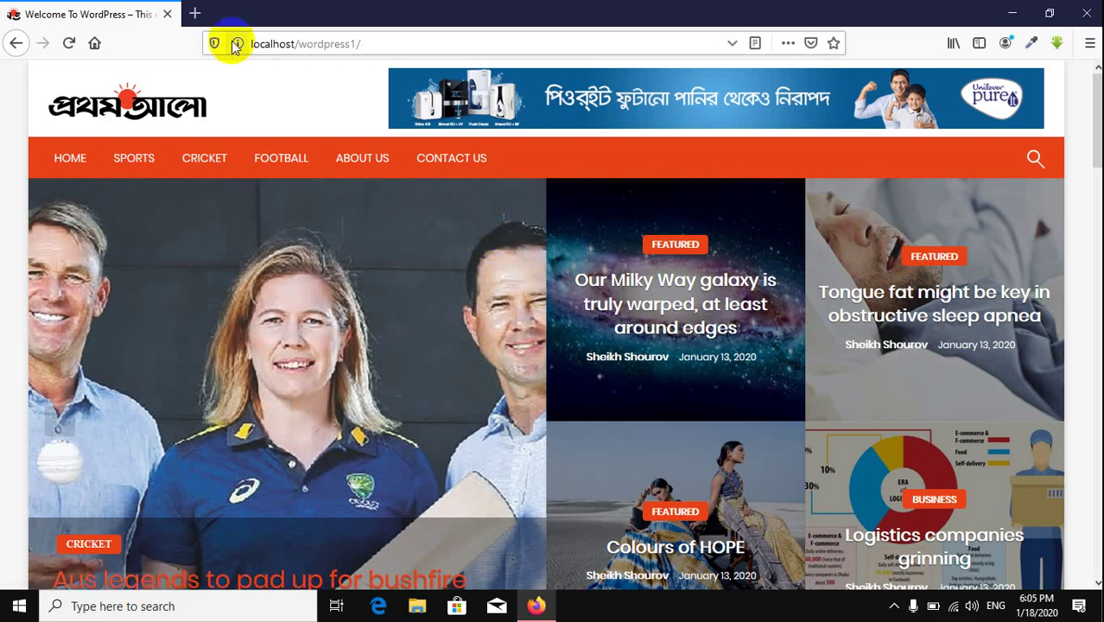
scroll(418, 169, down, 20)
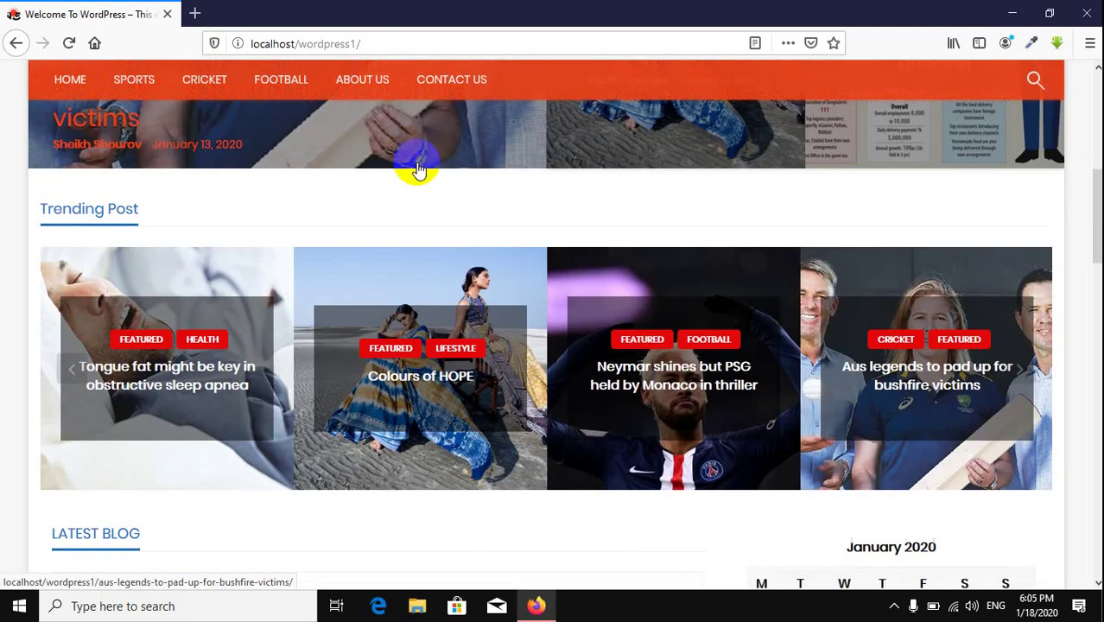
scroll(418, 162, down, 3)
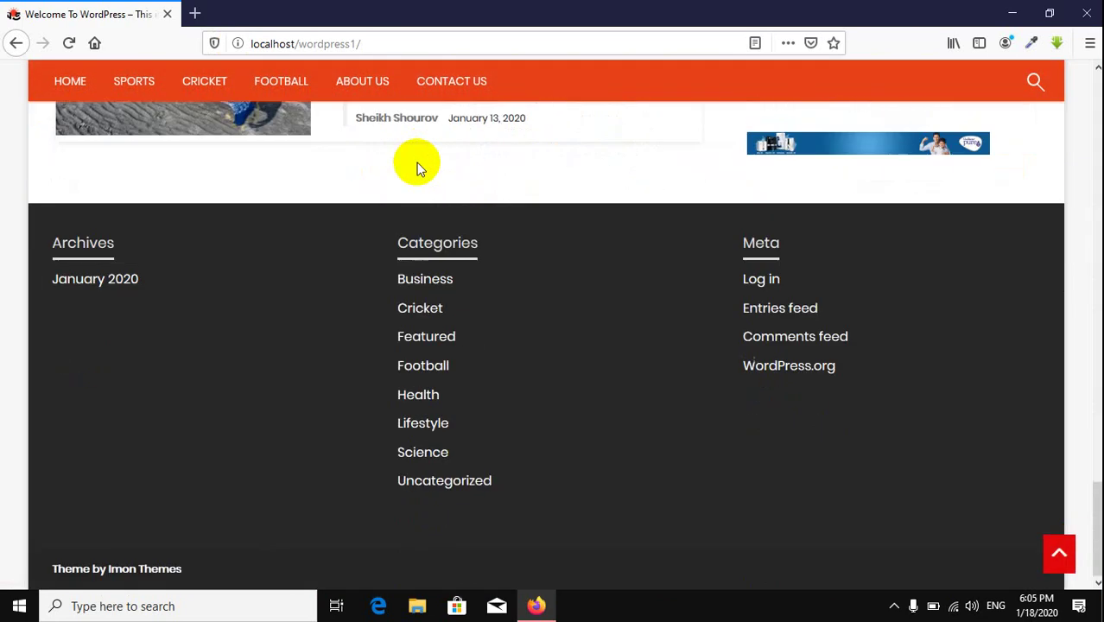
scroll(417, 162, up, 6)
scroll(417, 163, up, 15)
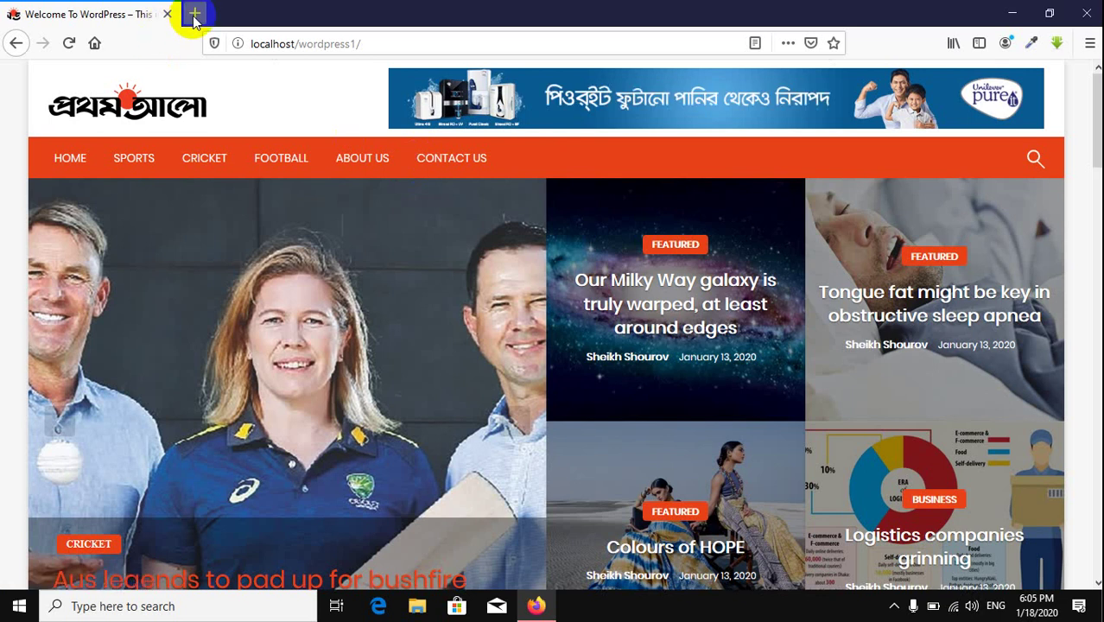
Step: Open and close a new tab, check the tray icons, and minimize Firefox
click(194, 13)
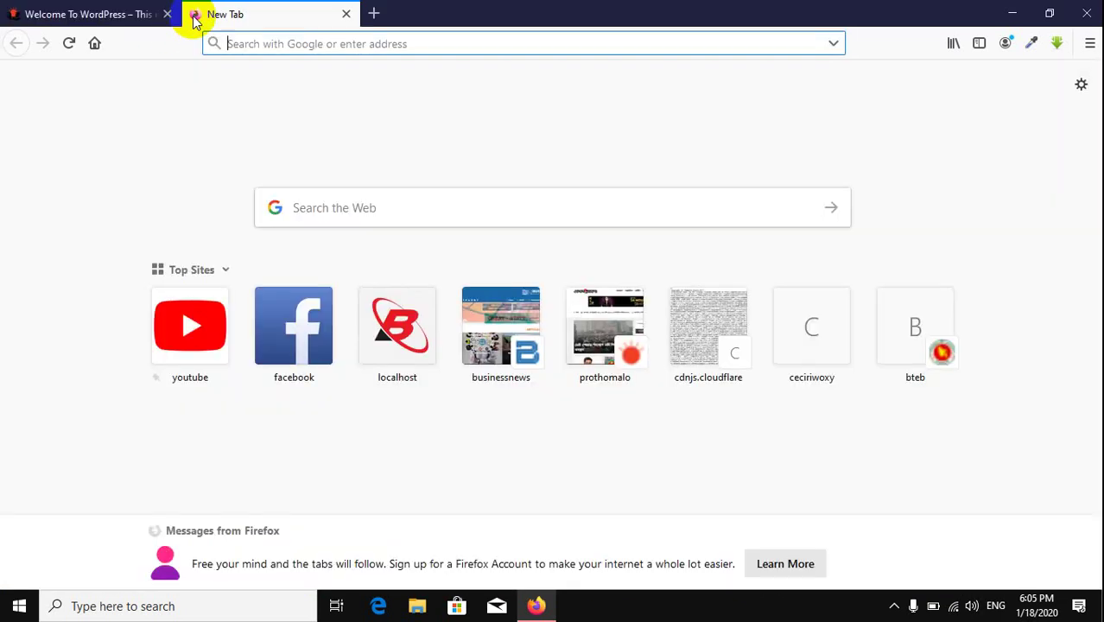
click(347, 15)
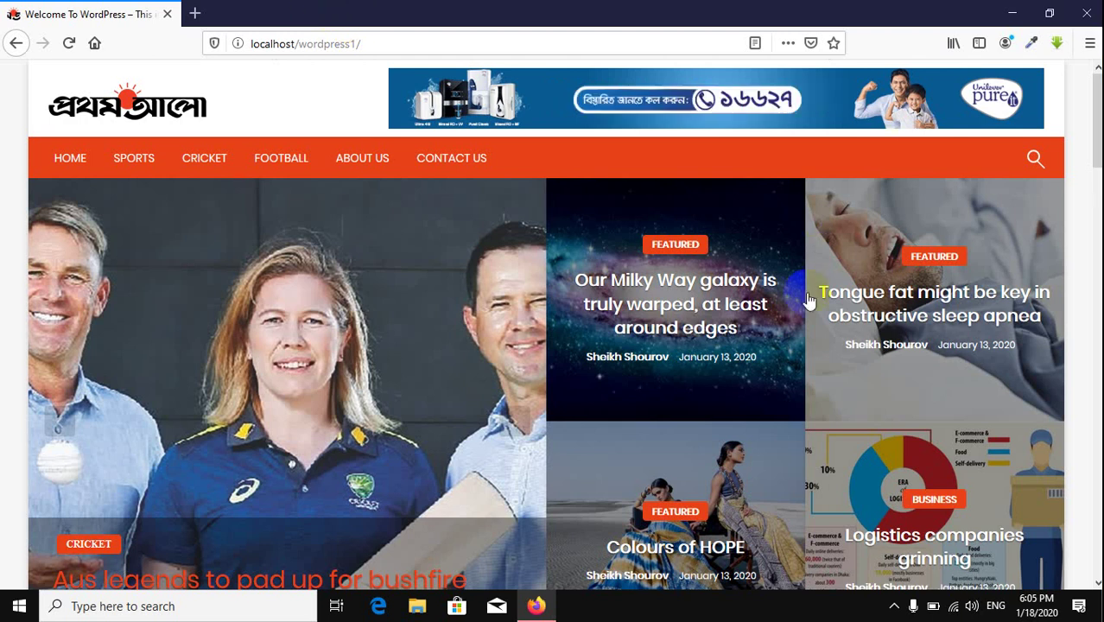
click(896, 607)
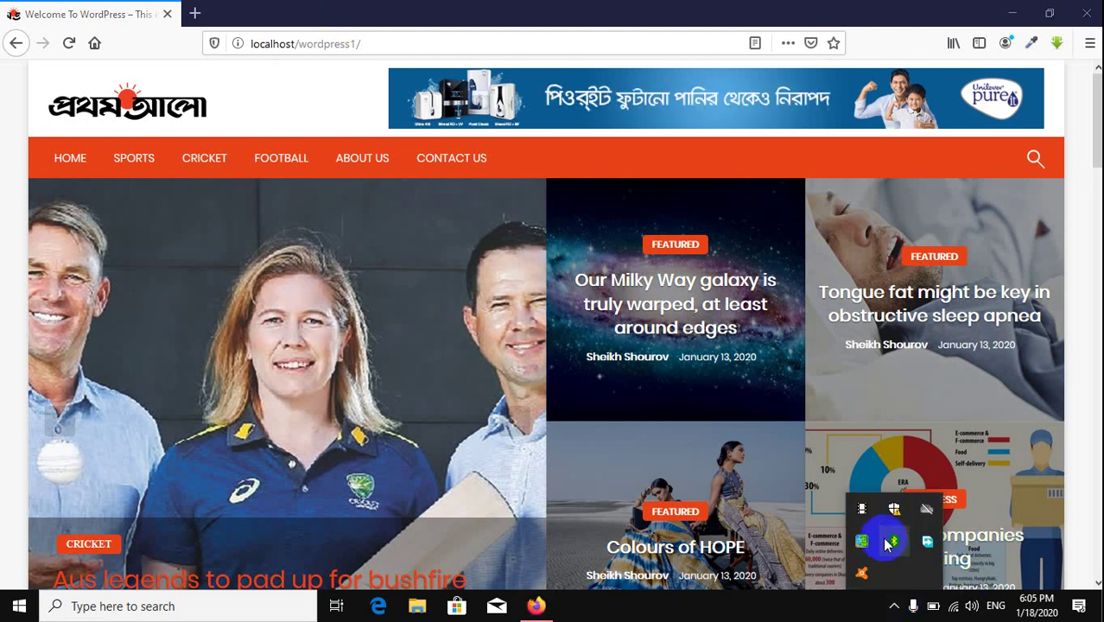
click(742, 612)
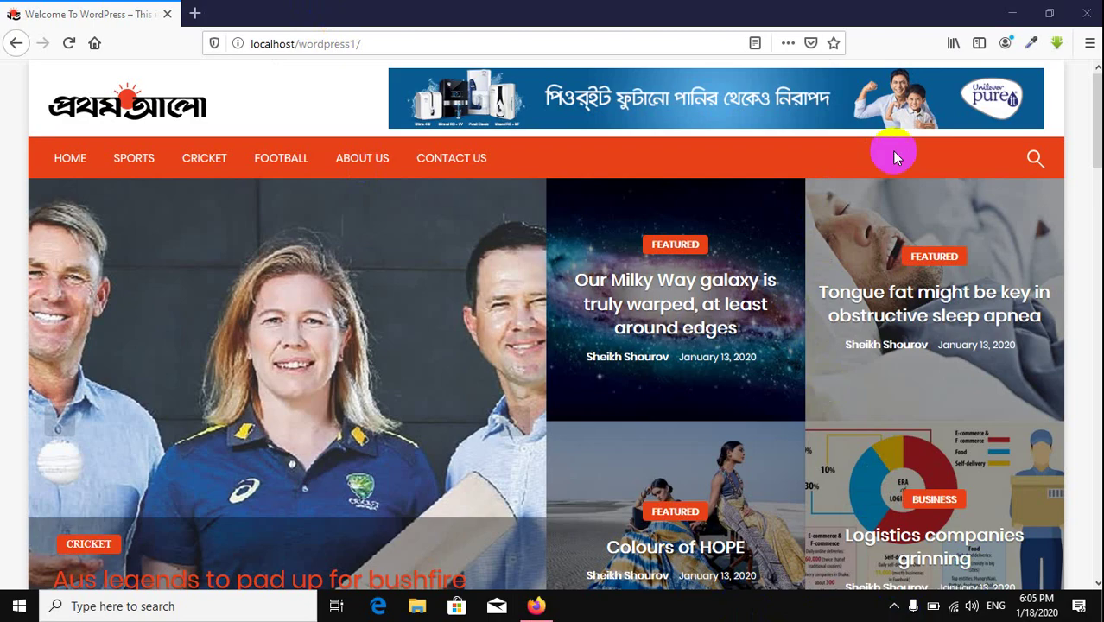
click(1012, 14)
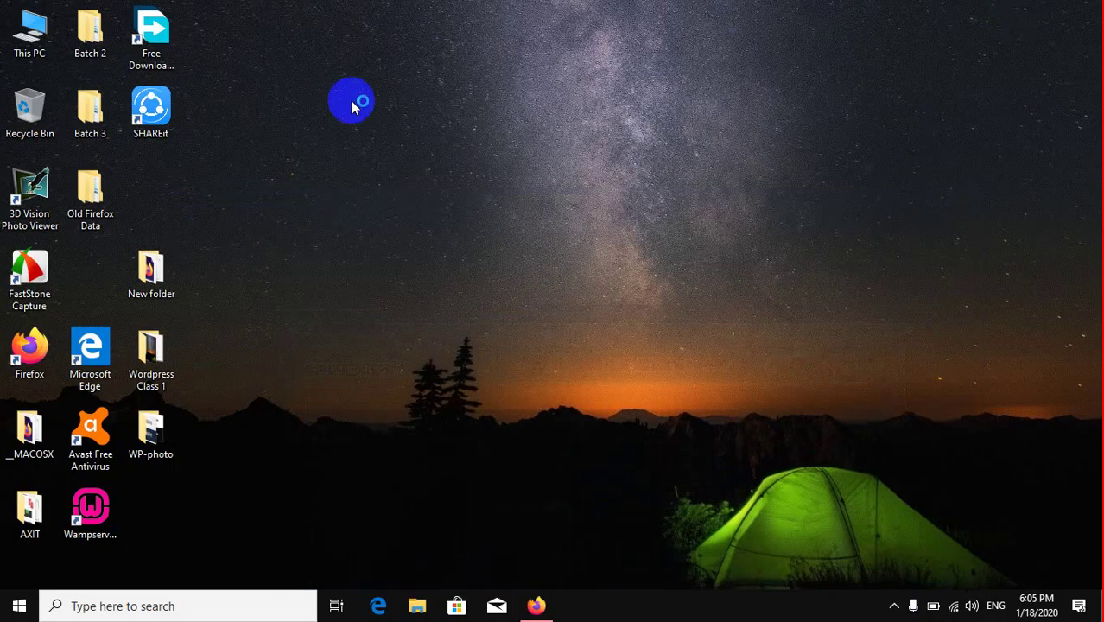
Step: Open wordpress-5.3.2.zip from Downloads and dismiss the WinRAR evaluation notice
double_click(33, 33)
click(433, 182)
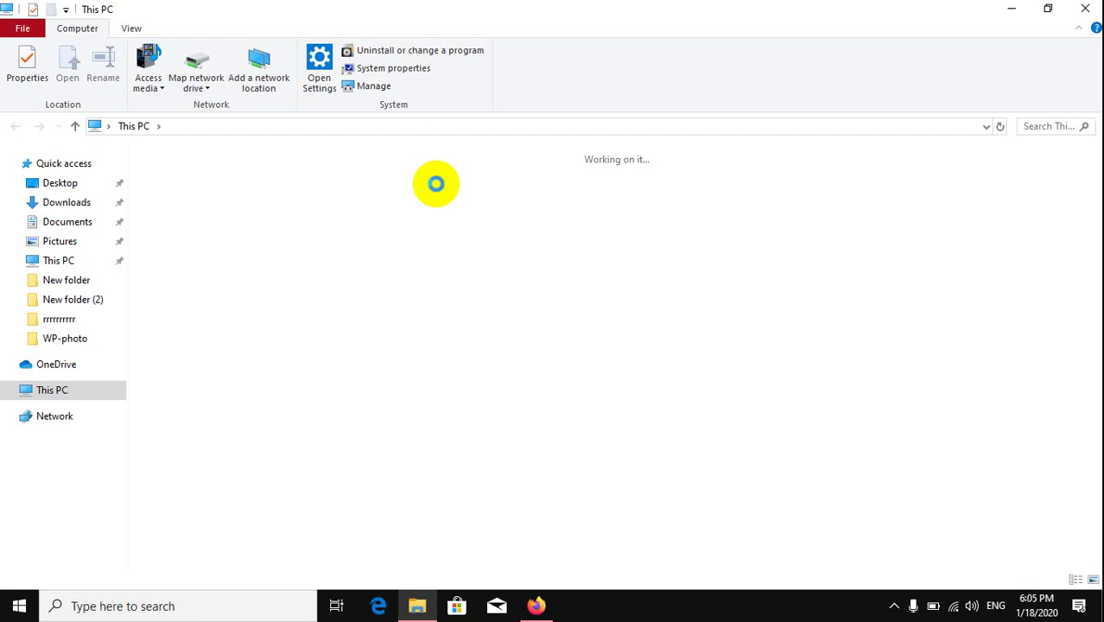
scroll(67, 251, up, 1)
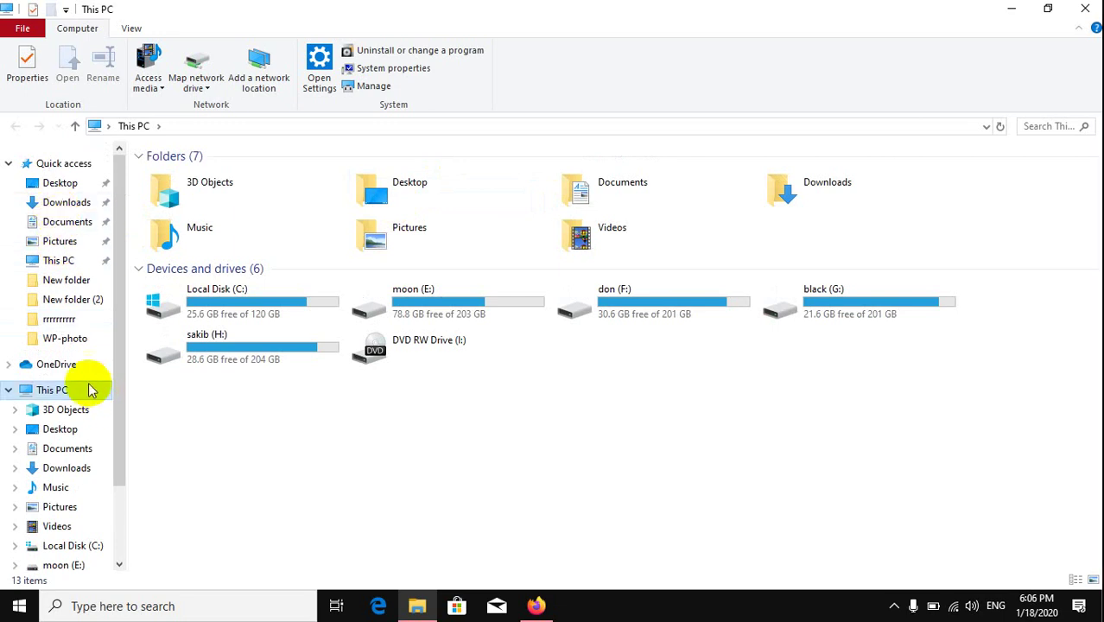
click(71, 202)
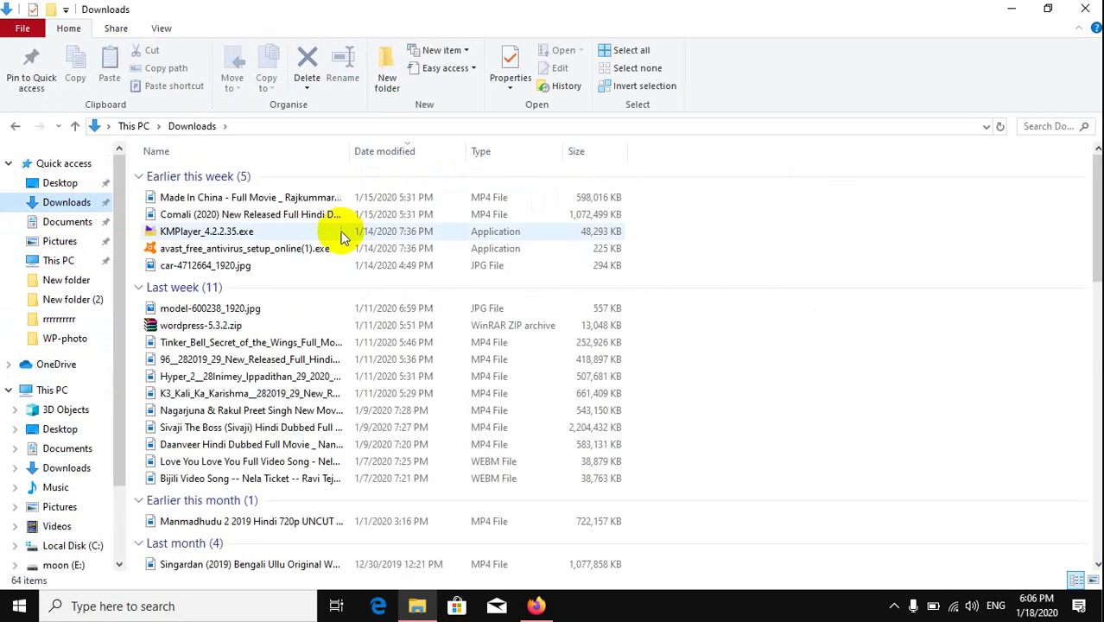
click(901, 127)
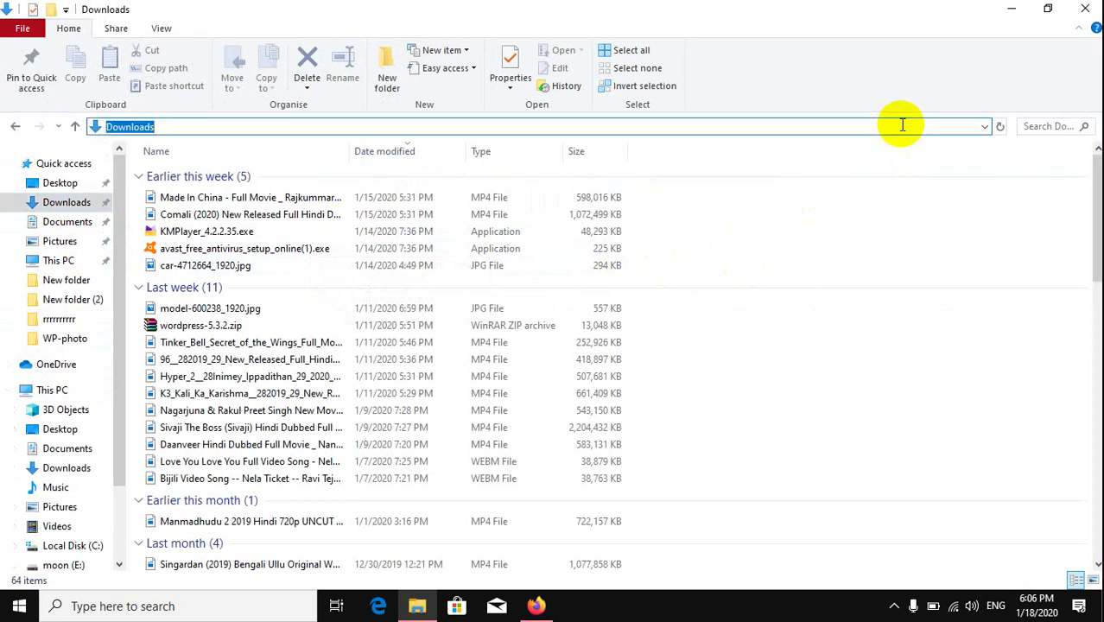
click(229, 326)
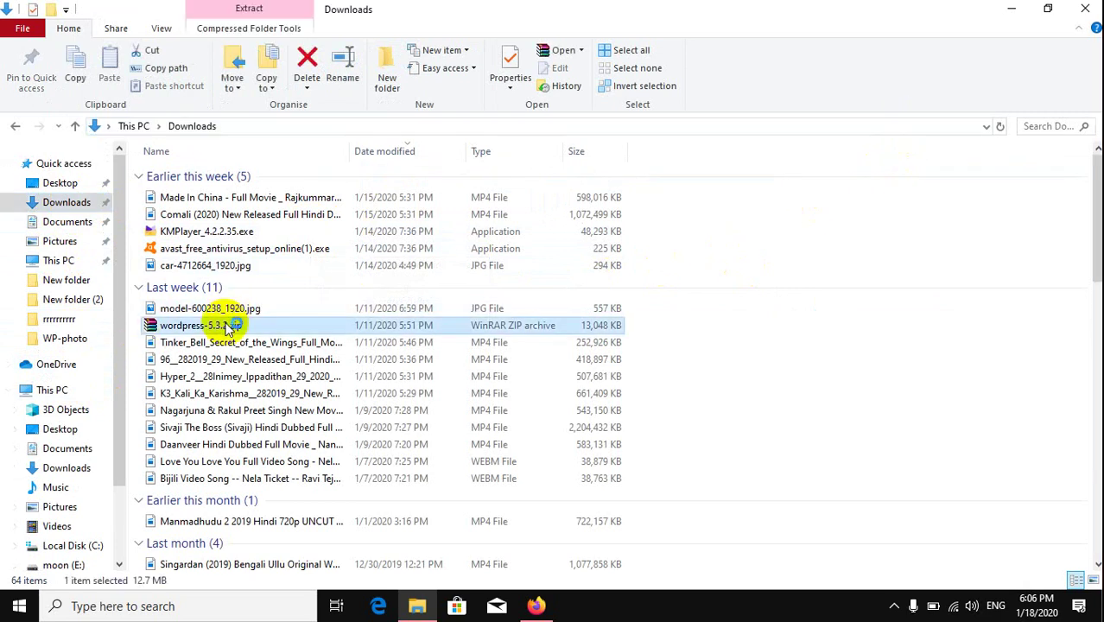
double_click(229, 326)
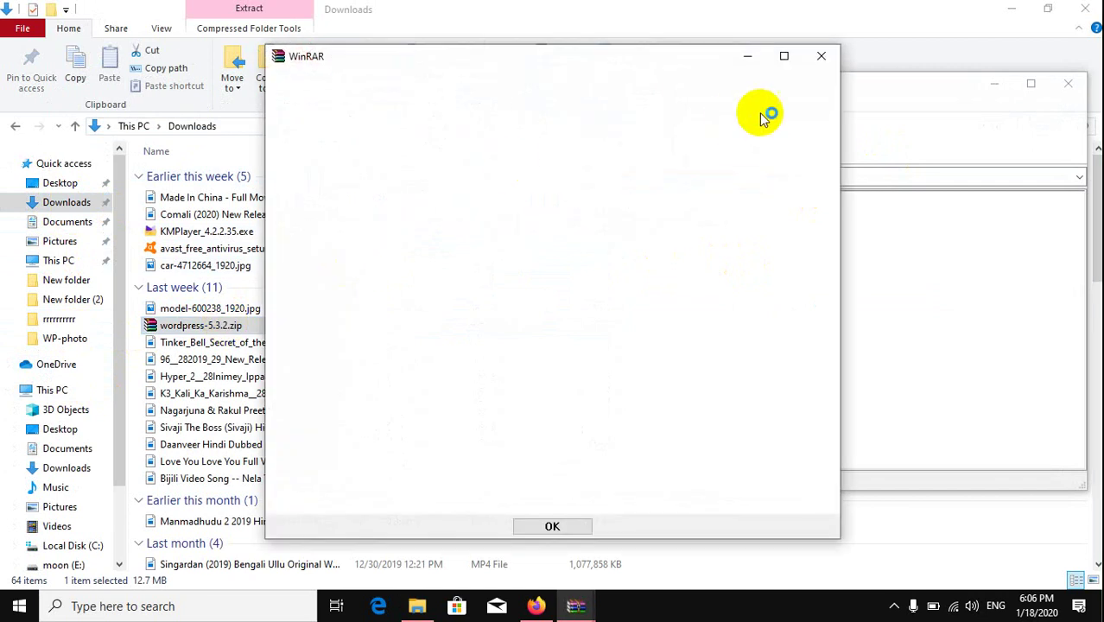
click(822, 58)
Step: Browse to the www folder under moon (E:) › wamp64
scroll(49, 405, down, 2)
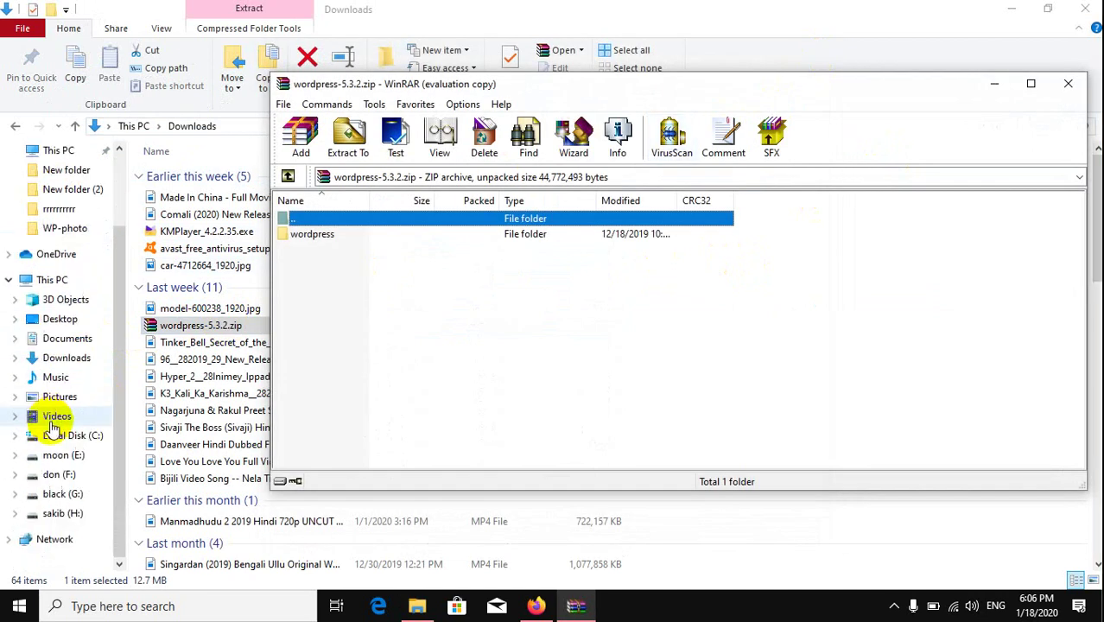
click(66, 440)
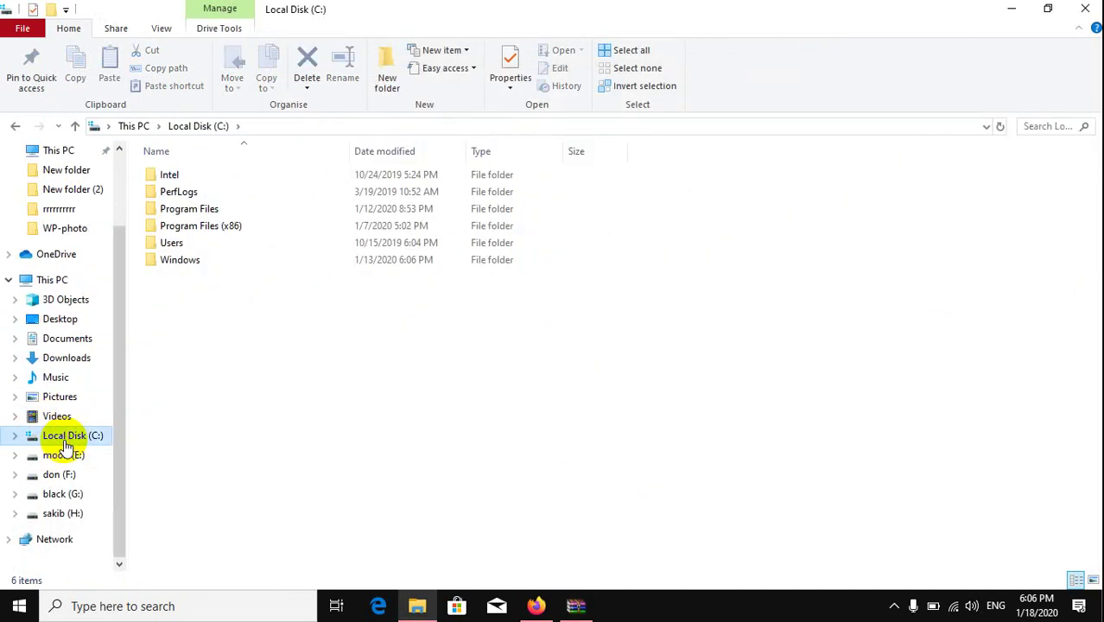
click(64, 456)
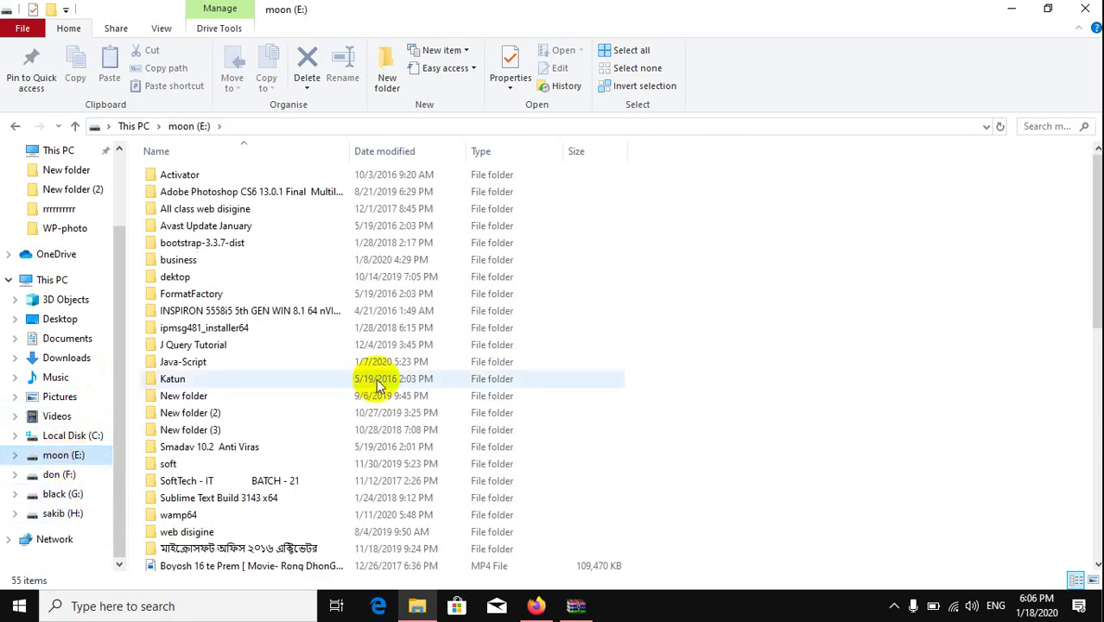
double_click(174, 518)
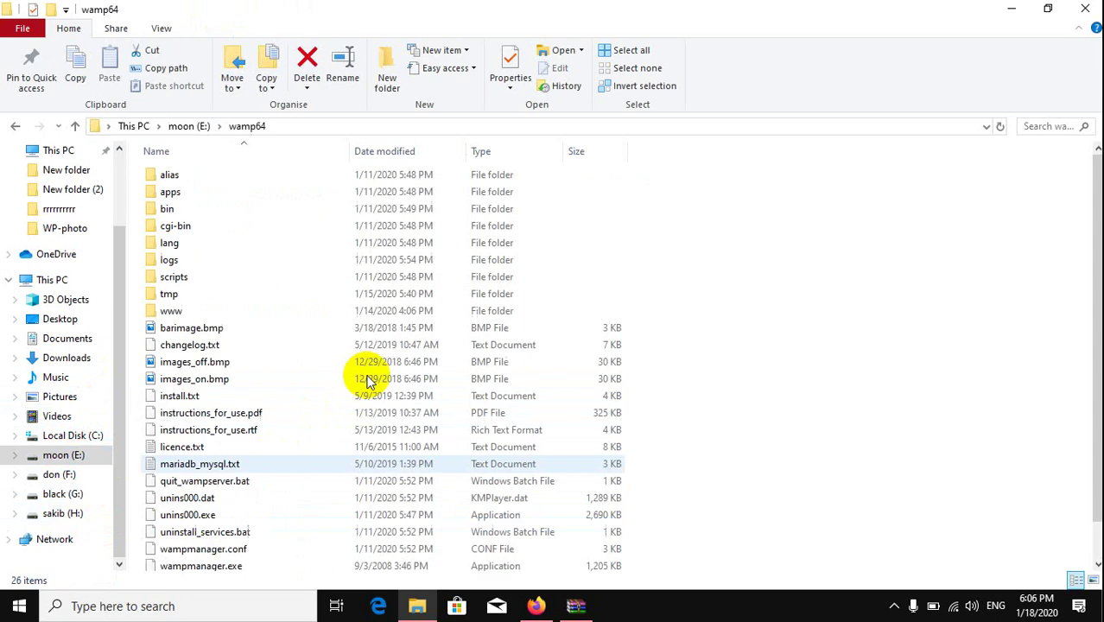
double_click(192, 310)
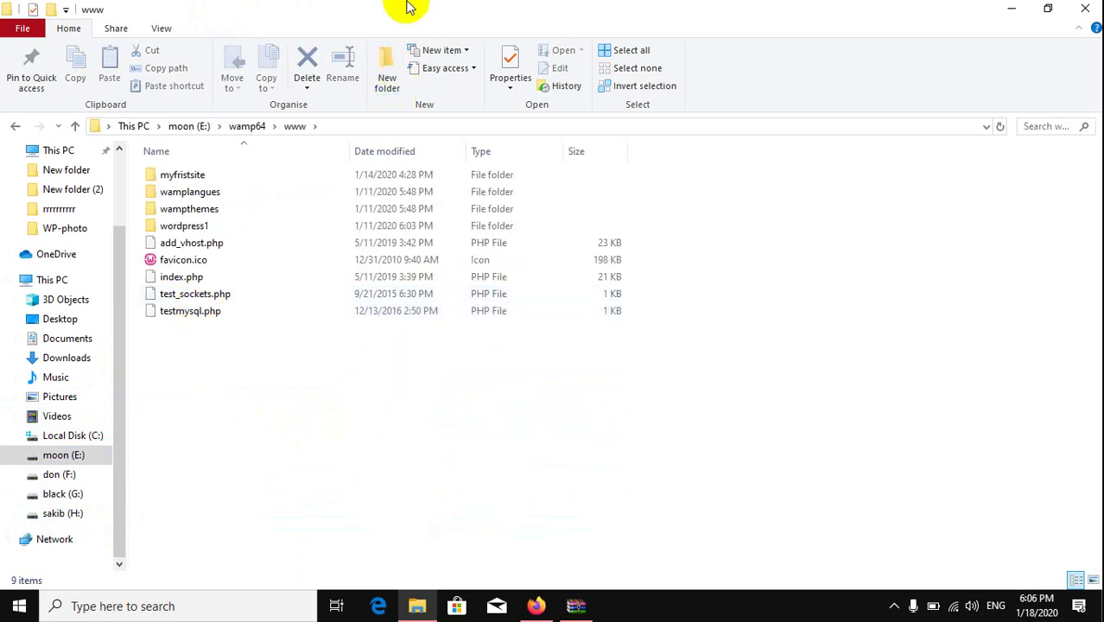
click(388, 87)
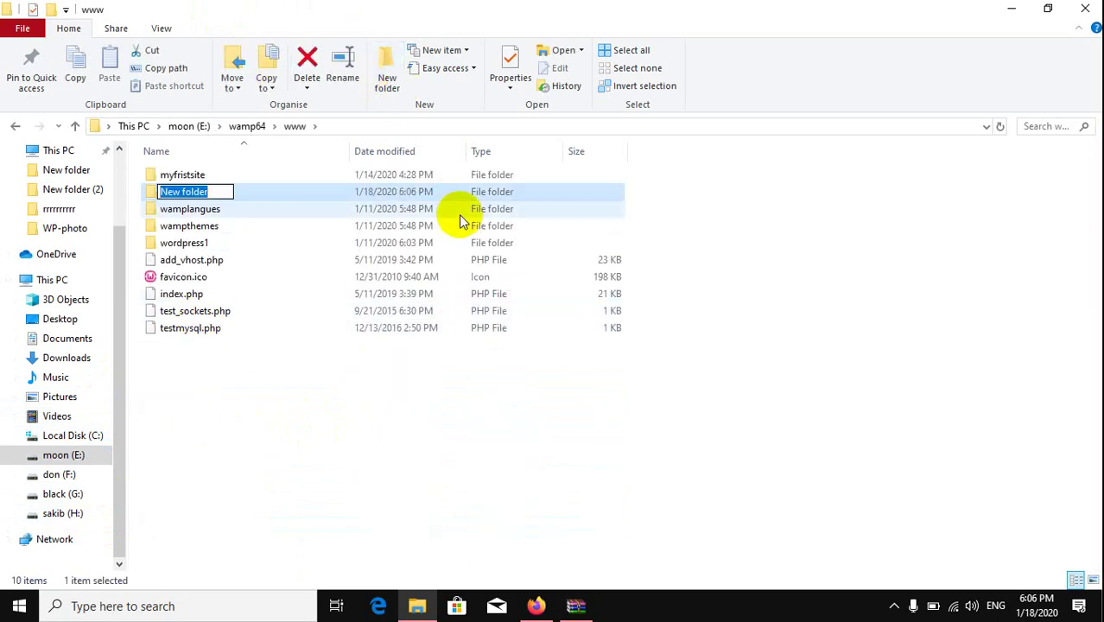
text(w)
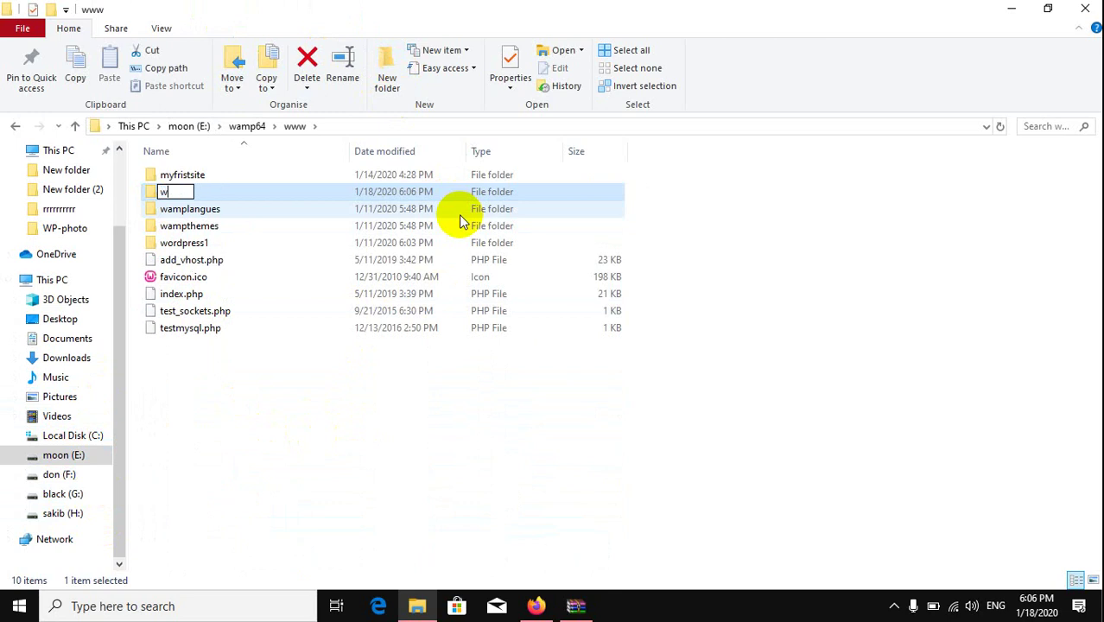
text(ordpress2)
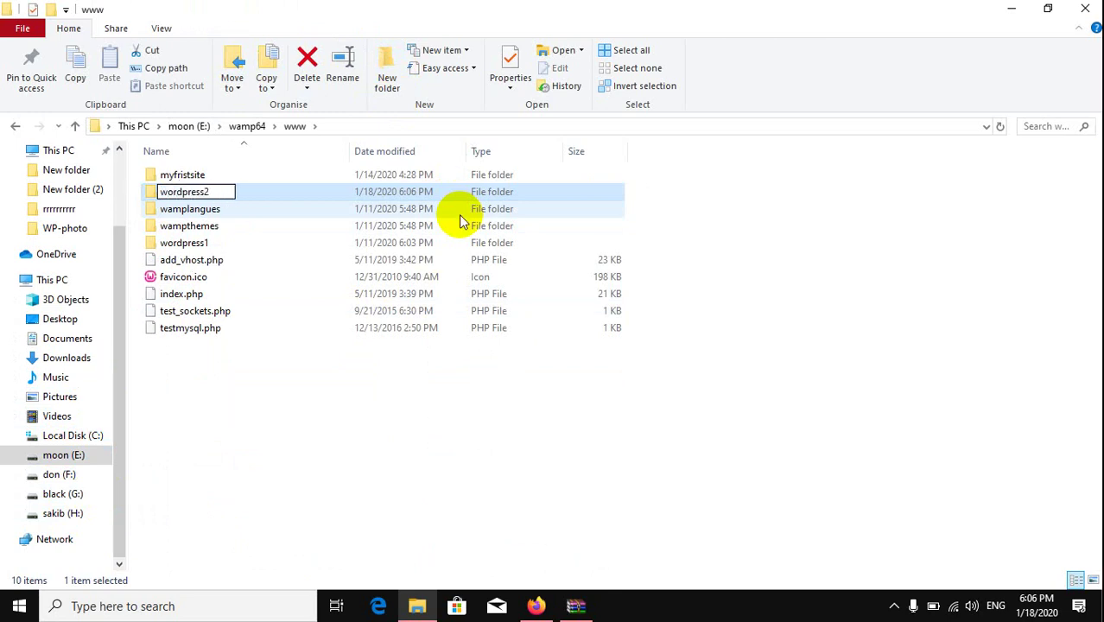
key(Return)
key(Return)
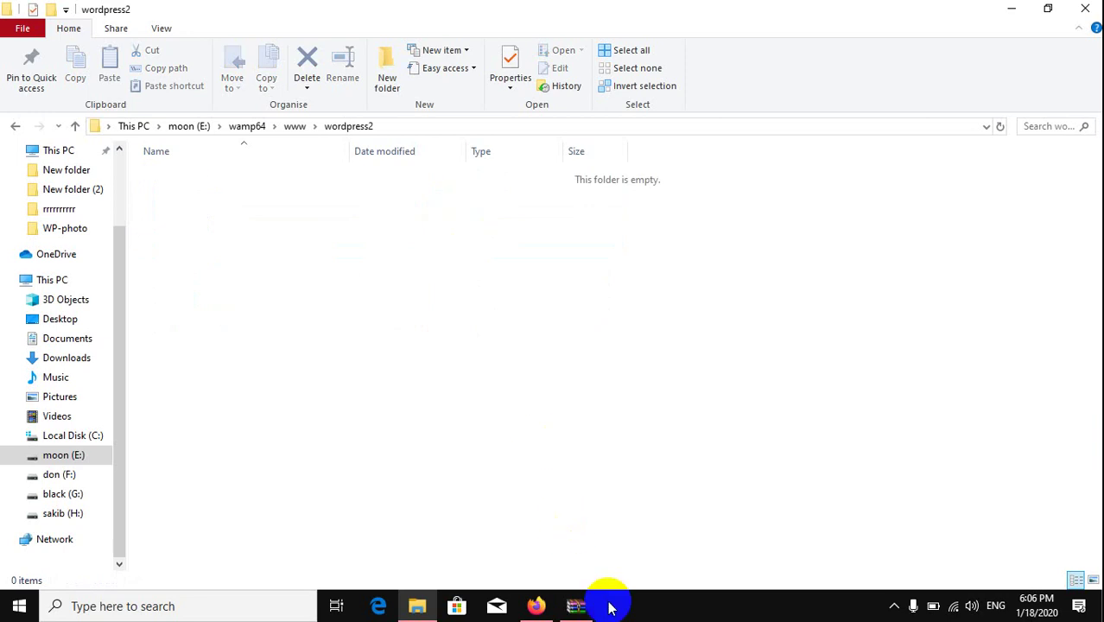
Step: Extract all files from the archive's wordpress folder into wordpress2
click(575, 605)
click(304, 241)
double_click(304, 241)
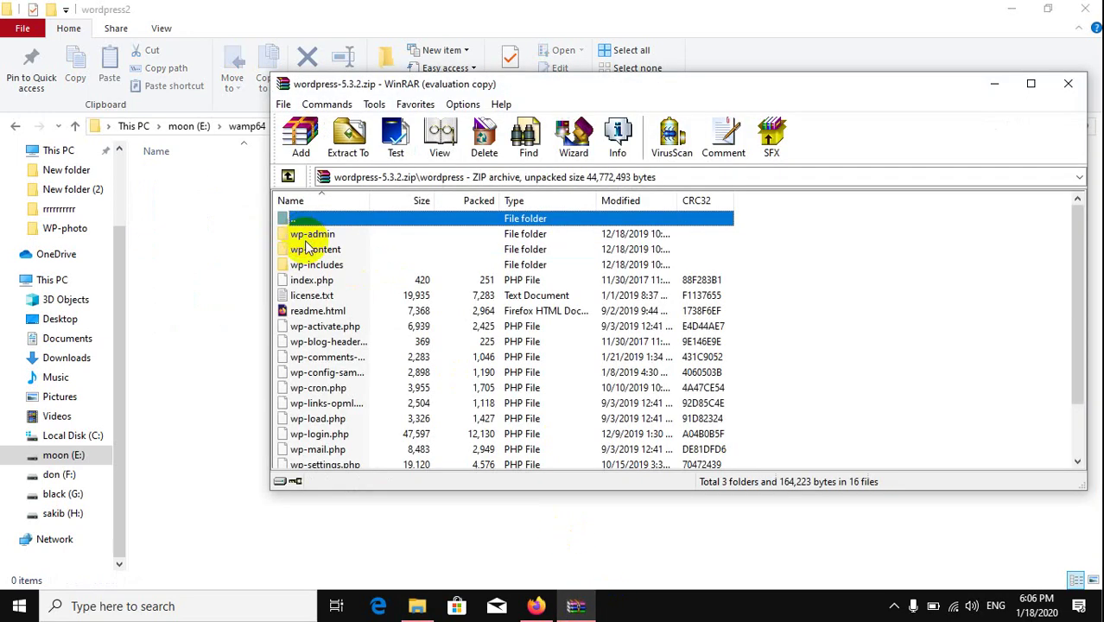
click(323, 265)
key(ctrl+a)
drag(324, 265, 219, 195)
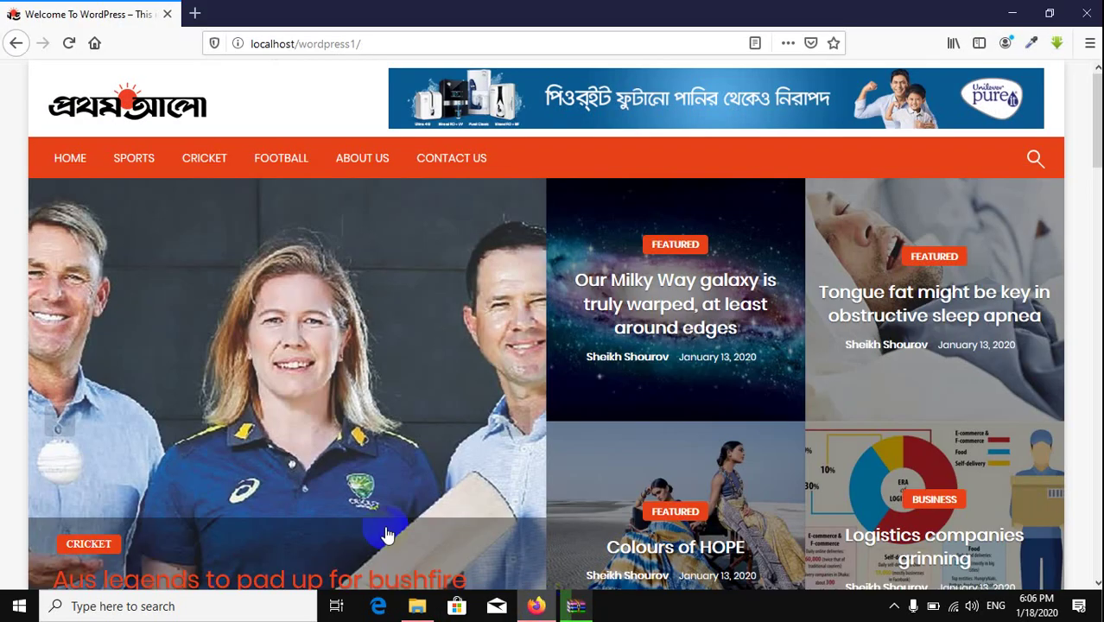
click(194, 13)
Step: Load phpMyAdmin at localhost/phpmyadmin in a new tab and log in
click(250, 49)
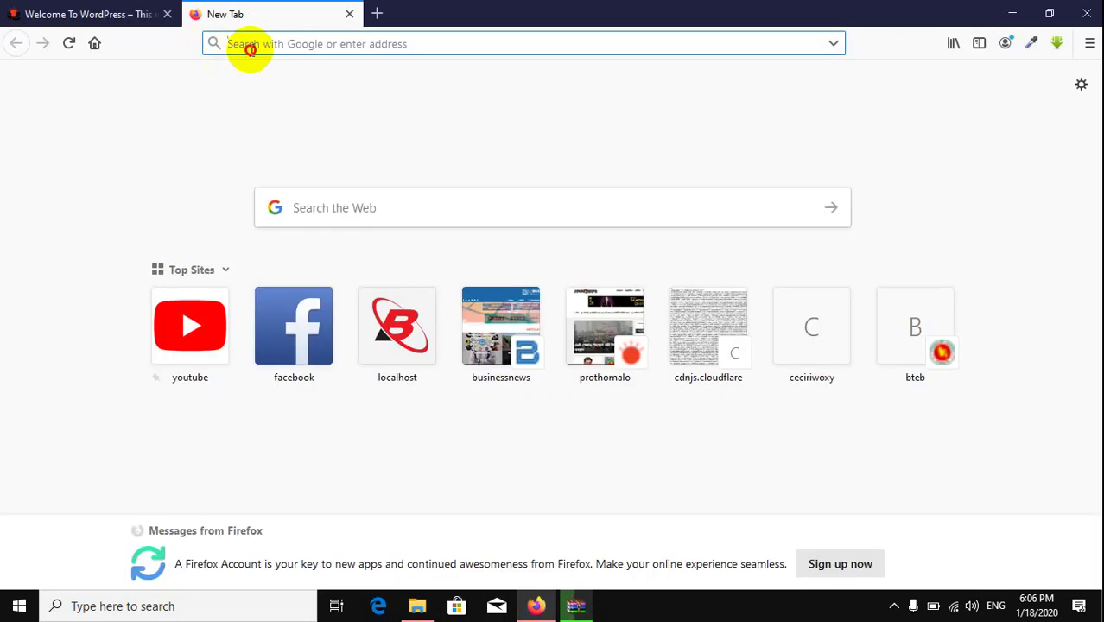
text(lhost/)
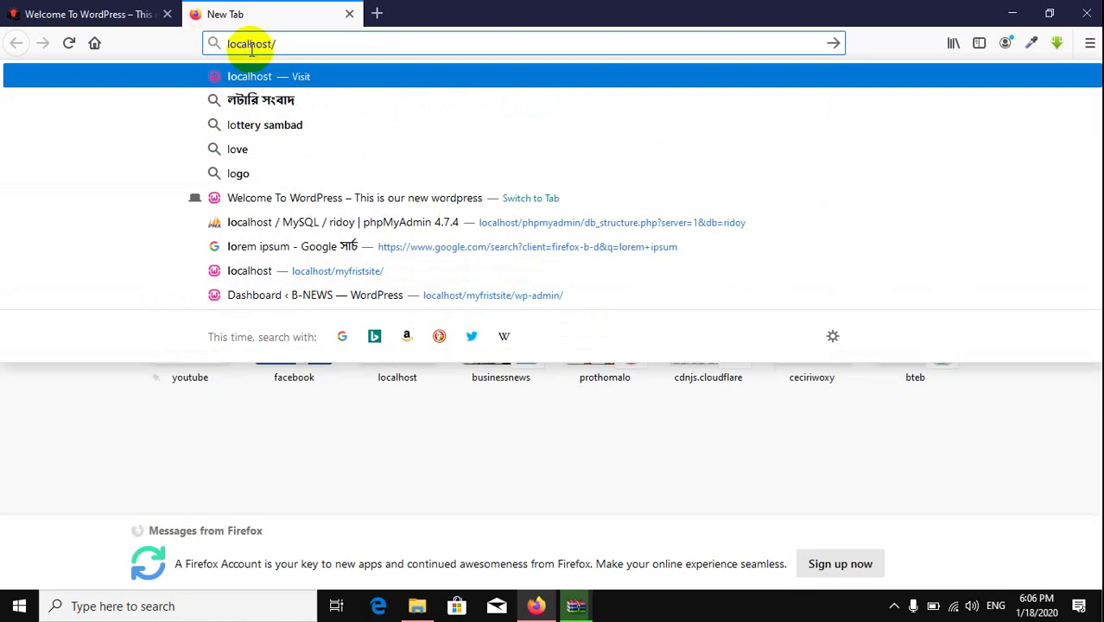
text(phpmyadmin/)
key(Return)
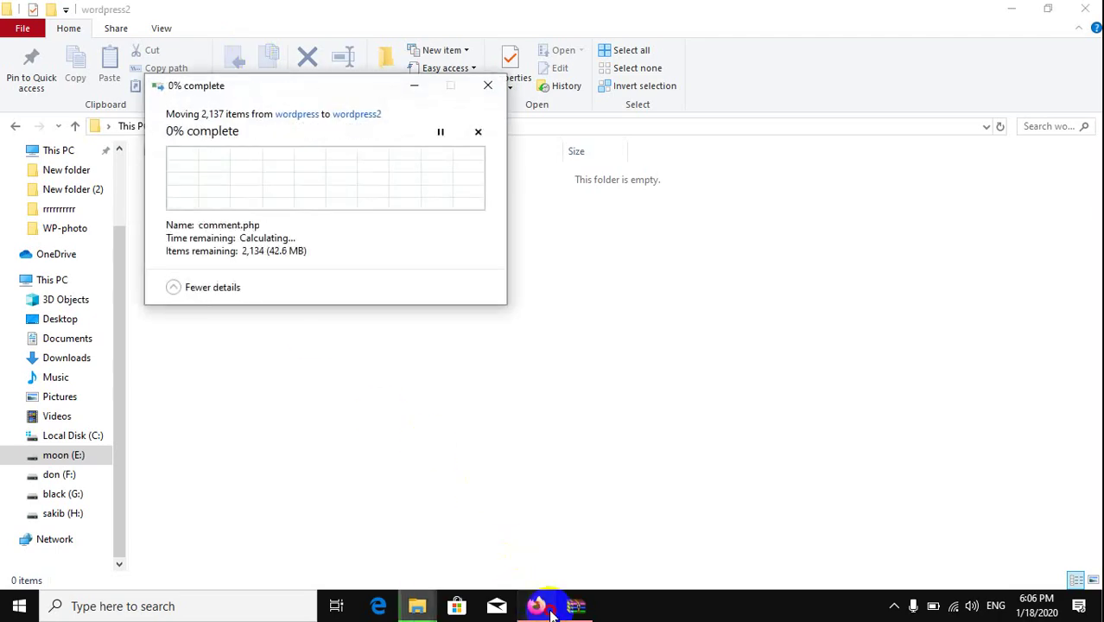
click(537, 605)
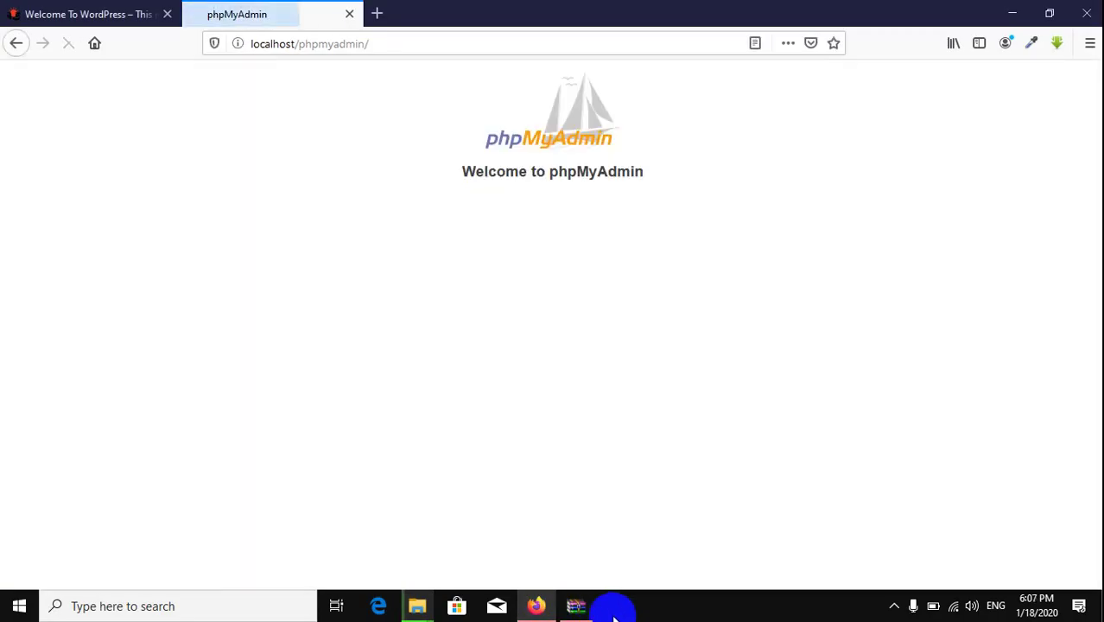
click(588, 606)
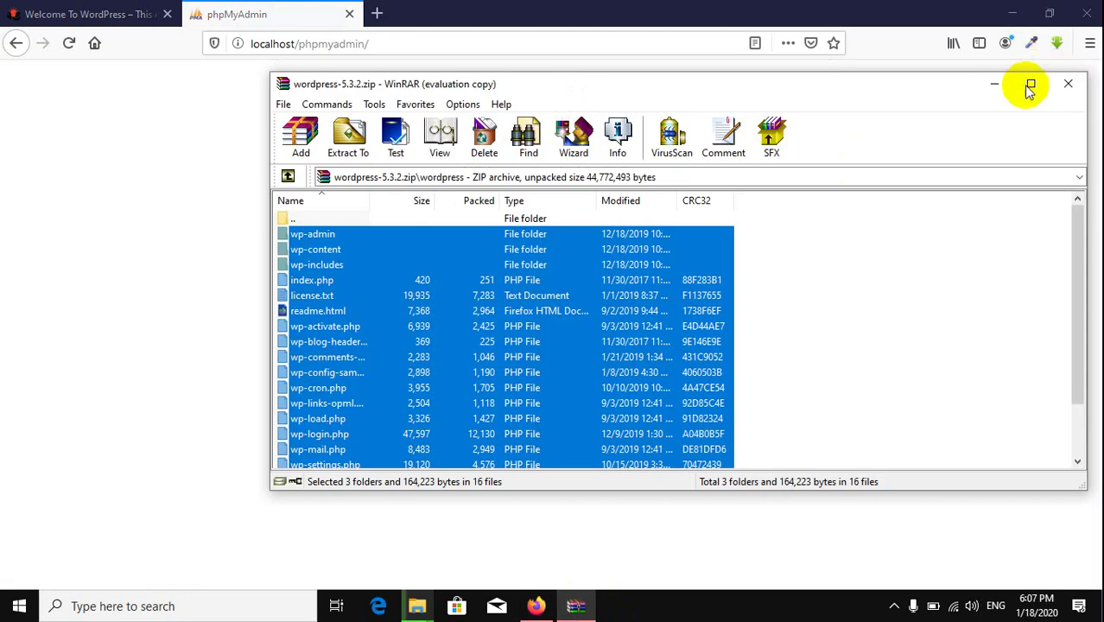
click(292, 12)
key(Return)
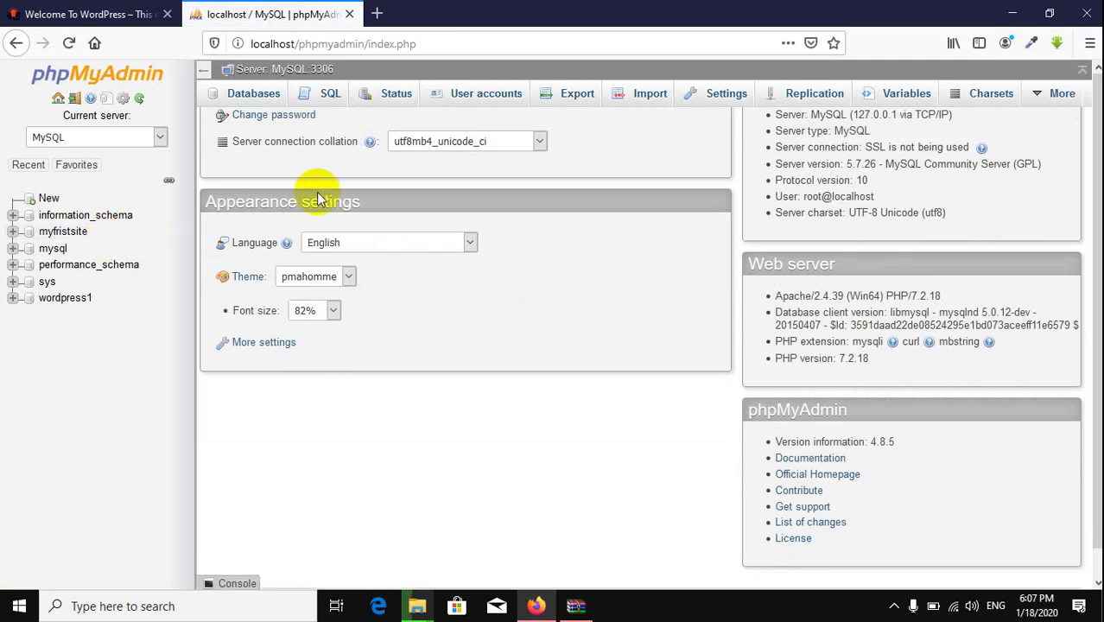
Step: Create a new database named wordpress2 from the Databases tab
scroll(320, 191, up, 1)
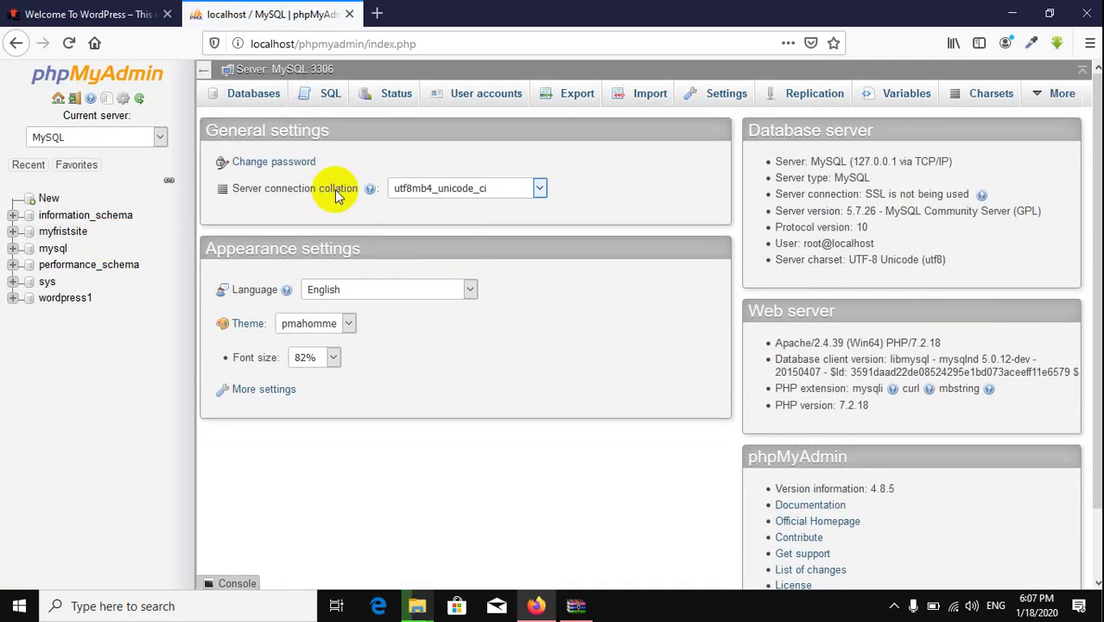
click(248, 92)
click(288, 225)
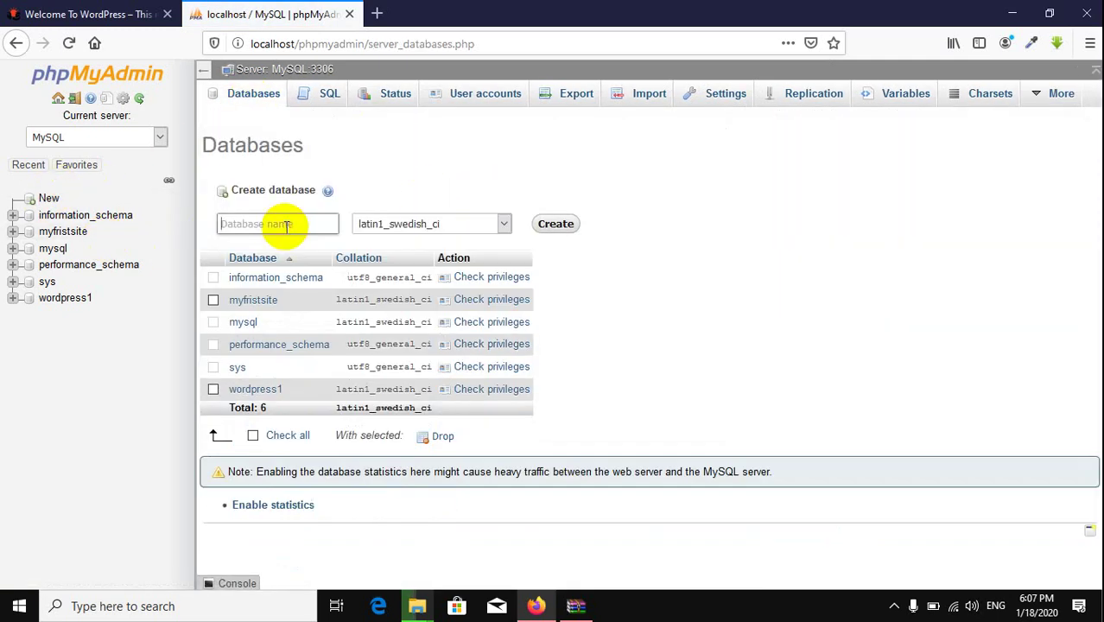
text(w)
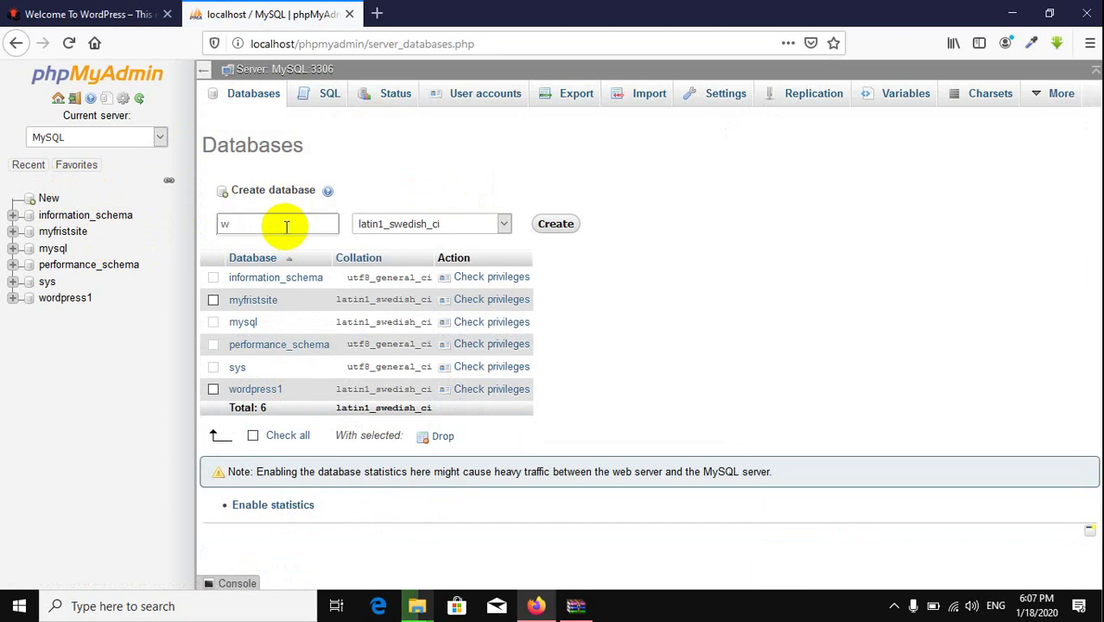
text(ordpress2)
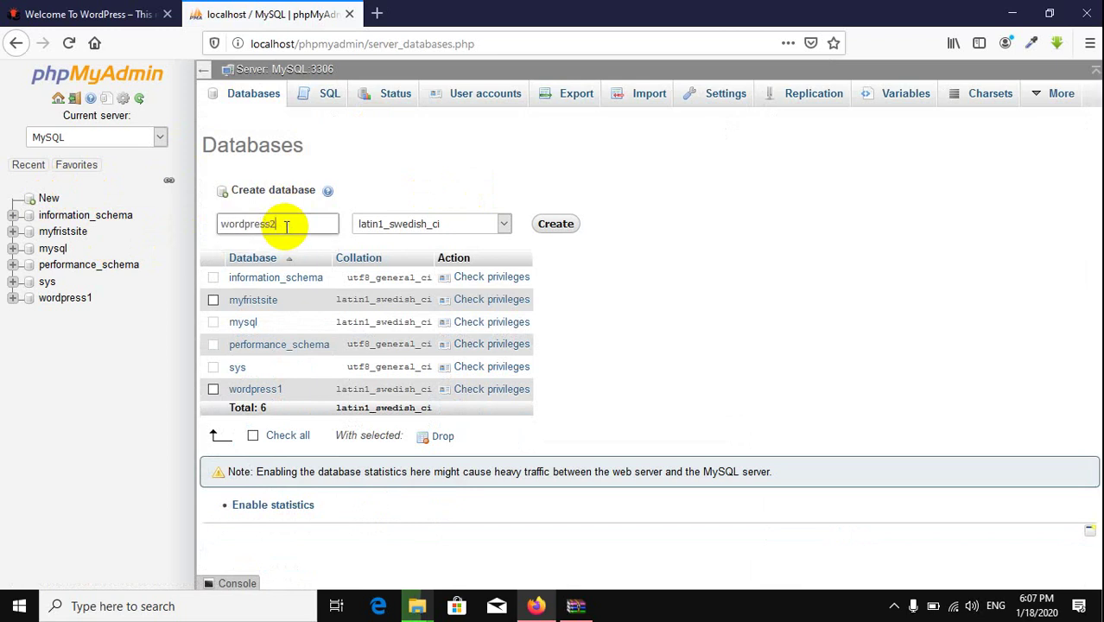
click(556, 224)
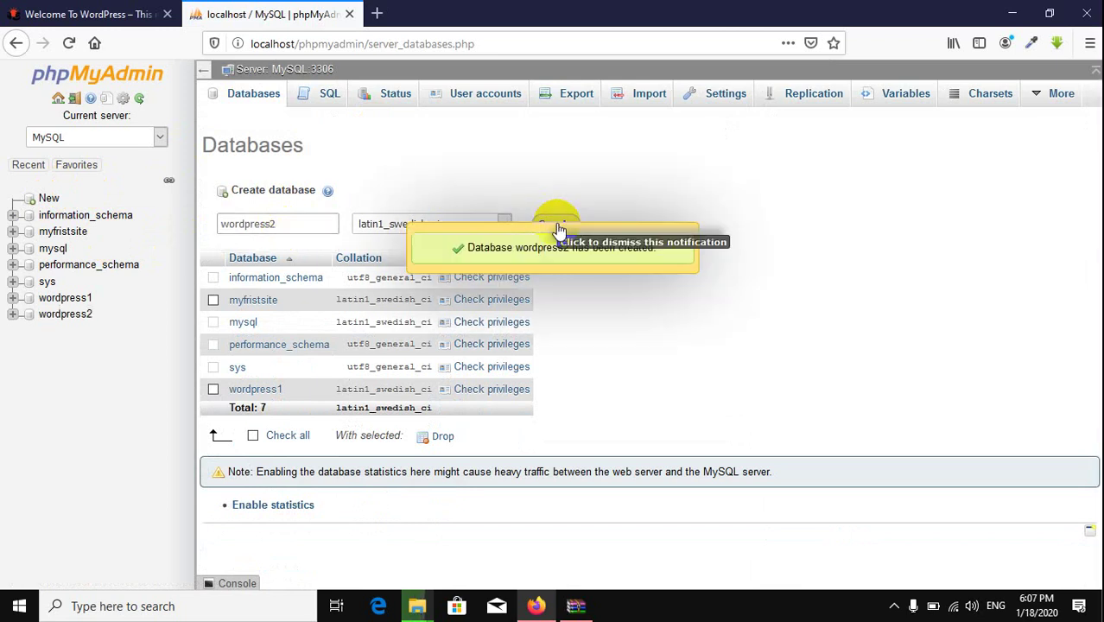
Step: Close the phpMyAdmin tab, load localhost/wordpress2, and close the WinRAR window
click(349, 14)
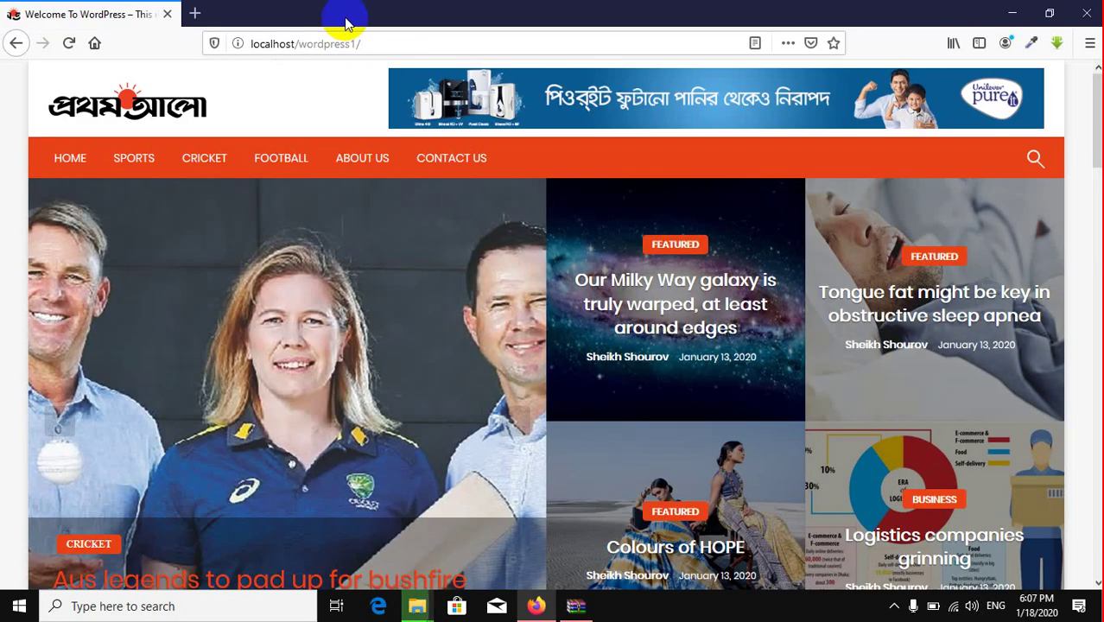
click(197, 13)
text(localhost/)
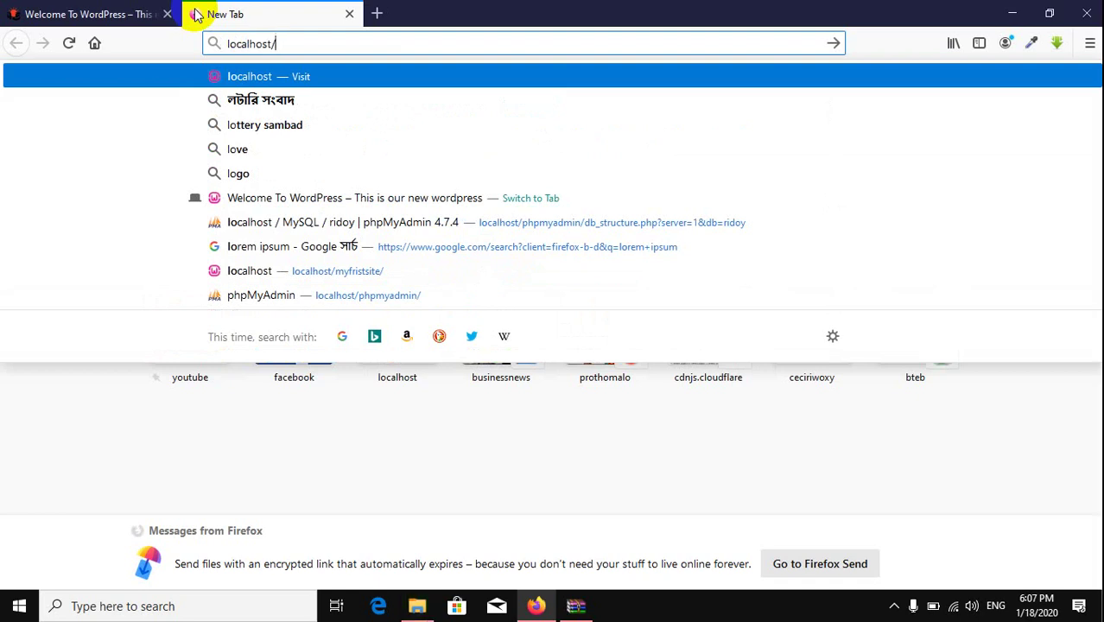
text(word)
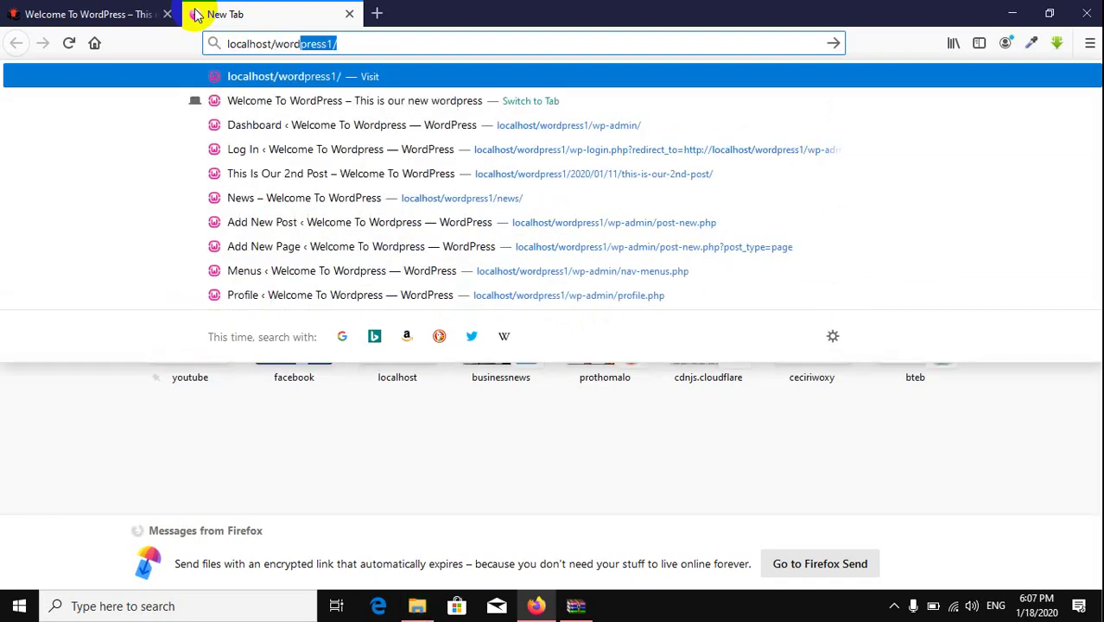
text(press2)
key(Return)
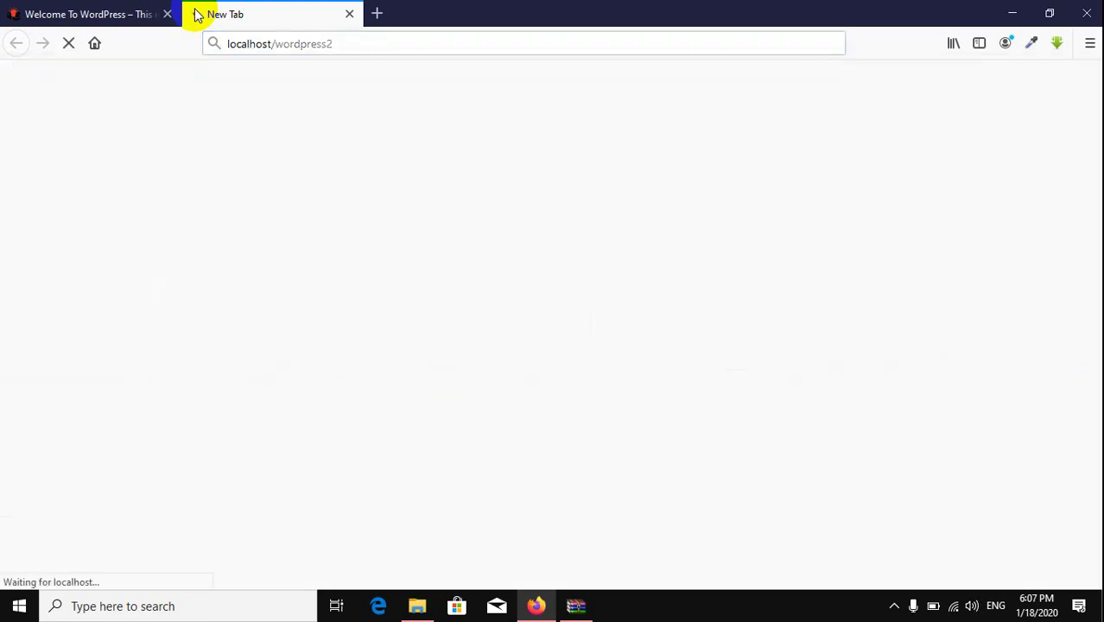
click(575, 603)
click(1069, 86)
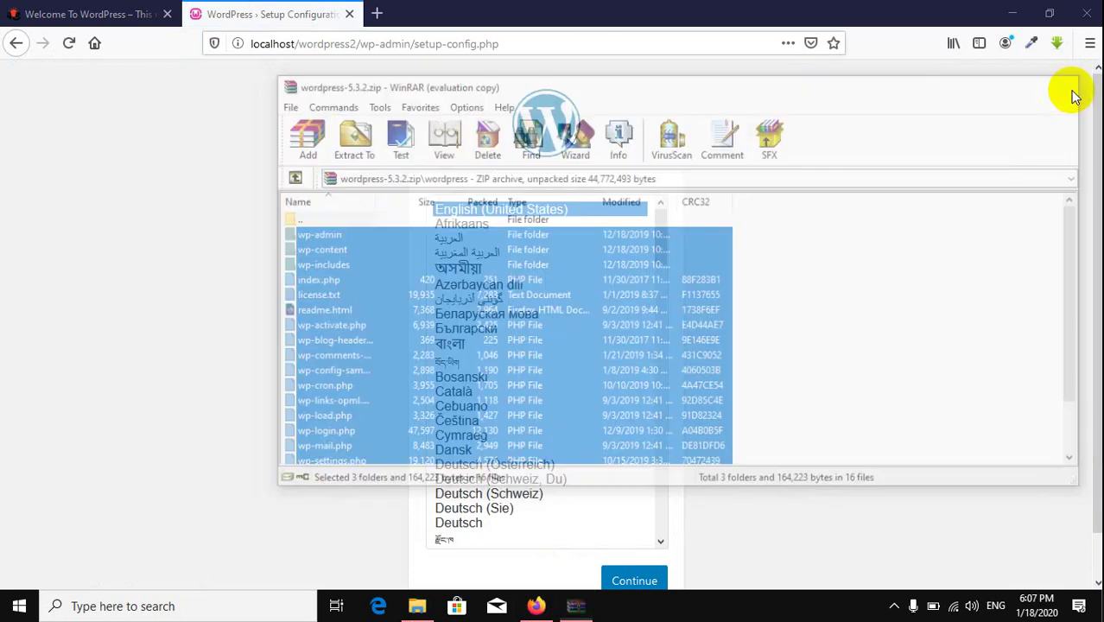
scroll(239, 242, down, 1)
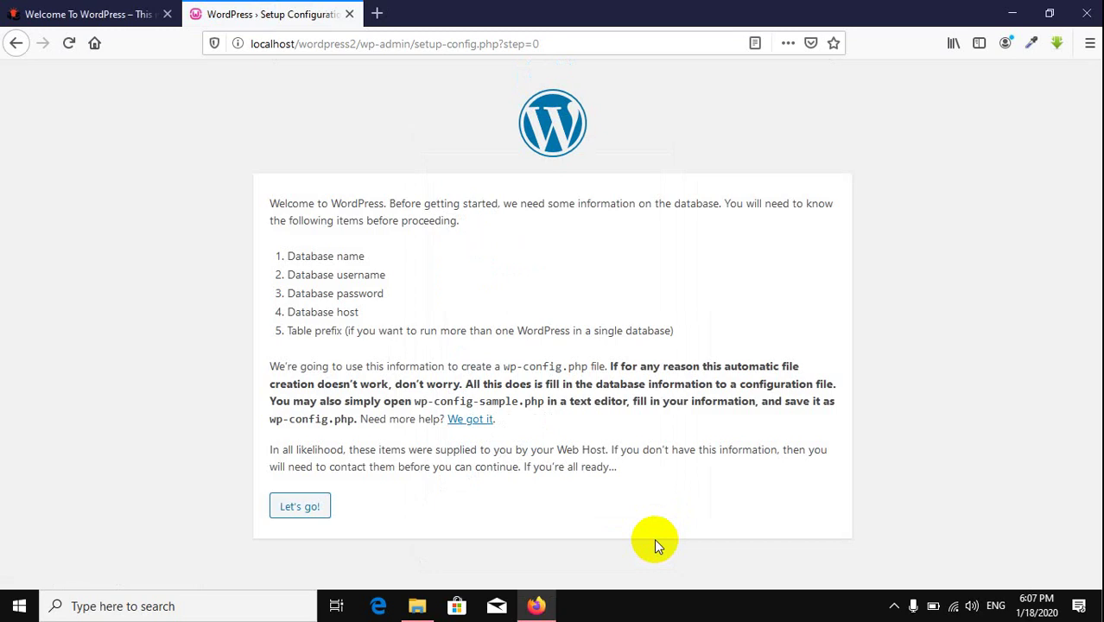
key(XF86MonBrightnessUp)
key(XF86MonBrightnessUp)
key(XF86MonBrightnessUp)
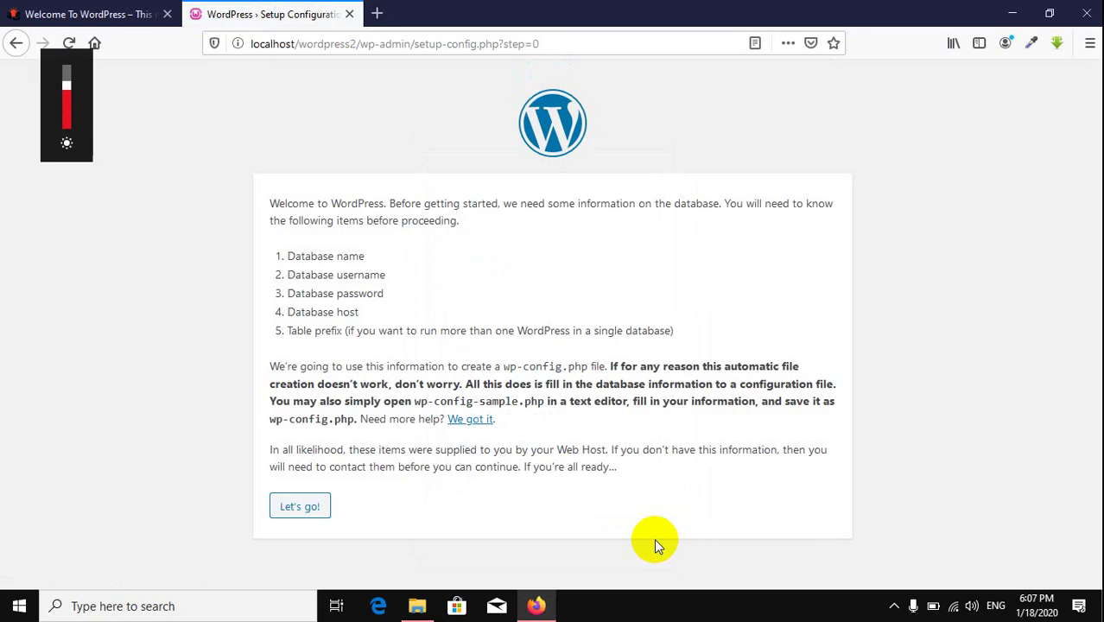
Step: Enter database name wordpress2, username root, and an empty password in the setup form
click(298, 509)
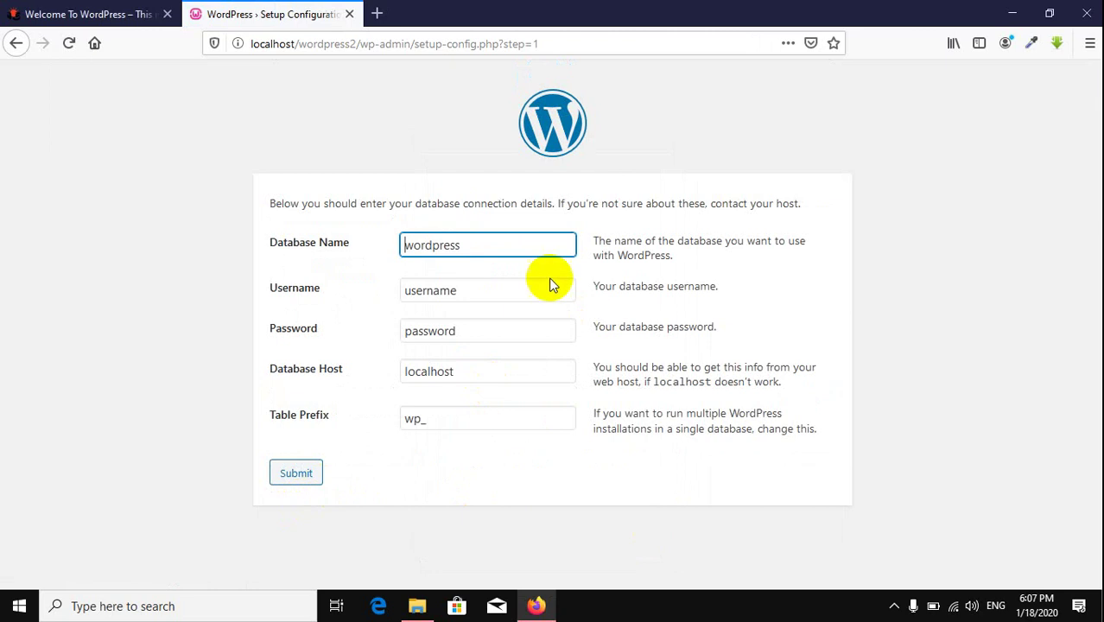
click(510, 247)
text(2)
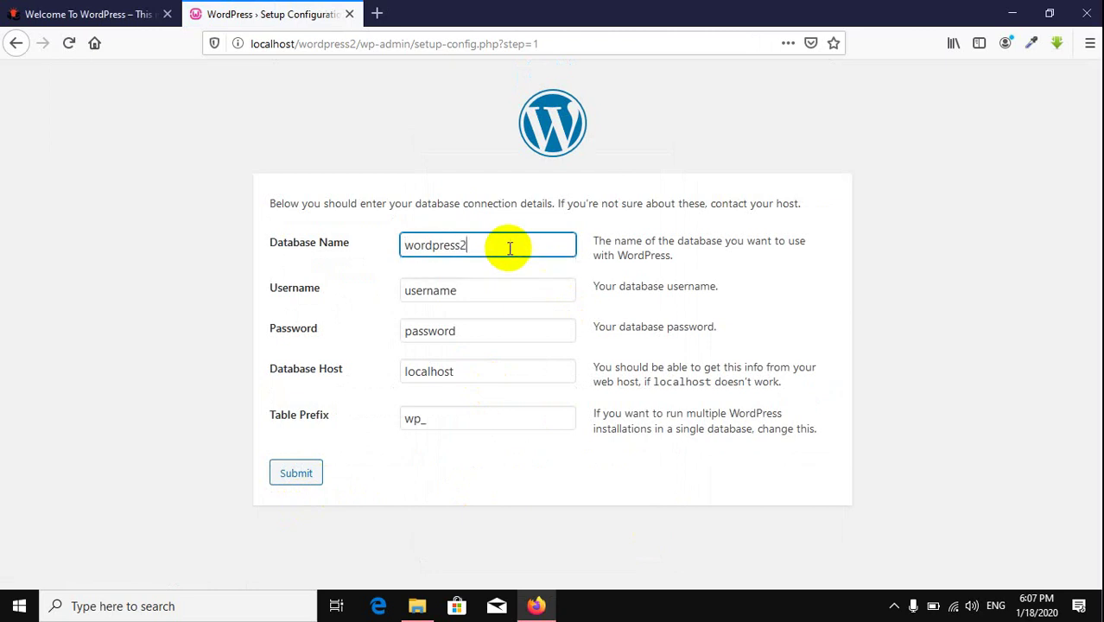
key(Tab)
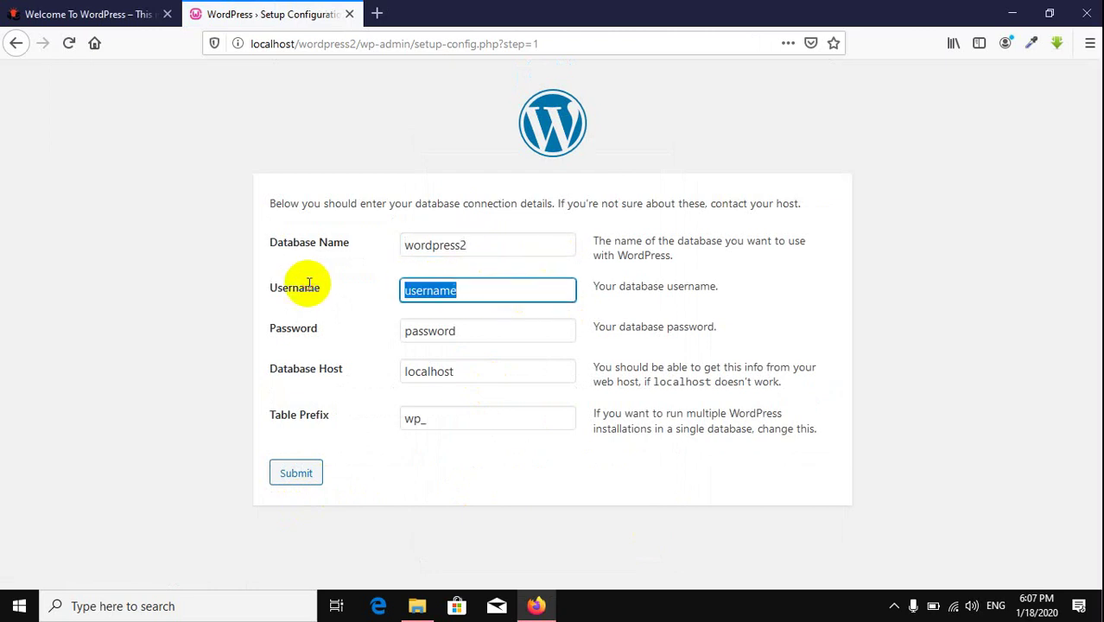
text(root)
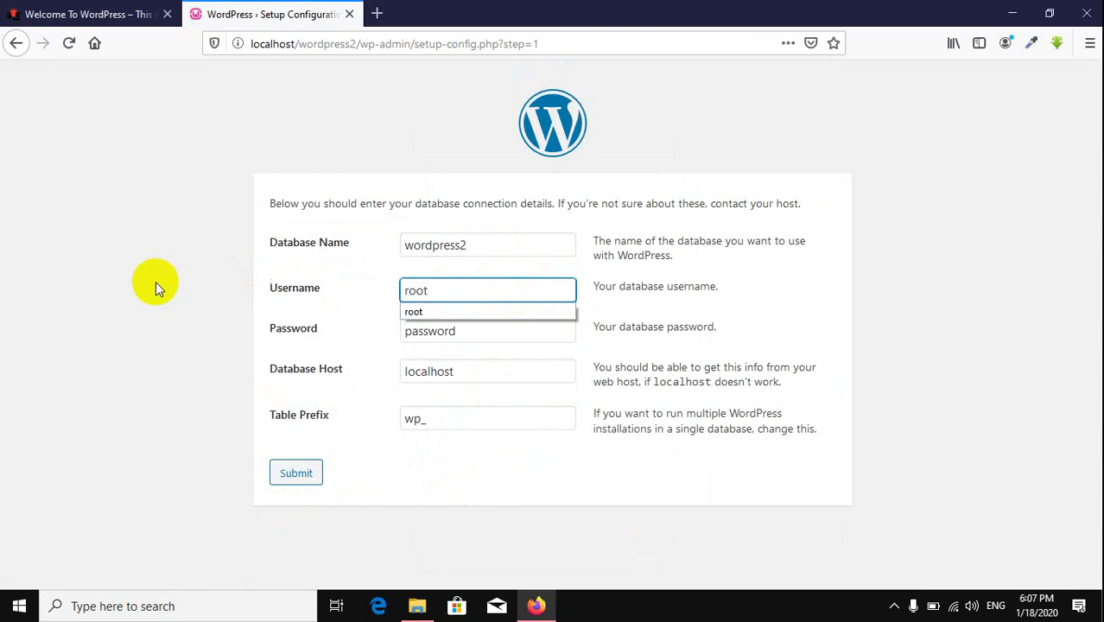
click(161, 295)
drag(475, 336, 99, 294)
key(BackSpace)
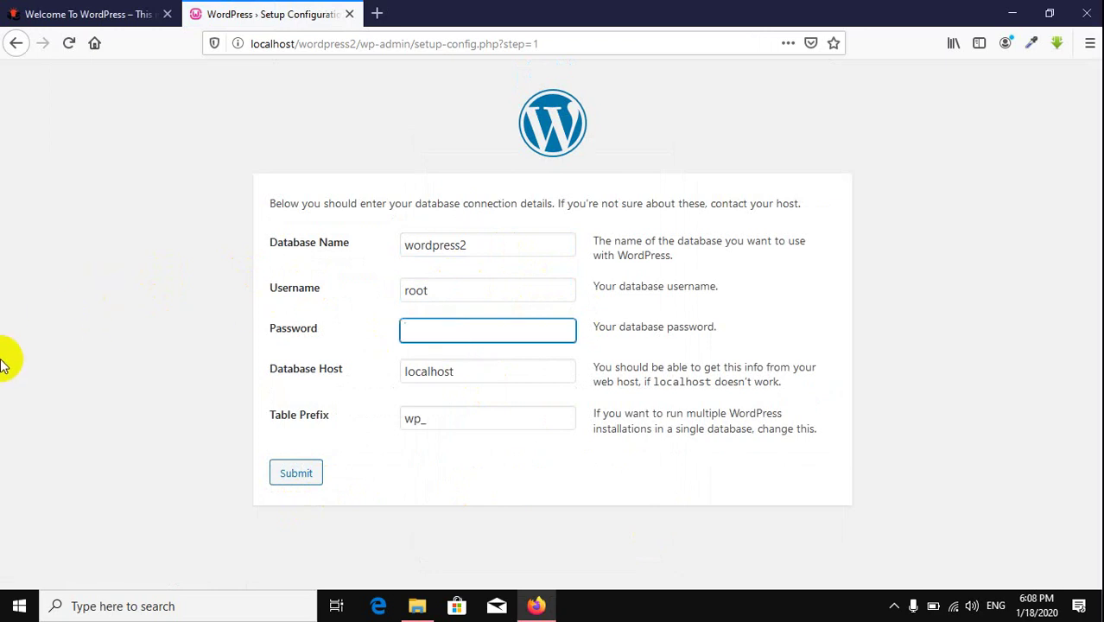
click(423, 418)
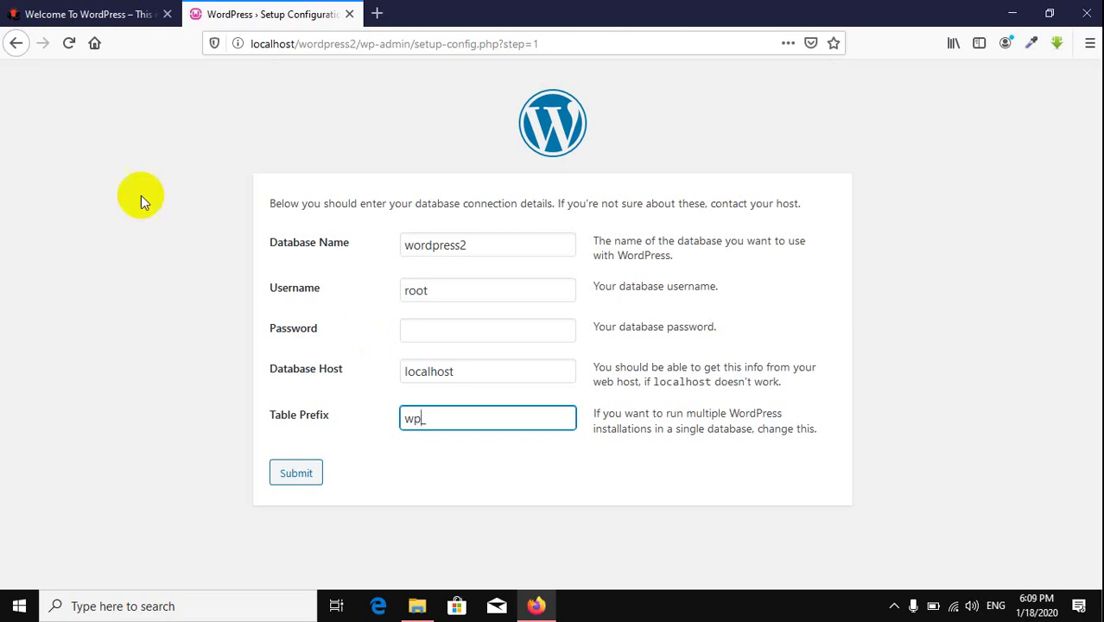
Step: Load localhost/phpmyadmin in another new tab
click(376, 15)
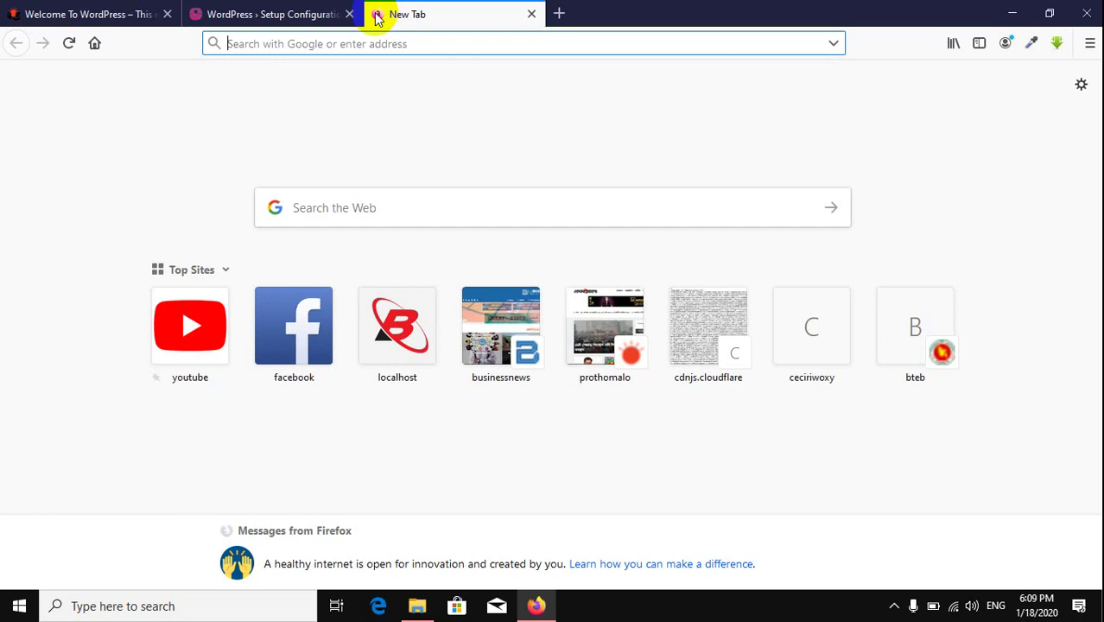
text(localhost/)
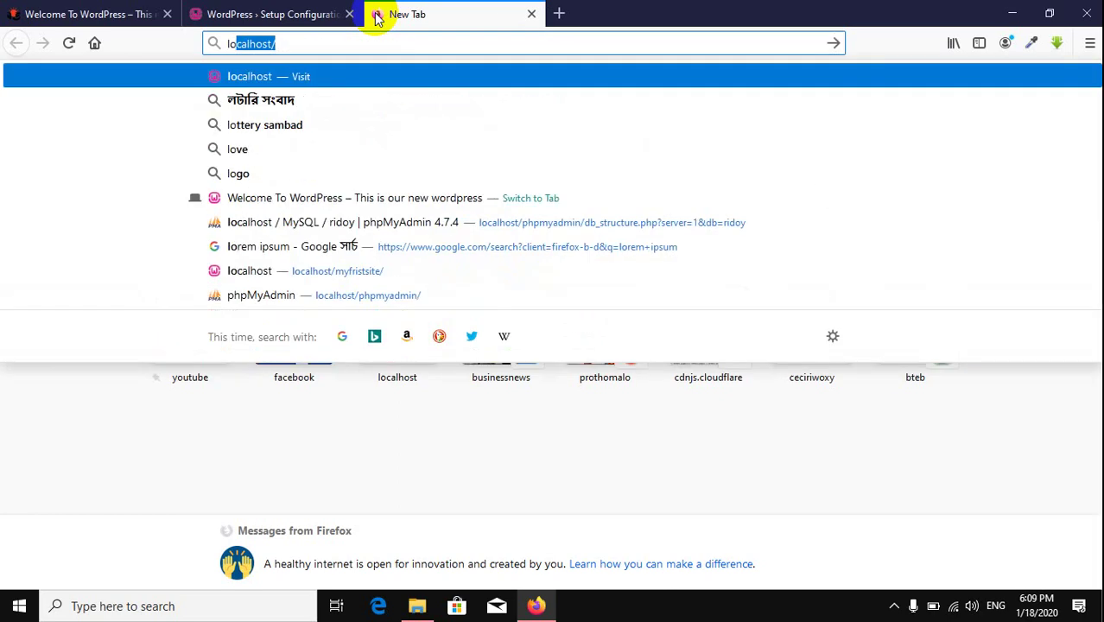
key(Right)
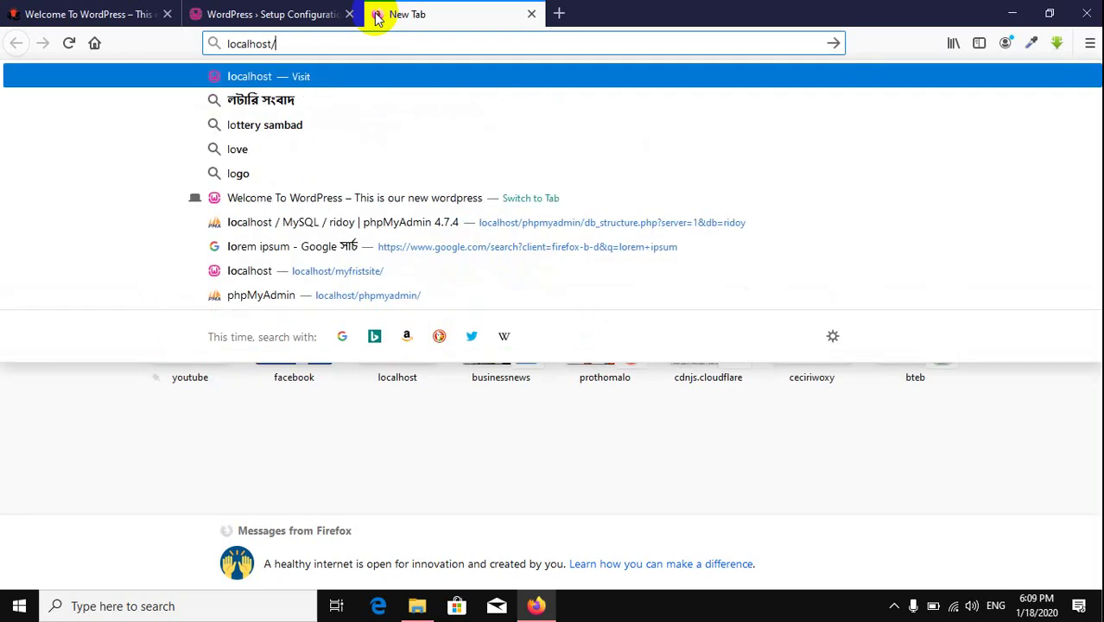
text(ph)
key(Return)
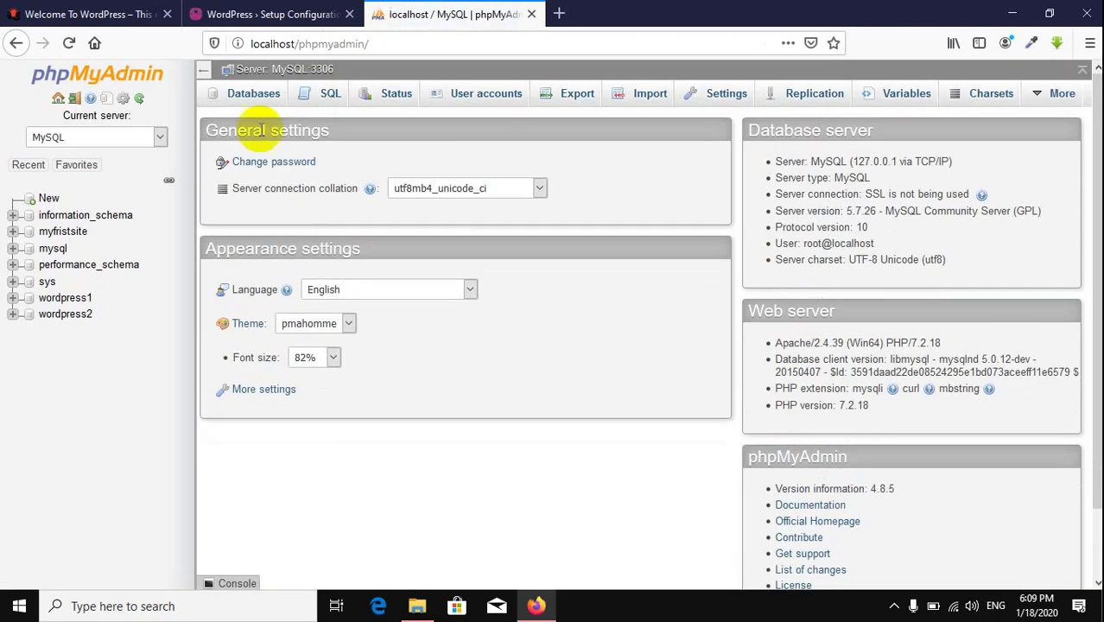
Step: Browse the rows of wordpress1's wp_users table
click(76, 301)
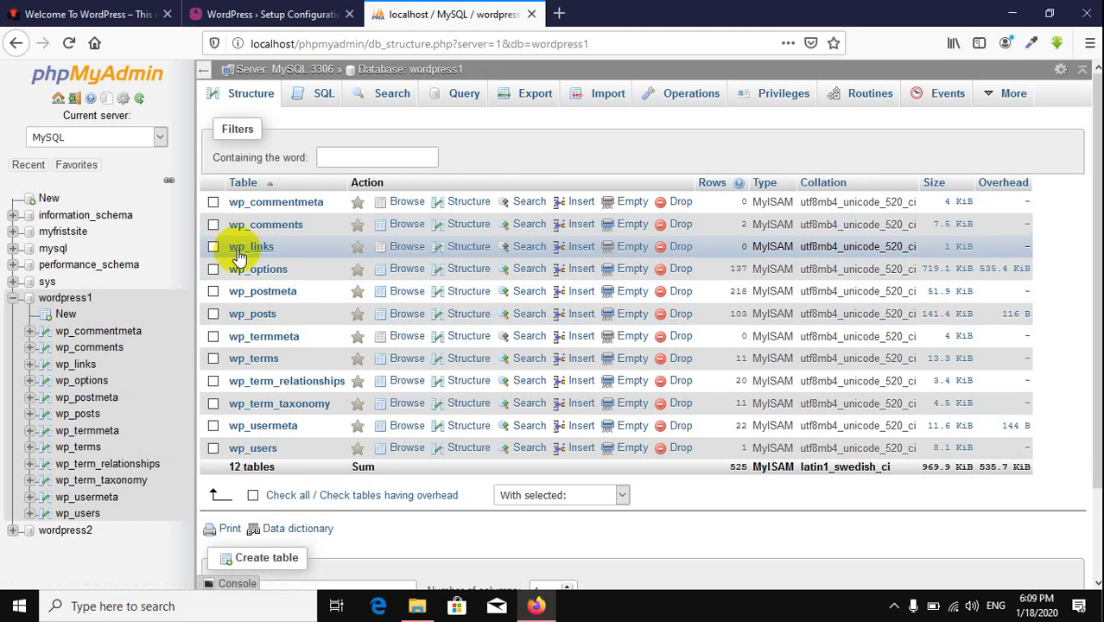
click(257, 17)
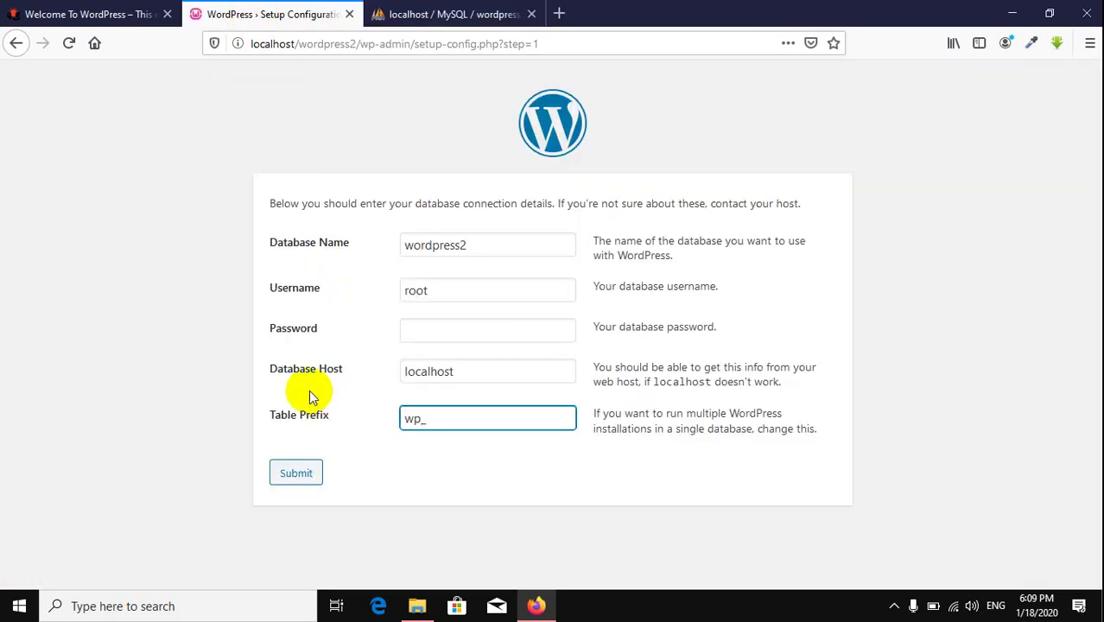
click(445, 17)
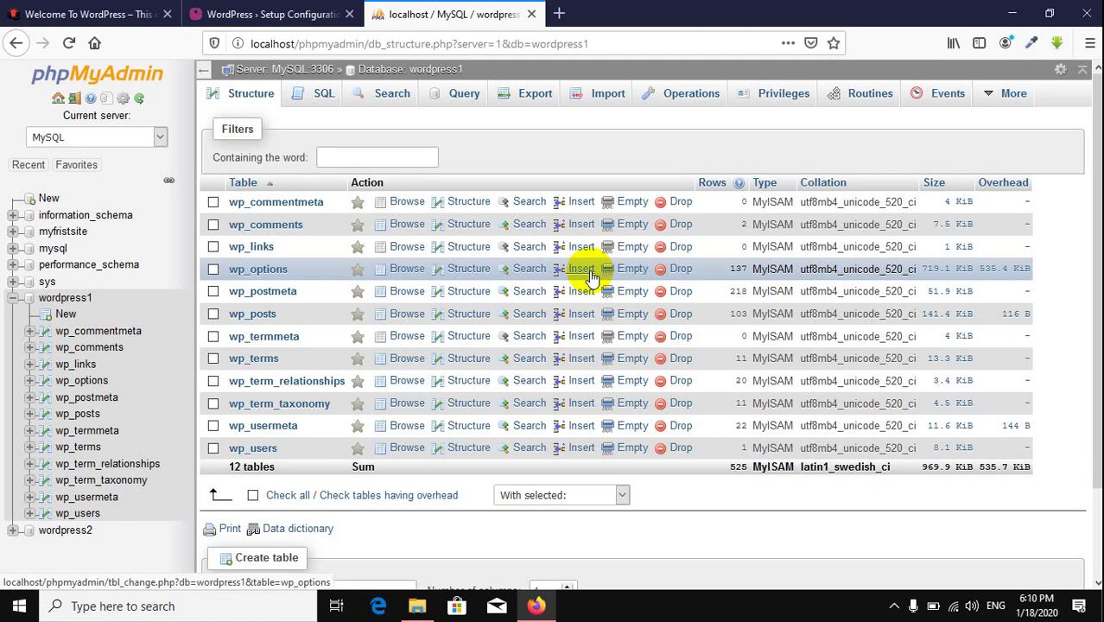
click(255, 458)
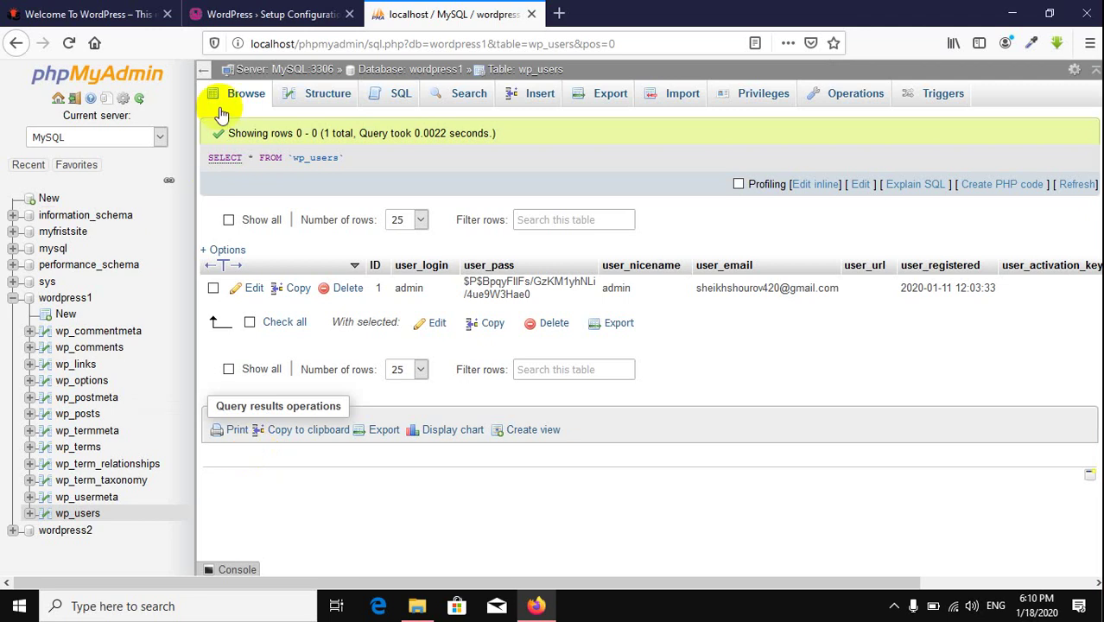
Step: Change the table prefix to wp2_ and submit the wordpress2 connection details
click(281, 14)
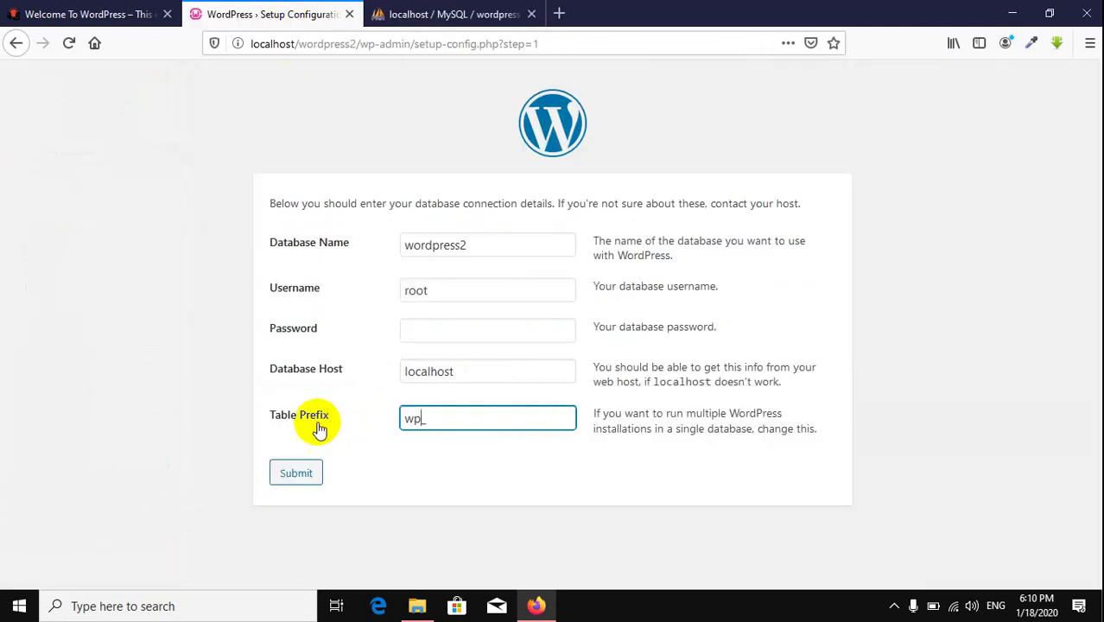
drag(426, 418, 377, 413)
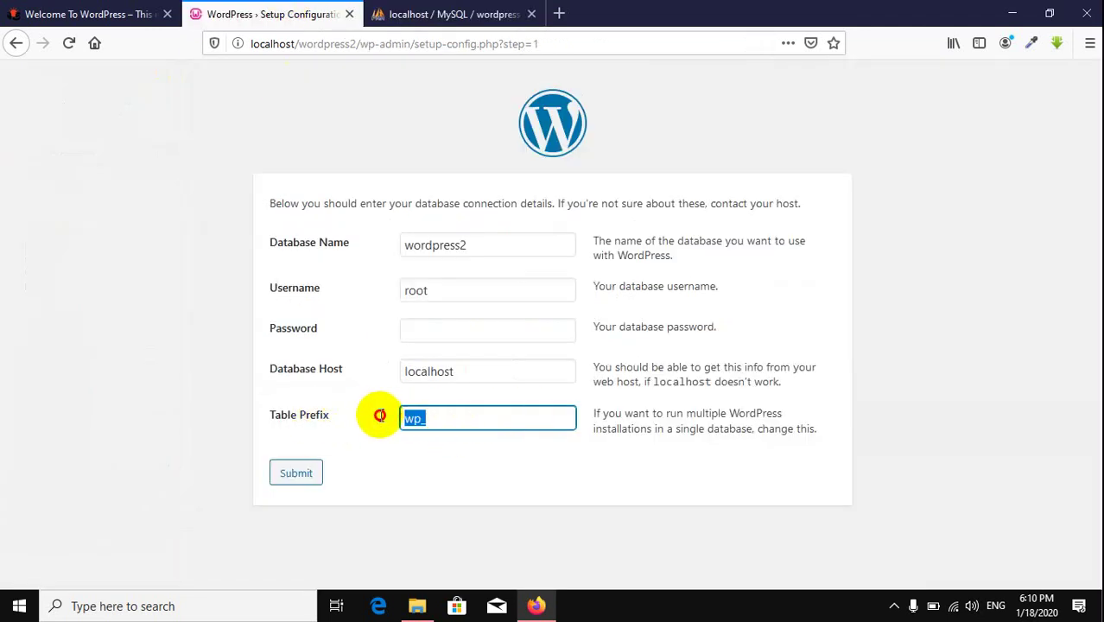
click(586, 443)
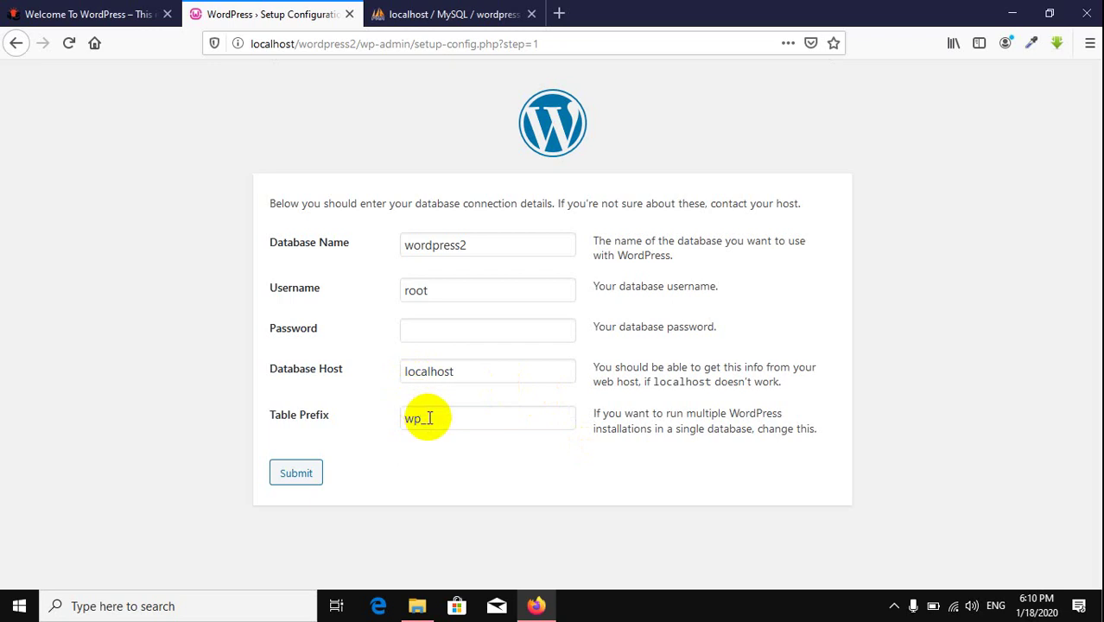
click(424, 418)
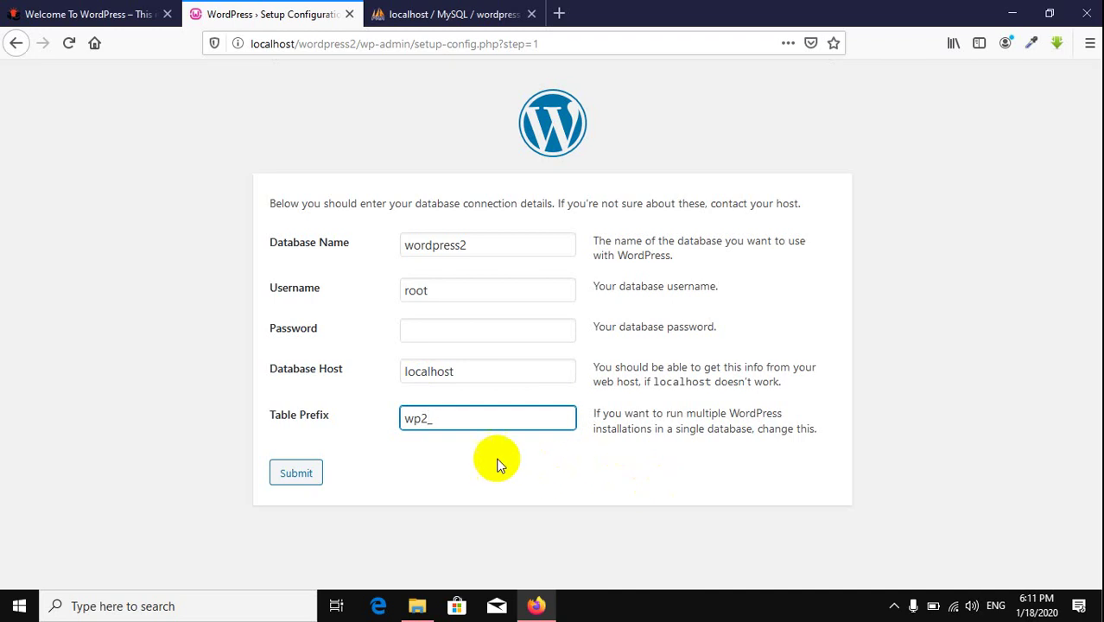
click(275, 456)
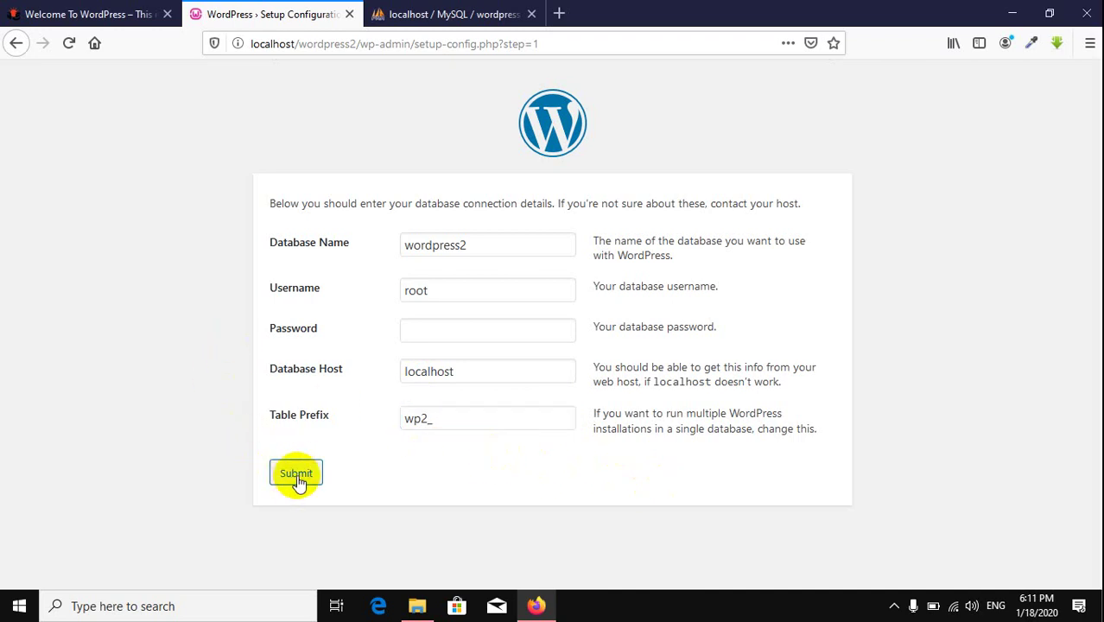
click(297, 474)
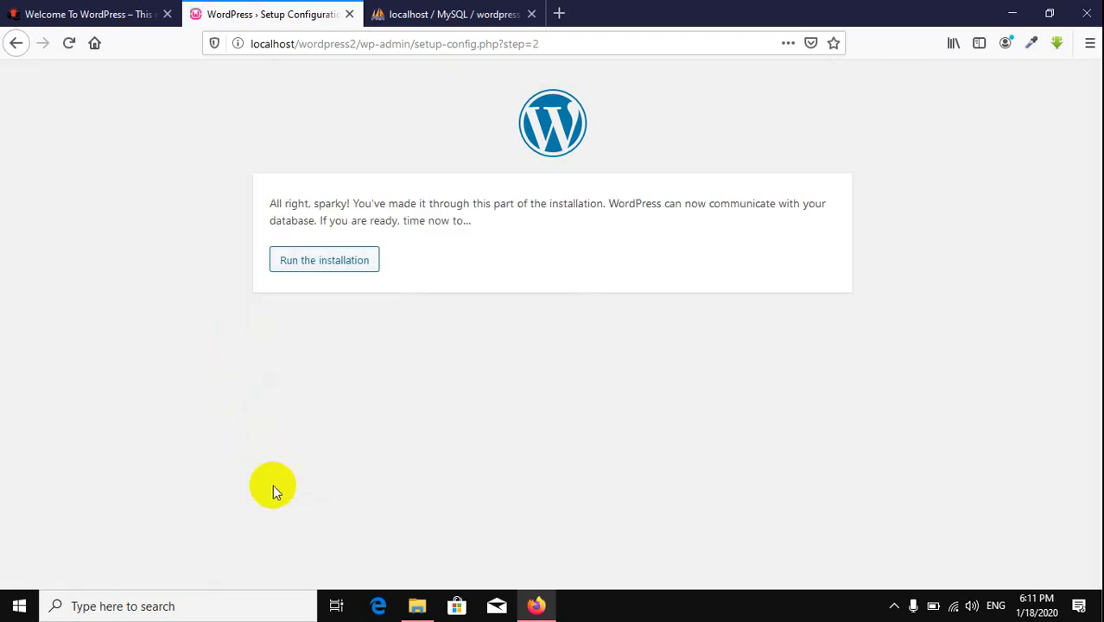
Step: Run the WordPress installation, review wordpress1's wp_users admin row, and open a blank tab
click(337, 263)
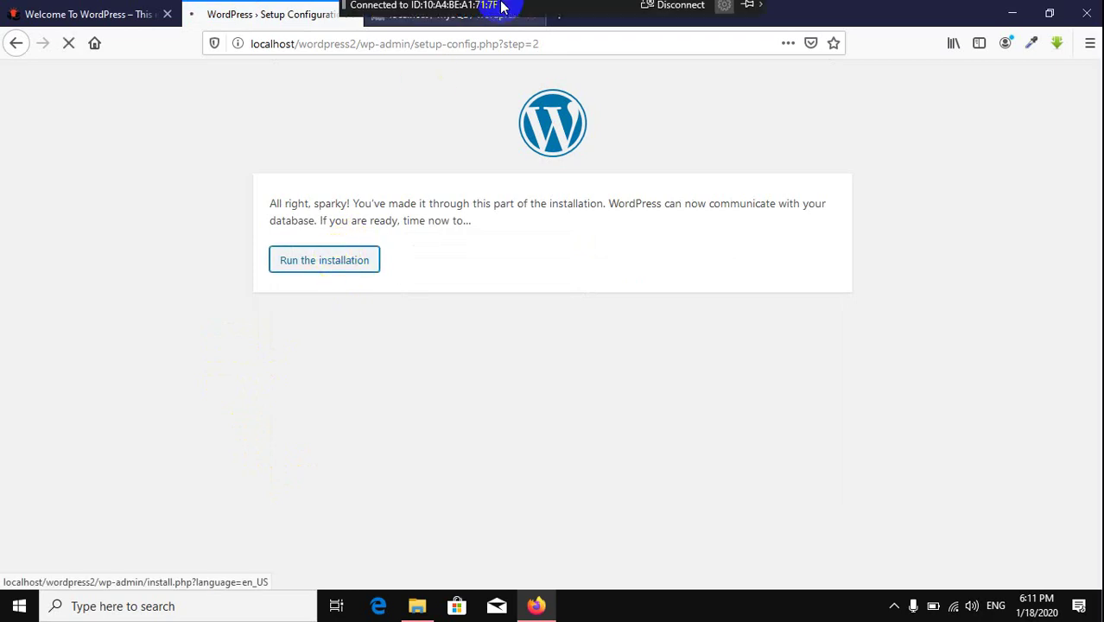
click(459, 20)
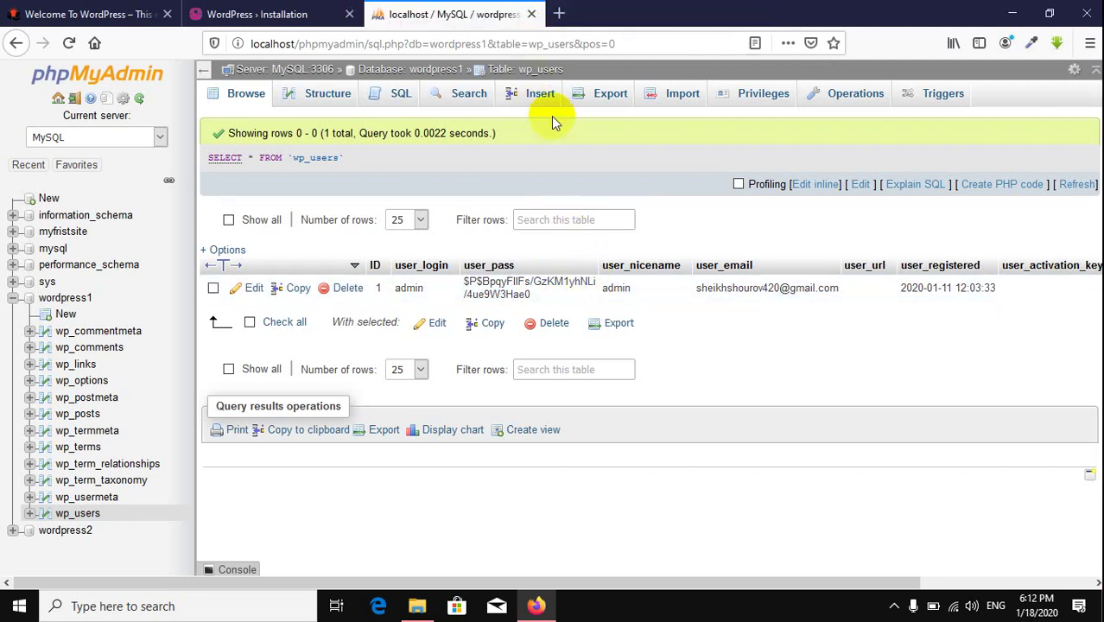
click(558, 14)
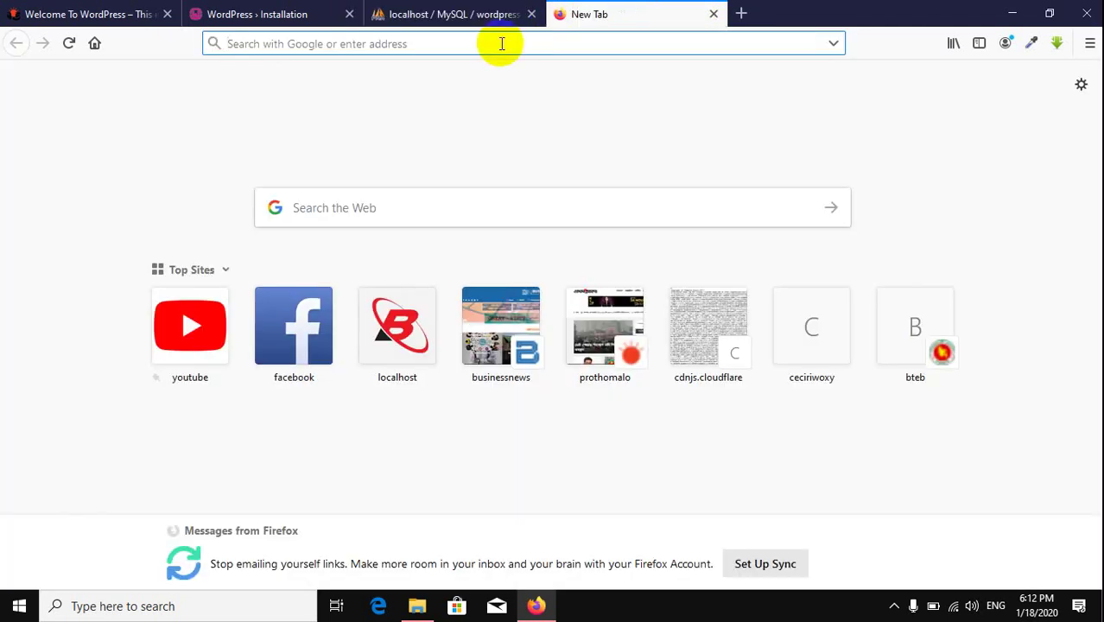
Step: Search Google for 'online md 5' and open the MD5 Hash Generator result
text(wp)
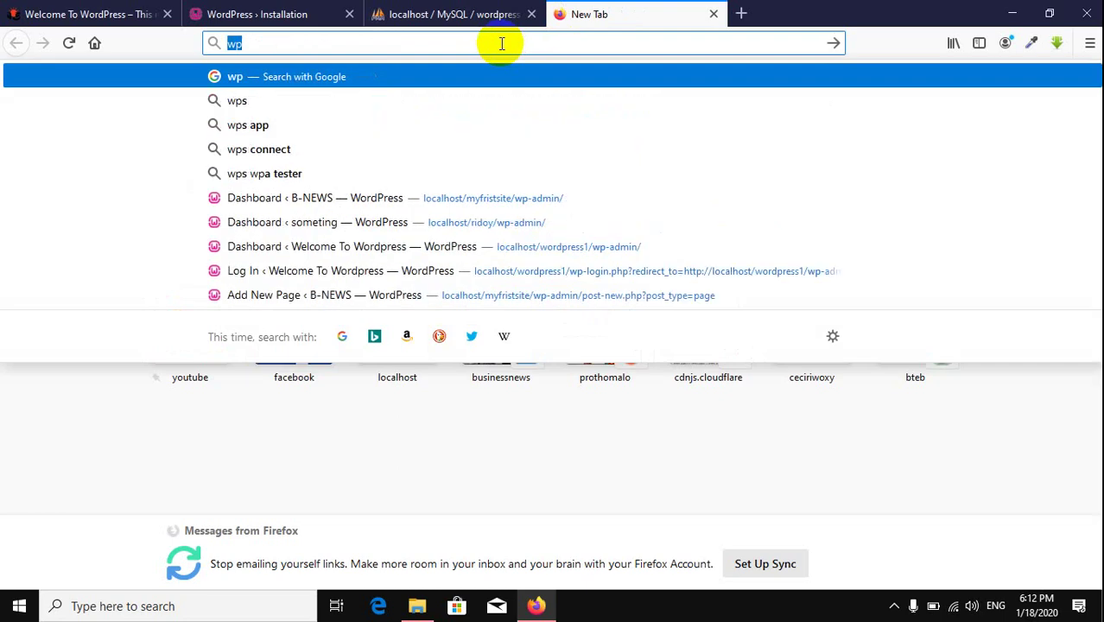
text(onli)
key(ctrl+a)
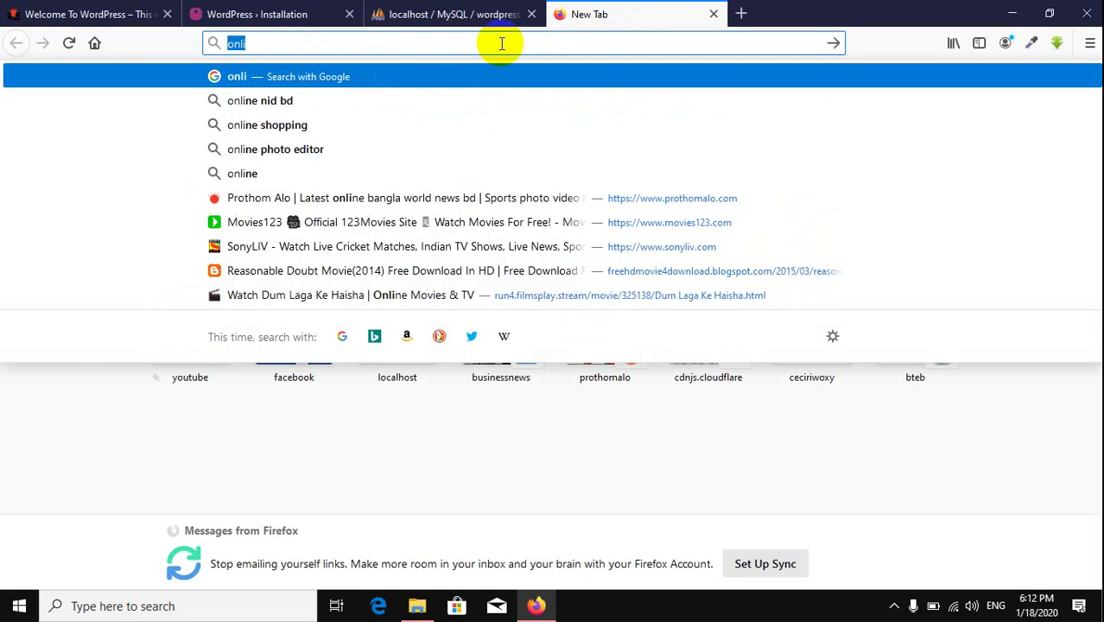
text(goo)
key(Return)
text(o)
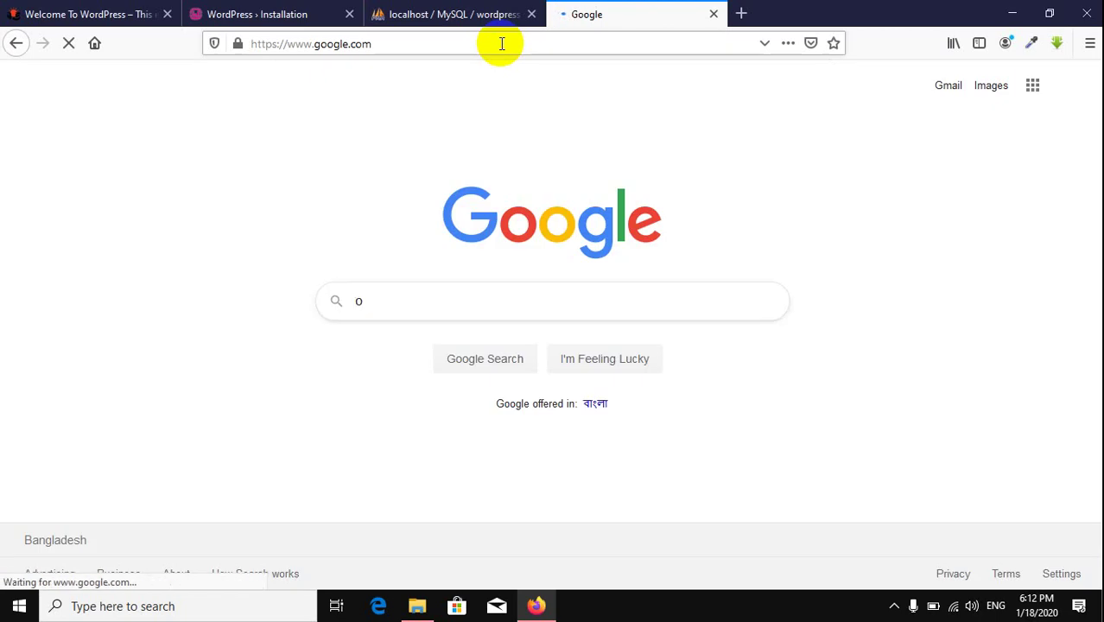
text(nline )
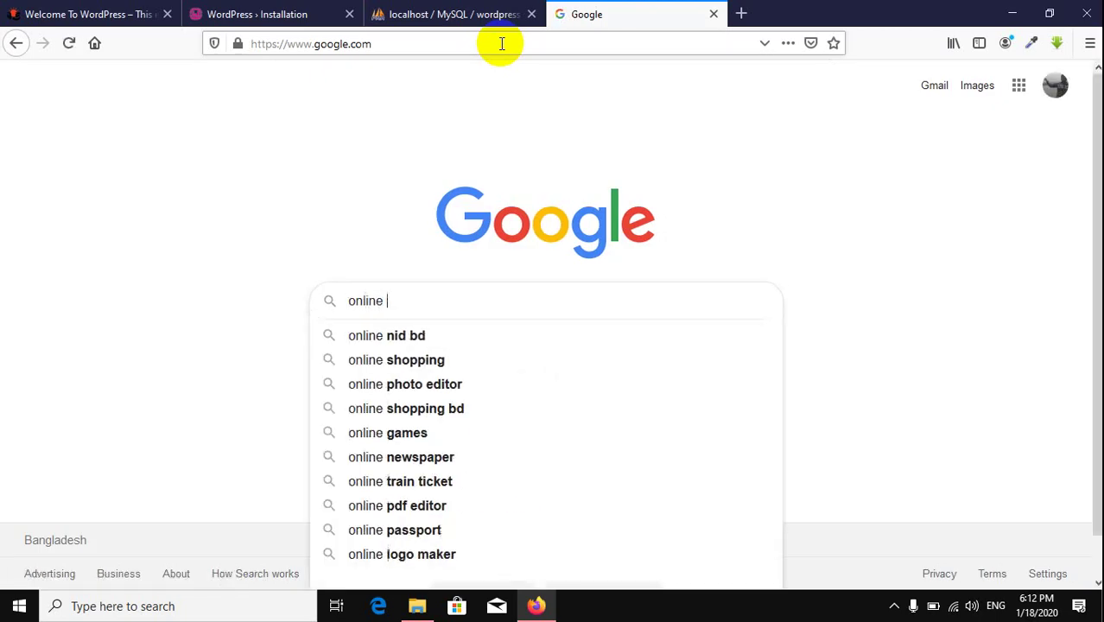
text(md 5)
key(Return)
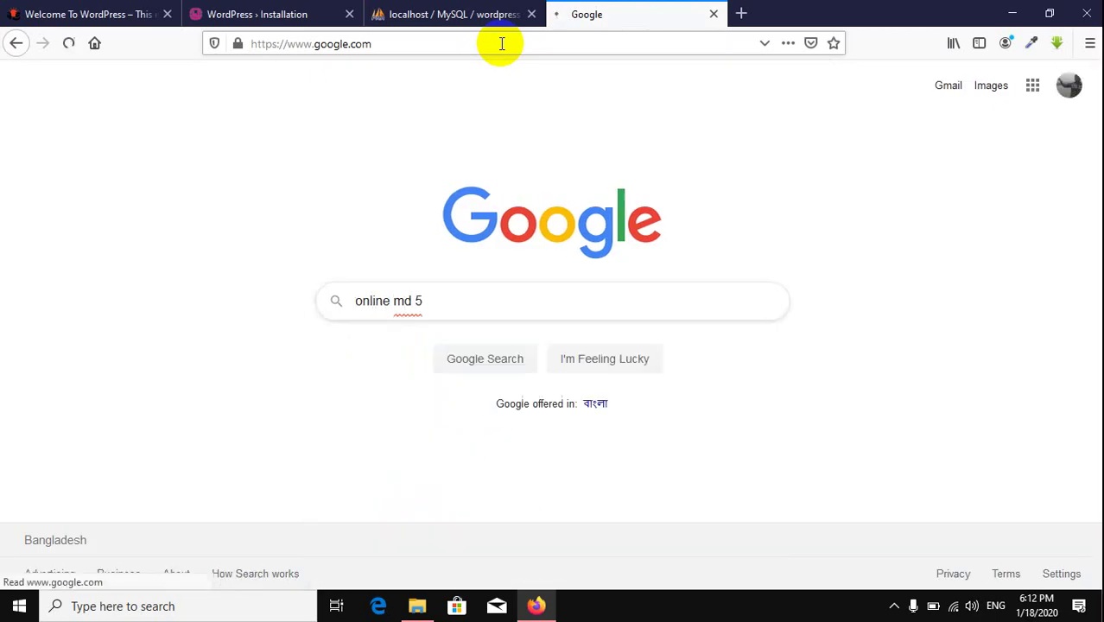
click(236, 231)
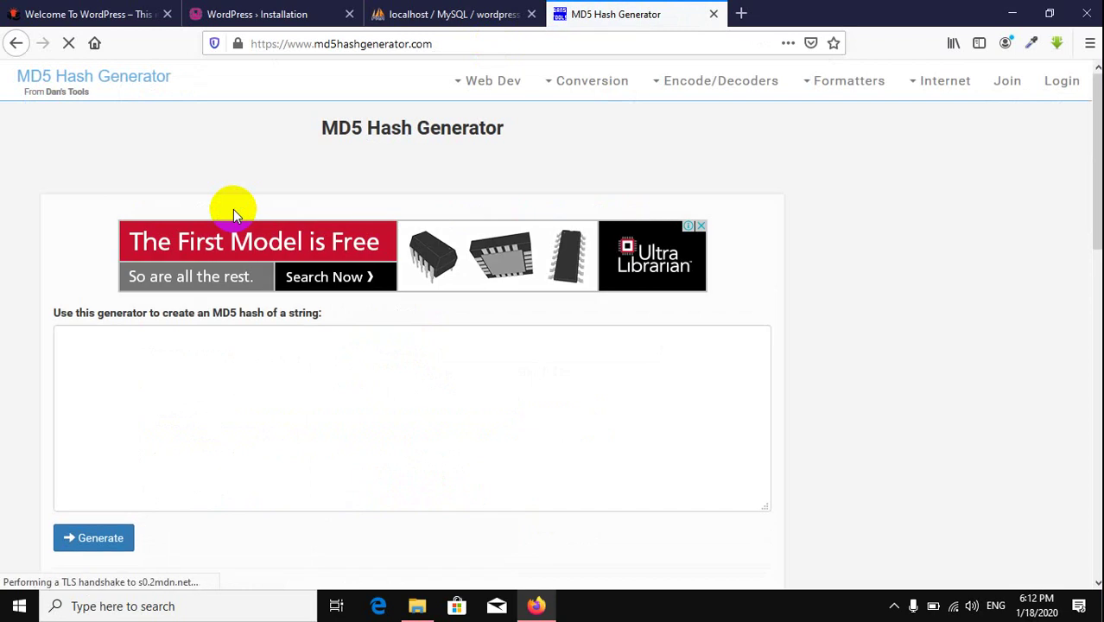
Step: Enter the new admin password in MD5 Hash Generator, generate it, and select the hash
click(235, 370)
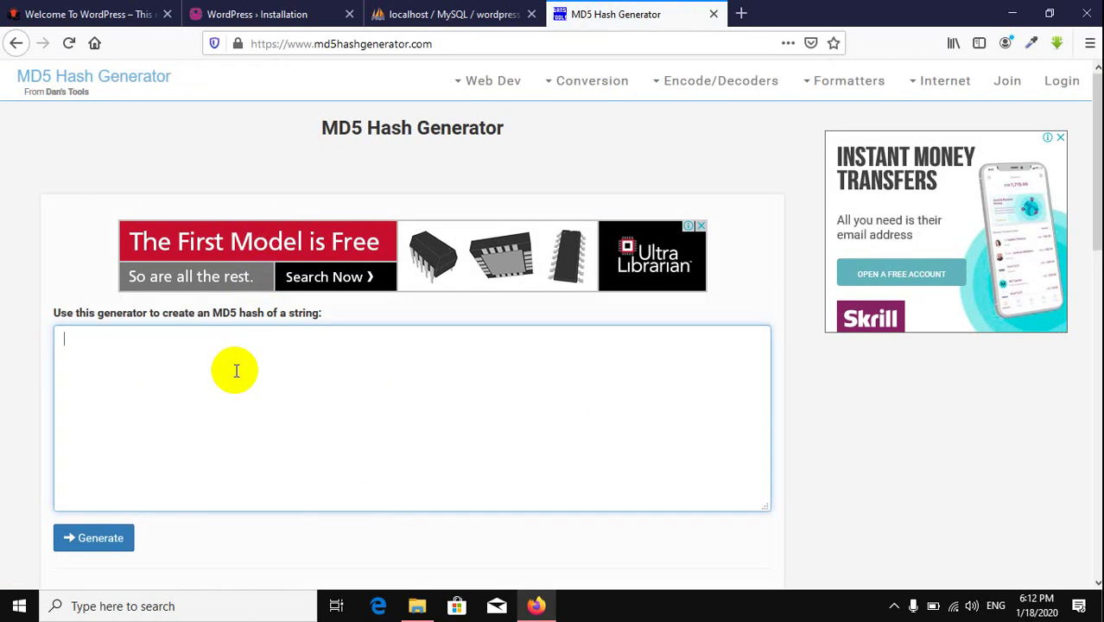
text(1)
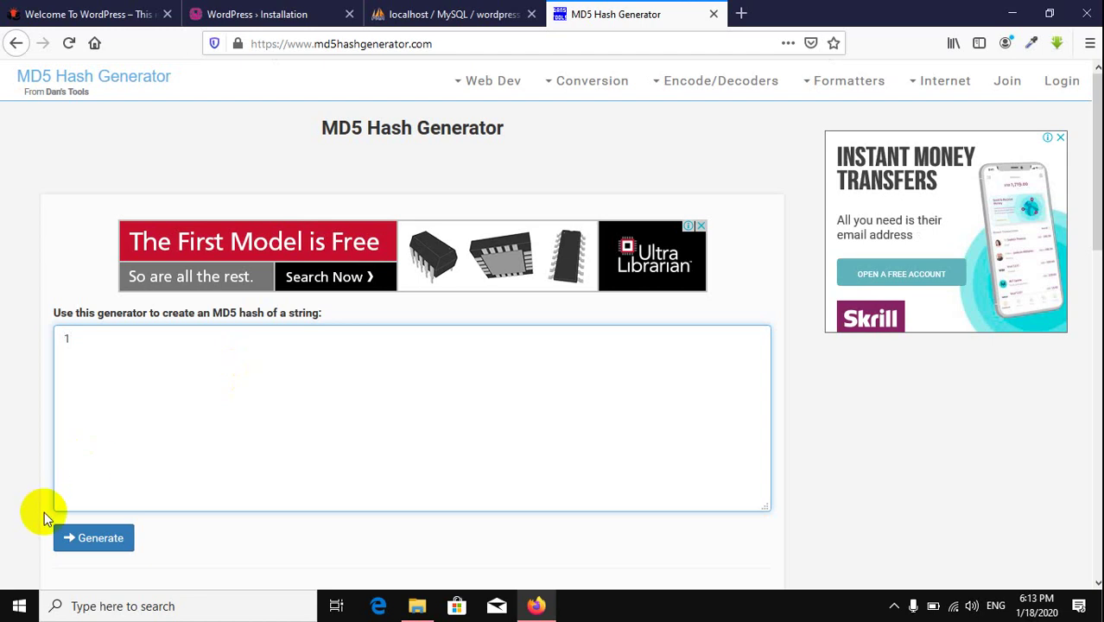
click(102, 540)
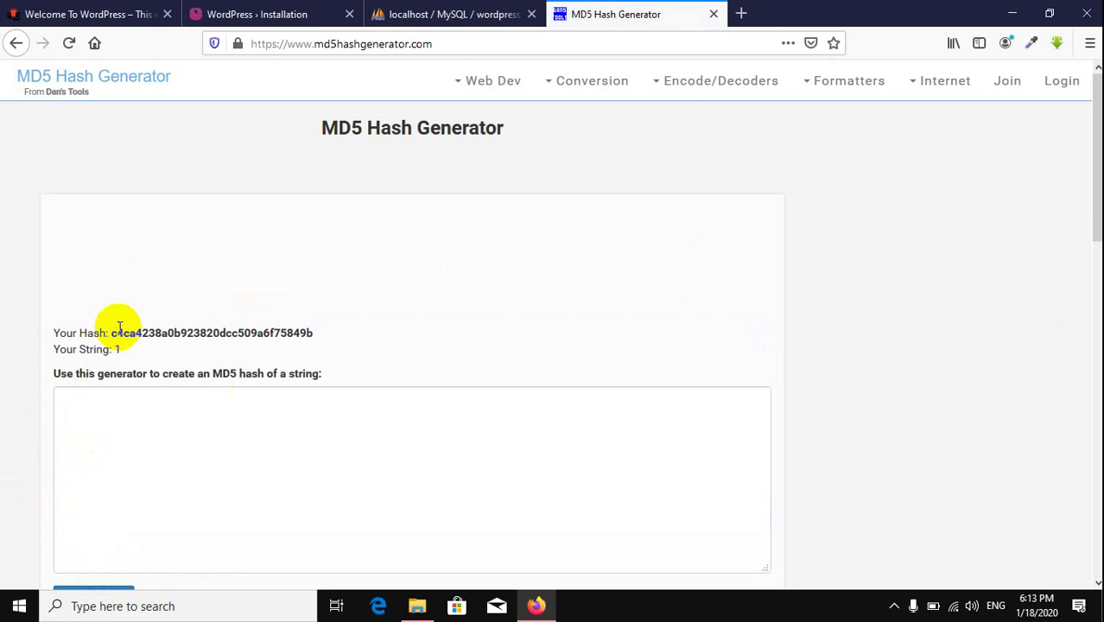
drag(110, 332, 379, 318)
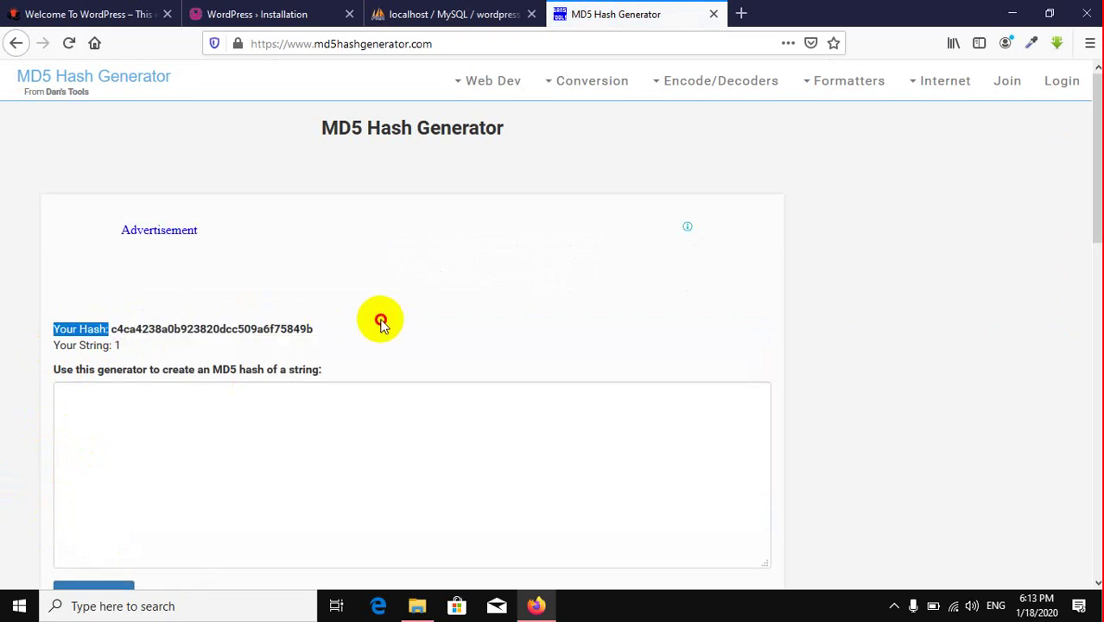
click(316, 328)
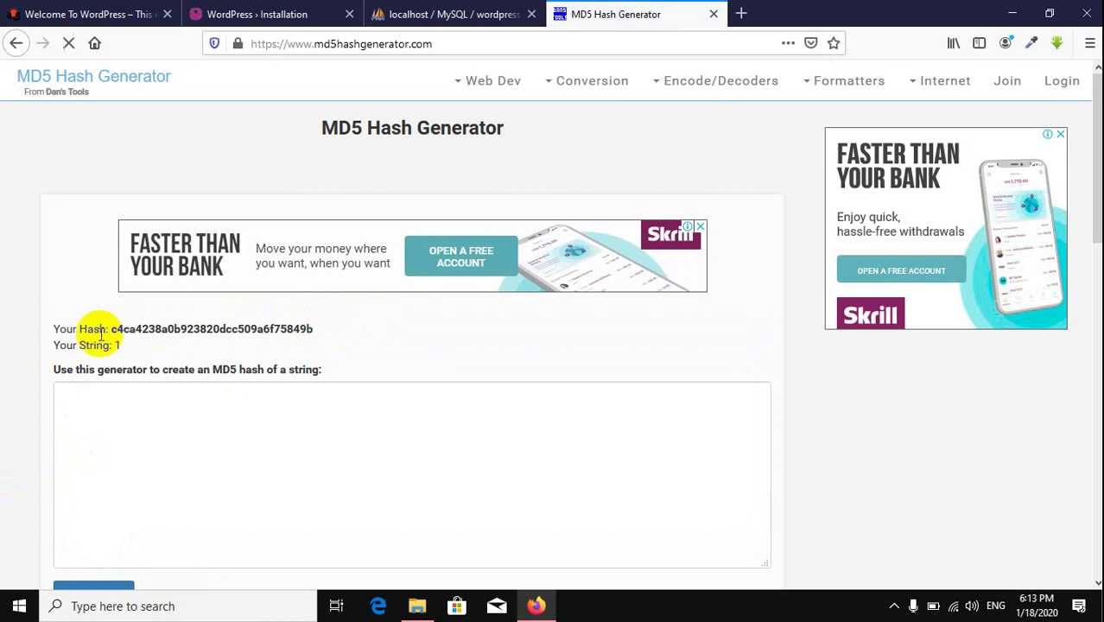
triple_click(156, 328)
double_click(161, 329)
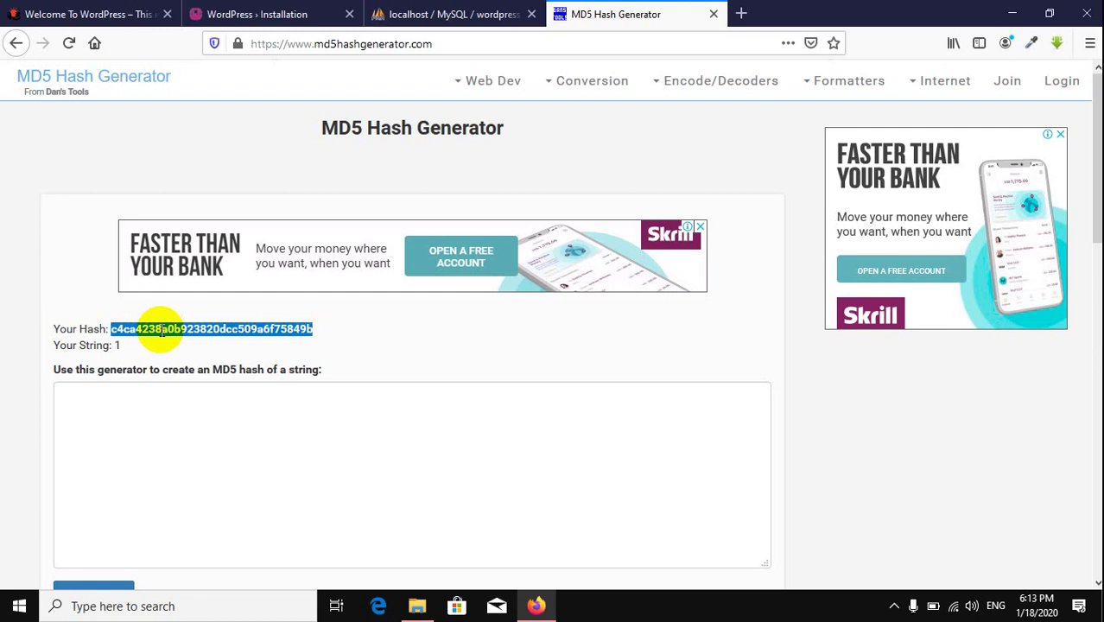
double_click(161, 329)
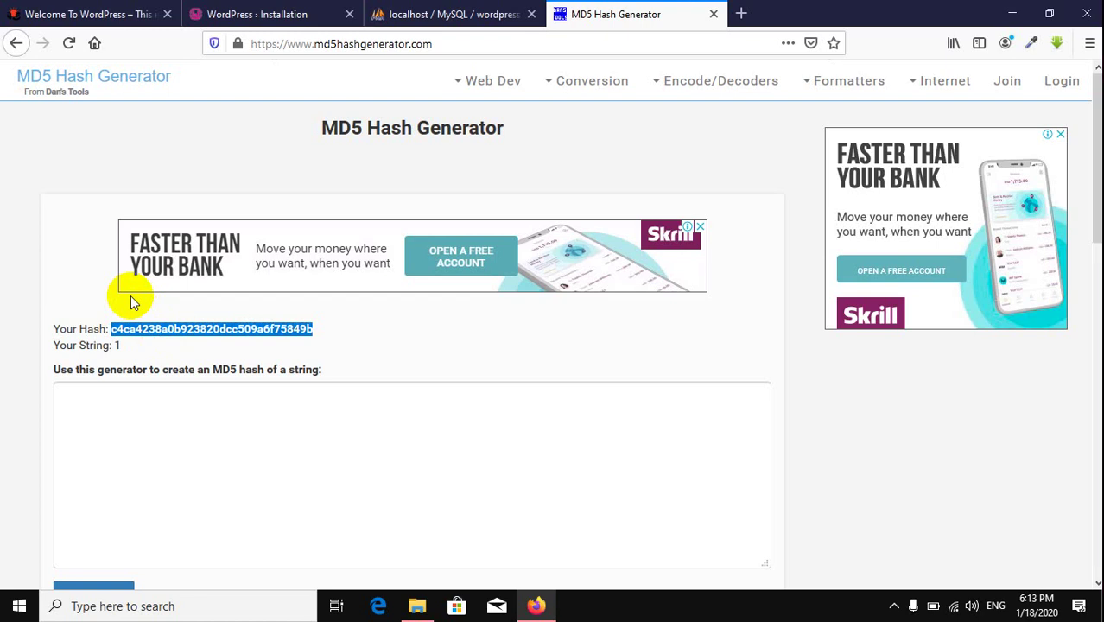
Step: Re-enter the password characters in the string box and regenerate the MD5 hash
click(117, 344)
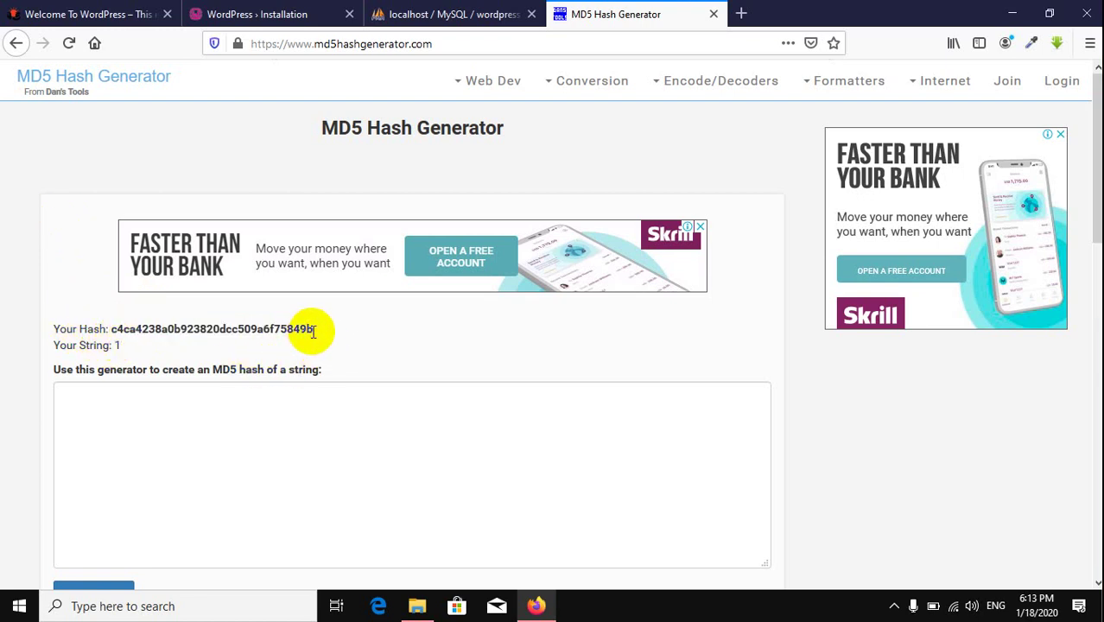
click(229, 486)
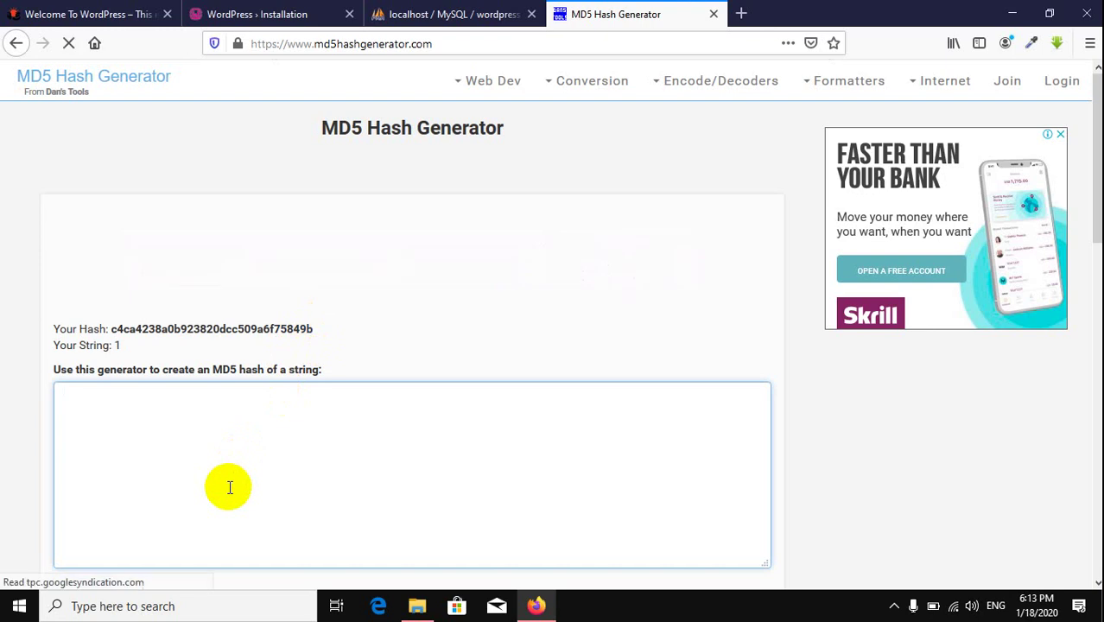
text(1)
scroll(229, 488, down, 3)
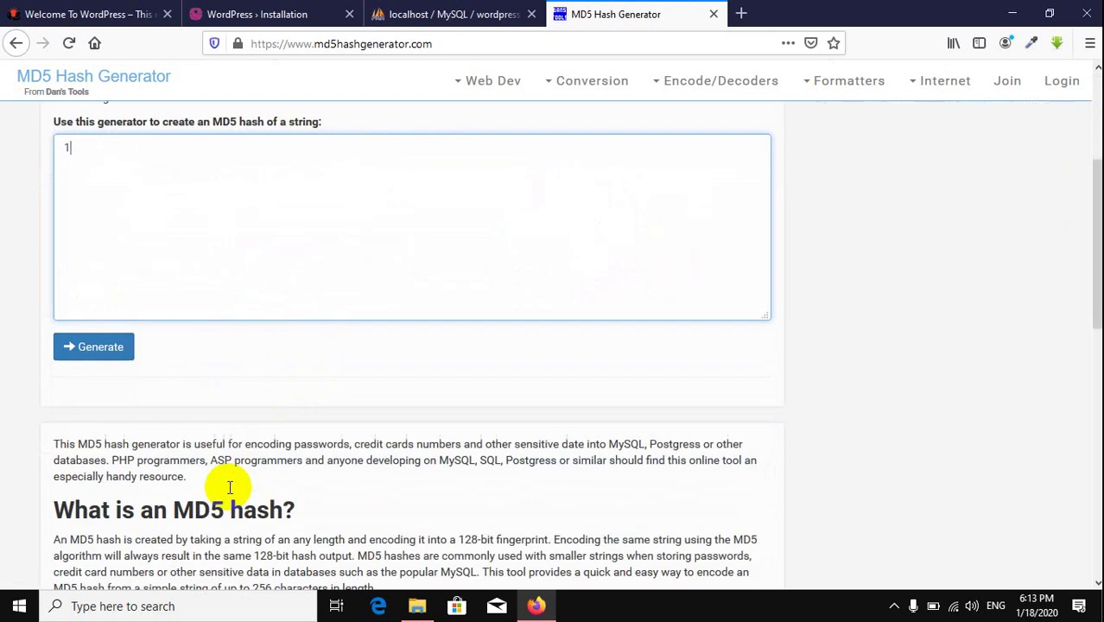
click(99, 346)
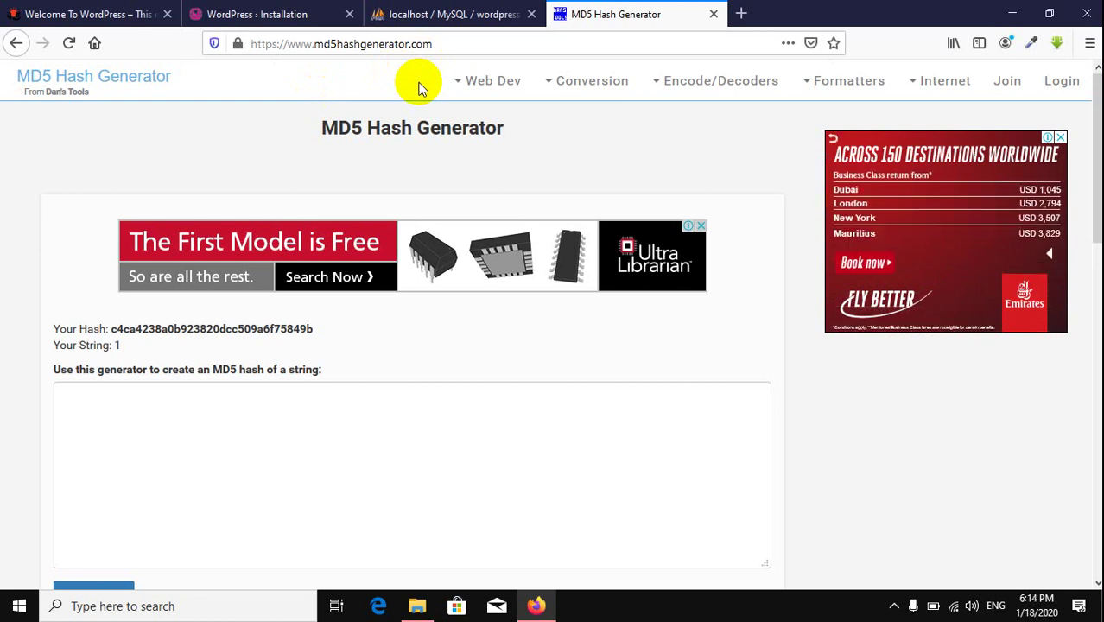
Step: Switch back to the 'localhost / MySQL' tab showing wordpress1's wp_users table
click(443, 14)
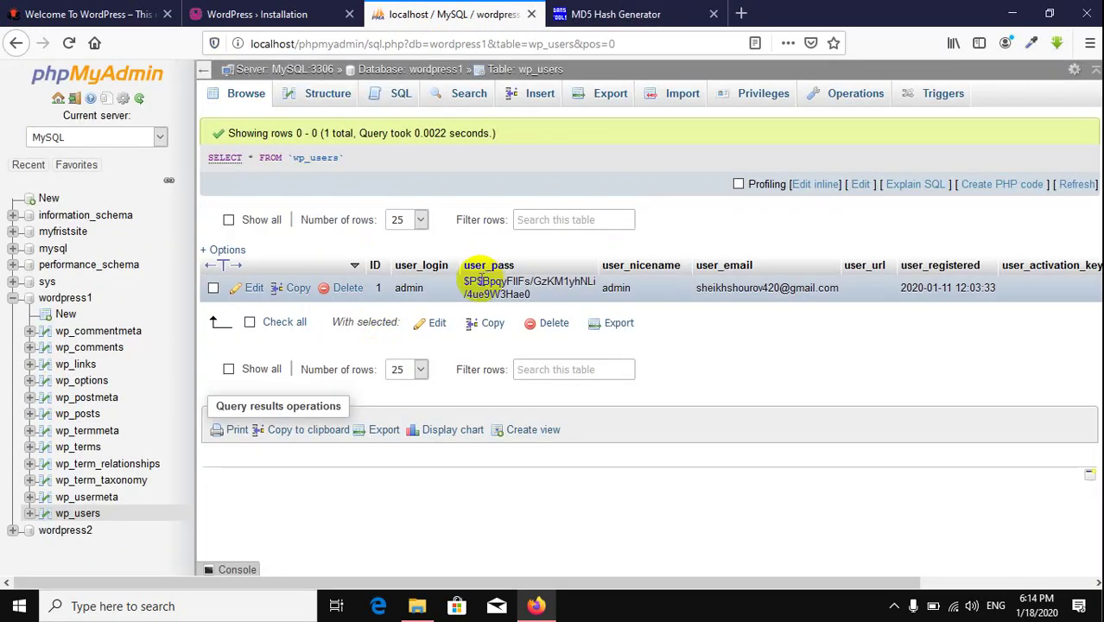
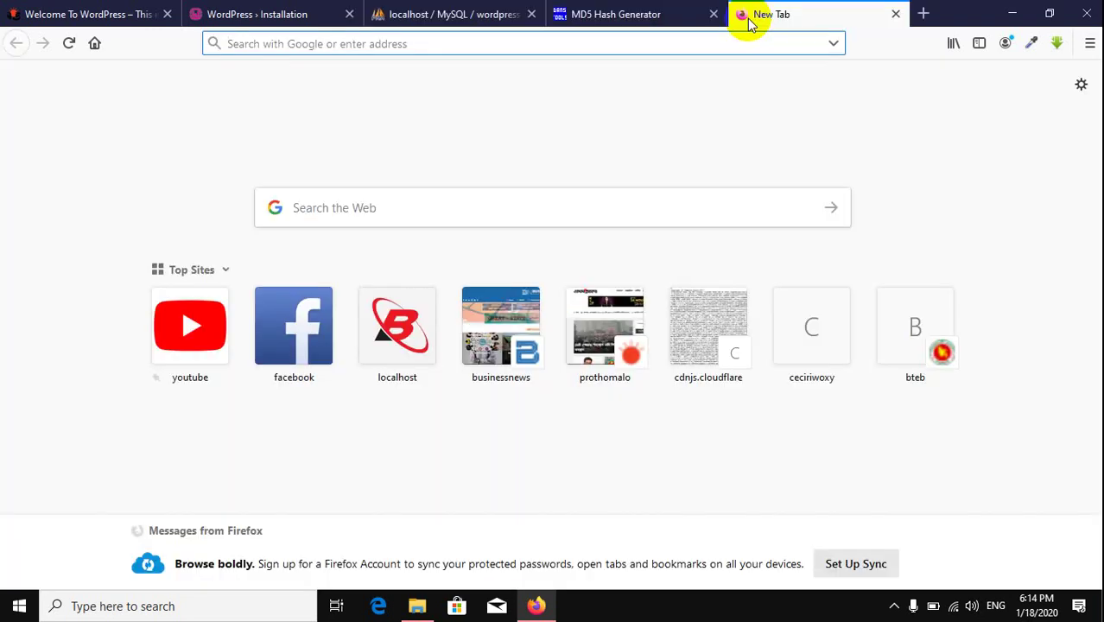
Step: Load localhost/wordpress1/wp-admin, autofill the saved admin login, reveal its password, then close the login page
text(localhost/wo)
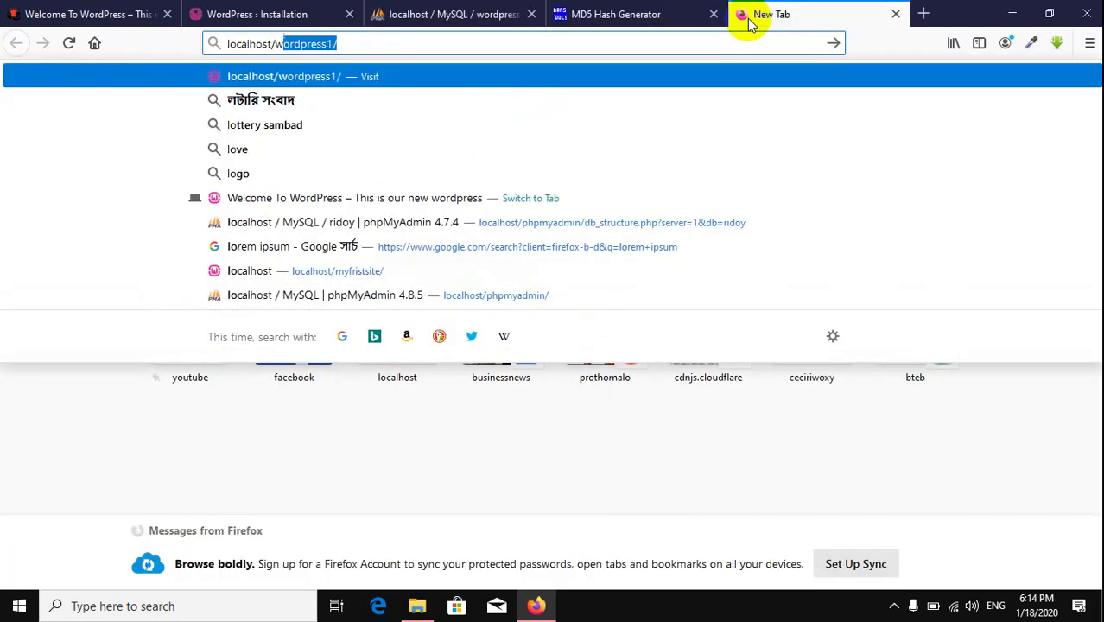
text(rdpress1/wp-admin/)
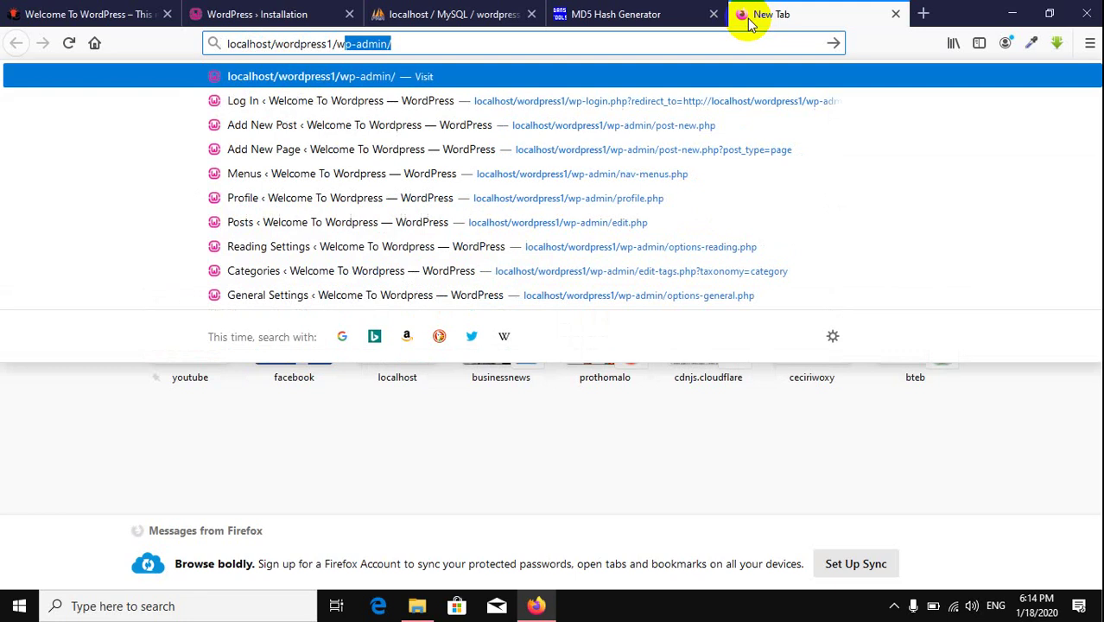
key(Return)
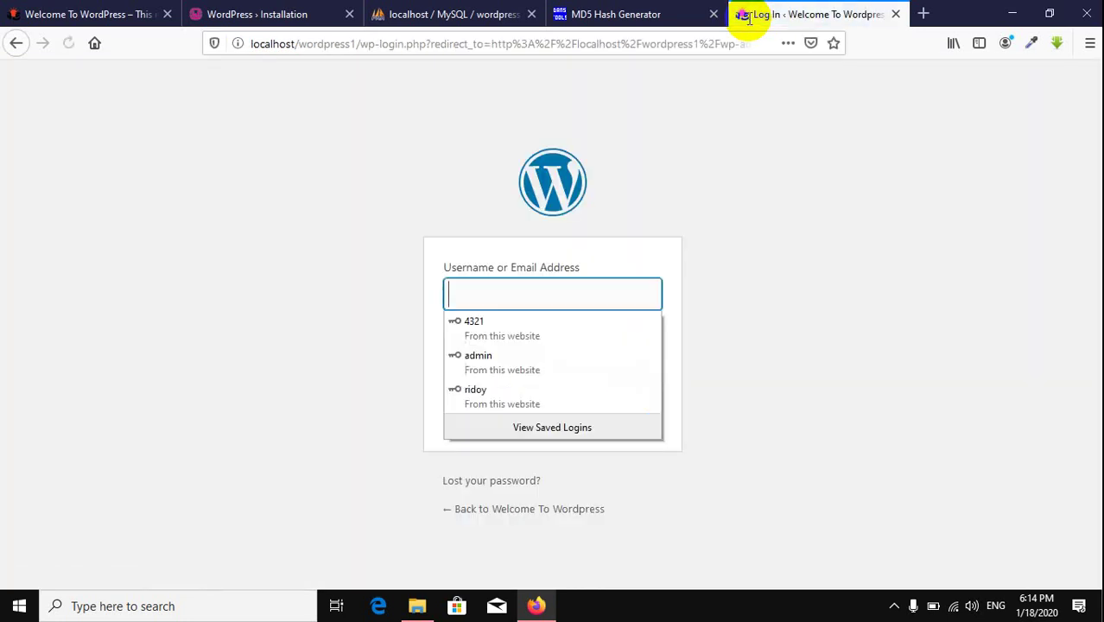
click(530, 357)
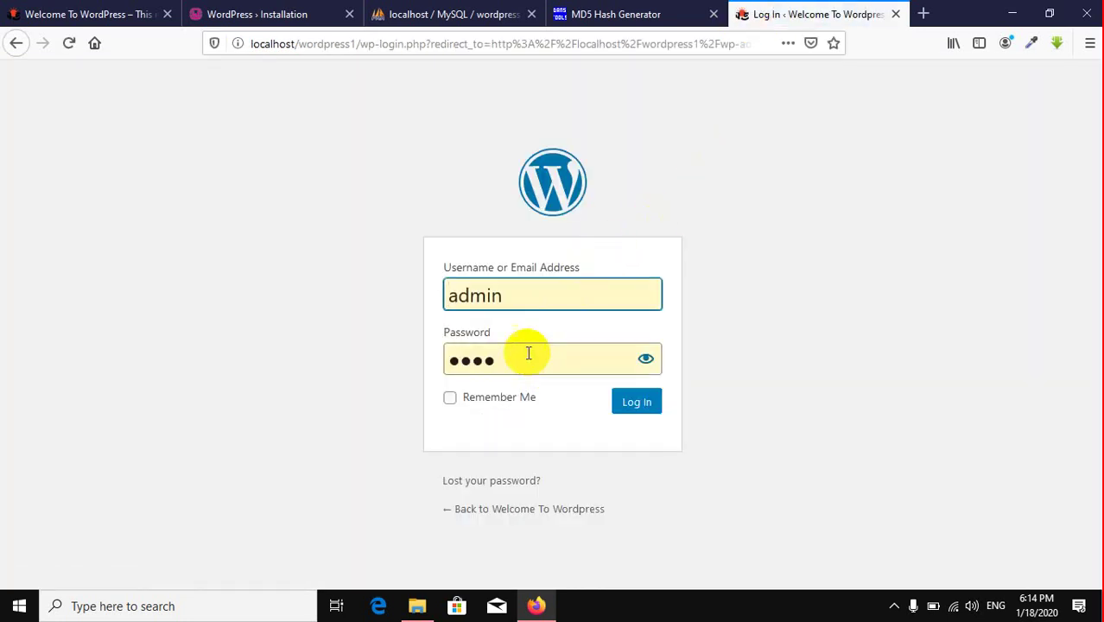
click(644, 360)
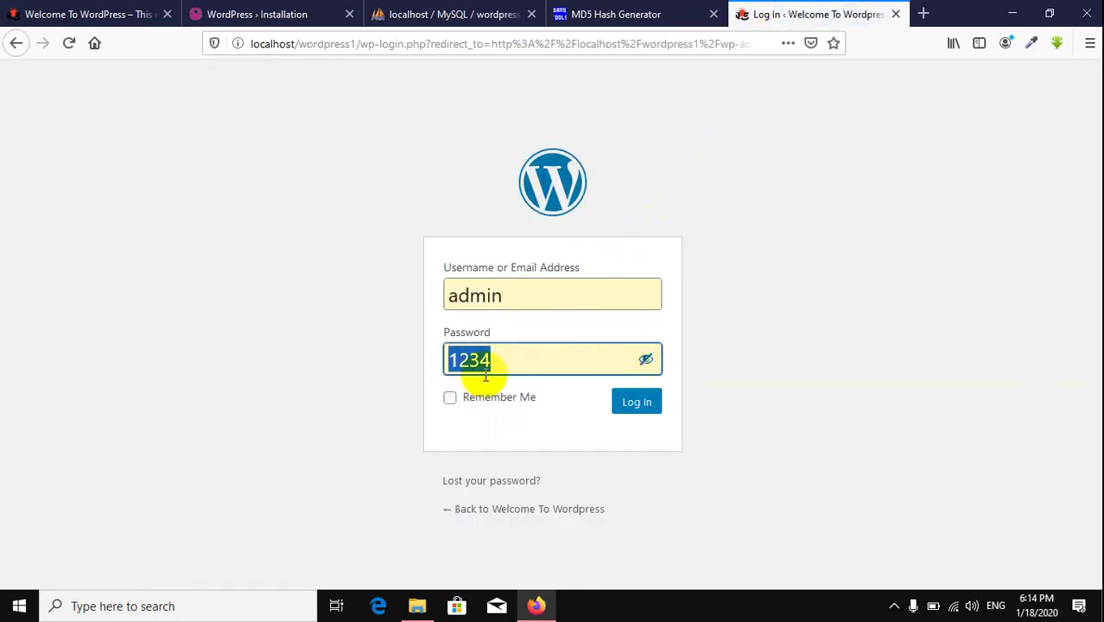
click(783, 293)
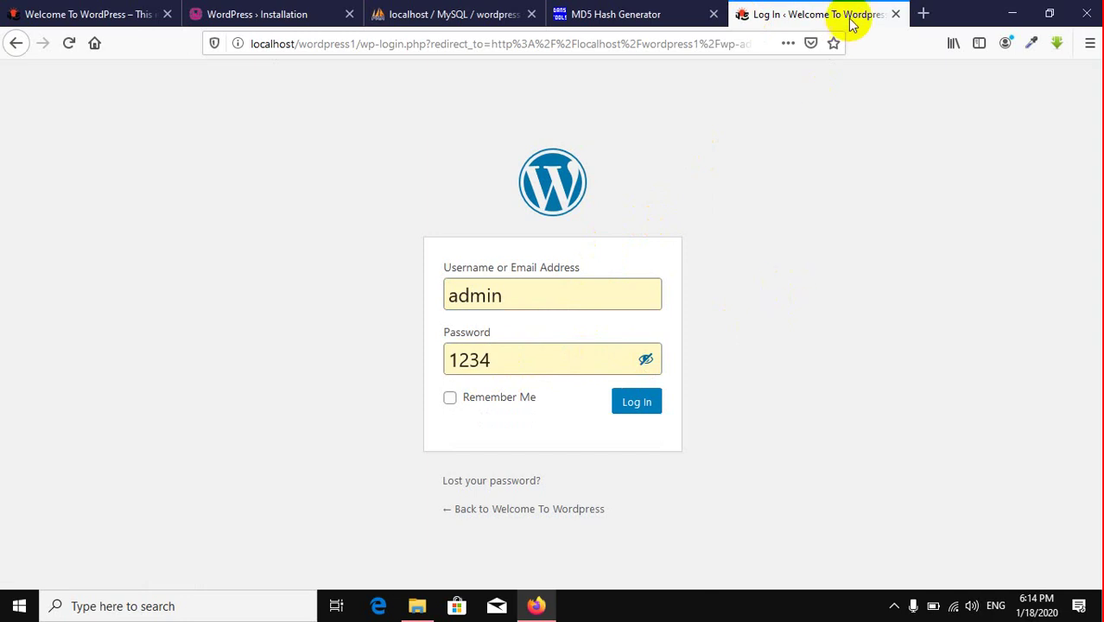
click(896, 15)
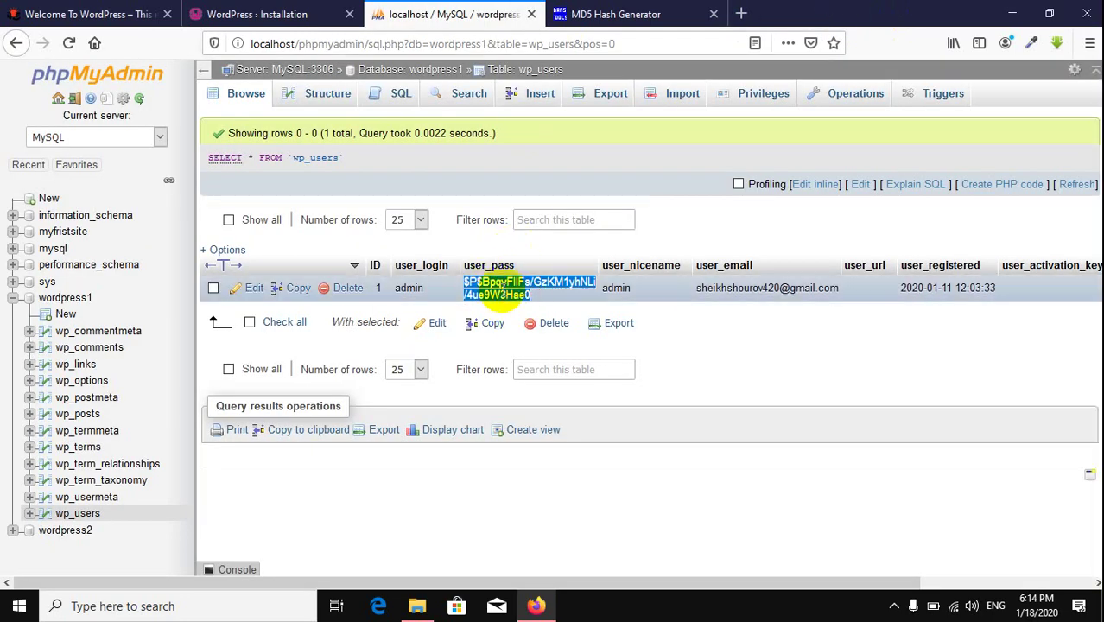
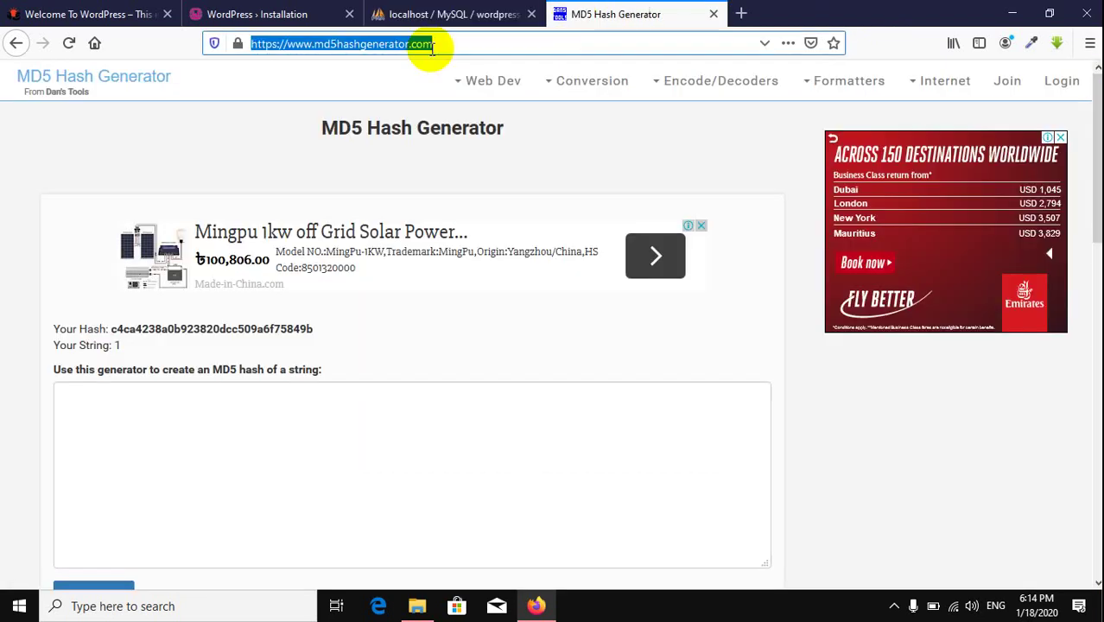
Step: Search for 'md5 decrypt' using the address bar's search suggestion
text(md5)
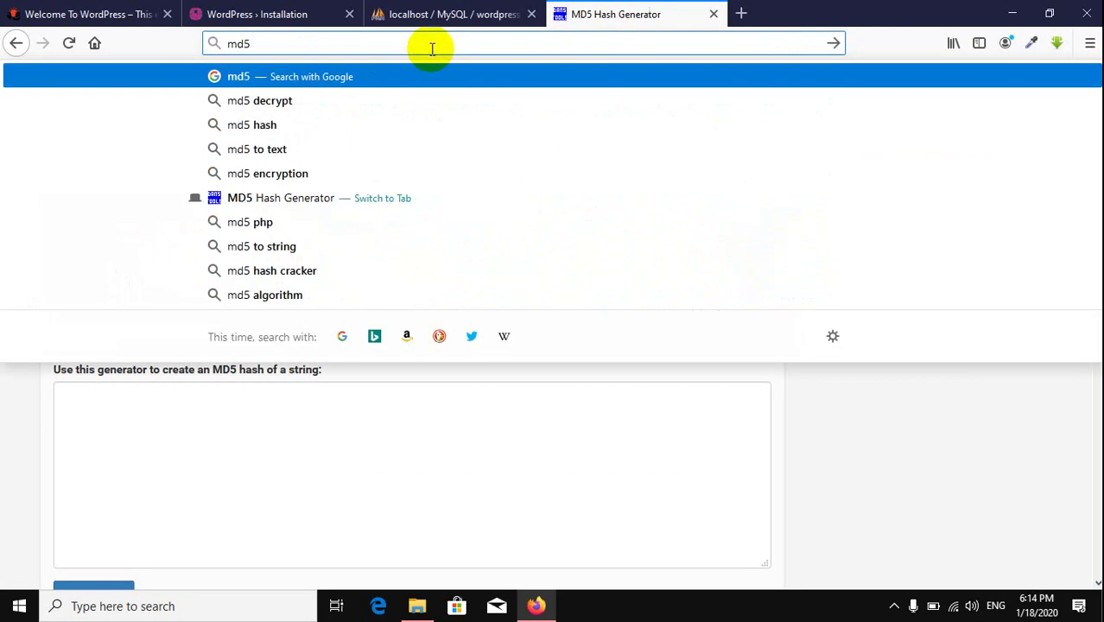
key(Down)
key(Return)
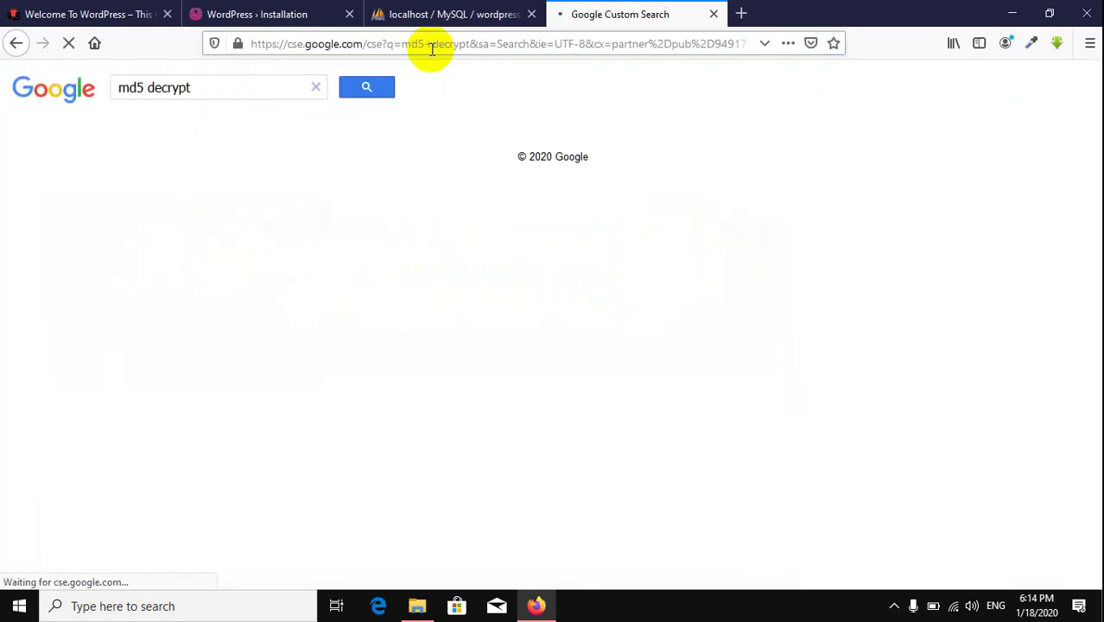
Step: Replace the current address with google.com and load the Google homepage
drag(220, 91, 2, 64)
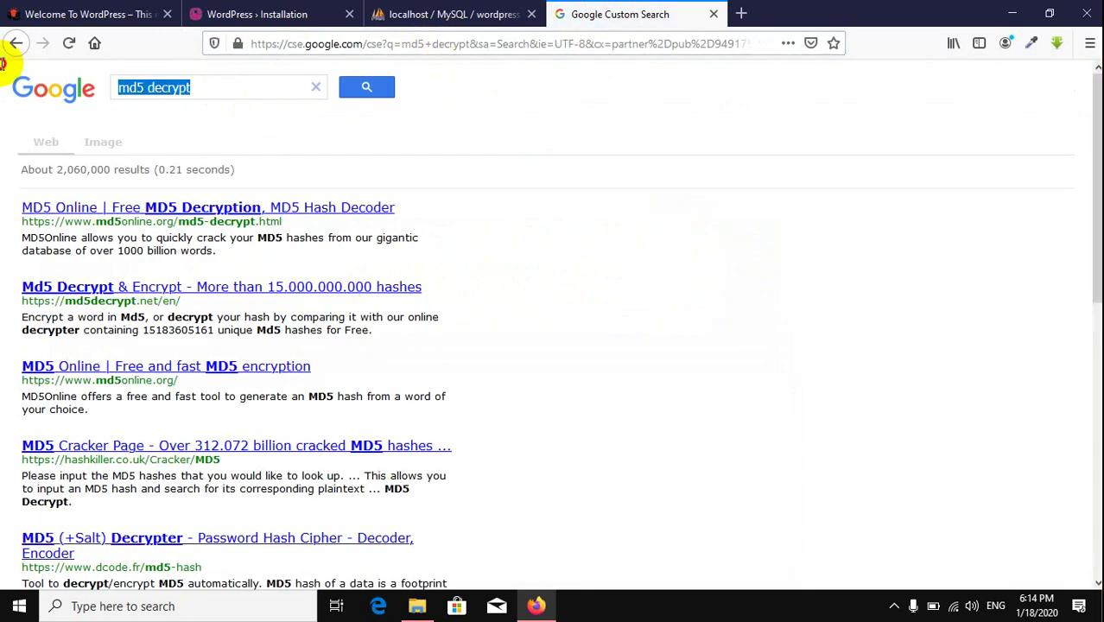
click(316, 39)
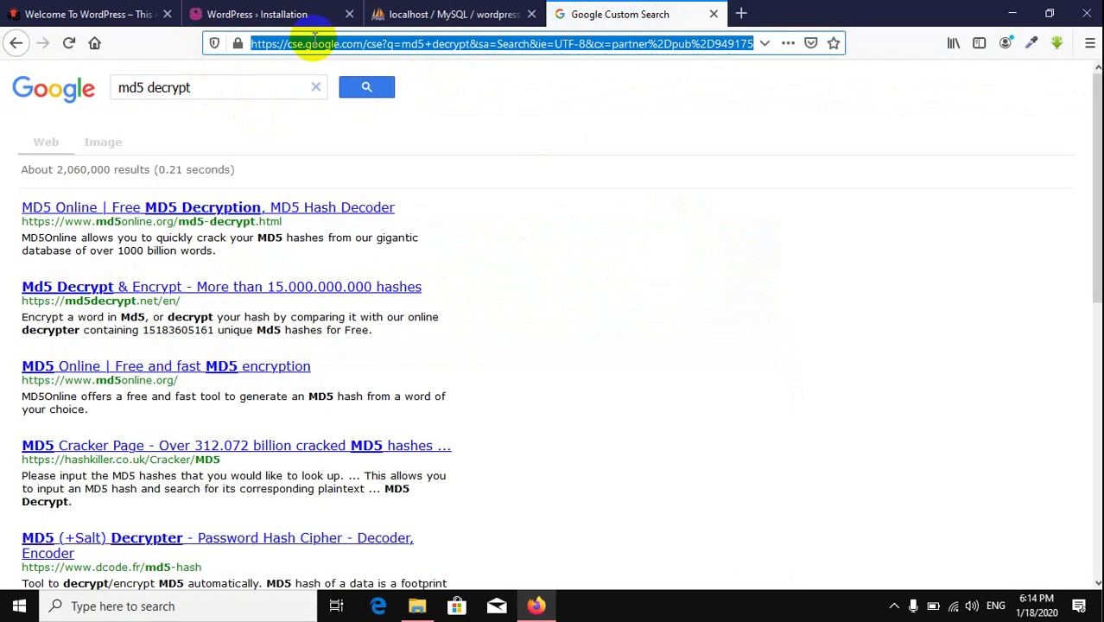
text(google.com)
key(Return)
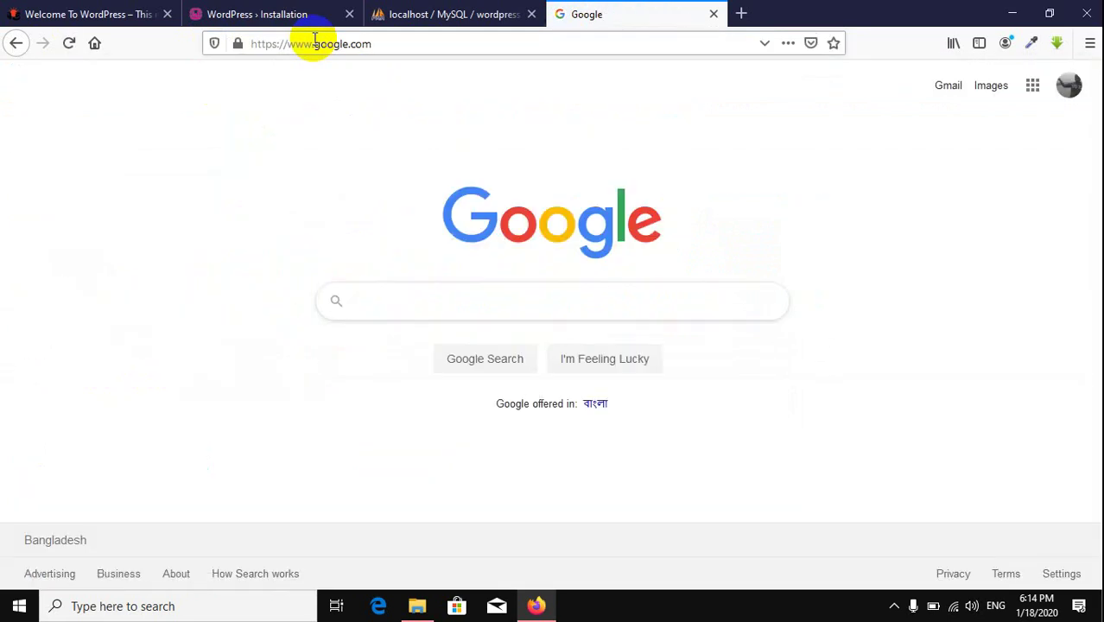
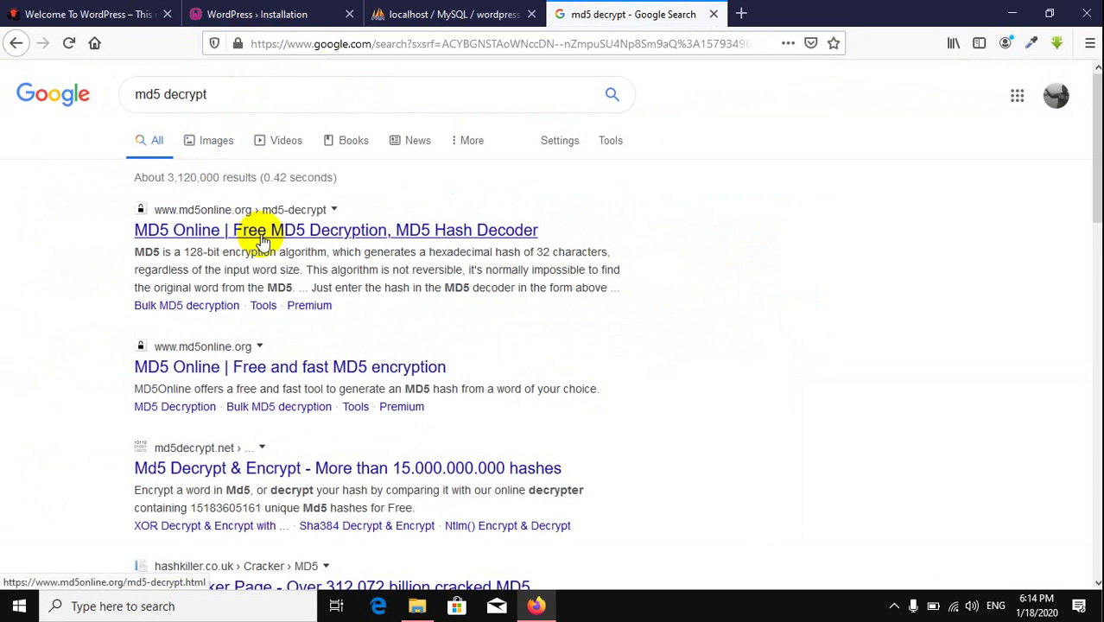
Step: Open the 'MD5 Online | Free MD5 Decryption, MD5 Hash Decoder' top search result
click(260, 233)
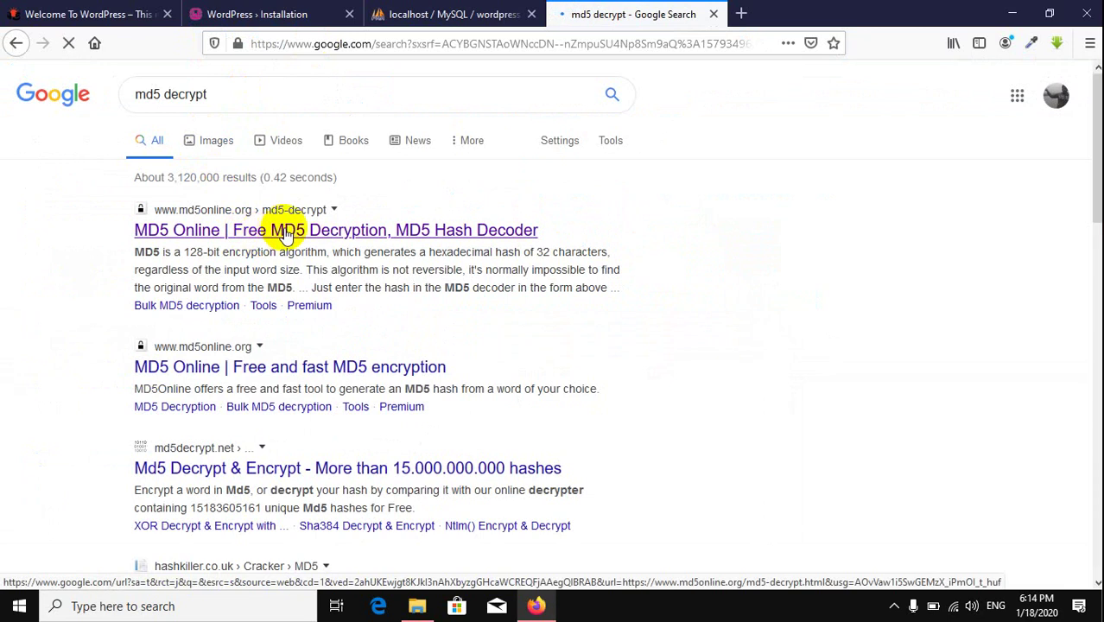
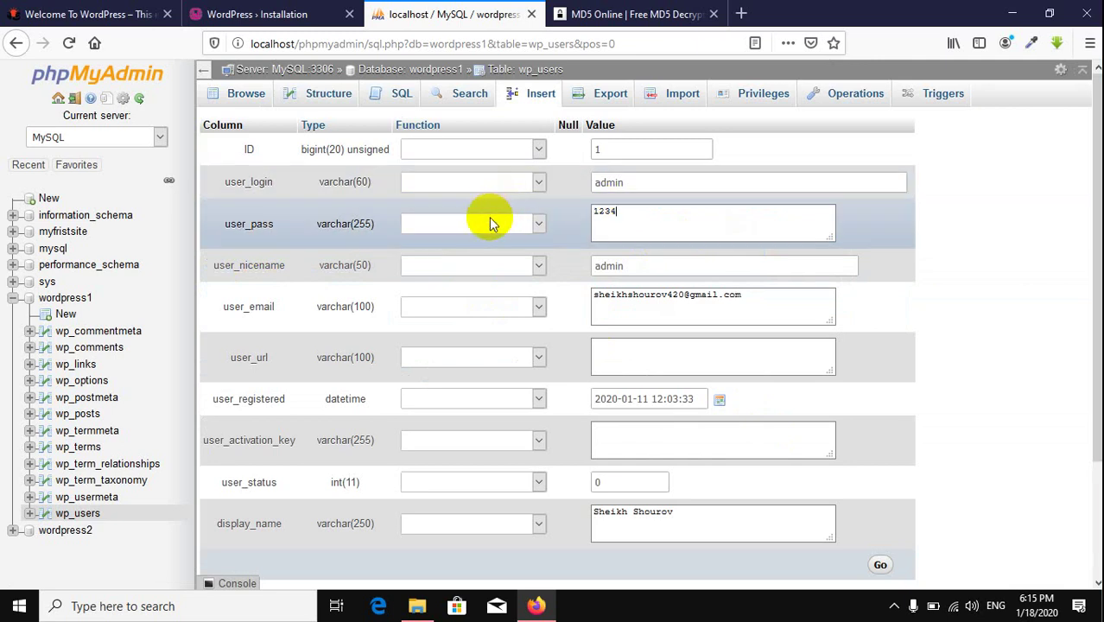
click(489, 220)
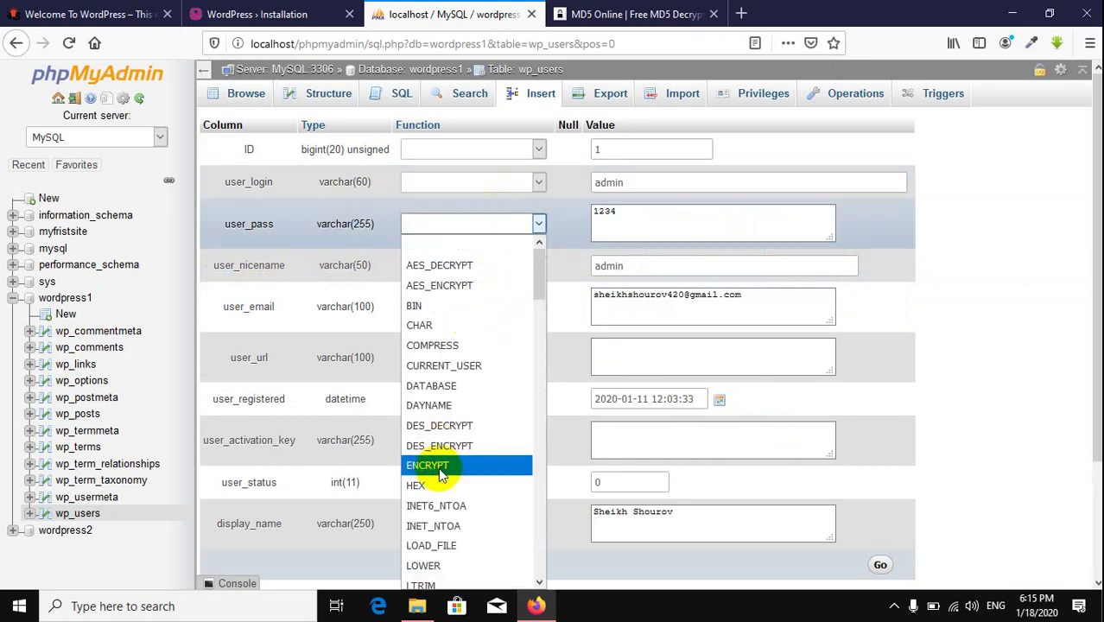
scroll(450, 537, down, 1)
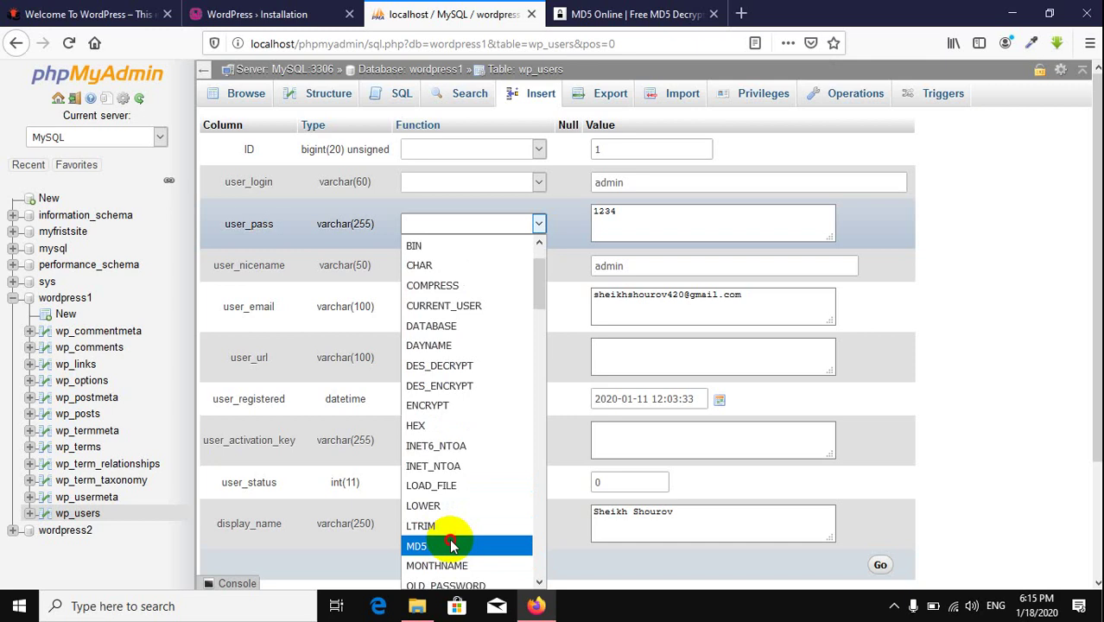
click(450, 542)
scroll(844, 566, down, 3)
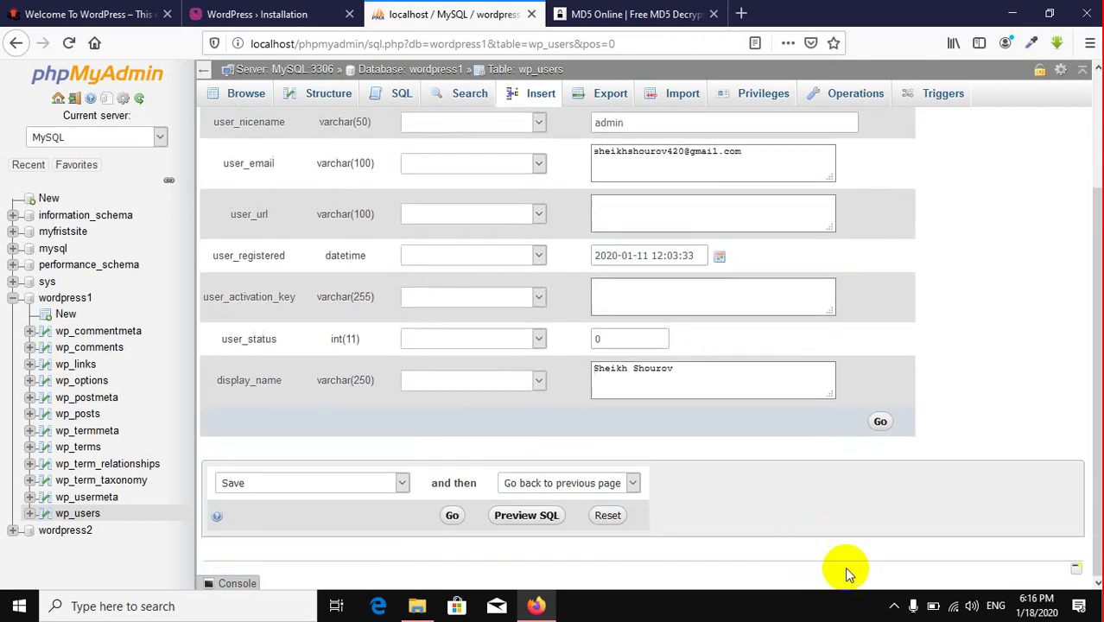
click(874, 425)
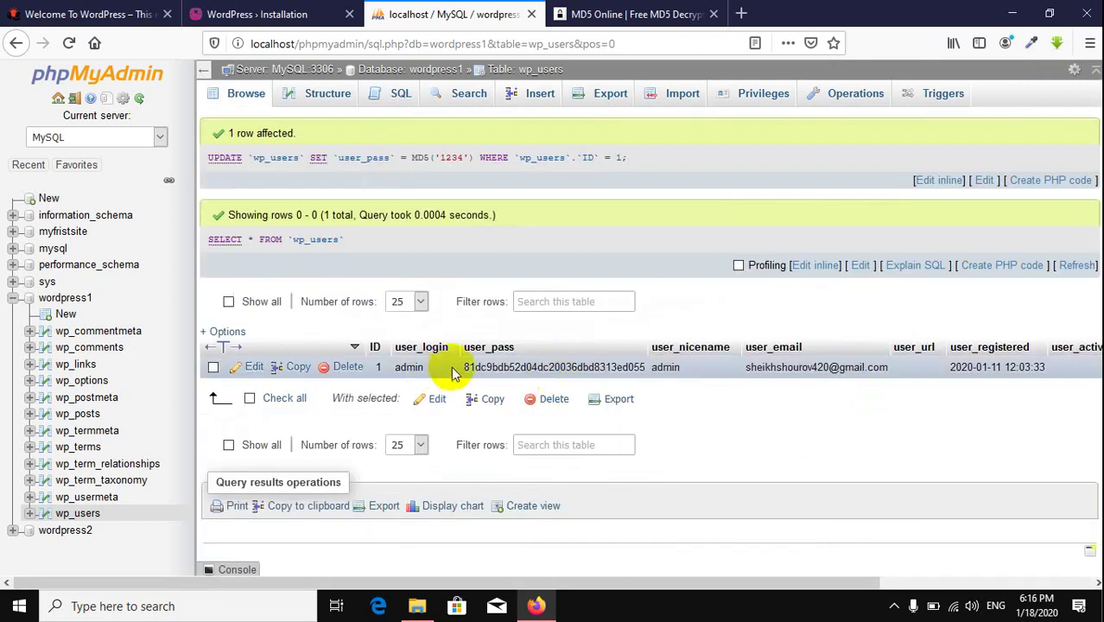
double_click(489, 368)
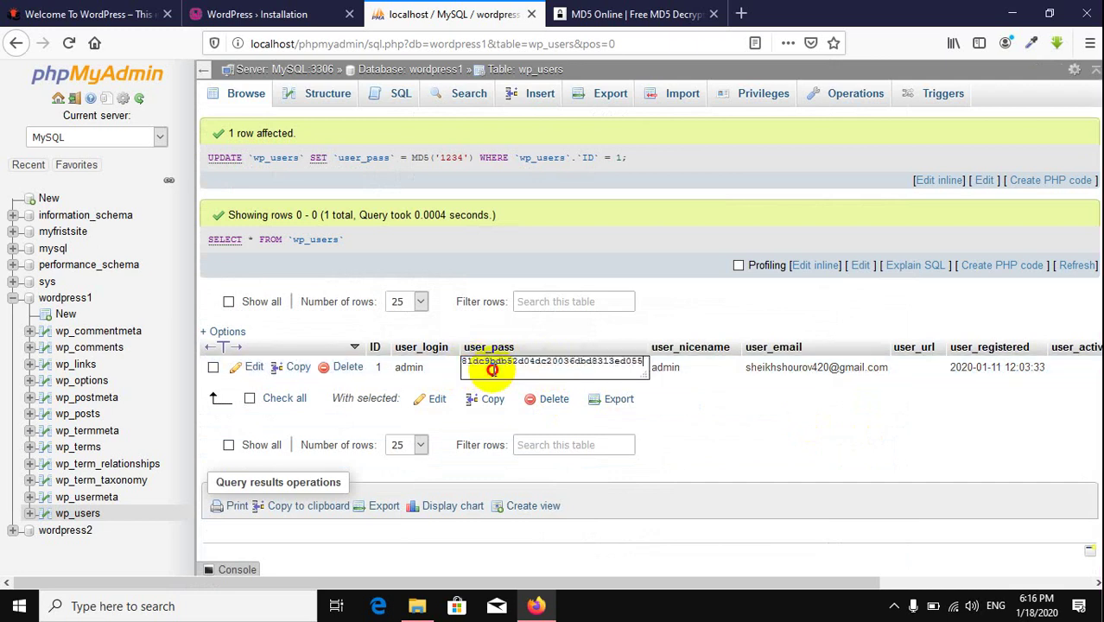
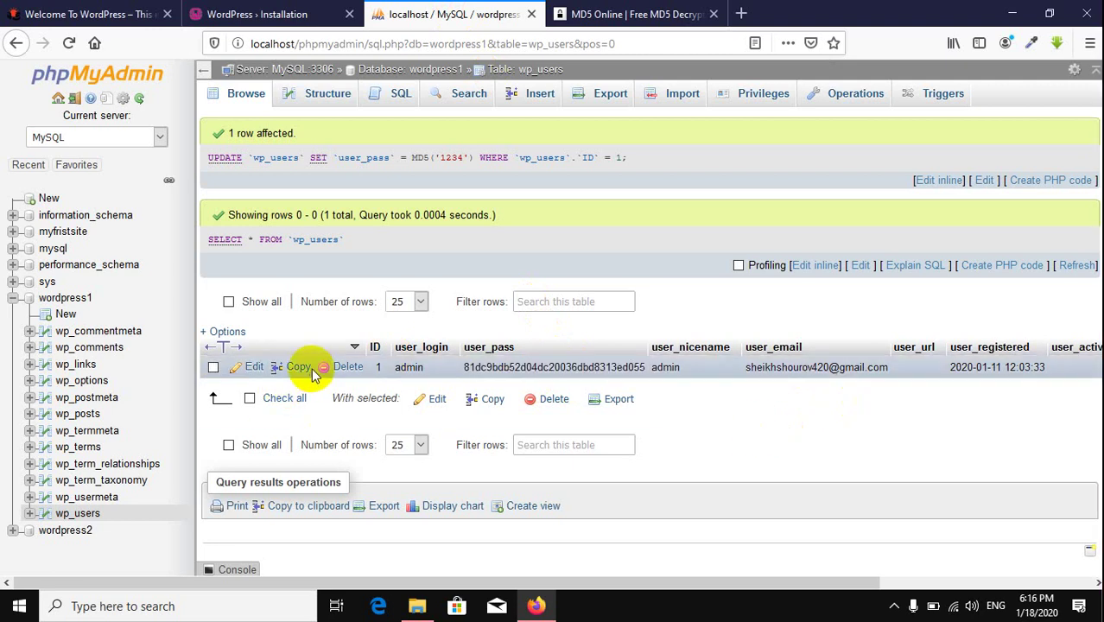
Step: Open the wp_users admin row as a Copy/insert form and select the MD5 hash in user_pass
click(256, 366)
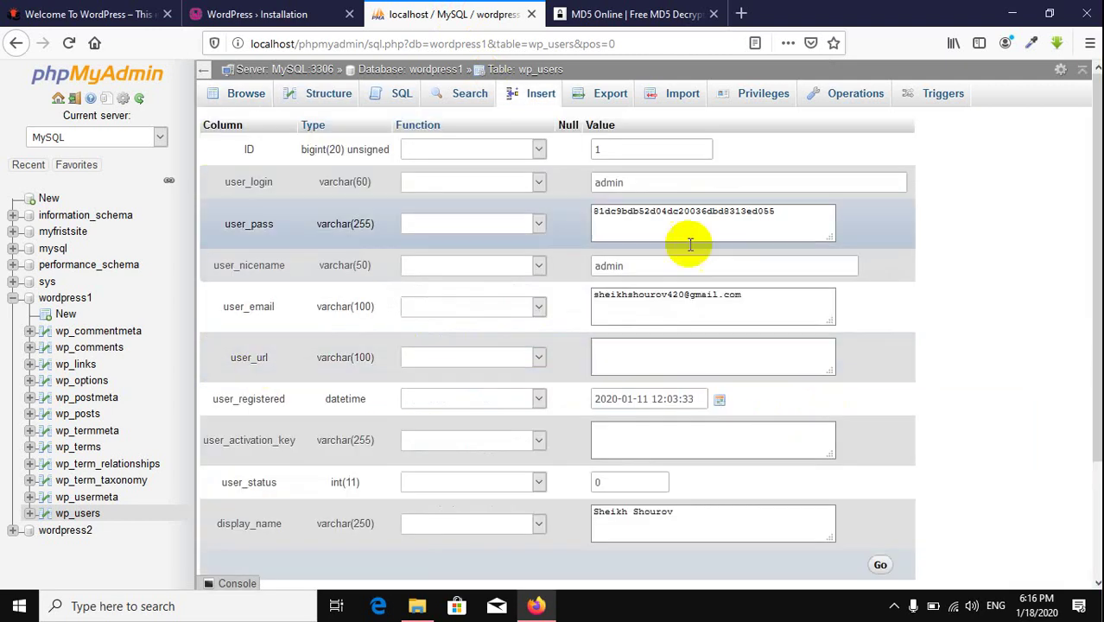
click(784, 214)
drag(784, 214, 169, 209)
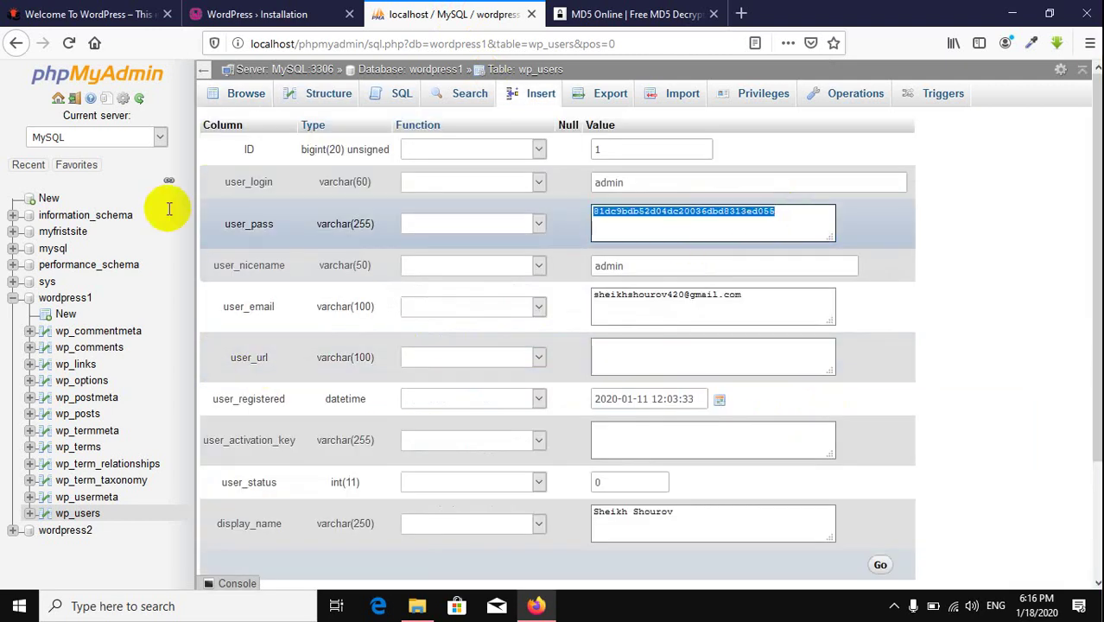
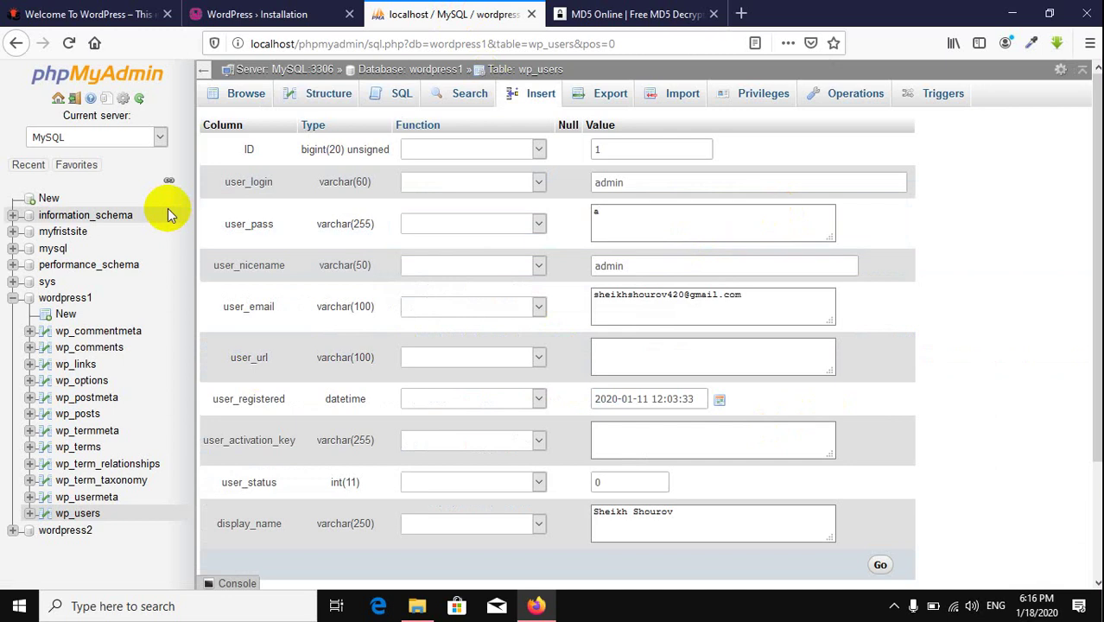
Step: Enter the new admin password in the user_pass Value box, correcting a typo
key(BackSpace)
Step: Apply the MD5 function to user_pass, save the row, and open the stored hash inline
click(461, 226)
scroll(466, 479, down, 3)
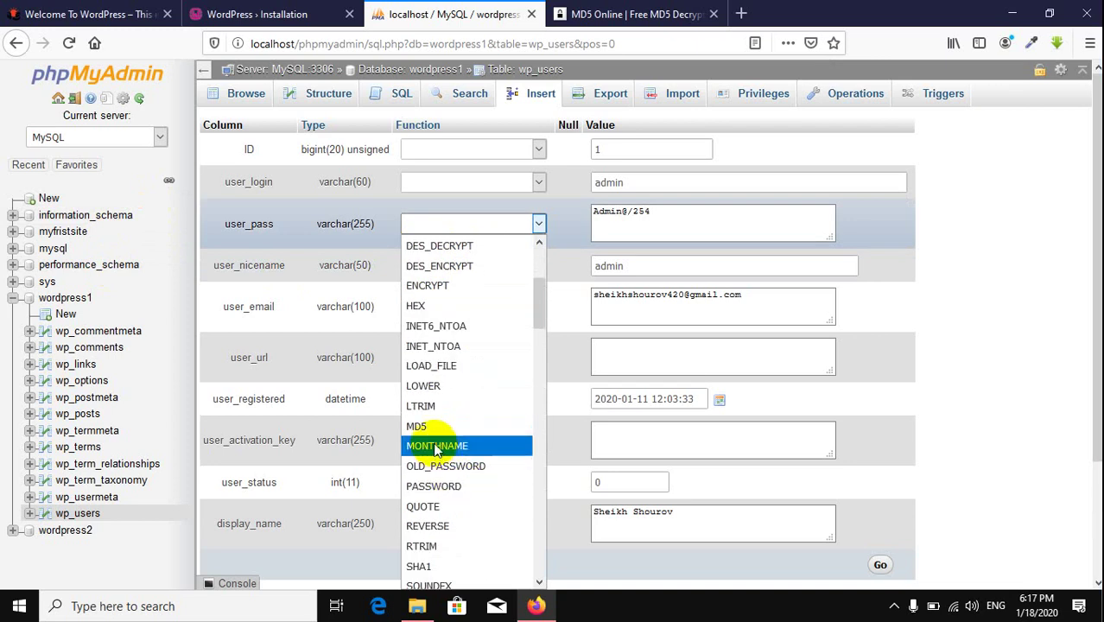
click(439, 420)
scroll(842, 397, down, 3)
click(876, 421)
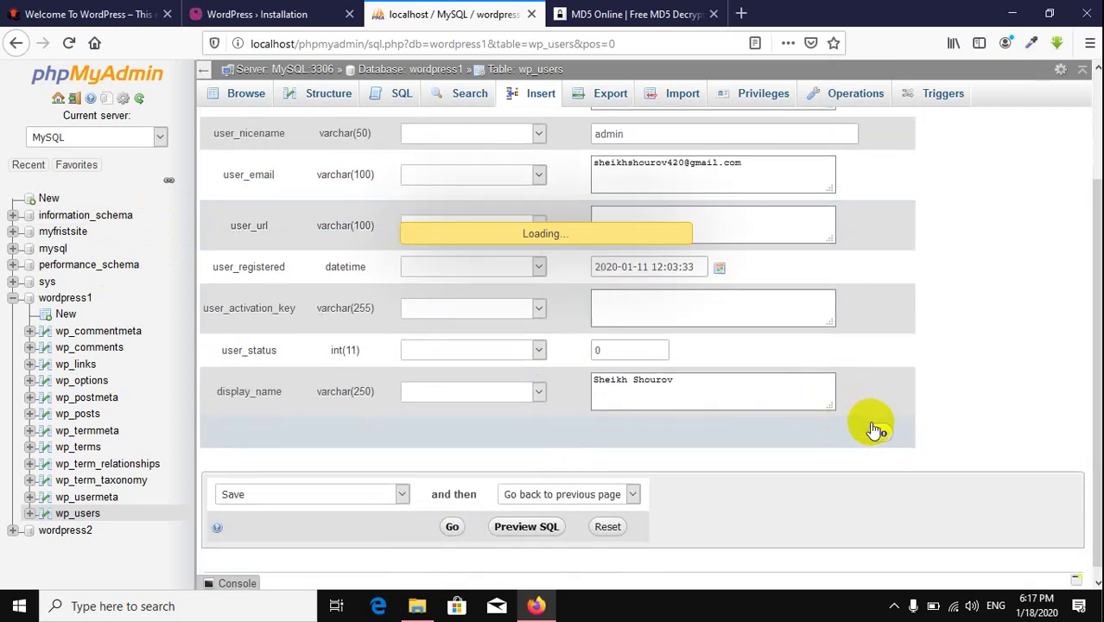
double_click(535, 364)
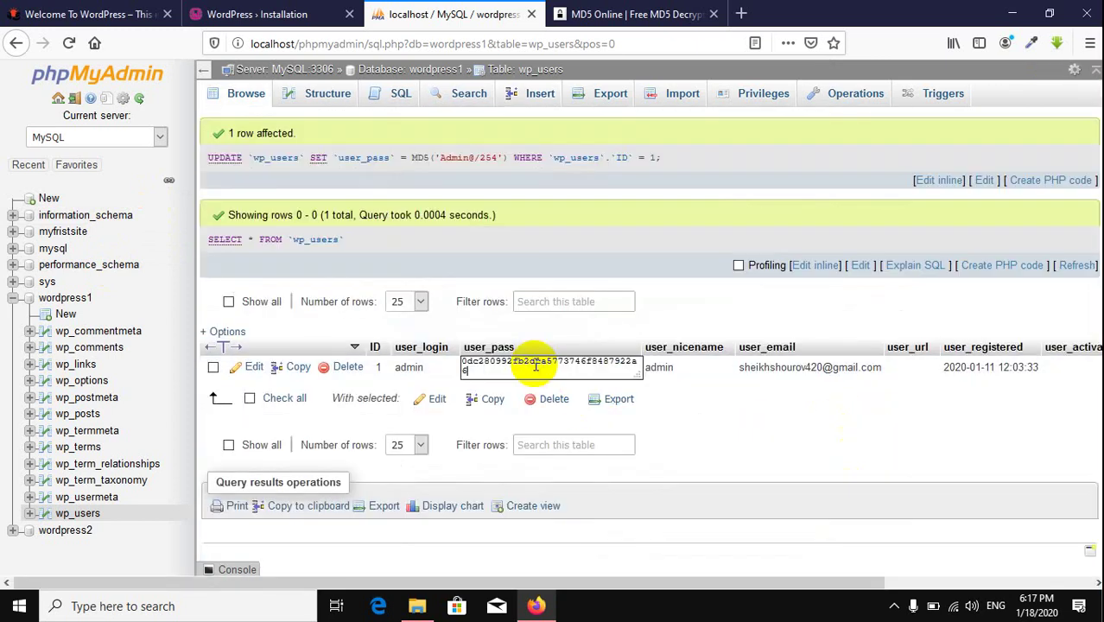
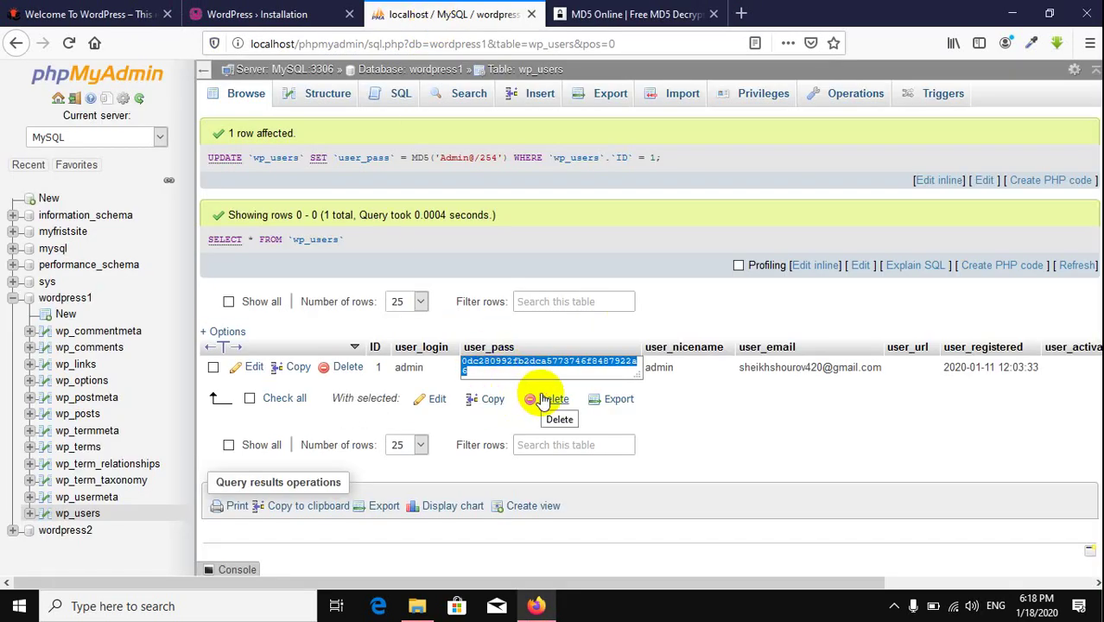
Step: Cancel the inline edit so the admin row's new MD5 user_pass hash shows as plain text
click(797, 435)
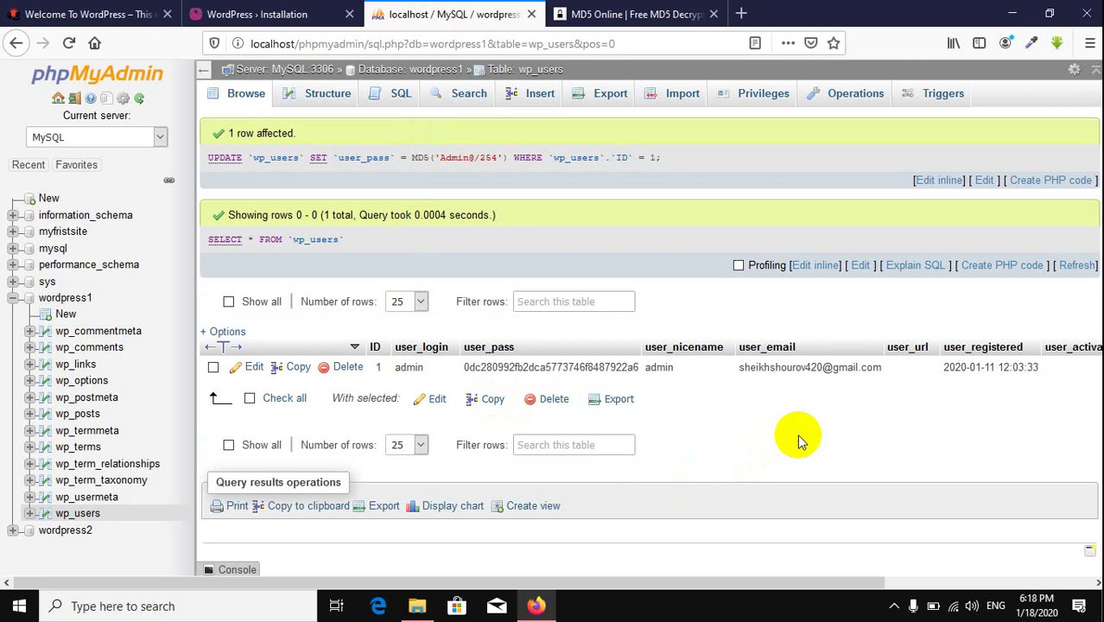
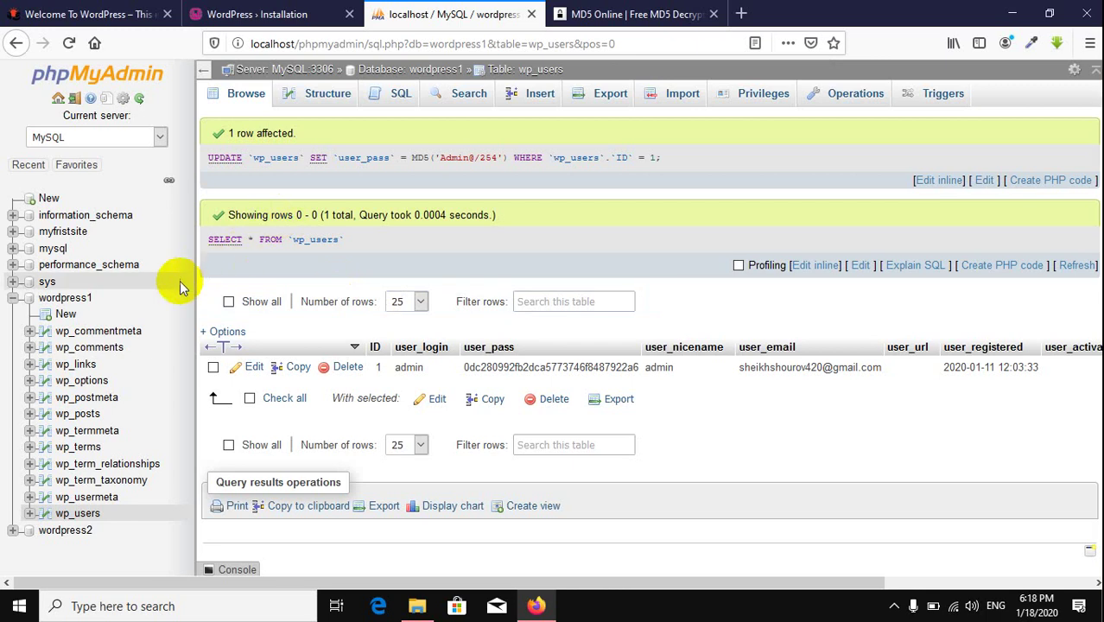
click(72, 298)
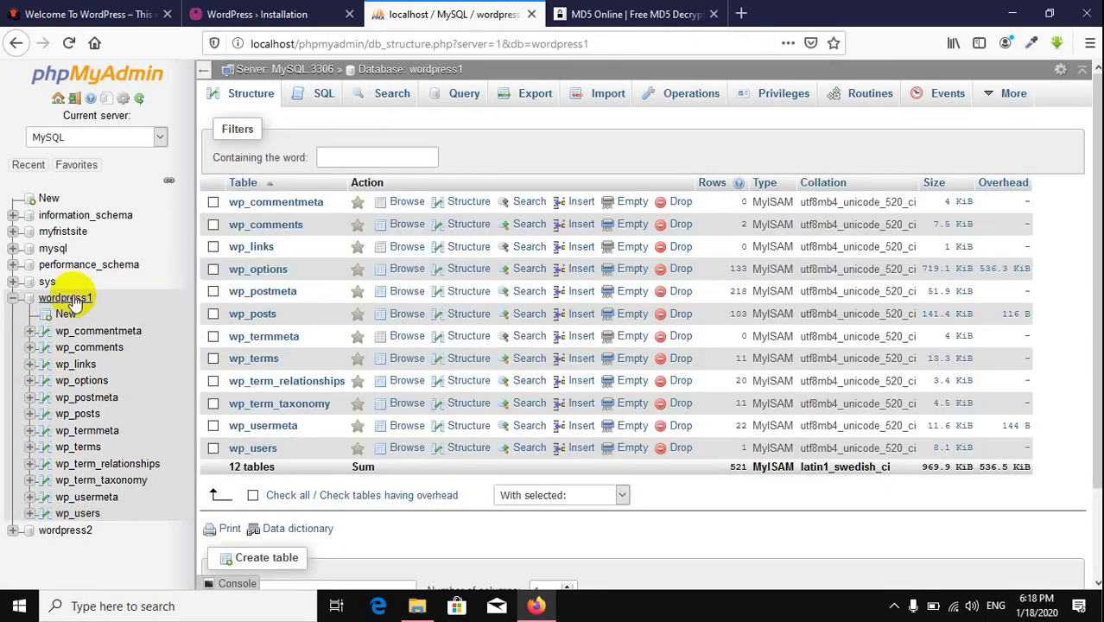
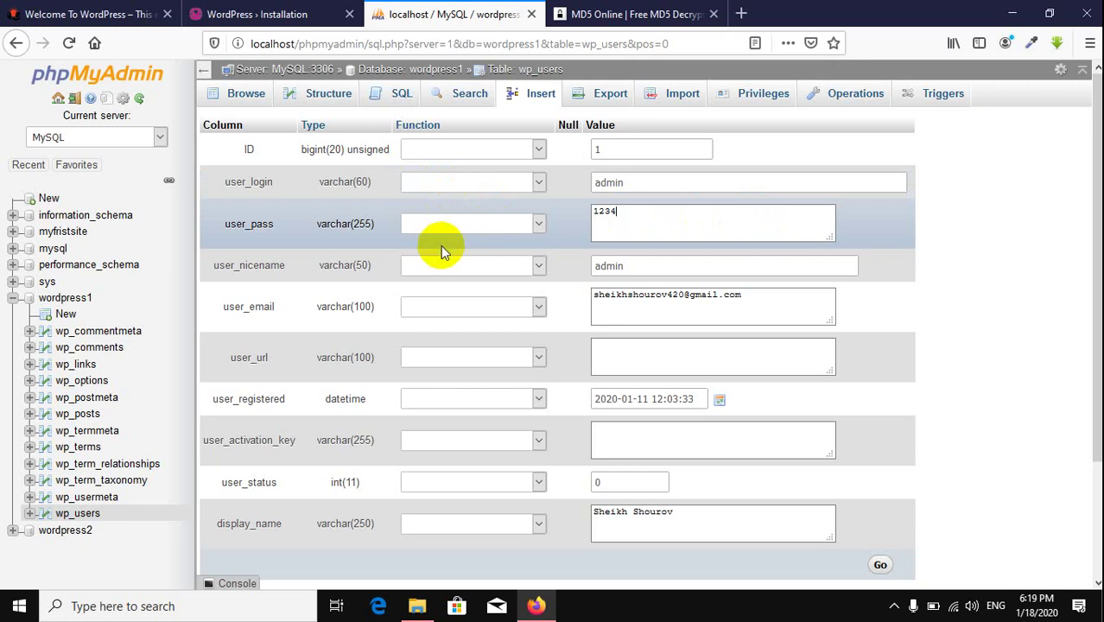
Step: Hash the admin user_pass with MD5 in wp_users, save the row, and return to the installation tab
click(487, 223)
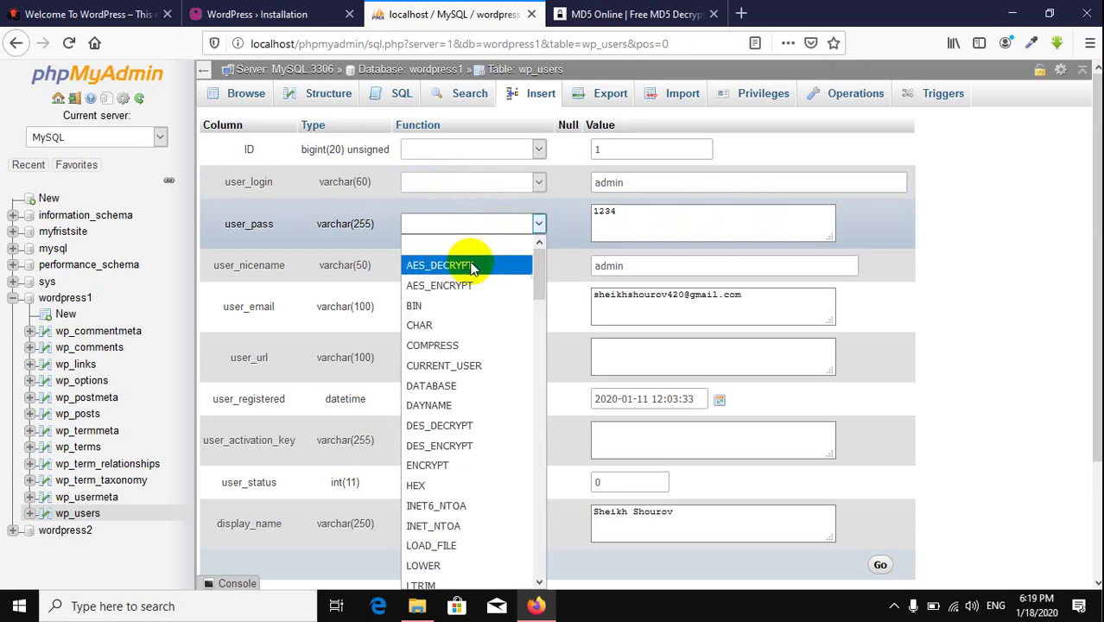
scroll(483, 466, down, 2)
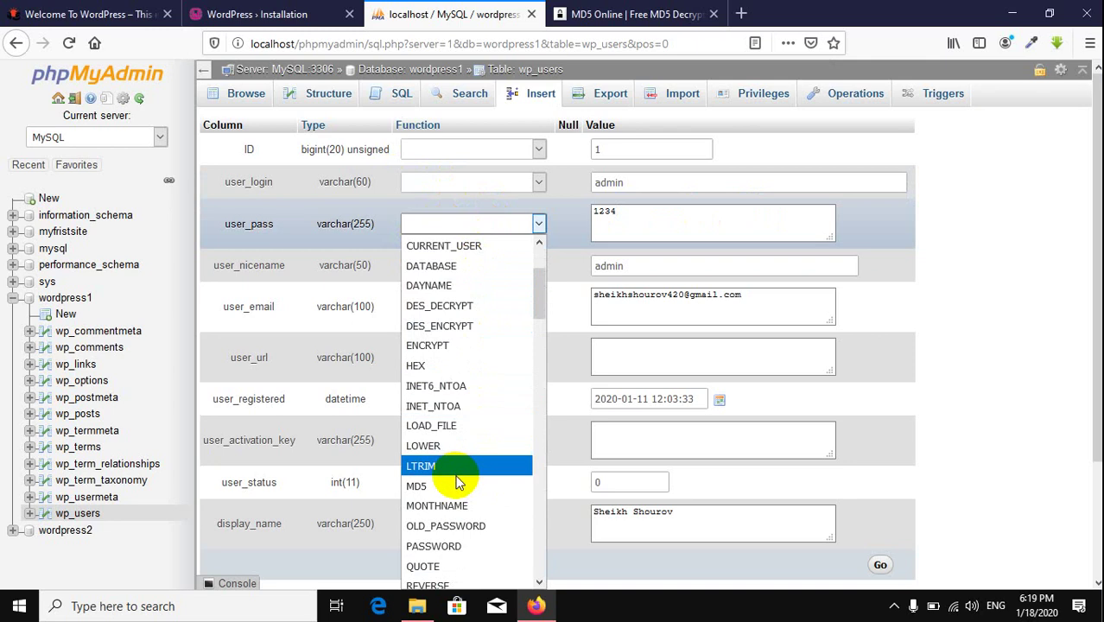
click(456, 486)
scroll(859, 431, down, 3)
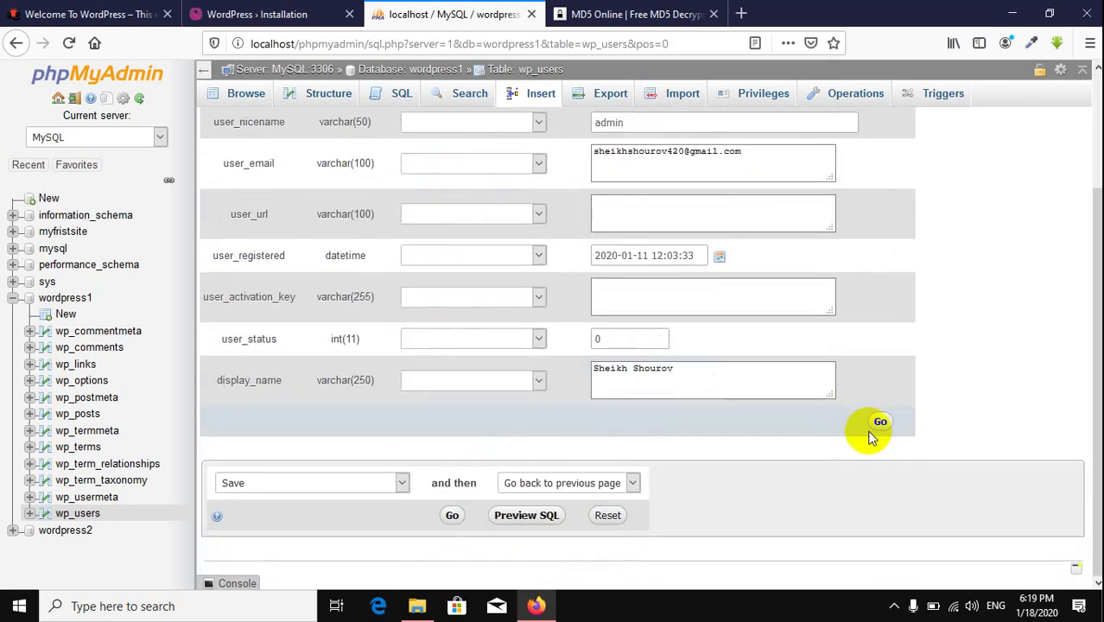
click(876, 425)
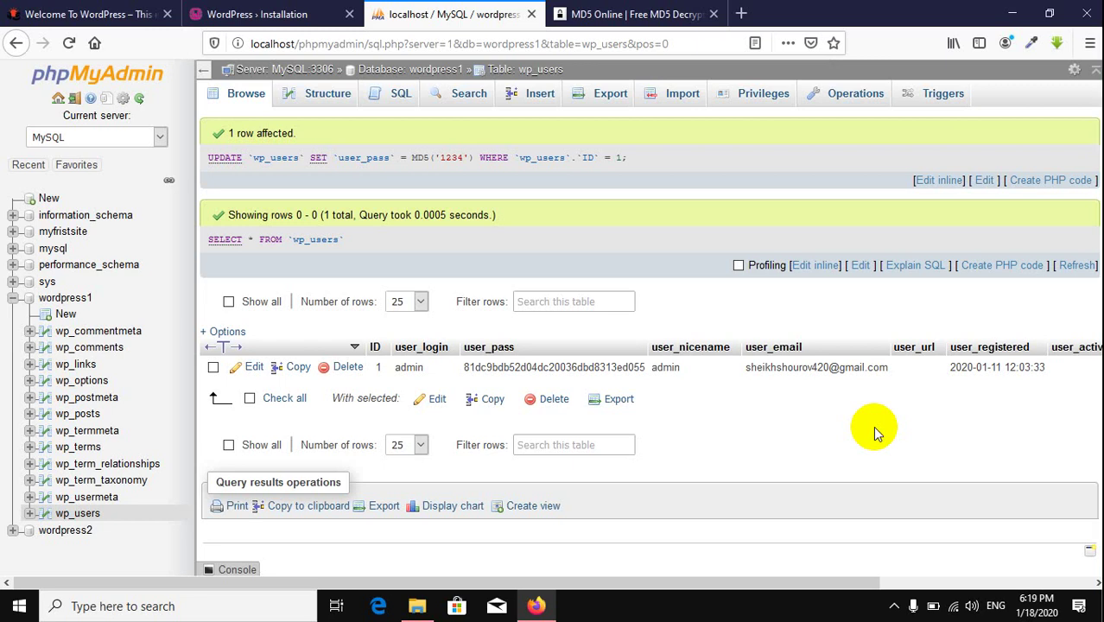
click(291, 20)
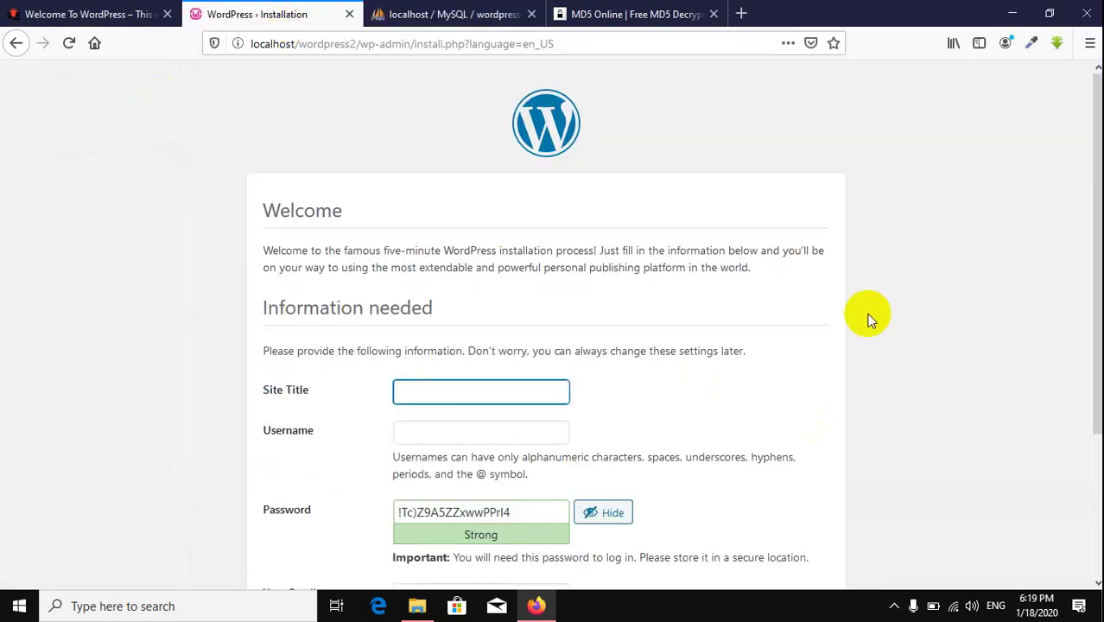
Step: Close the extra tabs and enter site title 'Wordpress2', username 'admin' and the account password
scroll(867, 313, down, 3)
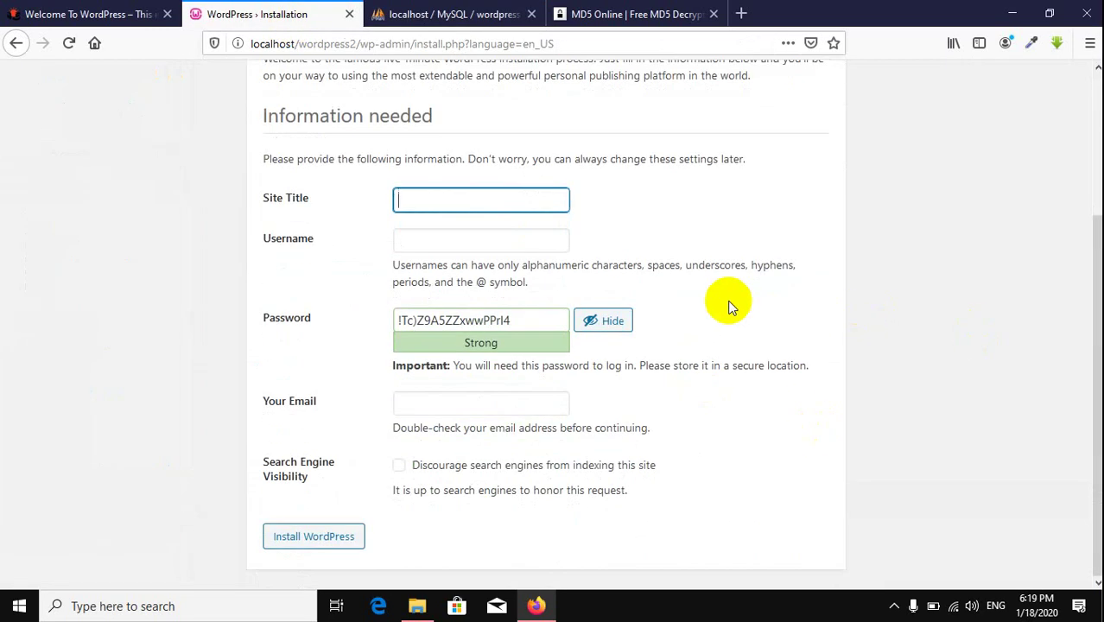
click(529, 14)
click(529, 14)
click(456, 203)
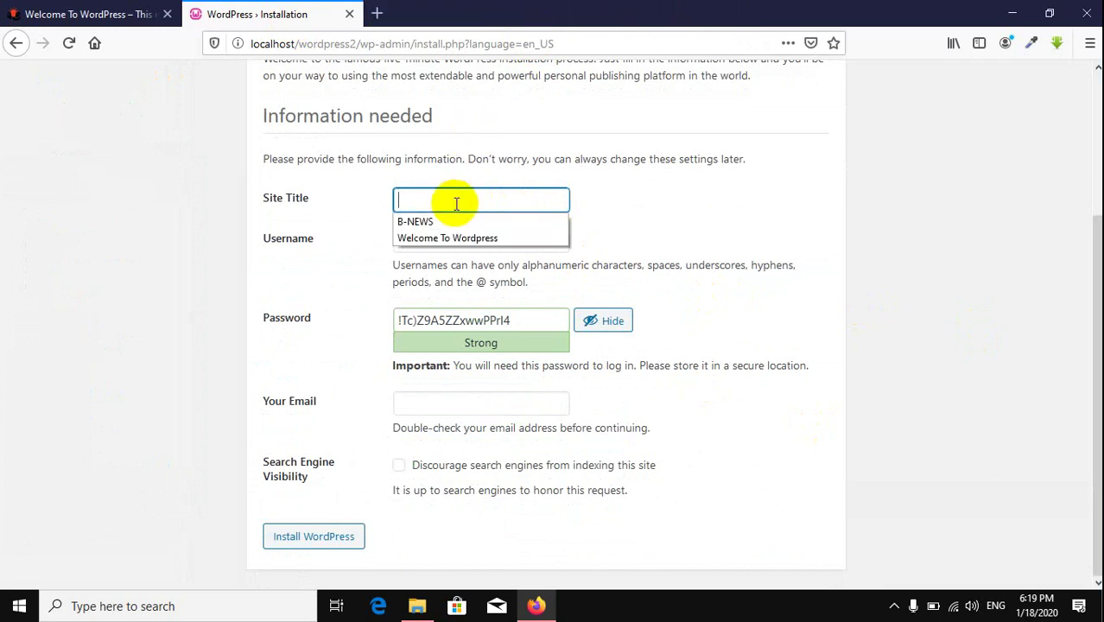
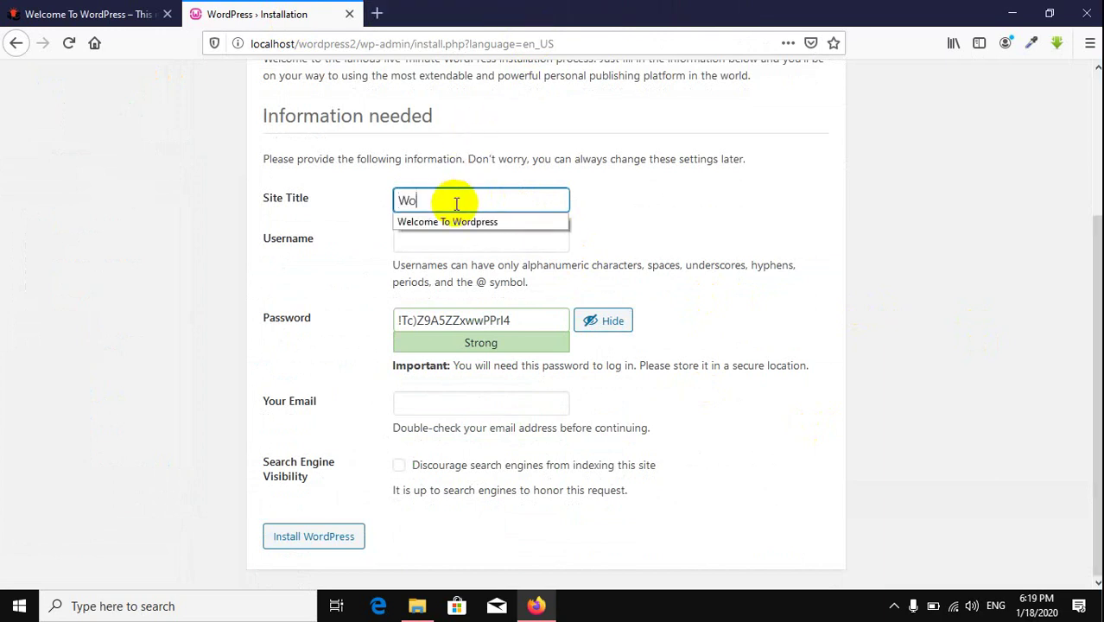
key(Tab)
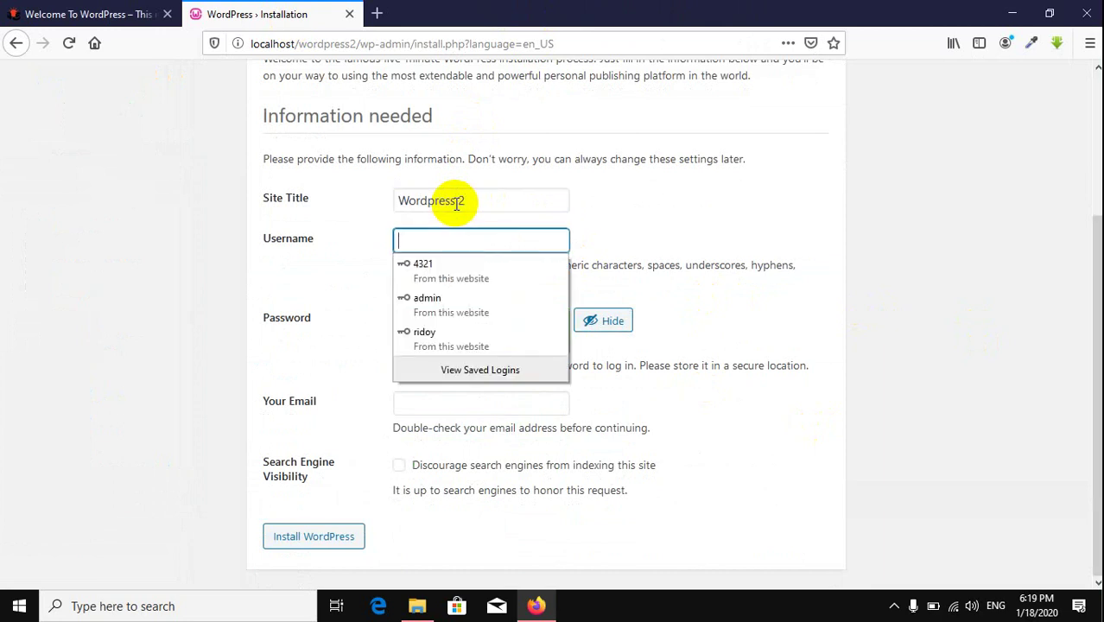
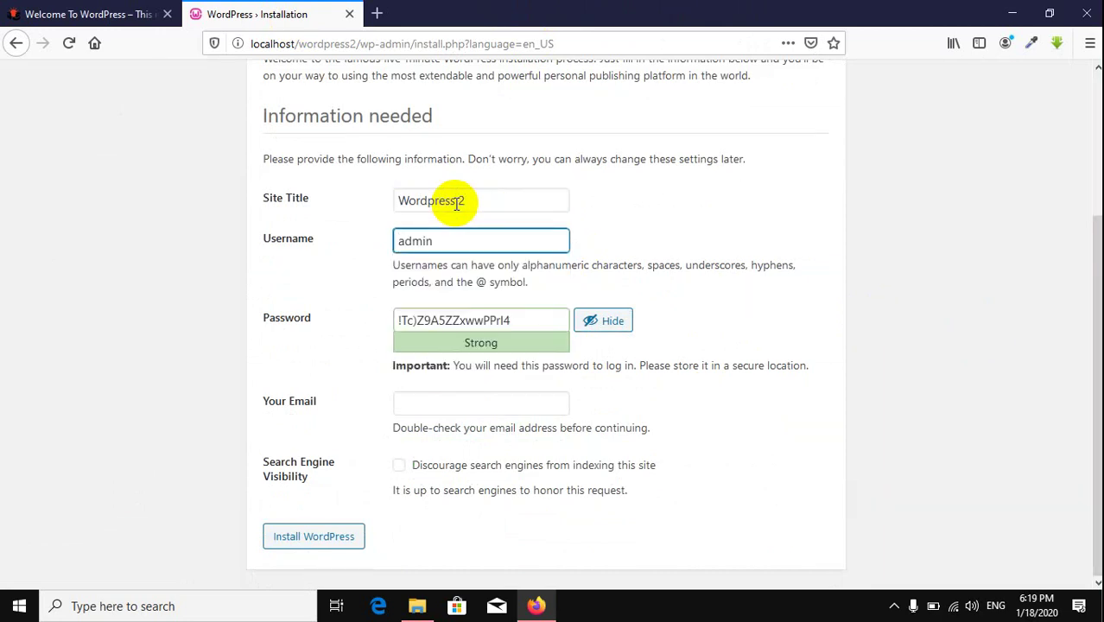
key(Tab)
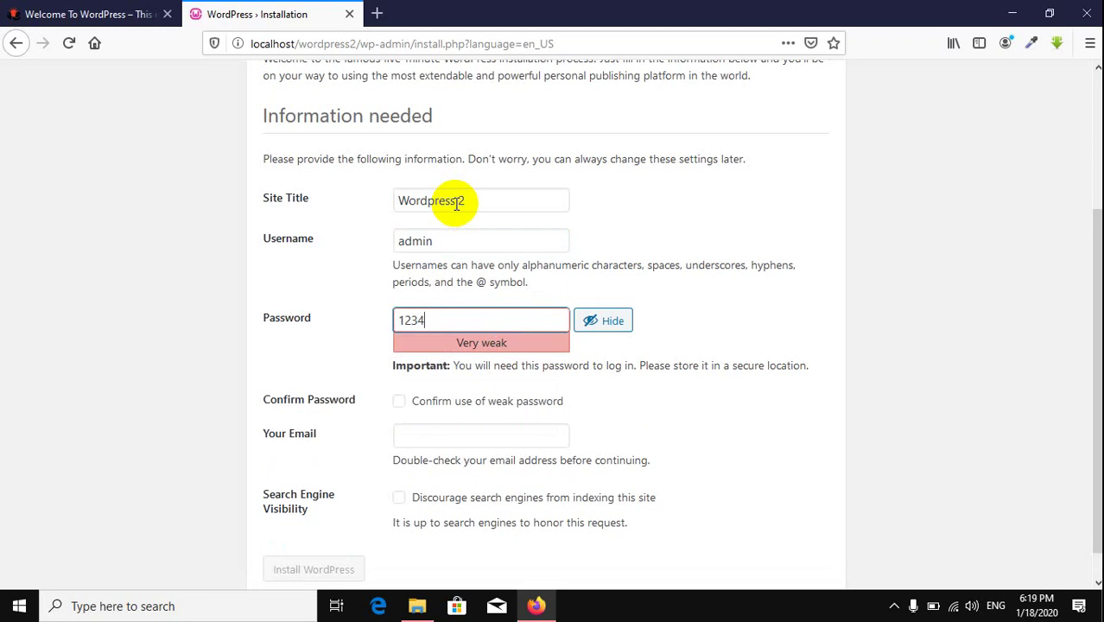
Step: Confirm the weak password, fill in the saved e-mail address, and install WordPress
click(466, 401)
click(455, 435)
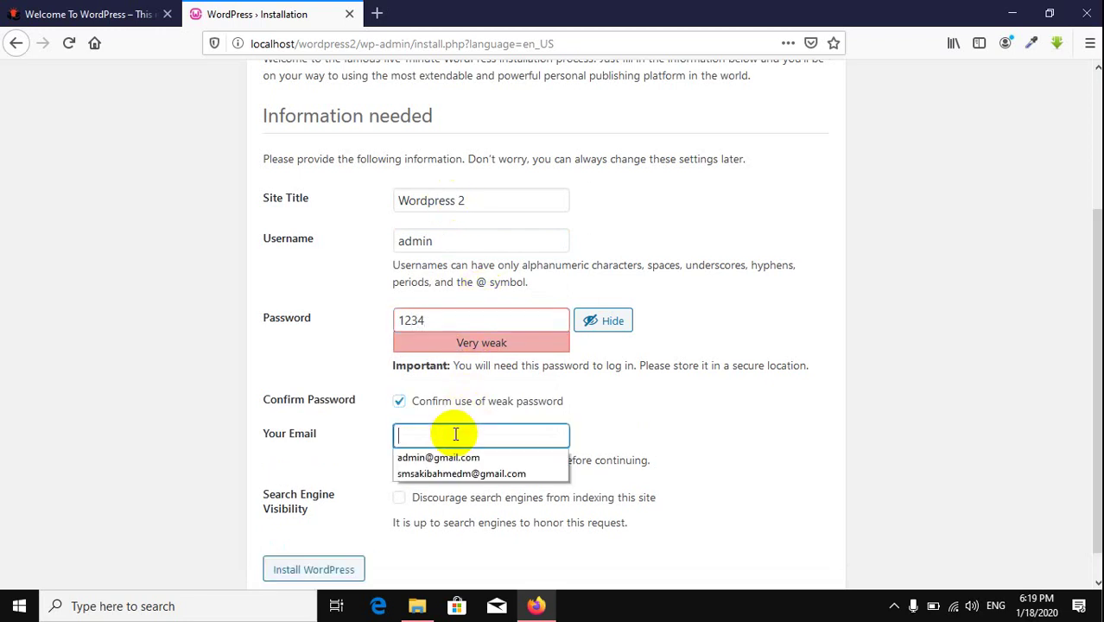
click(494, 457)
scroll(730, 399, down, 1)
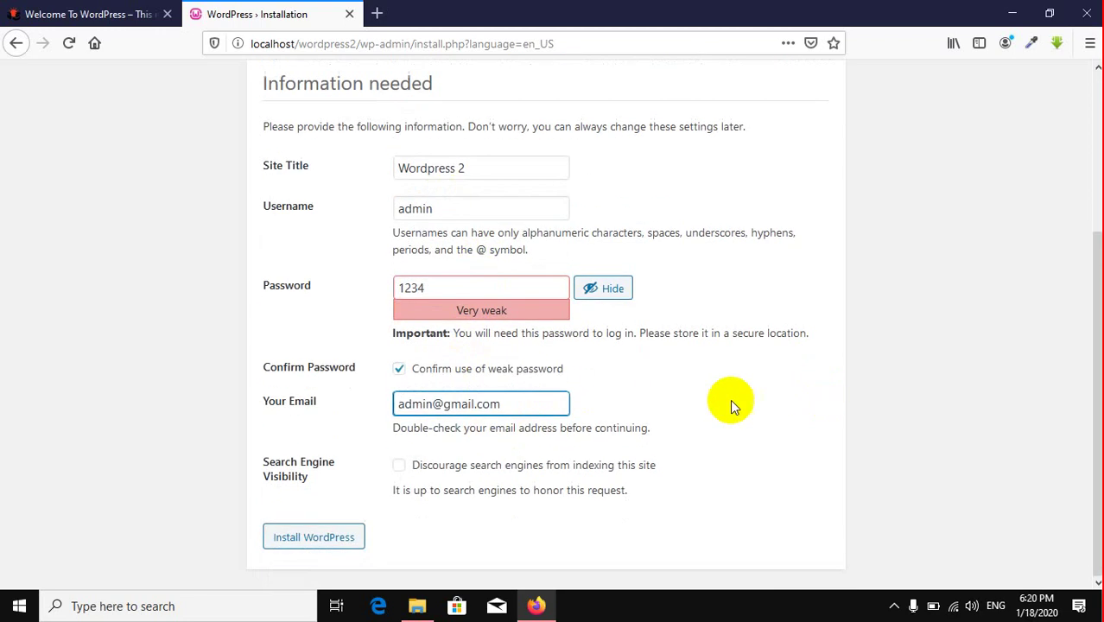
click(306, 537)
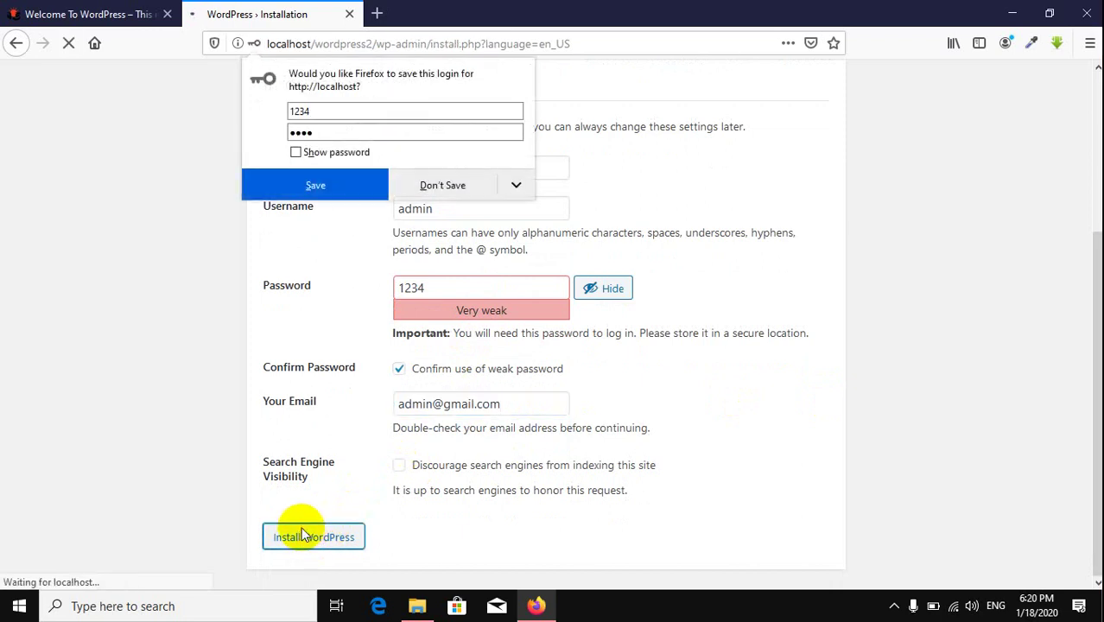
Step: Dismiss the save-login prompt, close the old Welcome page, go to login, and open a blank tab
click(447, 190)
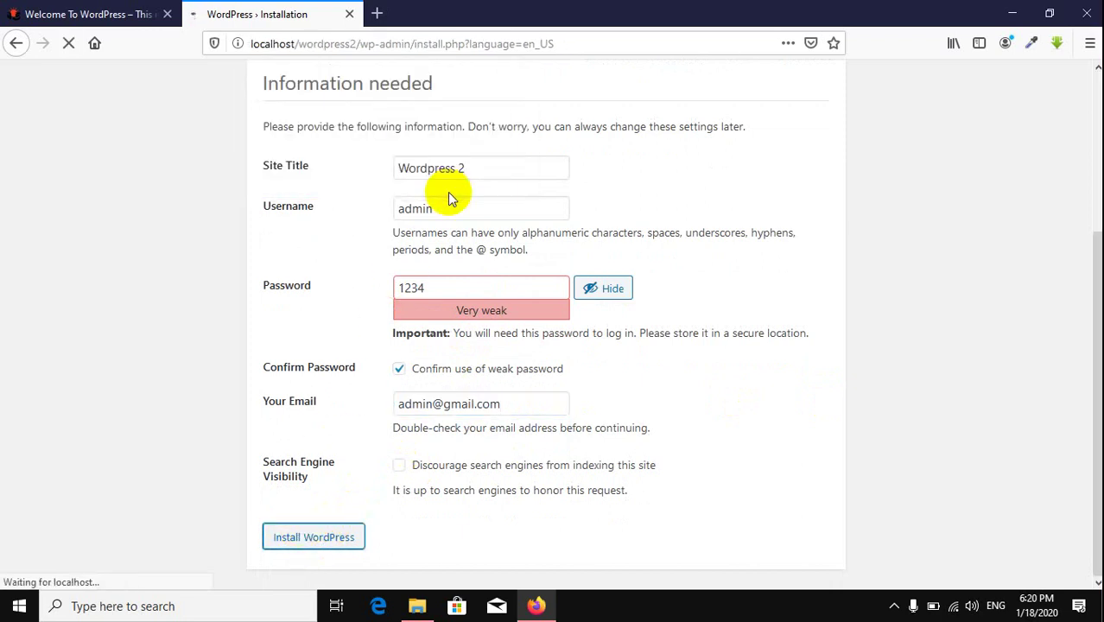
click(167, 13)
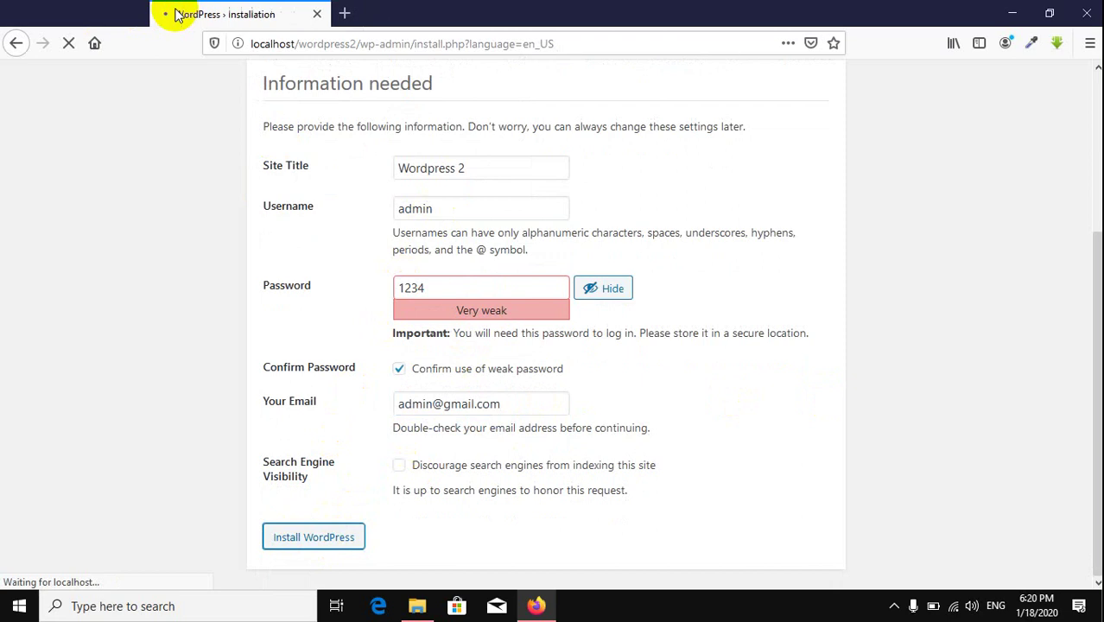
click(294, 386)
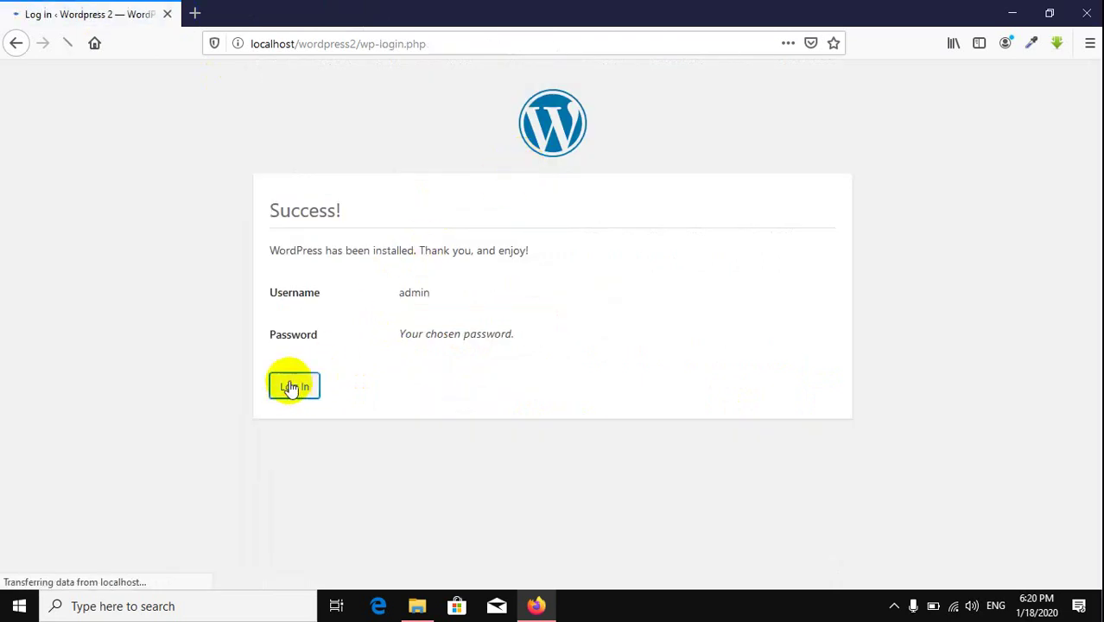
click(195, 13)
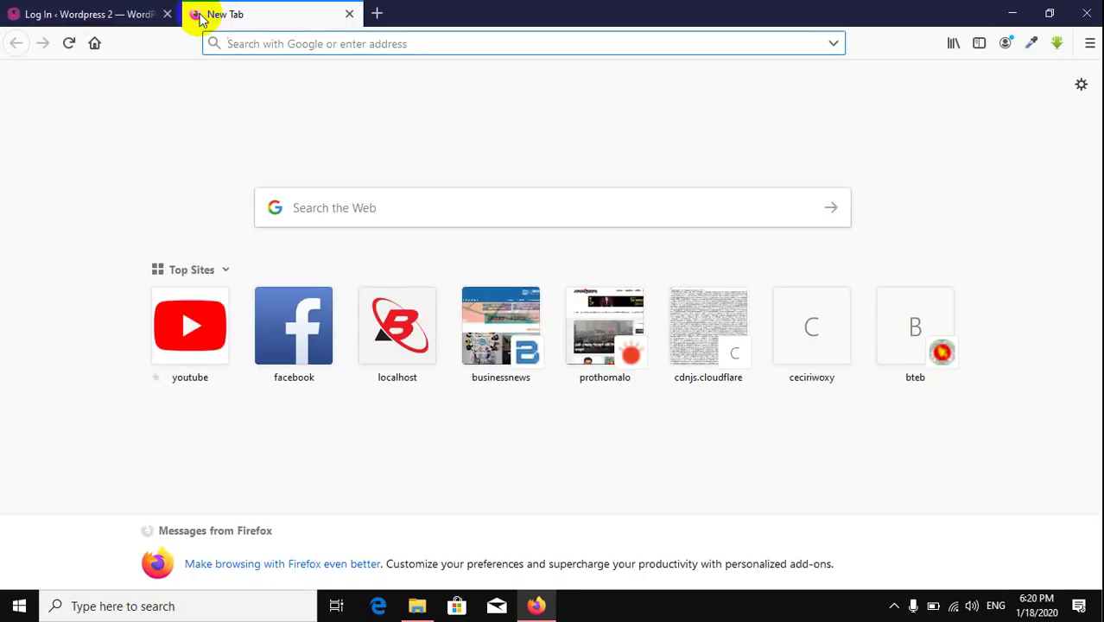
Step: Load localhost/phpmyadmin and browse wordpress1, then wordpress2 to see its twelve wp2_ tables
text(localhost/)
key(Right)
text(p)
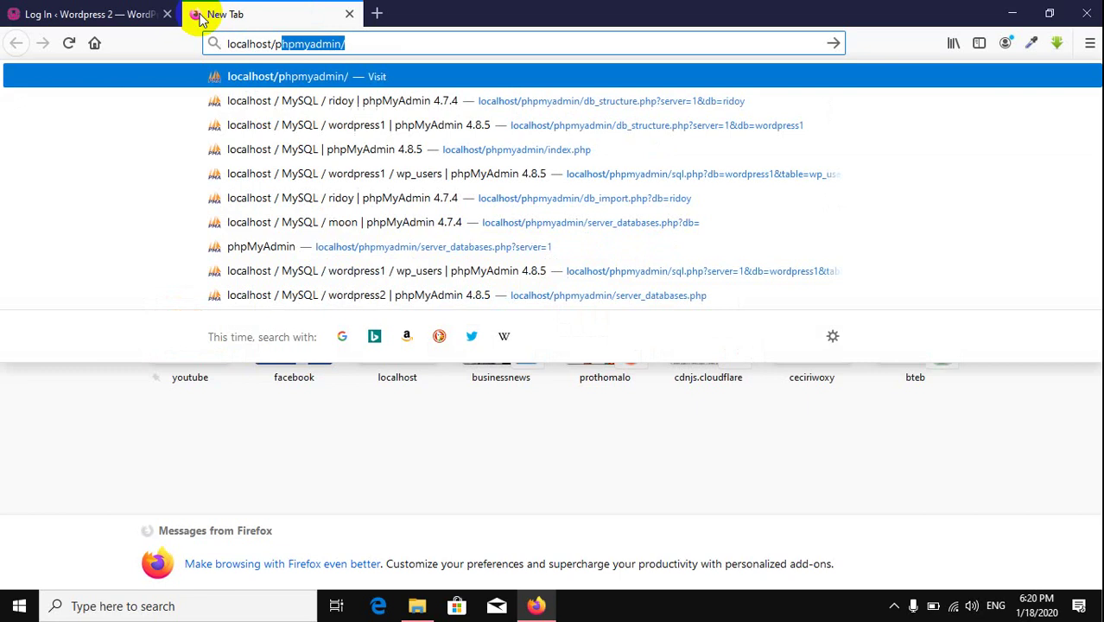
key(Return)
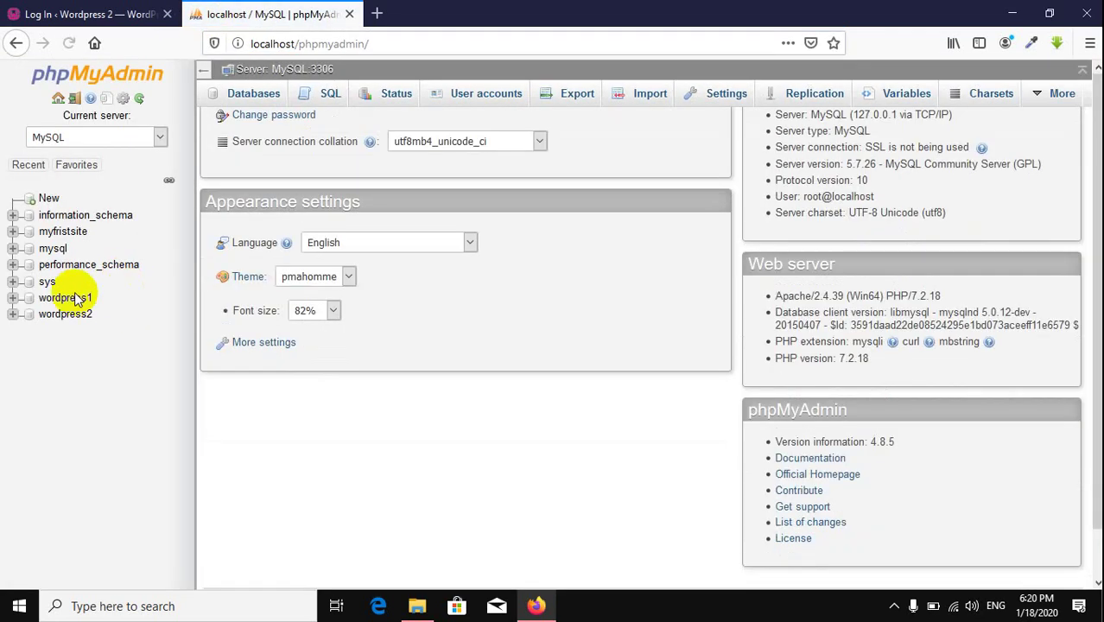
click(60, 302)
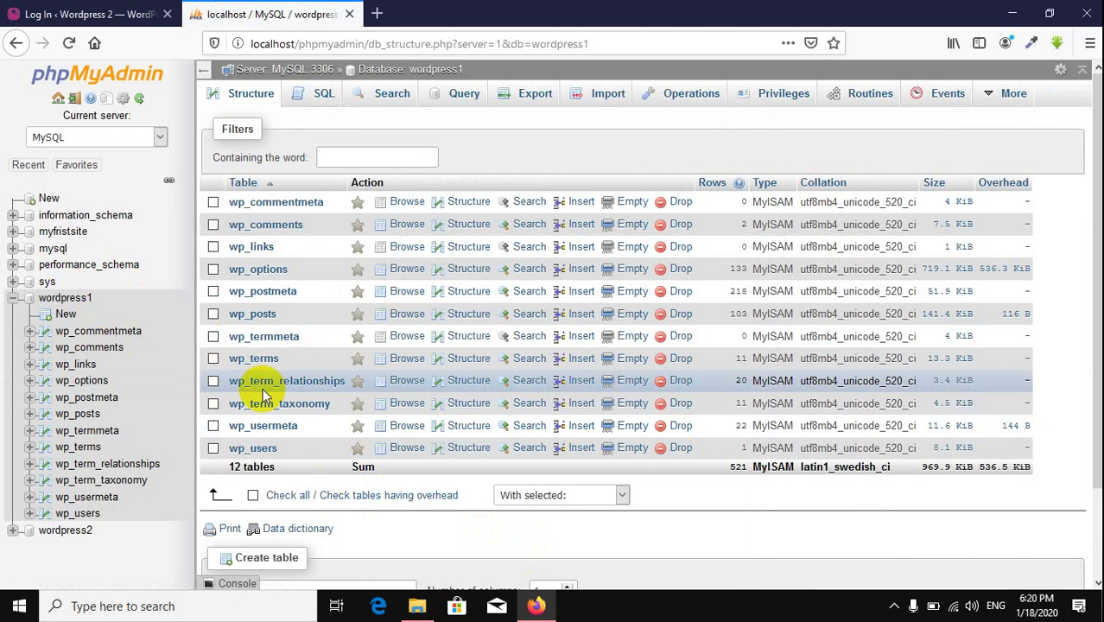
click(86, 532)
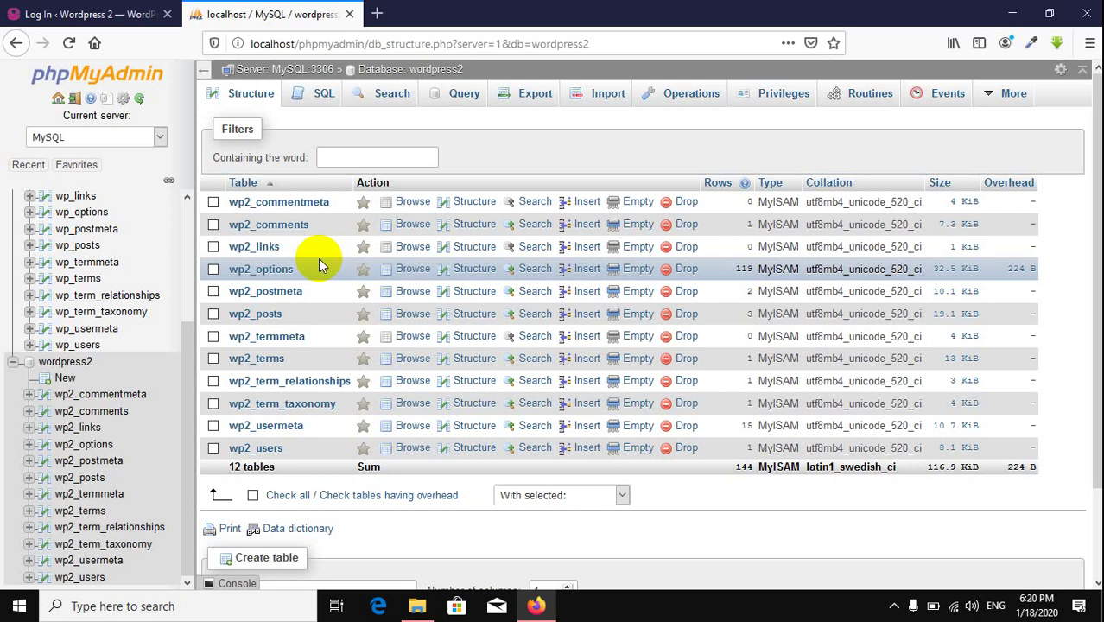
Step: Close phpMyAdmin, log in as admin with the saved credentials, and go to Appearance › Themes
click(351, 16)
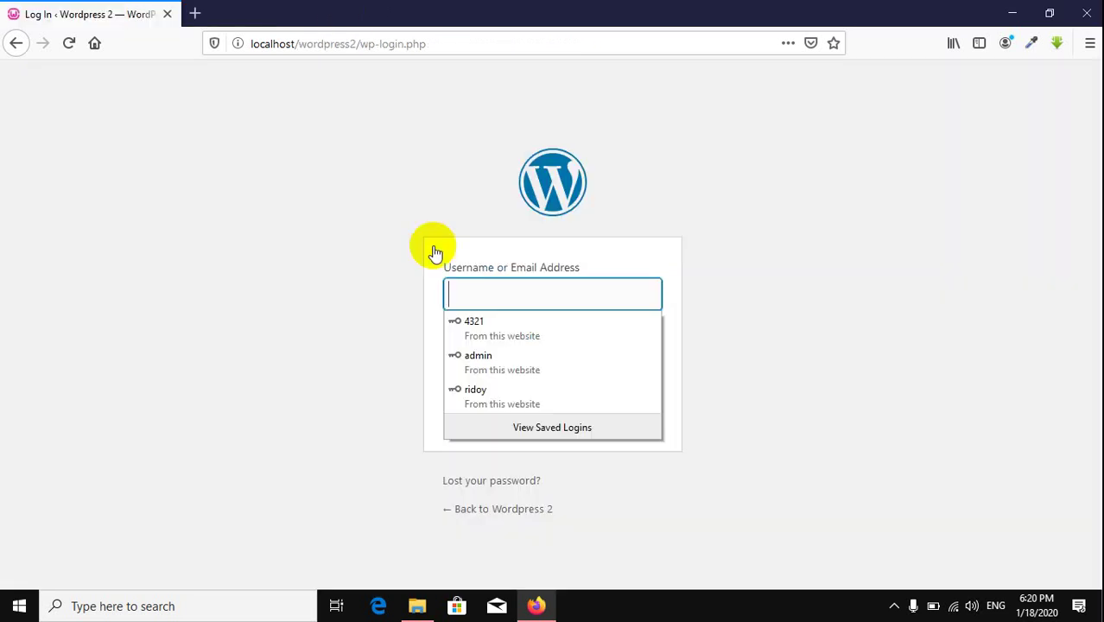
click(491, 356)
click(625, 405)
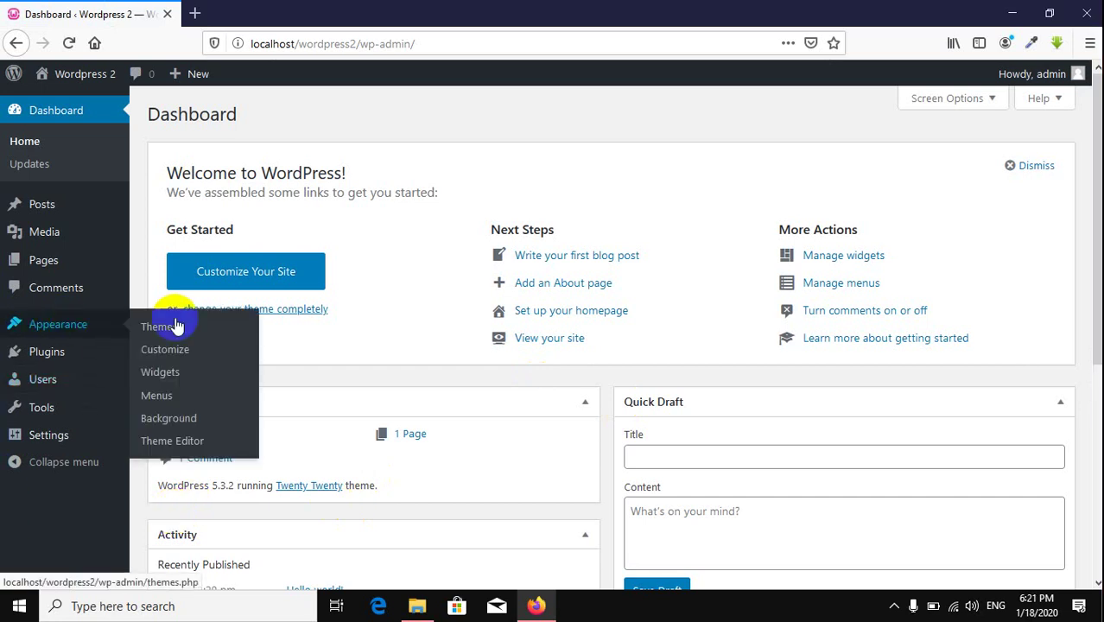
click(164, 329)
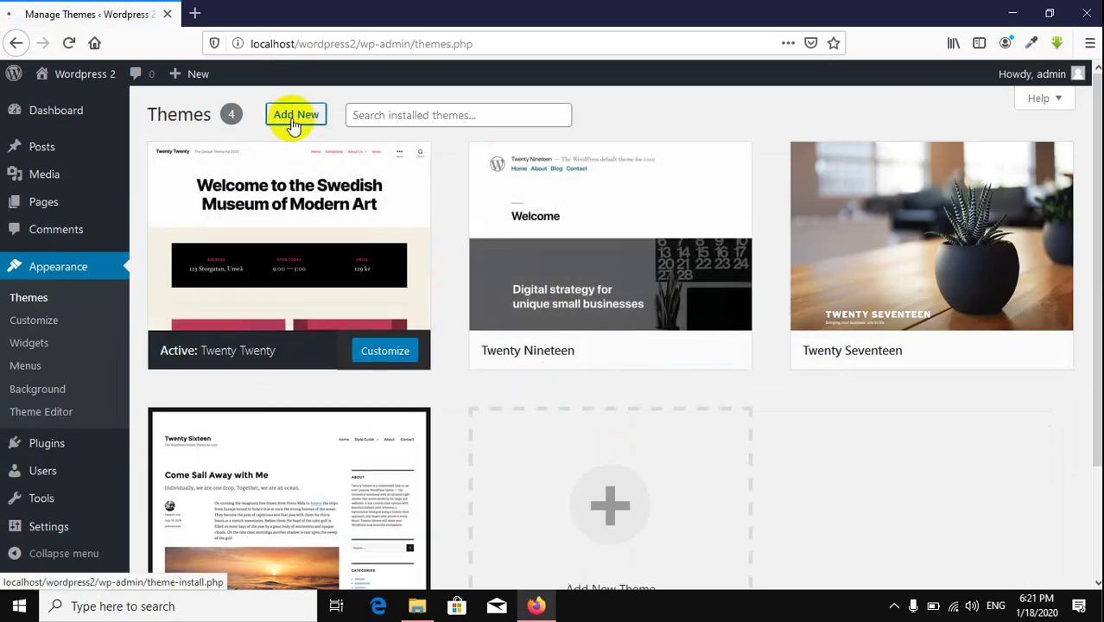
click(293, 117)
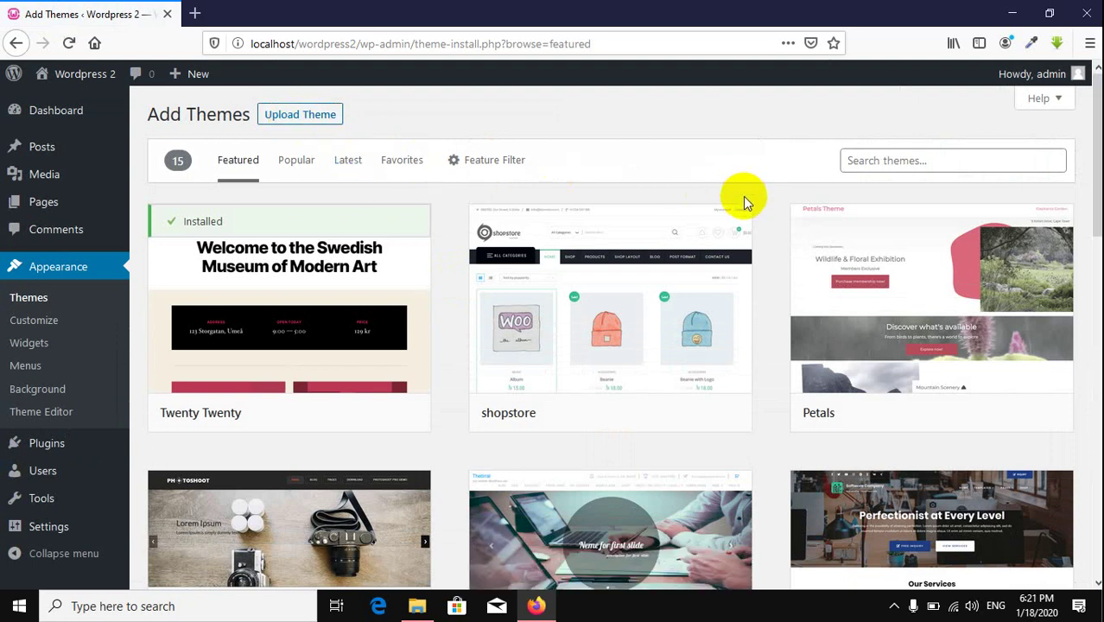
scroll(807, 173, down, 5)
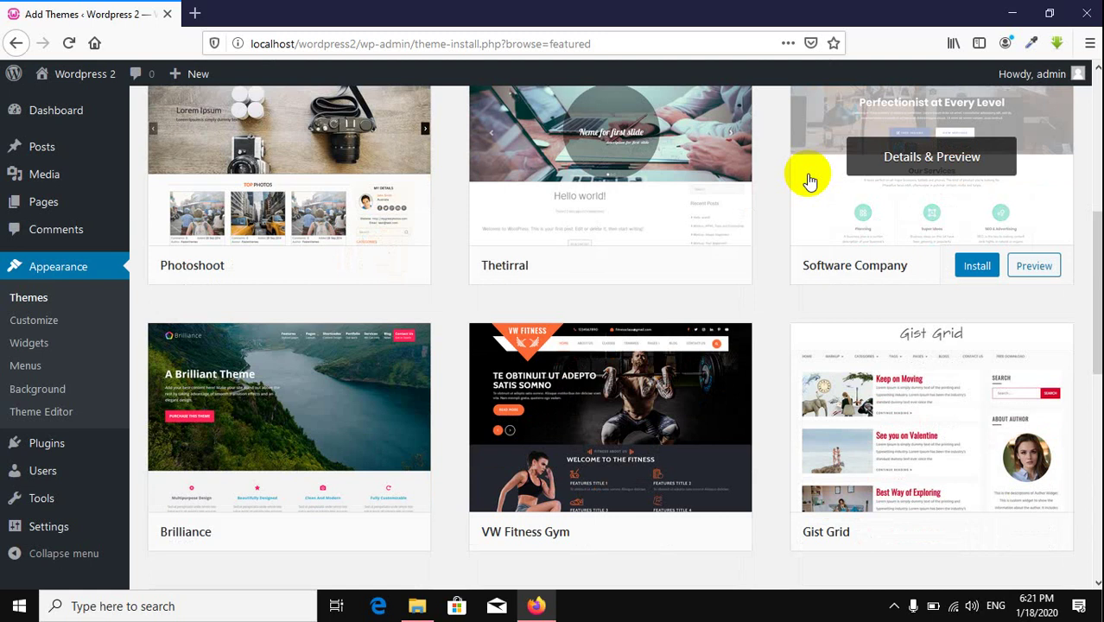
scroll(808, 178, down, 3)
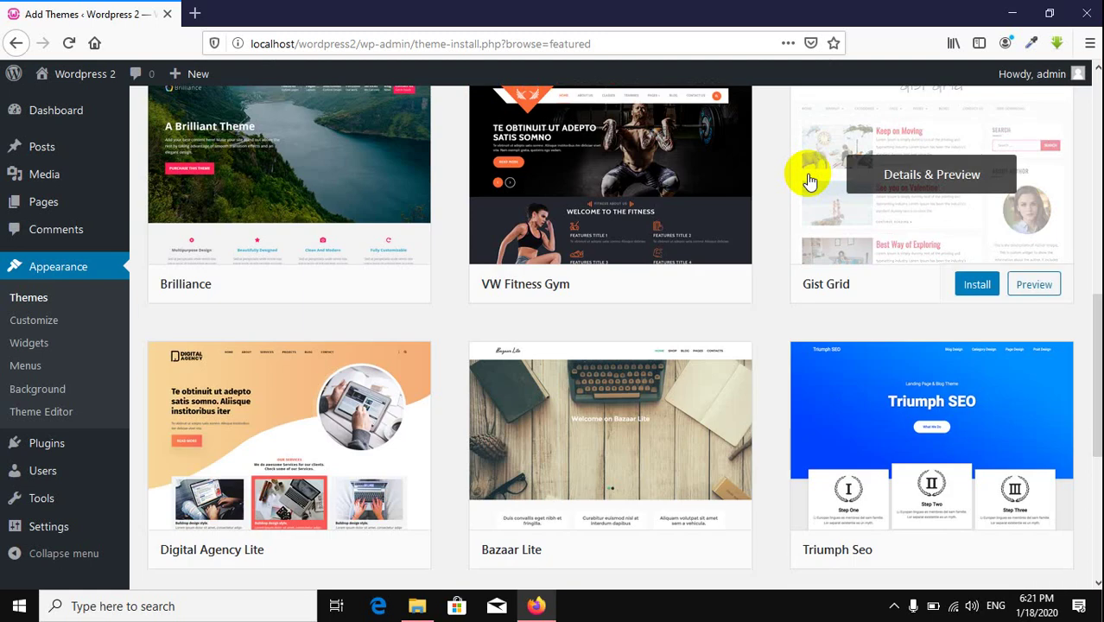
scroll(808, 178, down, 4)
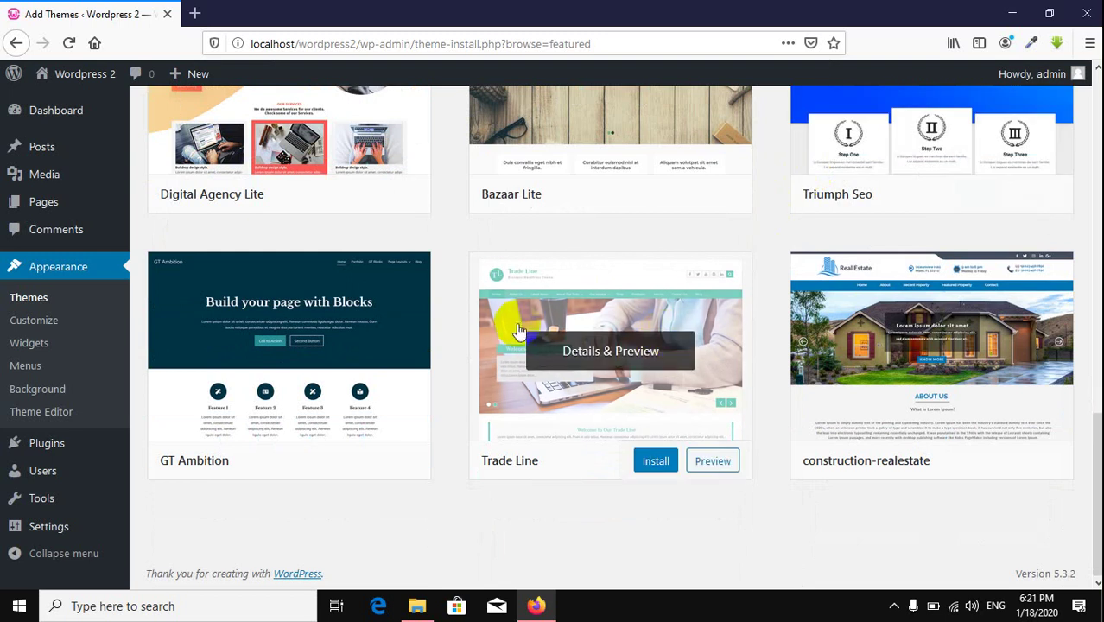
scroll(663, 342, up, 10)
scroll(664, 342, up, 1)
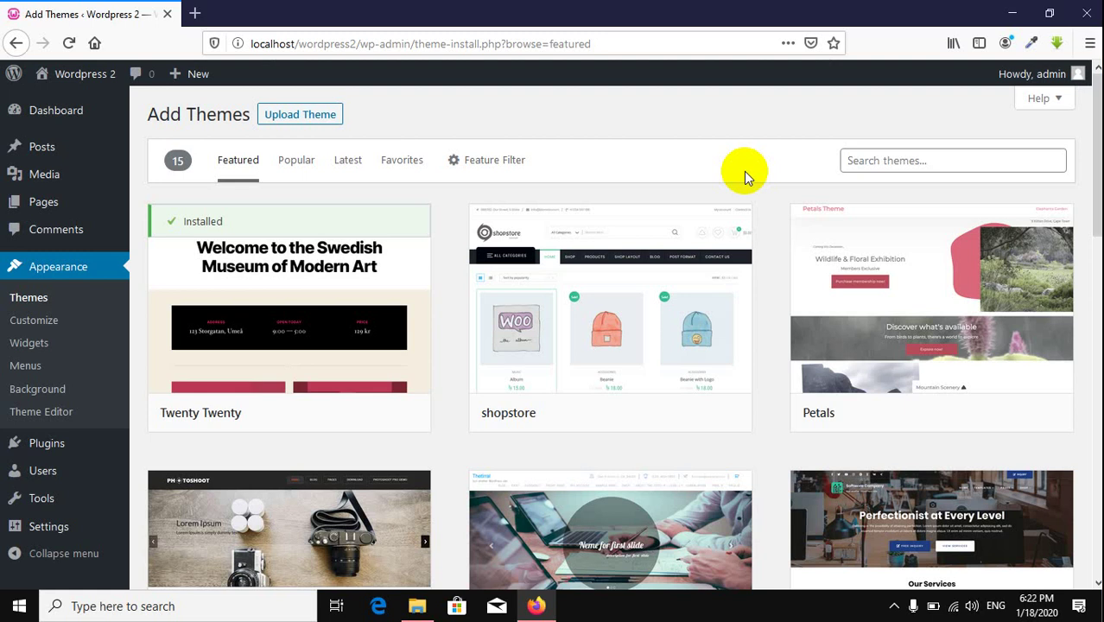
click(867, 164)
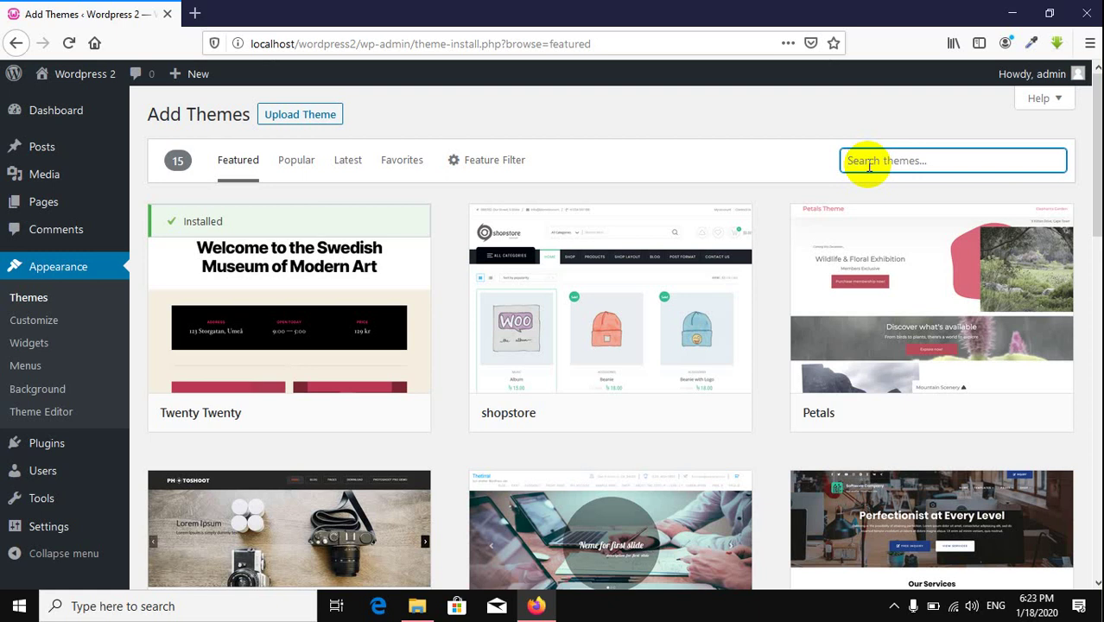
Step: In a new tab, go to google.com and search for 'translate'
click(194, 13)
text(tr)
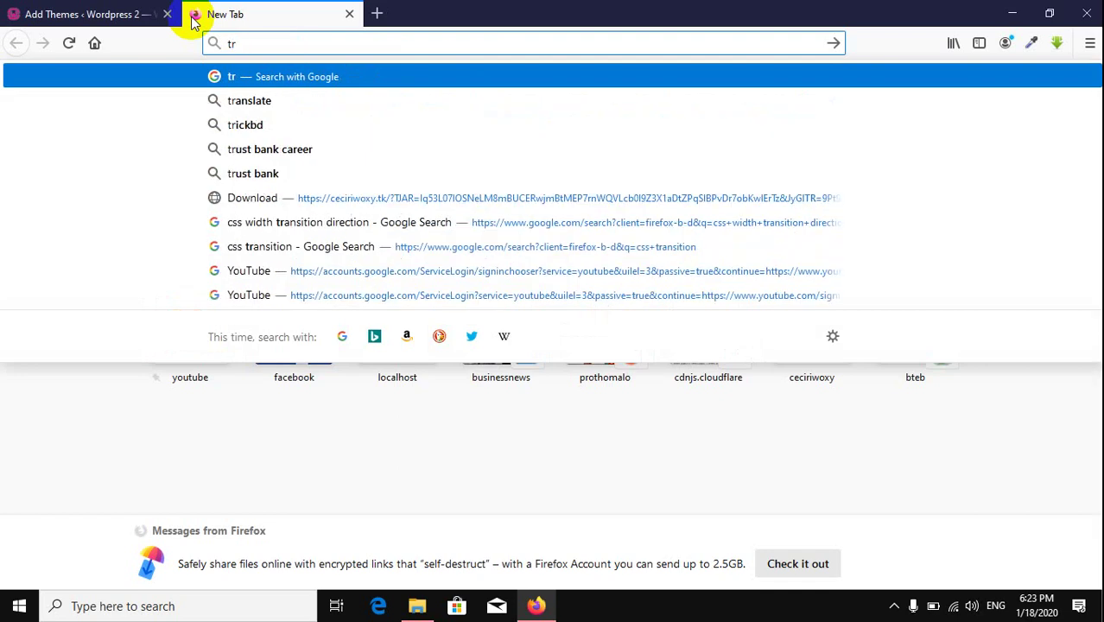
key(Return)
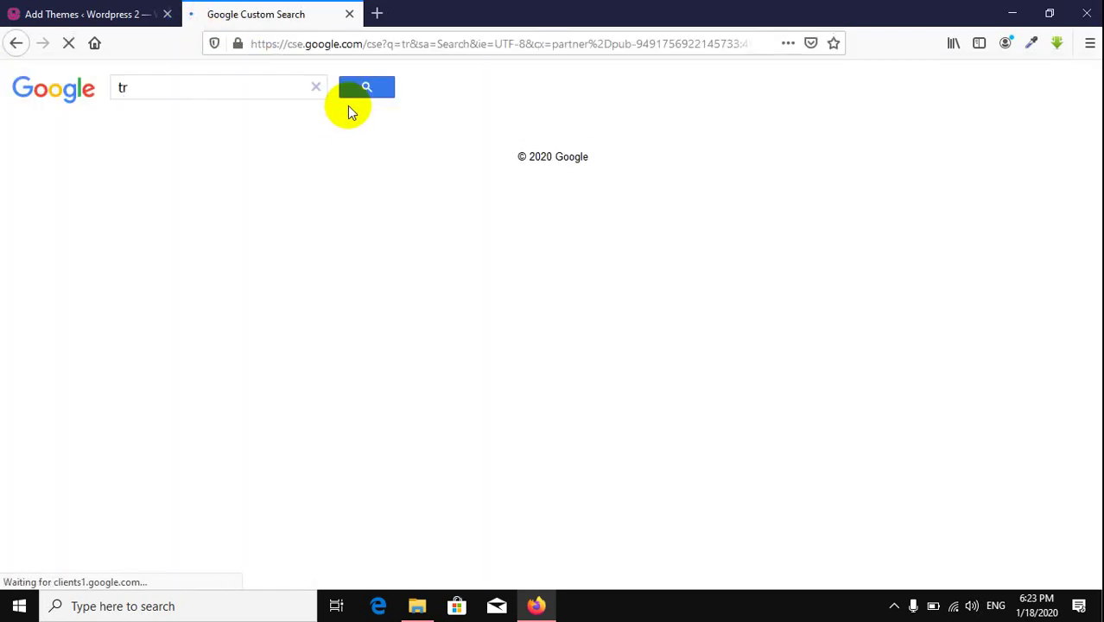
click(378, 44)
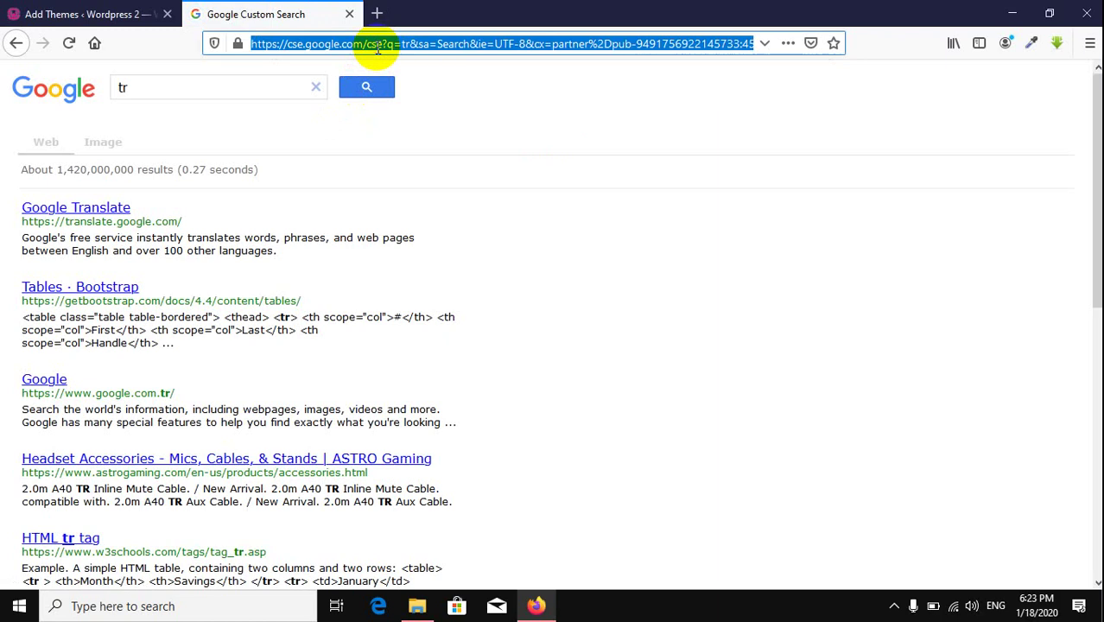
text(google.com/)
key(Return)
text(tr)
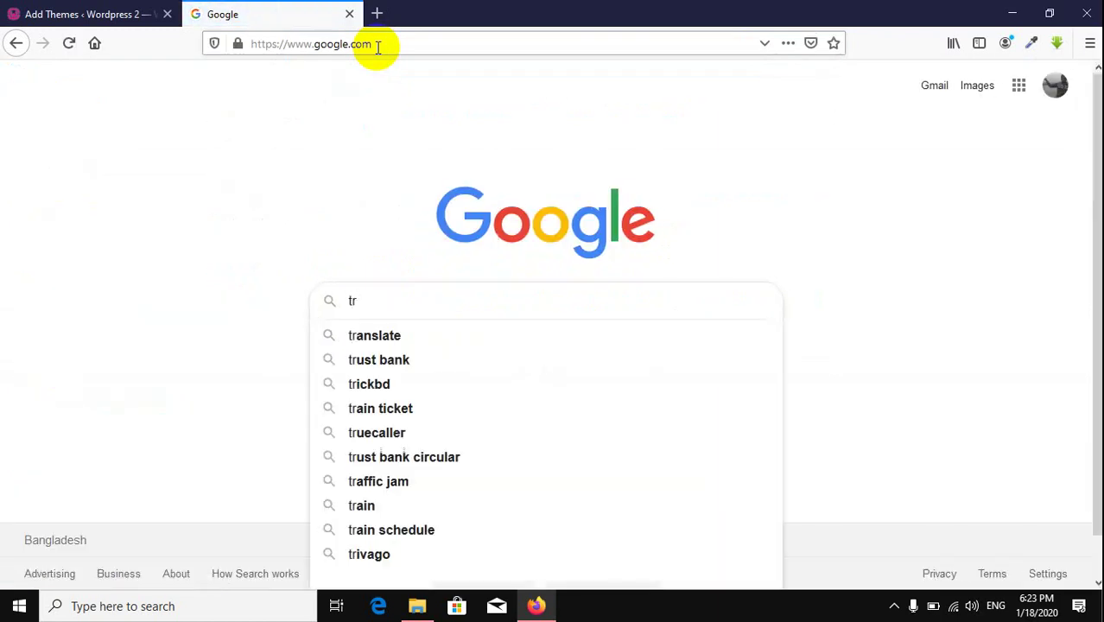
key(Down)
key(Return)
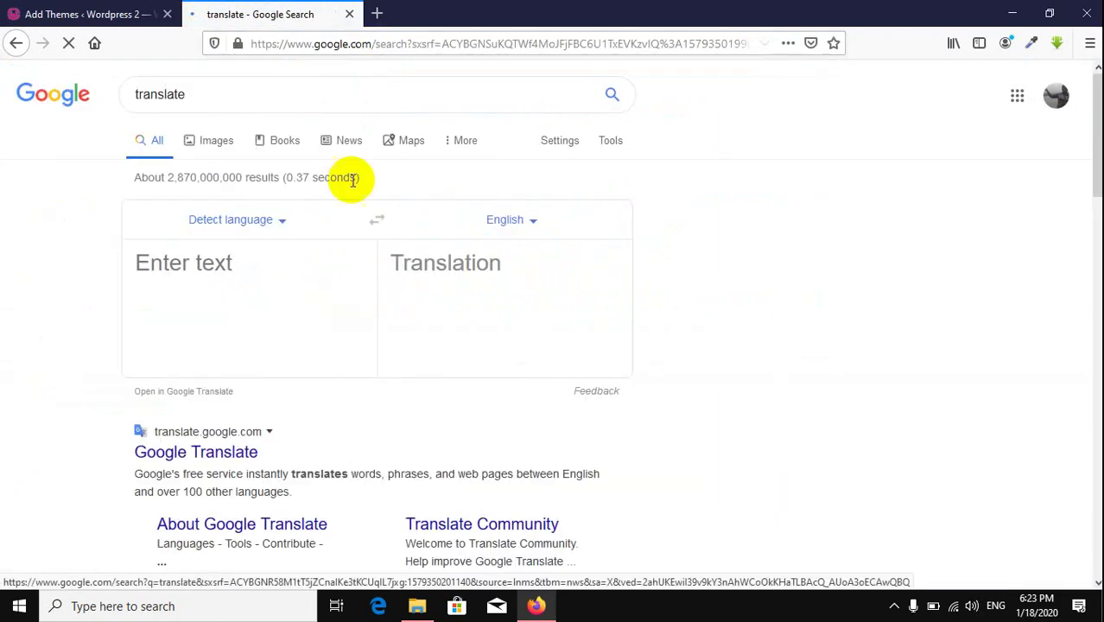
Step: Translate 'portfolio' into Bangla and expand the full list of its meanings
click(510, 226)
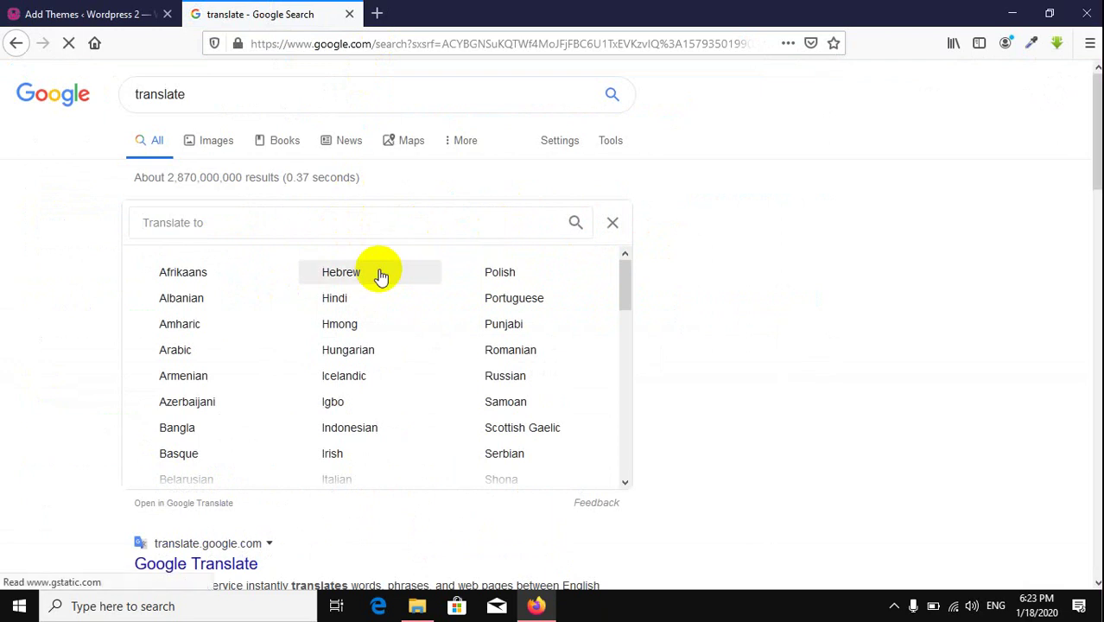
text(ba)
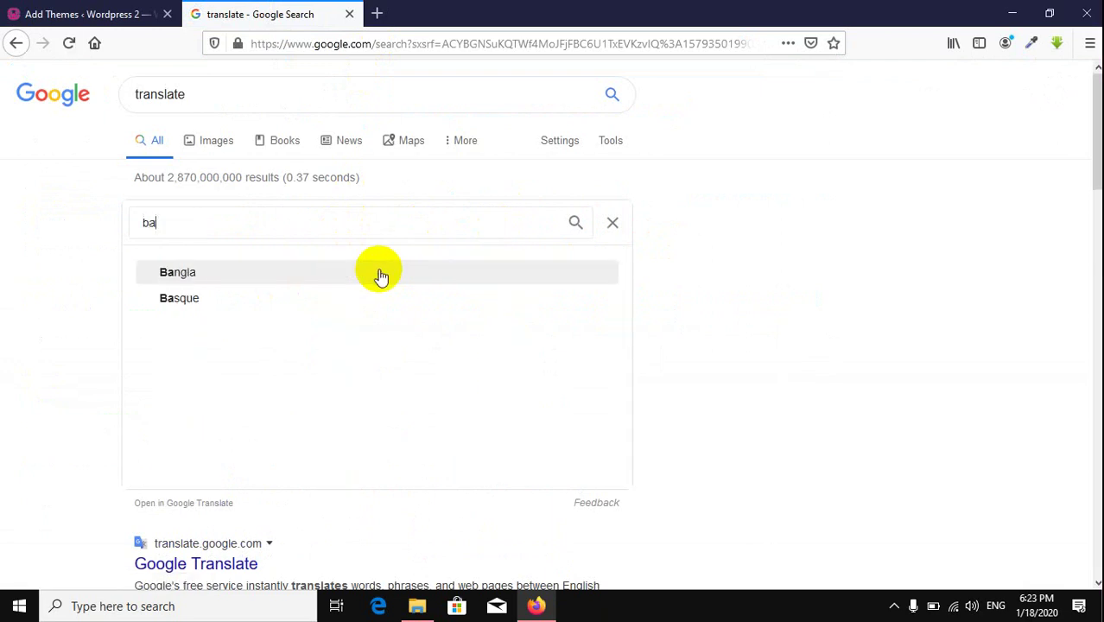
click(286, 271)
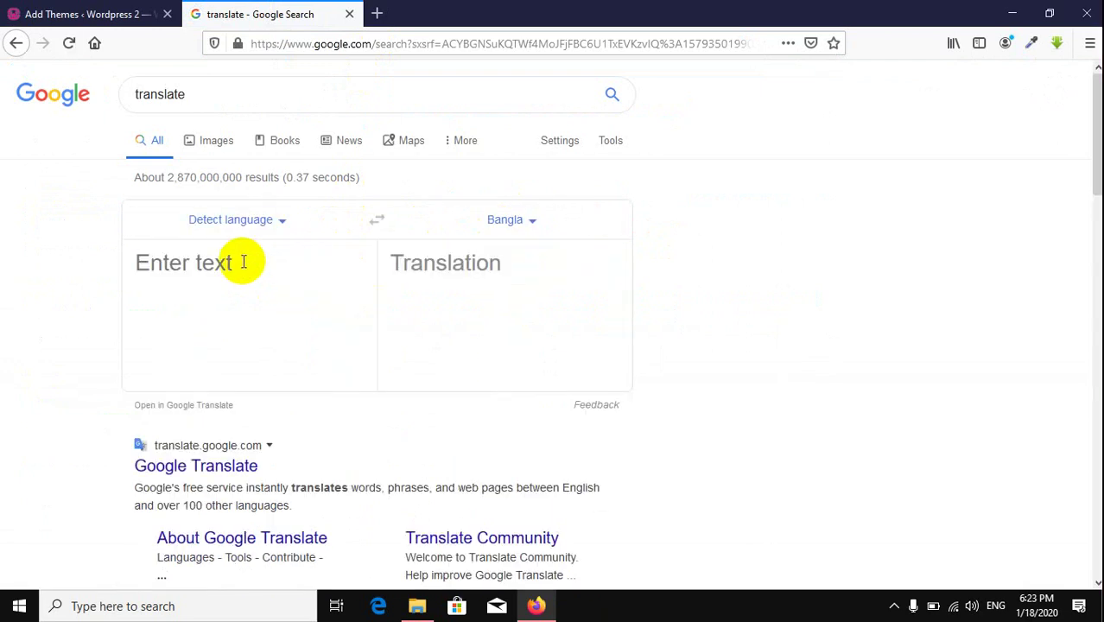
text(portfolio)
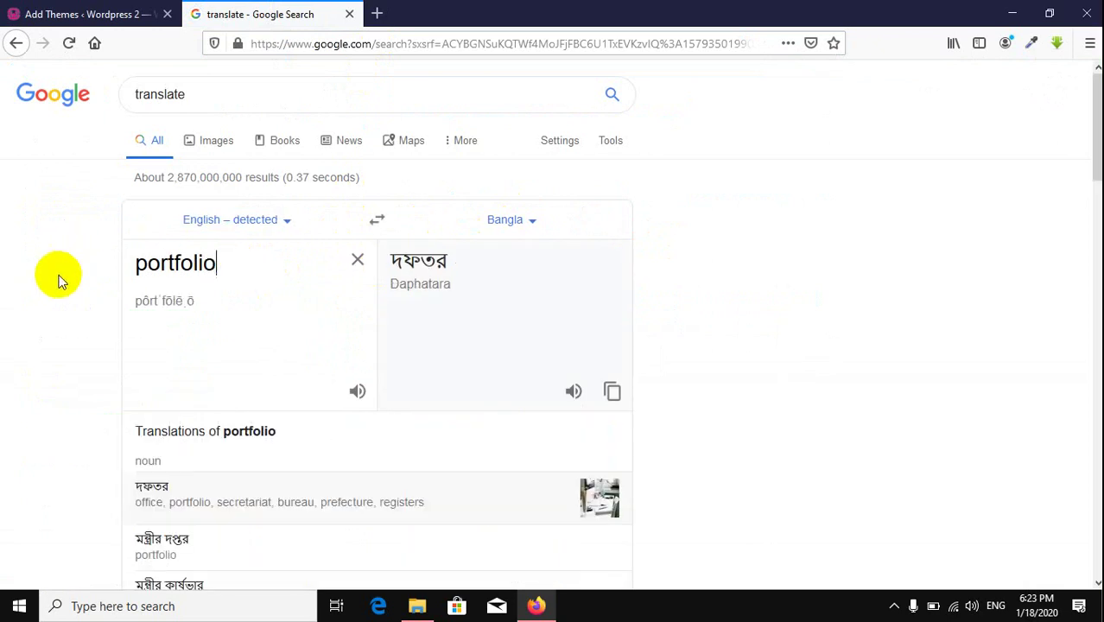
scroll(59, 276, down, 3)
scroll(59, 277, up, 2)
scroll(59, 276, down, 3)
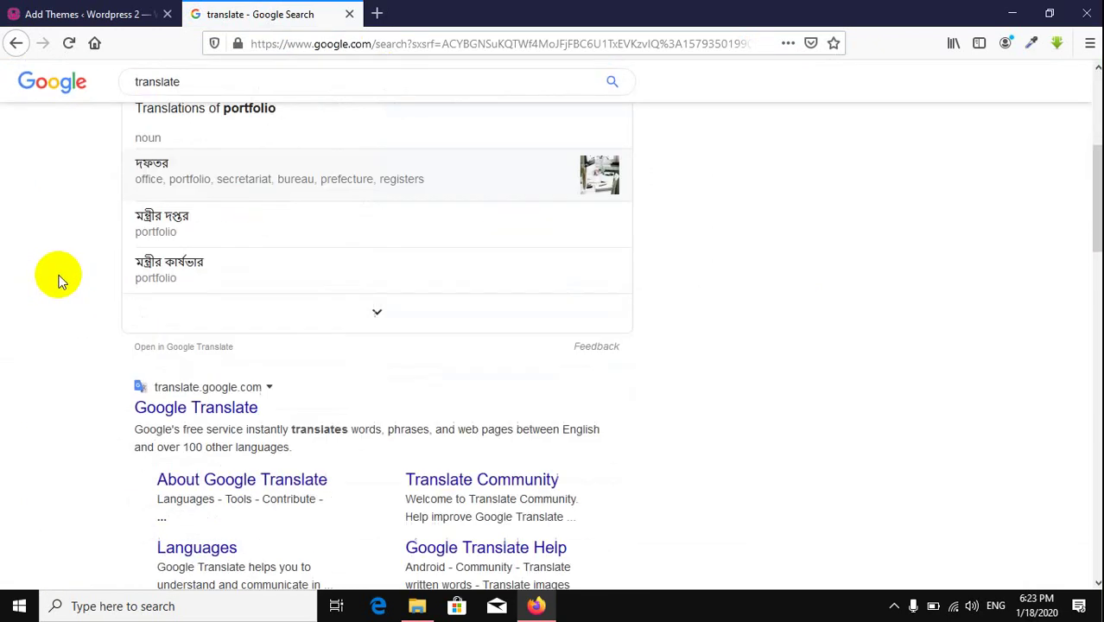
click(378, 311)
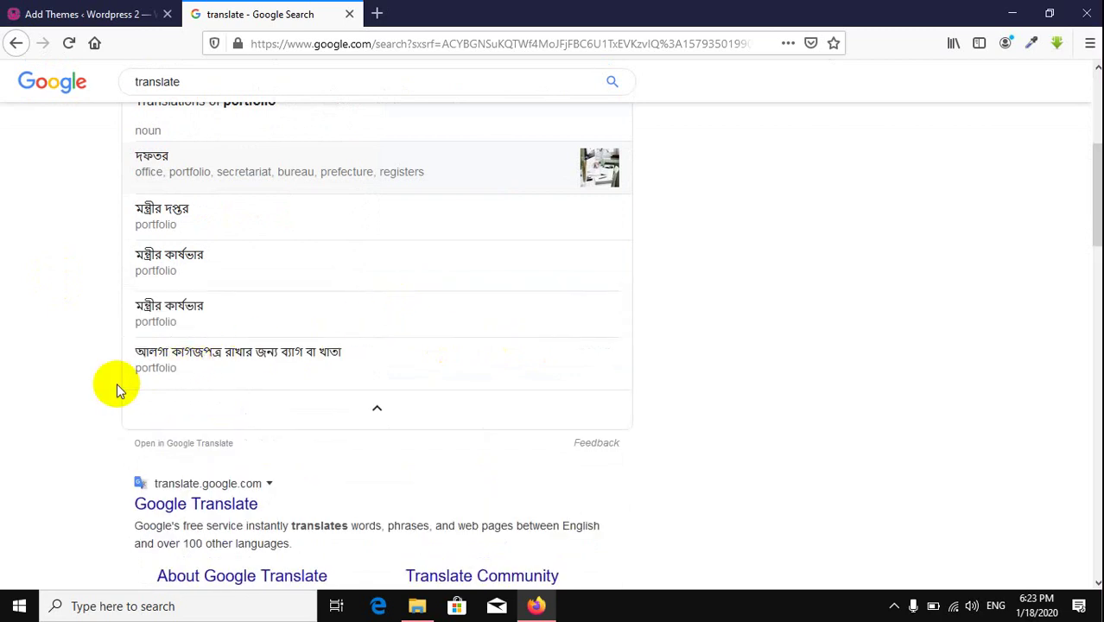
scroll(116, 382, up, 2)
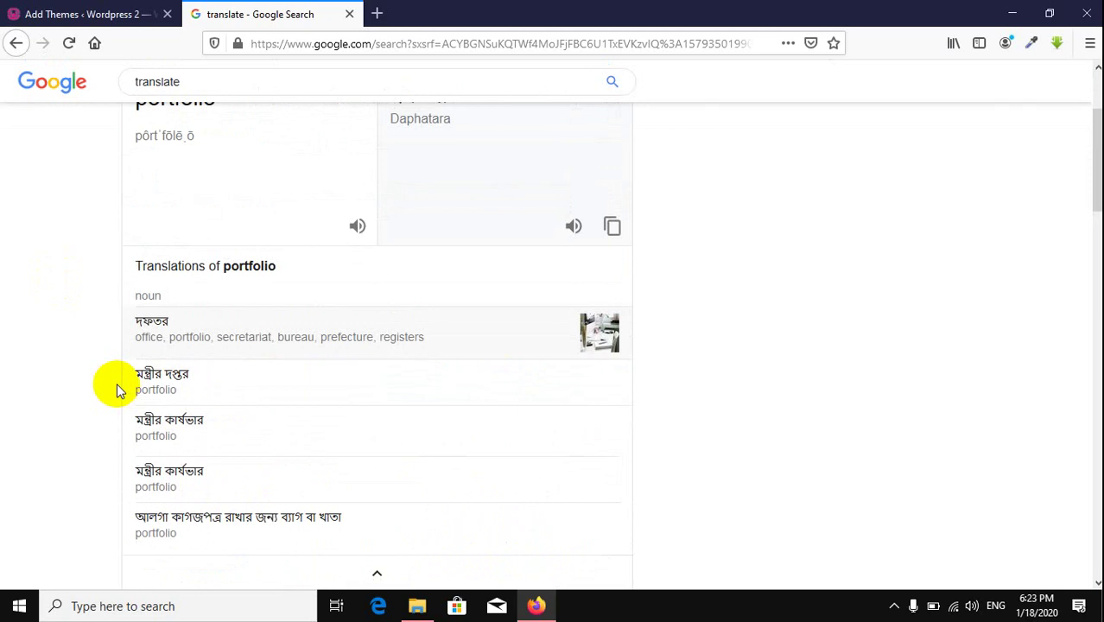
scroll(117, 386, down, 2)
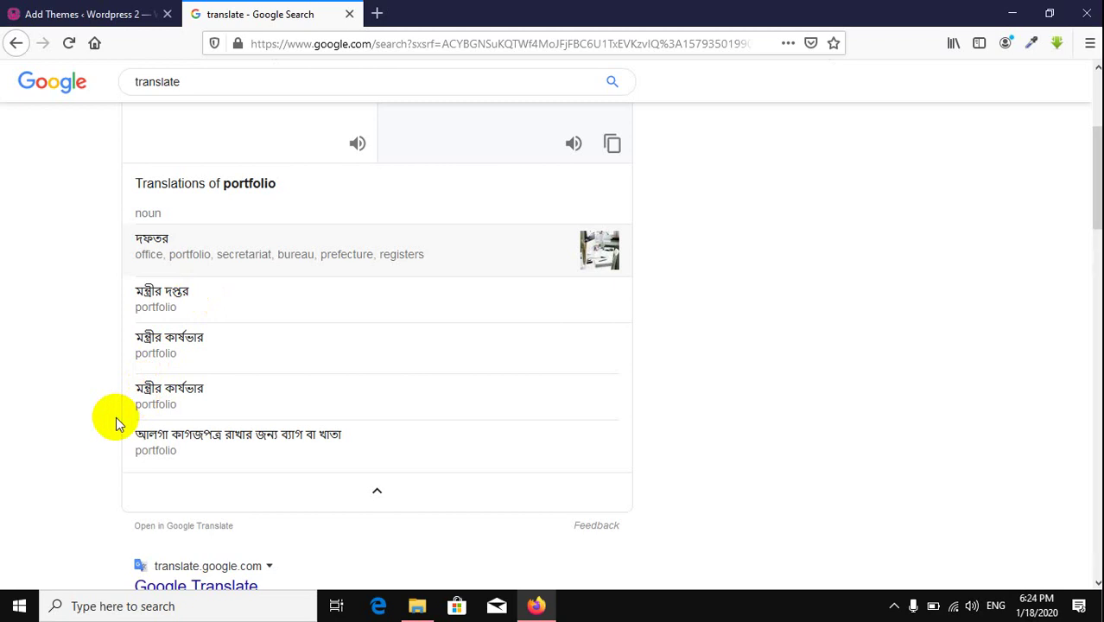
Step: Close the translation tab, search themes for 'portfolio', and scroll down toward Portfolio Web
click(348, 15)
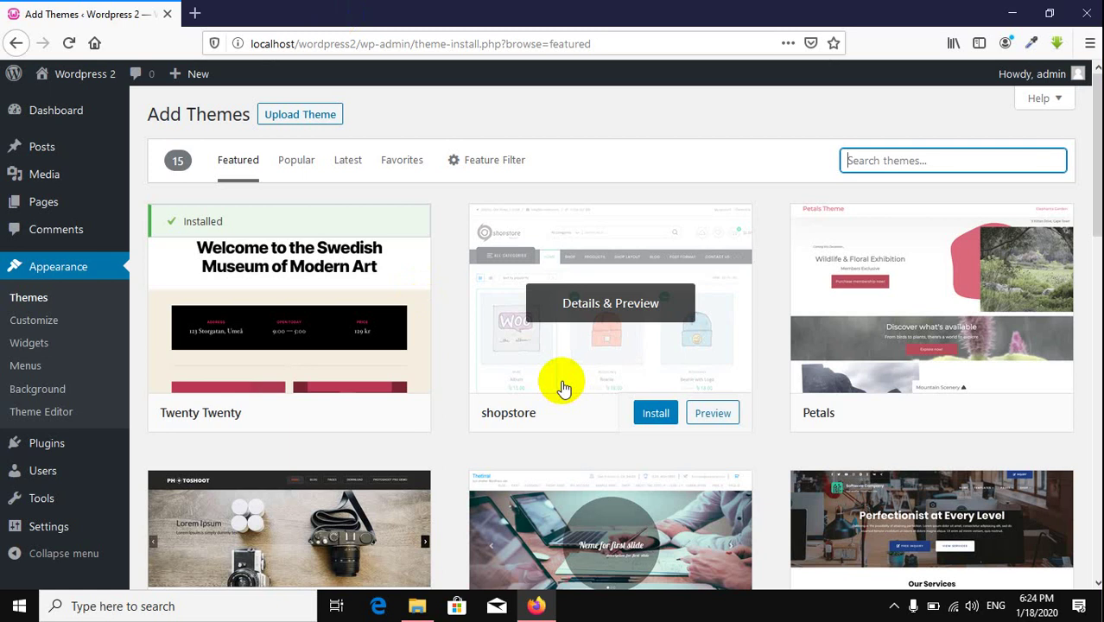
text(port)
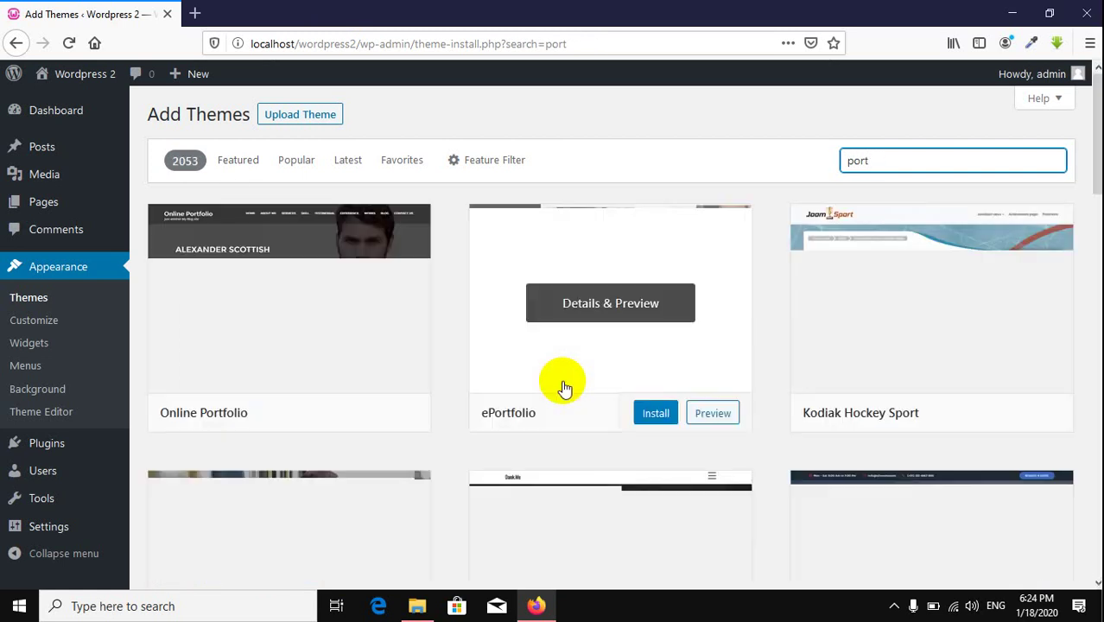
text(folio)
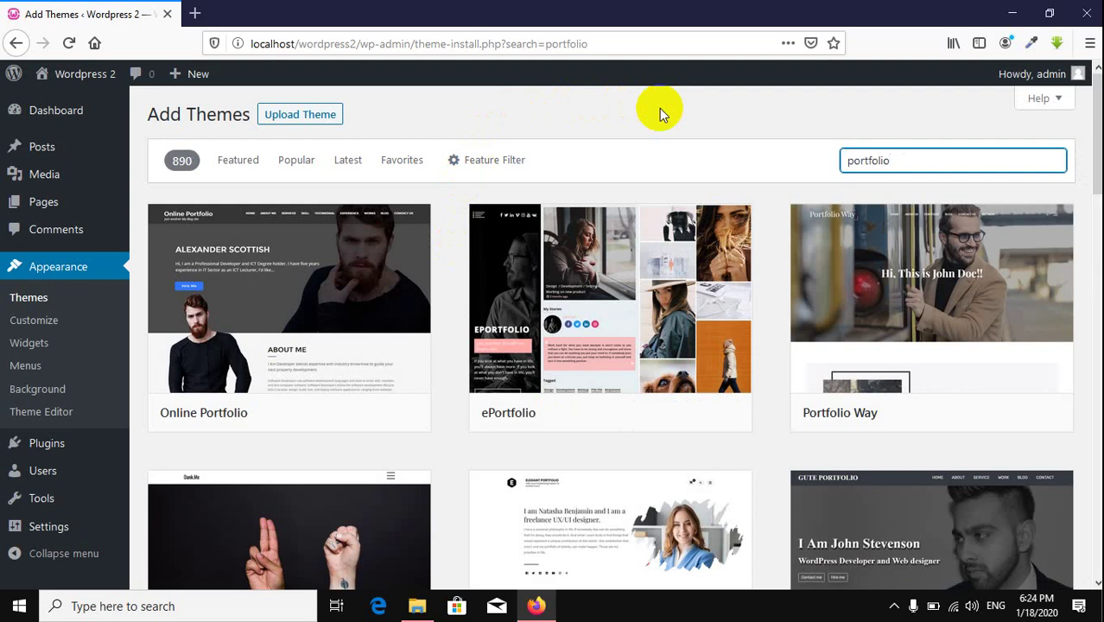
scroll(659, 110, down, 3)
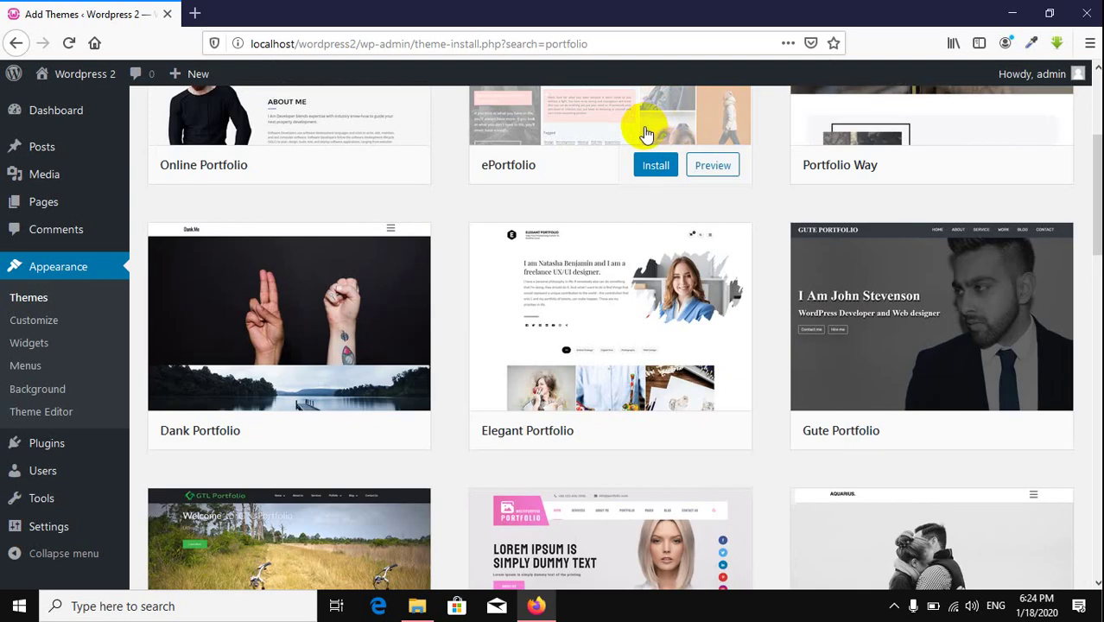
scroll(644, 138, down, 3)
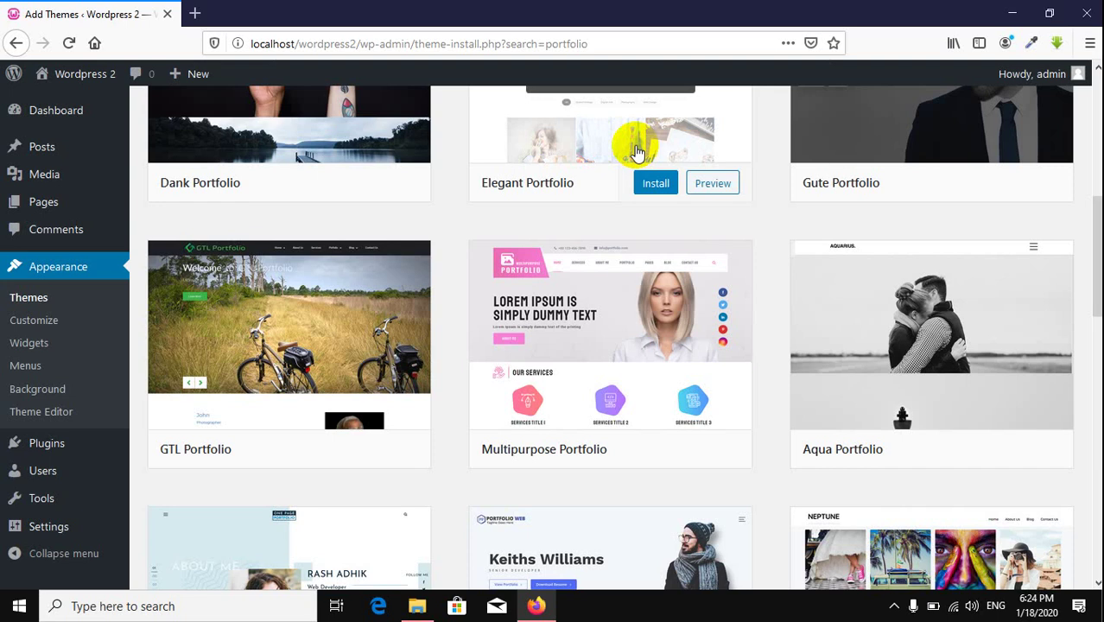
scroll(635, 151, down, 1)
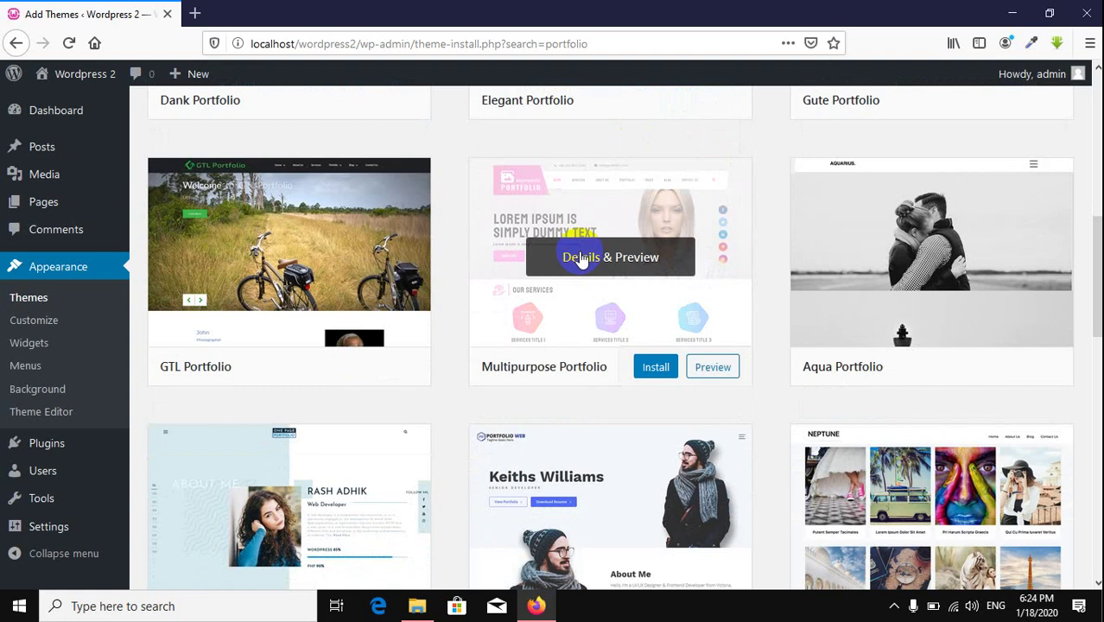
scroll(580, 259, down, 2)
scroll(592, 320, down, 3)
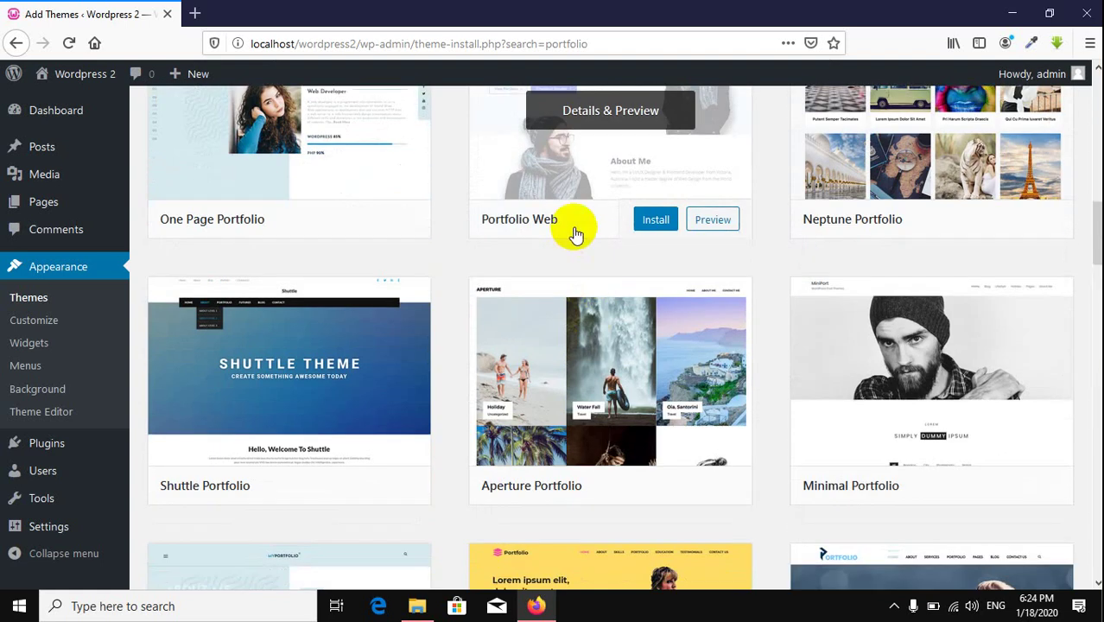
Step: Install the Portfolio Web theme from the search results and activate it
click(654, 221)
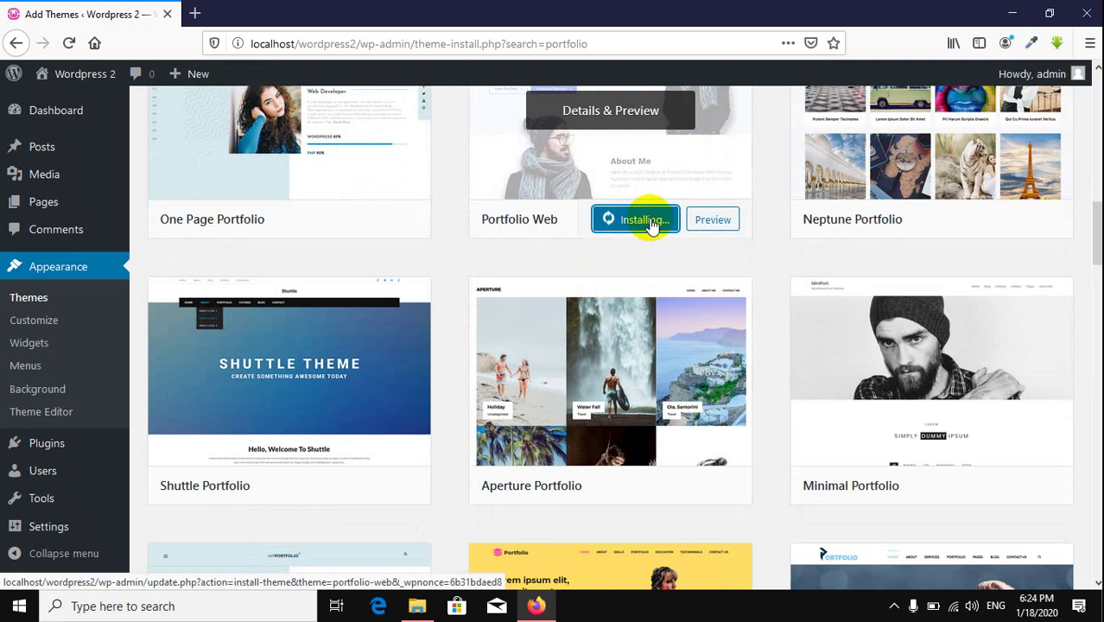
scroll(652, 225, down, 3)
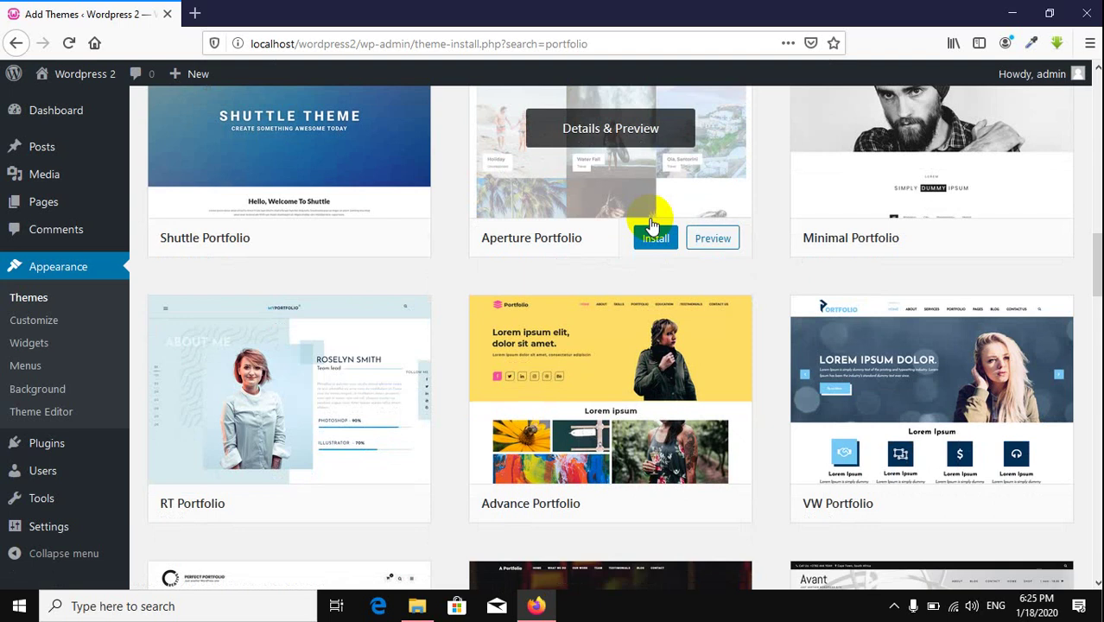
scroll(651, 224, down, 2)
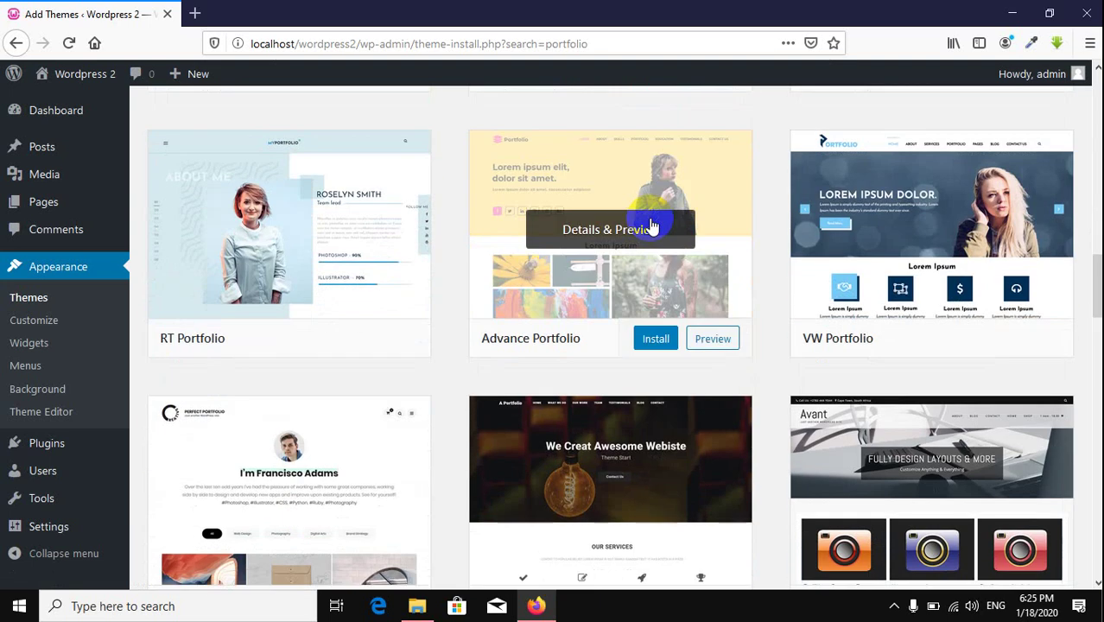
scroll(651, 224, down, 5)
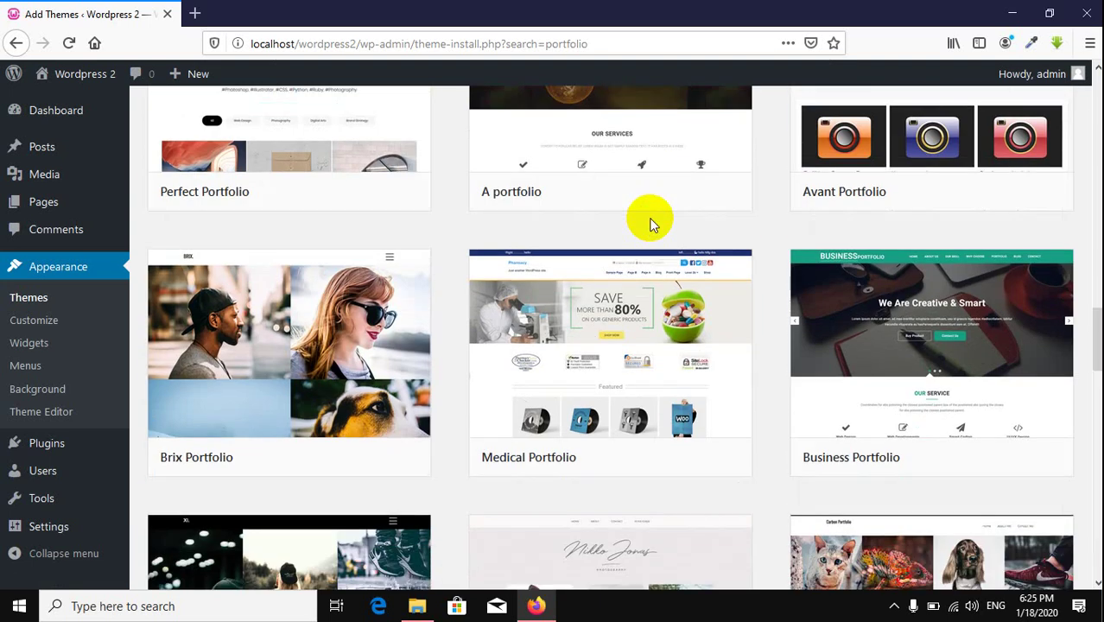
scroll(652, 224, down, 2)
scroll(651, 224, up, 5)
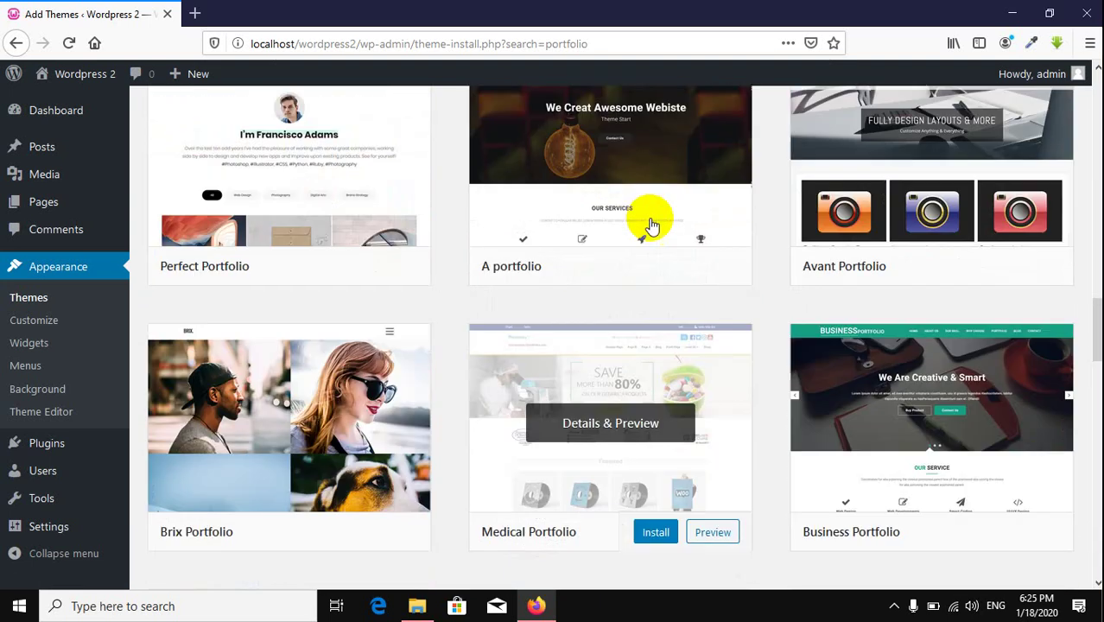
scroll(651, 224, up, 7)
click(652, 222)
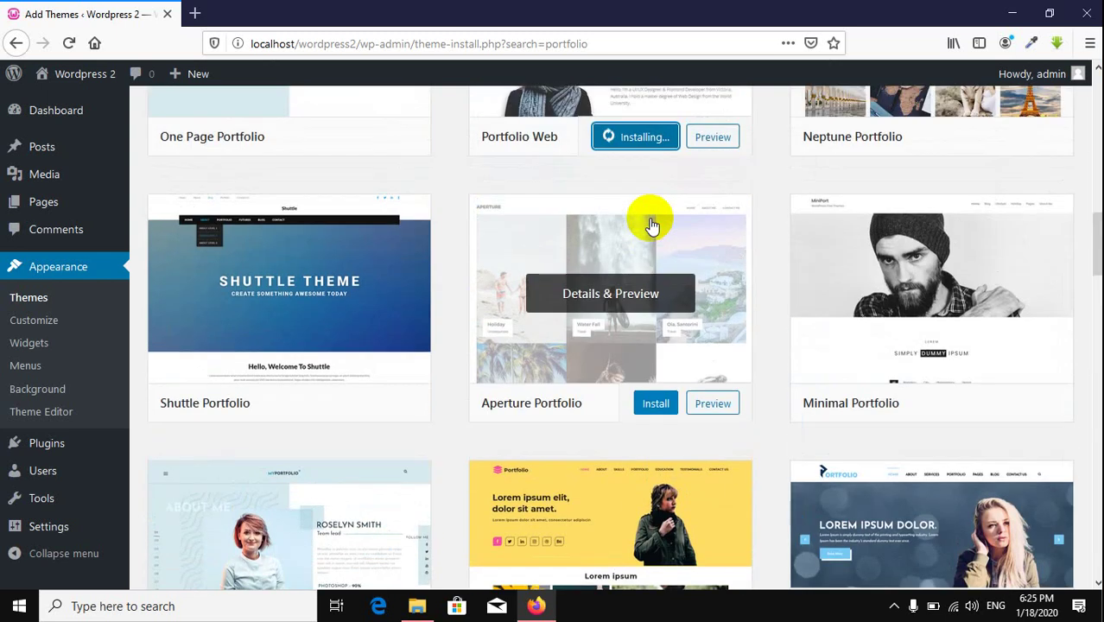
scroll(652, 225, up, 2)
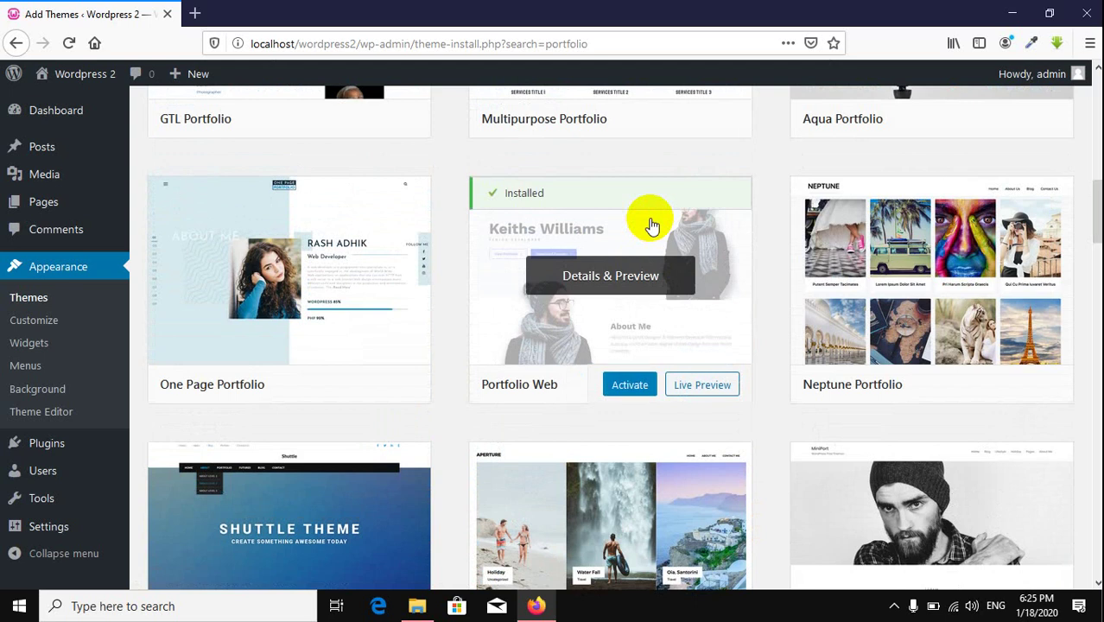
click(637, 390)
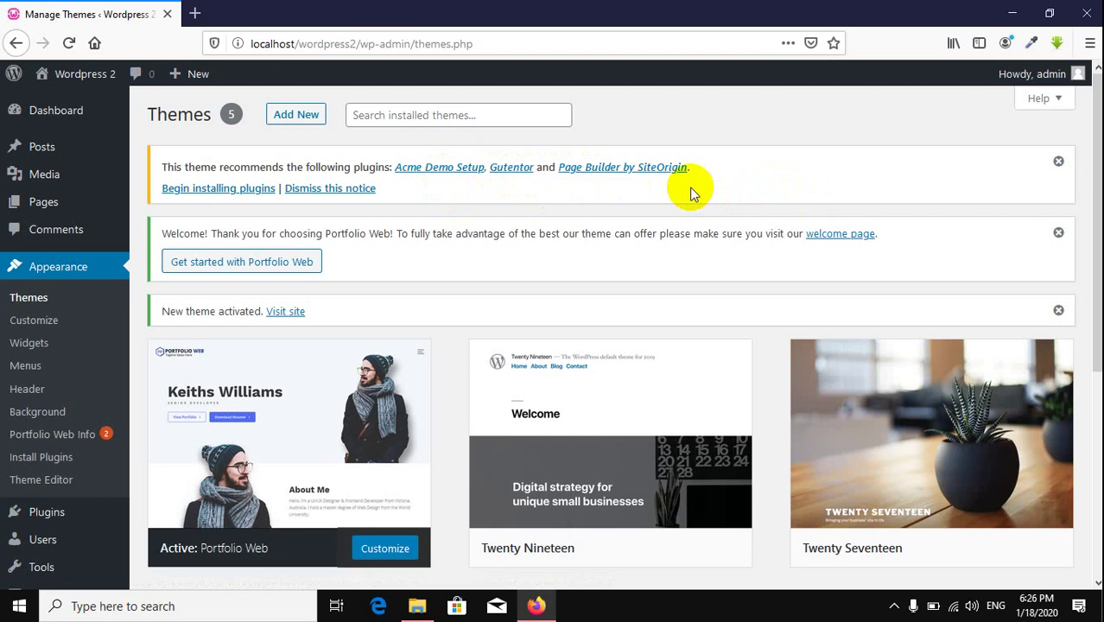
Step: Begin installing plugins to list Acme Demo Setup, Gutentor and Page Builder by SiteOrigin
click(222, 189)
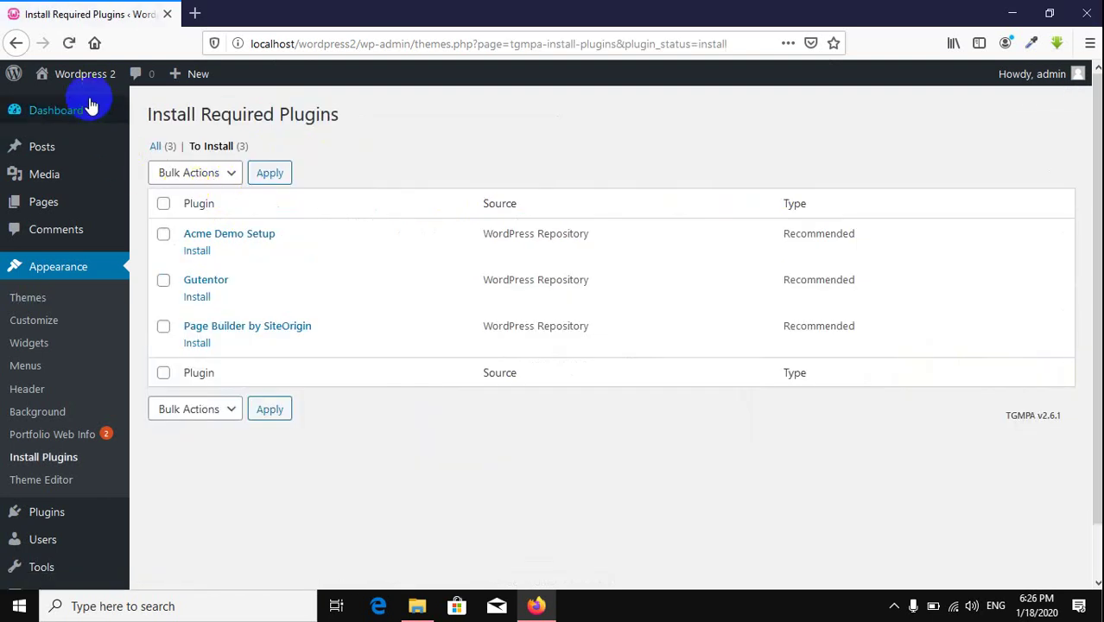
Step: Open the Wordpress 2 front page in a new tab, look it over, and return to the plugins list
mouse_move(85, 80)
right_click(69, 103)
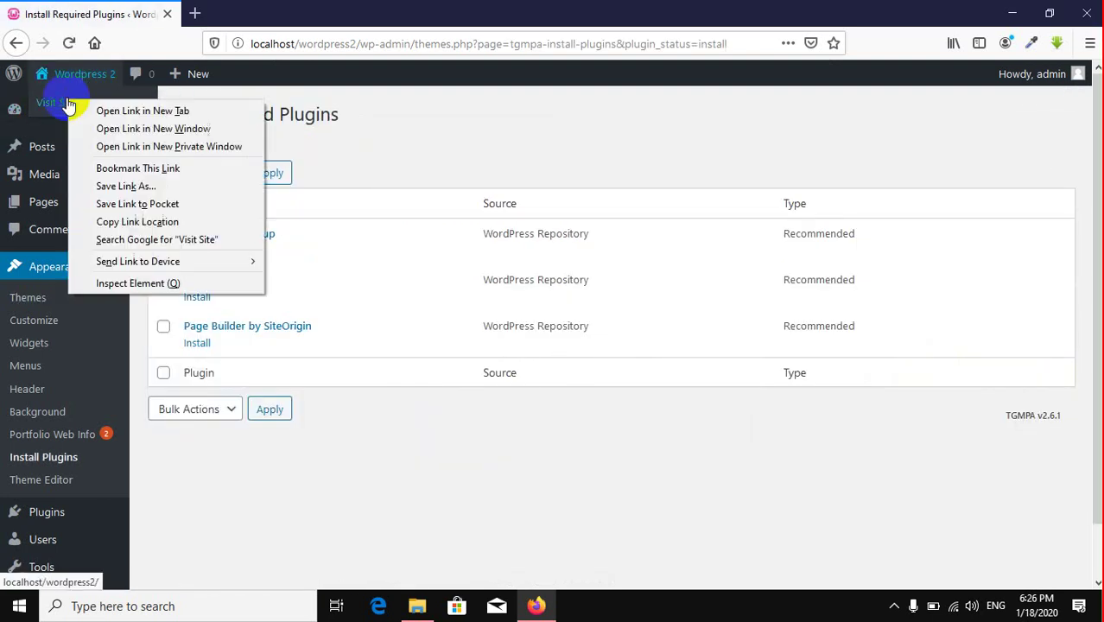
click(112, 111)
click(250, 11)
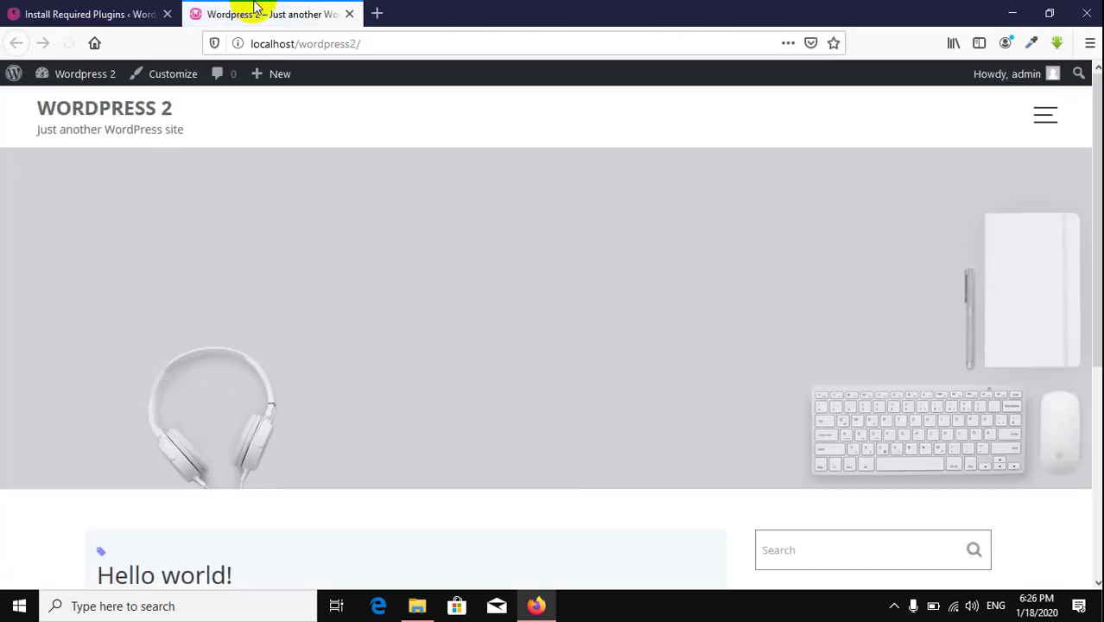
scroll(531, 339, down, 5)
scroll(516, 333, up, 5)
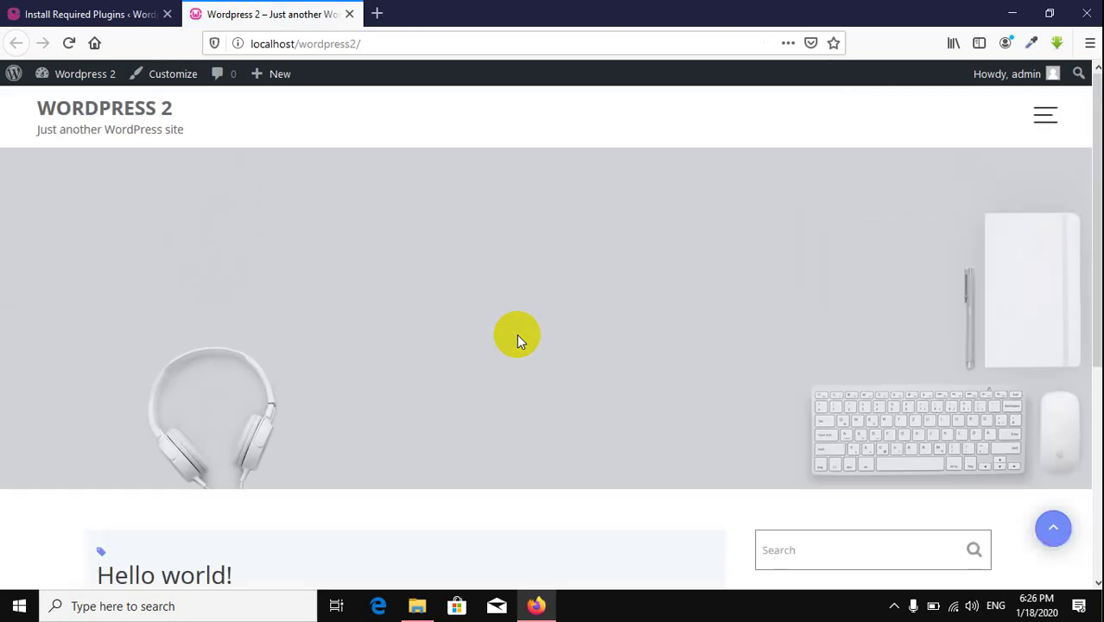
click(141, 10)
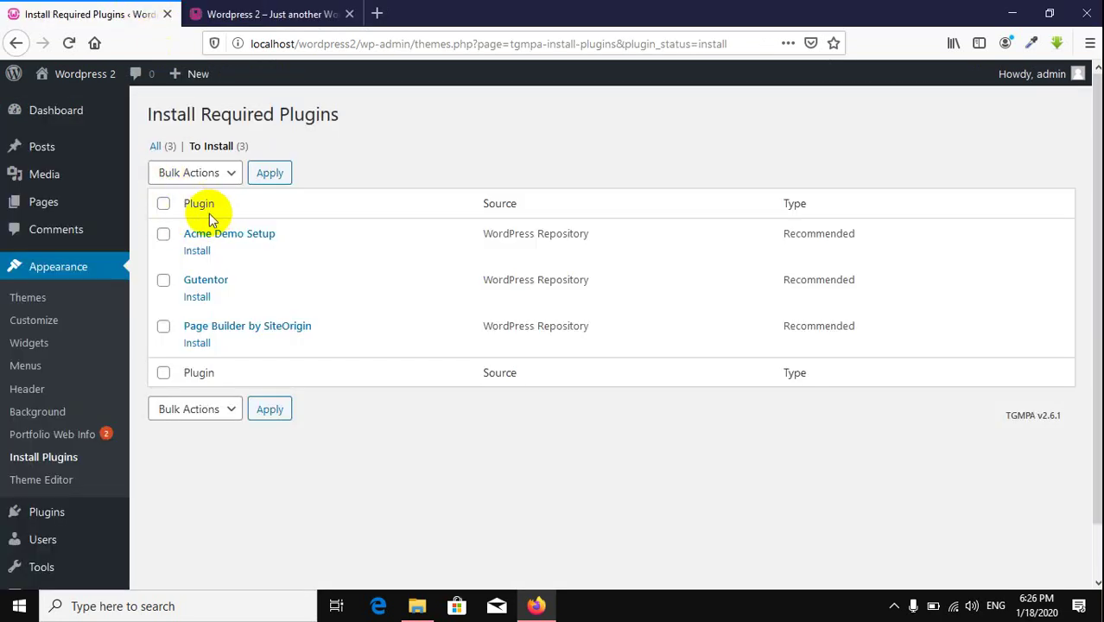
Step: Select all three recommended plugins and apply the Install bulk action
click(164, 207)
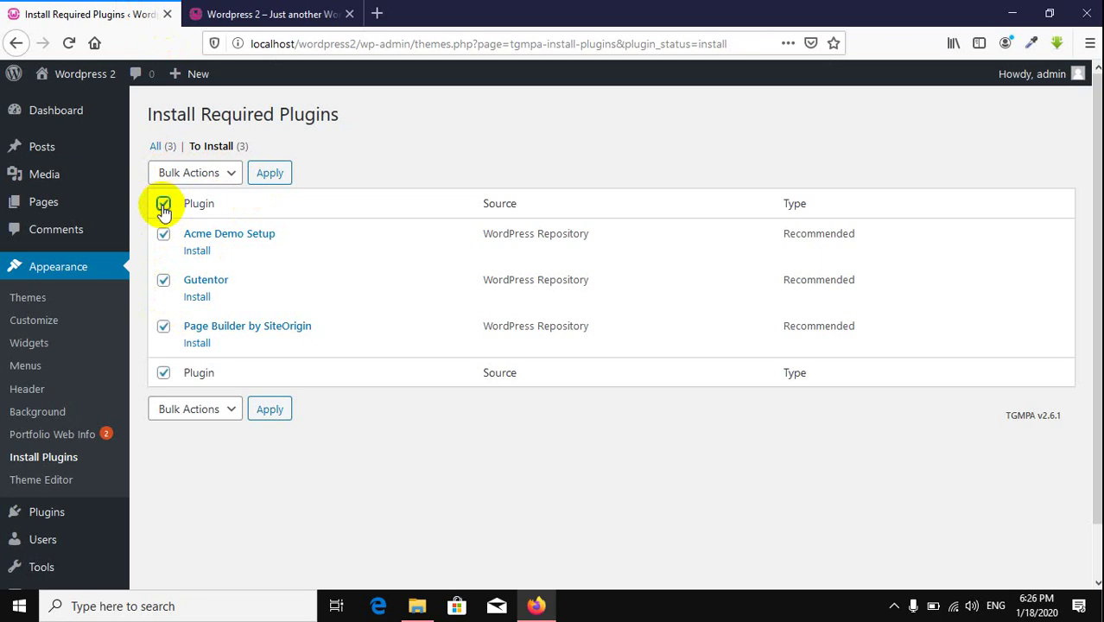
click(201, 174)
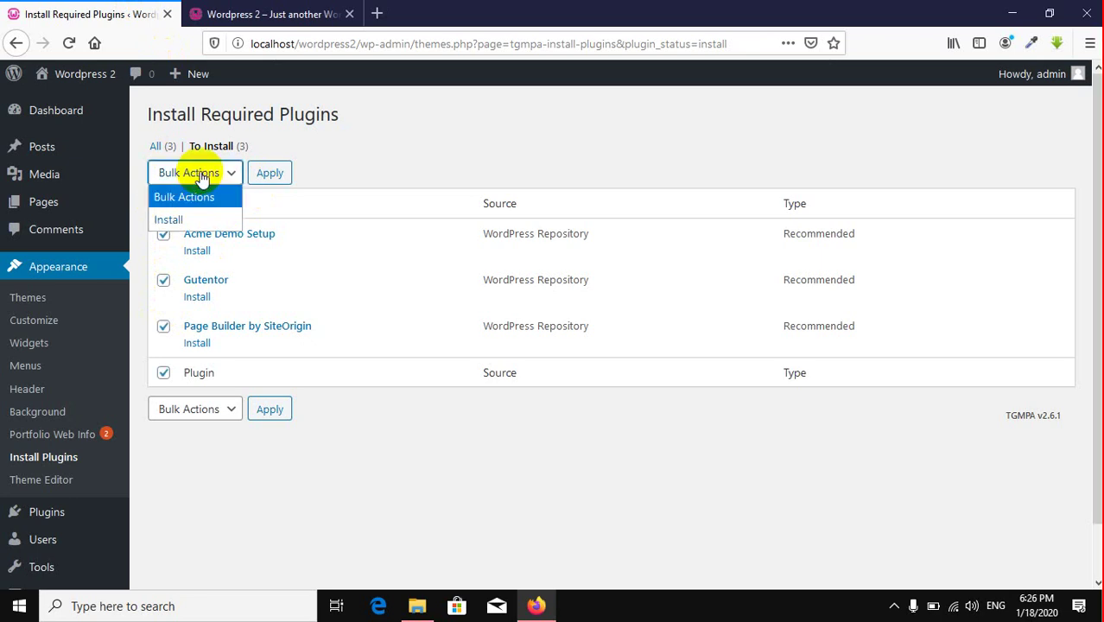
click(190, 219)
click(269, 174)
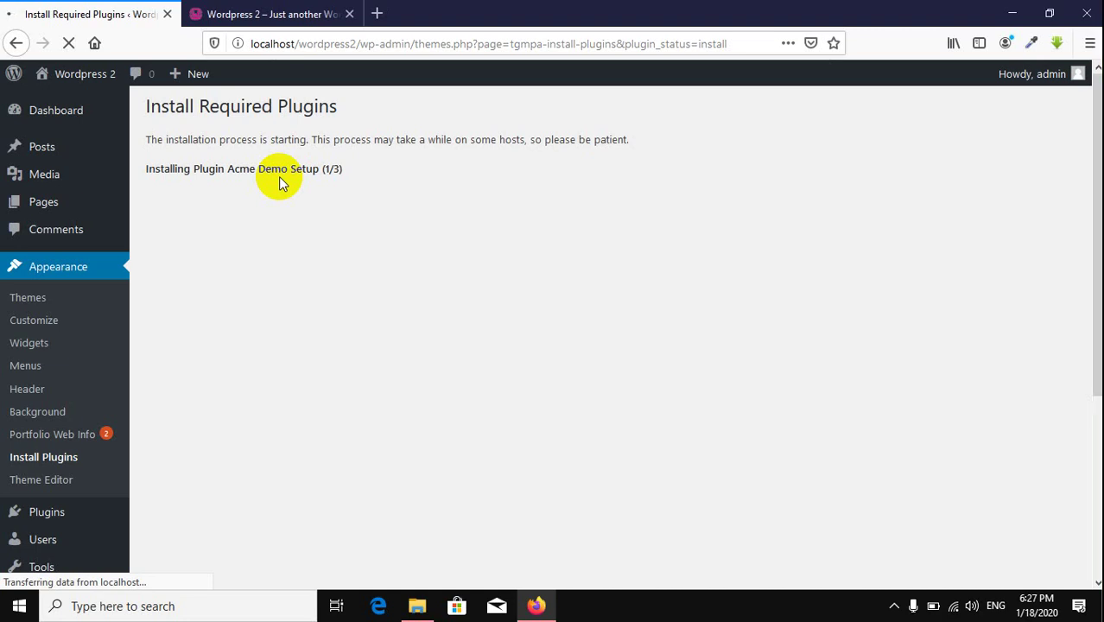
Step: Preview the live front page in the Portfolio Web theme, toggling its navigation menu and scrolling through
click(280, 15)
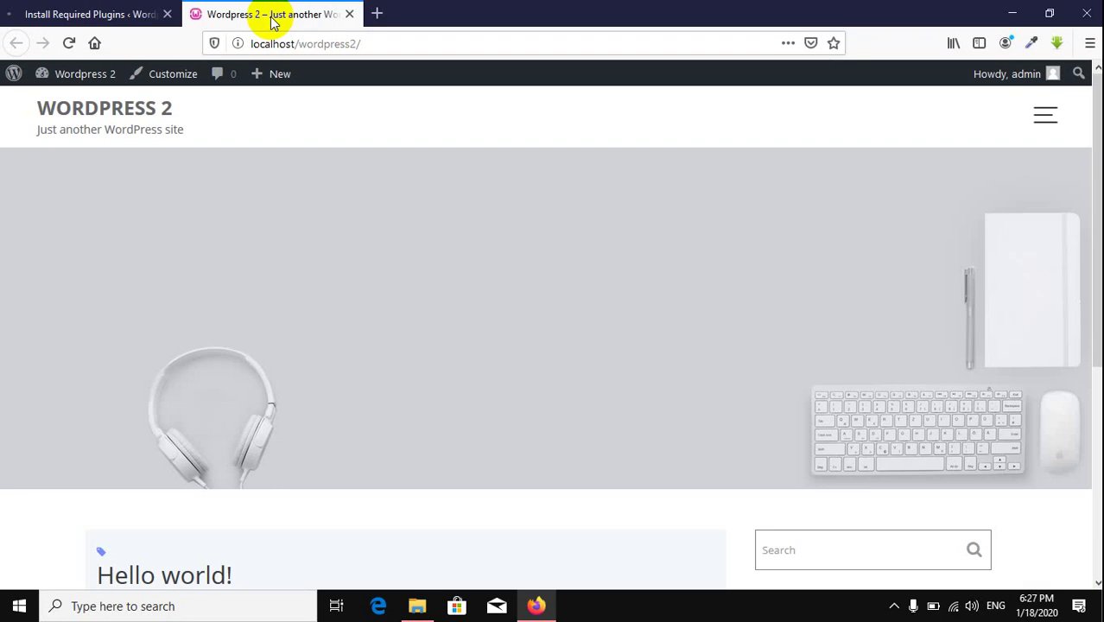
click(1045, 116)
click(1004, 136)
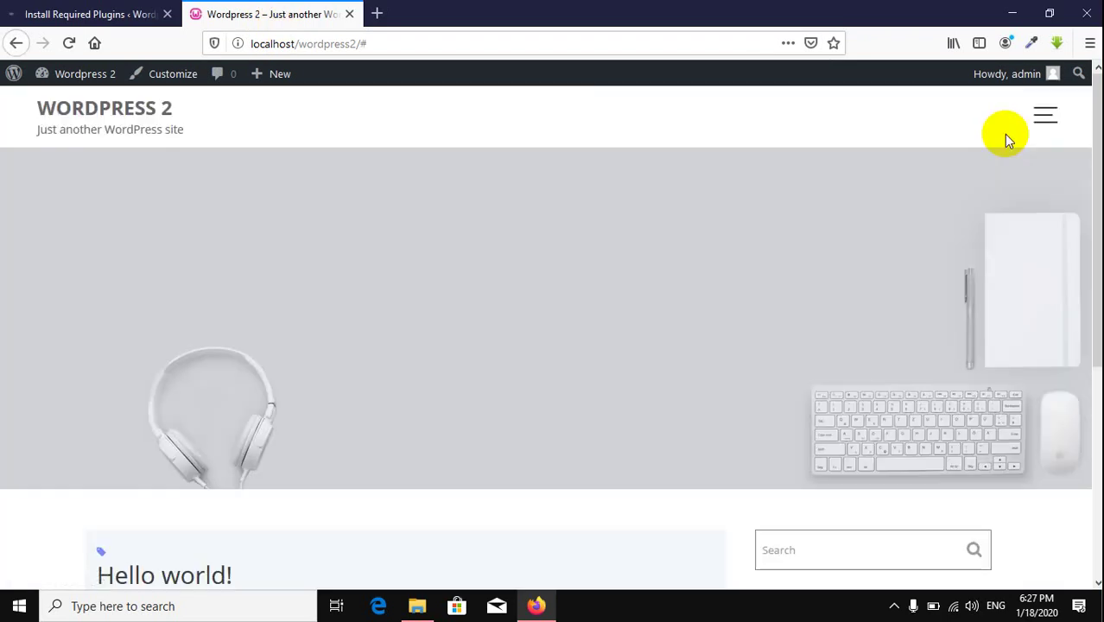
scroll(571, 315, down, 5)
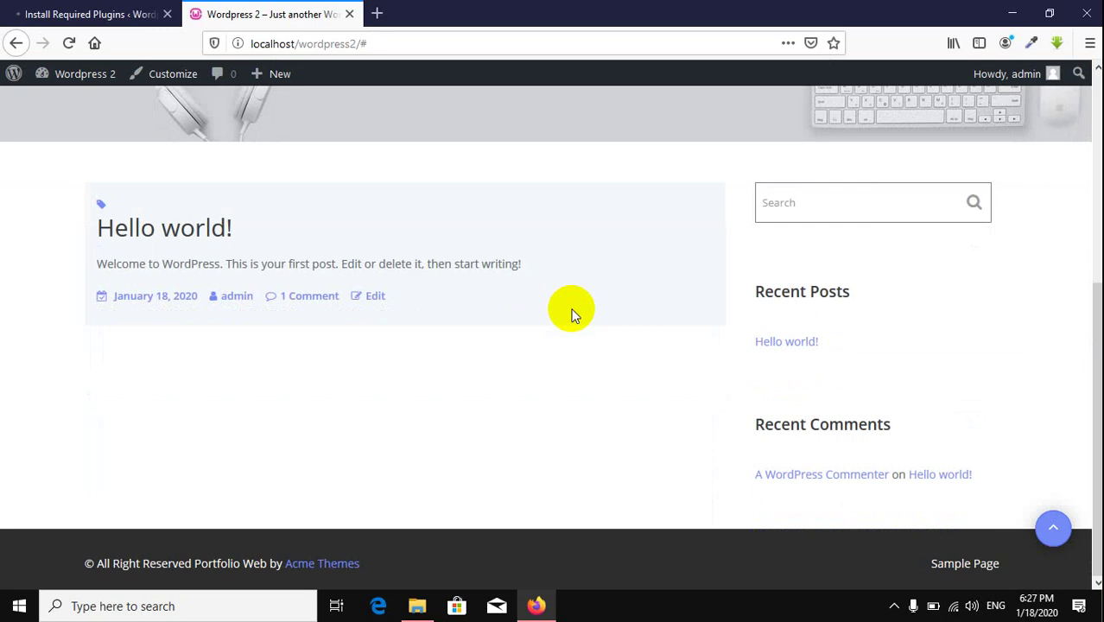
scroll(571, 313, up, 4)
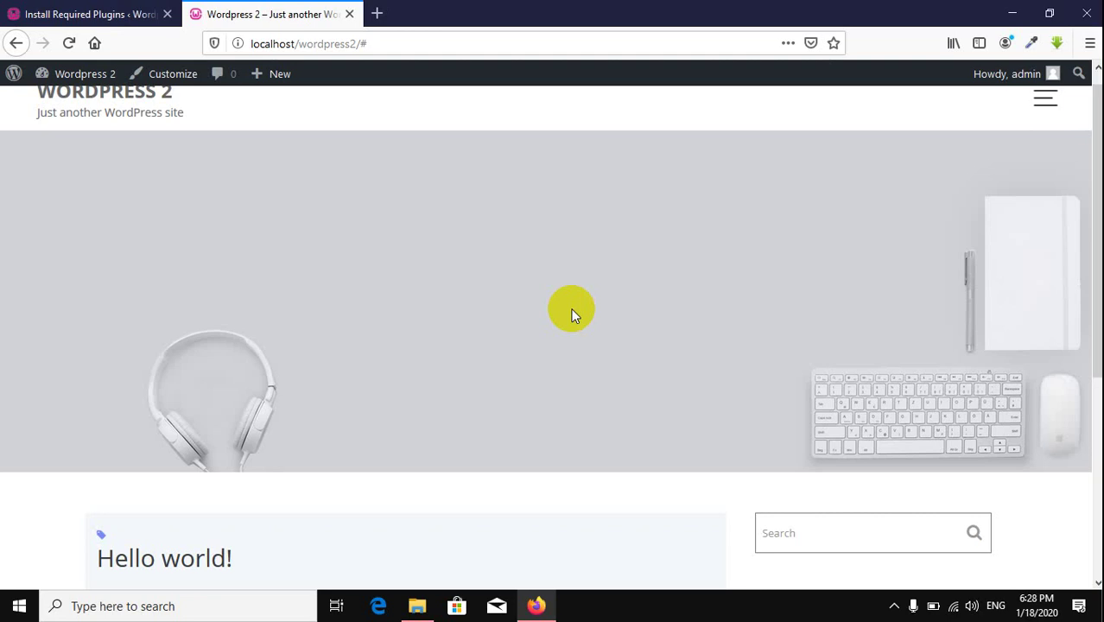
Step: Review the failed Acme Demo Setup download, then reload the list under Appearance > Install Plugins
click(36, 11)
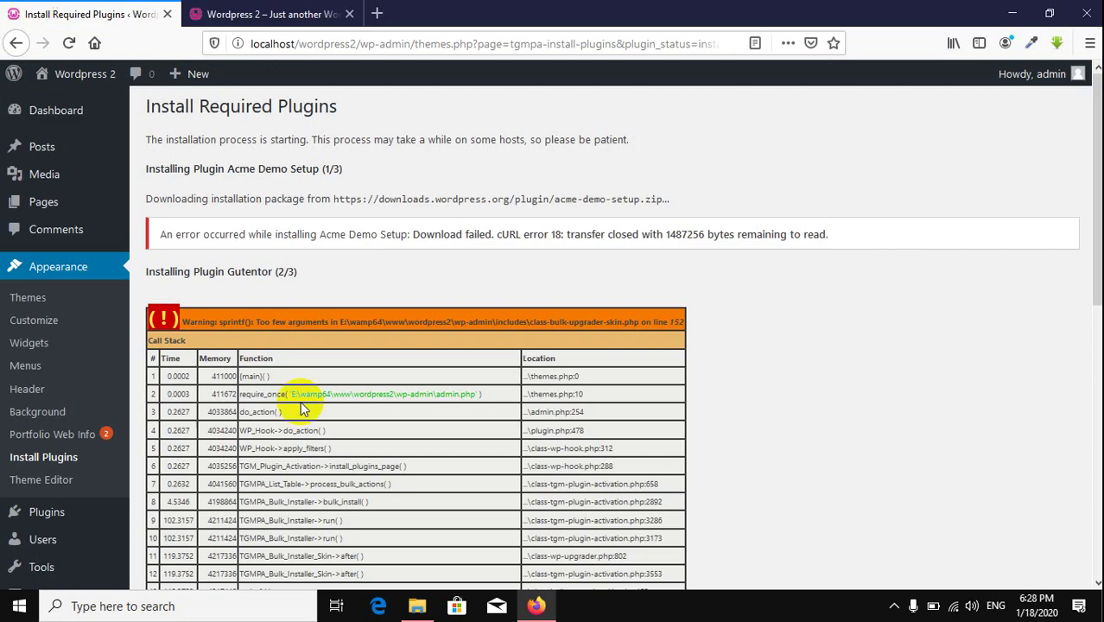
scroll(68, 350, down, 3)
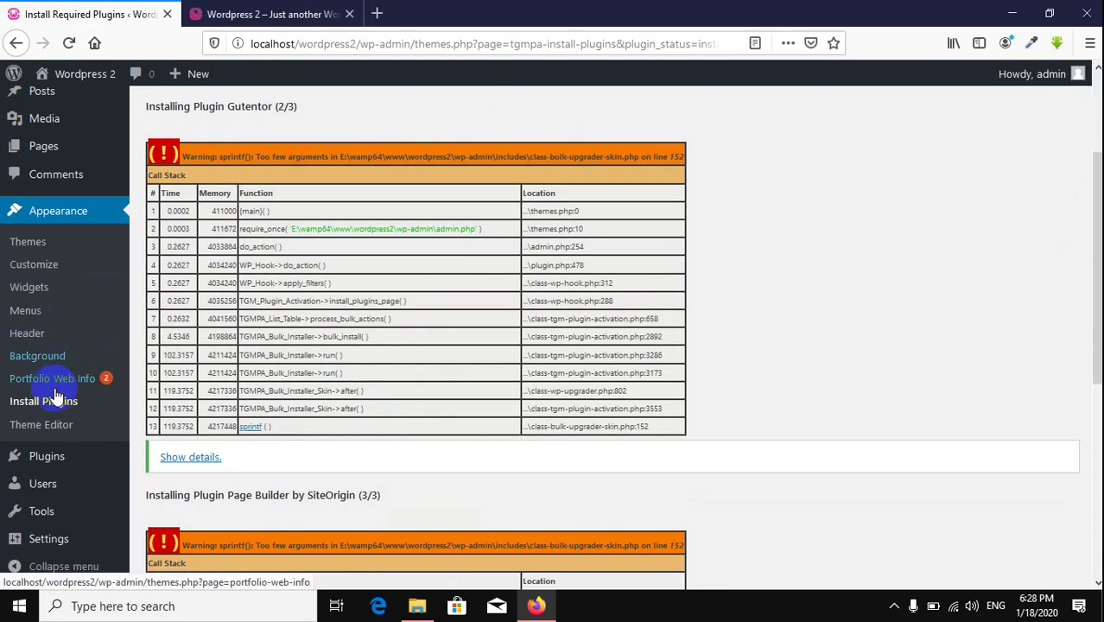
click(59, 410)
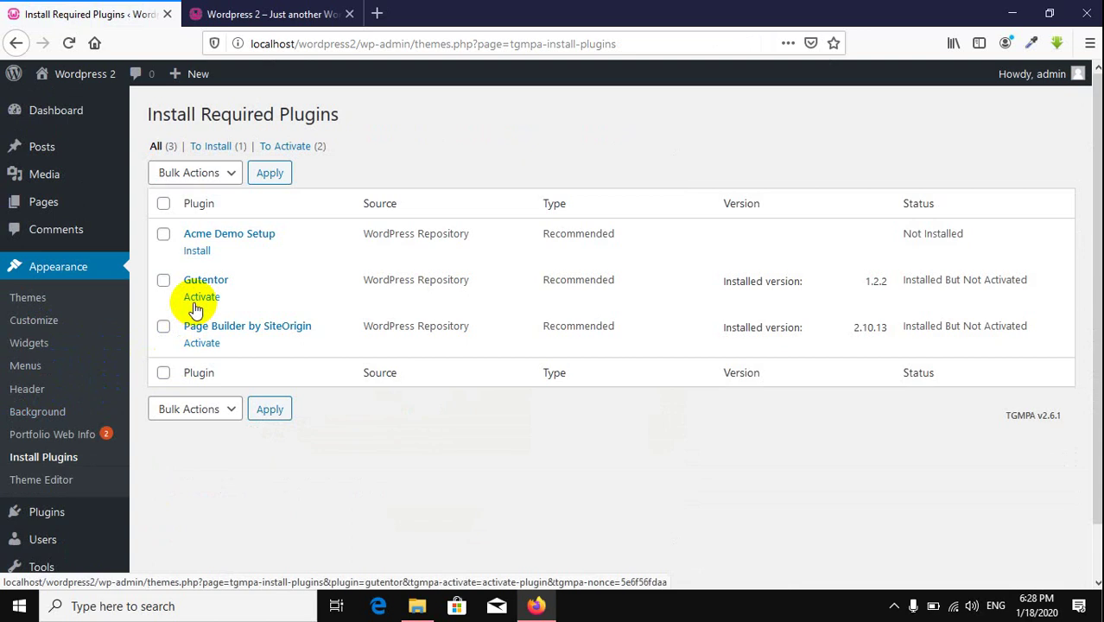
Step: Install Acme Demo Setup 2.0.1 by itself and return to the required plugins installer
click(201, 251)
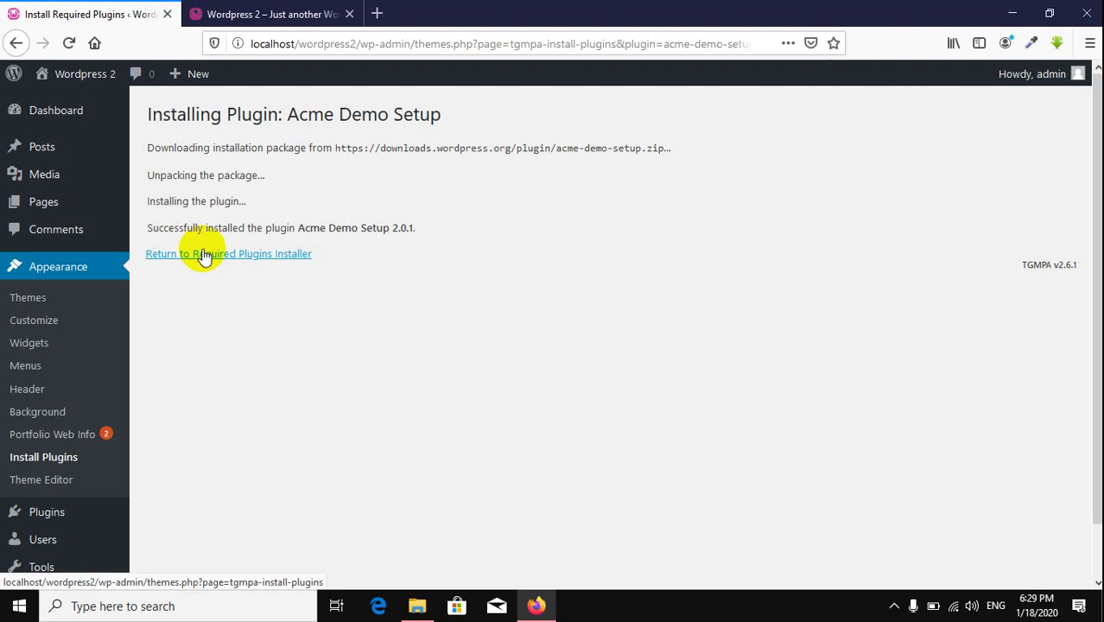
click(204, 256)
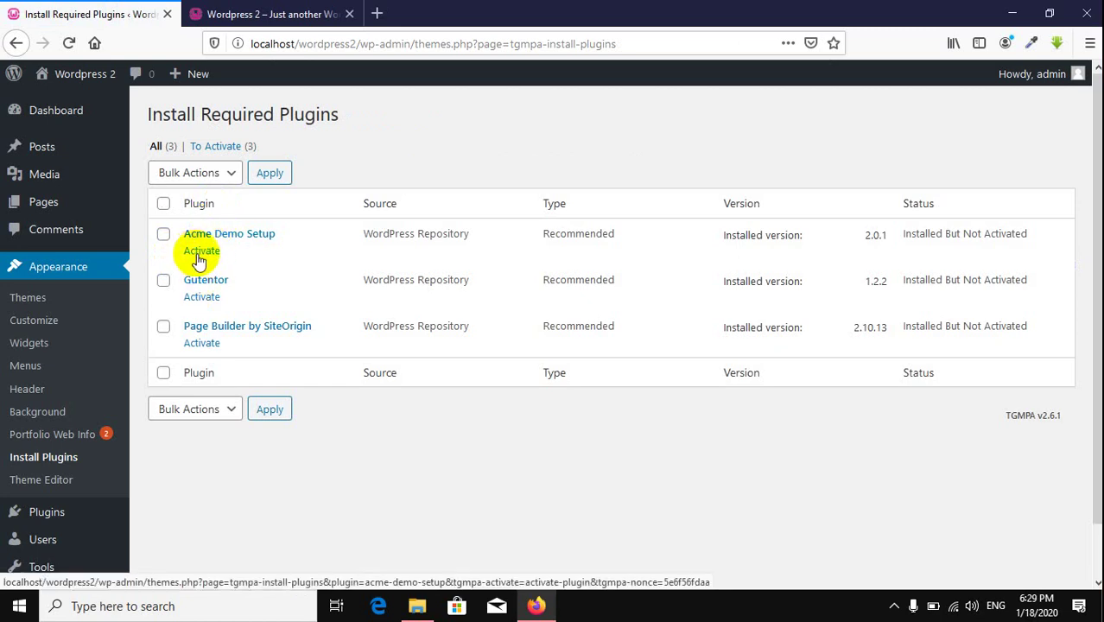
Step: Activate Acme Demo Setup, Gutentor and Page Builder by SiteOrigin one by one
click(197, 254)
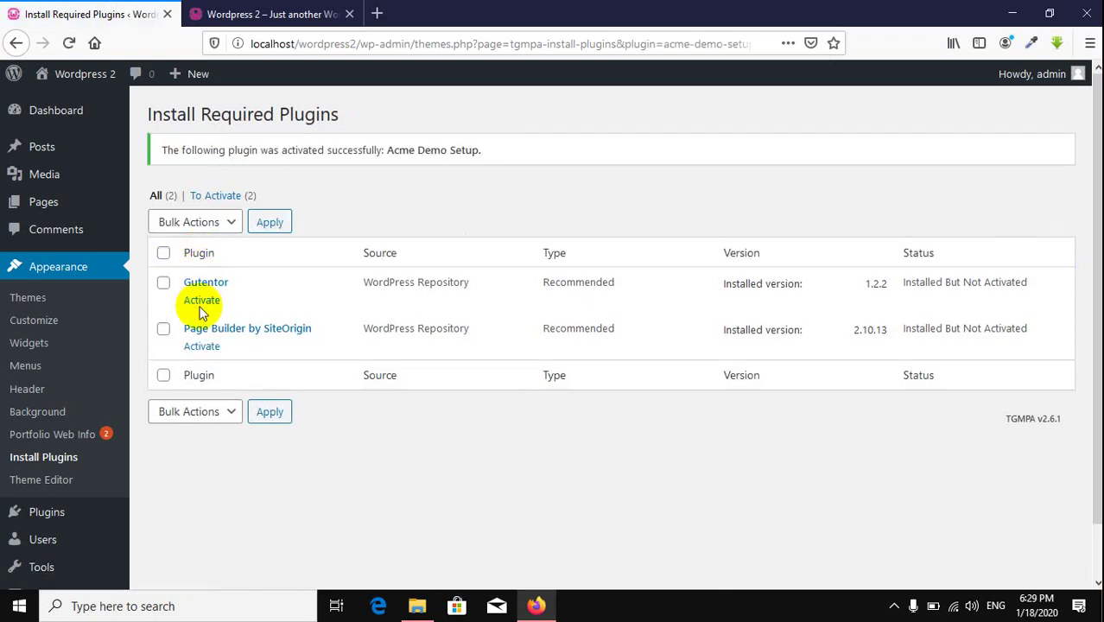
click(201, 300)
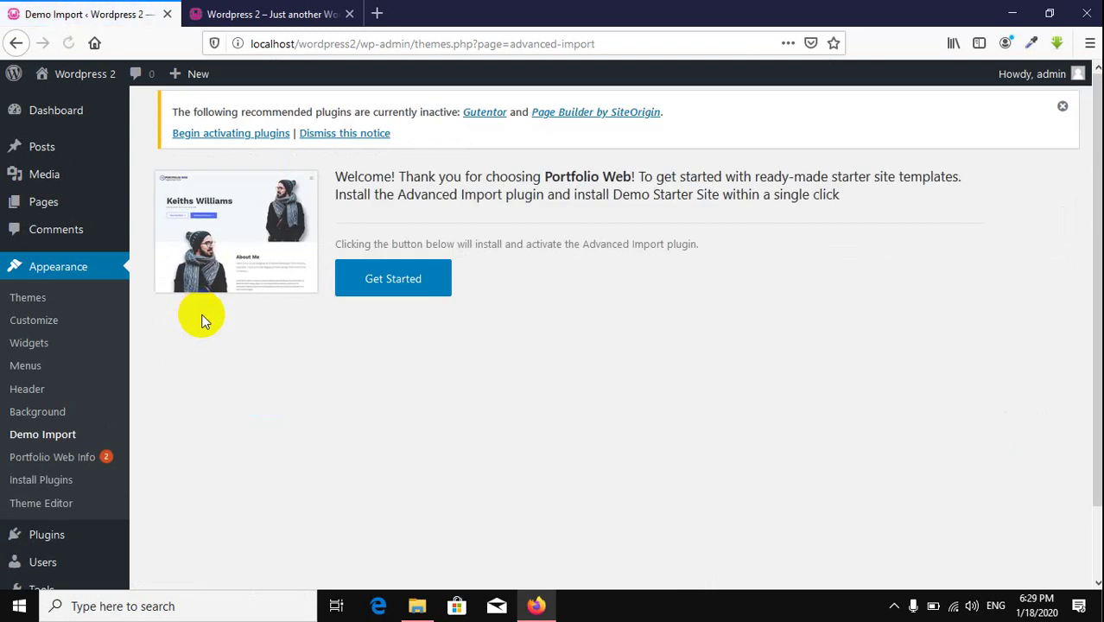
click(235, 134)
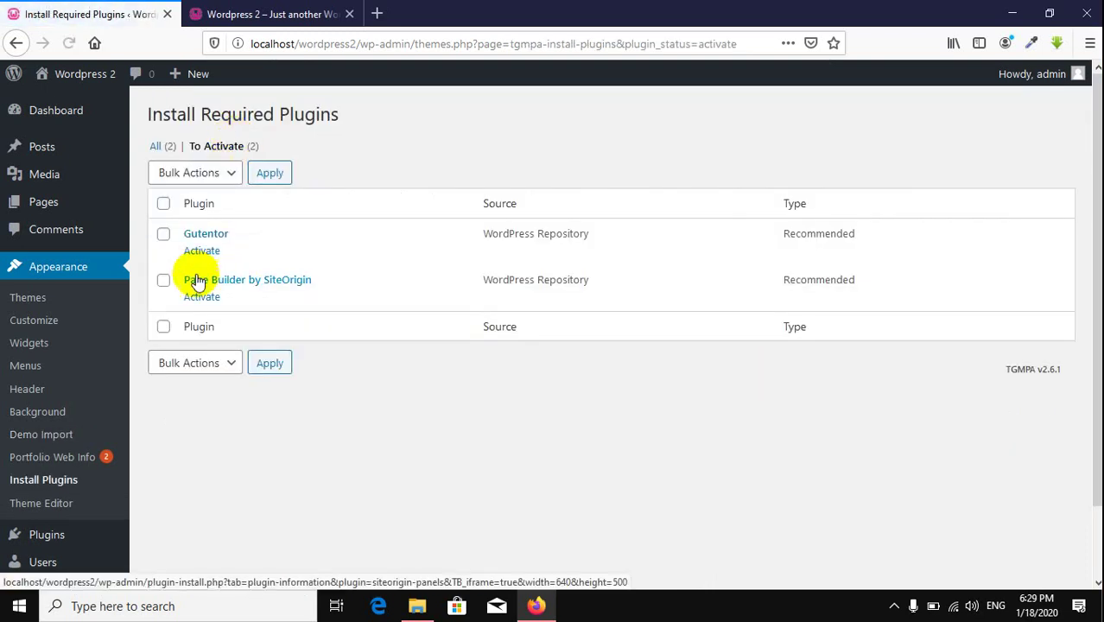
click(201, 252)
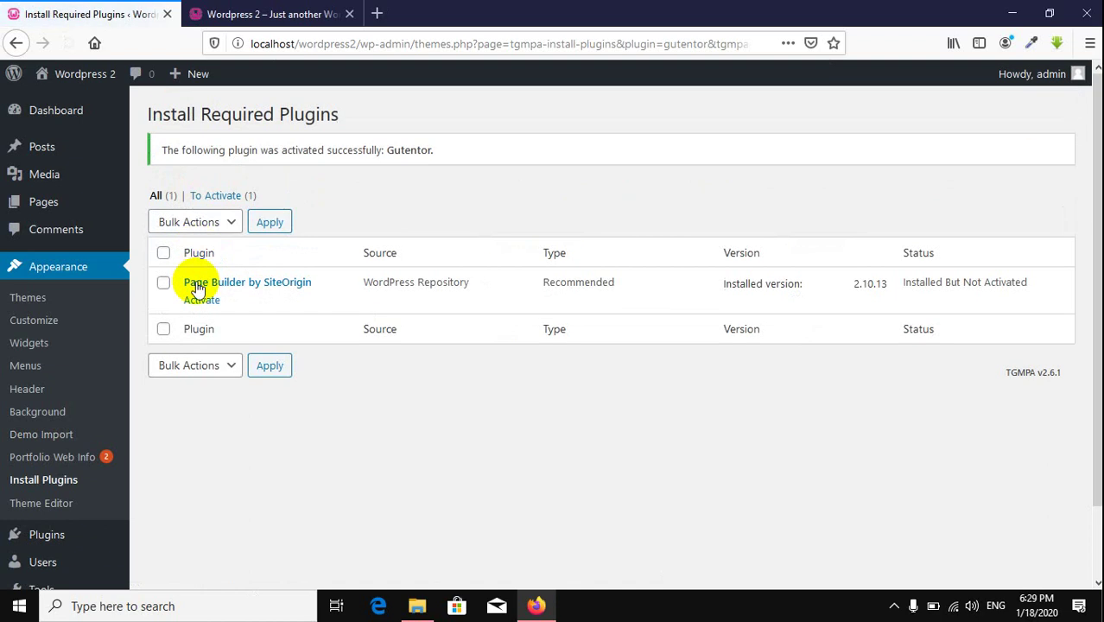
click(201, 303)
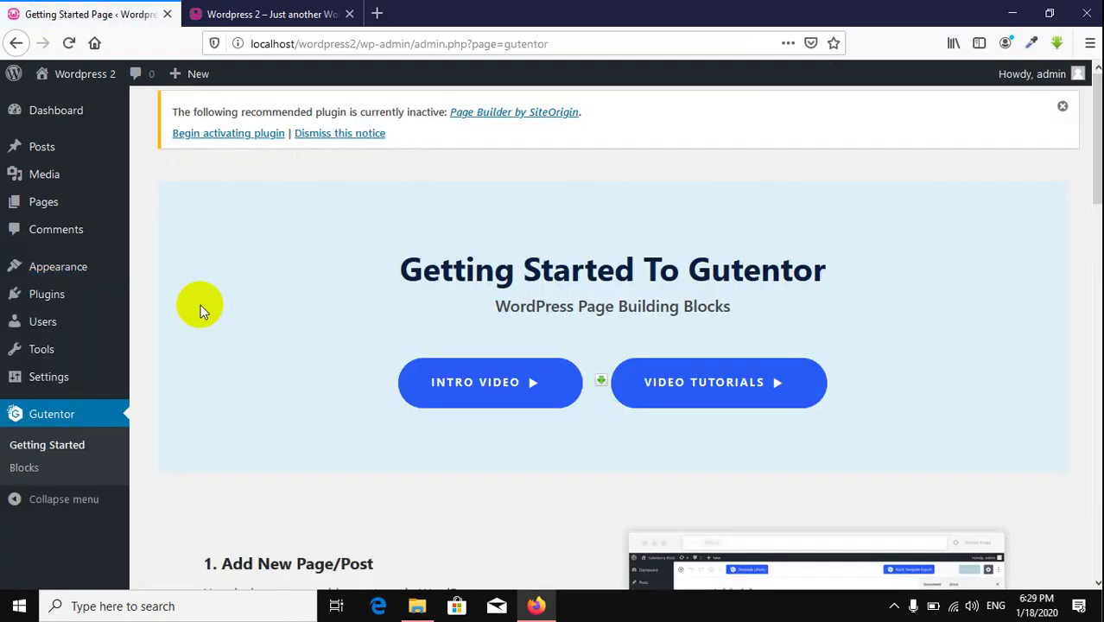
click(229, 137)
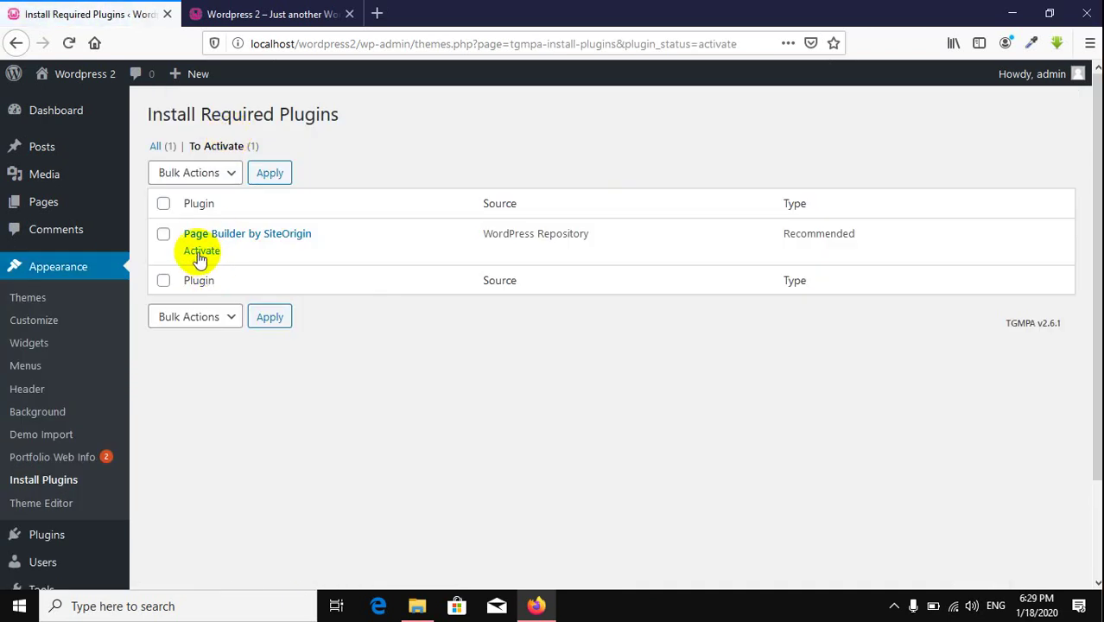
click(199, 251)
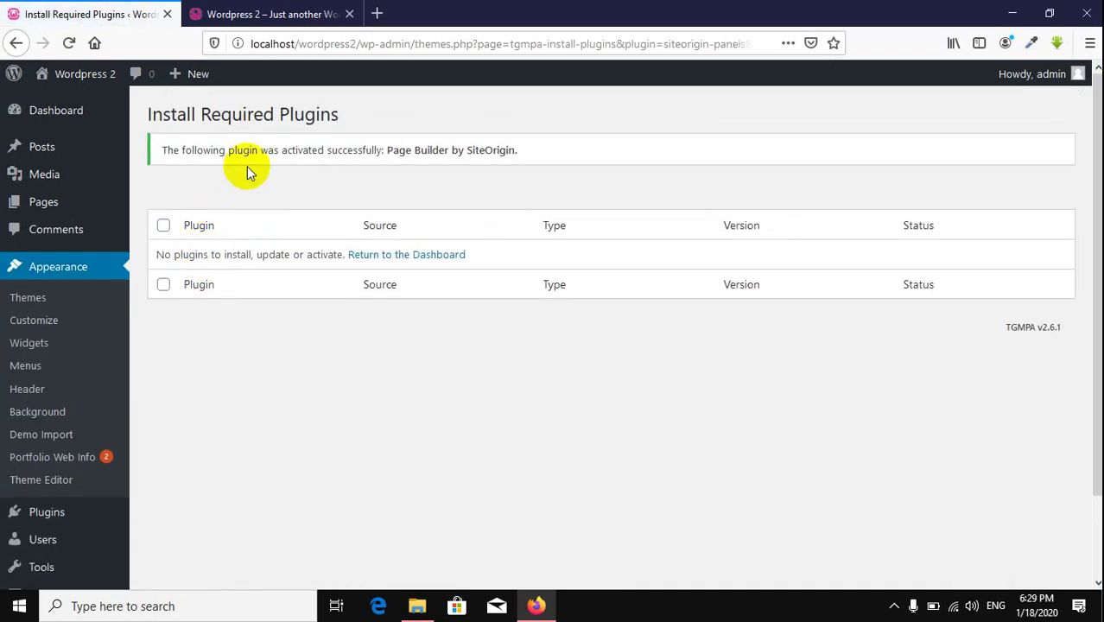
click(216, 16)
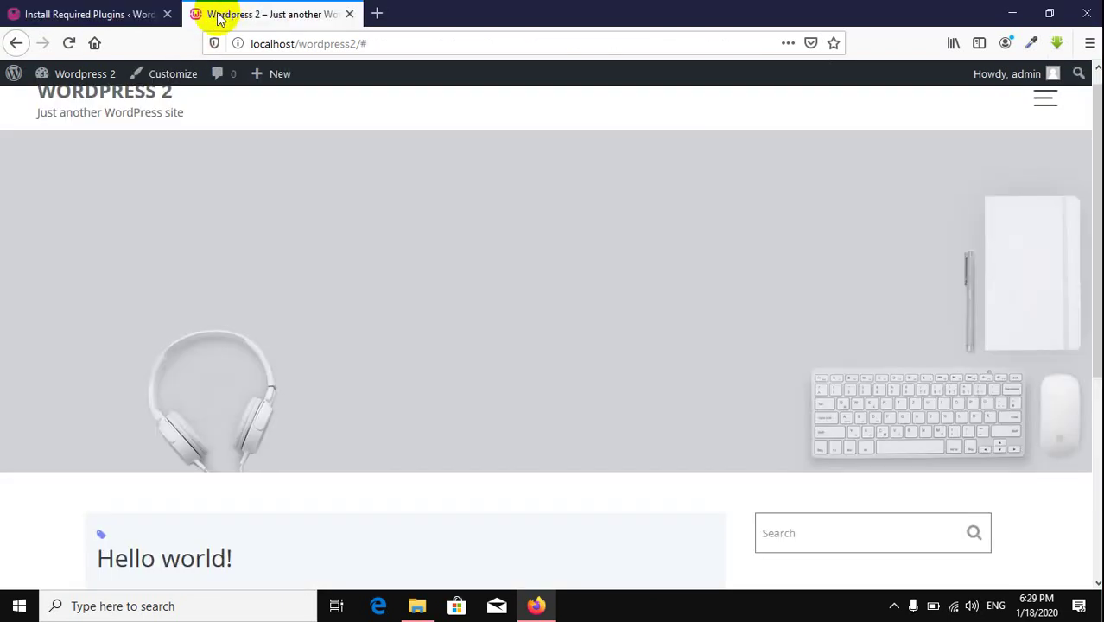
click(69, 44)
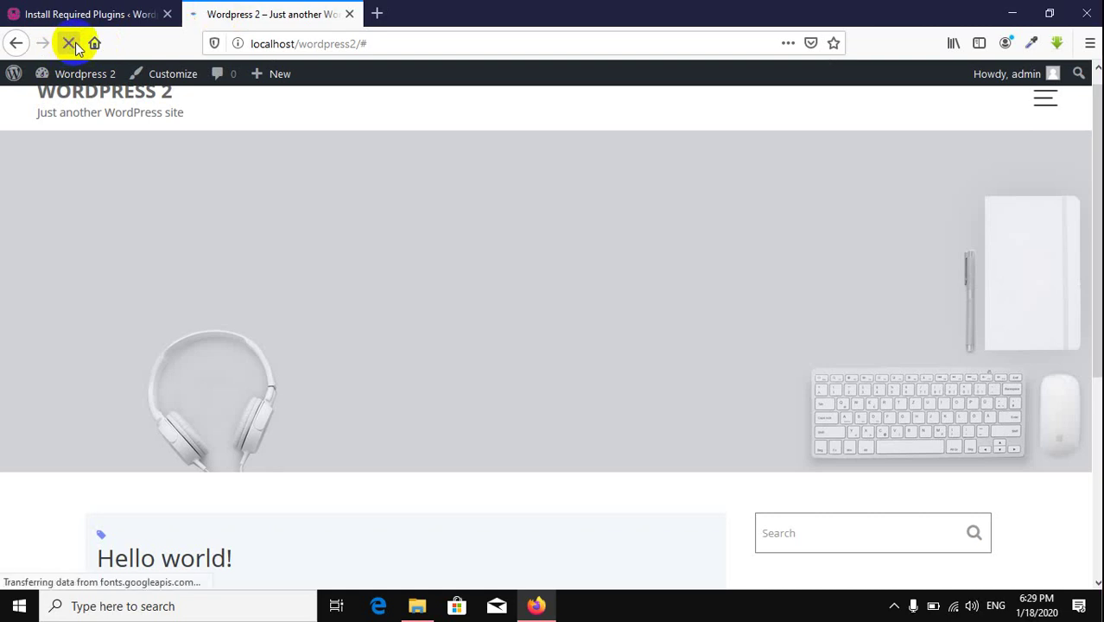
scroll(424, 403, down, 4)
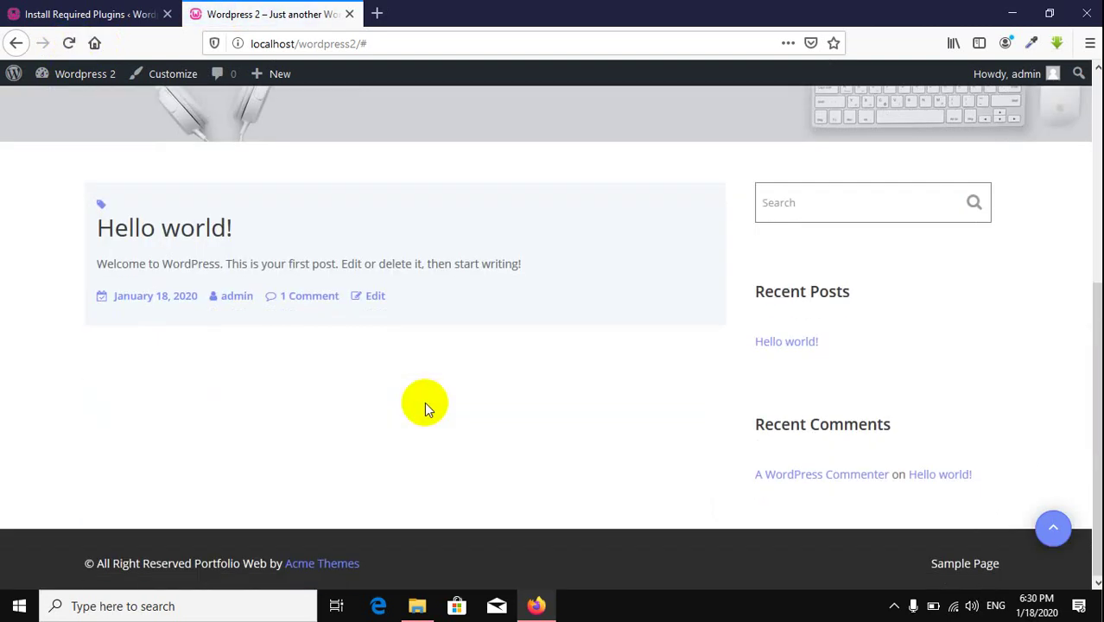
scroll(424, 402, up, 3)
scroll(424, 402, up, 2)
click(99, 14)
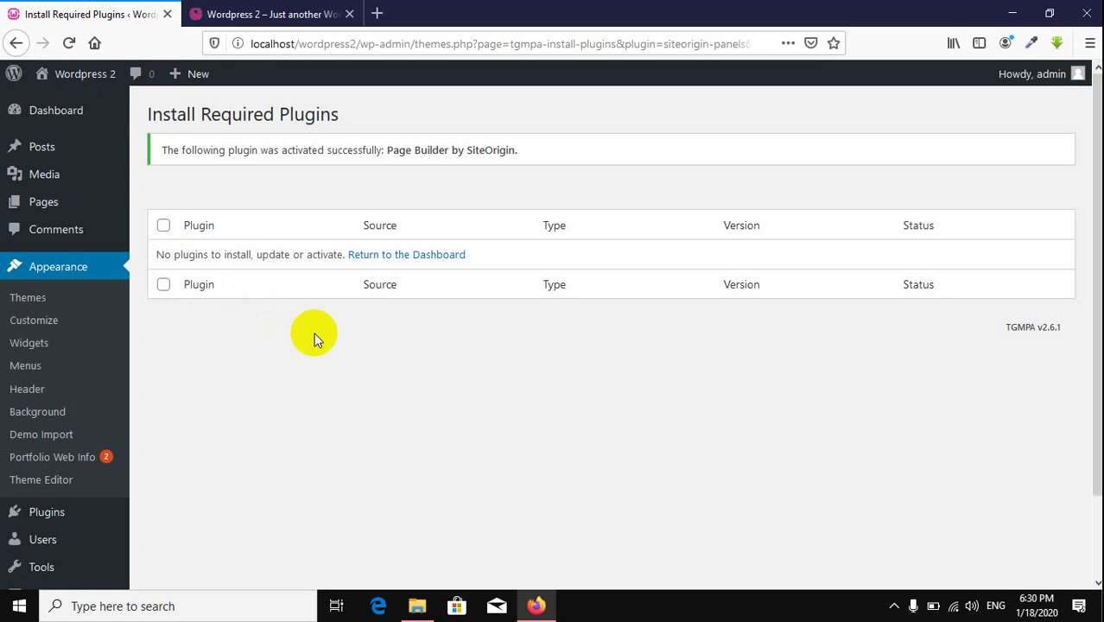
click(79, 259)
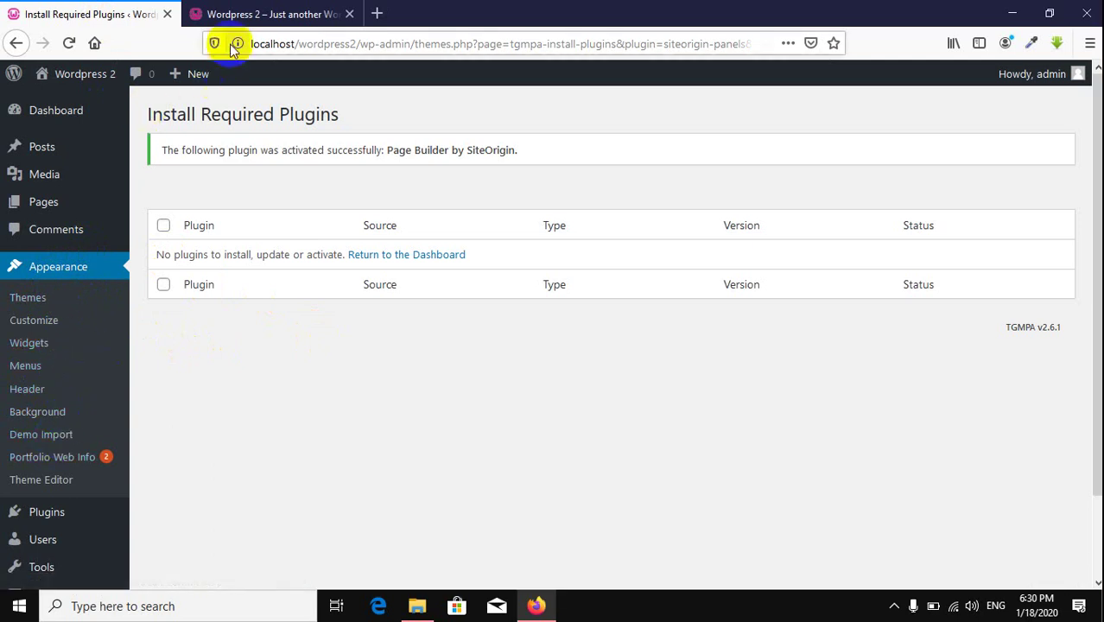
click(272, 13)
click(69, 44)
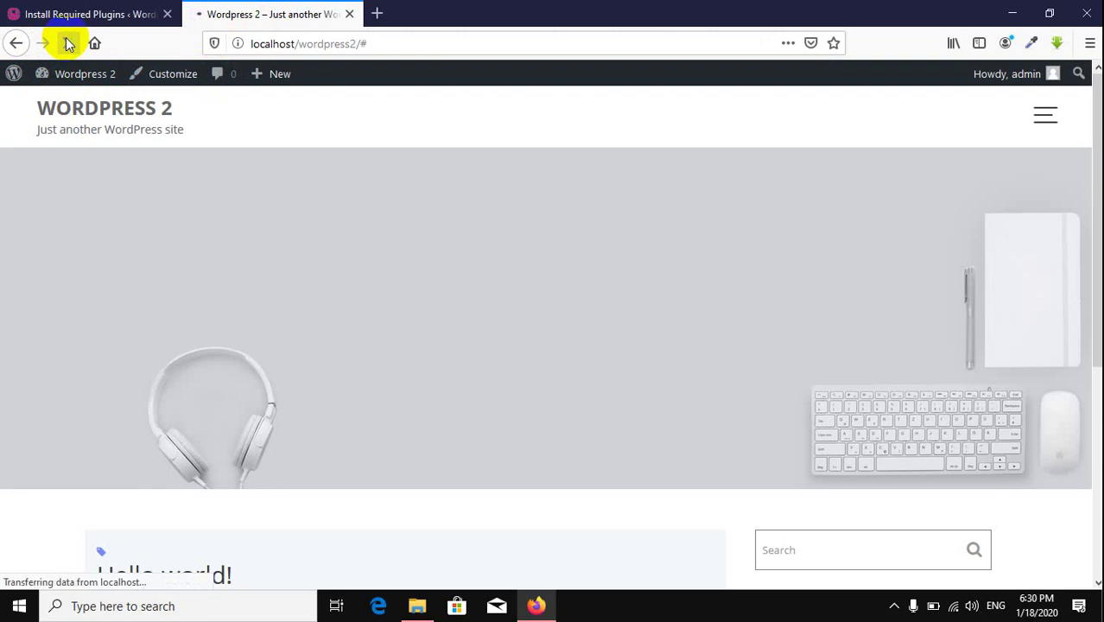
scroll(404, 292, down, 4)
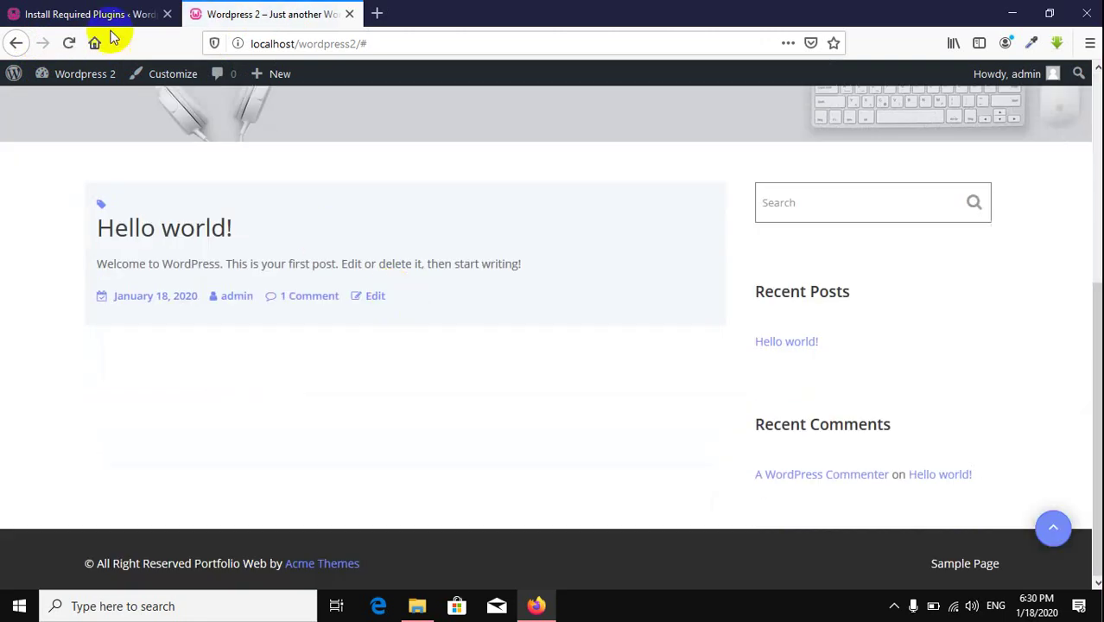
click(114, 24)
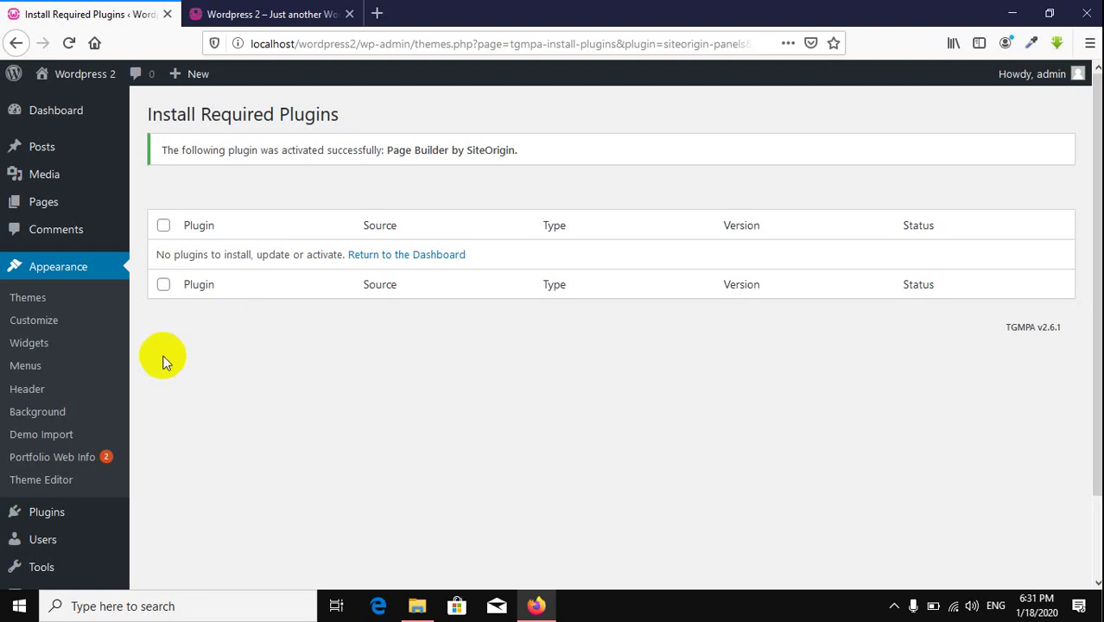
click(44, 390)
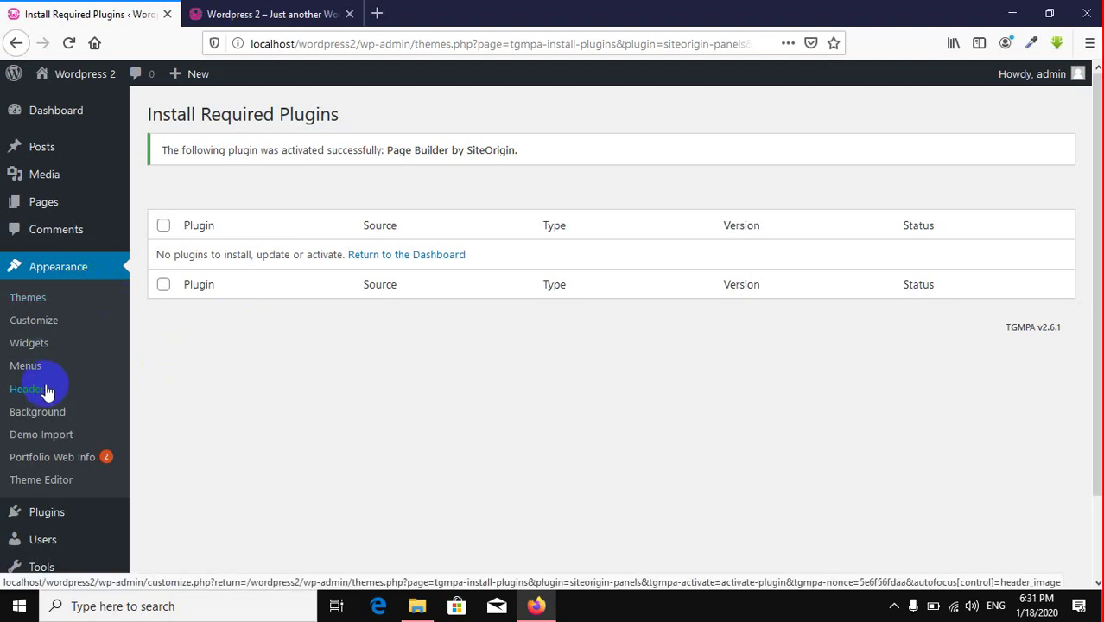
Step: Open Appearance > Demo Import and install and activate the Advanced Import plugin
click(49, 443)
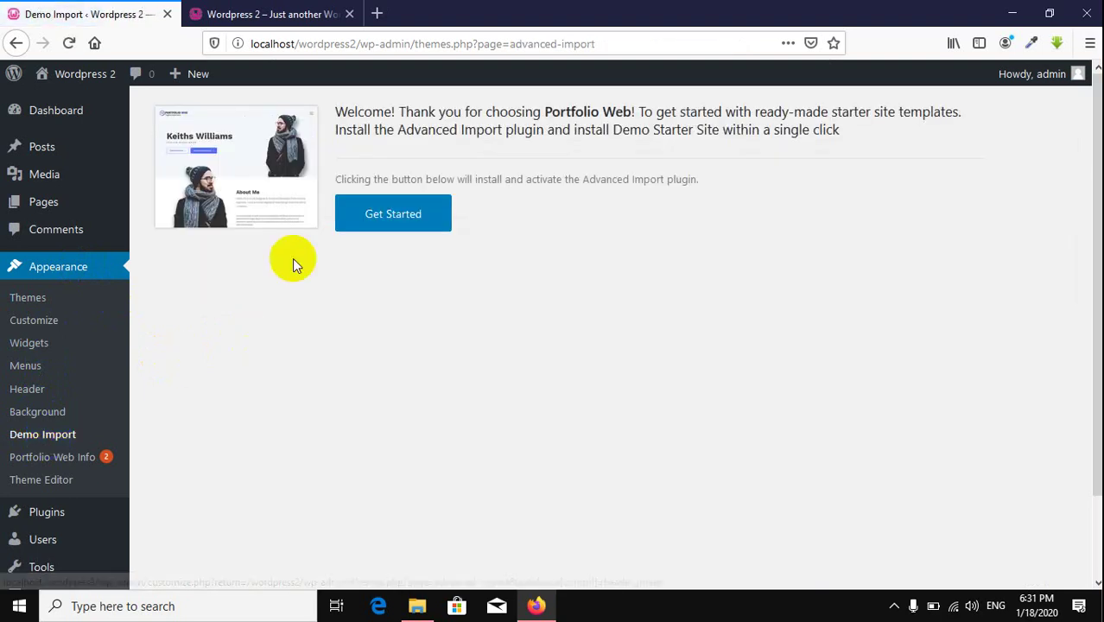
click(373, 223)
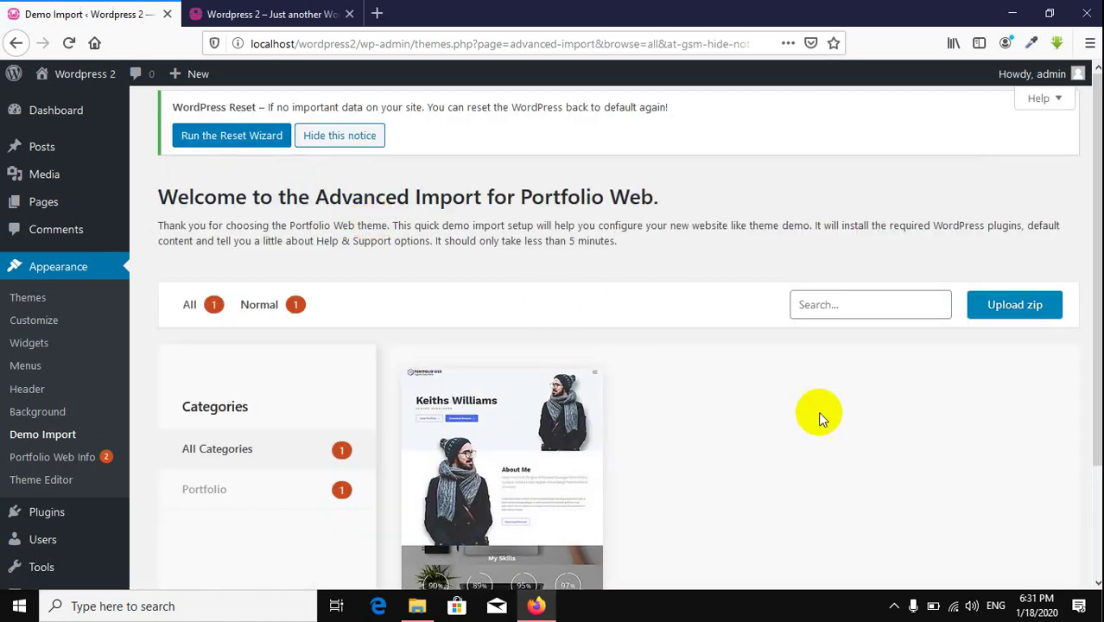
scroll(812, 423, down, 3)
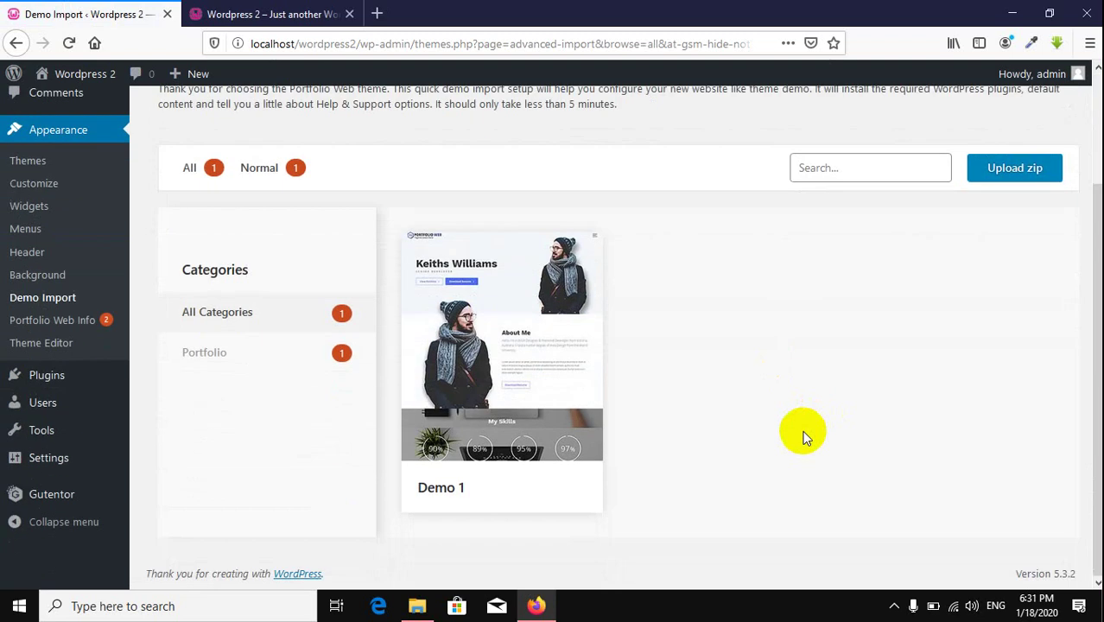
mouse_move(502, 367)
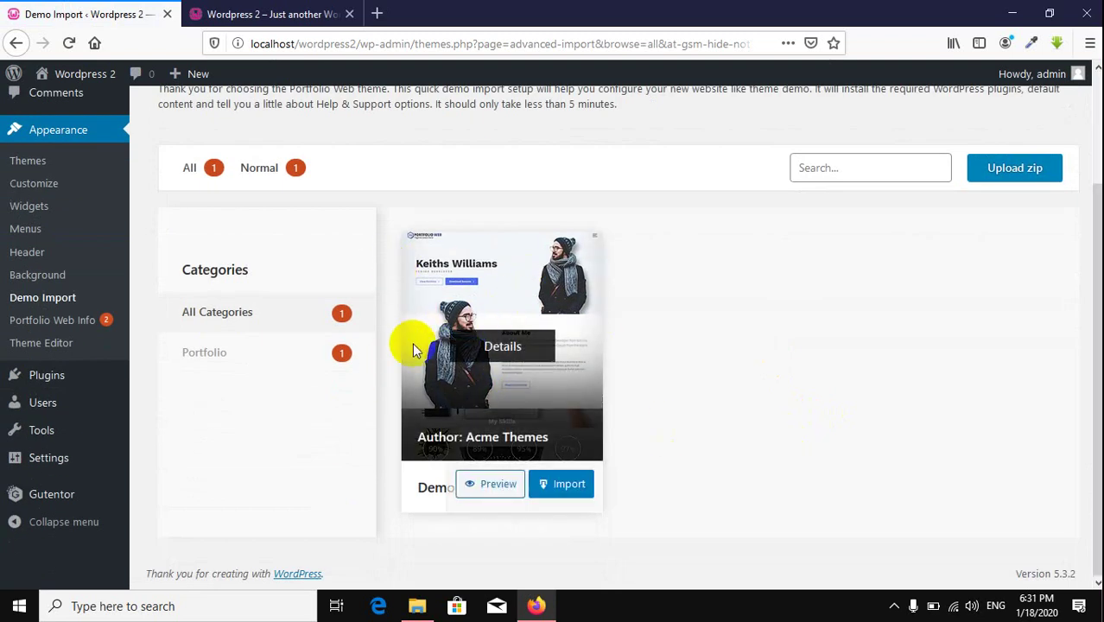
Step: Reload the live front page, then return to the starter site list showing Demo 1
click(278, 14)
click(68, 43)
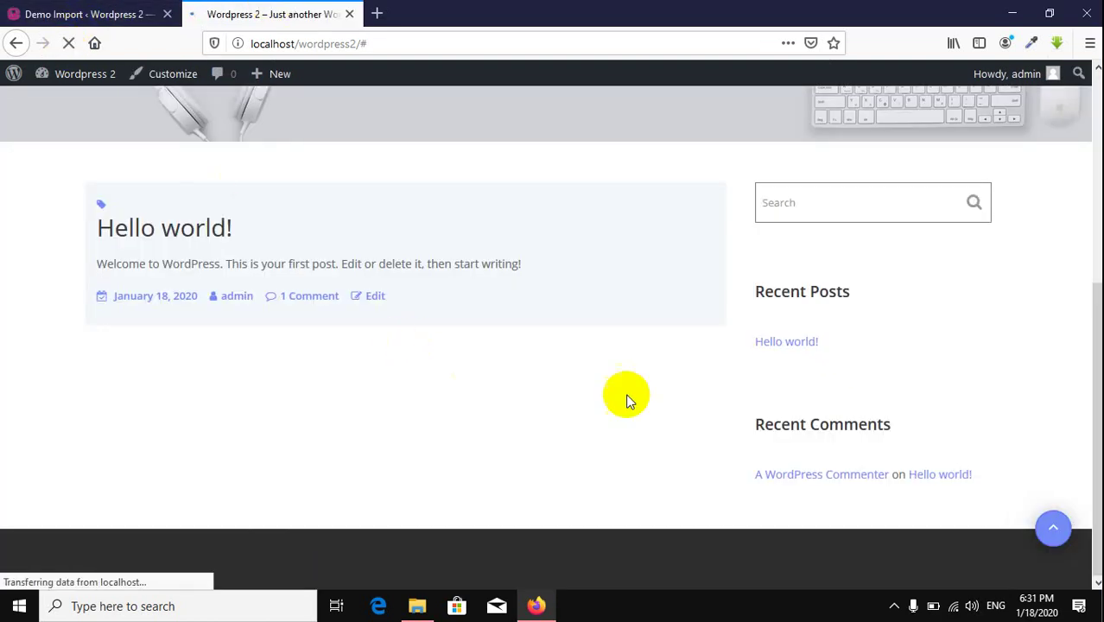
click(103, 14)
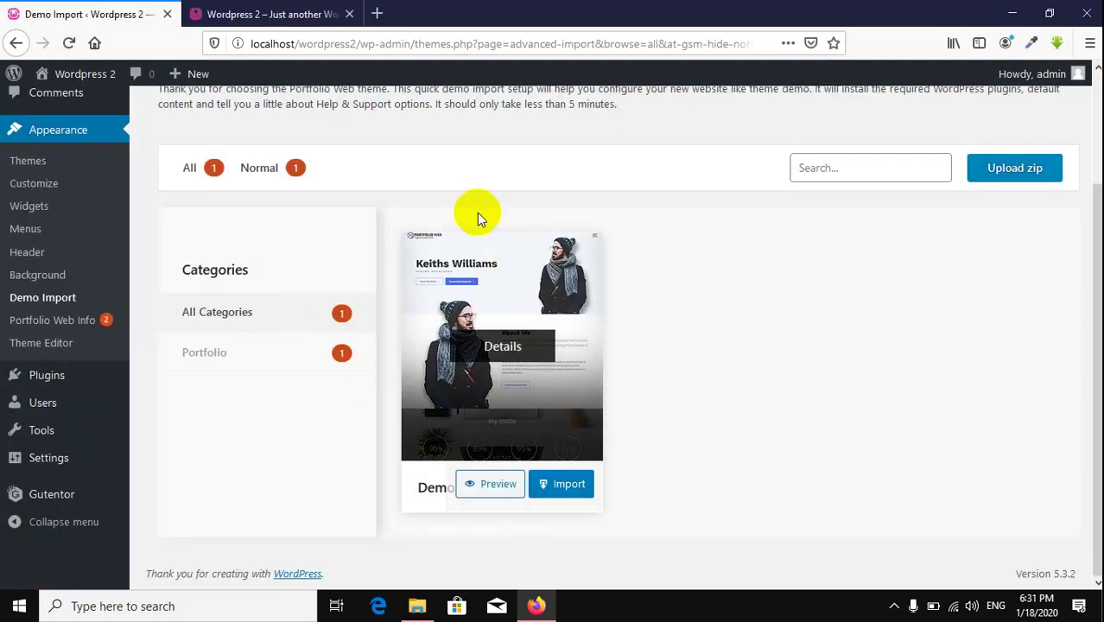
scroll(553, 346, up, 3)
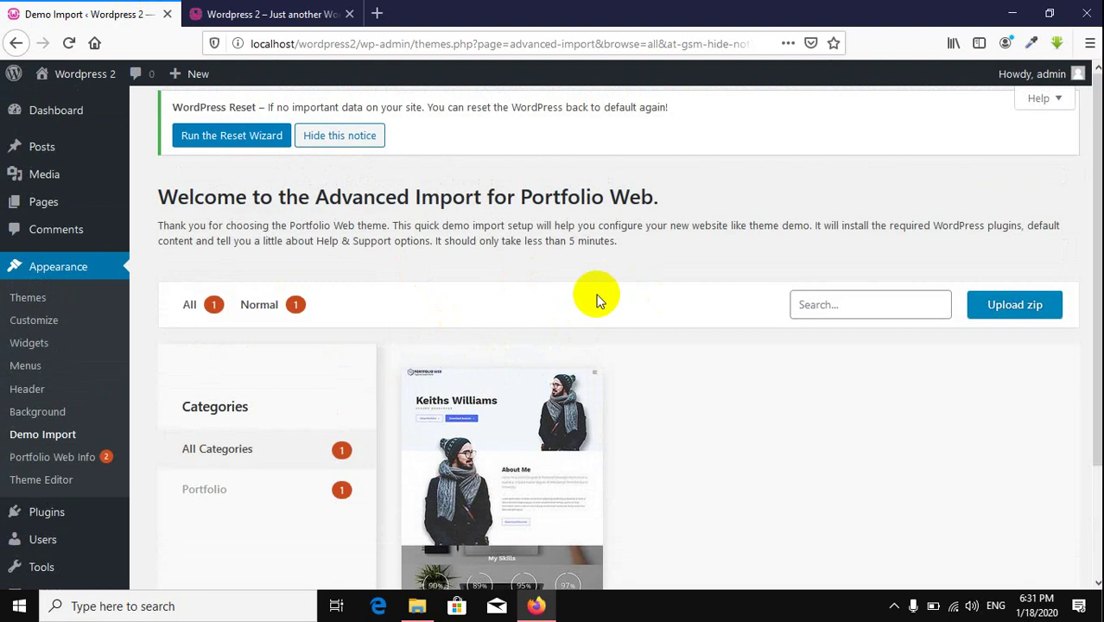
scroll(535, 354, down, 2)
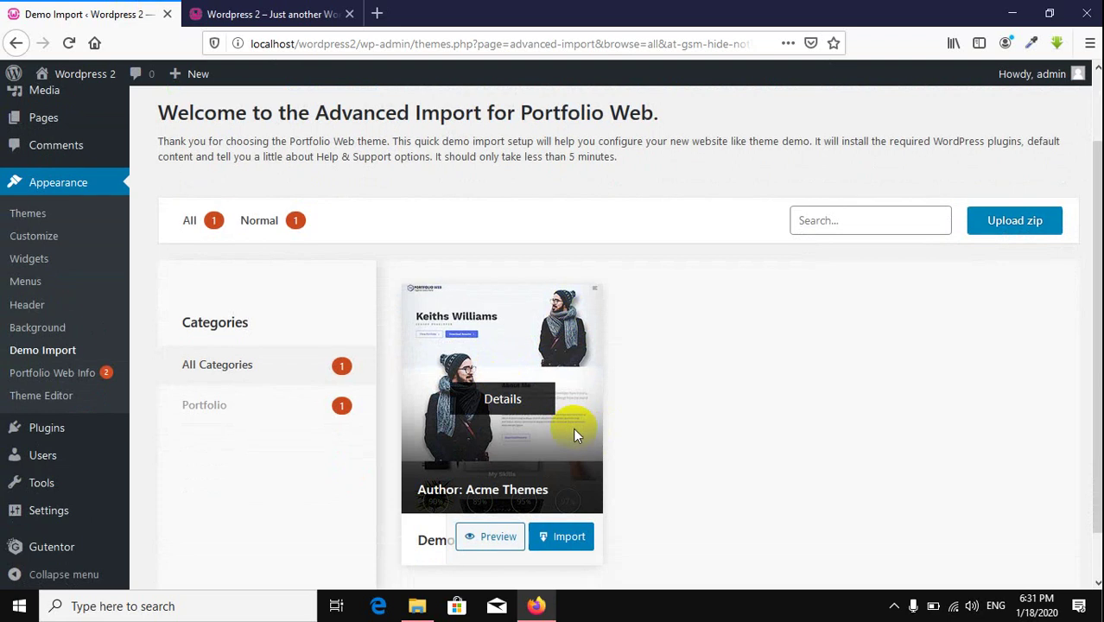
scroll(536, 379, down, 1)
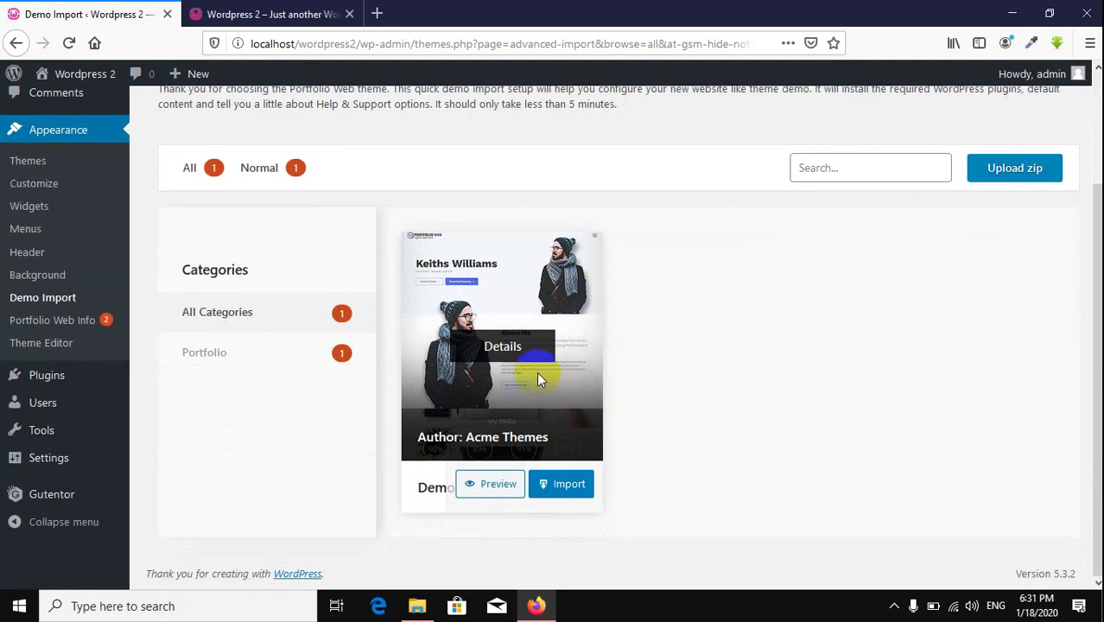
Step: Start importing the Demo 1 starter site and confirm importing its demo content
click(567, 485)
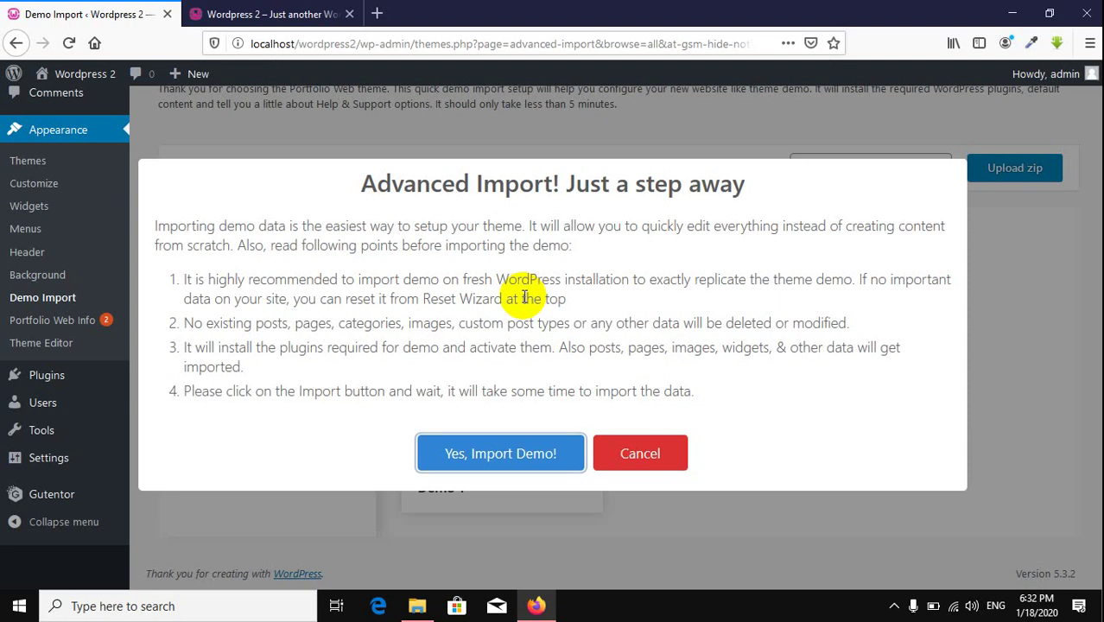
click(498, 456)
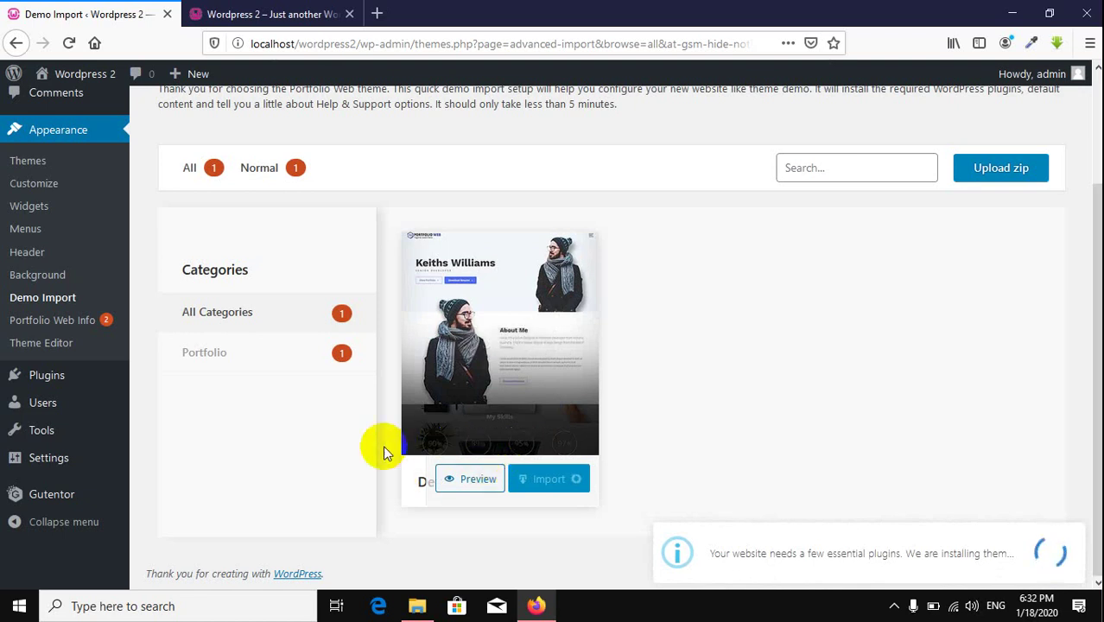
Step: Let the Demo 1 plugin and content import run to the Success dialog, checking the front page meanwhile
scroll(740, 275, up, 3)
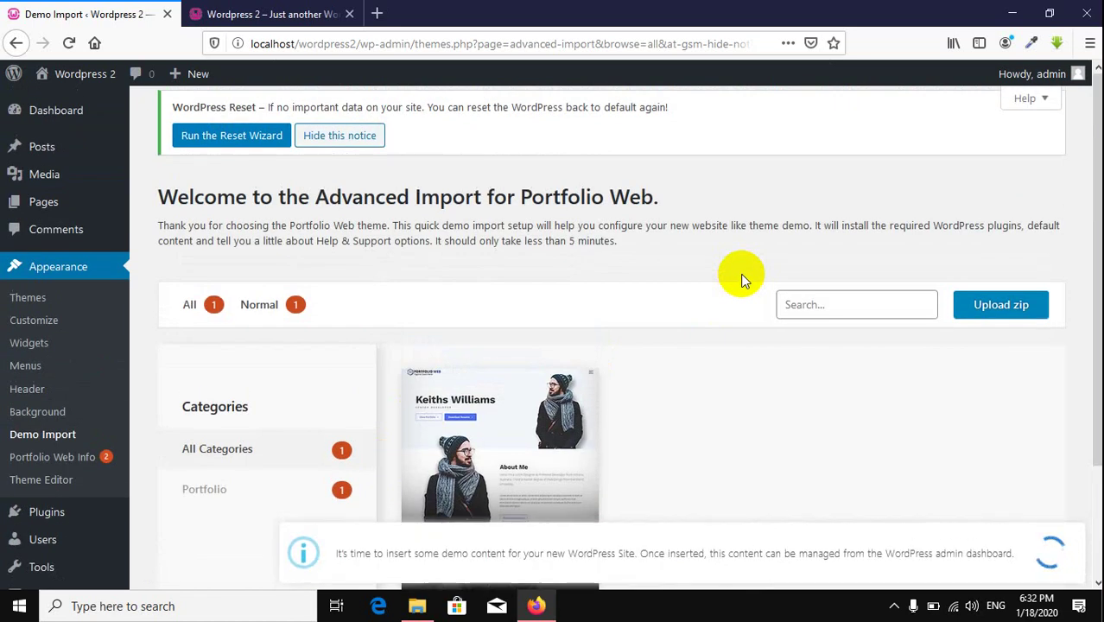
scroll(741, 278, down, 3)
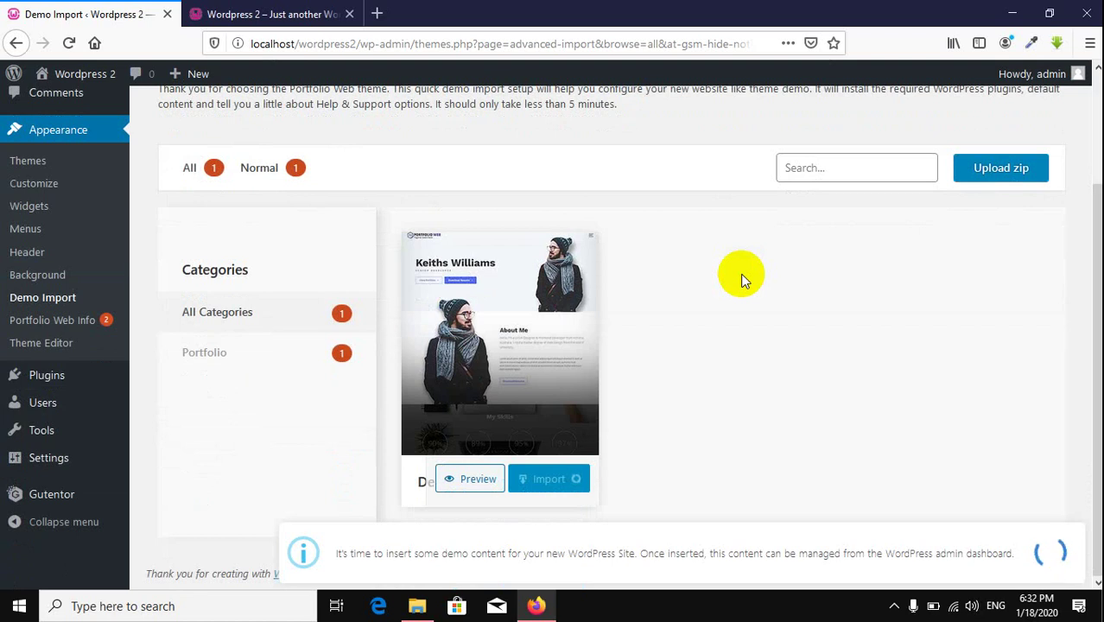
click(279, 13)
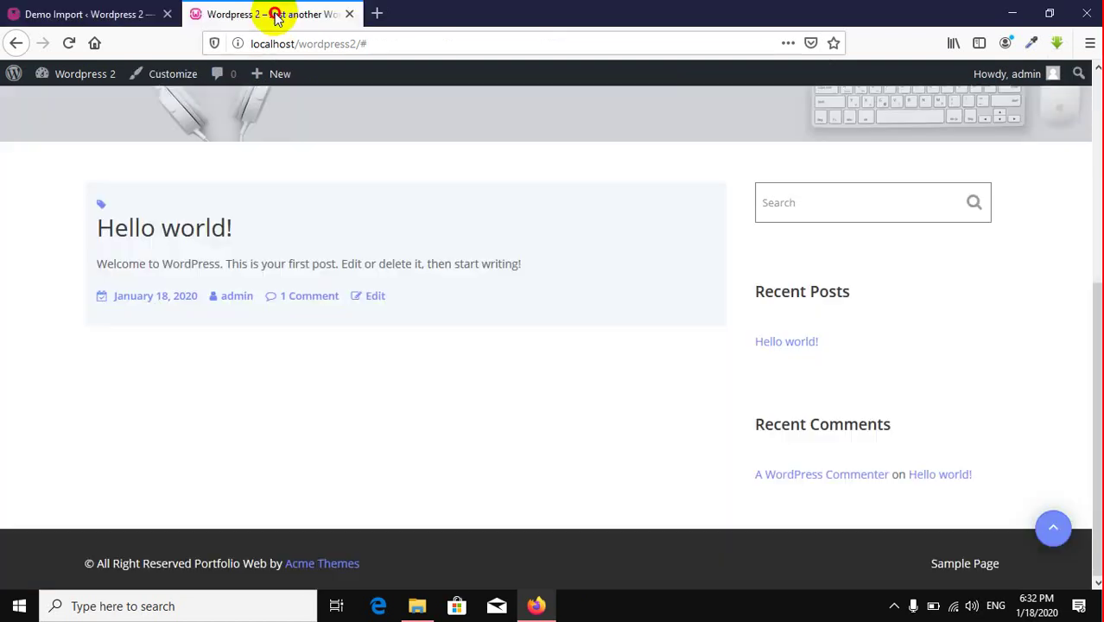
click(68, 43)
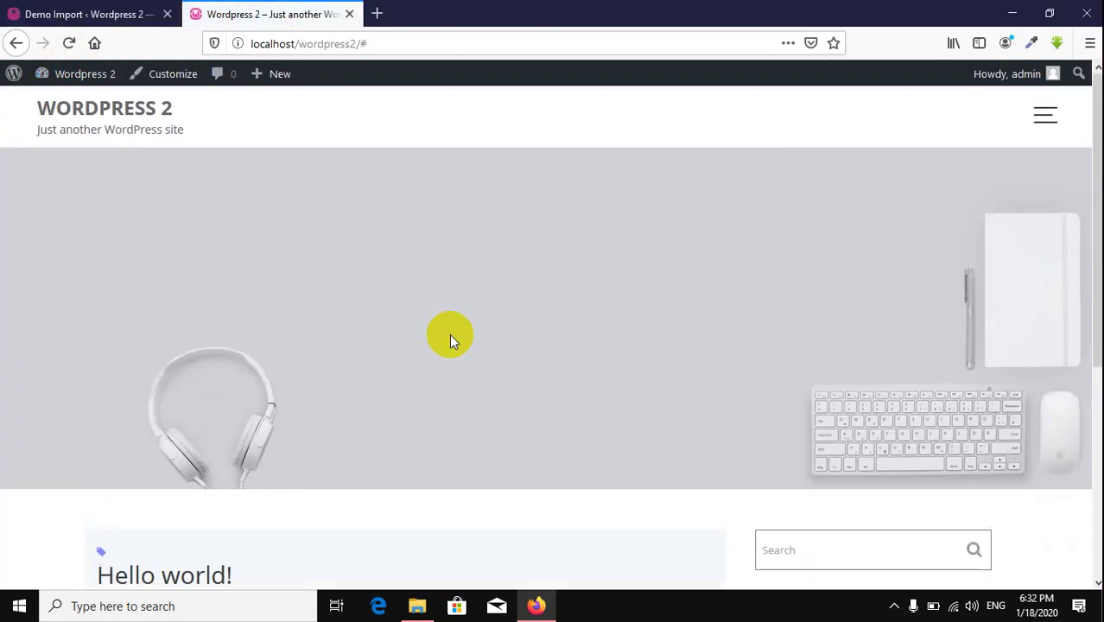
click(154, 12)
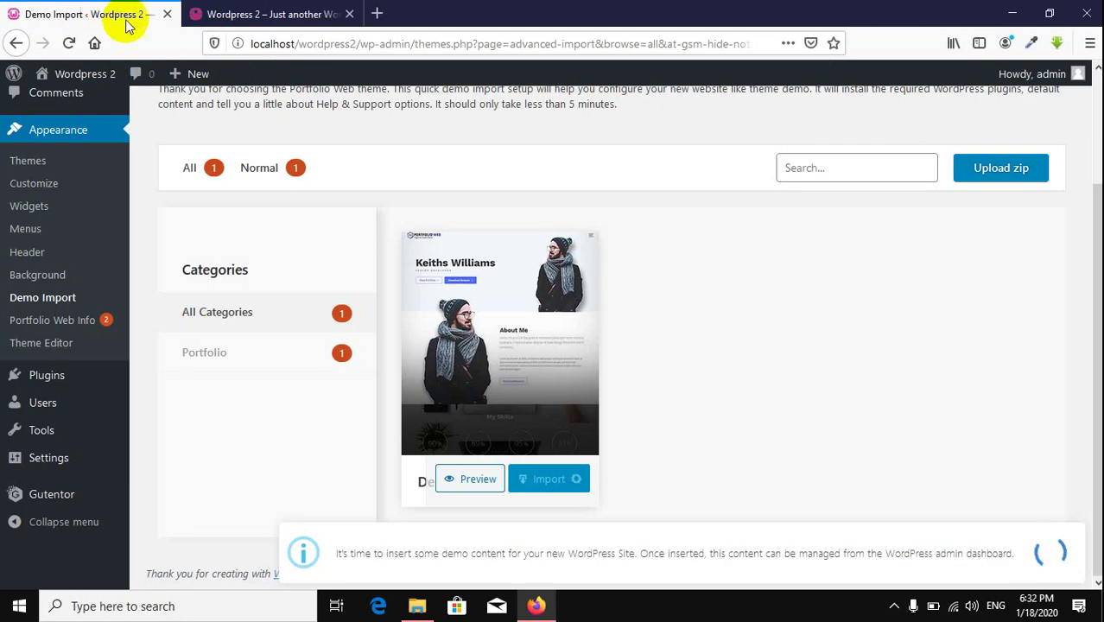
scroll(861, 397, up, 3)
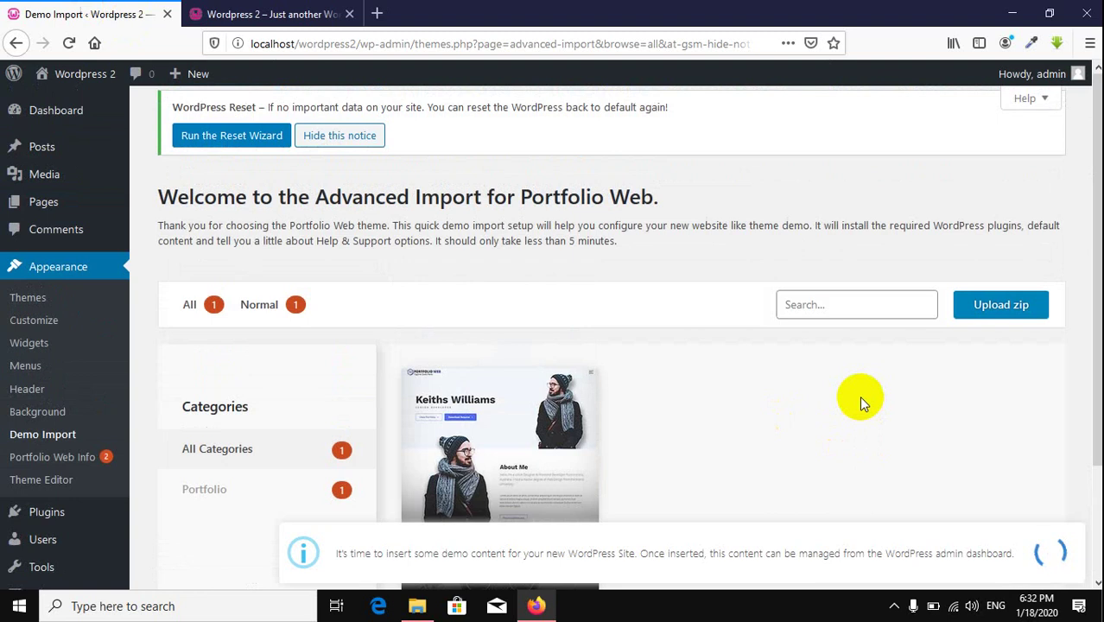
scroll(858, 396, down, 3)
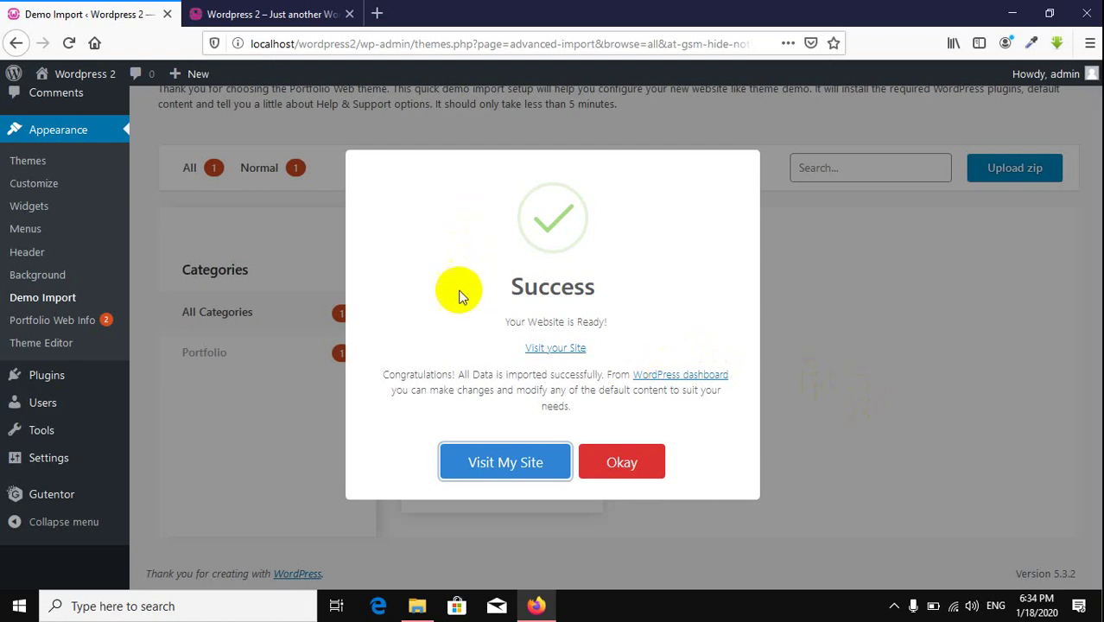
click(587, 462)
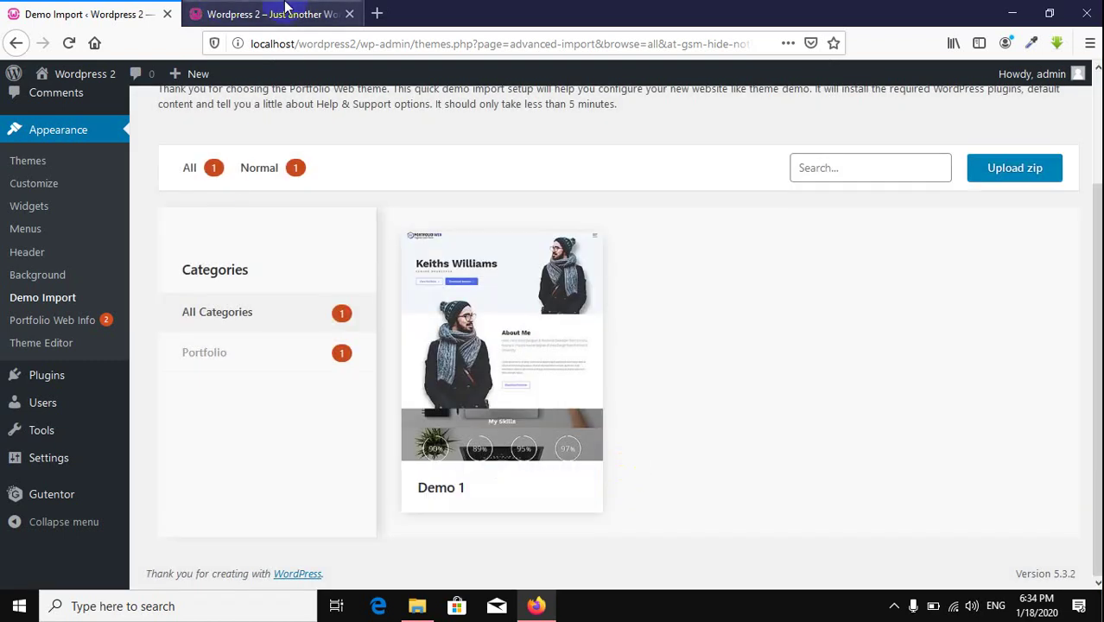
click(240, 17)
click(68, 42)
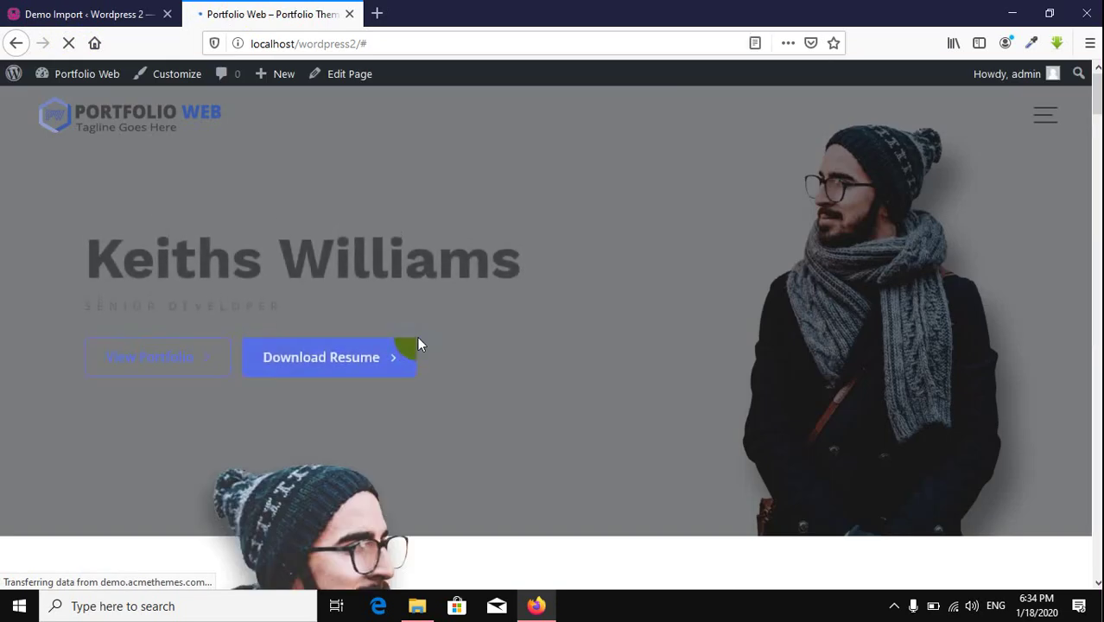
scroll(418, 341, down, 20)
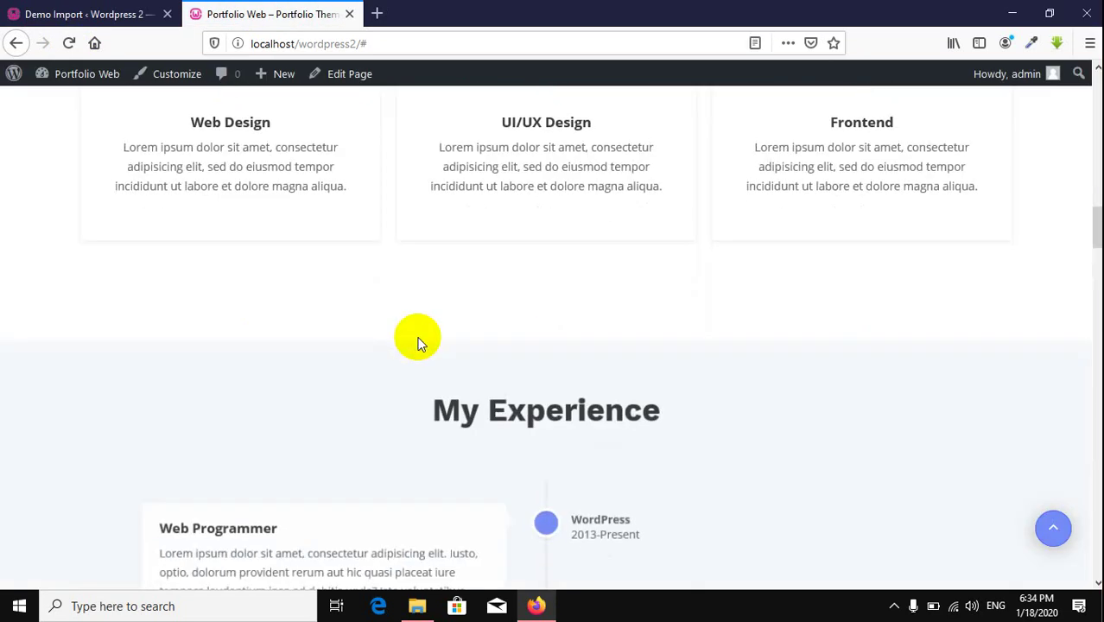
scroll(418, 342, down, 15)
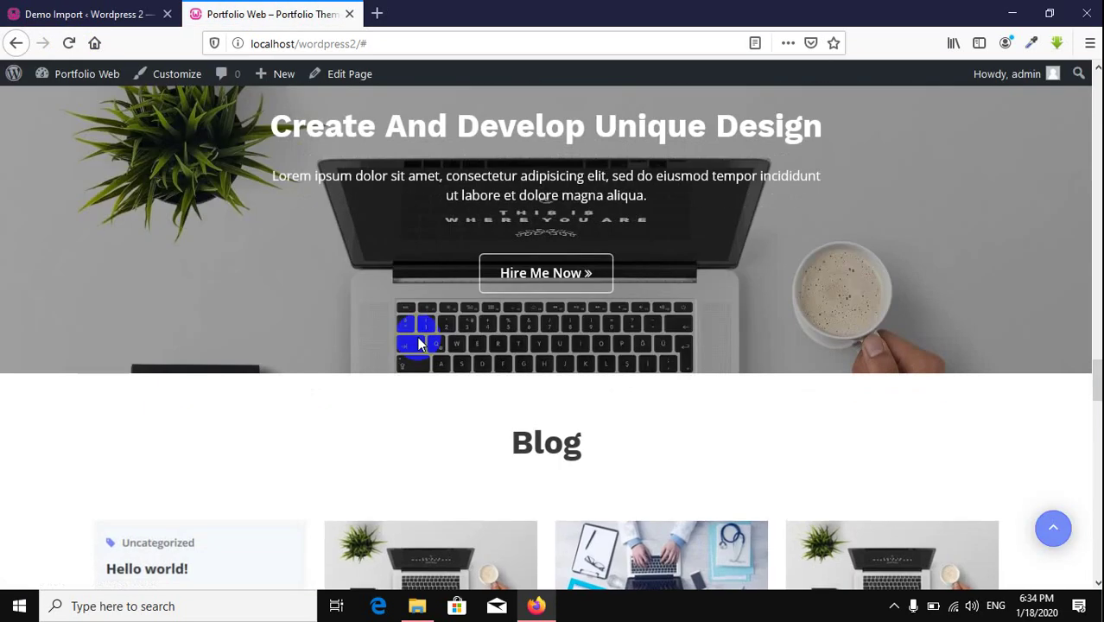
scroll(418, 343, up, 10)
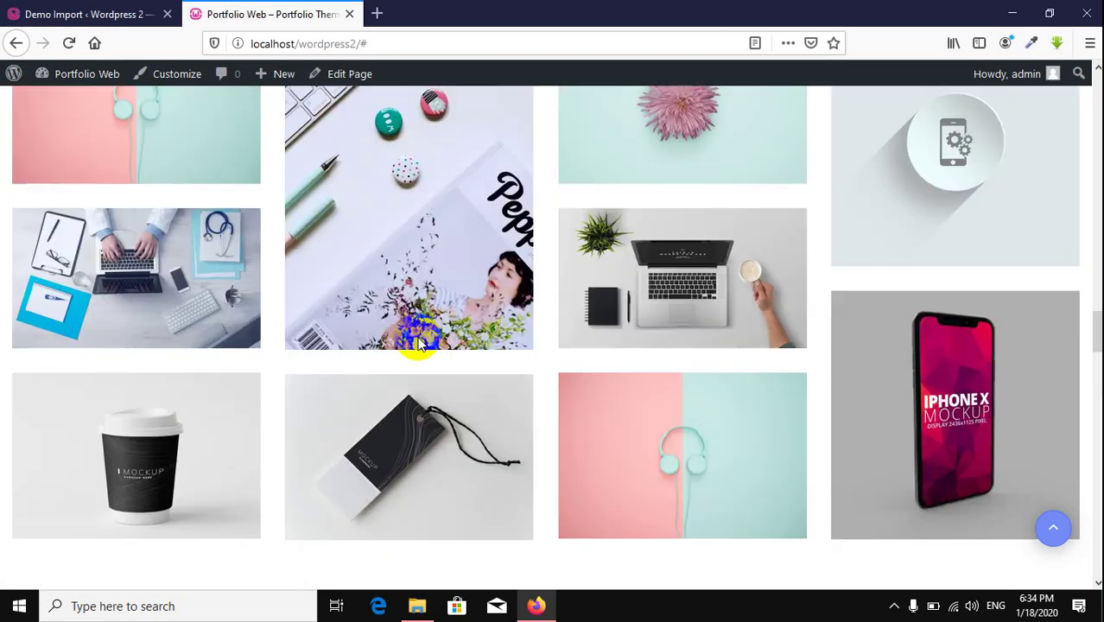
scroll(418, 343, up, 3)
scroll(417, 342, up, 10)
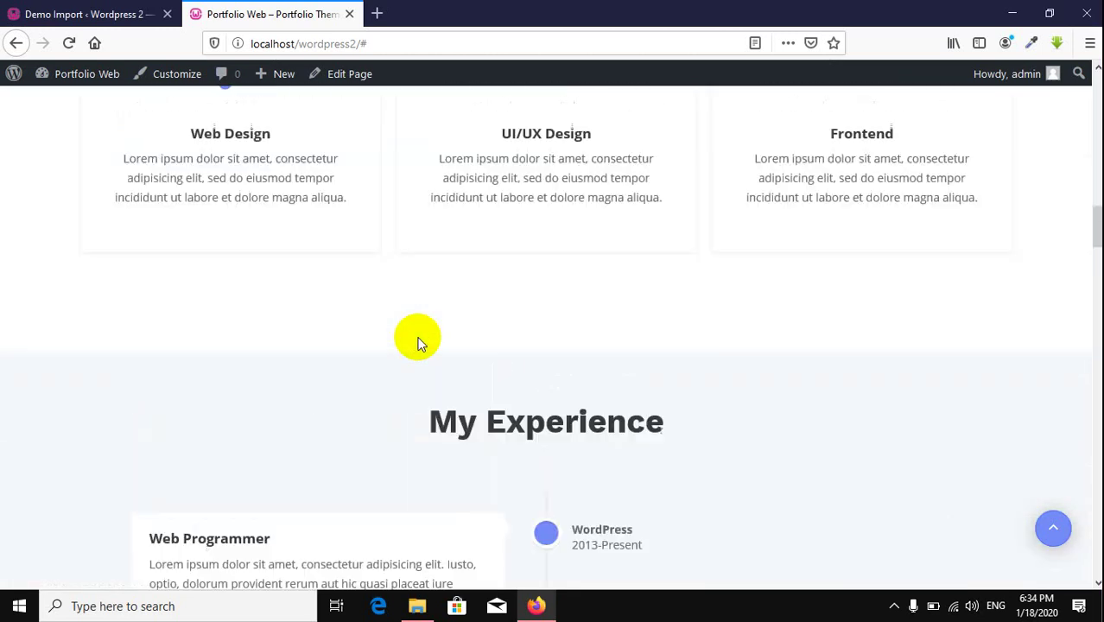
scroll(417, 343, up, 4)
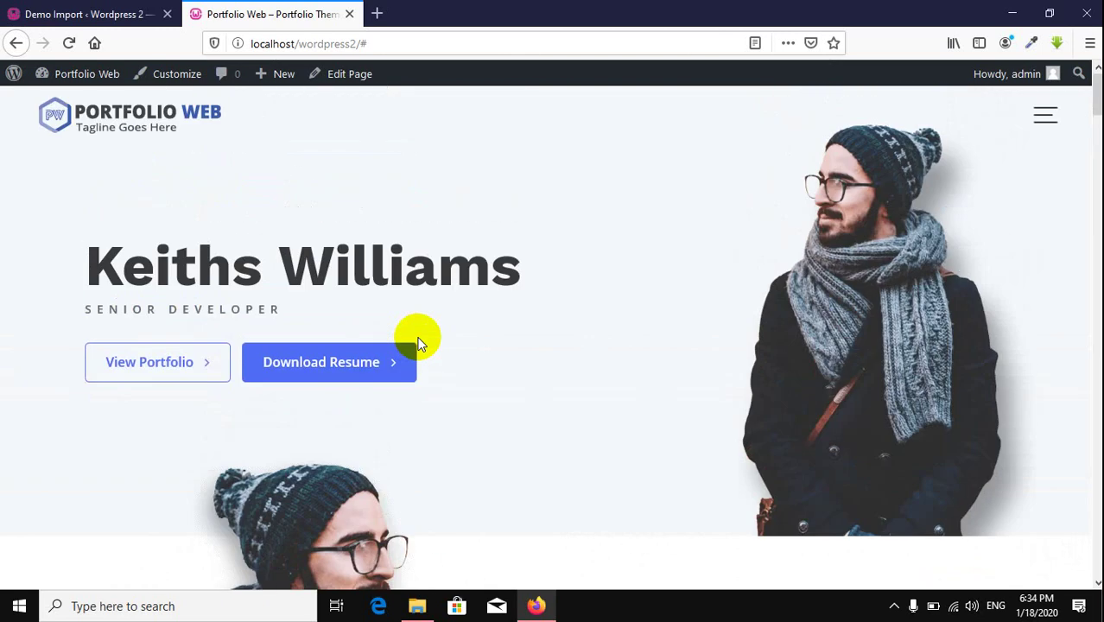
scroll(417, 343, down, 20)
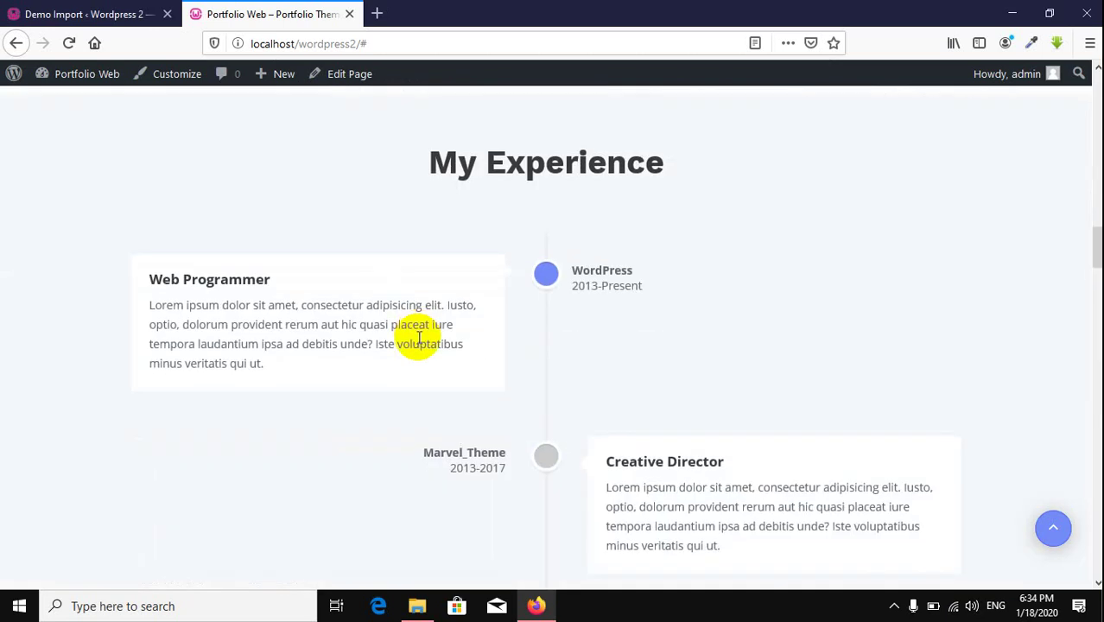
scroll(417, 343, up, 8)
scroll(417, 343, up, 12)
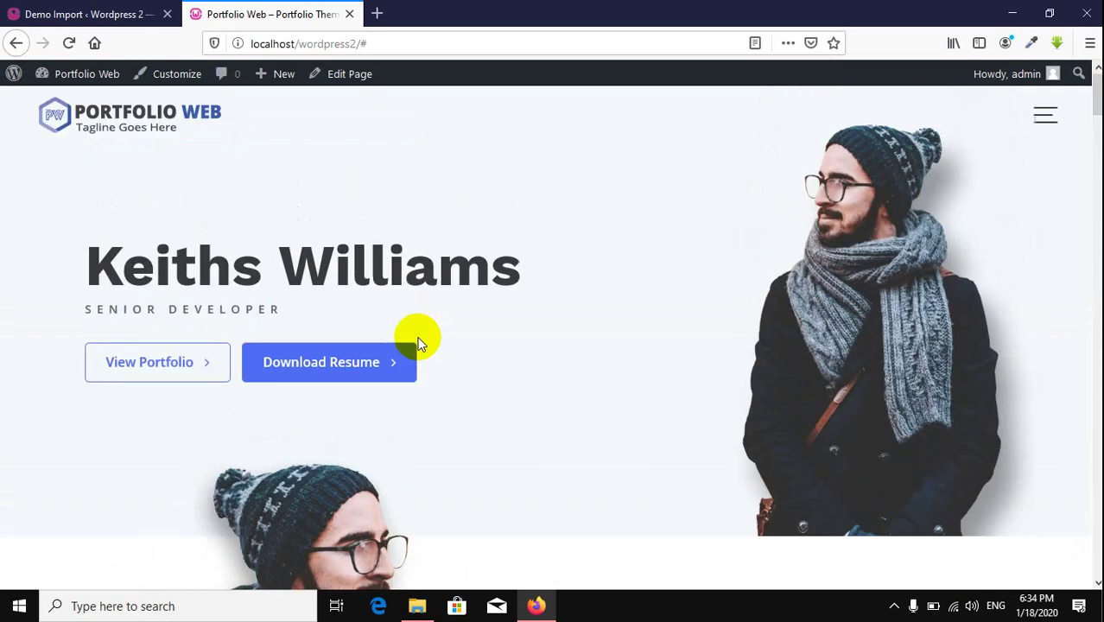
Step: Open the Recommended Actions section of the Portfolio Web Info page in the admin
click(58, 13)
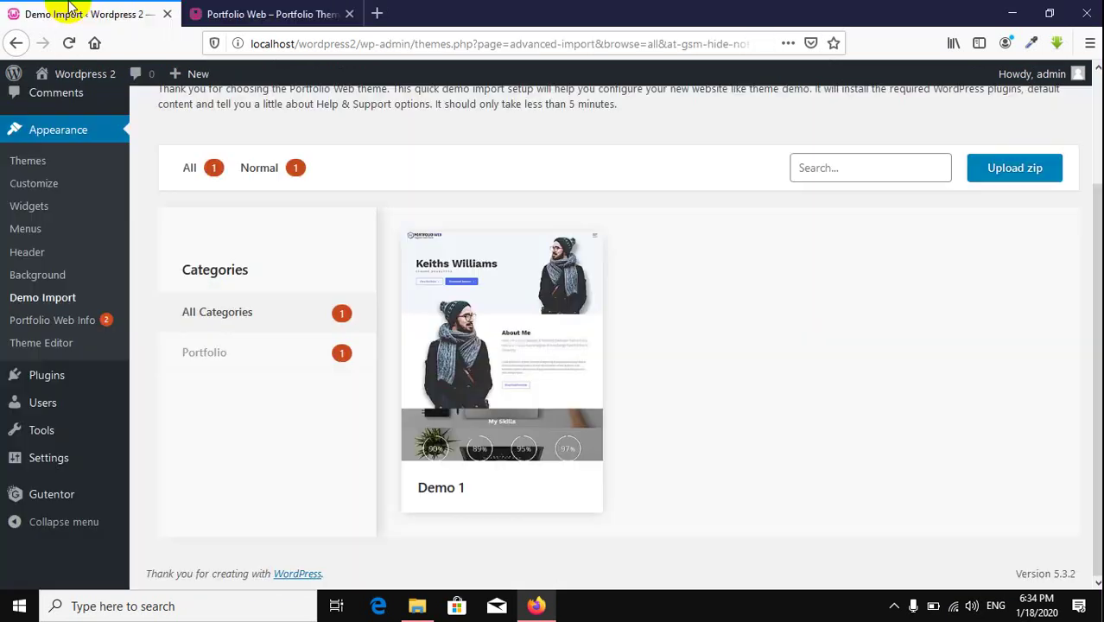
click(73, 329)
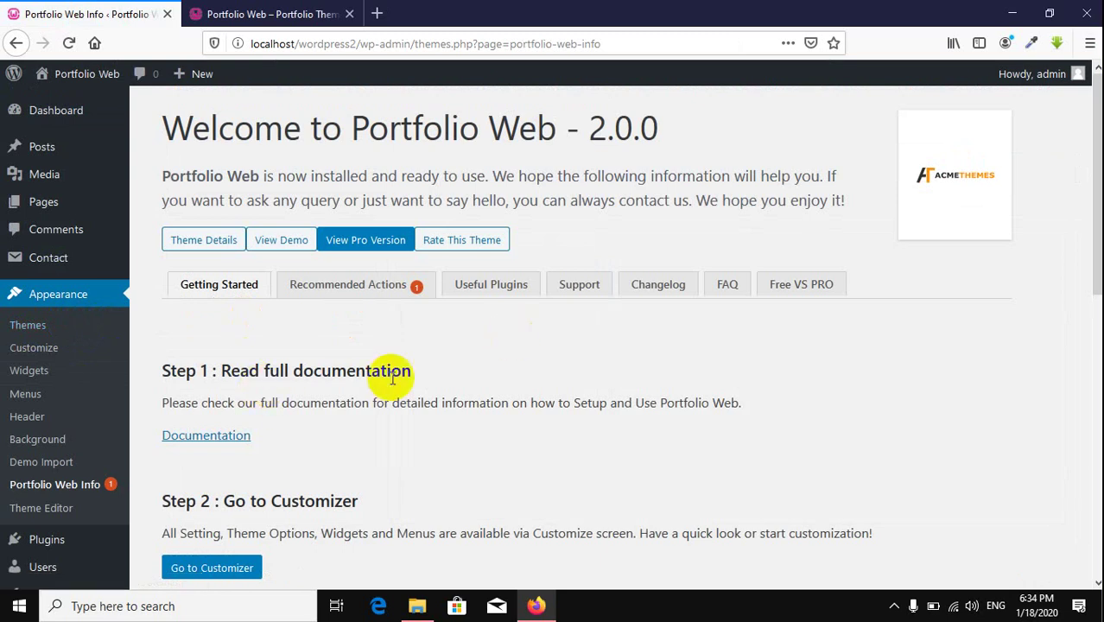
scroll(373, 388, down, 3)
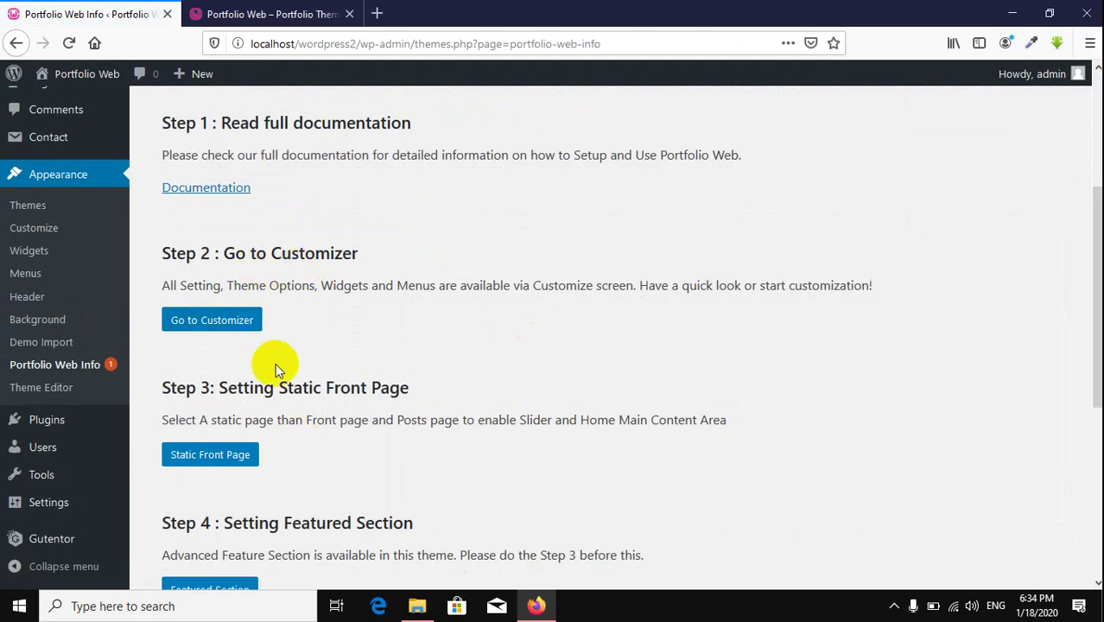
scroll(276, 370, down, 2)
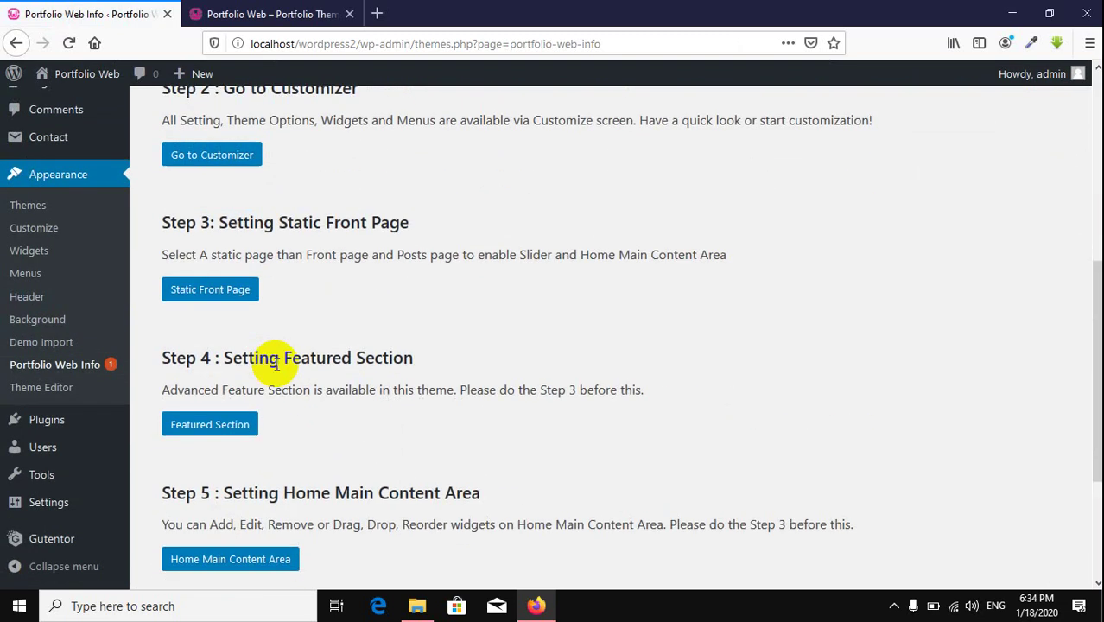
scroll(276, 364, down, 3)
scroll(276, 365, up, 7)
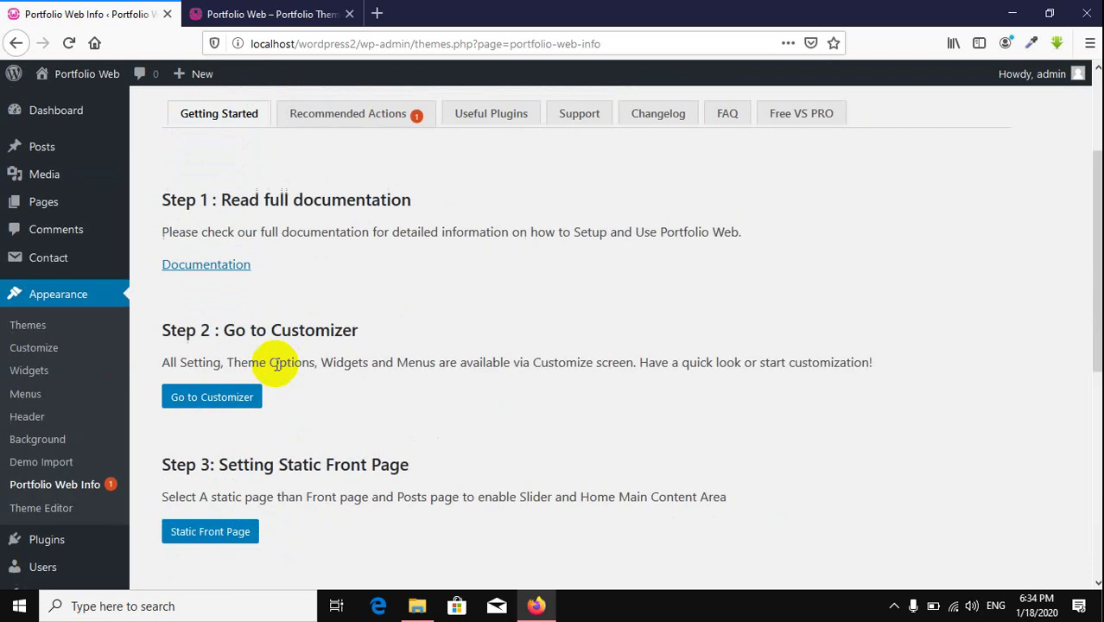
click(352, 291)
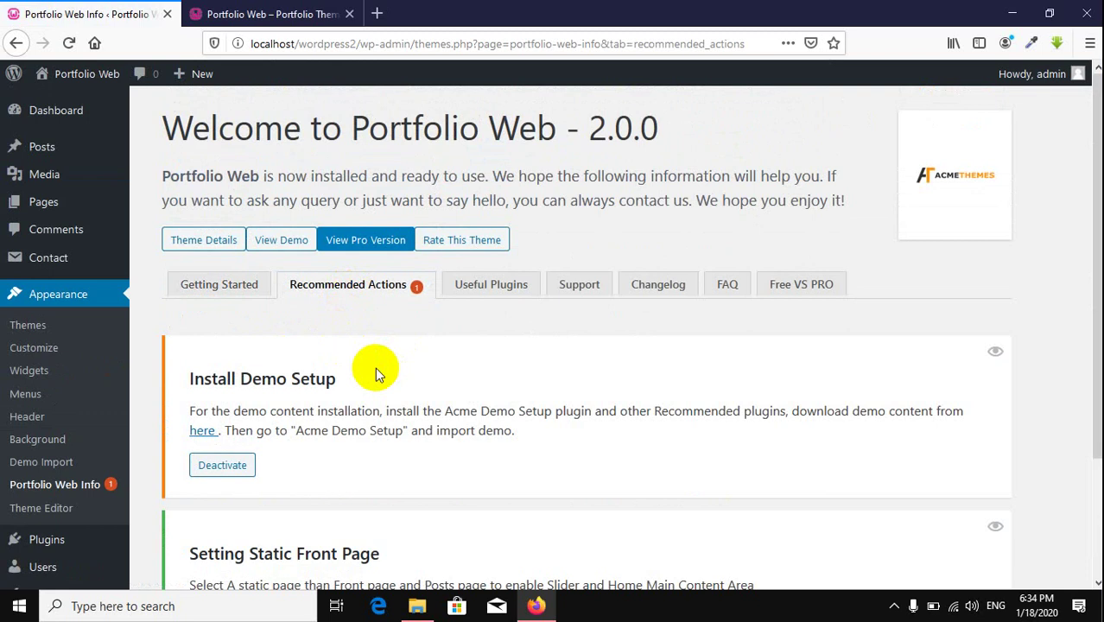
Step: Deactivate Acme Demo Setup under Install Demo Setup
scroll(374, 370, down, 3)
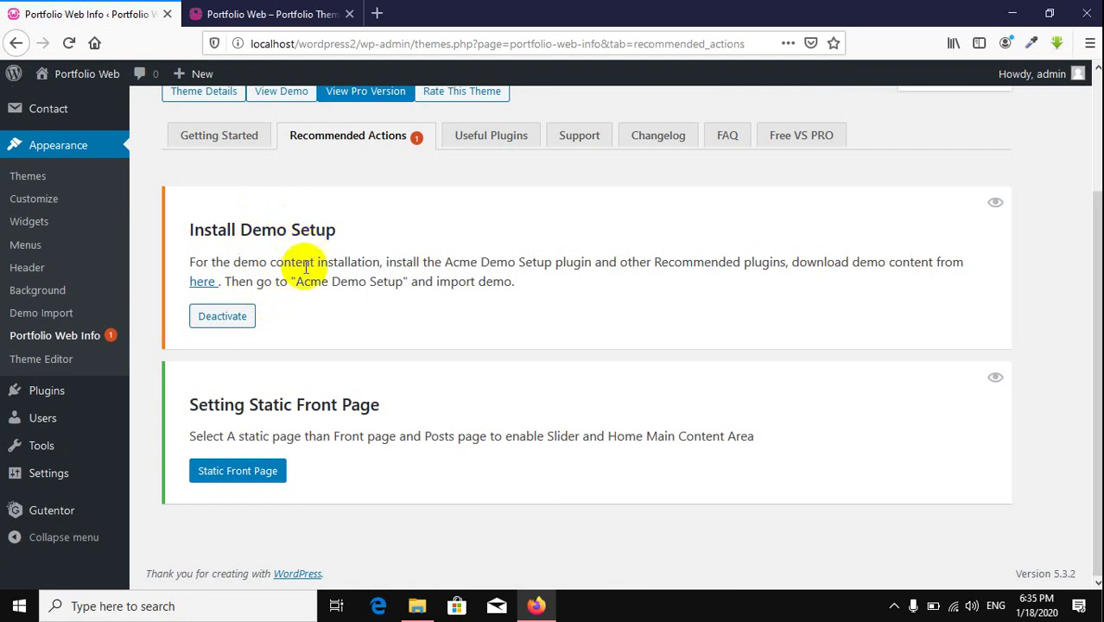
click(241, 316)
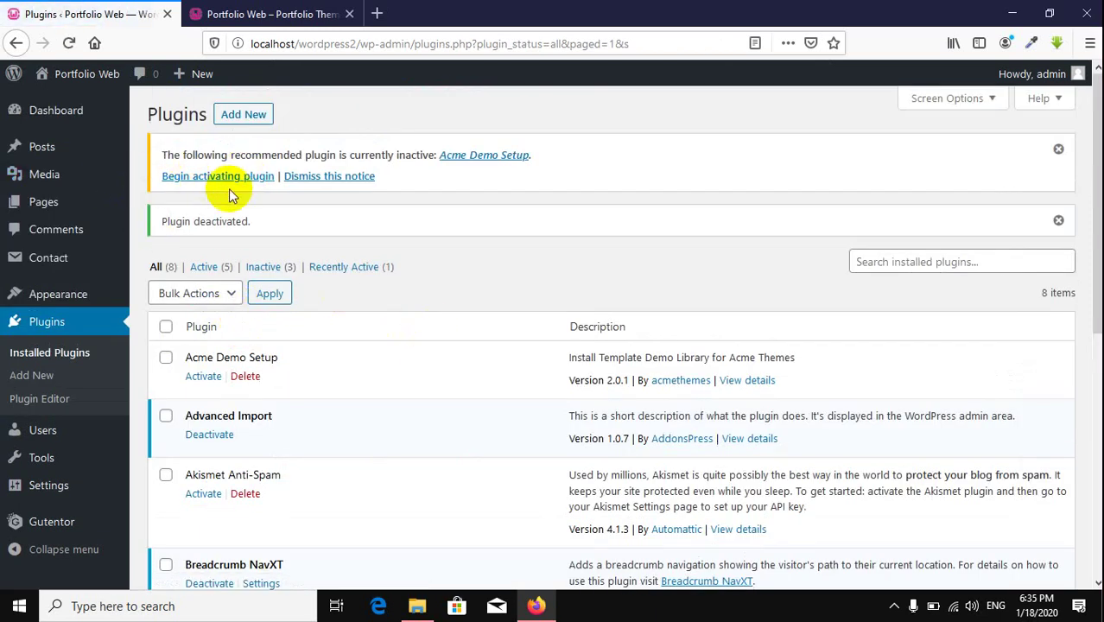
click(250, 14)
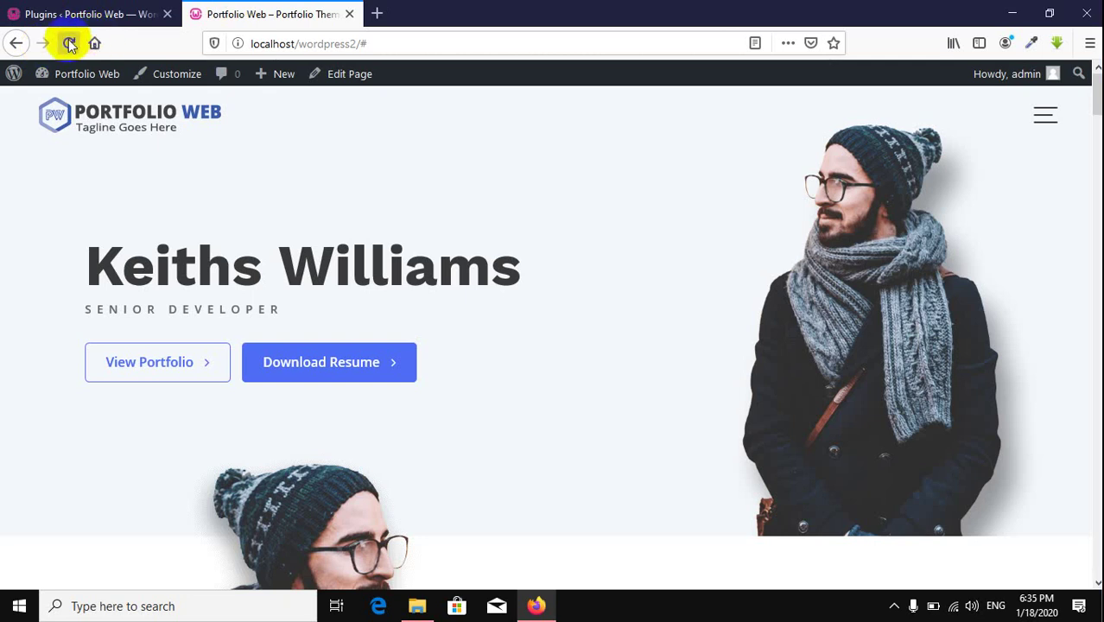
Step: Reload the live homepage and scroll over the imported demo layout
click(69, 43)
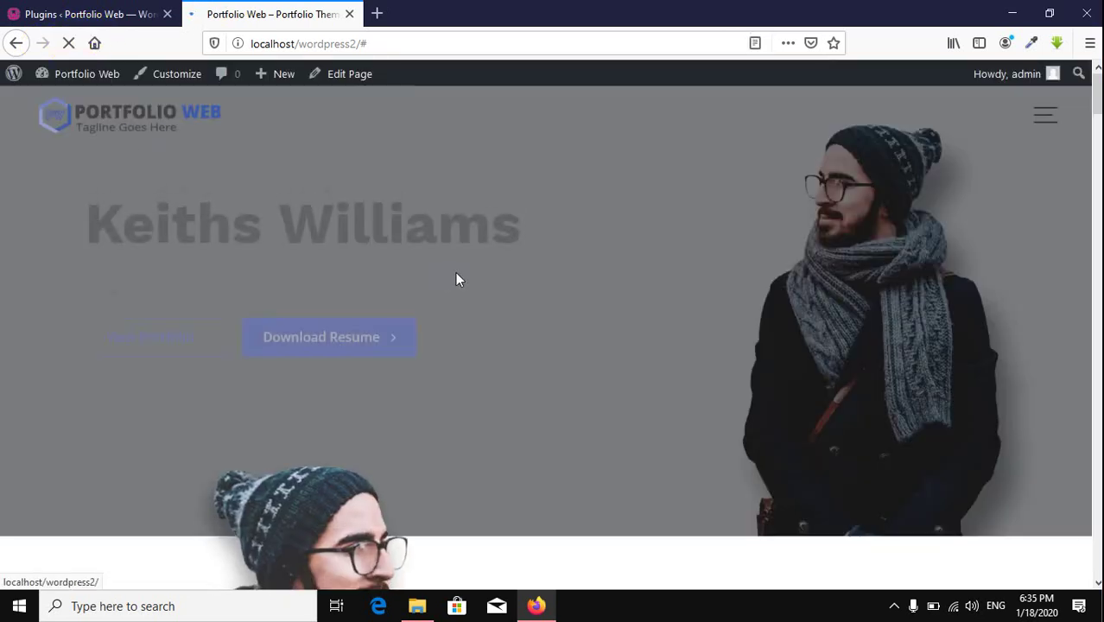
scroll(455, 272, down, 10)
scroll(455, 272, up, 10)
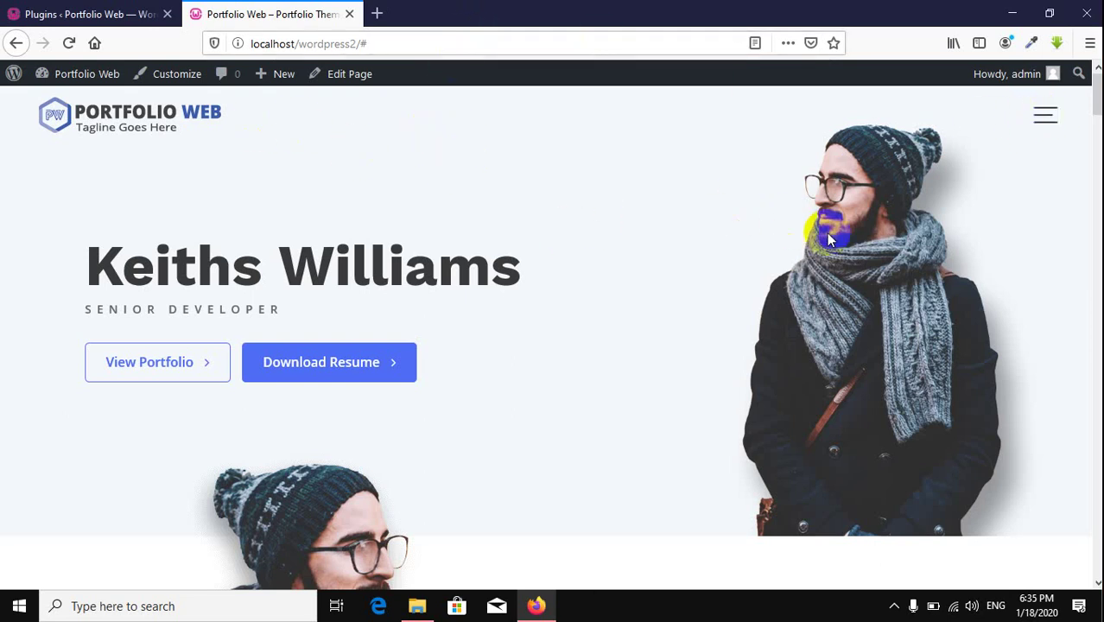
Step: Browse the About page from the navigation menu, return home, then go back to the Plugins list
click(1043, 118)
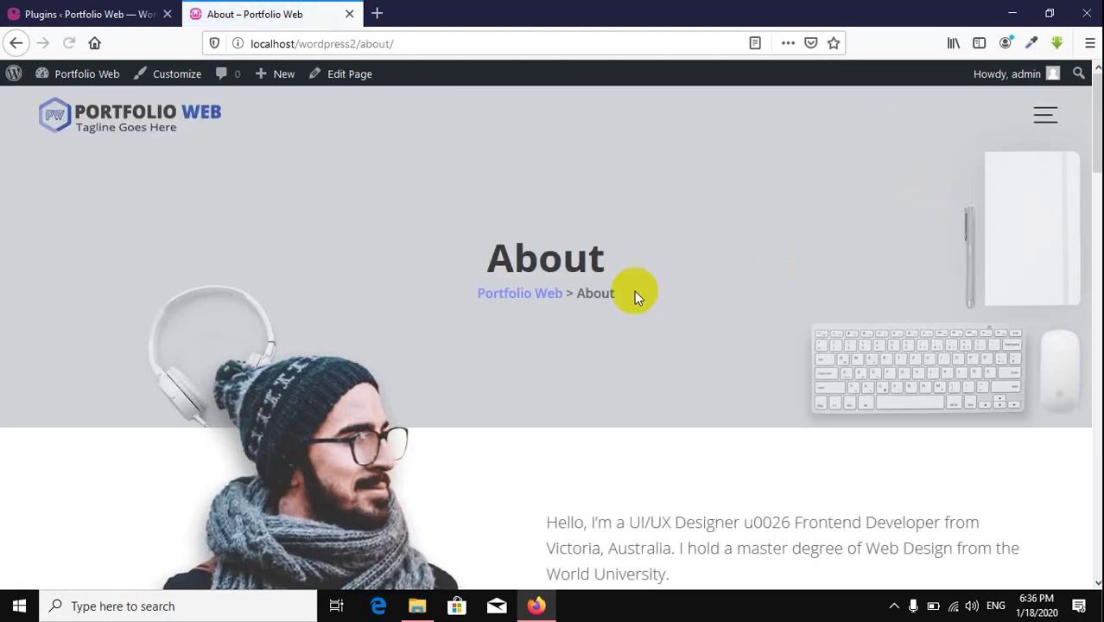
scroll(581, 273, down, 3)
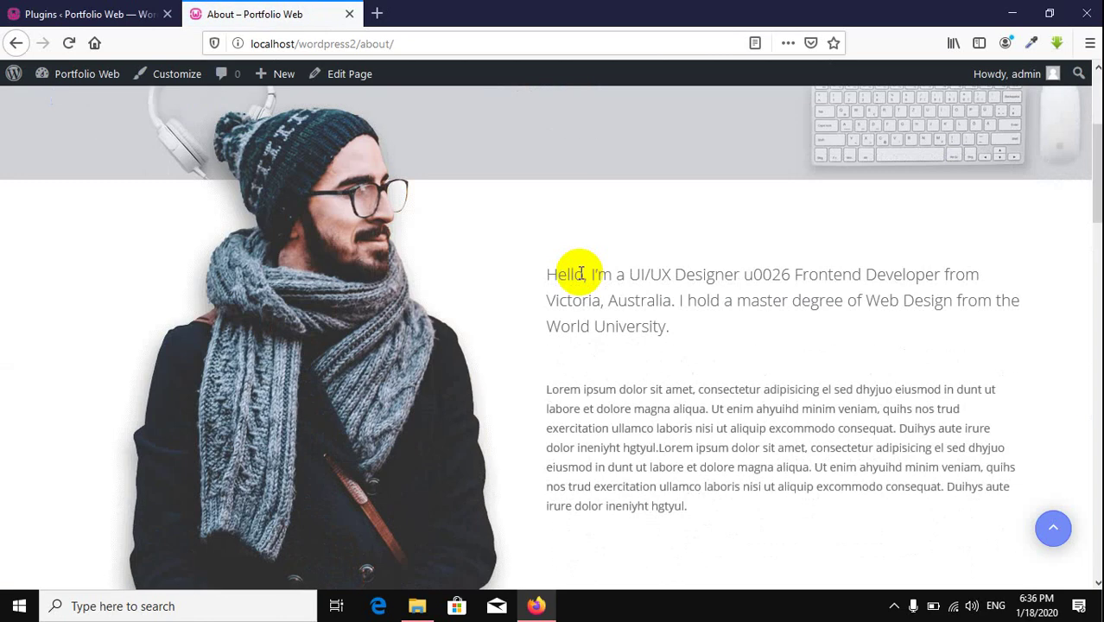
scroll(581, 273, down, 15)
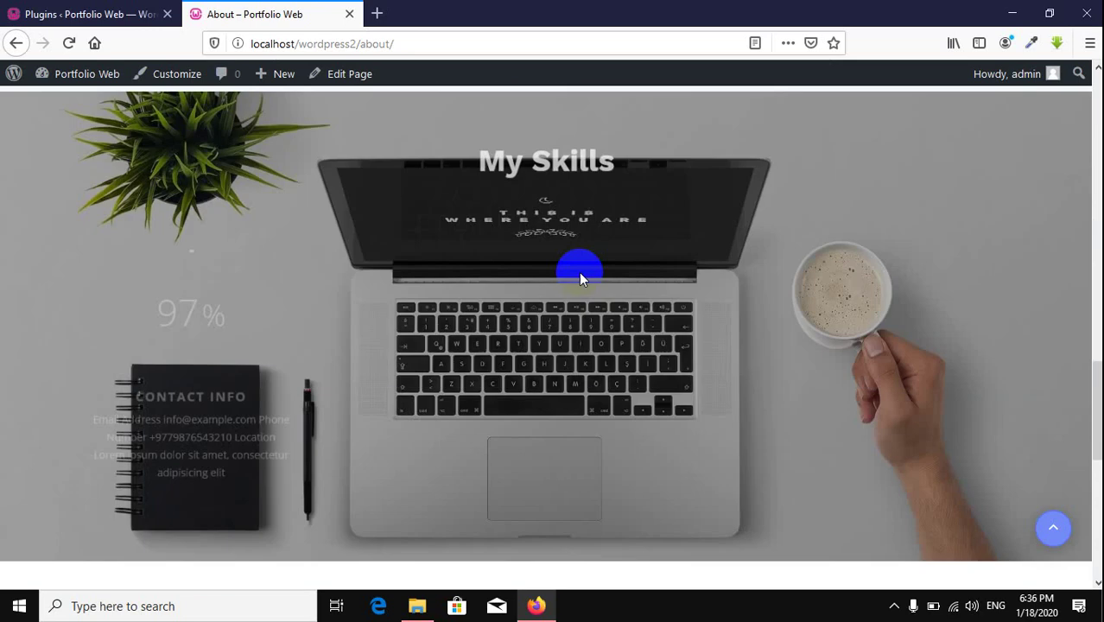
scroll(579, 272, up, 20)
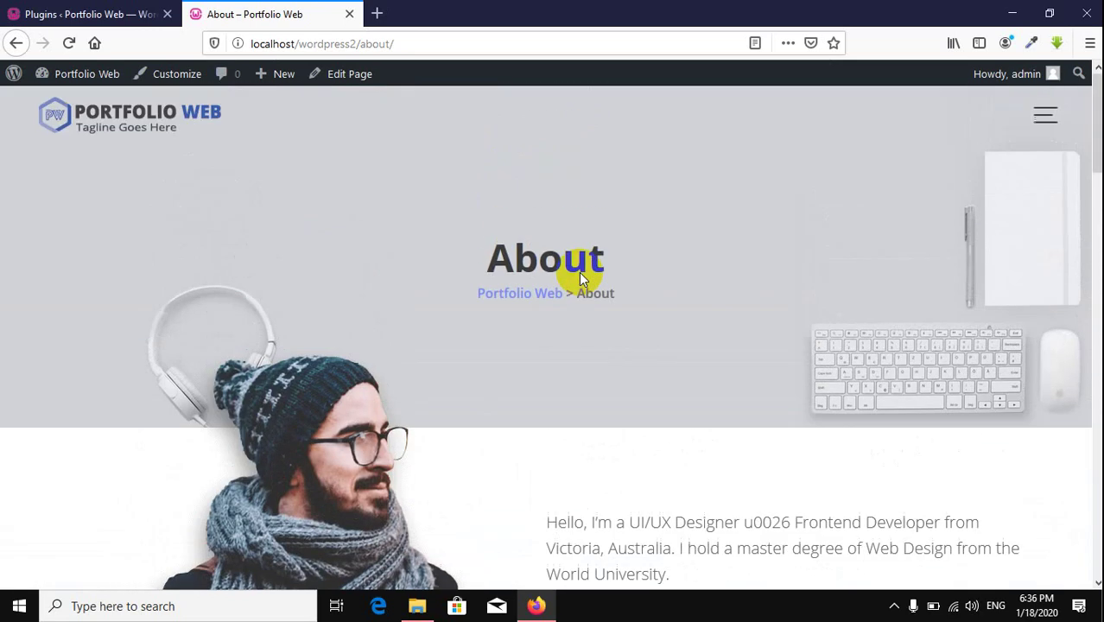
click(168, 131)
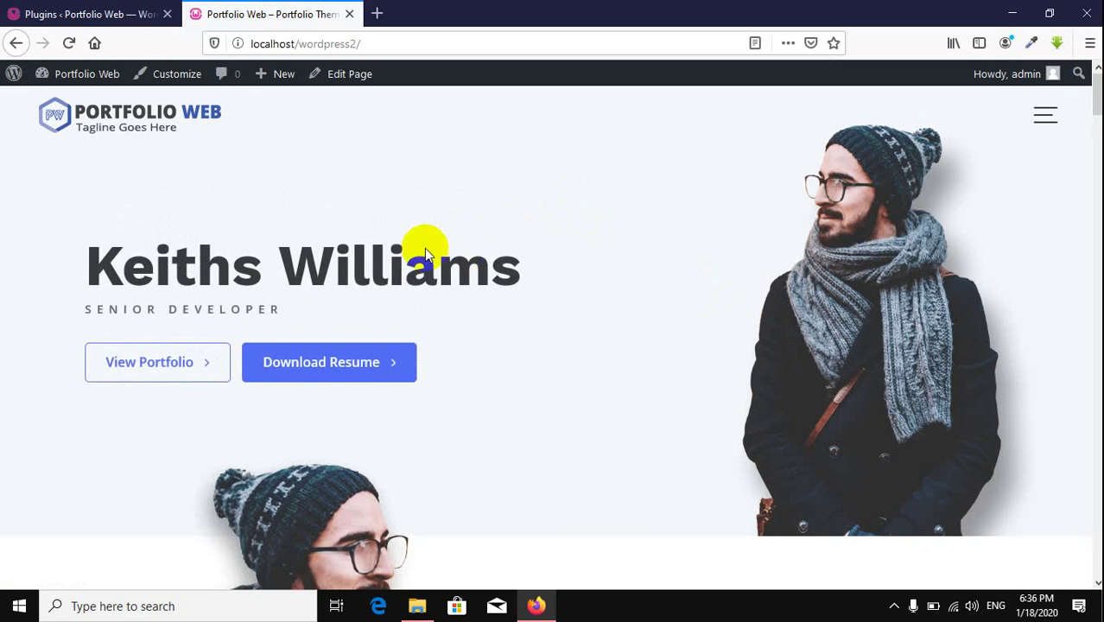
scroll(424, 248, down, 5)
scroll(426, 246, up, 5)
click(118, 14)
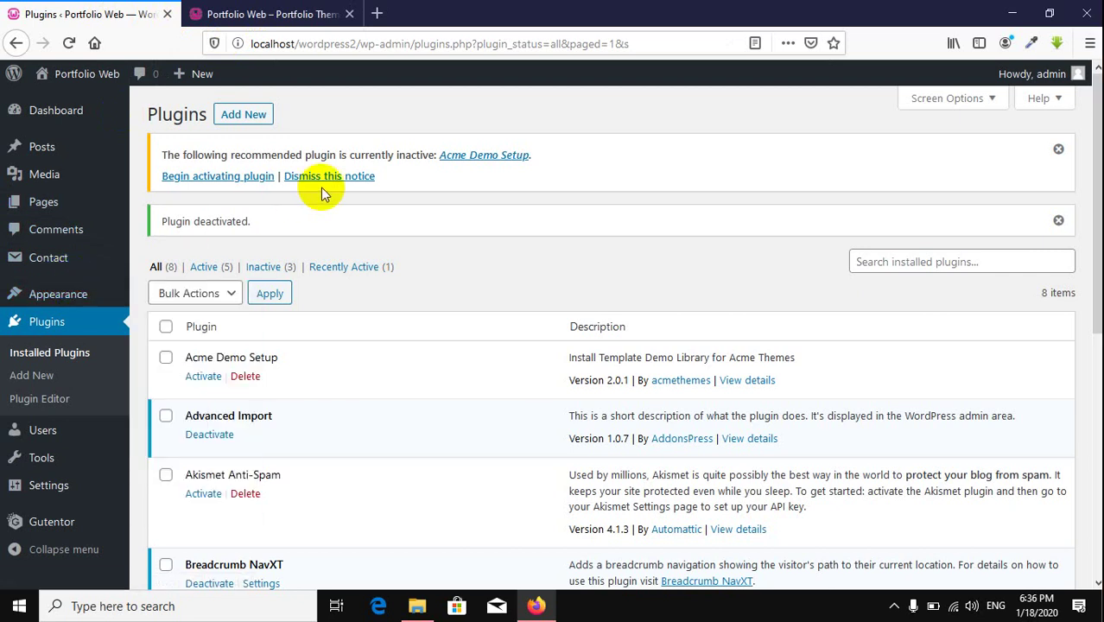
Step: Launch the Portfolio Web Customizer from Appearance > Customize
mouse_move(97, 294)
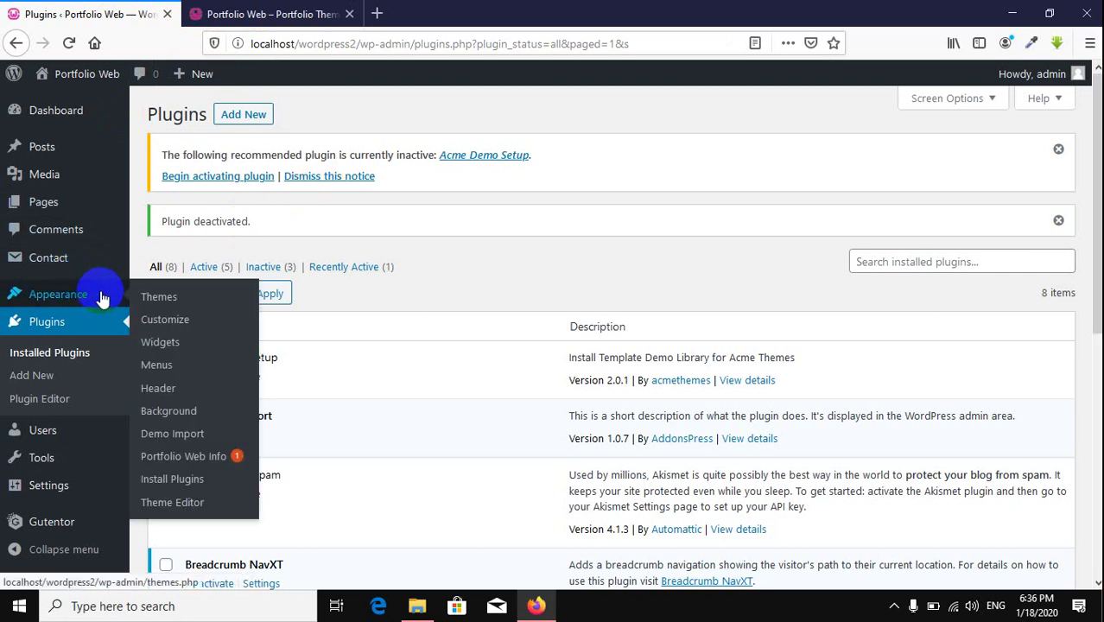
click(162, 329)
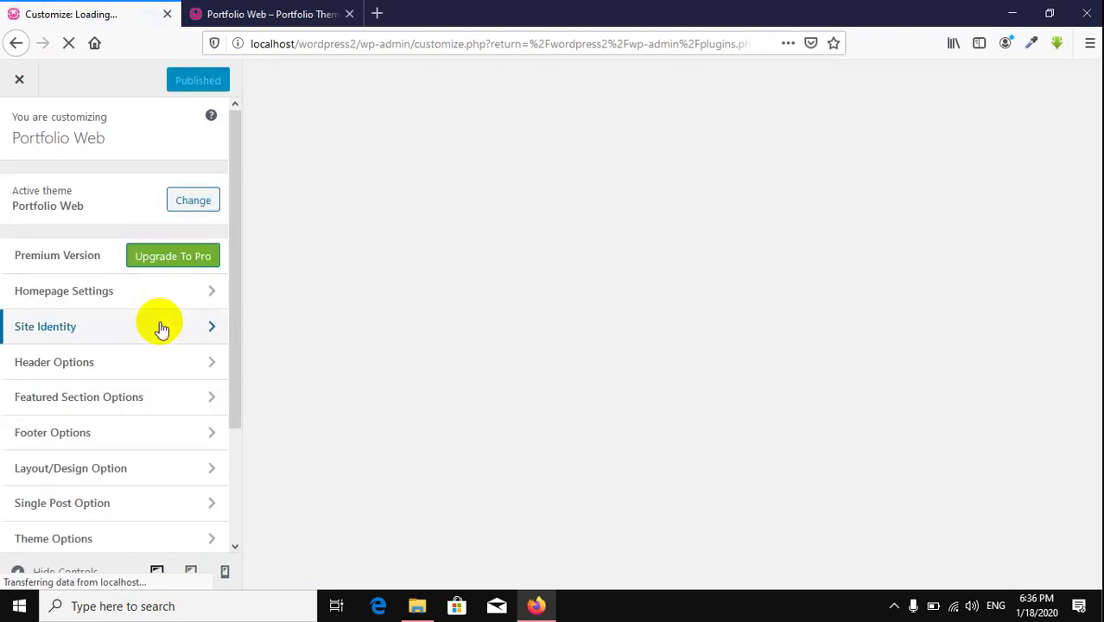
Step: Check Homepage Settings, then switch to Site Identity with the Portfolio Web logo, title and tagline
scroll(540, 243, down, 3)
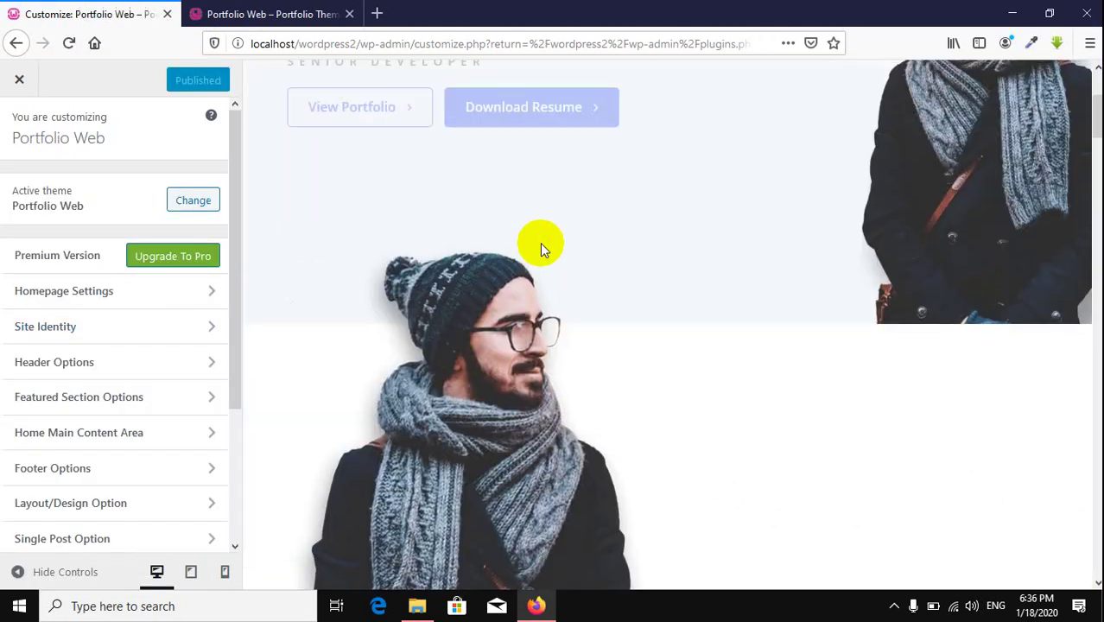
scroll(539, 243, up, 3)
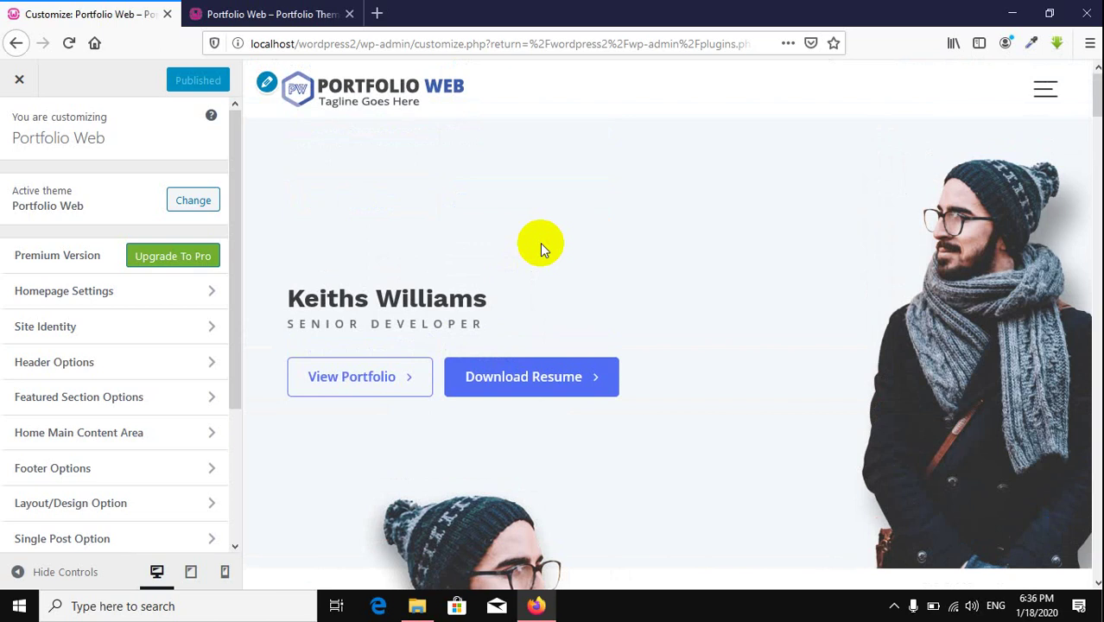
scroll(480, 256, down, 3)
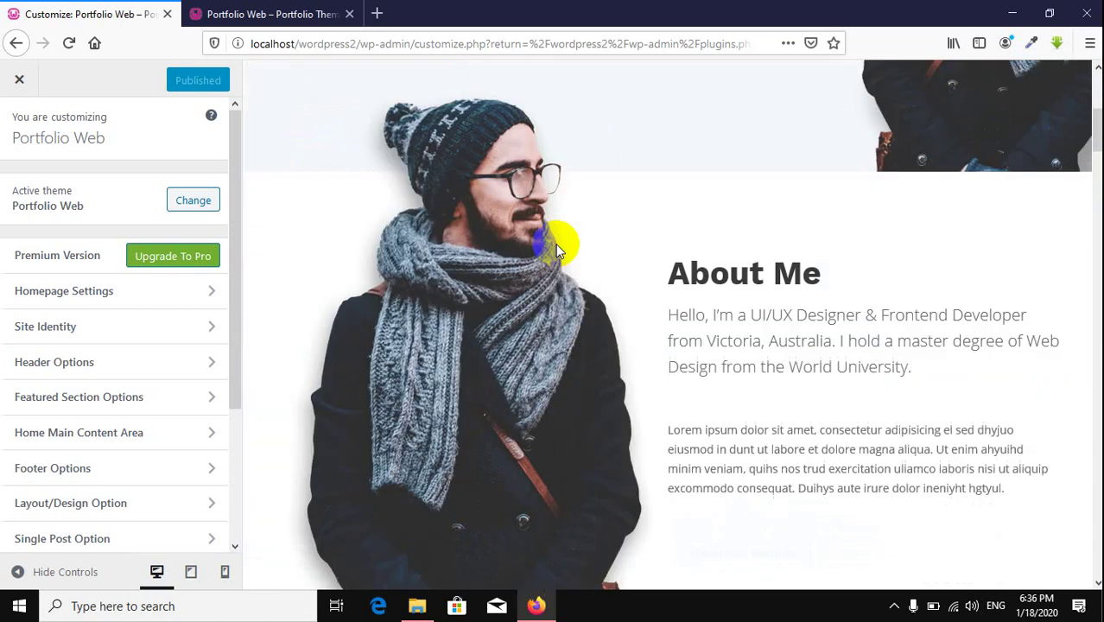
scroll(431, 263, up, 3)
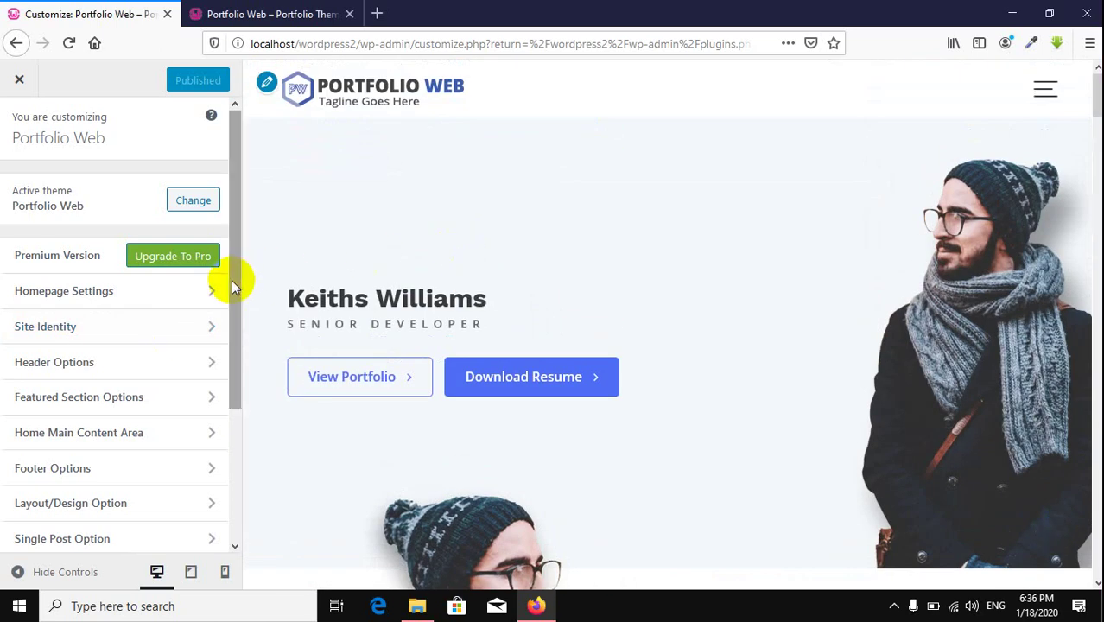
click(147, 293)
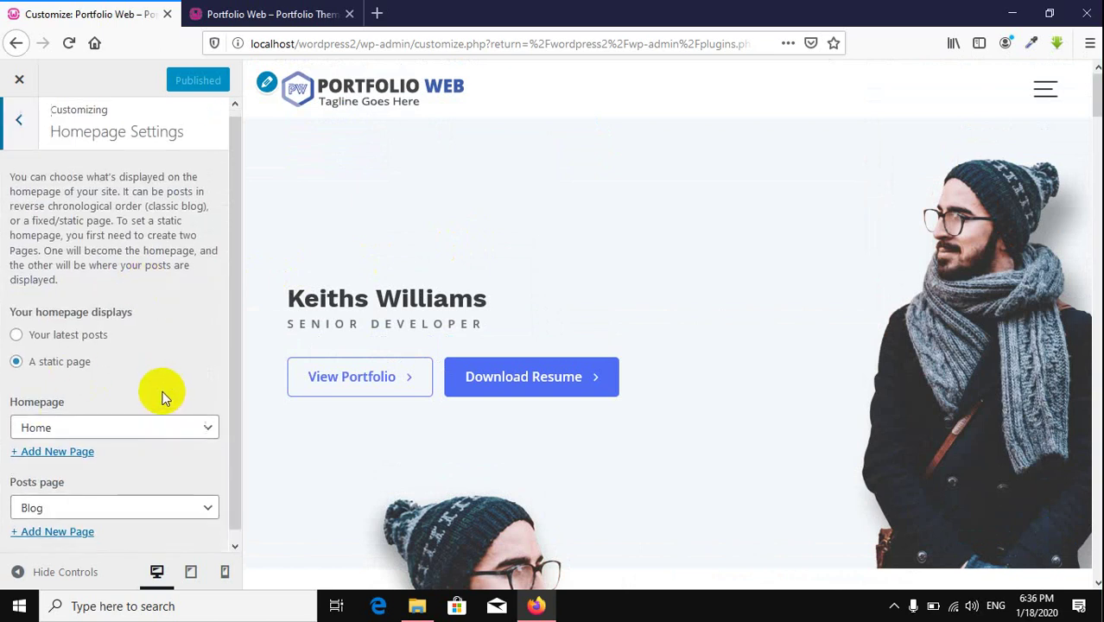
scroll(161, 397, down, 1)
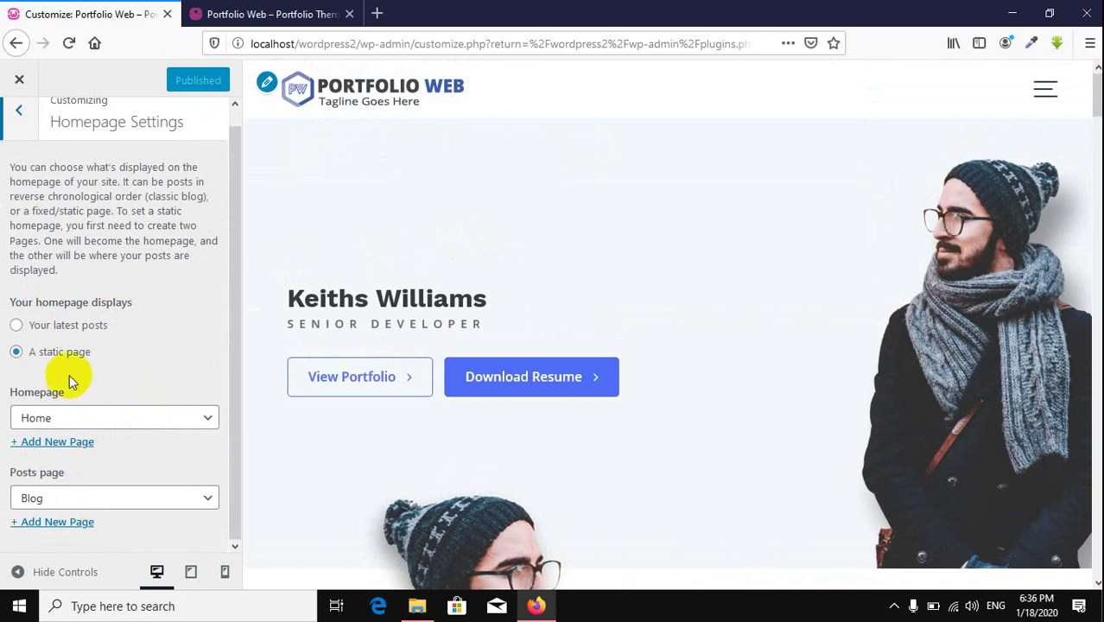
scroll(61, 345, up, 1)
click(22, 126)
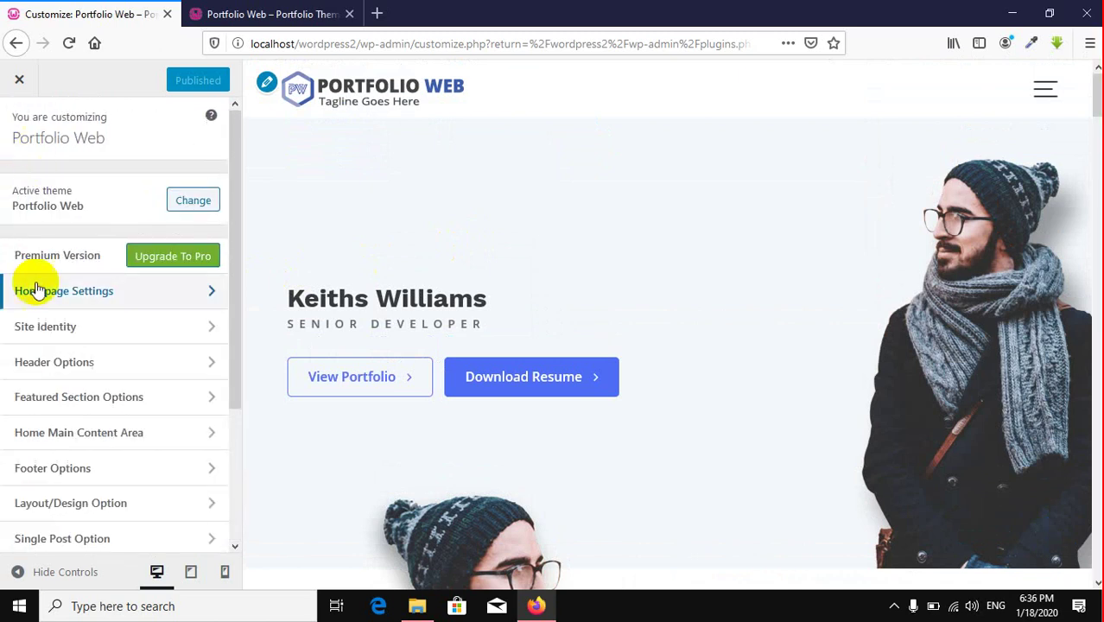
click(101, 332)
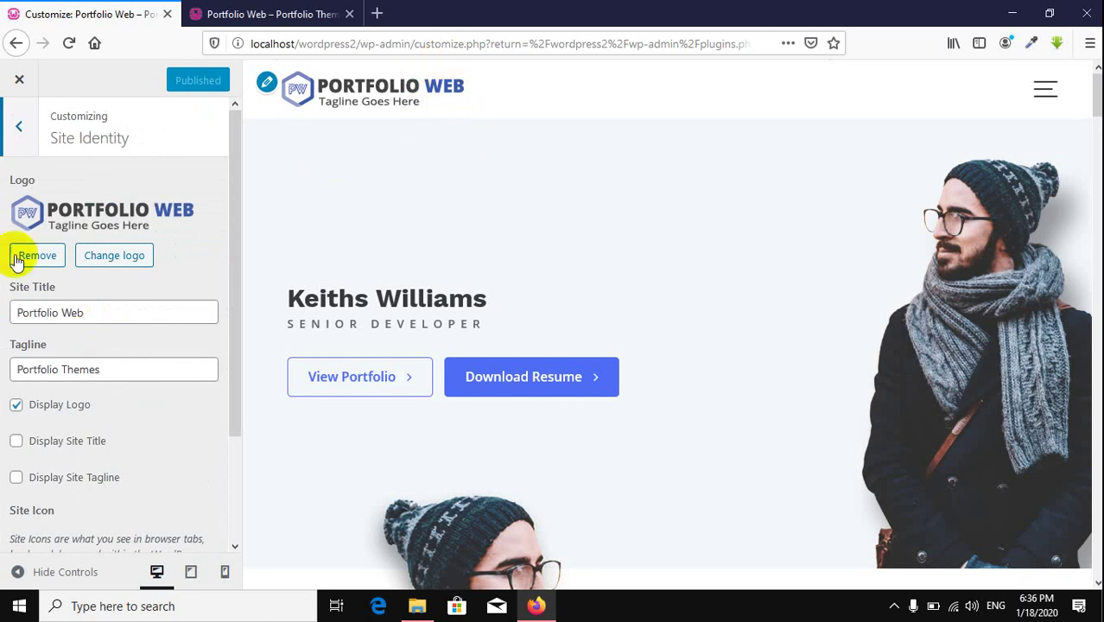
Step: Load themeforest.net in a new tab and go to the HTML website templates category
click(377, 15)
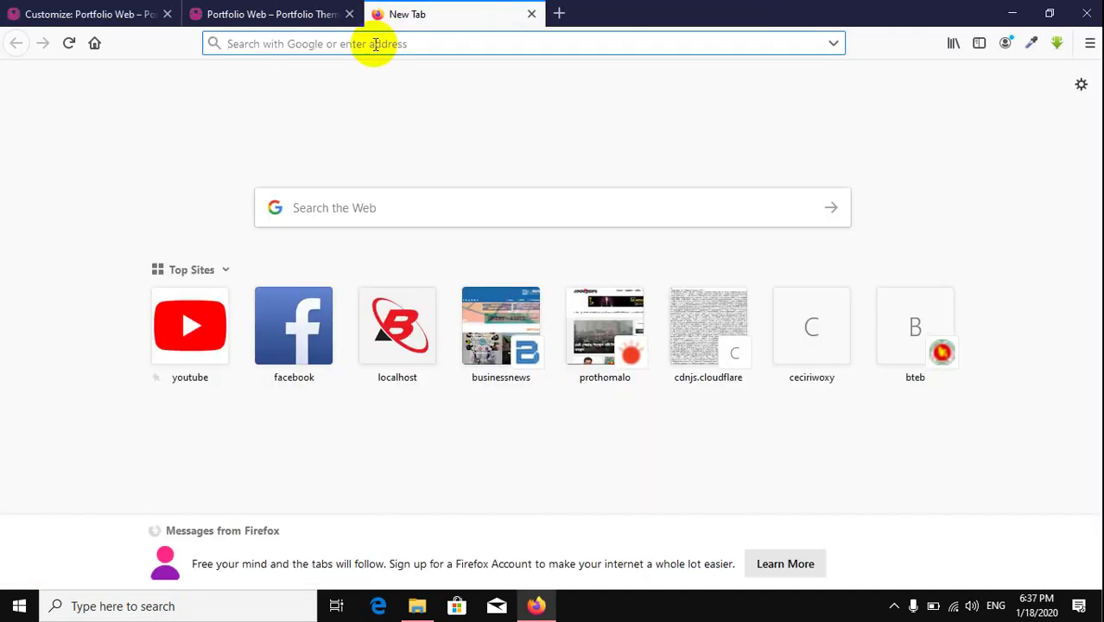
text(themeforest.net/)
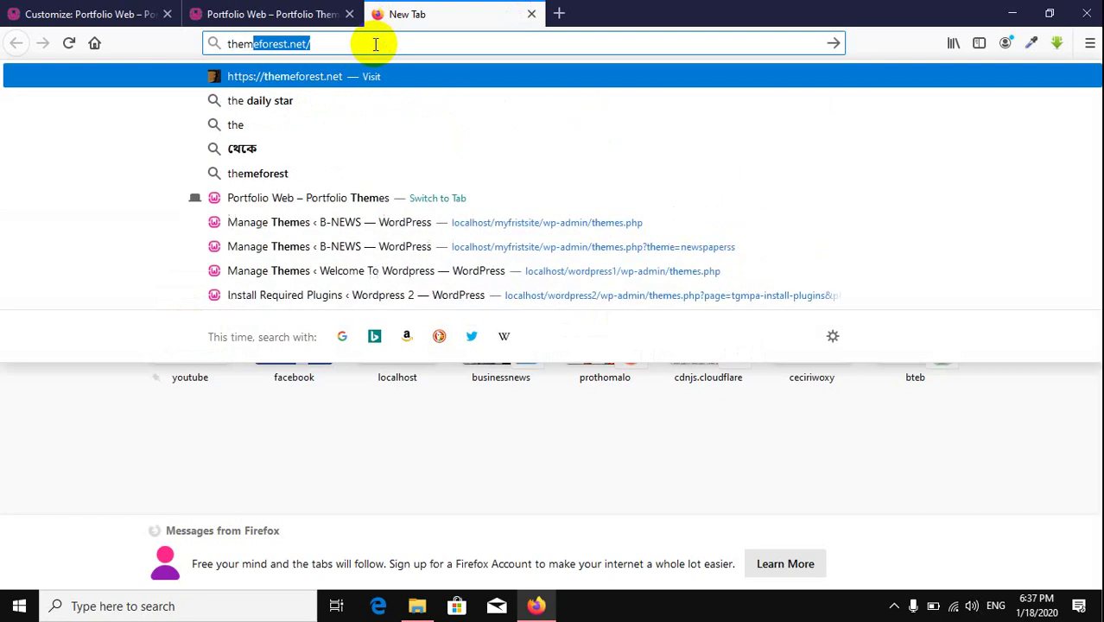
key(Return)
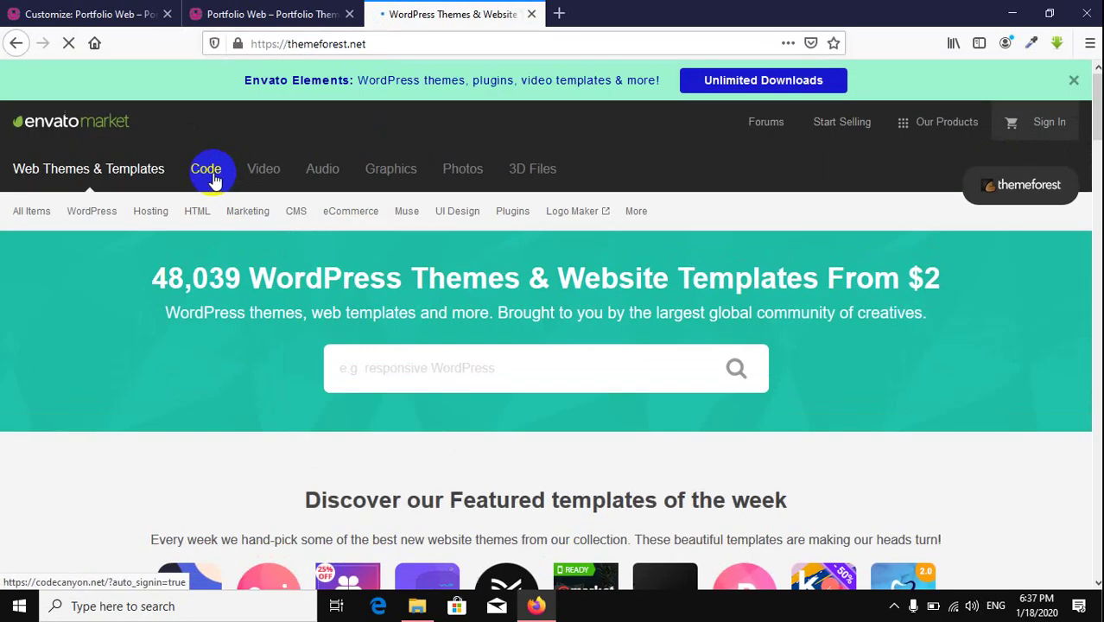
click(196, 212)
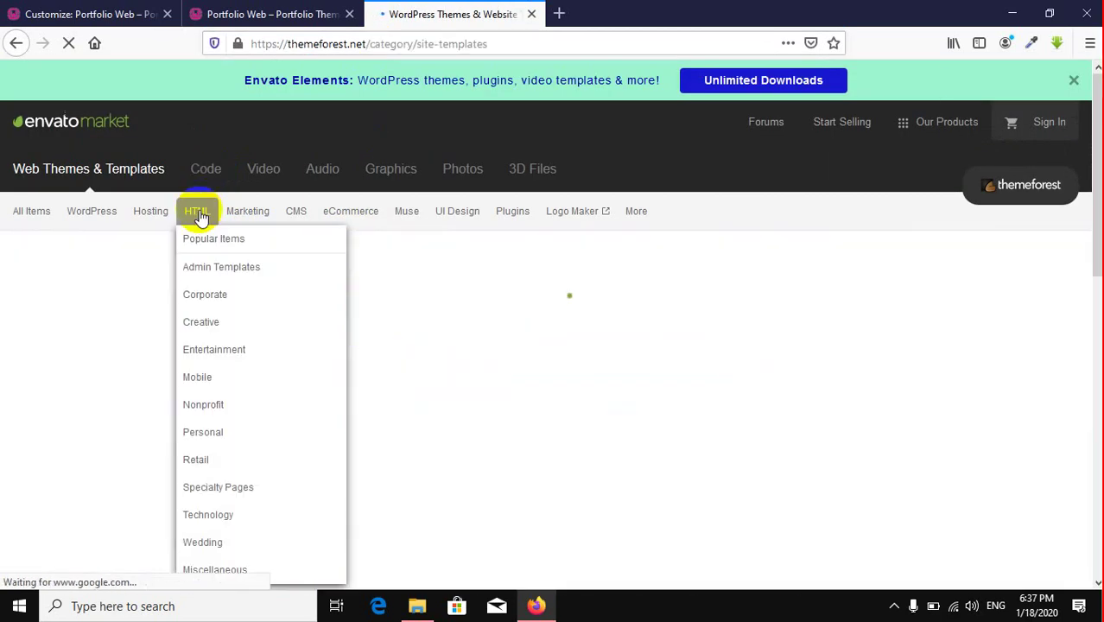
click(1071, 79)
Step: Search the HTML templates for 'portfolio' and open the Glint template's live demo outside the preview frame
scroll(829, 276, down, 2)
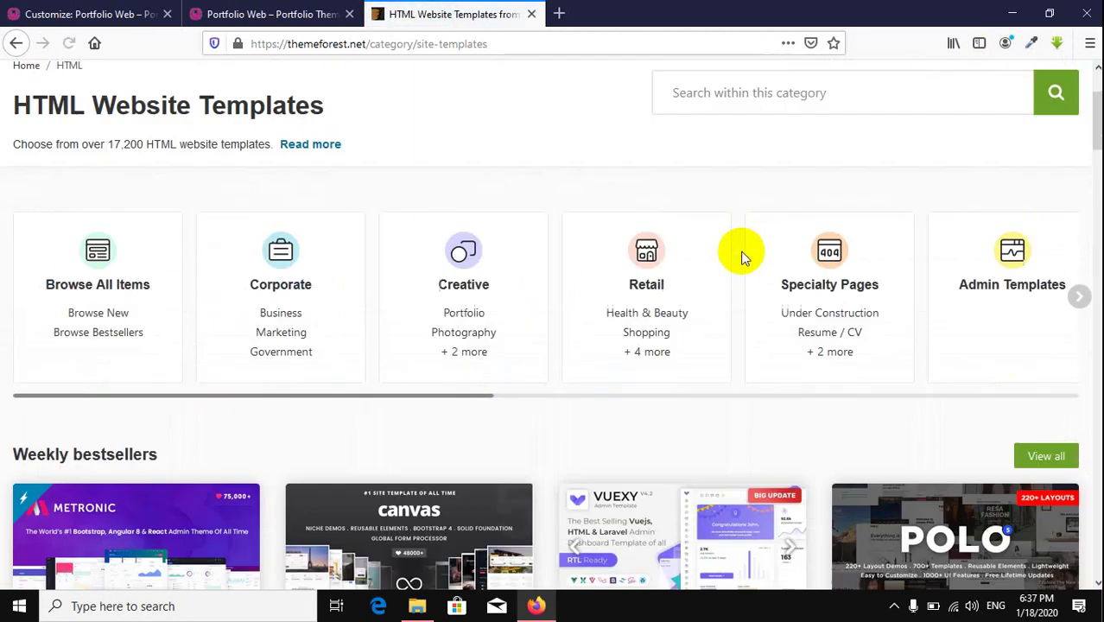
scroll(740, 252, down, 3)
scroll(739, 251, up, 5)
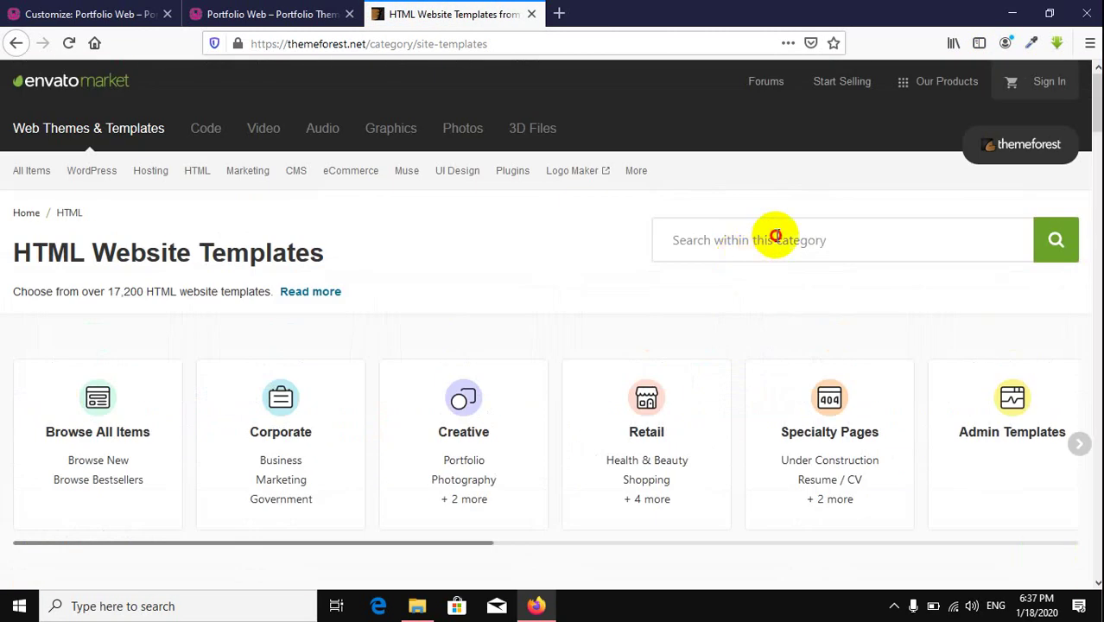
click(775, 236)
text(por)
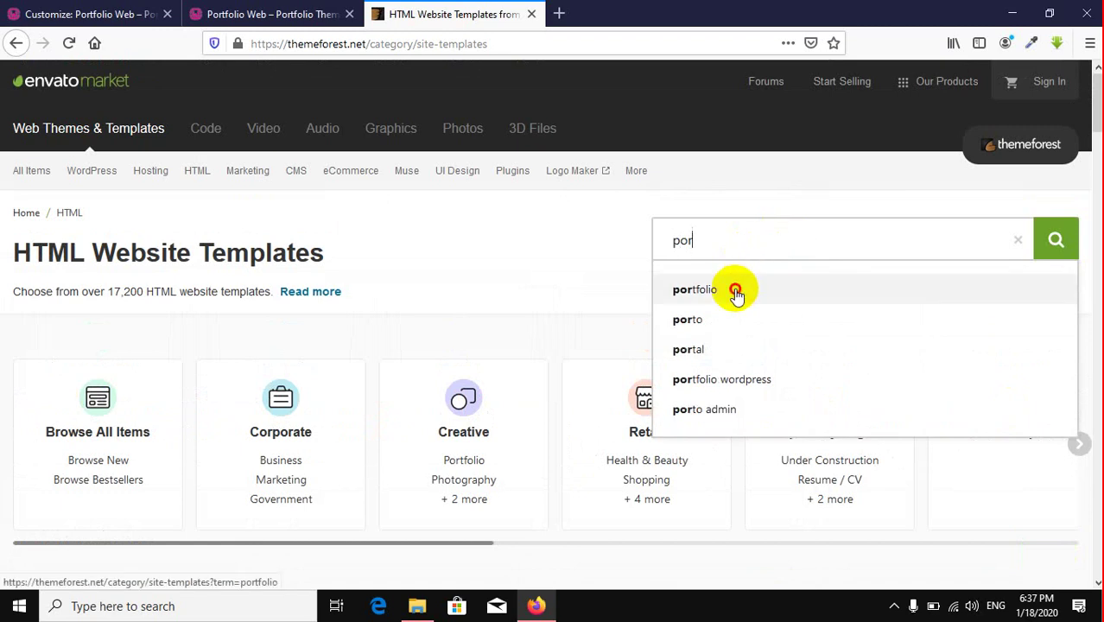
click(734, 290)
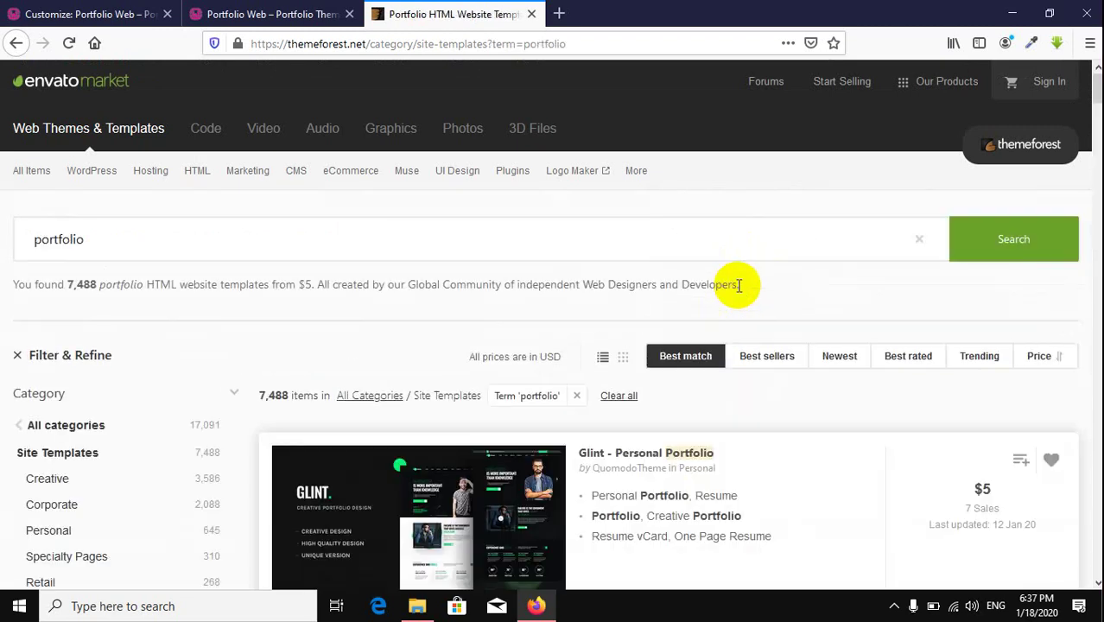
scroll(738, 286, down, 2)
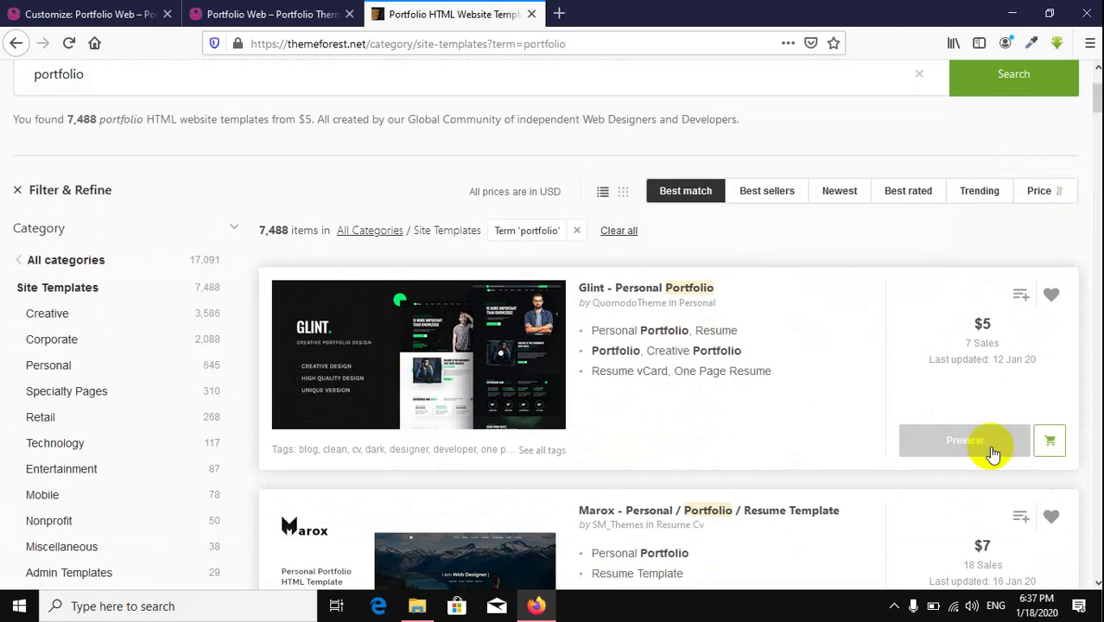
click(988, 450)
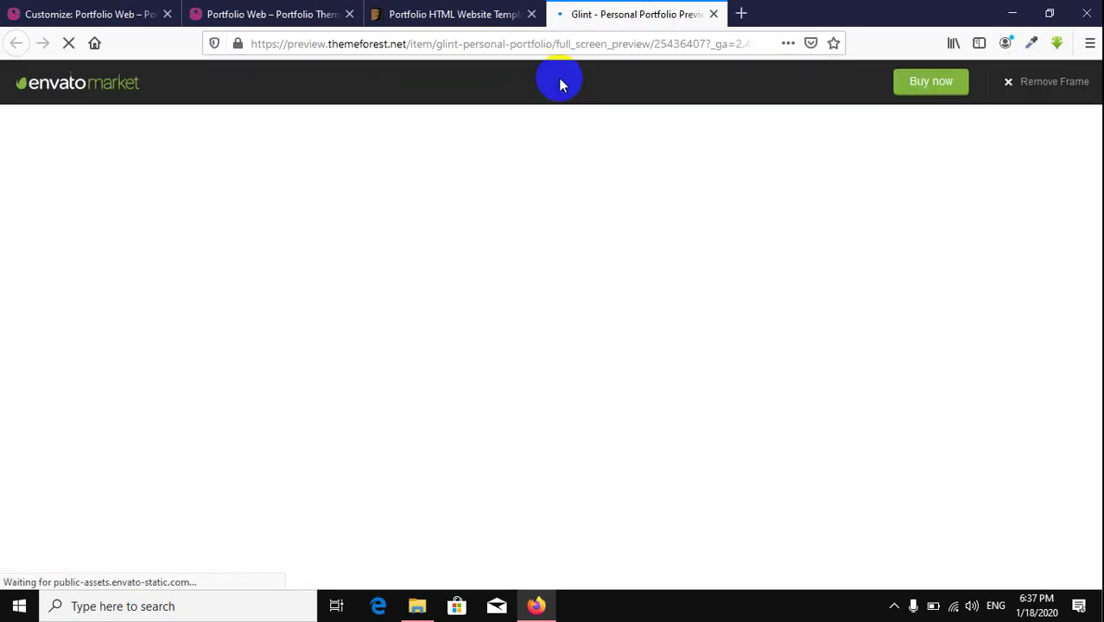
click(1062, 90)
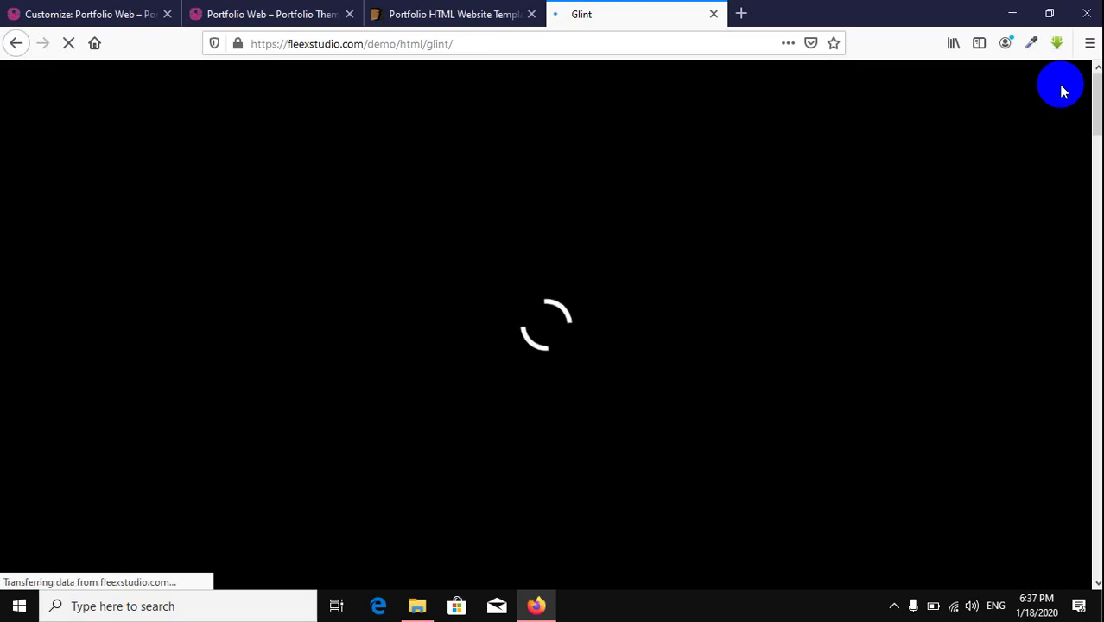
Step: Close the ThemeForest results tab, check the Glint demo's loading, and return to the Customizer tab
click(531, 15)
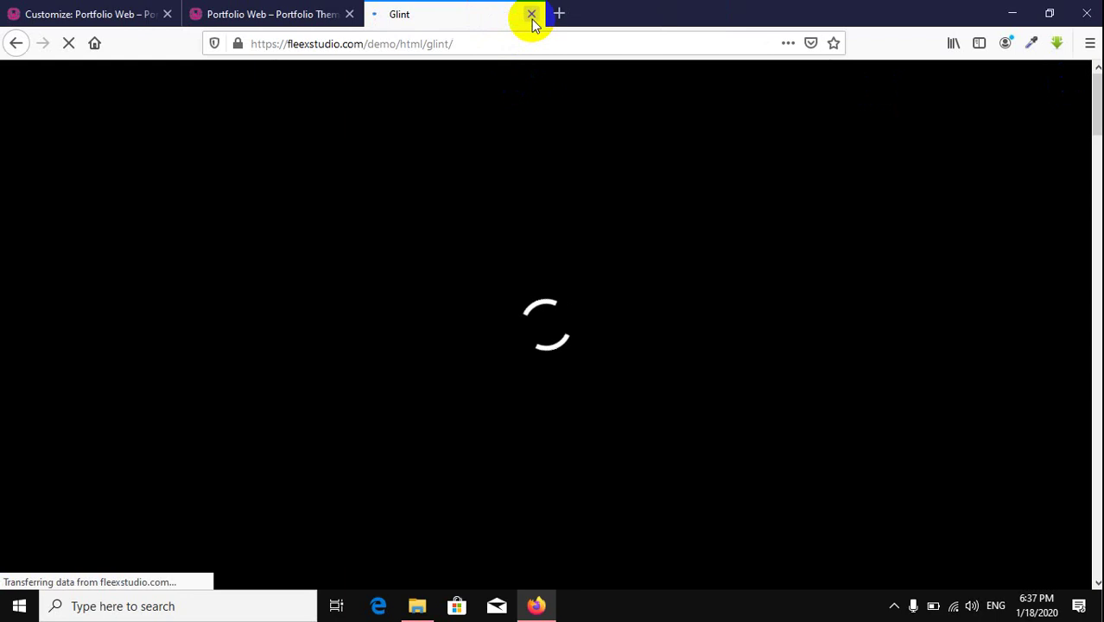
click(265, 19)
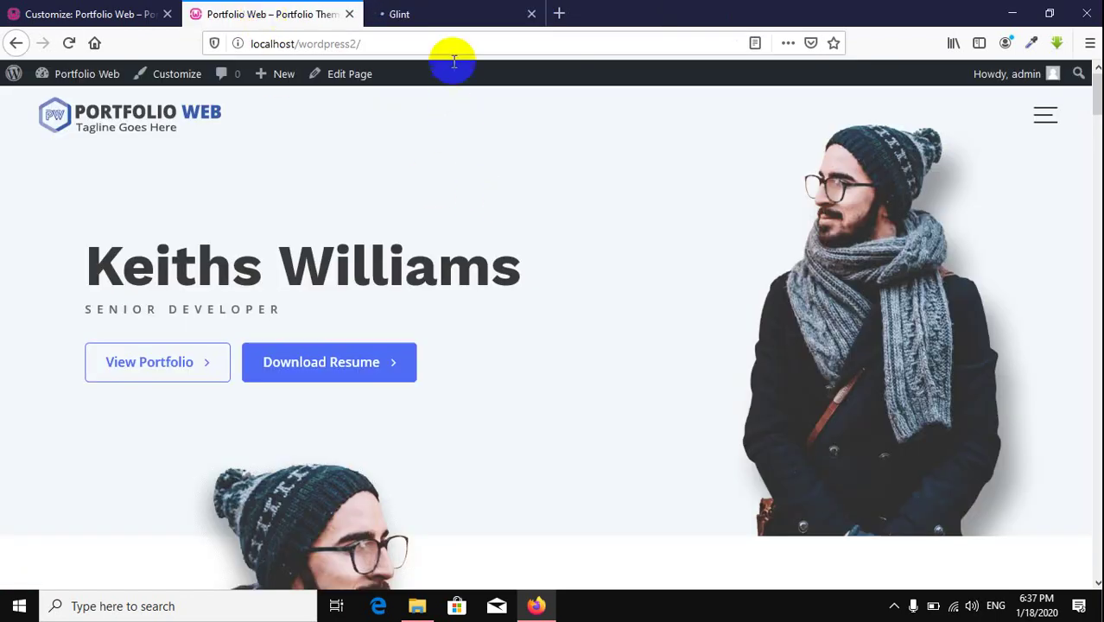
click(445, 17)
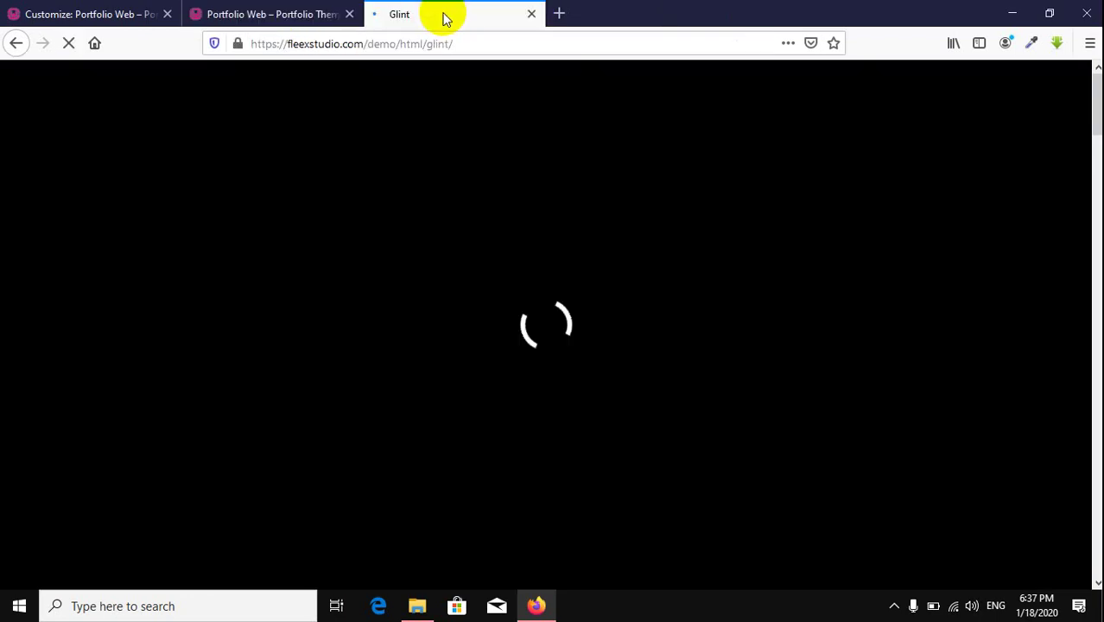
click(86, 16)
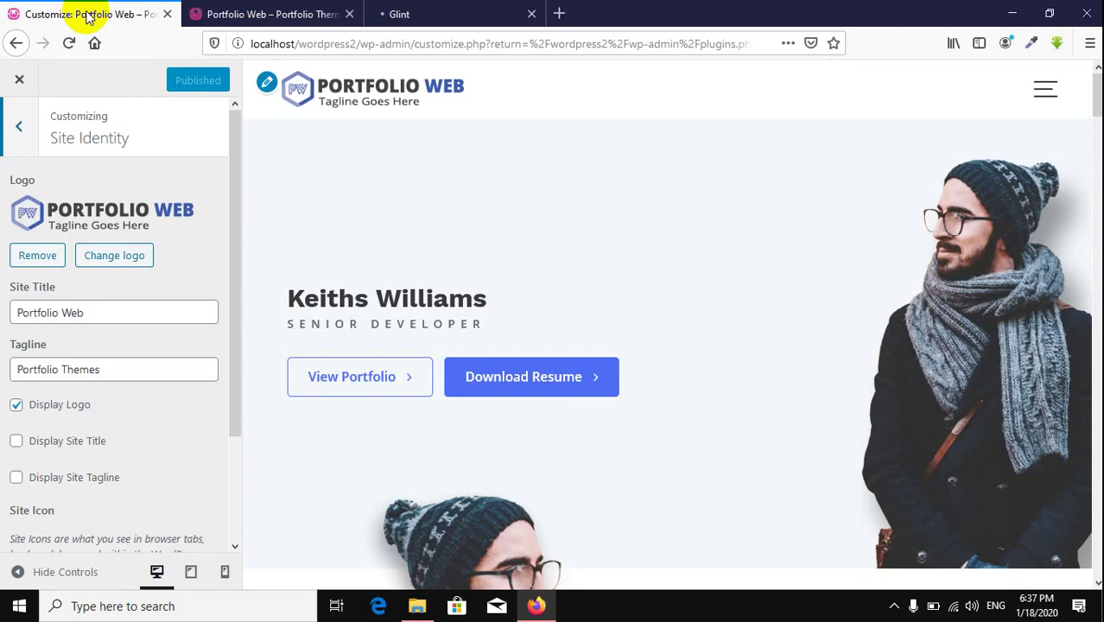
click(436, 15)
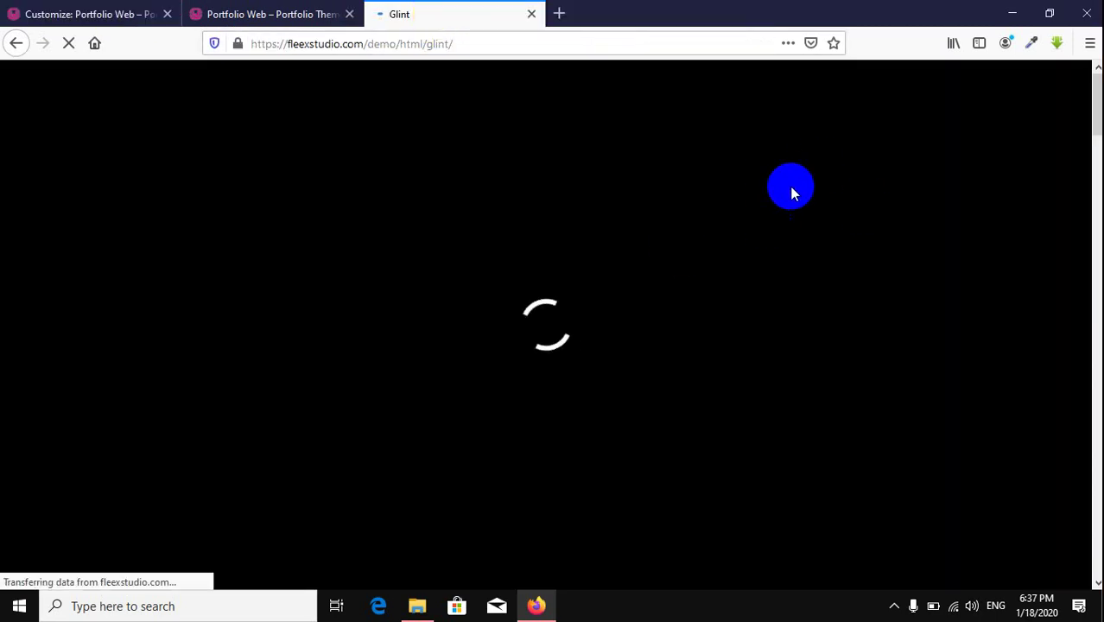
click(506, 42)
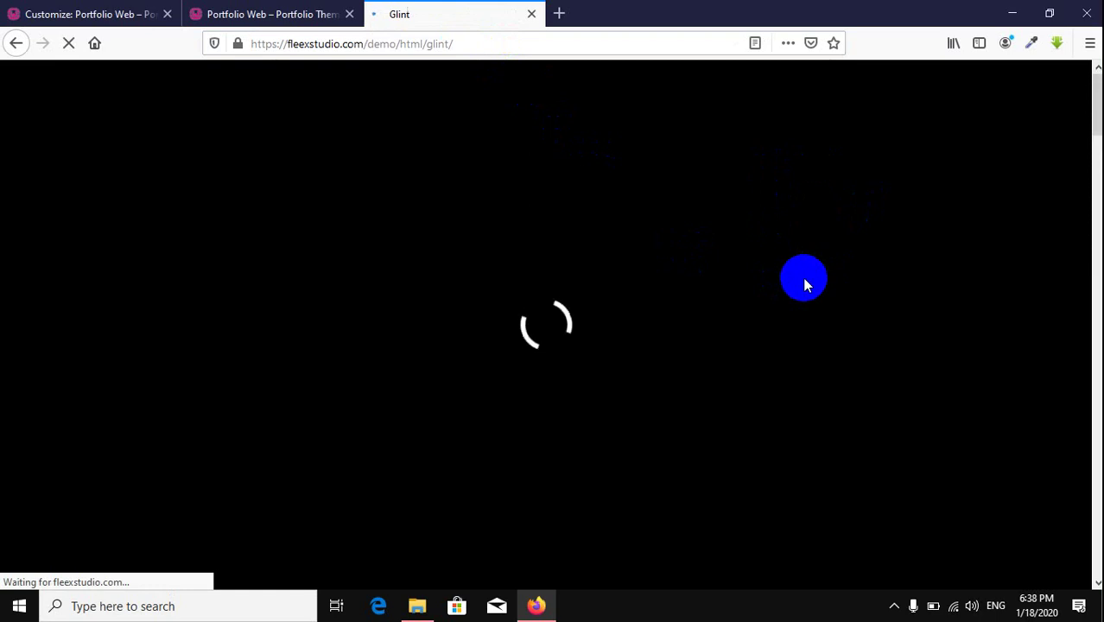
click(47, 14)
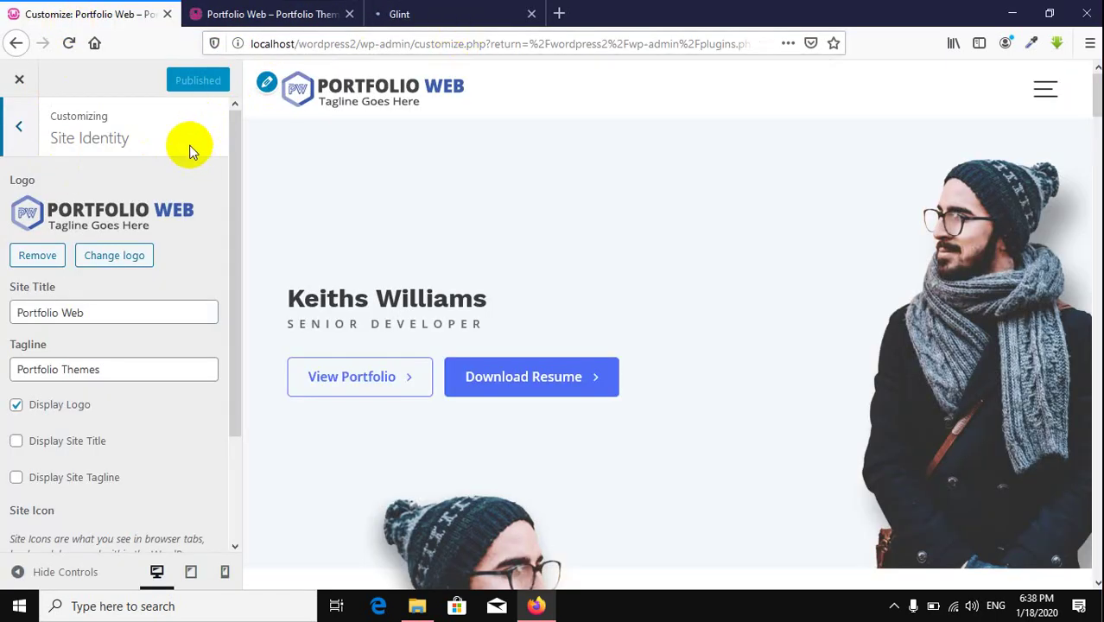
Step: Open the Change logo picker and browse the Media Library thumbnails like Portfolio and Gearhead logos
click(114, 259)
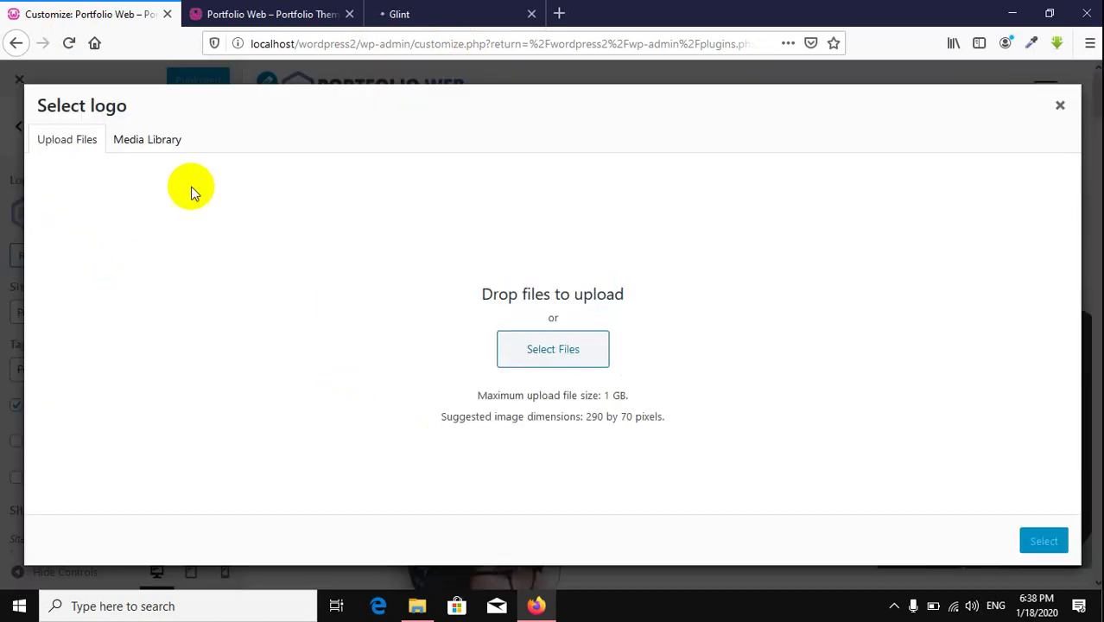
click(151, 141)
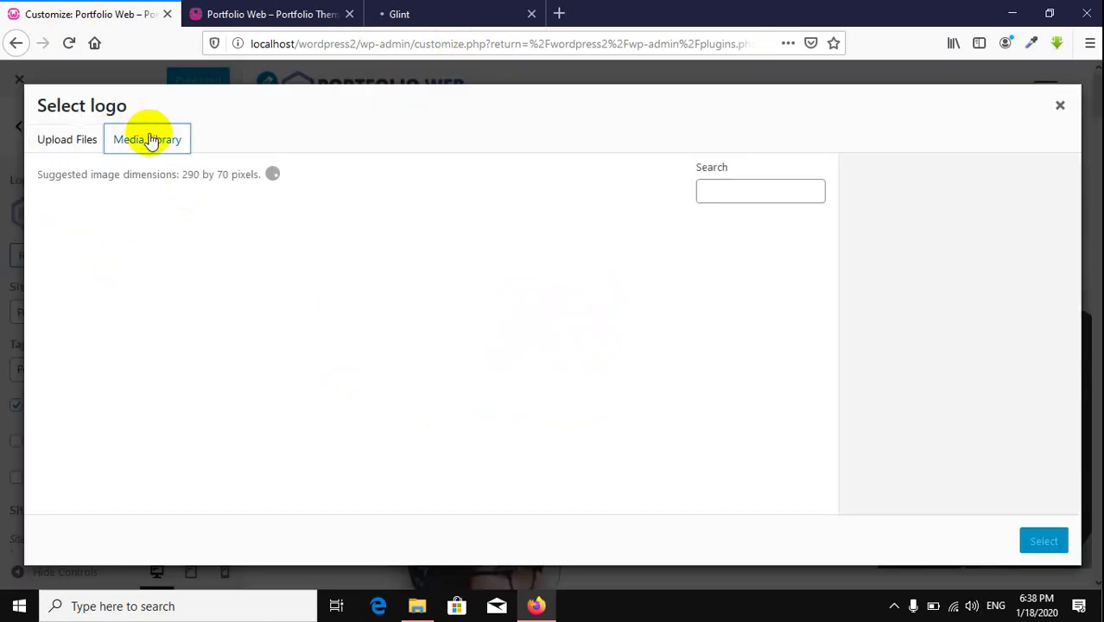
scroll(460, 415, down, 1)
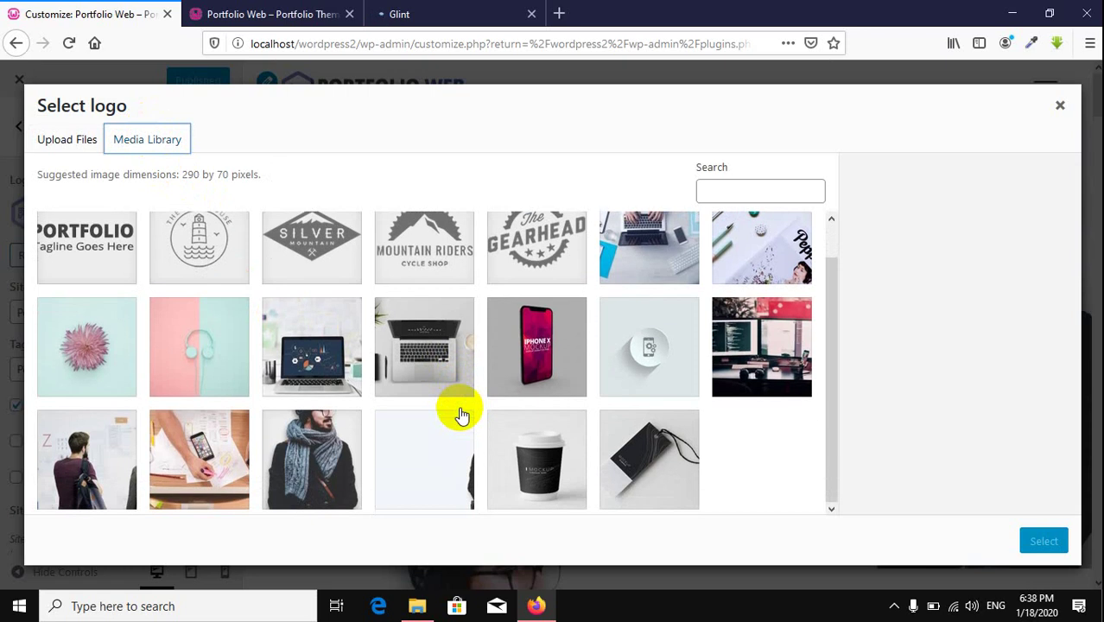
scroll(459, 411, up, 1)
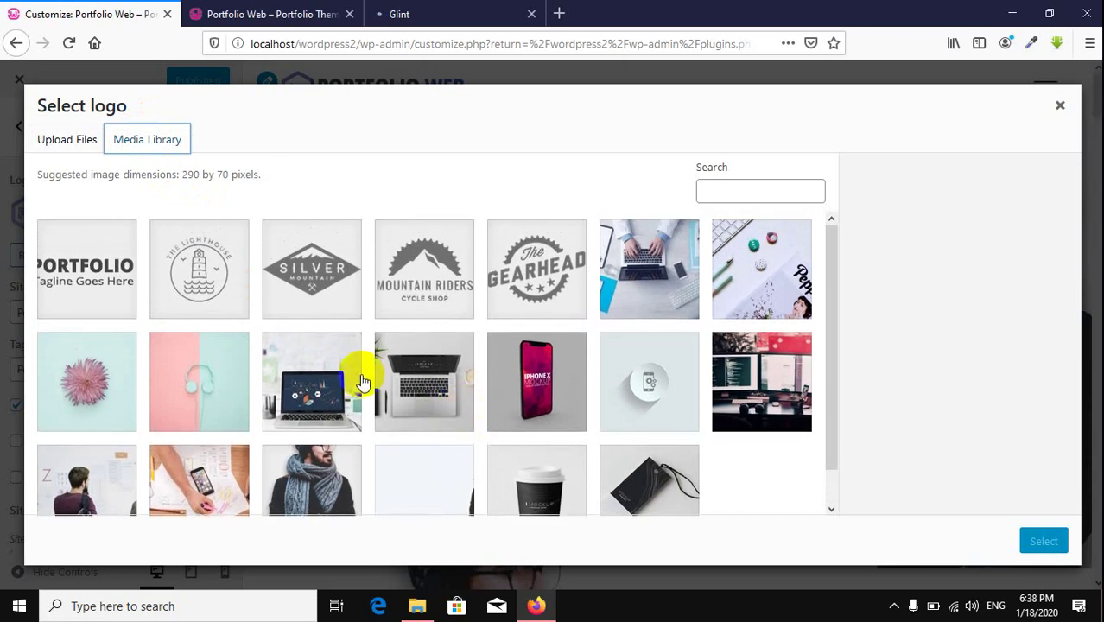
Step: Reopen the closed ThemeForest results tab via the Glint tab's menu and scroll the portfolio results
click(431, 18)
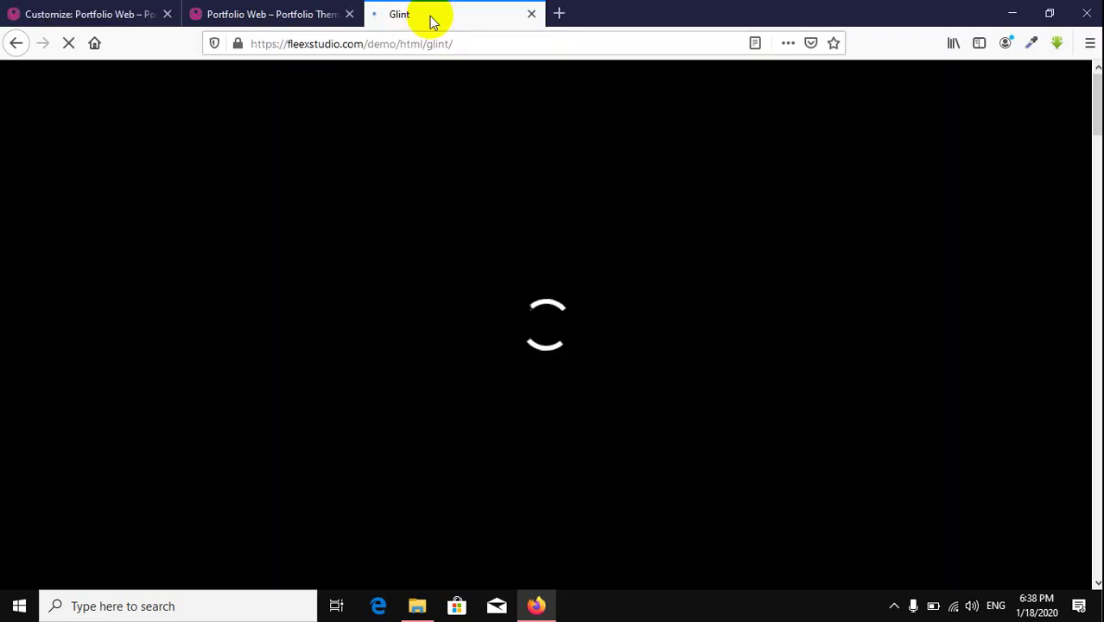
right_click(431, 18)
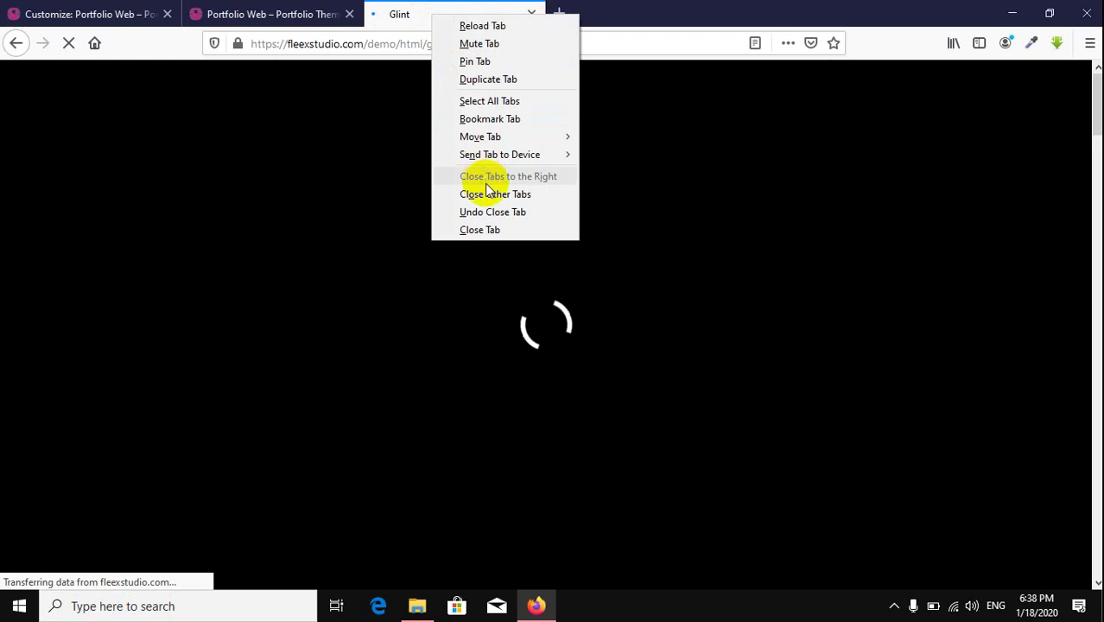
click(492, 212)
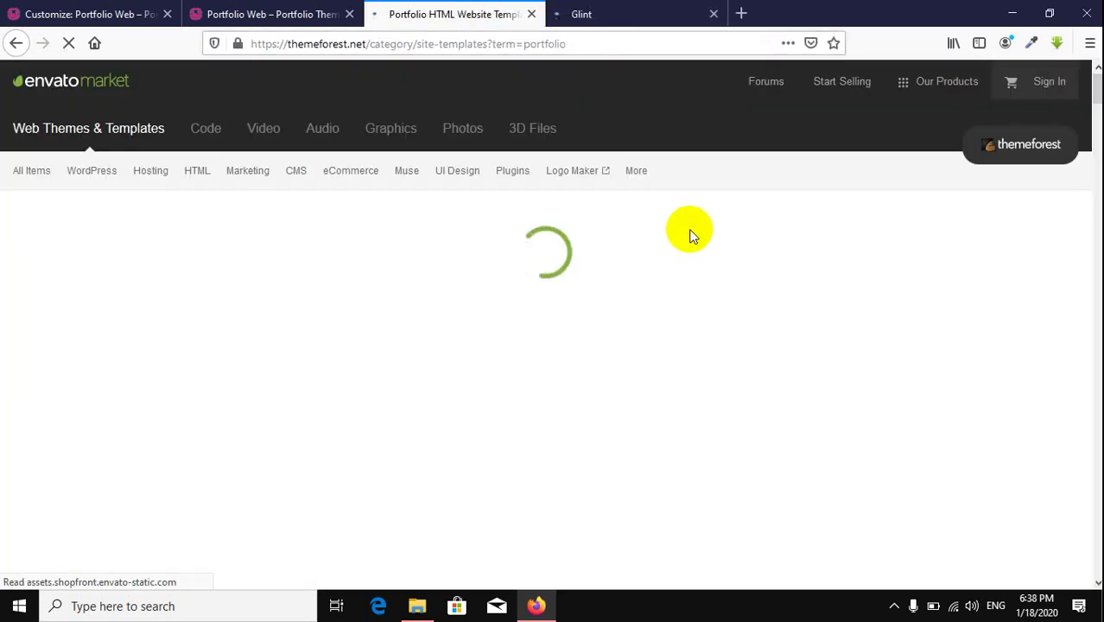
scroll(643, 263, down, 4)
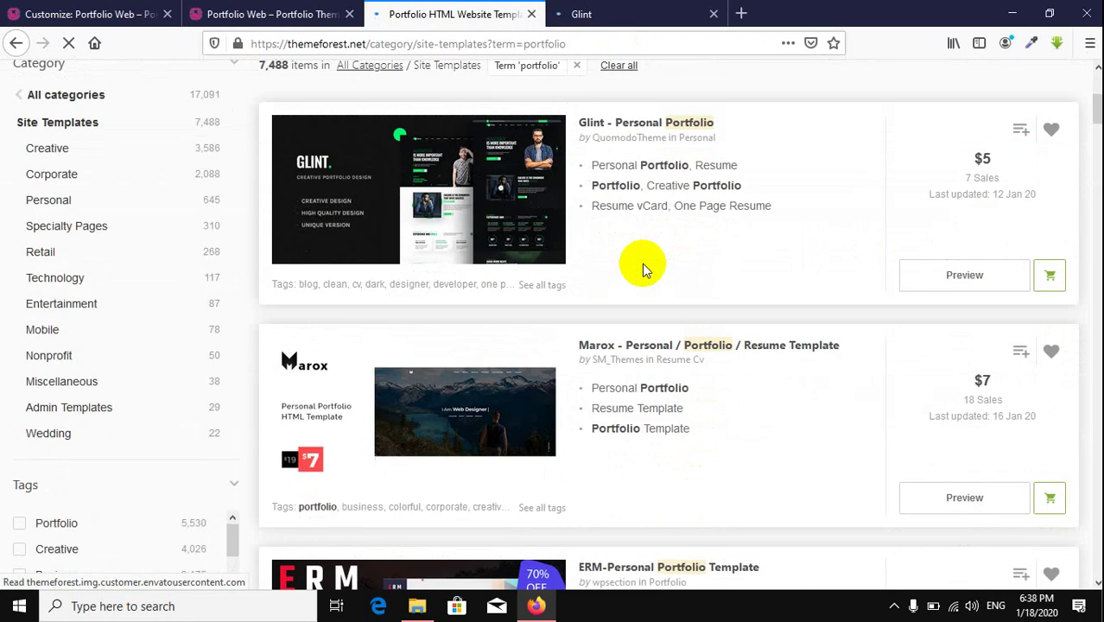
scroll(642, 264, up, 2)
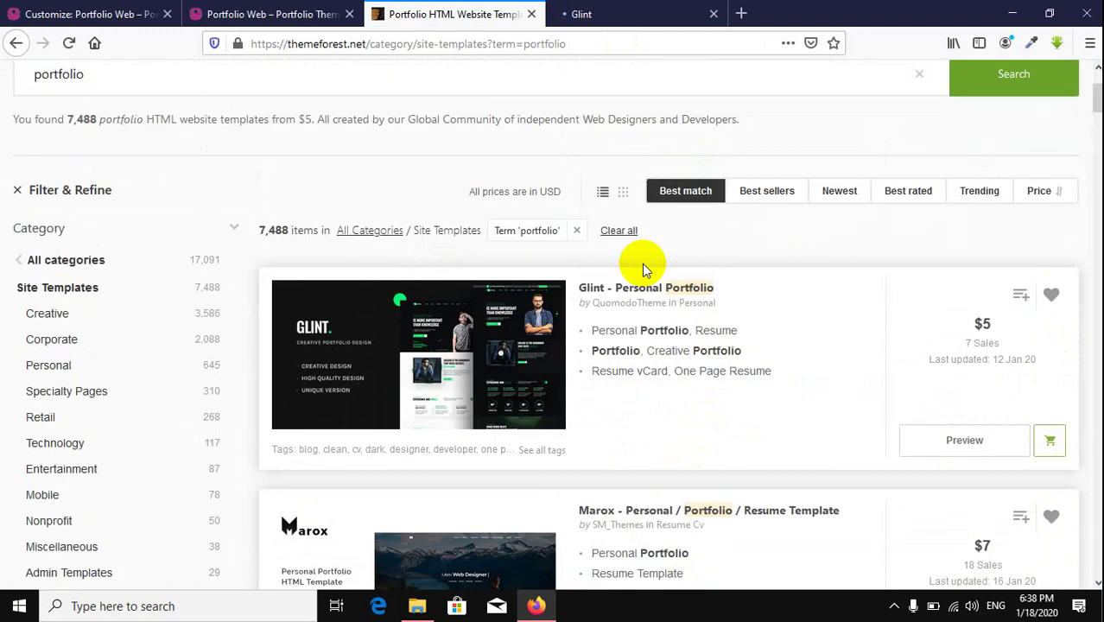
scroll(643, 270, down, 3)
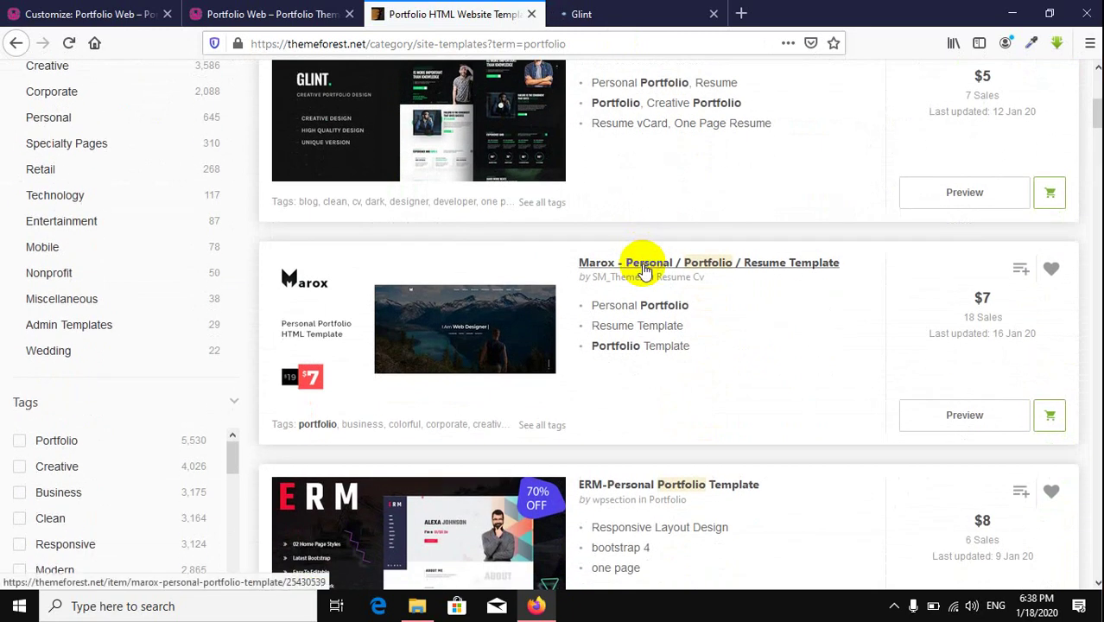
scroll(685, 234, down, 1)
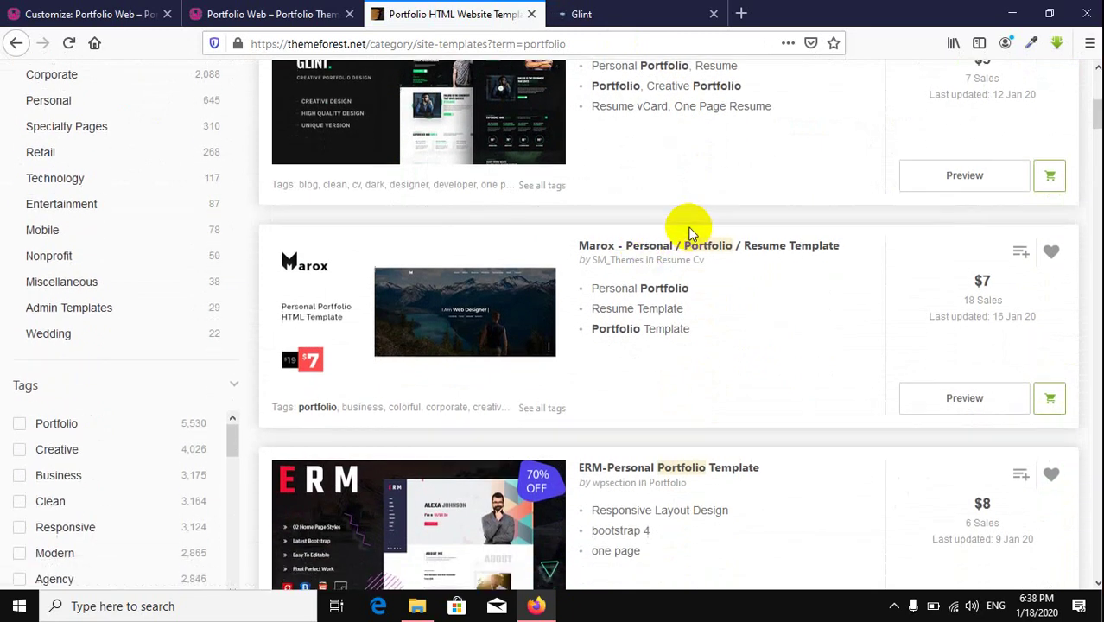
scroll(690, 227, up, 6)
scroll(690, 227, down, 4)
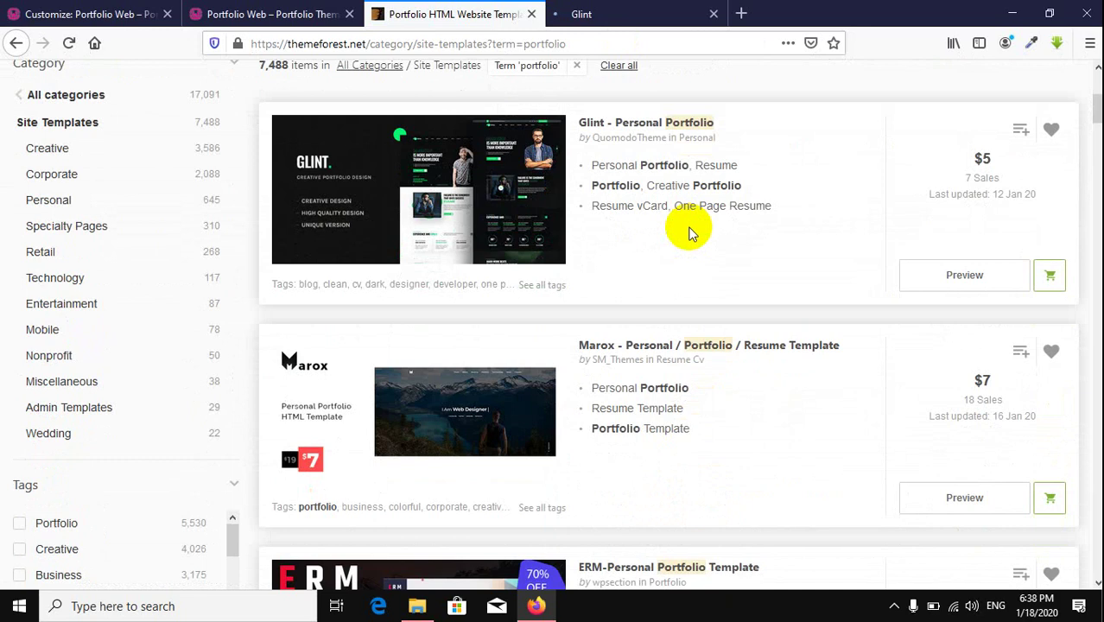
Step: Compare the results with the Glint demo, then stop and reload the slow-loading Glint demo page
click(617, 15)
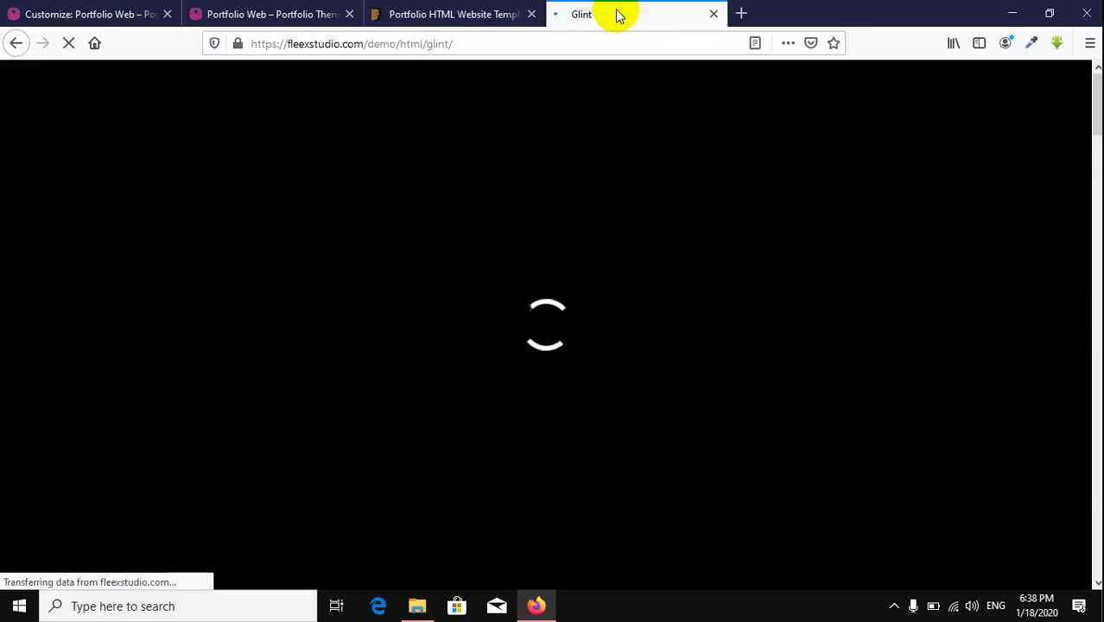
click(441, 14)
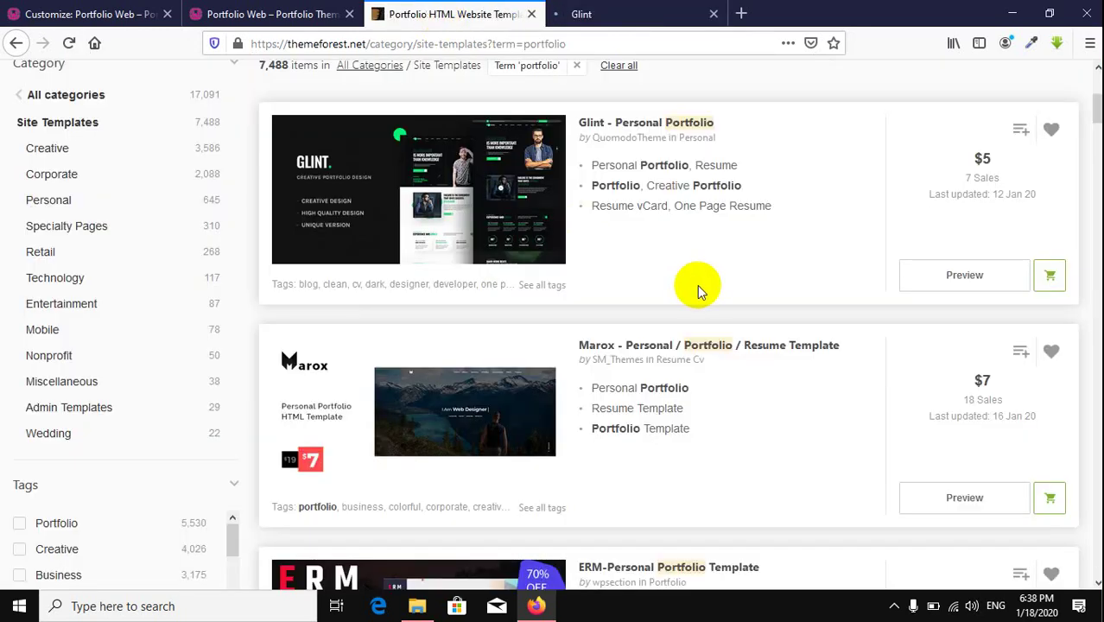
scroll(697, 284, down, 4)
scroll(697, 285, down, 6)
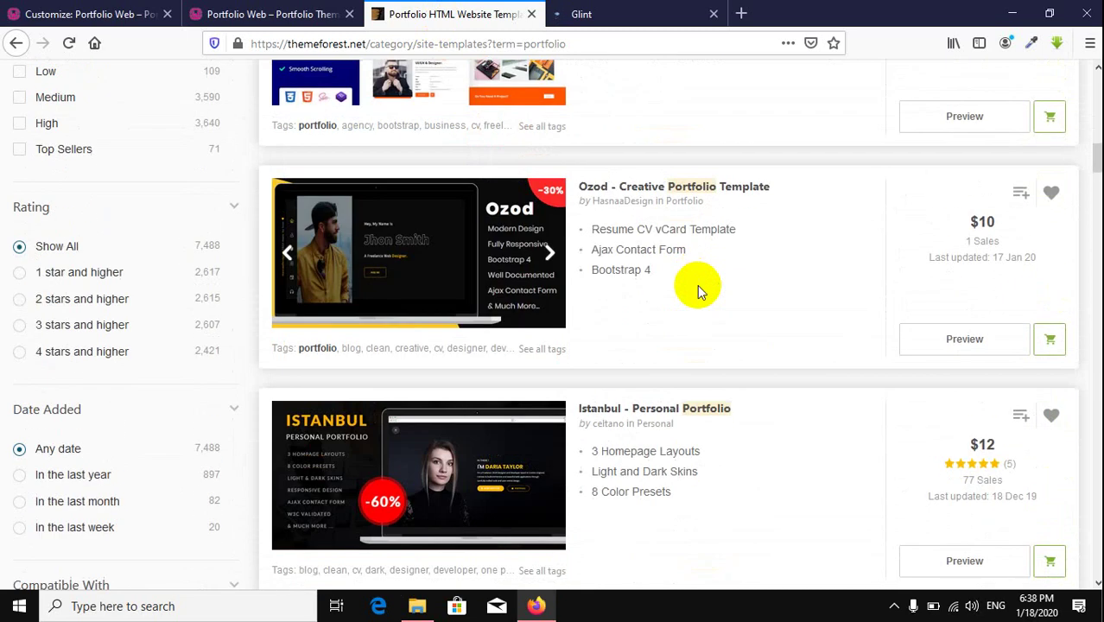
scroll(697, 284, down, 6)
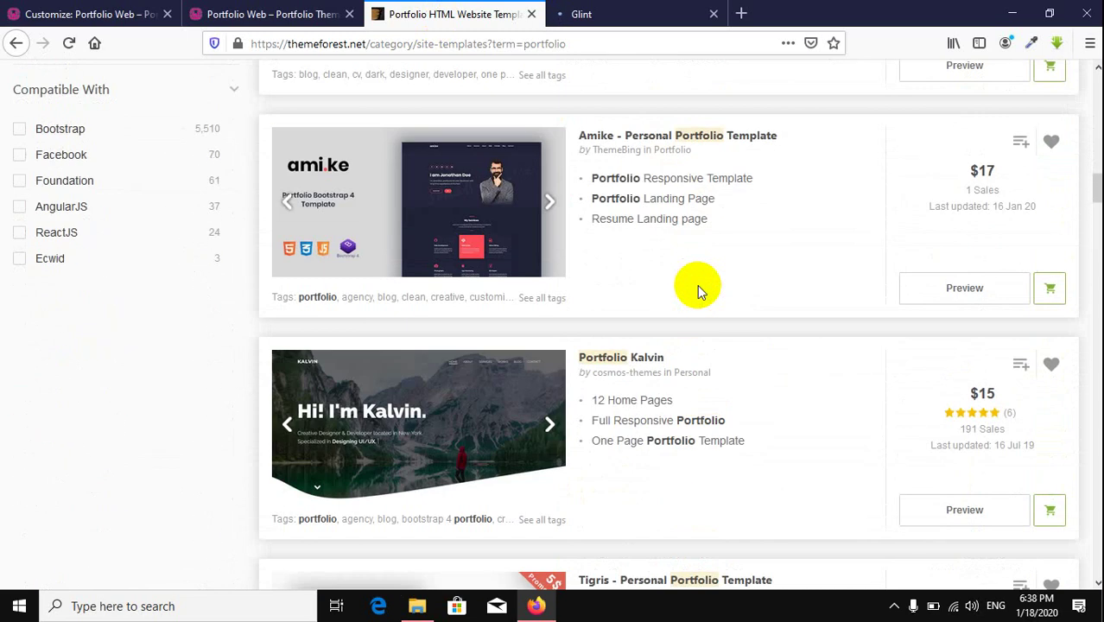
scroll(696, 284, down, 7)
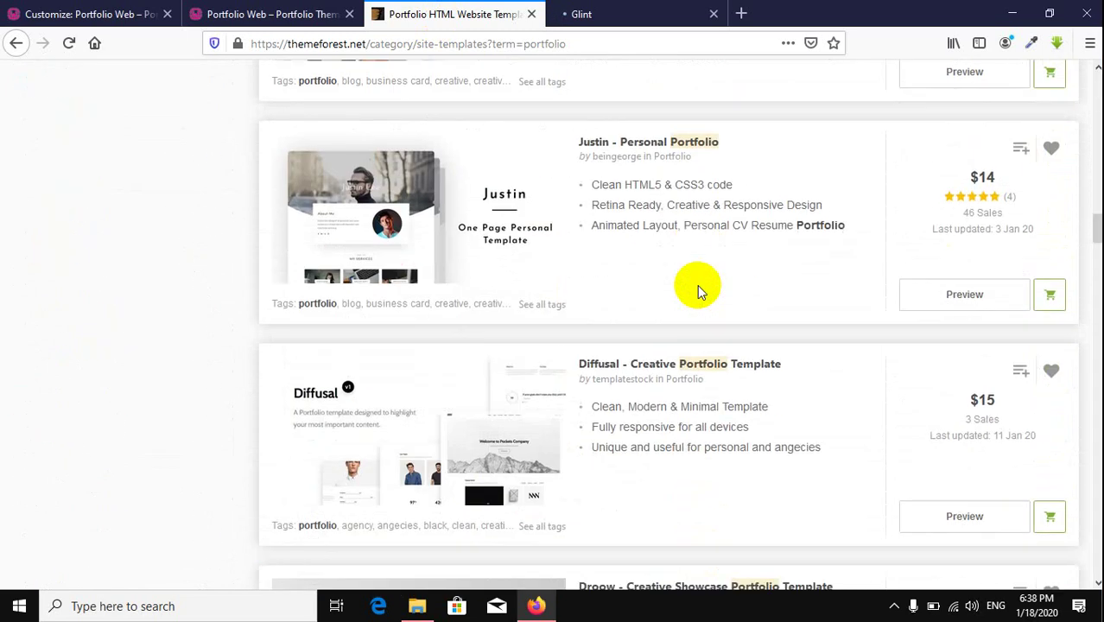
scroll(697, 284, up, 6)
scroll(696, 284, up, 20)
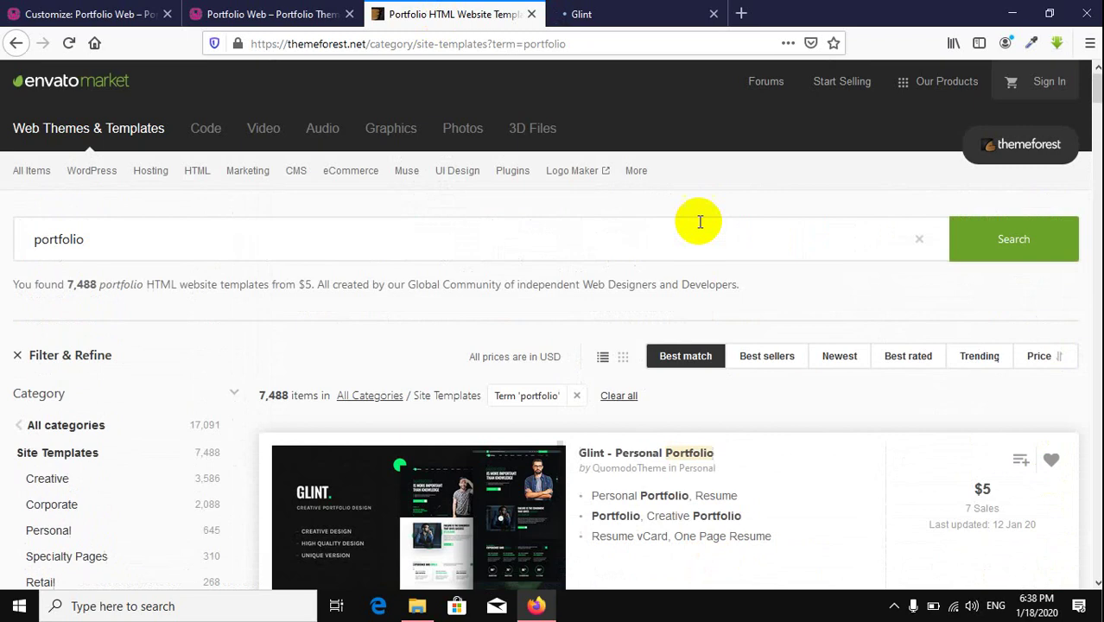
click(618, 13)
click(65, 44)
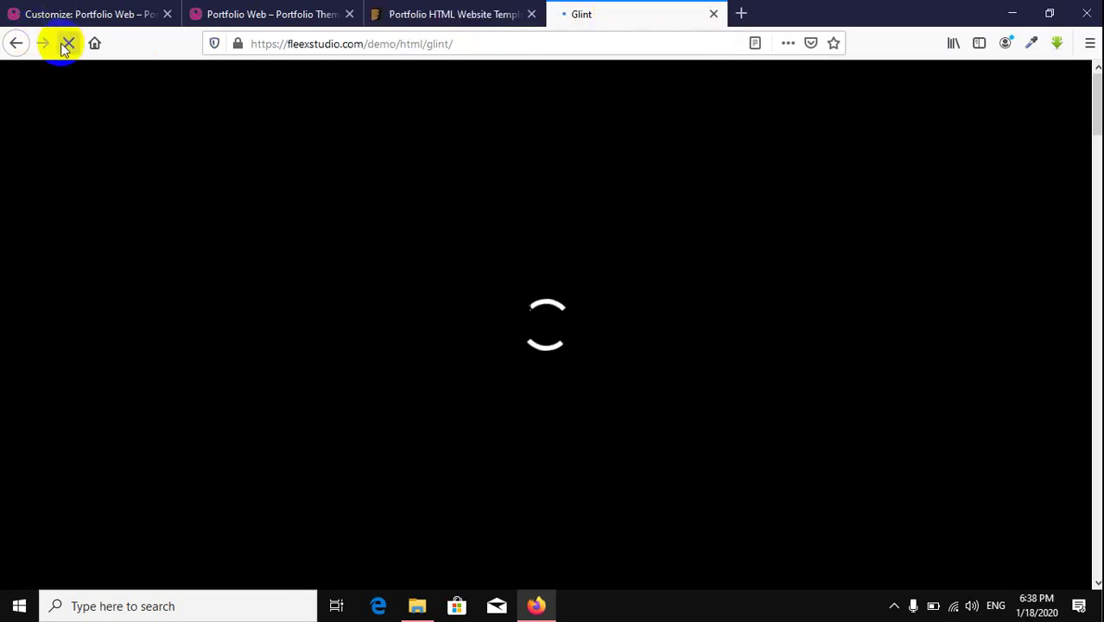
click(69, 43)
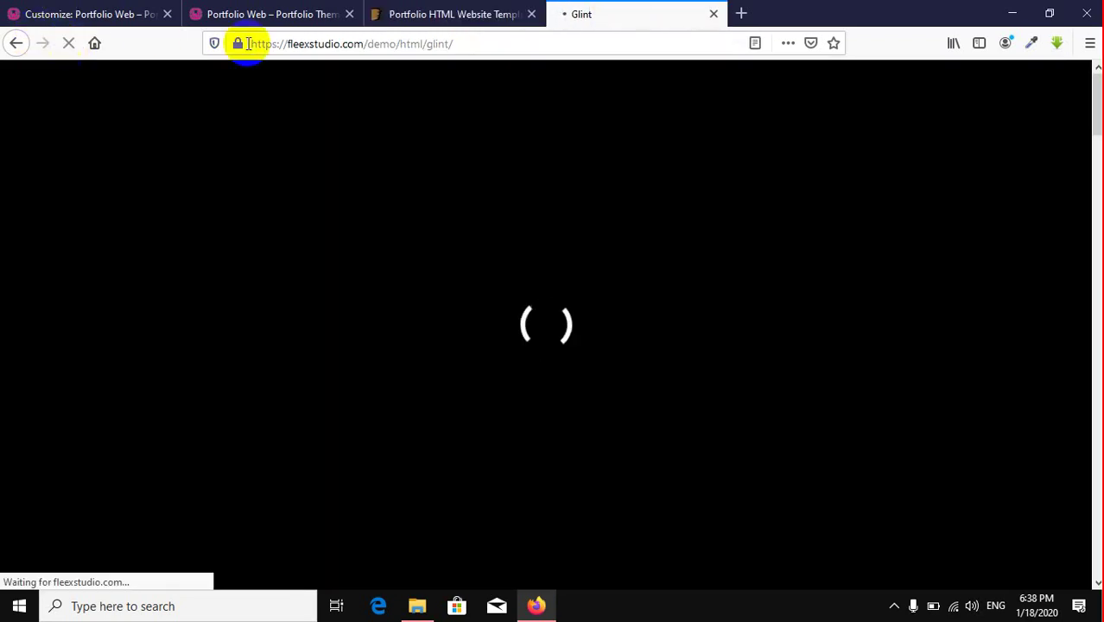
Step: Close the ThemeForest tab, dismiss the Select logo dialog, and go to the Customizer's Header Options
click(531, 14)
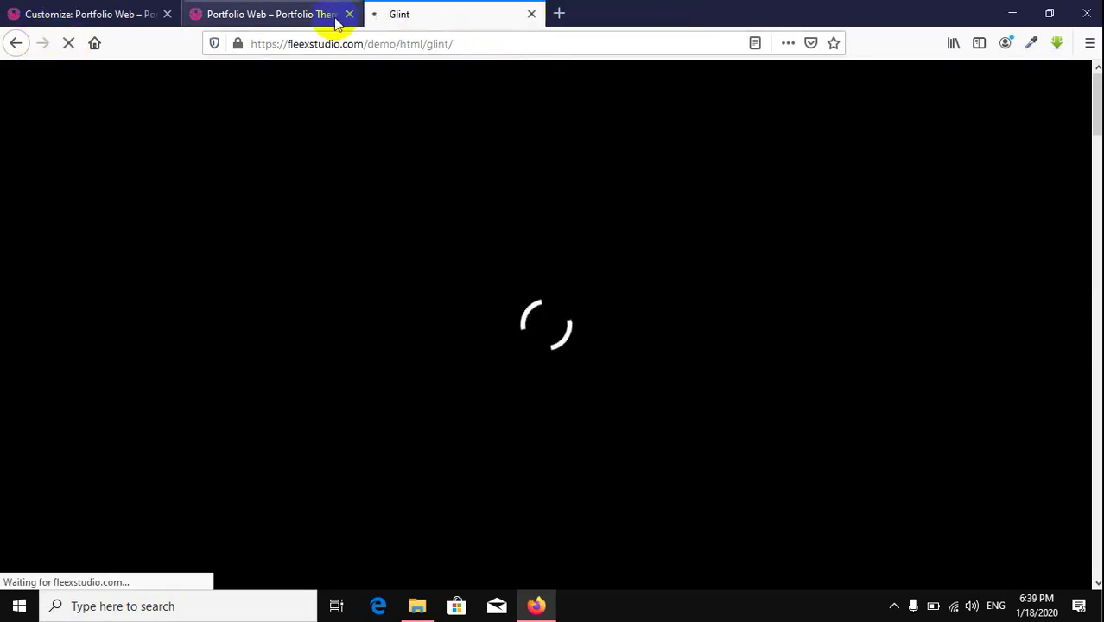
click(83, 24)
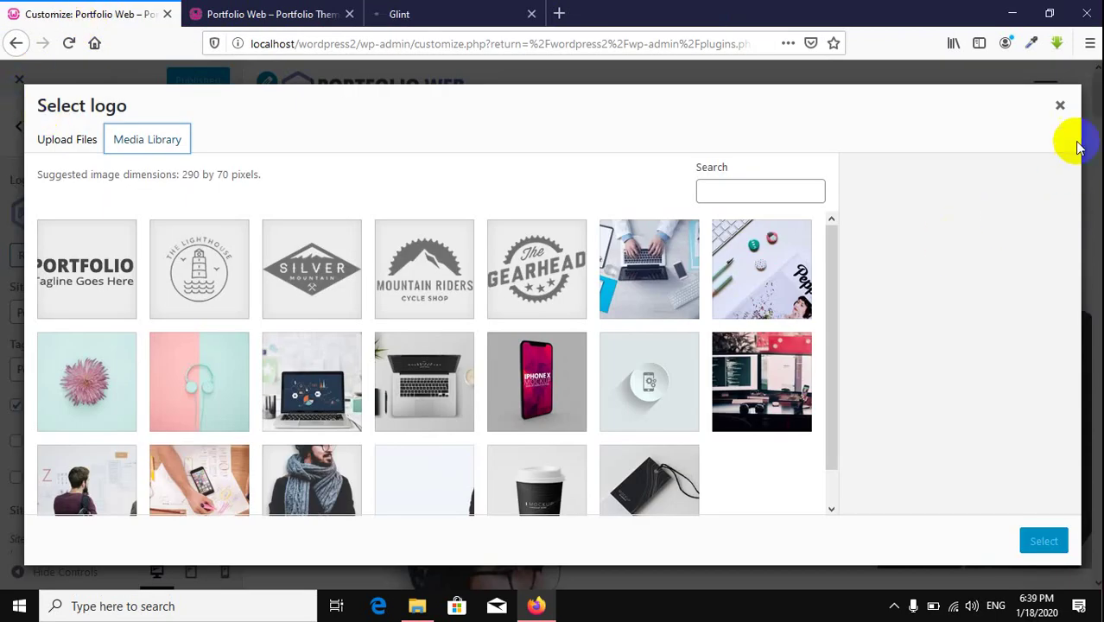
click(1059, 104)
click(19, 126)
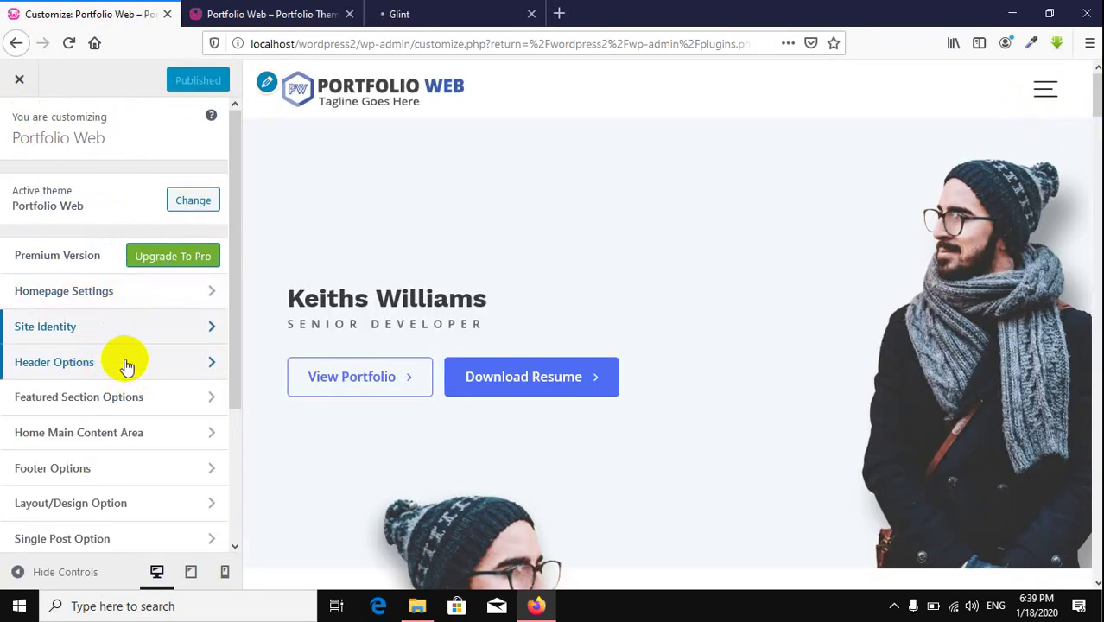
click(99, 366)
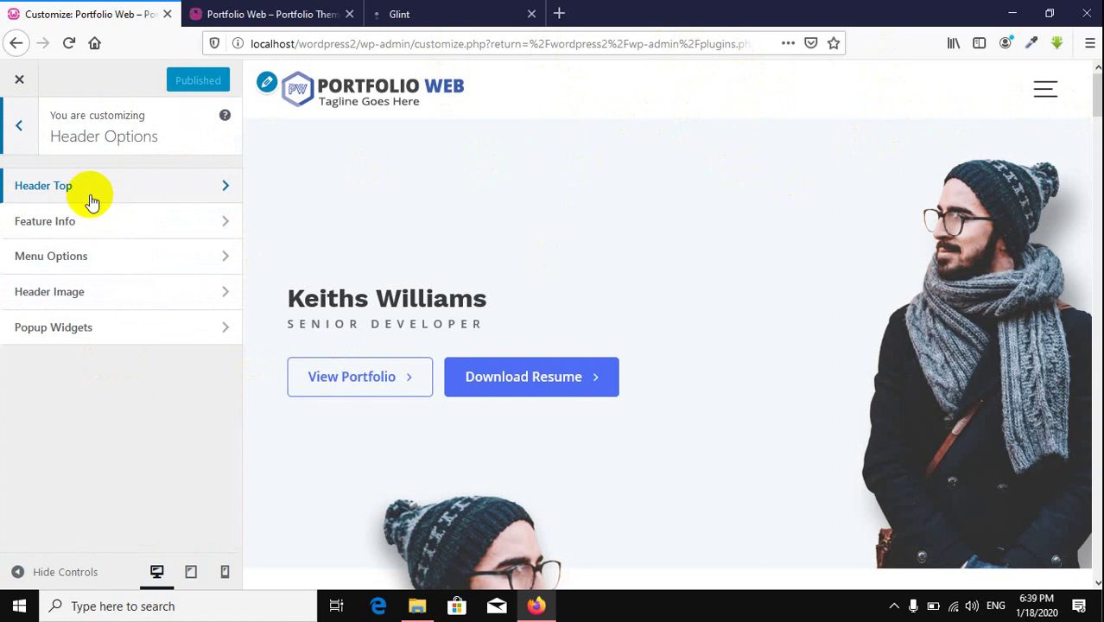
Step: Tick Enable Header Top Options under Header Top and bring up the Top Menu Display choices
click(136, 192)
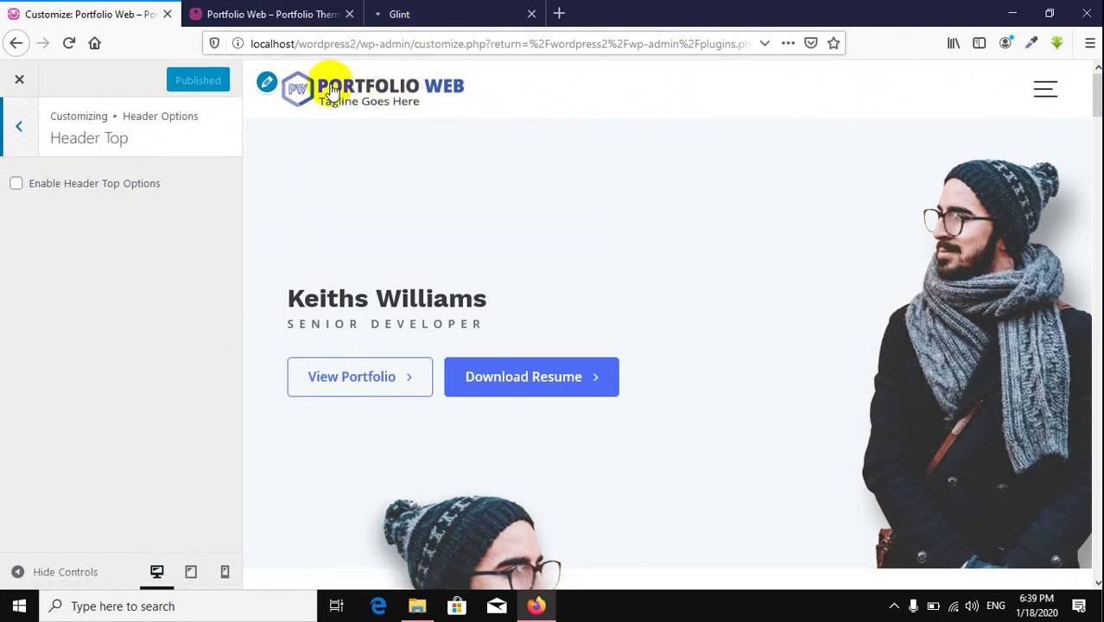
click(73, 190)
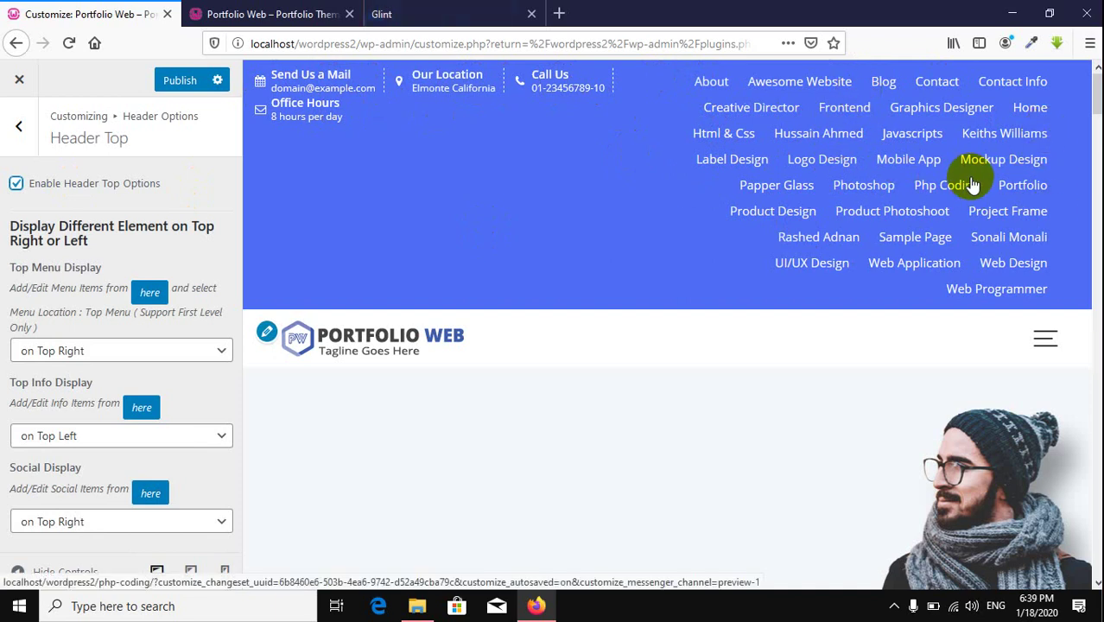
click(867, 200)
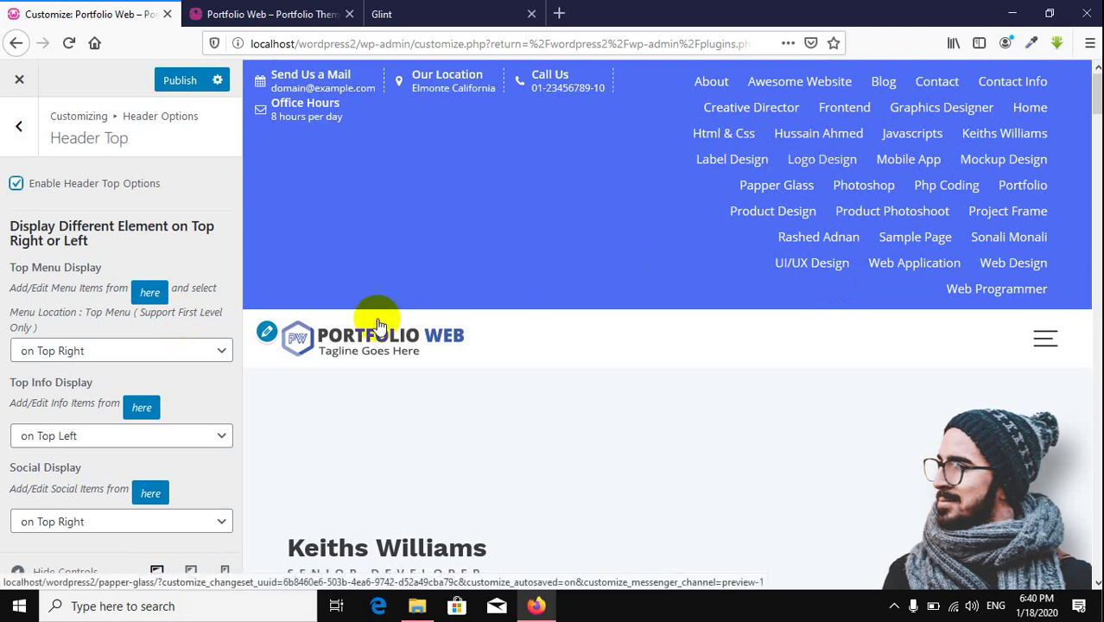
click(93, 352)
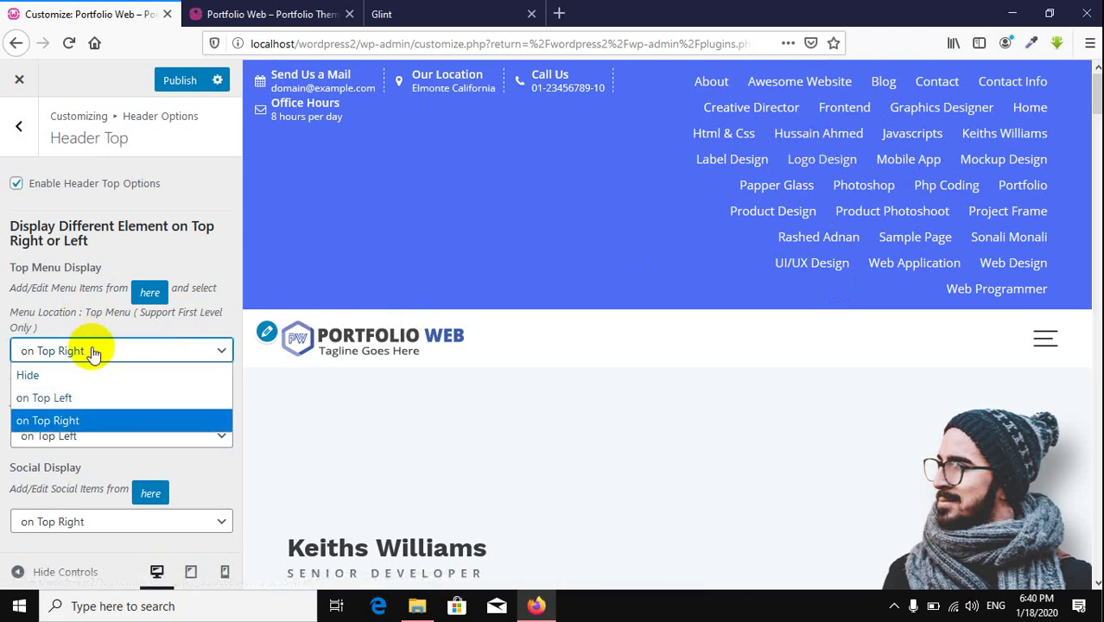
Step: Set Top Menu Display to Hide, glance at Menus, and return to the Header Top settings
click(69, 377)
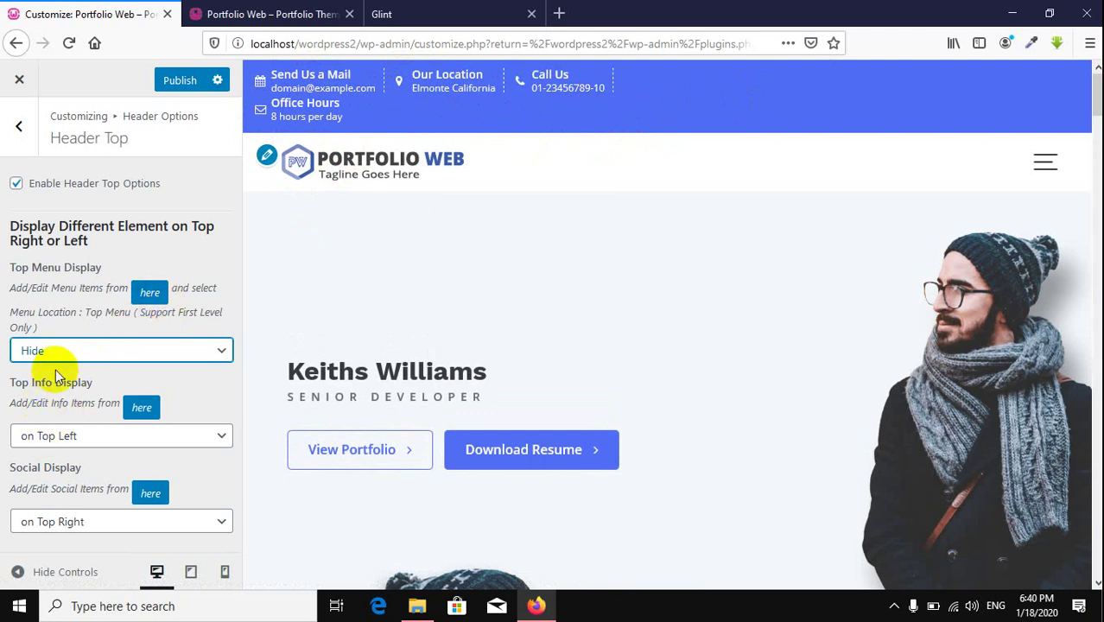
click(158, 291)
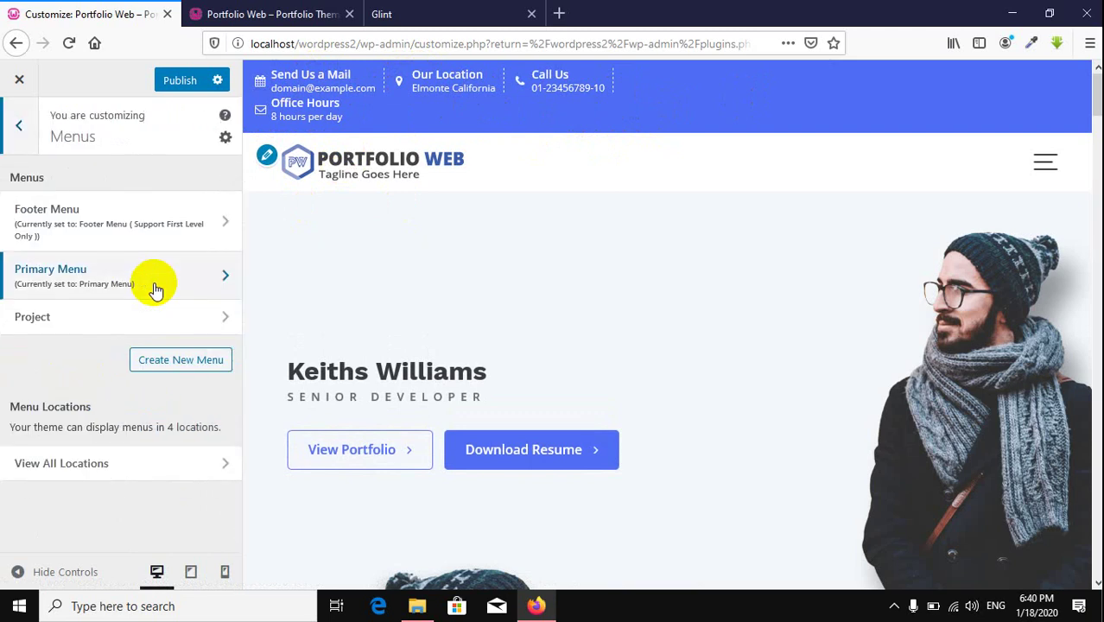
click(24, 130)
click(67, 288)
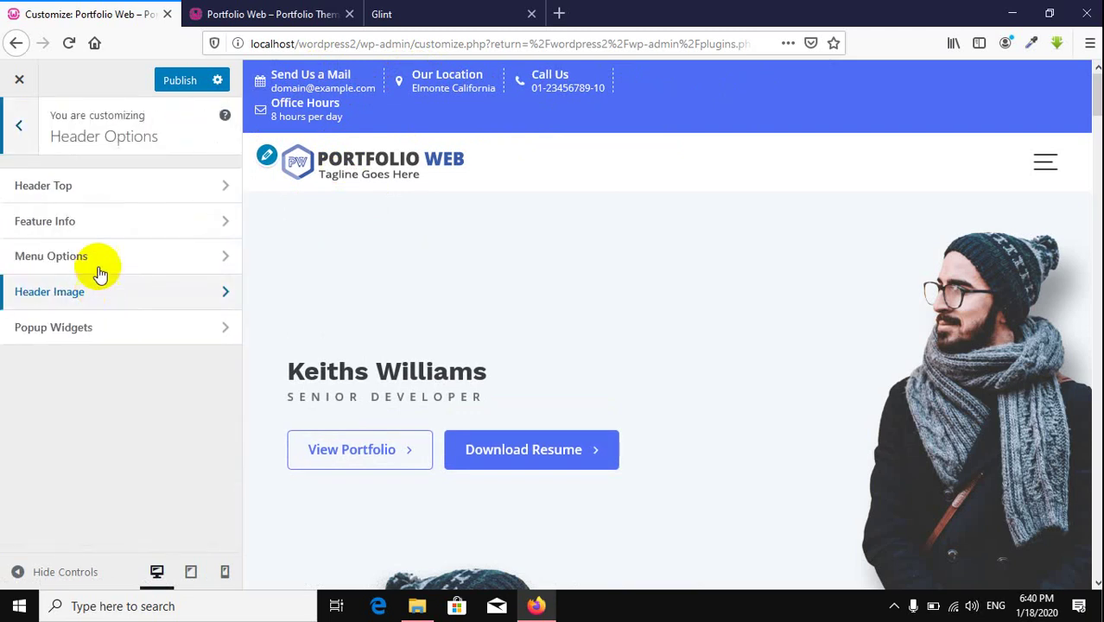
click(93, 190)
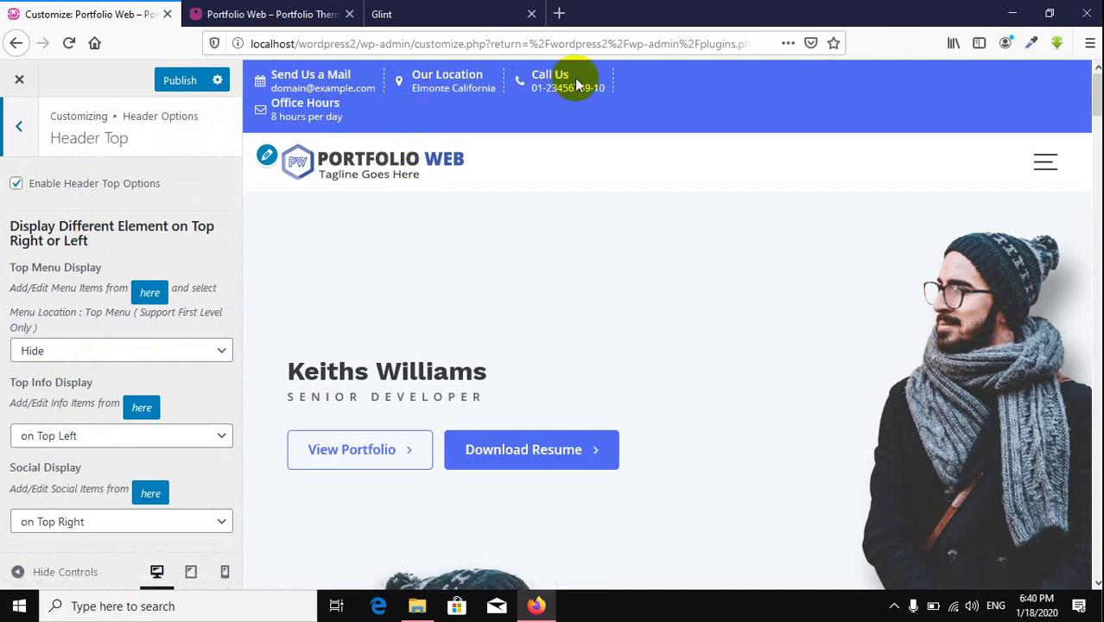
Step: Keep Top Info Display on Top Left after trying Top Right, then publish the header changes
click(90, 437)
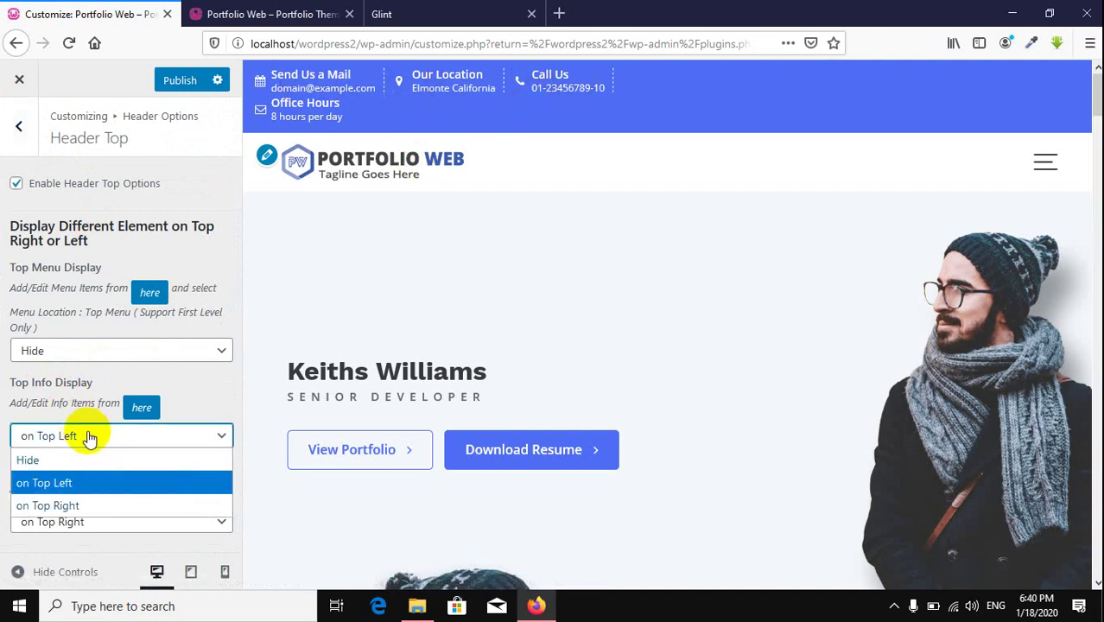
click(70, 506)
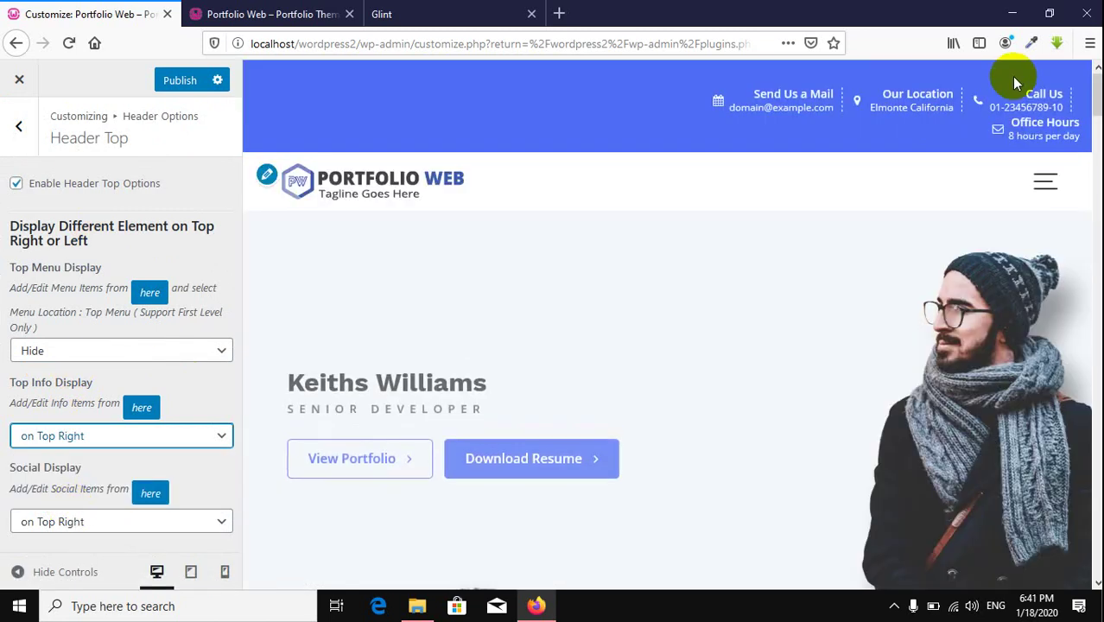
click(158, 443)
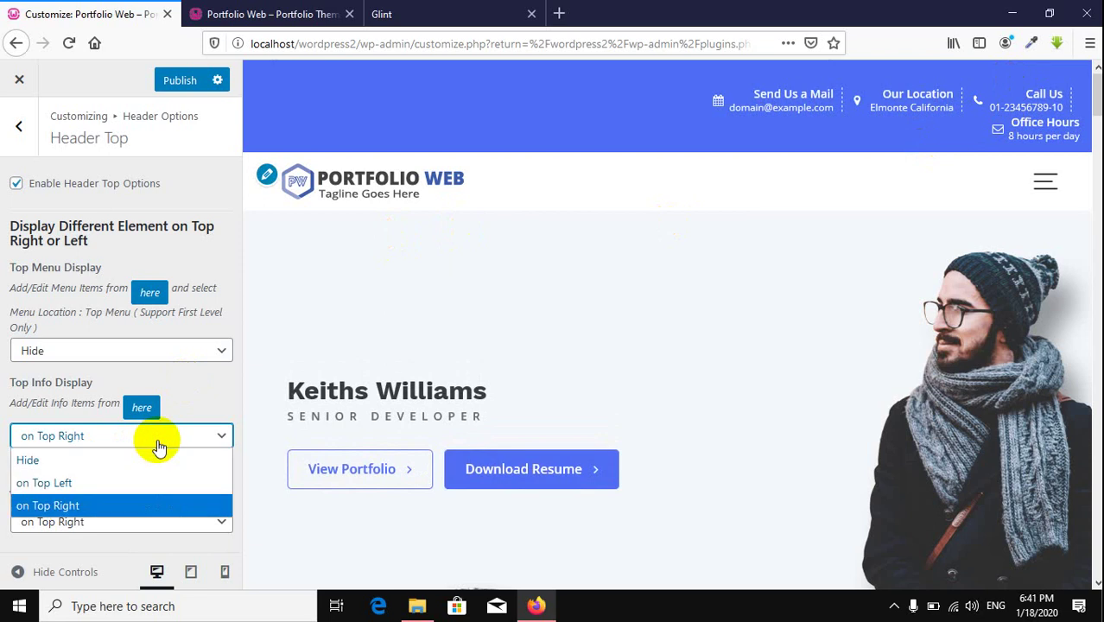
click(100, 481)
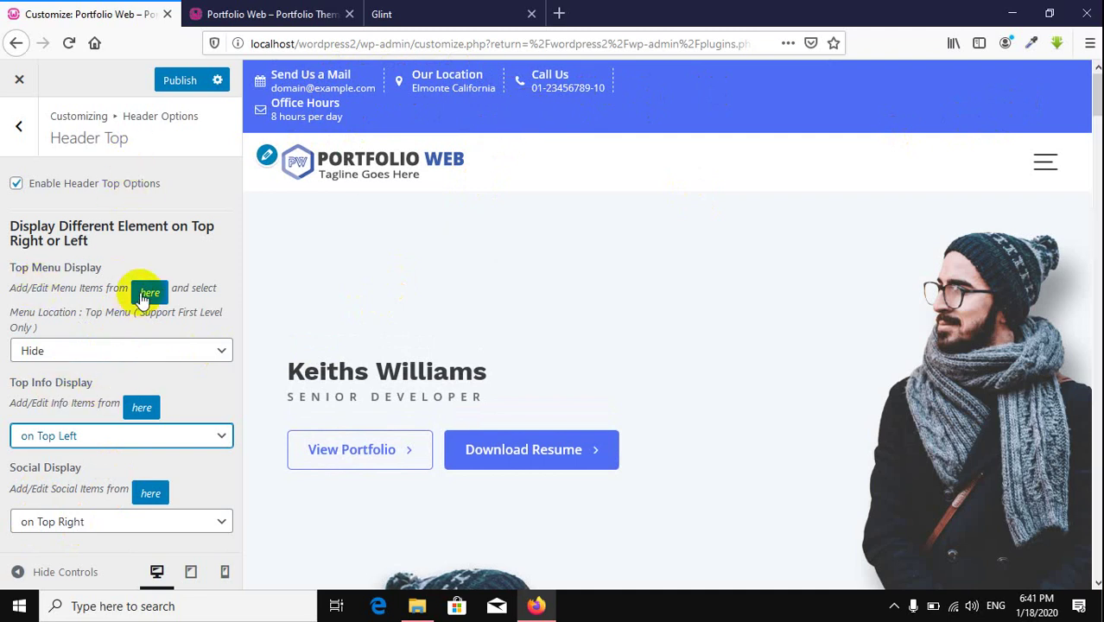
click(183, 76)
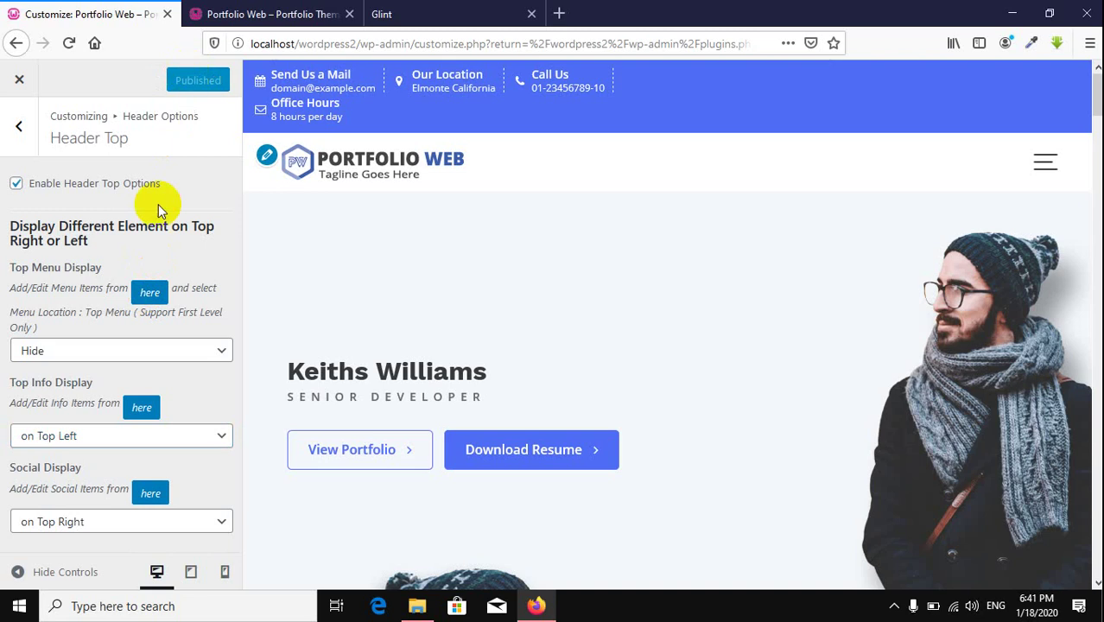
Step: View the Project menu's item list under Menus, then back out to the main section list
click(148, 293)
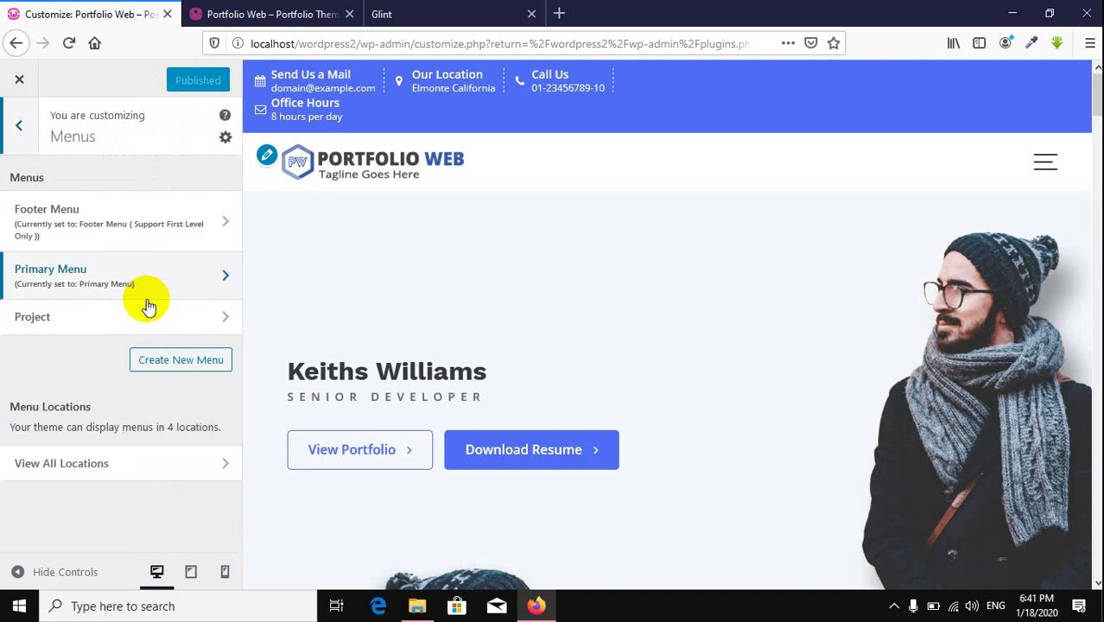
click(140, 316)
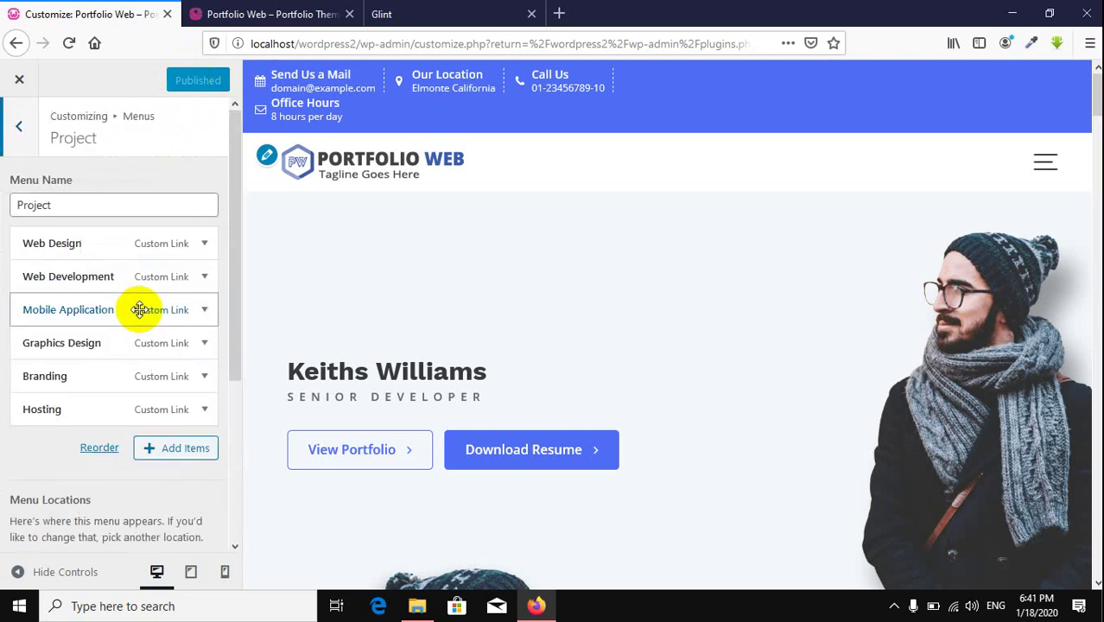
click(19, 127)
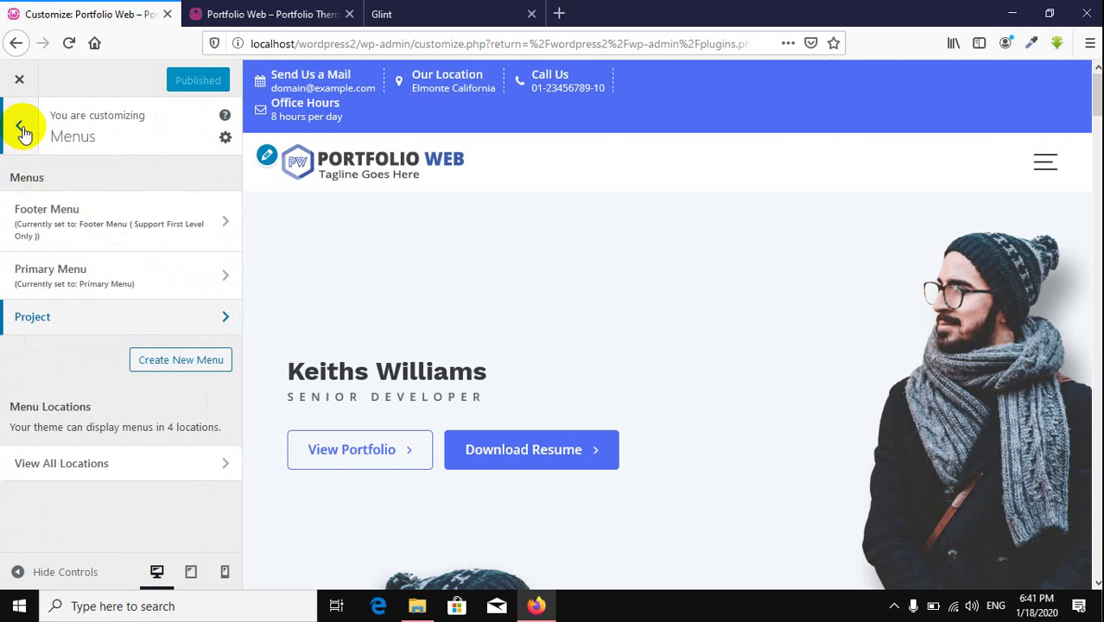
click(21, 128)
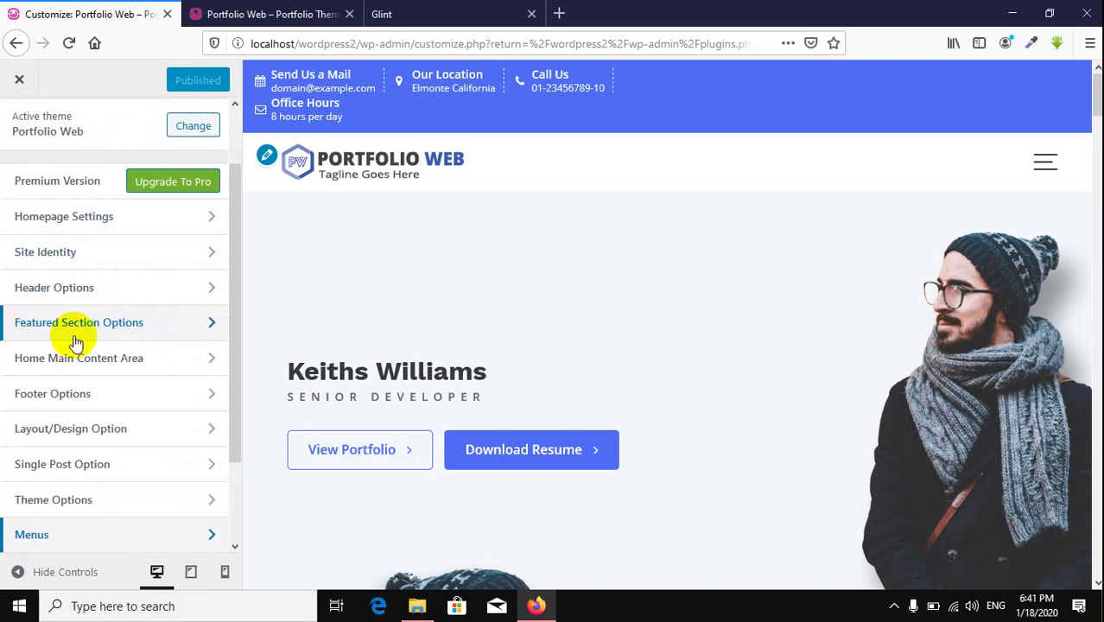
Step: Scroll the homepage preview, then go to Featured Section Options and select Enable Feature Section
scroll(635, 333, down, 5)
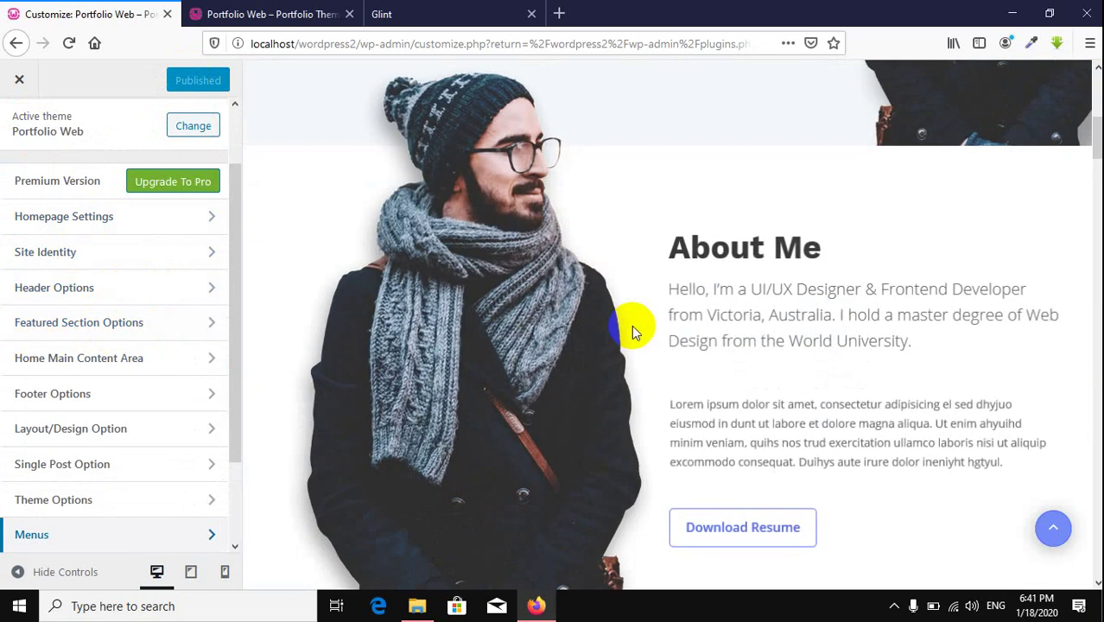
scroll(632, 331, down, 15)
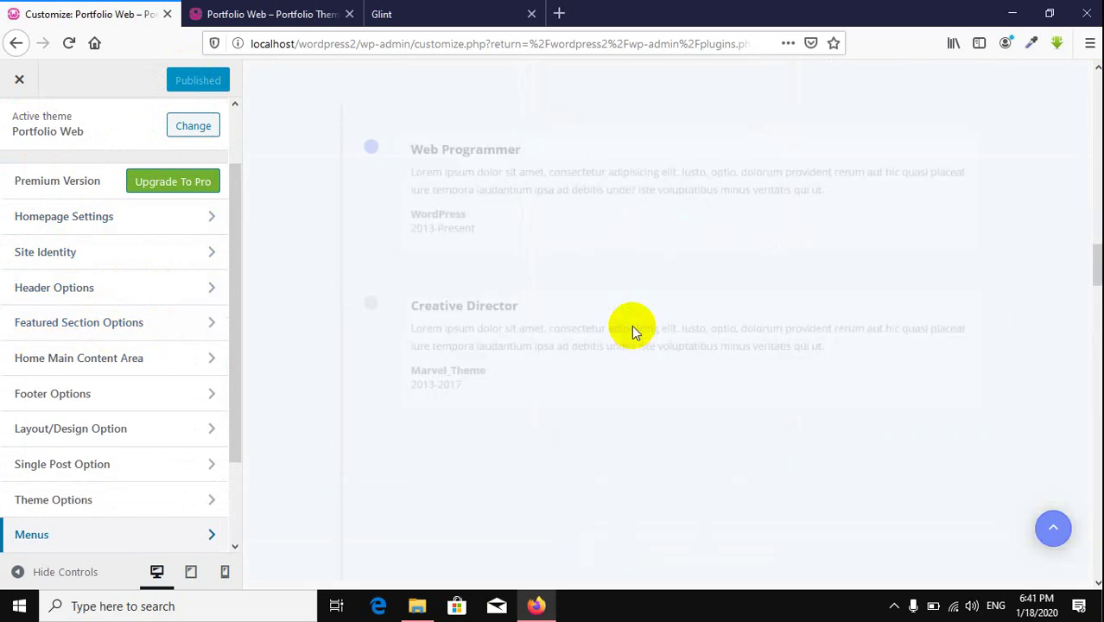
scroll(631, 331, down, 15)
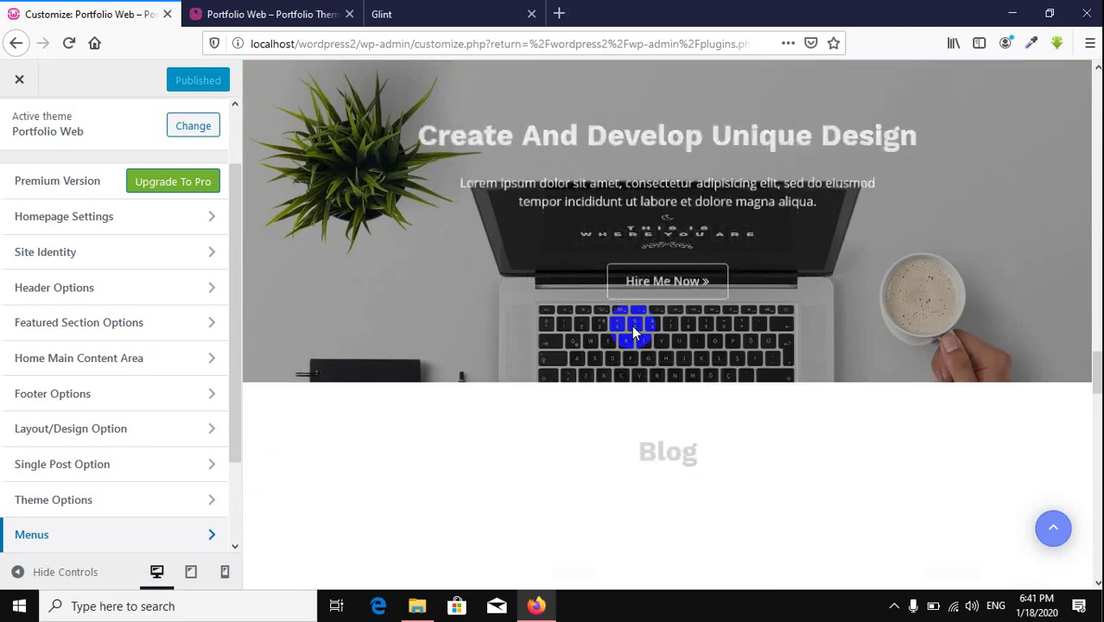
scroll(633, 332, down, 6)
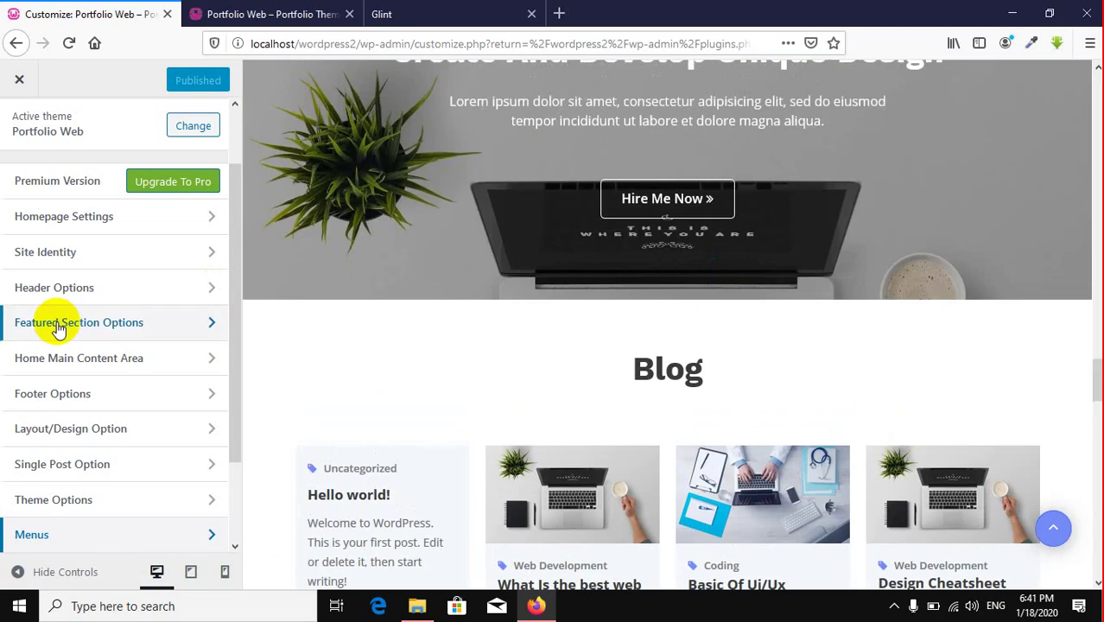
click(86, 326)
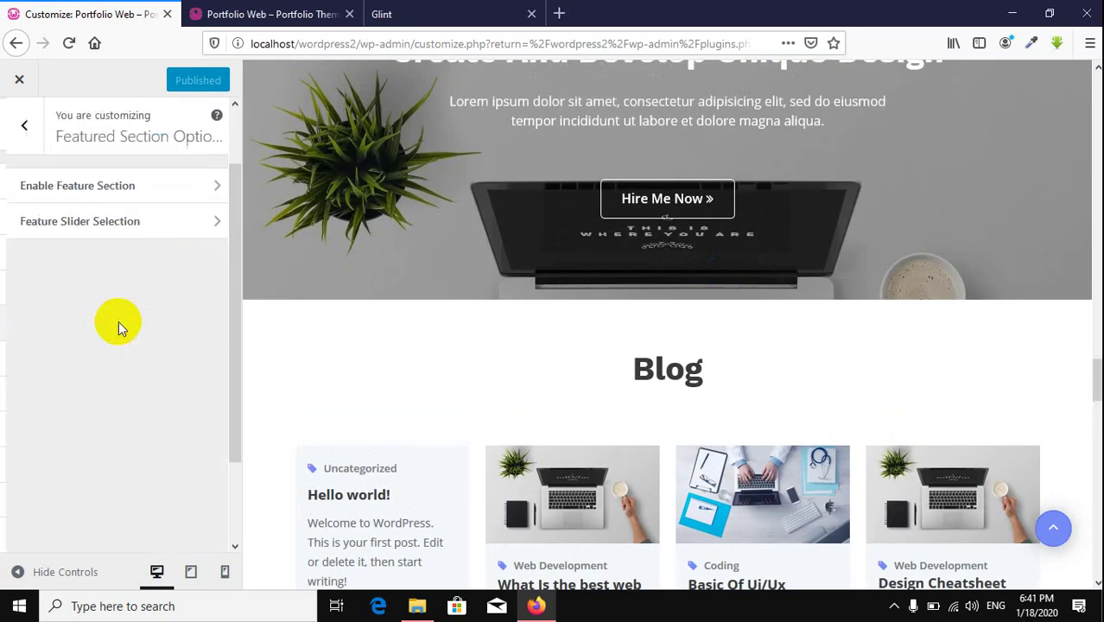
scroll(758, 337, up, 10)
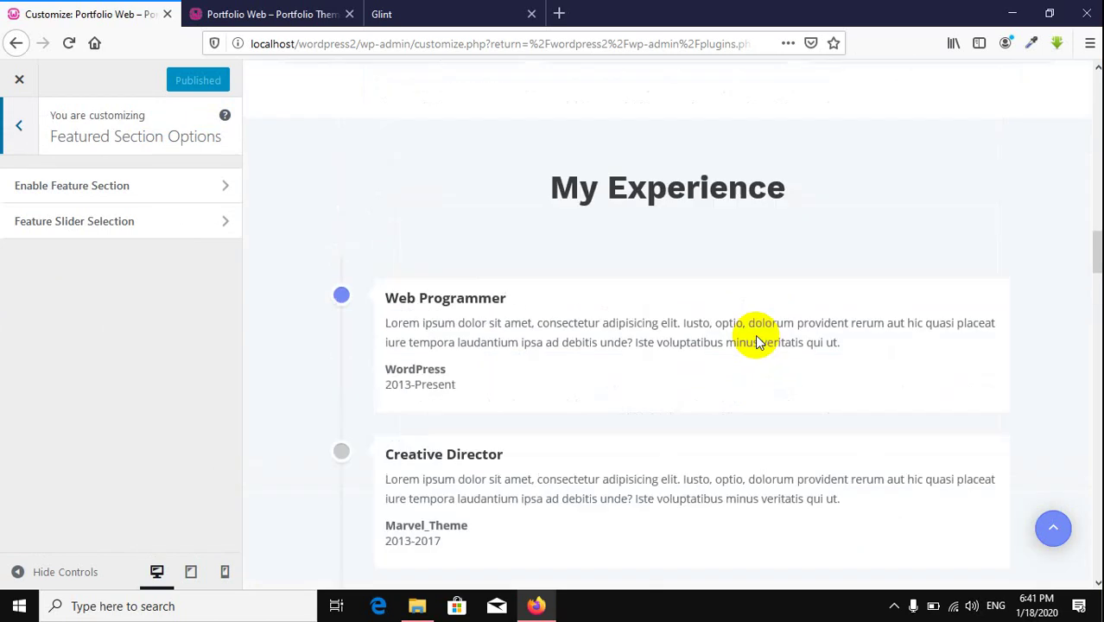
scroll(756, 340, up, 3)
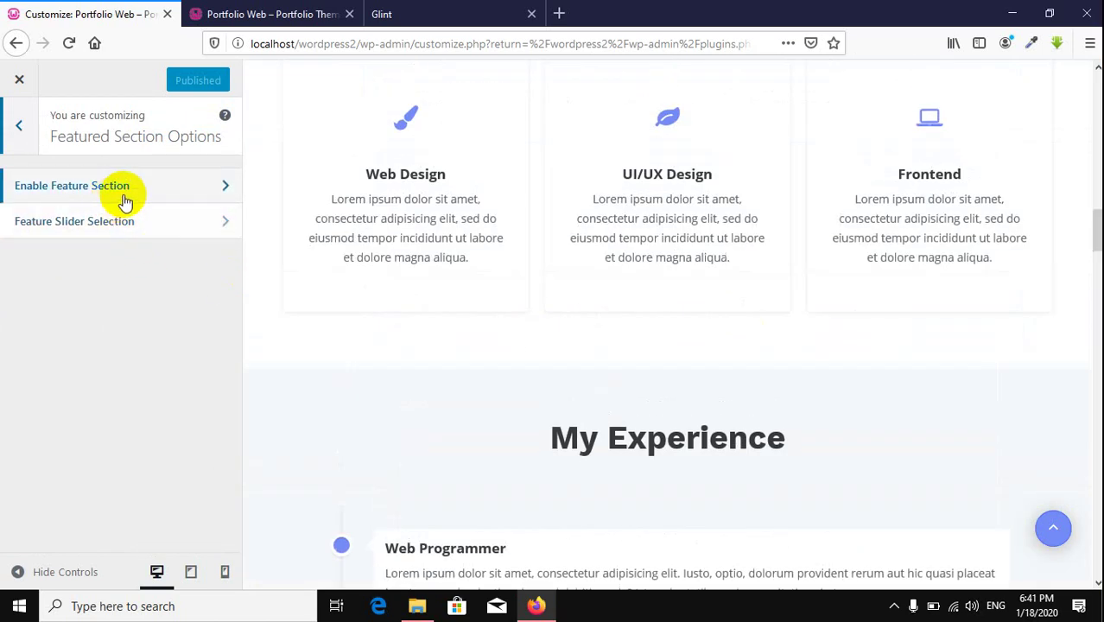
scroll(445, 291, up, 6)
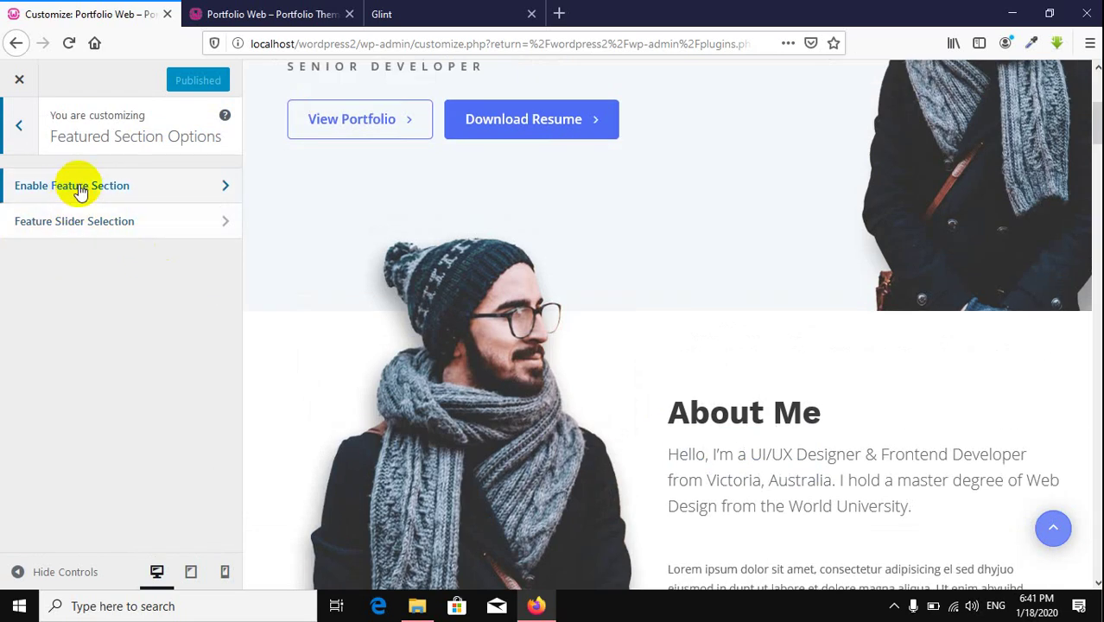
click(76, 185)
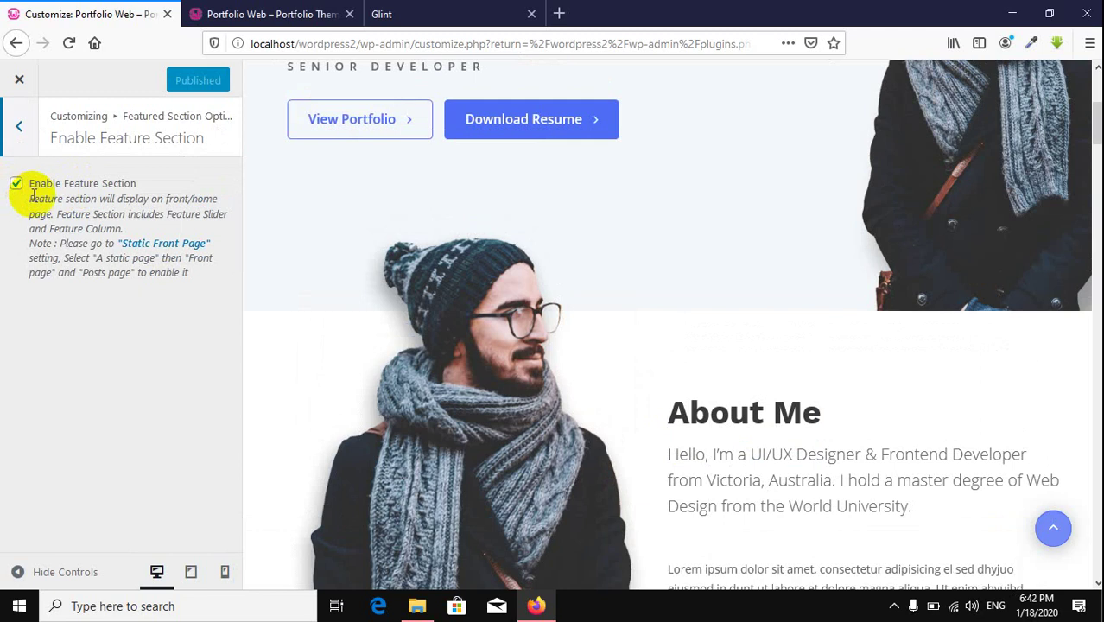
Step: Toggle Enable Feature Section off and on so the Senior Developer hero stays shown
scroll(336, 278, up, 4)
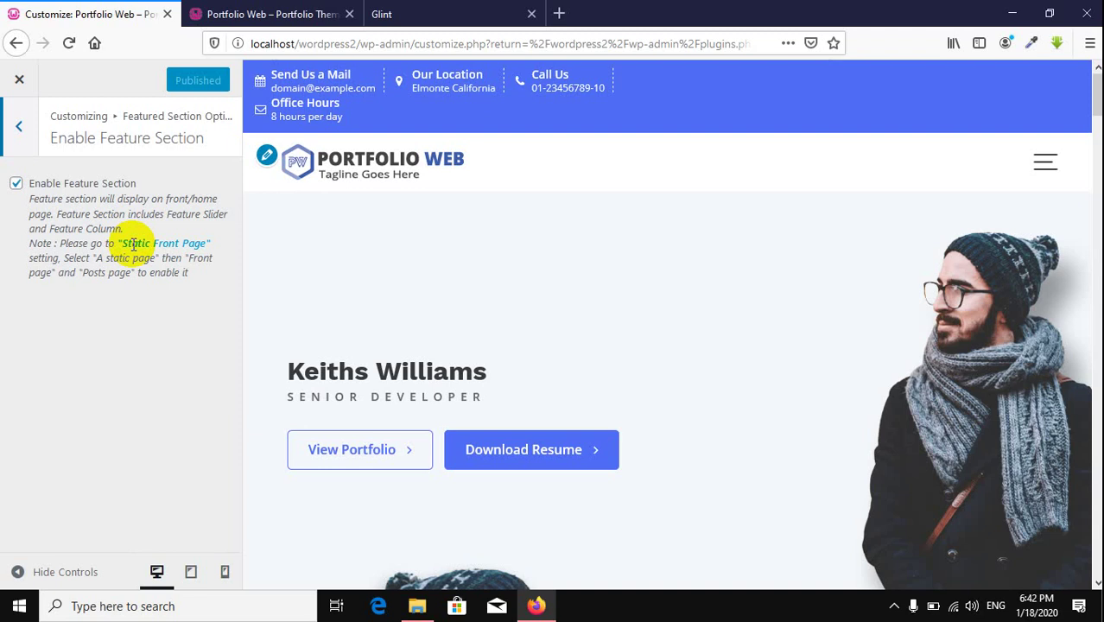
scroll(679, 302, down, 5)
scroll(679, 302, up, 5)
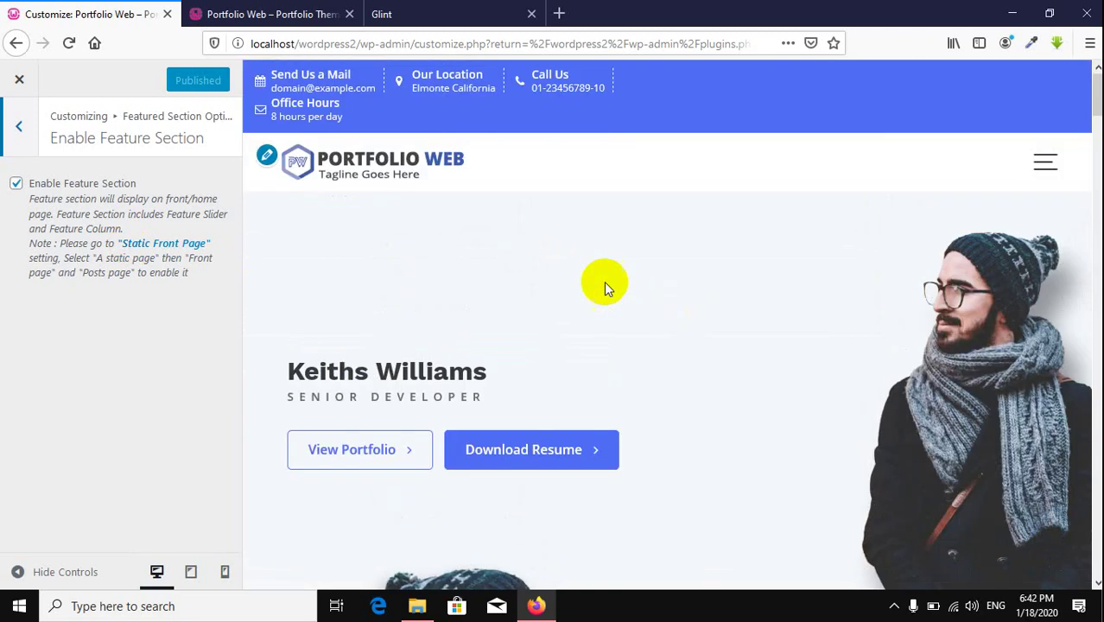
click(16, 188)
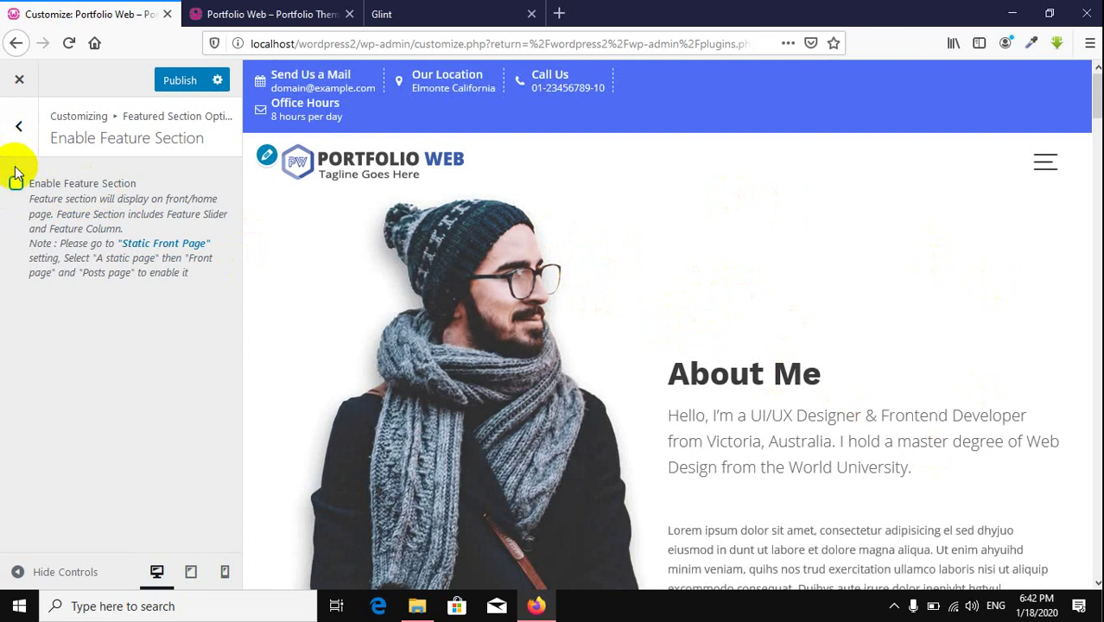
click(17, 184)
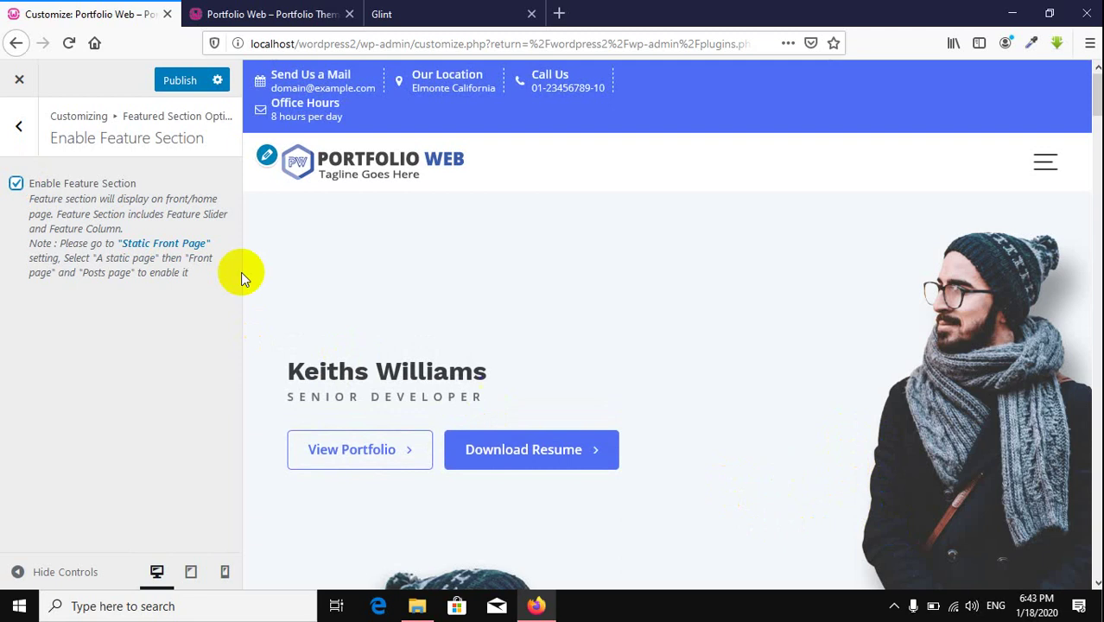
click(18, 128)
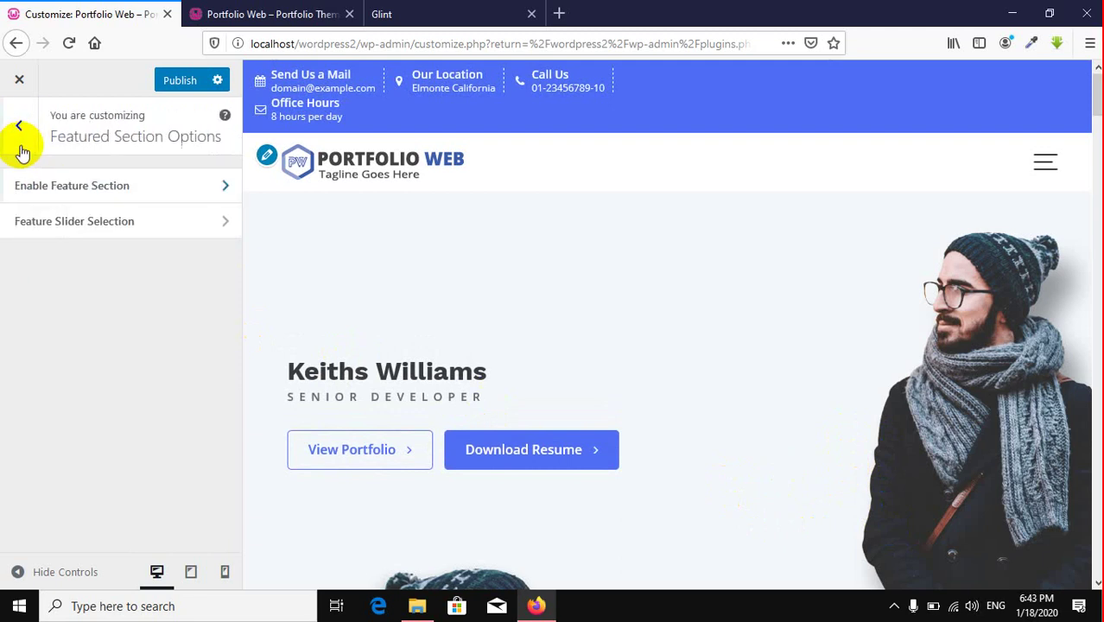
Step: In Feature Slider Selection, test Enable Animation and Display Title off and on, leaving both enabled
click(150, 235)
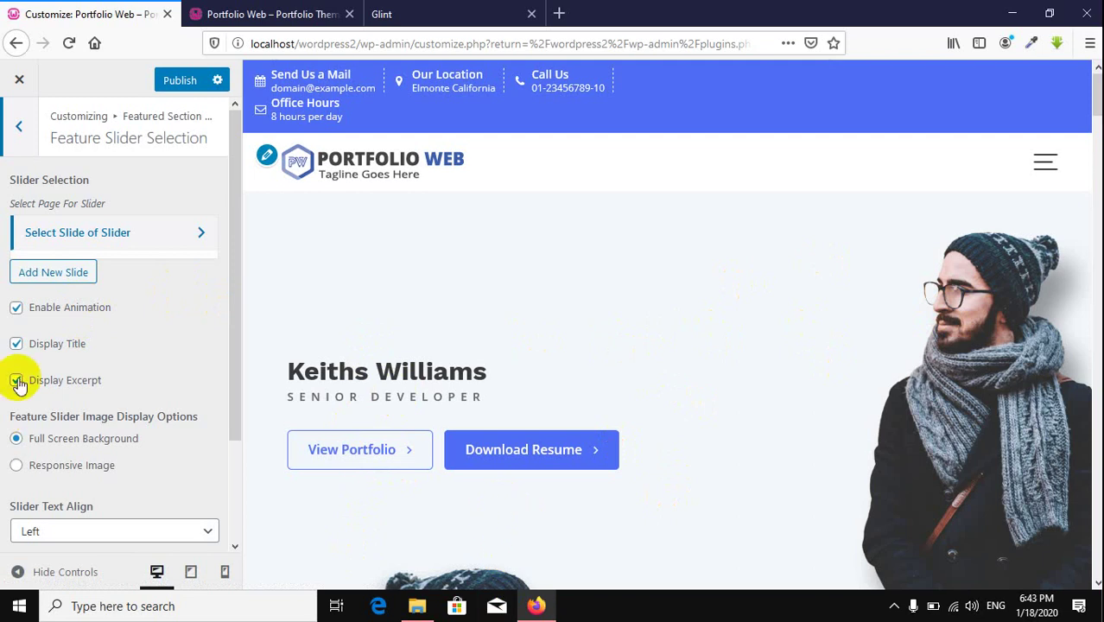
click(47, 318)
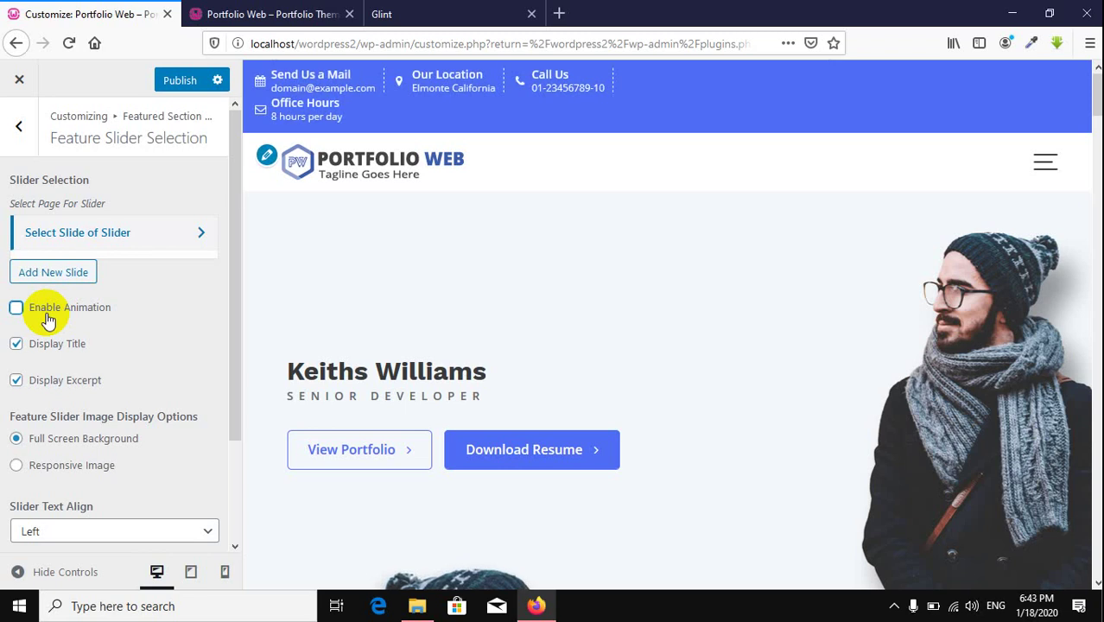
scroll(439, 315, down, 3)
scroll(387, 382, up, 3)
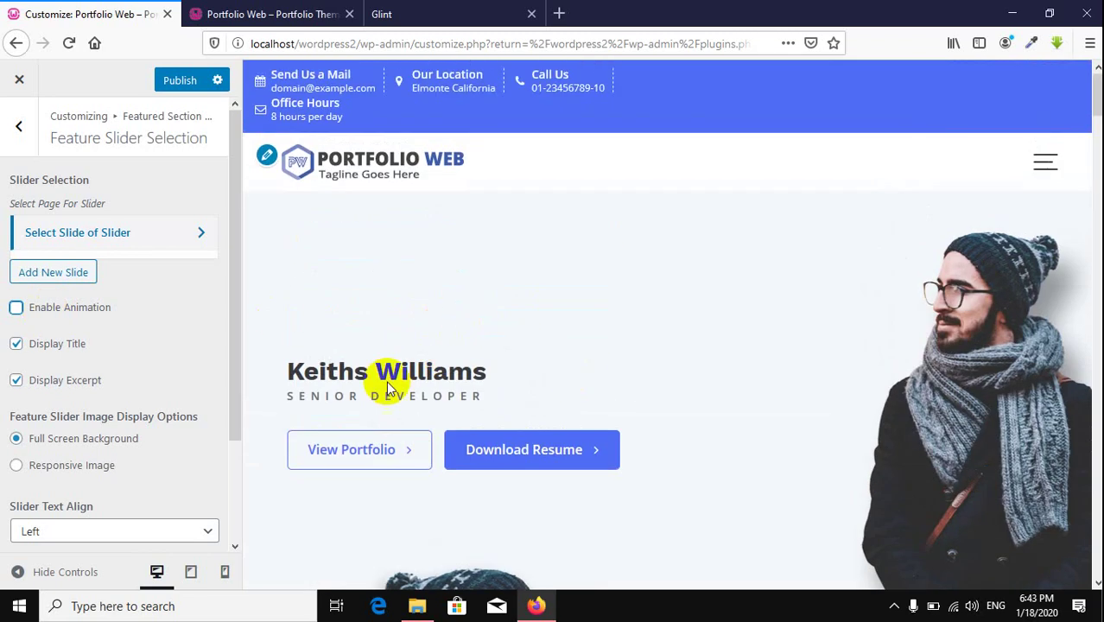
click(54, 313)
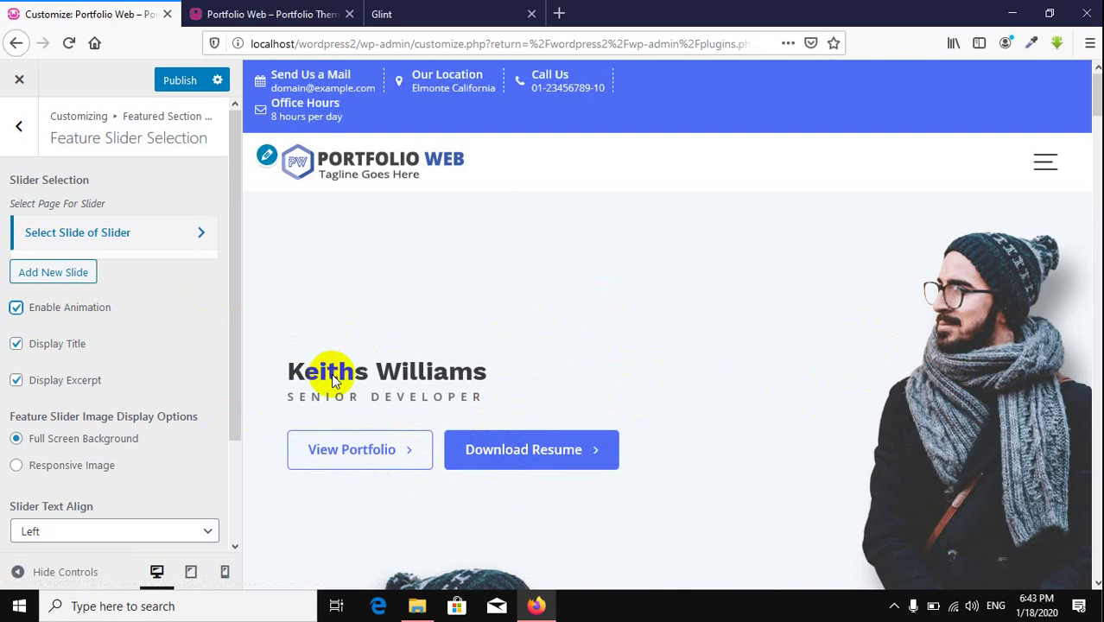
click(74, 347)
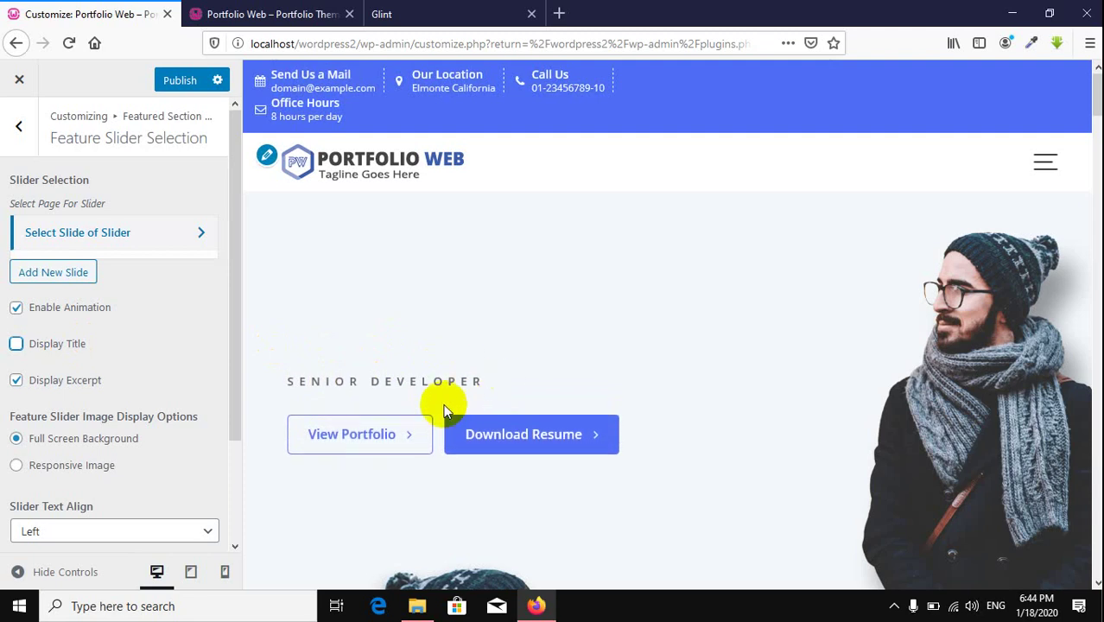
click(32, 345)
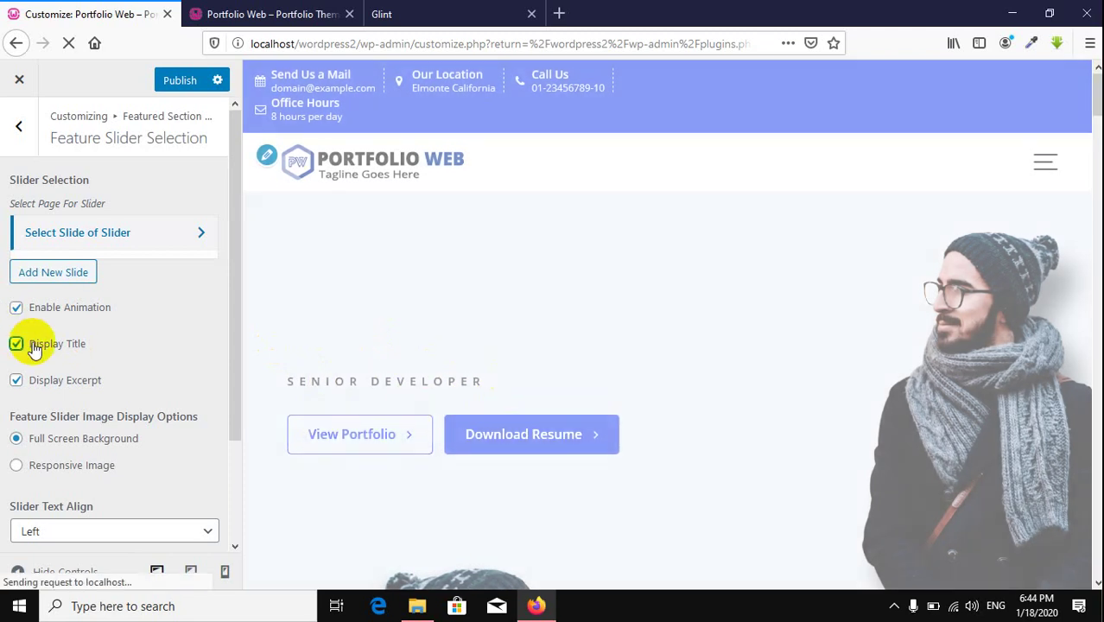
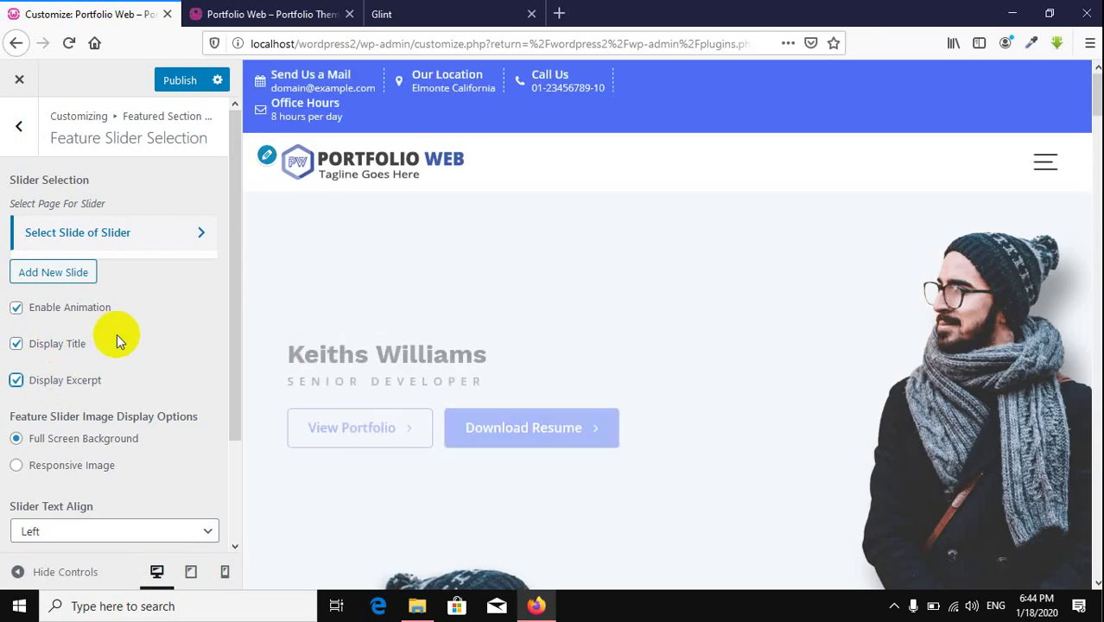
Step: Try the responsive slider image option, then restore the full-screen background slider image
scroll(138, 311, down, 3)
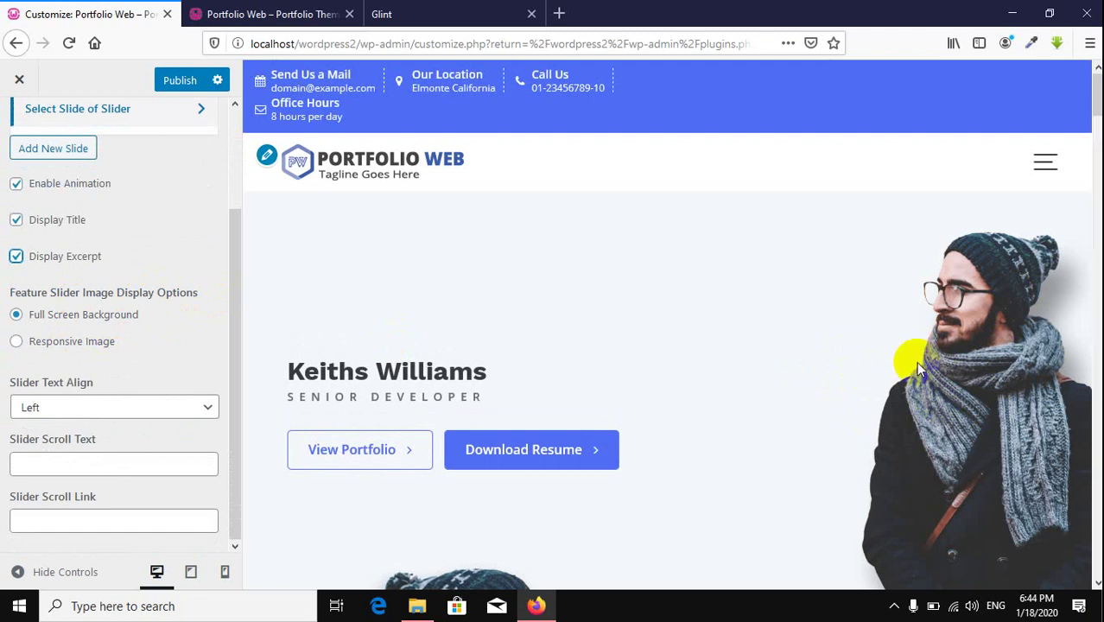
click(80, 345)
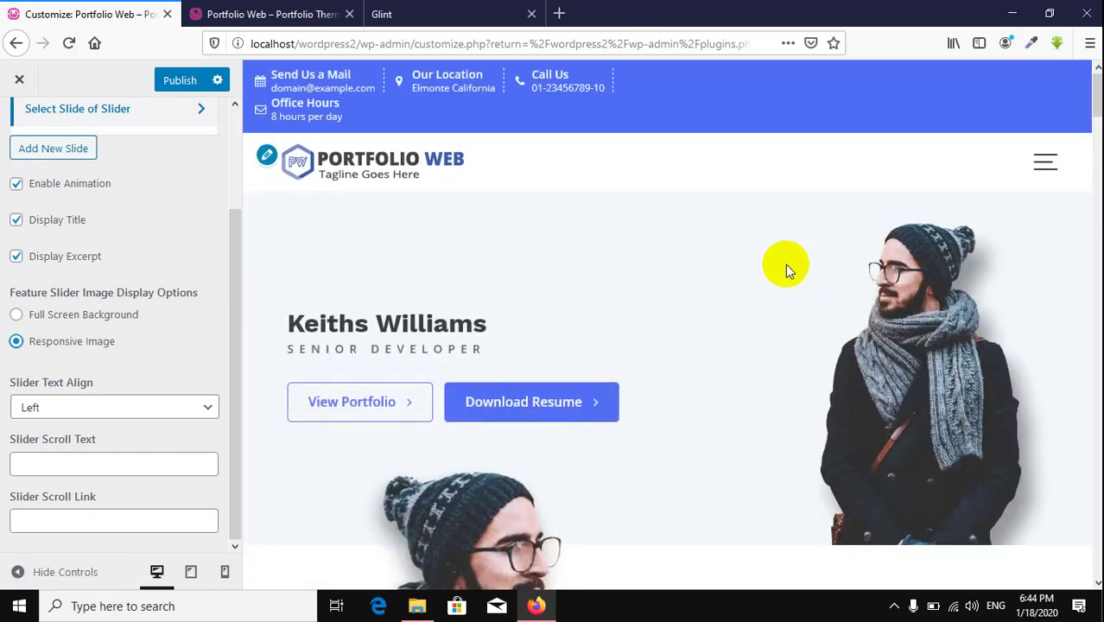
scroll(785, 265, down, 3)
scroll(785, 264, up, 2)
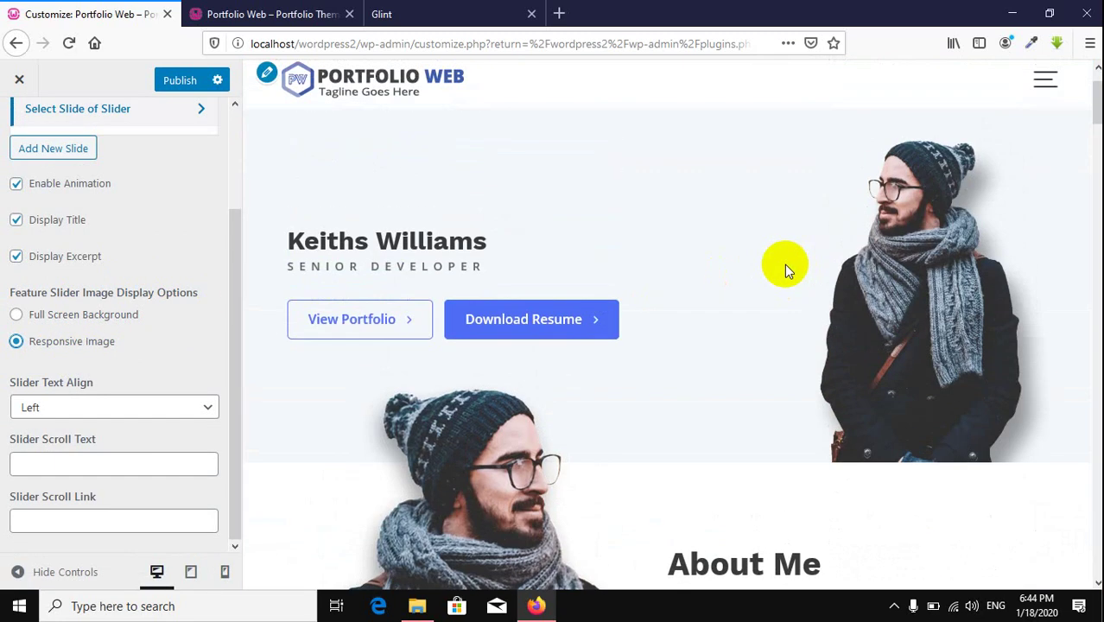
scroll(783, 264, up, 1)
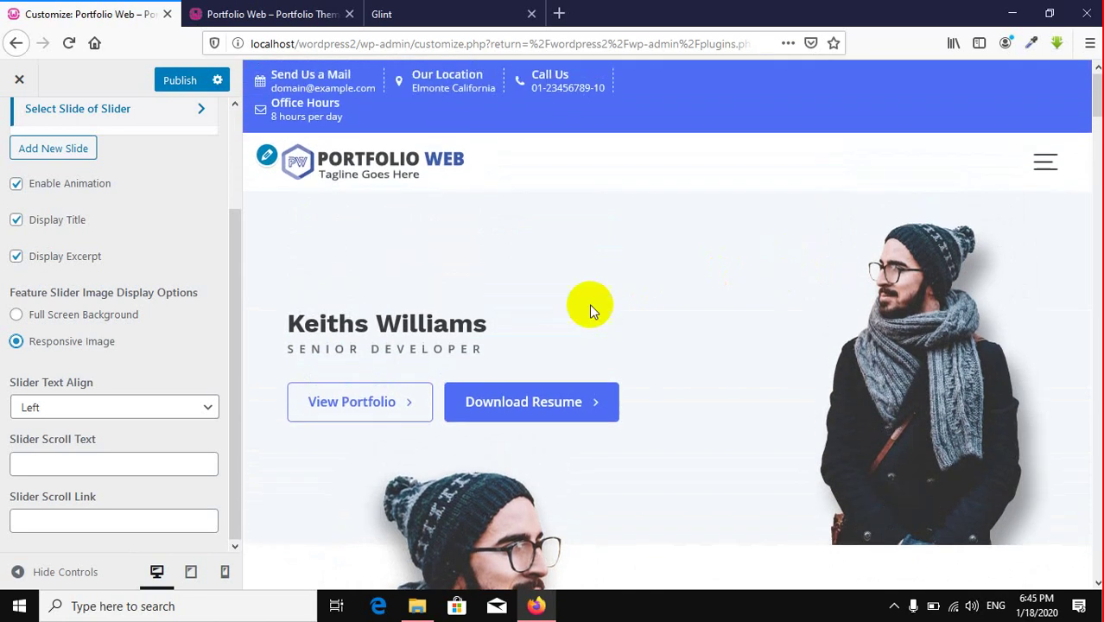
click(76, 325)
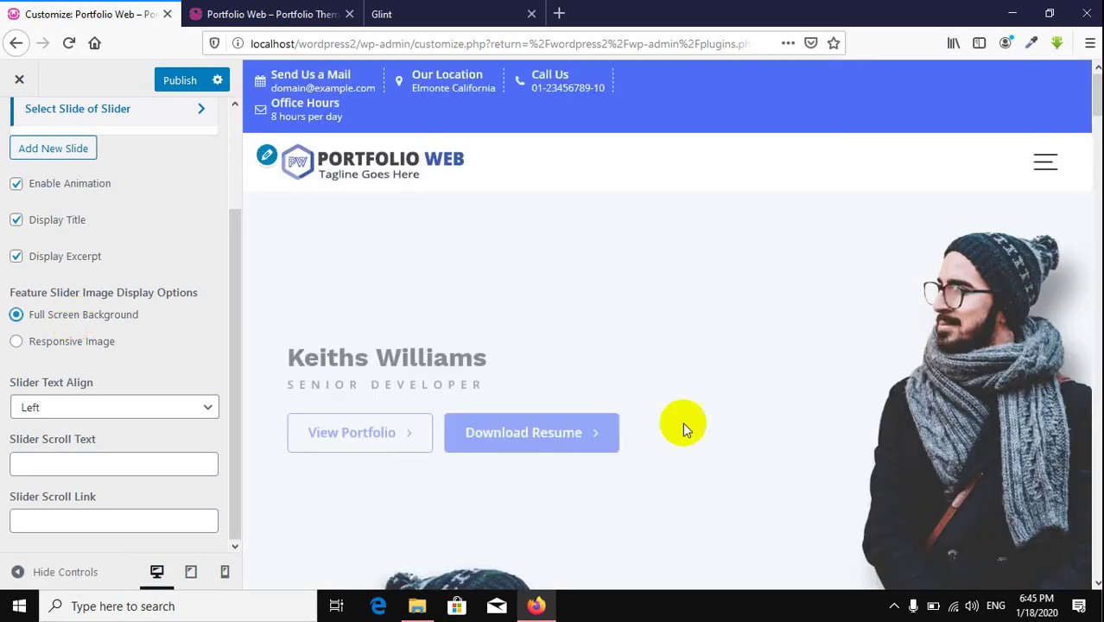
scroll(653, 399, down, 2)
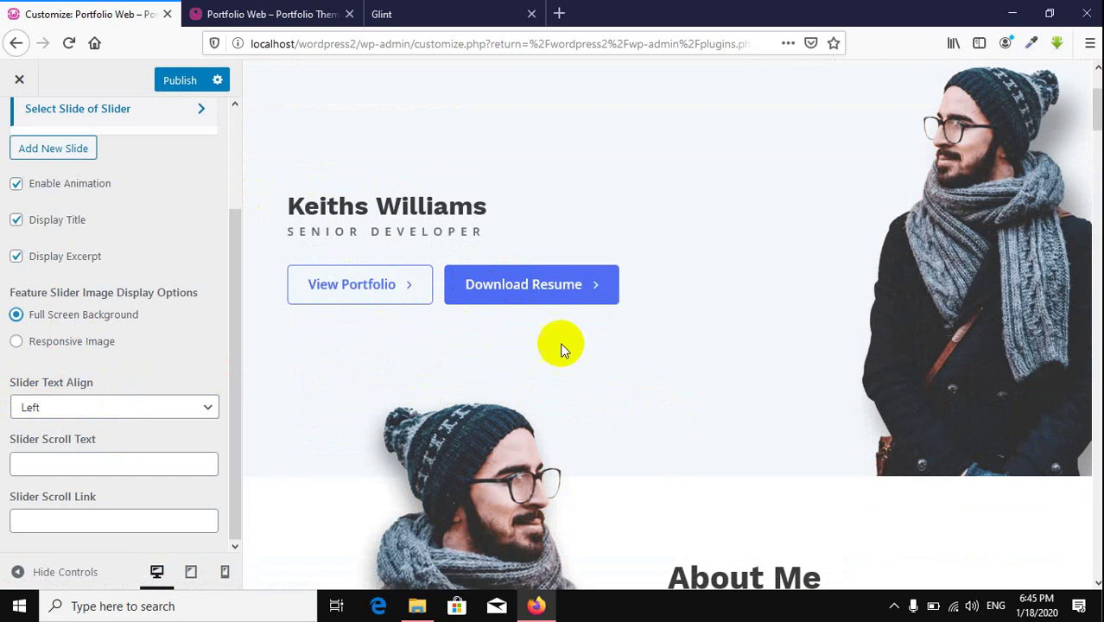
Step: Test right and center alignment for the slider text, then return it to left
click(109, 413)
click(52, 475)
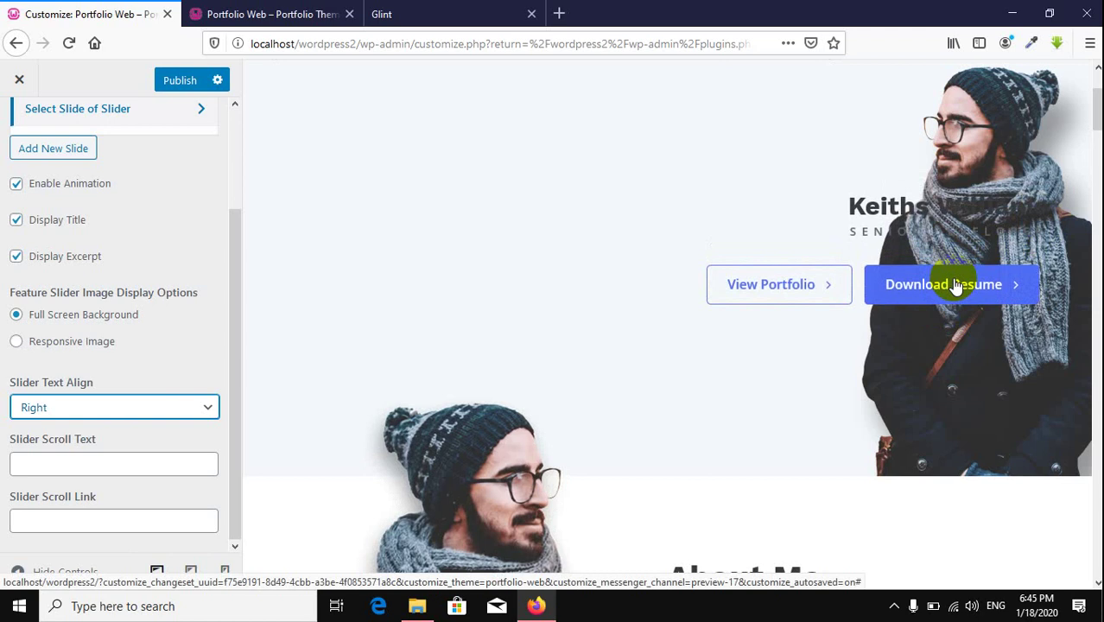
click(123, 407)
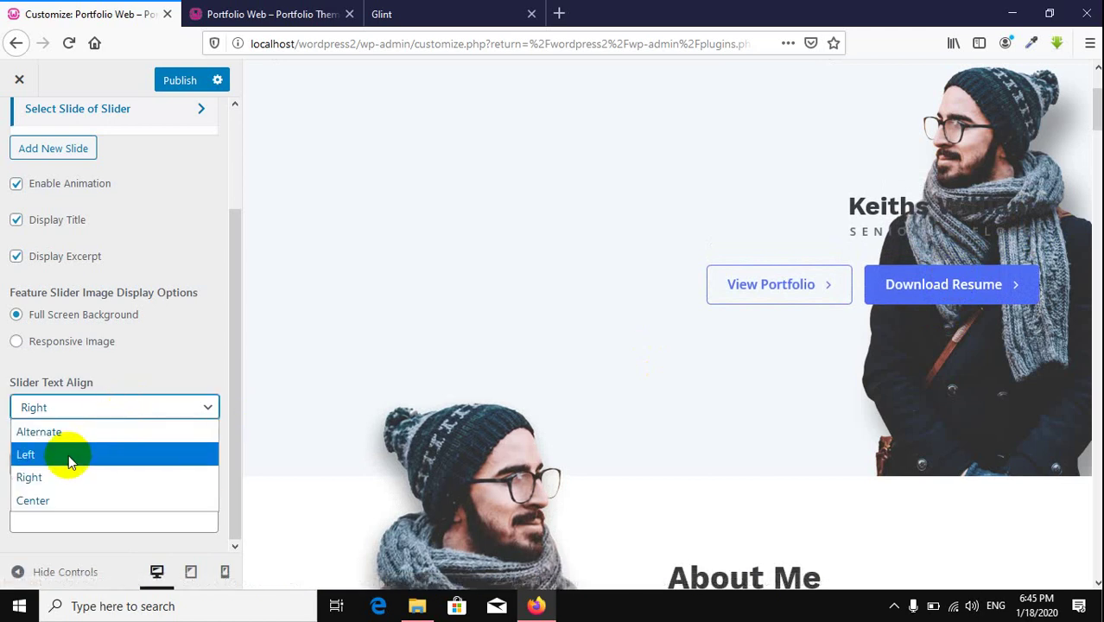
click(58, 500)
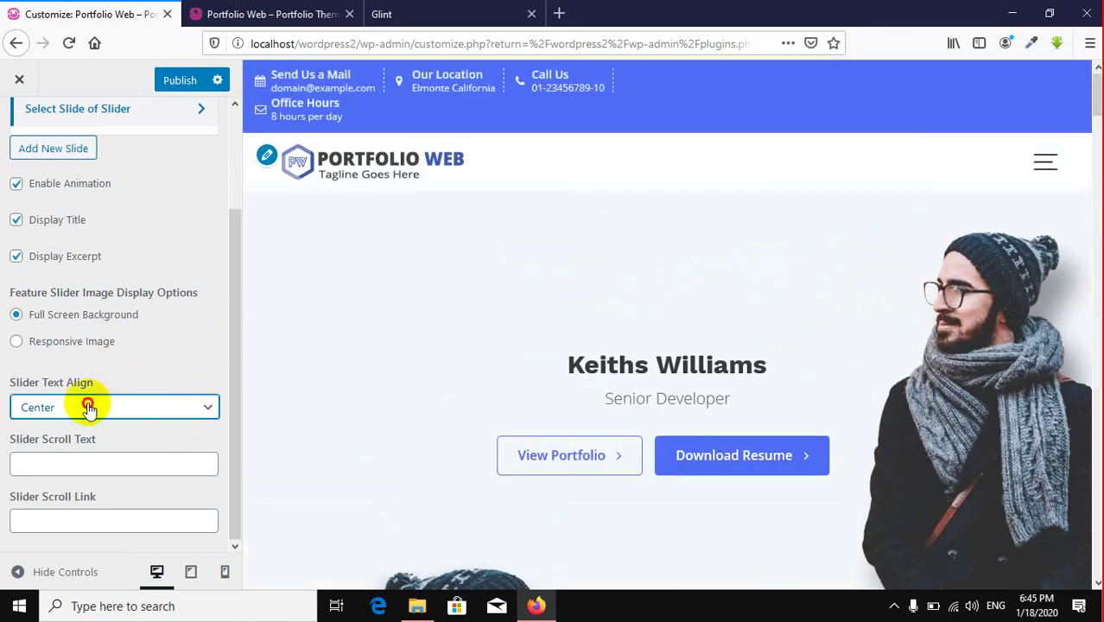
click(54, 406)
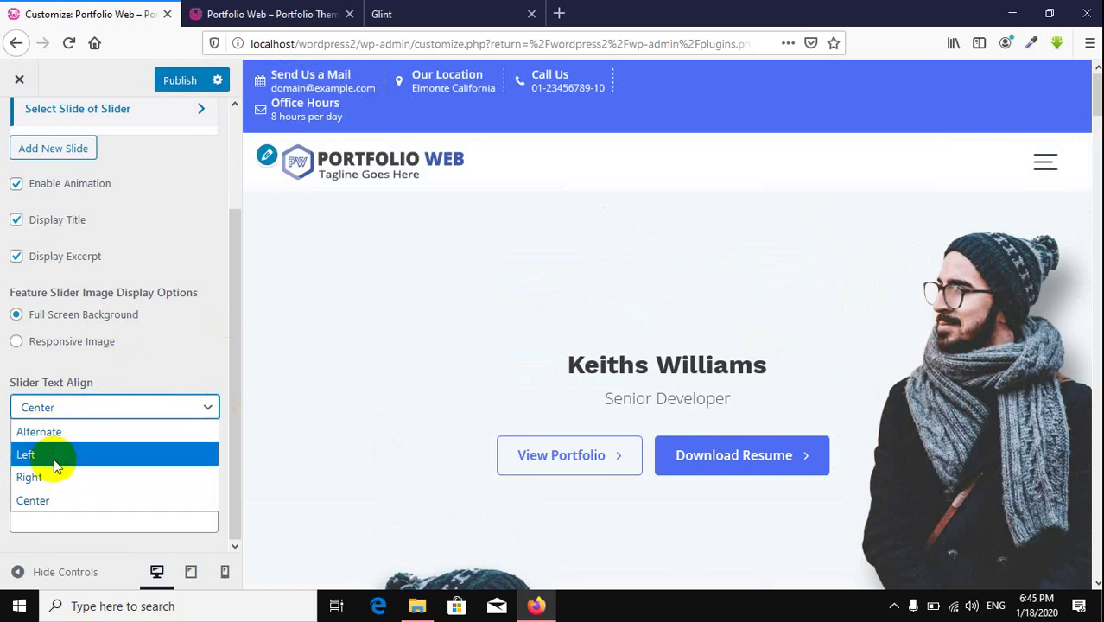
click(54, 455)
Step: Enter 'Scroll' as the Slider Scroll Text
click(39, 468)
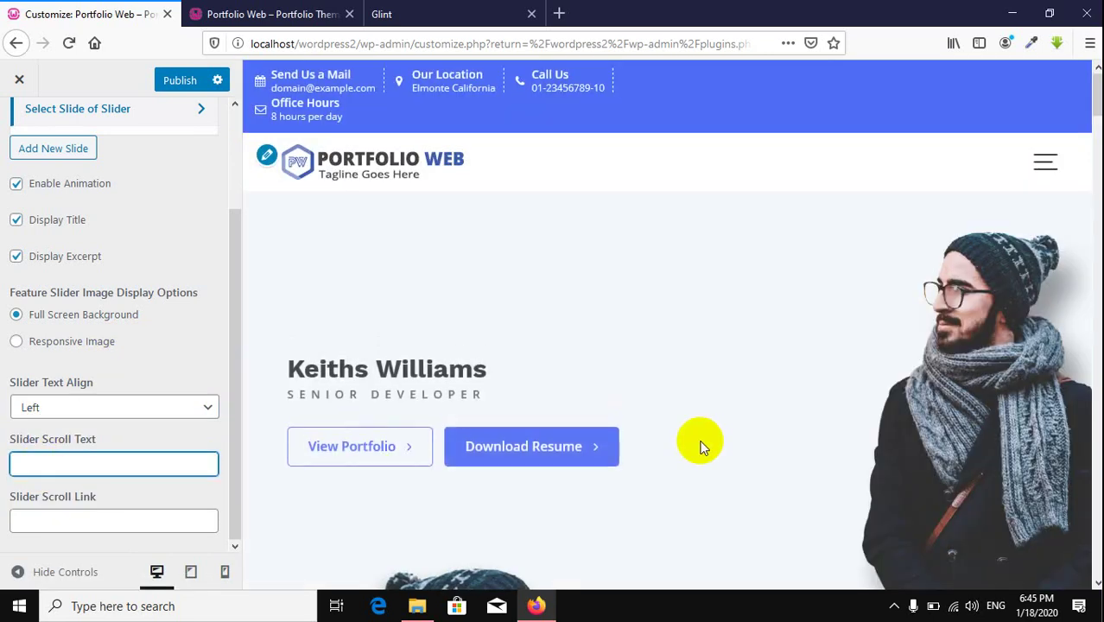
scroll(695, 443, down, 4)
scroll(698, 439, up, 4)
click(88, 465)
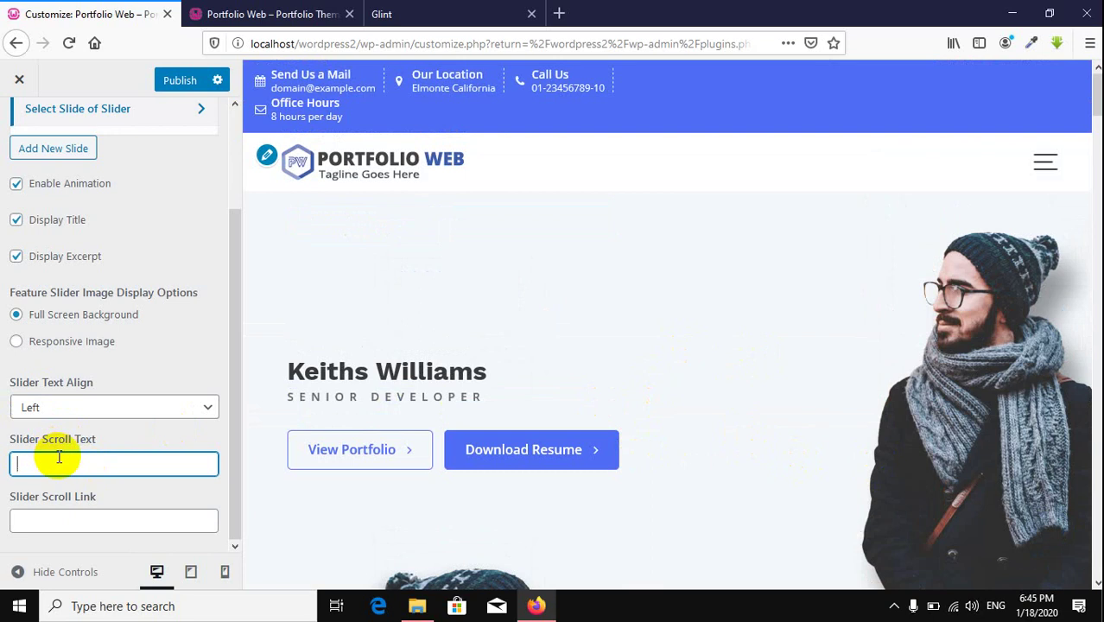
text(croll)
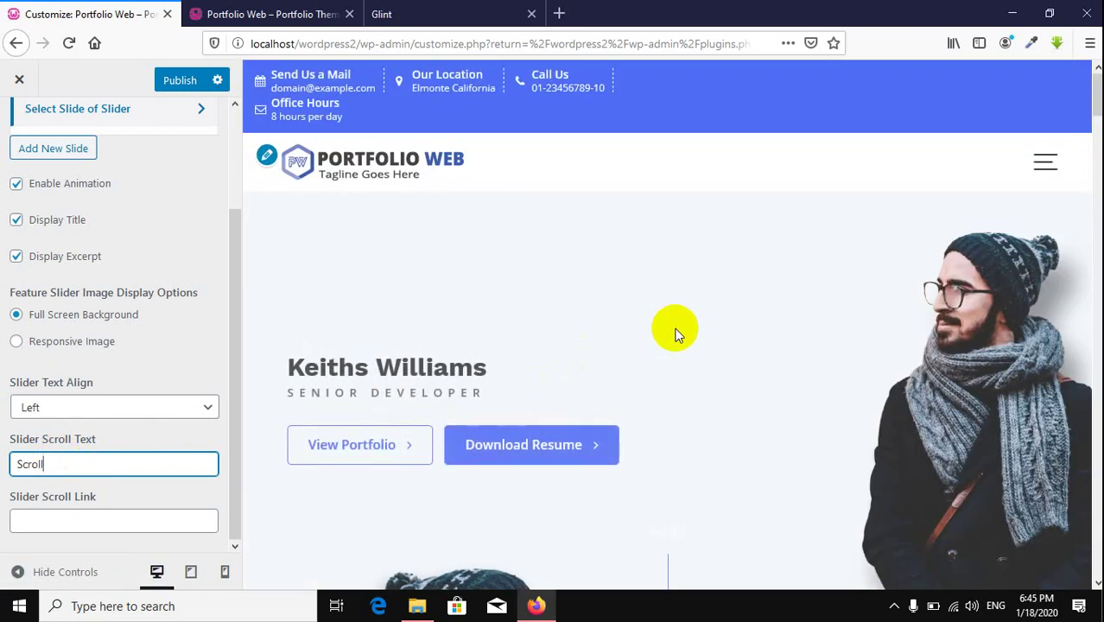
scroll(674, 331, down, 1)
scroll(674, 331, down, 4)
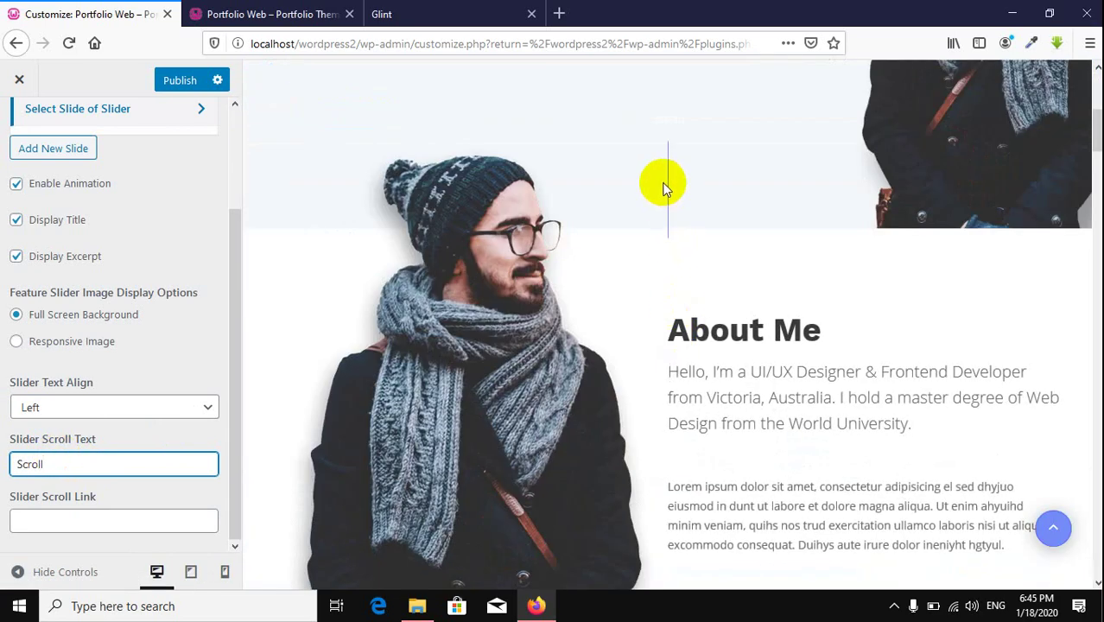
scroll(730, 295, up, 5)
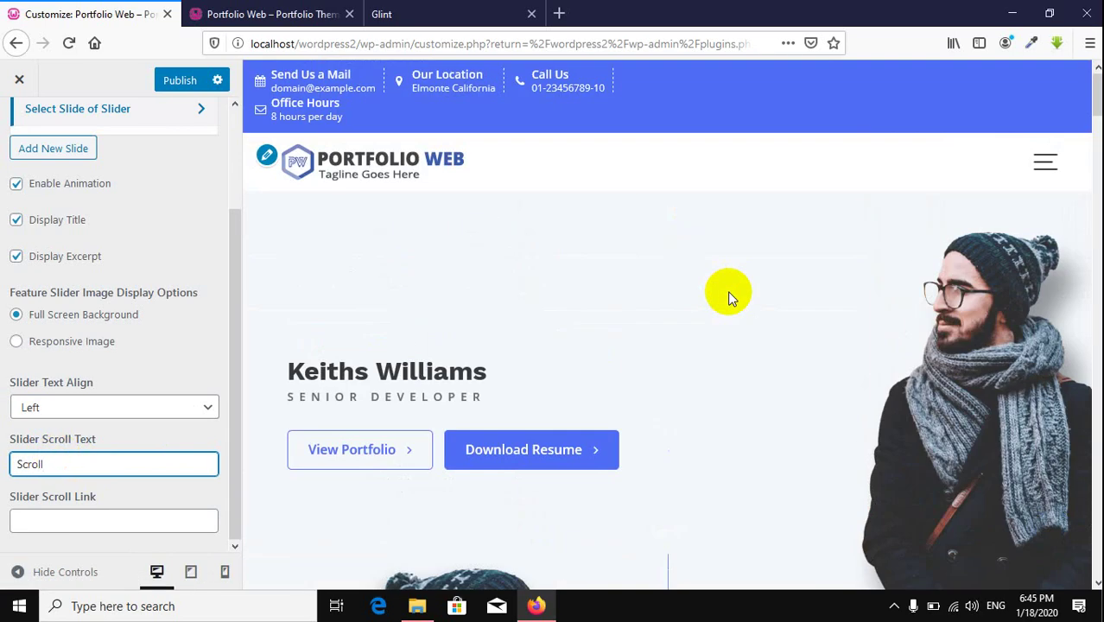
scroll(728, 297, down, 3)
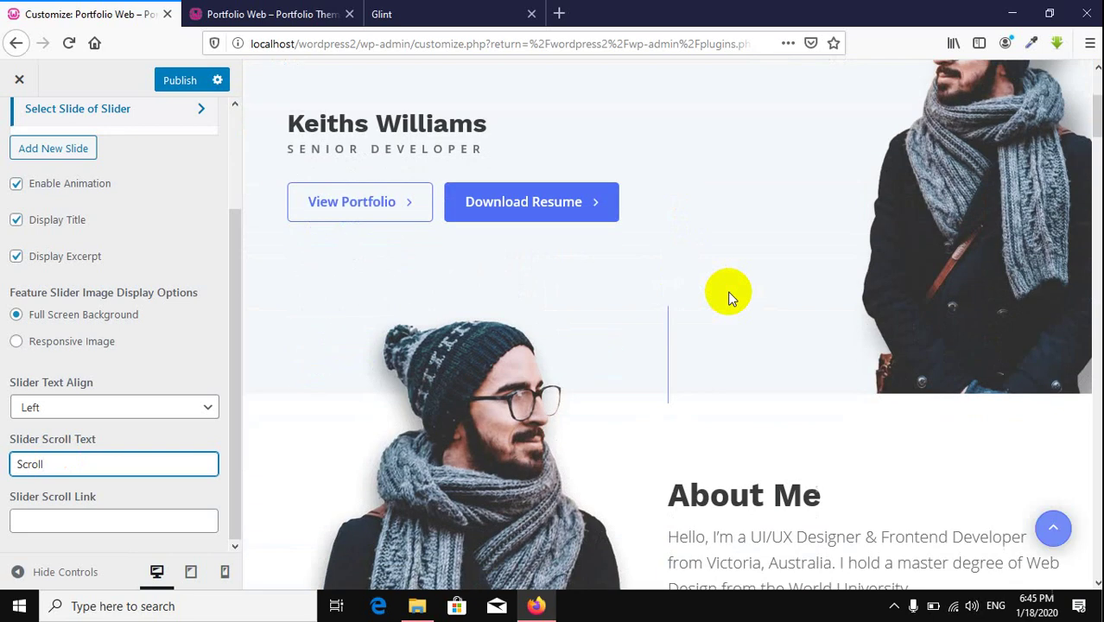
Step: Set the Slider Scroll Link to # and check the preview
click(88, 527)
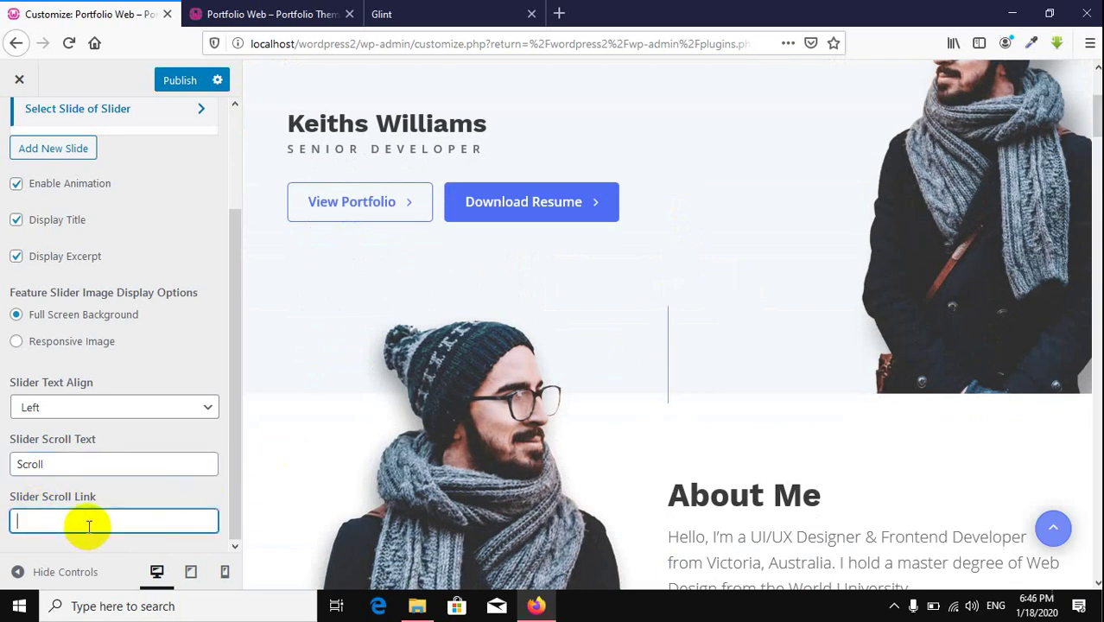
text(#)
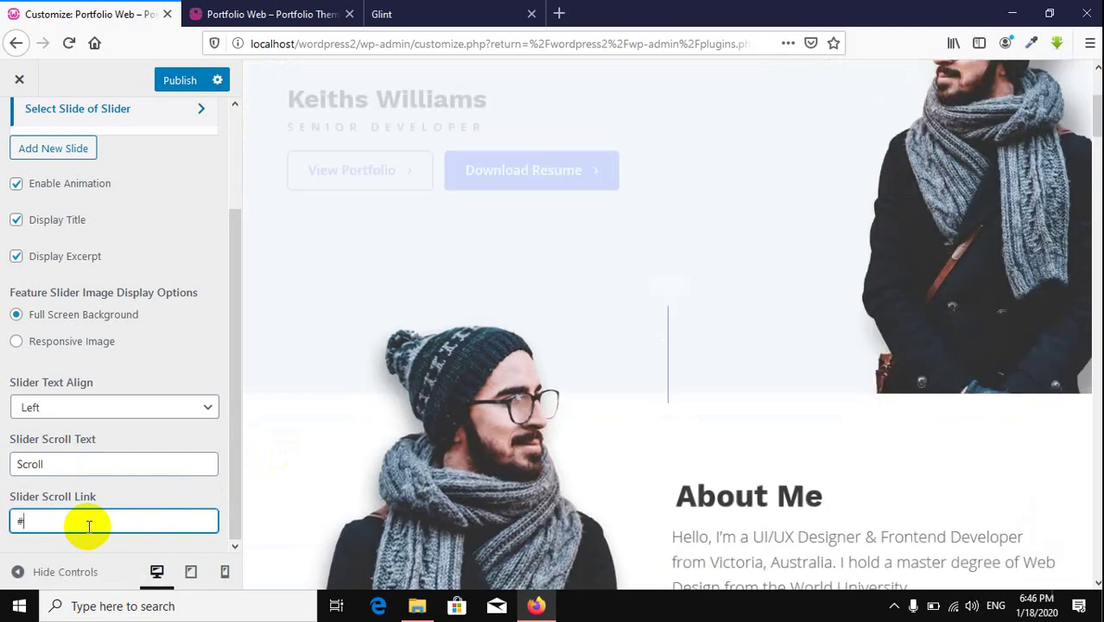
click(670, 356)
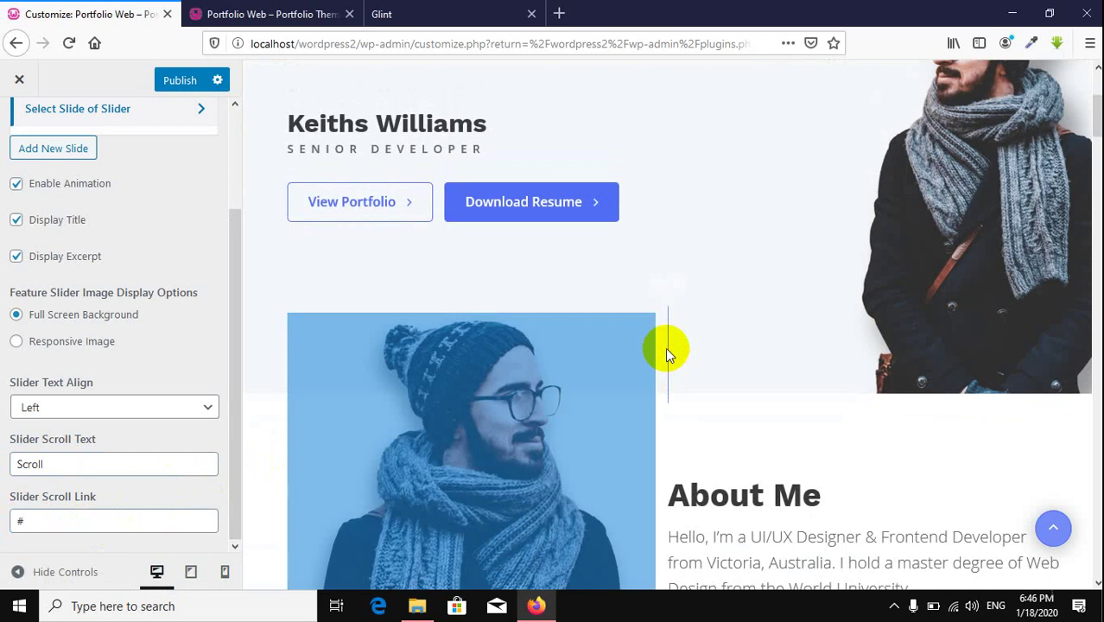
scroll(700, 413, up, 3)
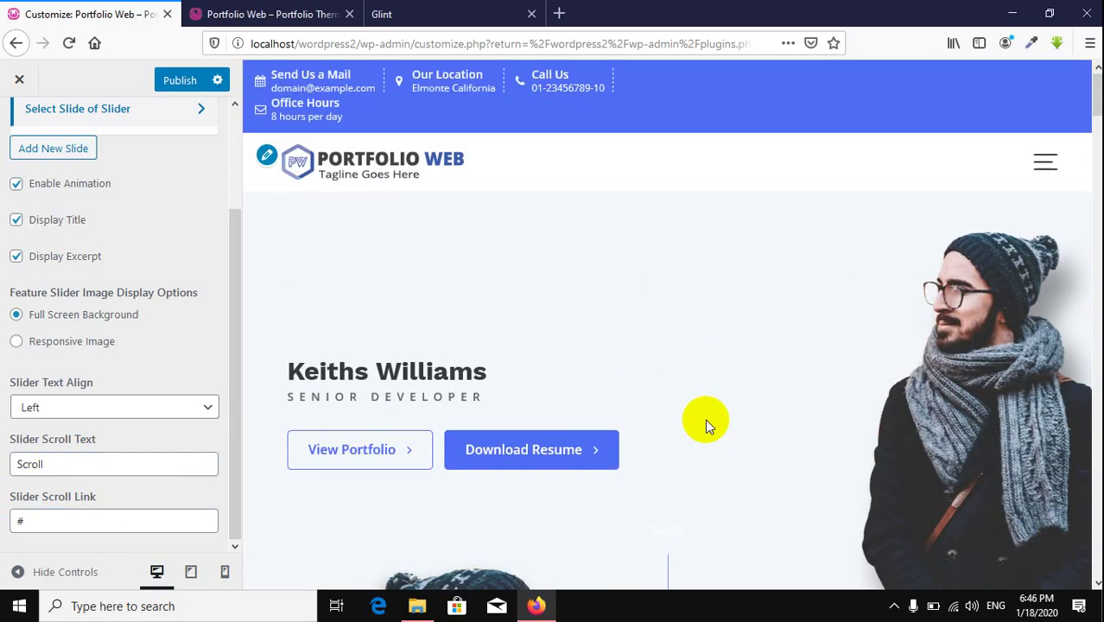
scroll(705, 419, down, 10)
scroll(705, 418, up, 10)
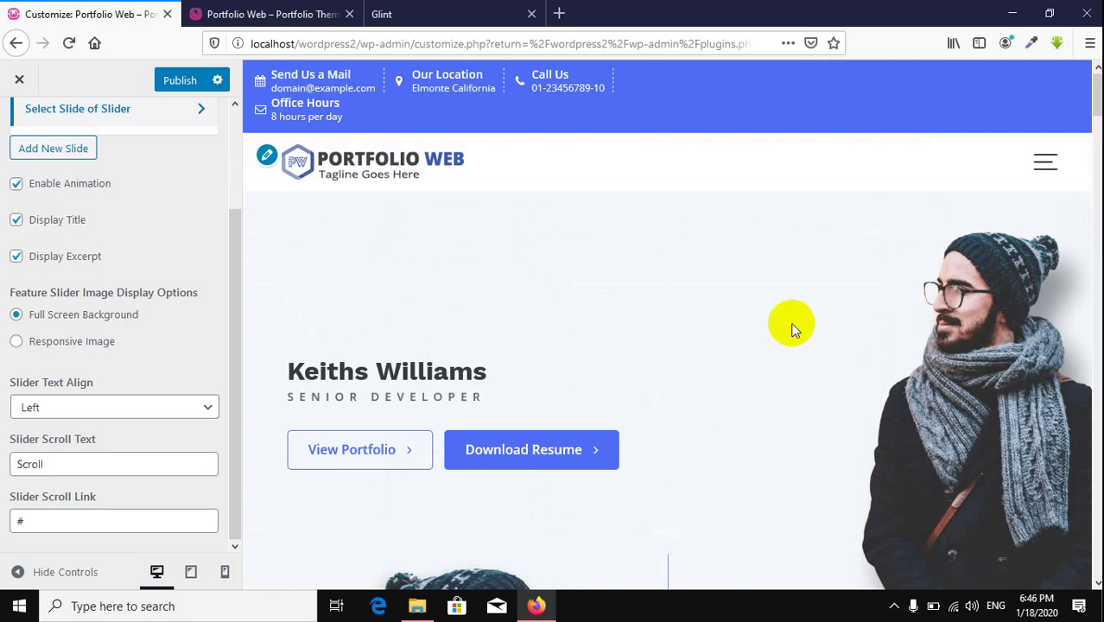
scroll(788, 321, down, 10)
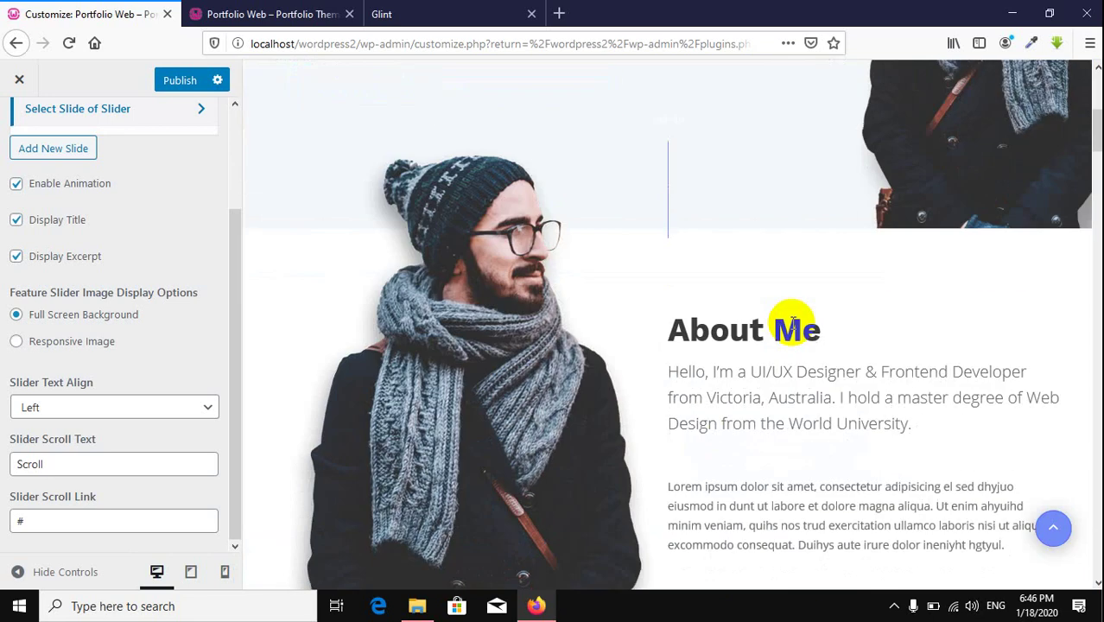
scroll(782, 321, up, 10)
click(242, 14)
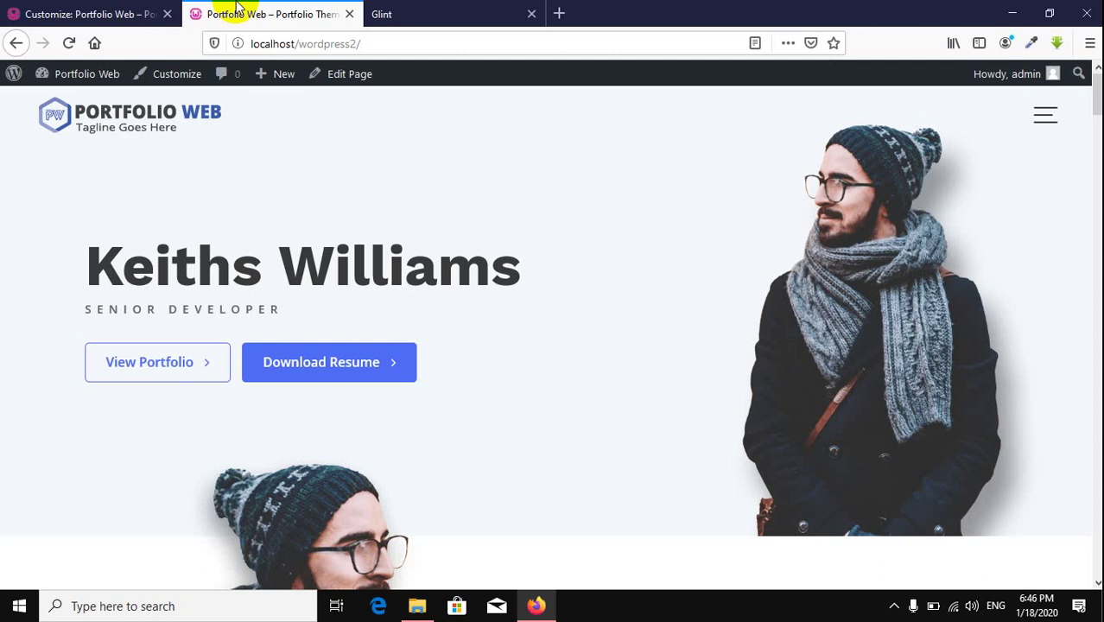
scroll(462, 227, down, 3)
scroll(462, 227, up, 2)
scroll(461, 226, up, 2)
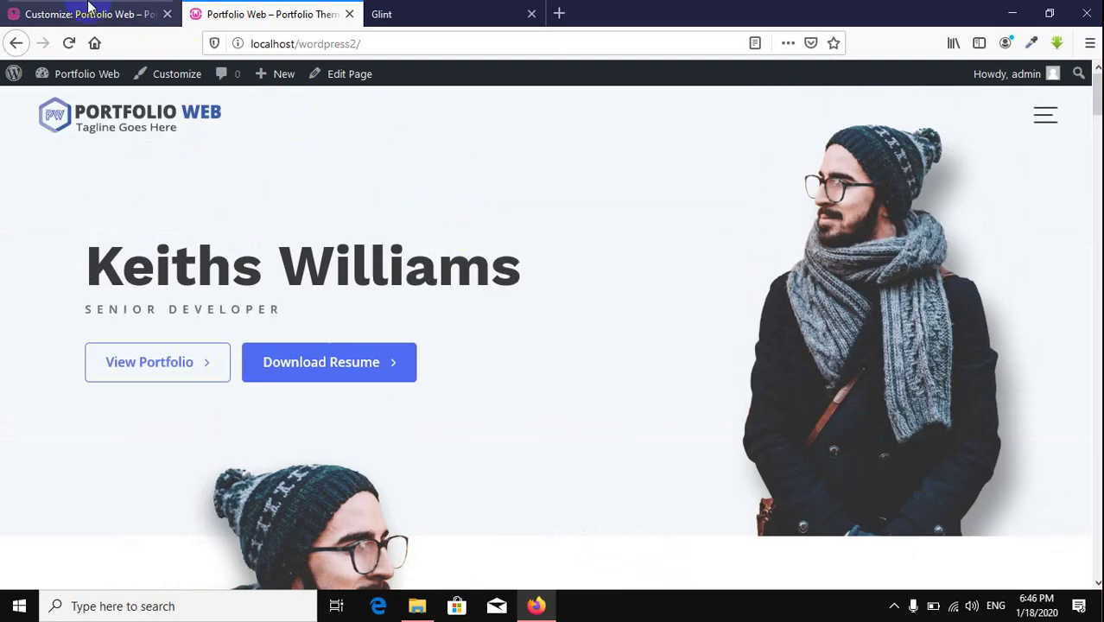
click(89, 13)
click(183, 88)
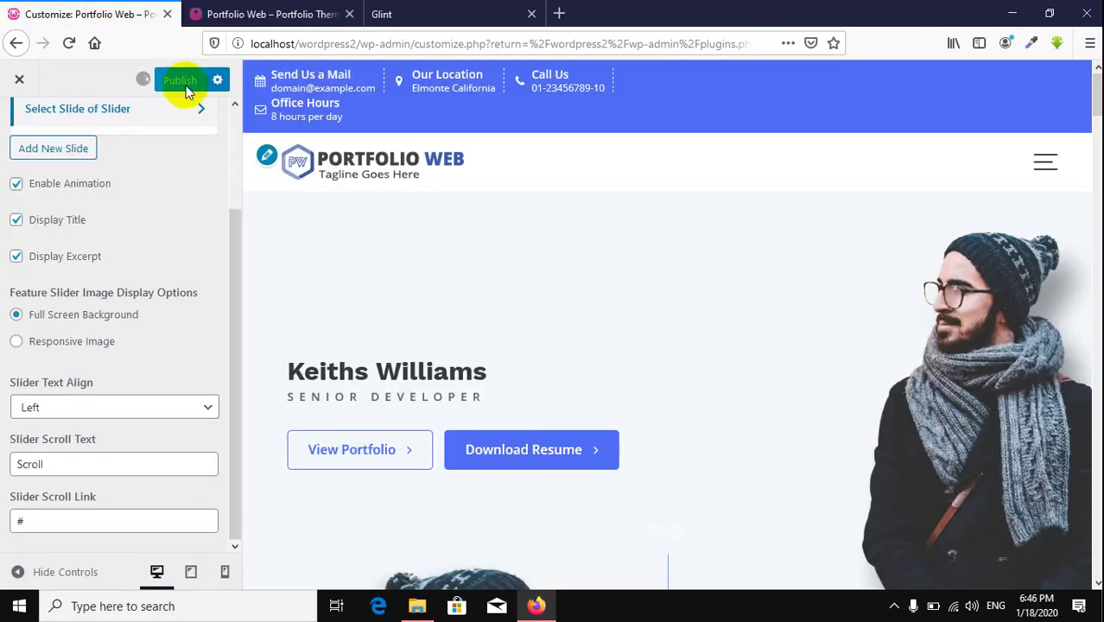
click(231, 15)
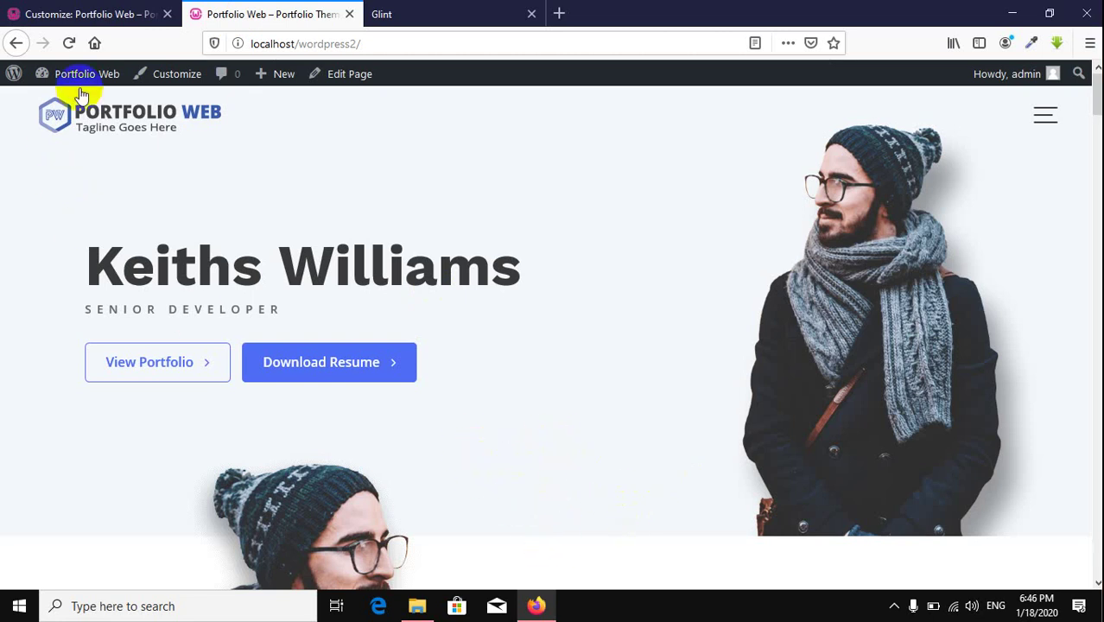
click(69, 44)
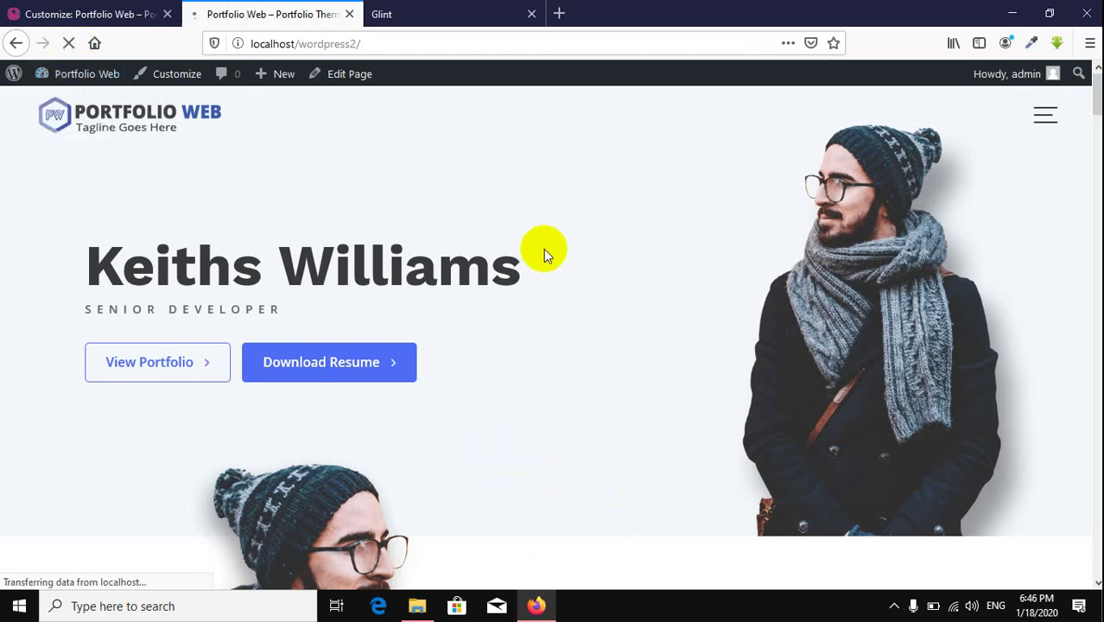
scroll(611, 350, down, 3)
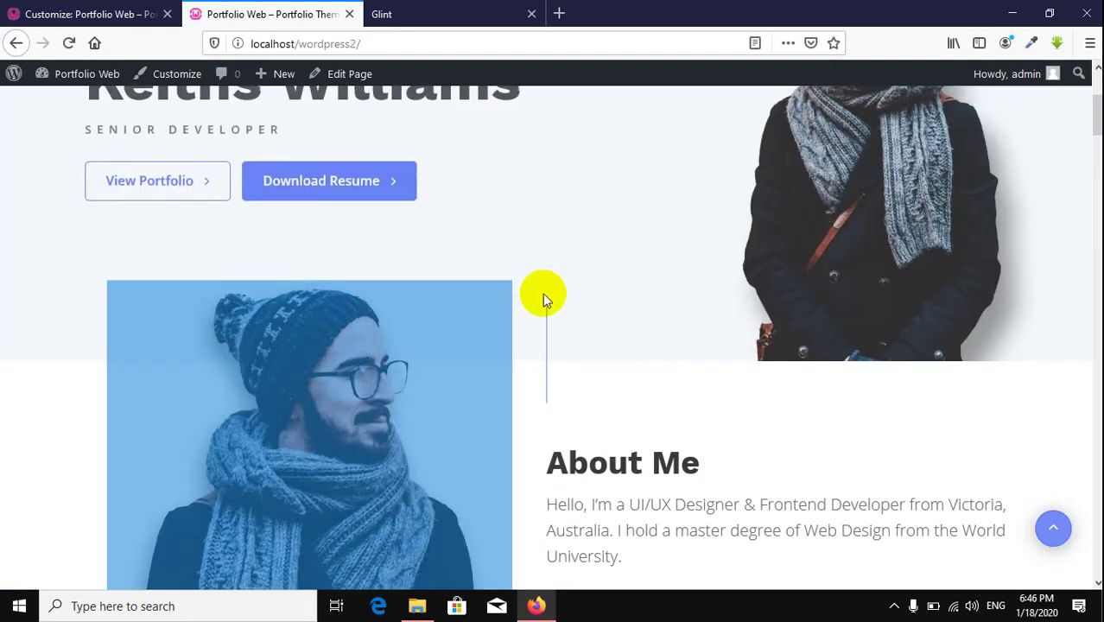
click(62, 14)
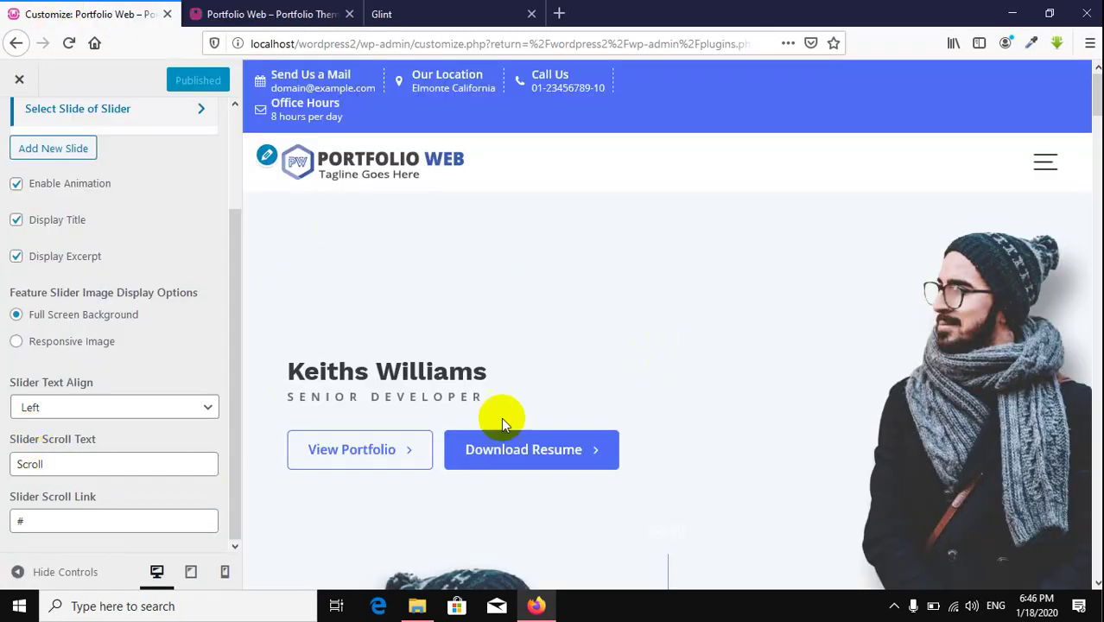
scroll(518, 414, down, 4)
click(330, 12)
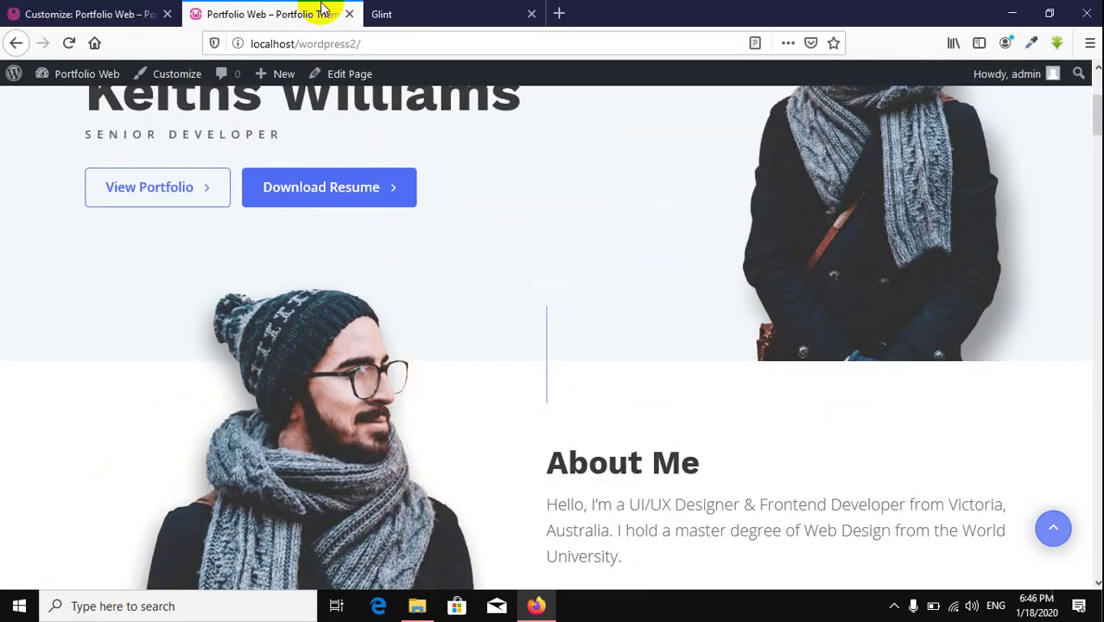
scroll(344, 222, up, 5)
click(62, 15)
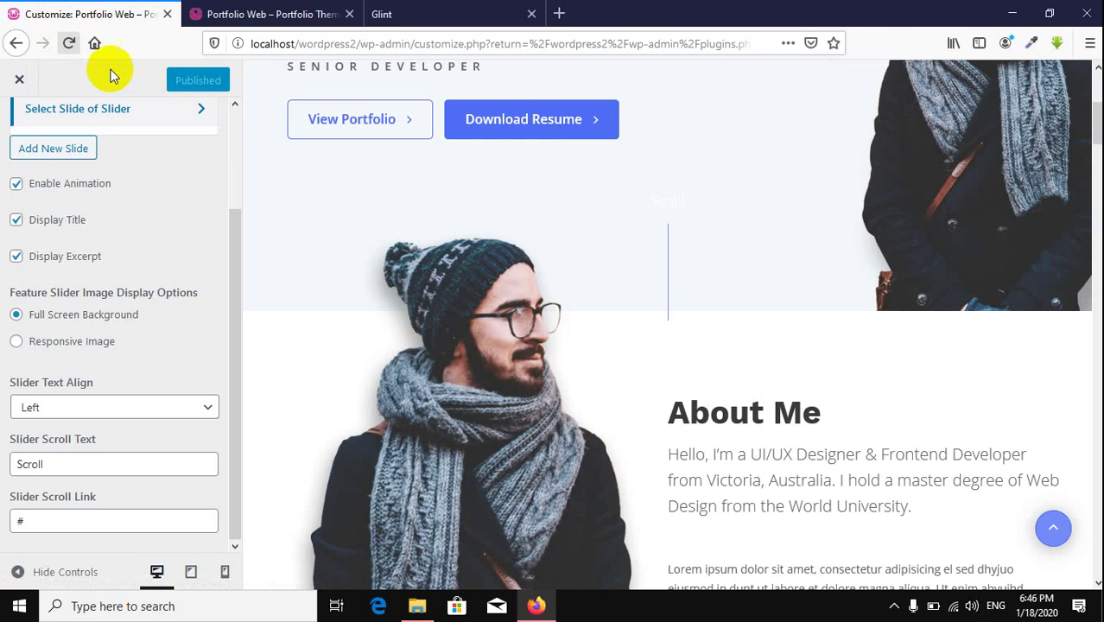
Step: Reload the Customizer, replace the Slider Scroll Text with 'About Me', and publish
click(69, 43)
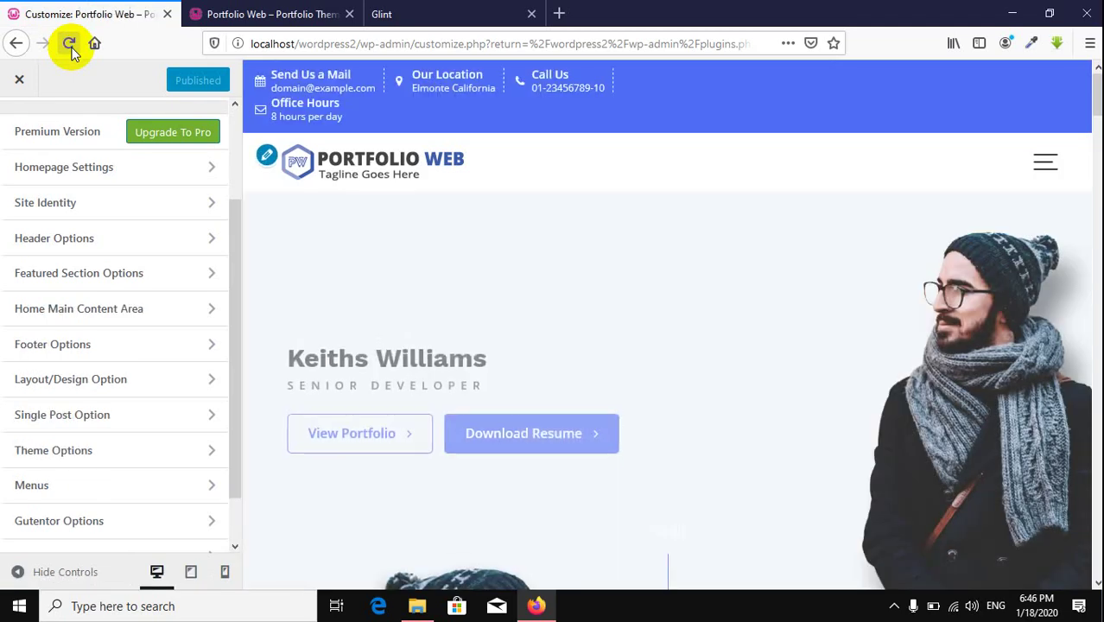
scroll(894, 515, down, 3)
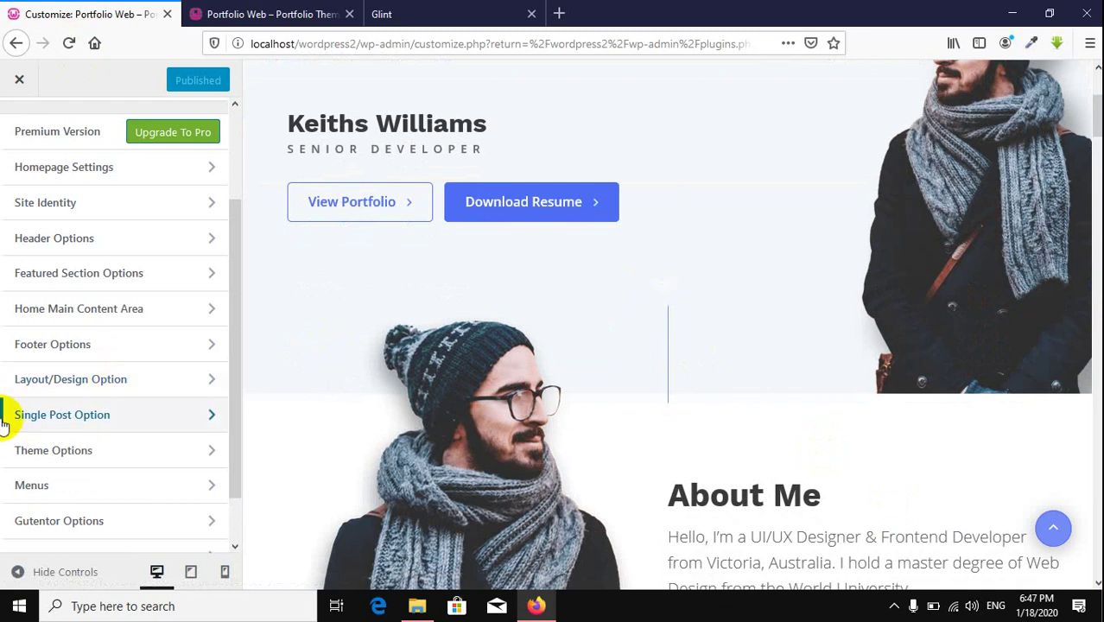
click(123, 274)
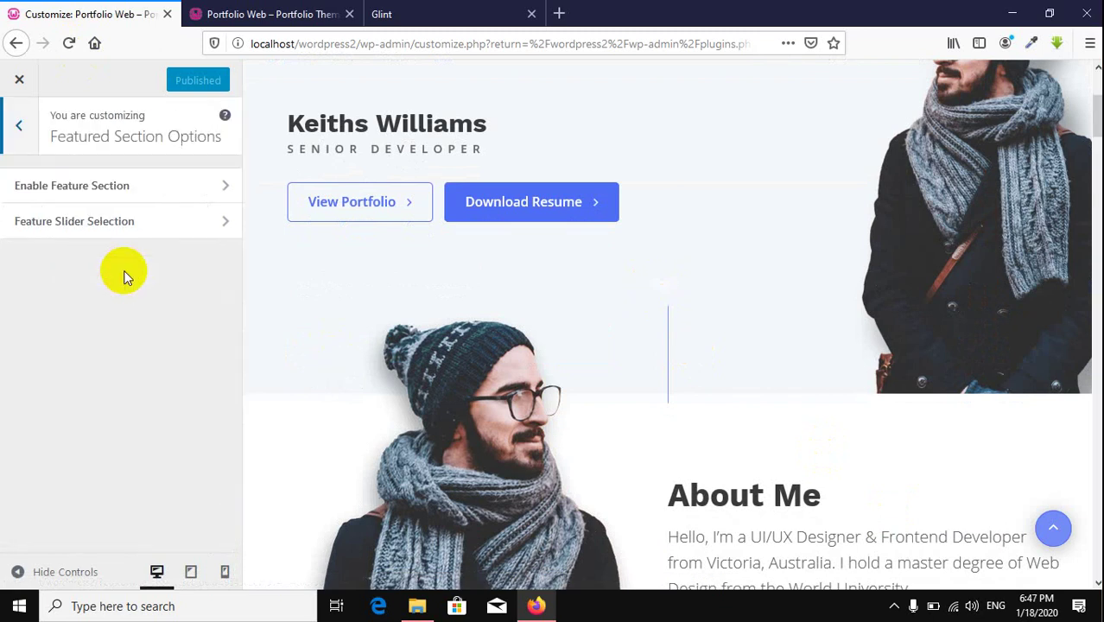
click(113, 226)
scroll(124, 350, down, 2)
scroll(124, 350, down, 1)
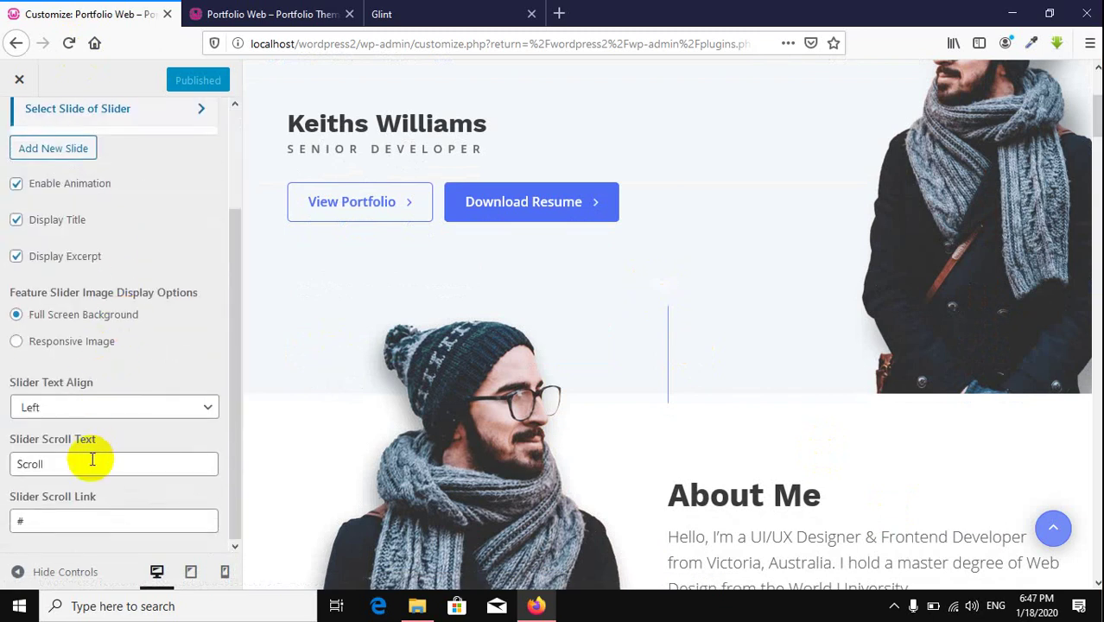
drag(89, 464, 3, 463)
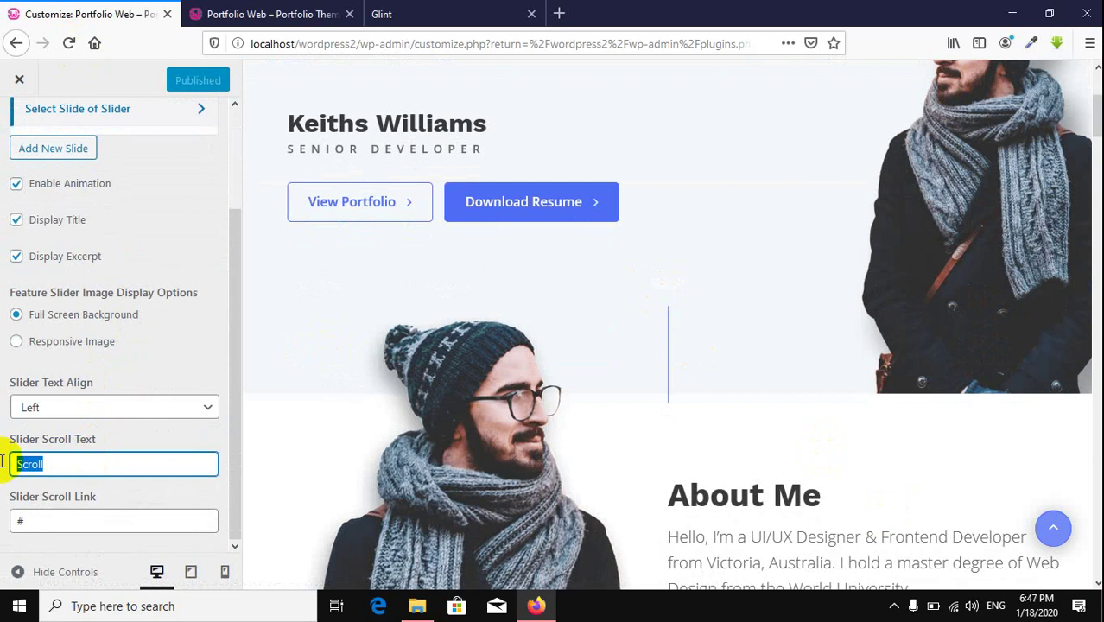
text(About)
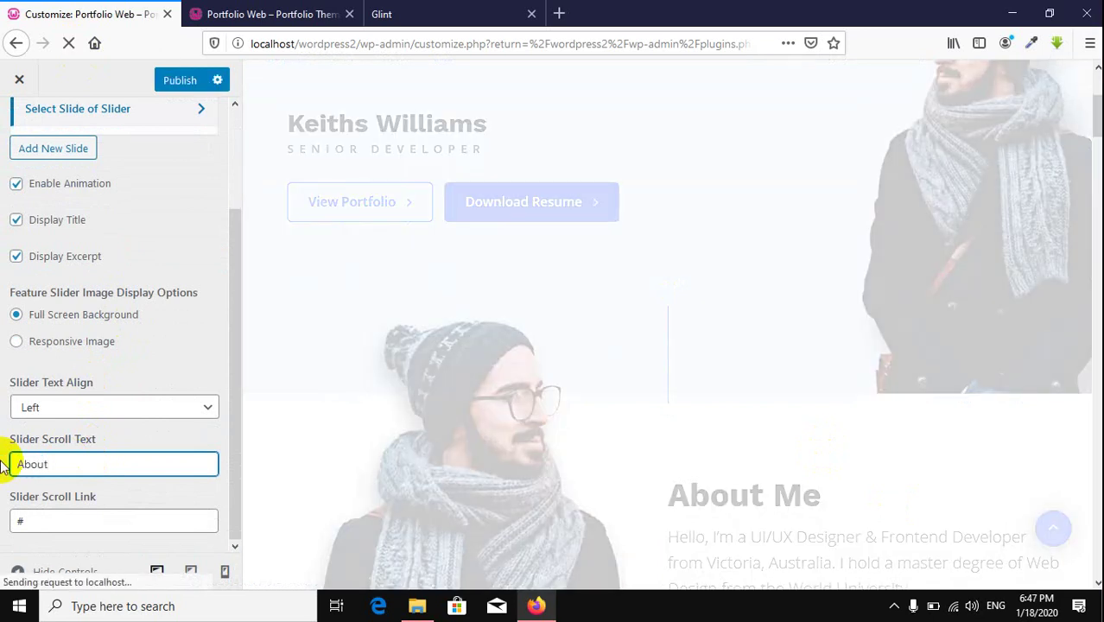
text( Me)
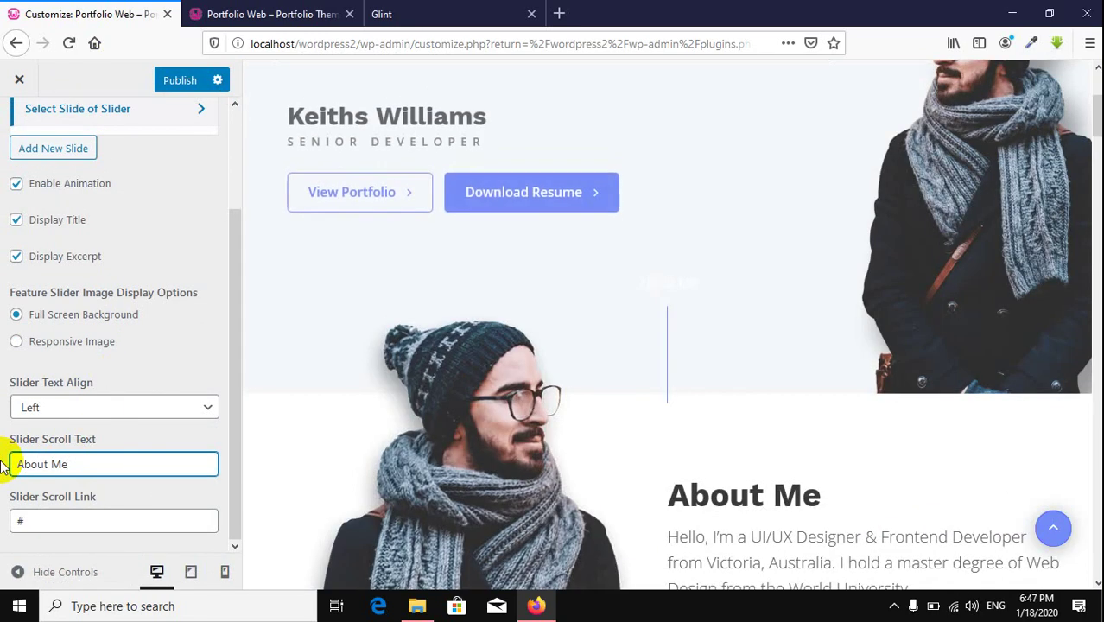
click(179, 84)
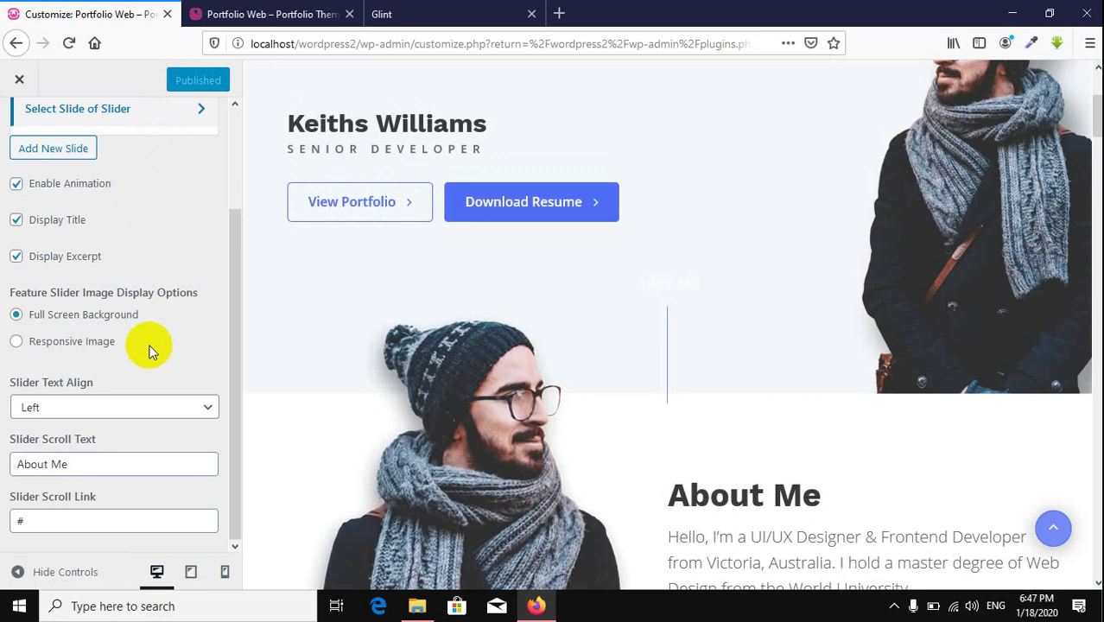
scroll(151, 347, up, 2)
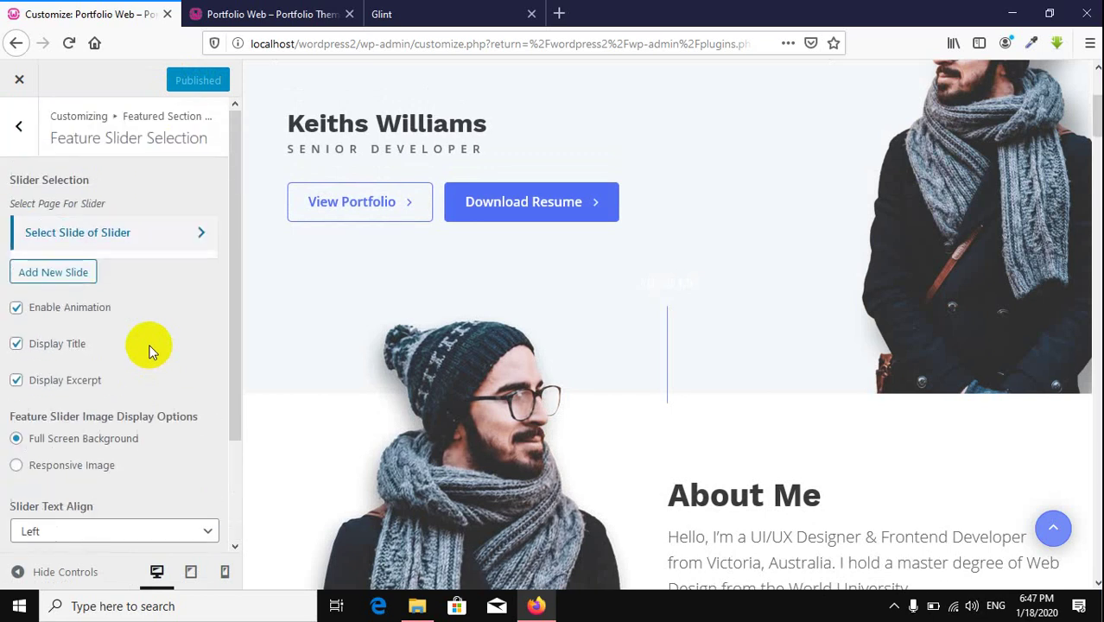
scroll(838, 354, up, 3)
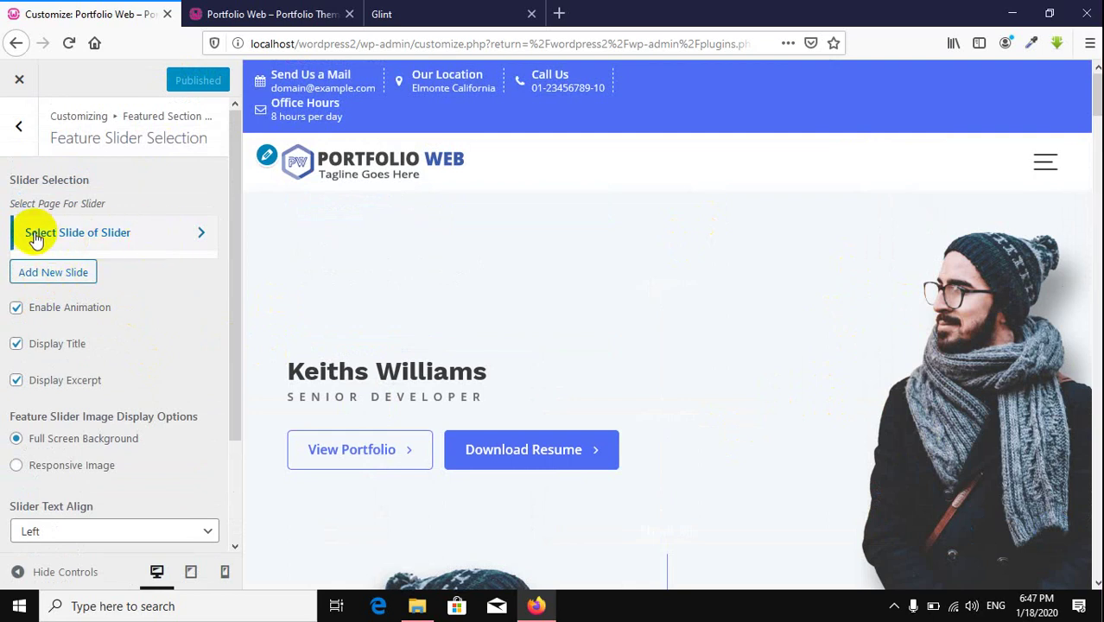
Step: Expand the existing slide to review its page and View Portfolio / Download Resume buttons
click(161, 242)
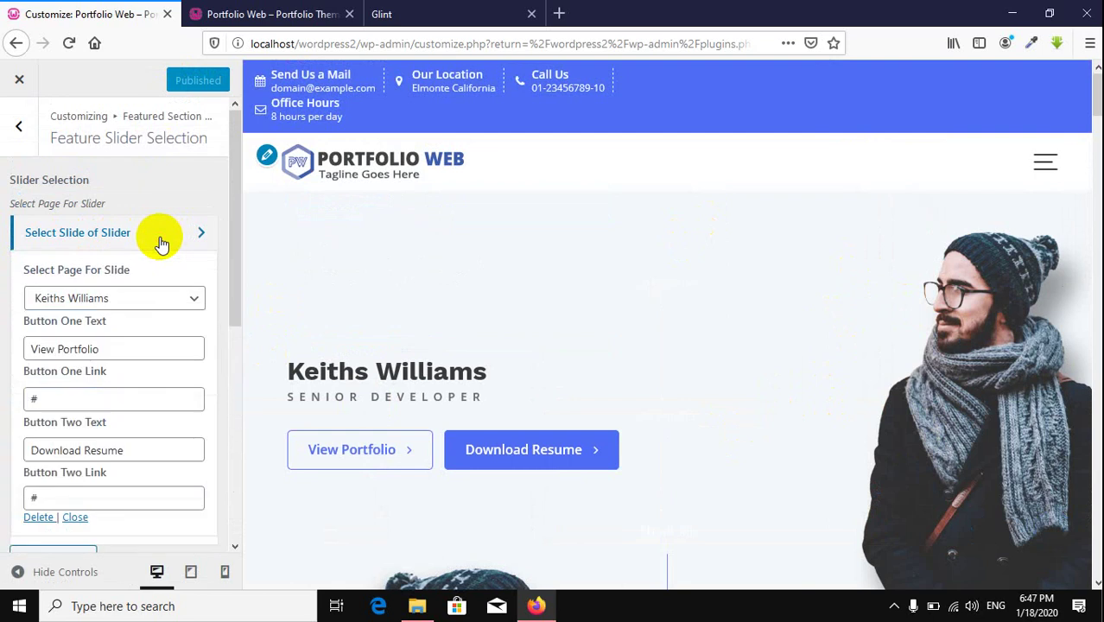
scroll(526, 282, down, 2)
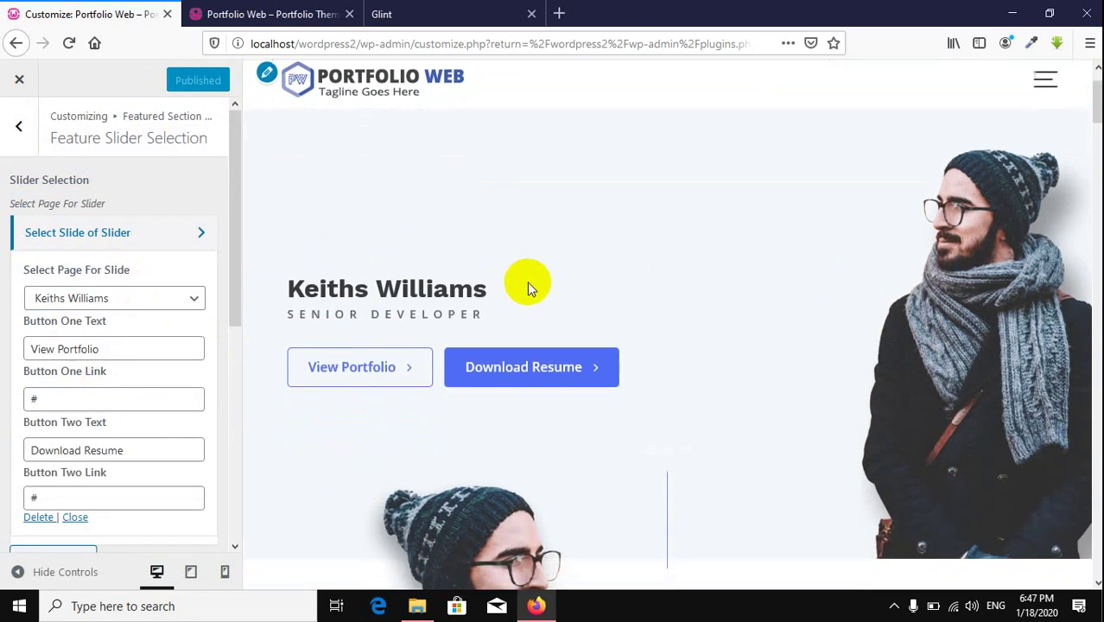
click(151, 307)
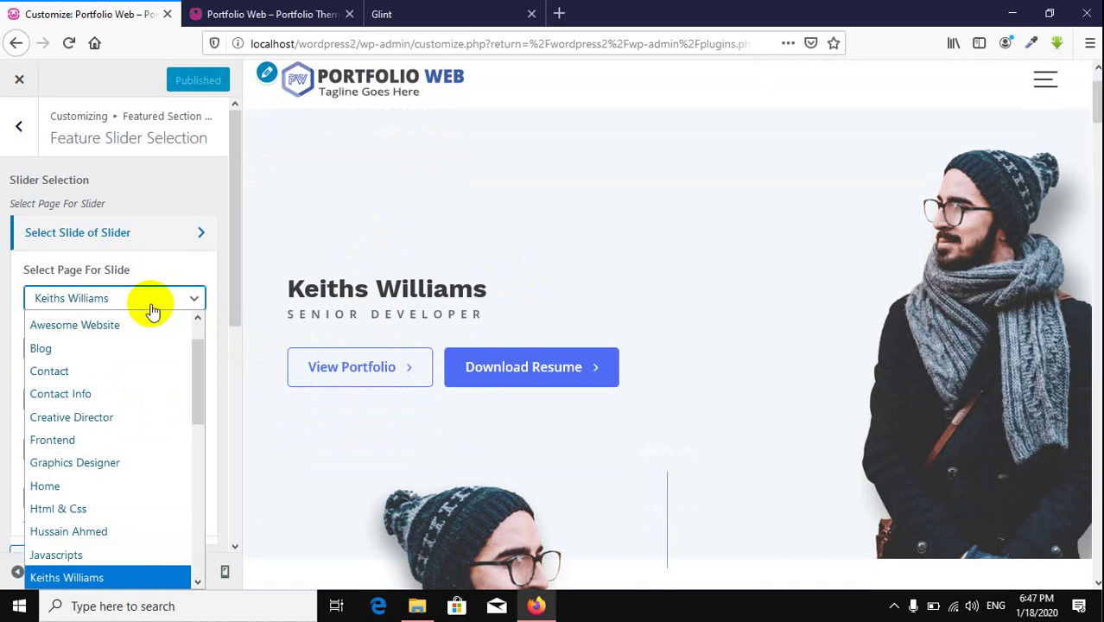
click(151, 302)
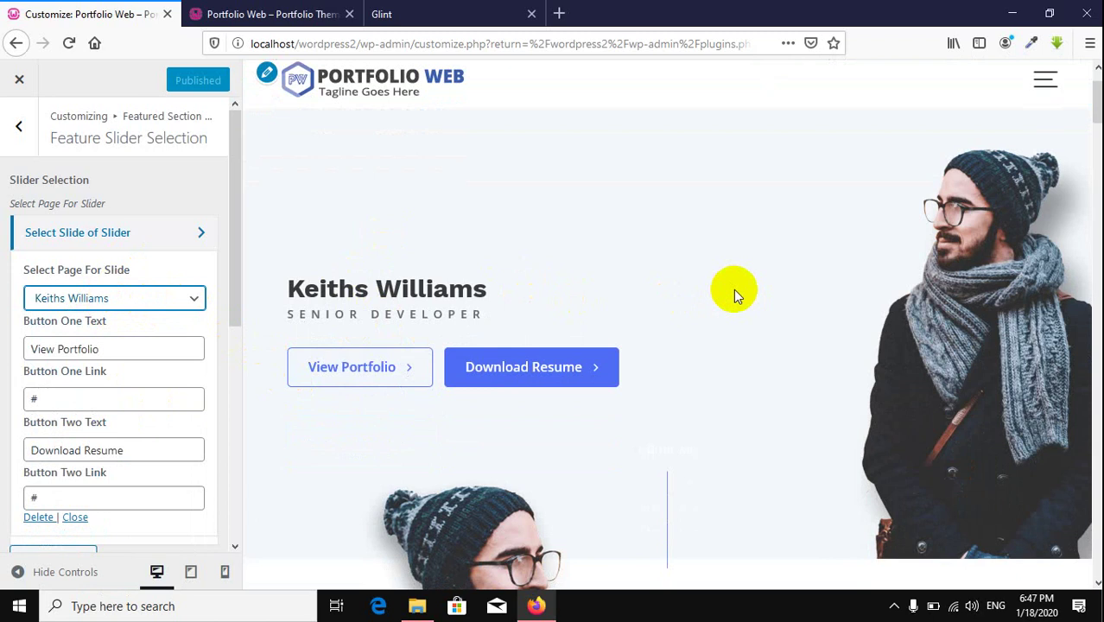
click(173, 348)
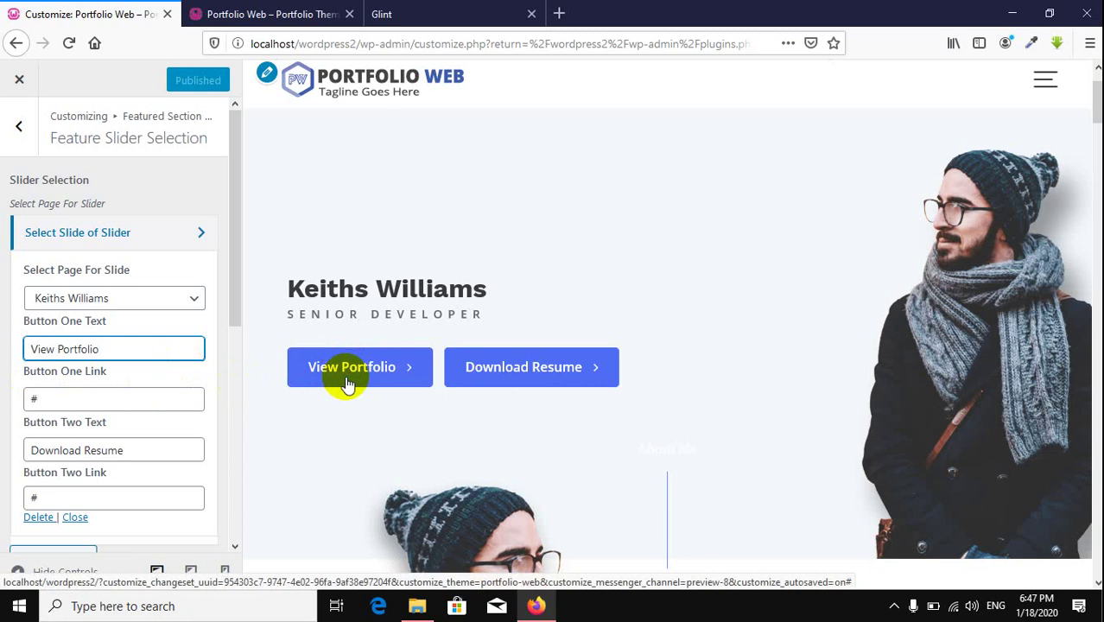
Step: Change Button Two Text from Download Resume to 'Contact Me' and publish
drag(136, 347, 1, 352)
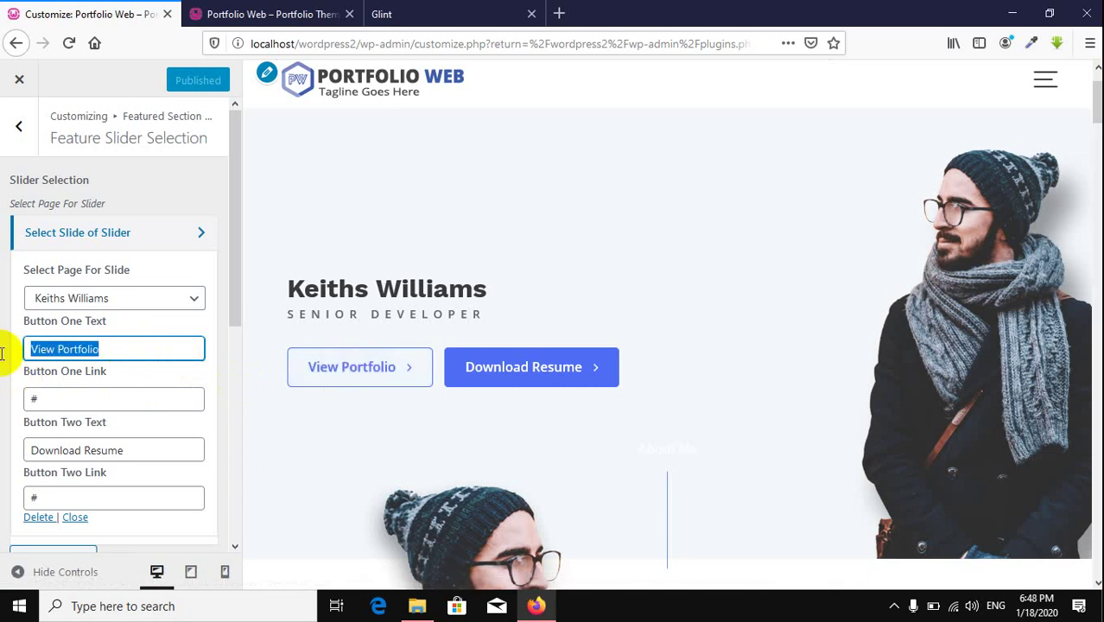
click(116, 356)
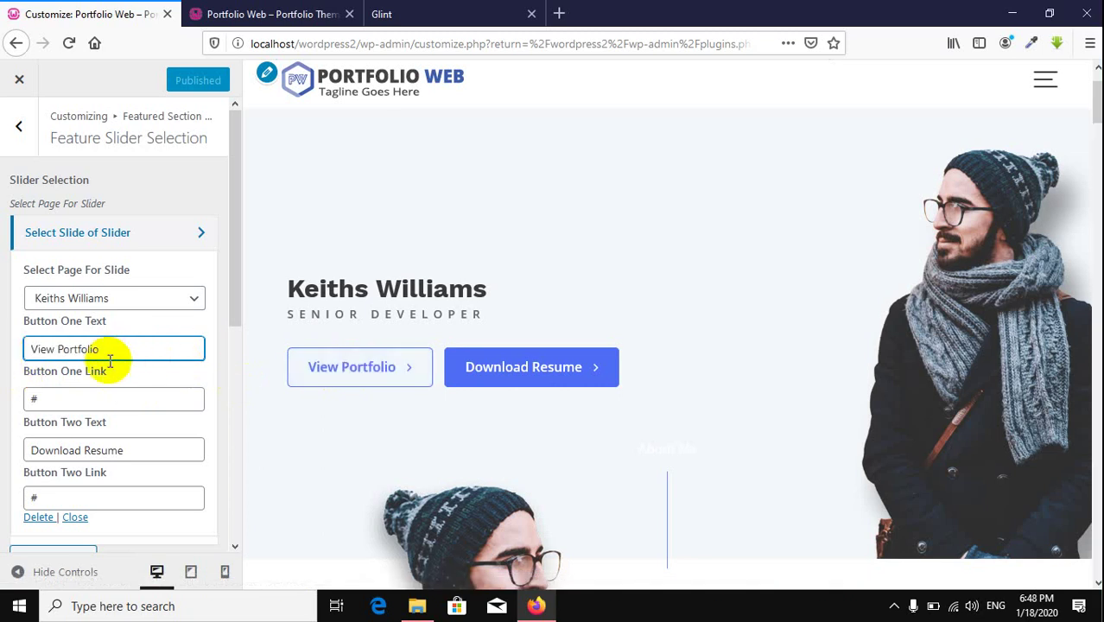
click(117, 403)
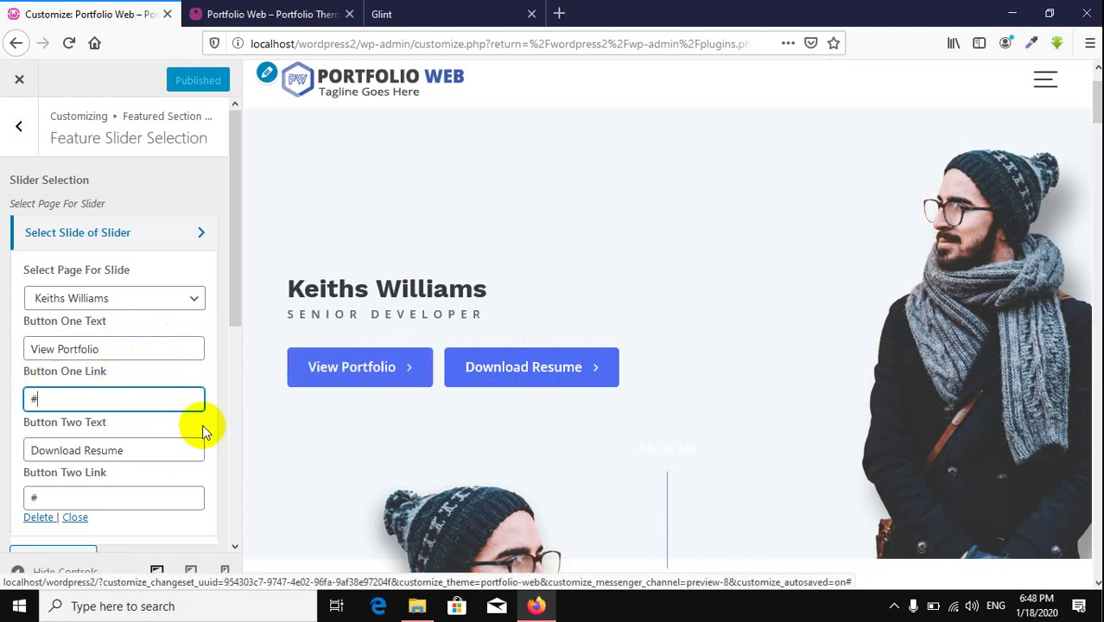
click(57, 450)
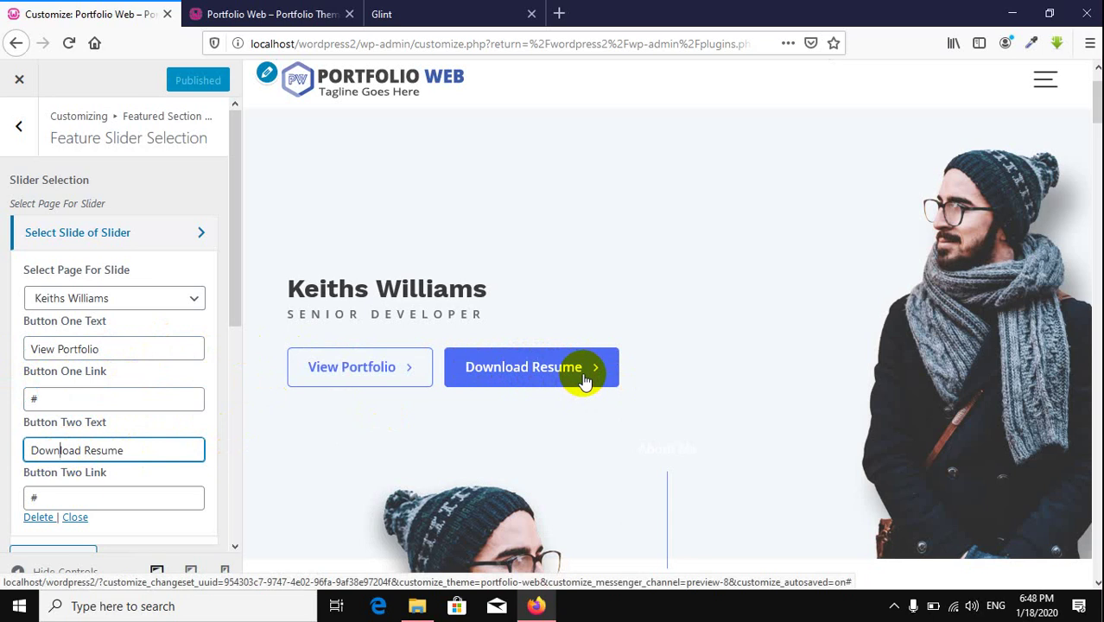
drag(164, 452, 2, 449)
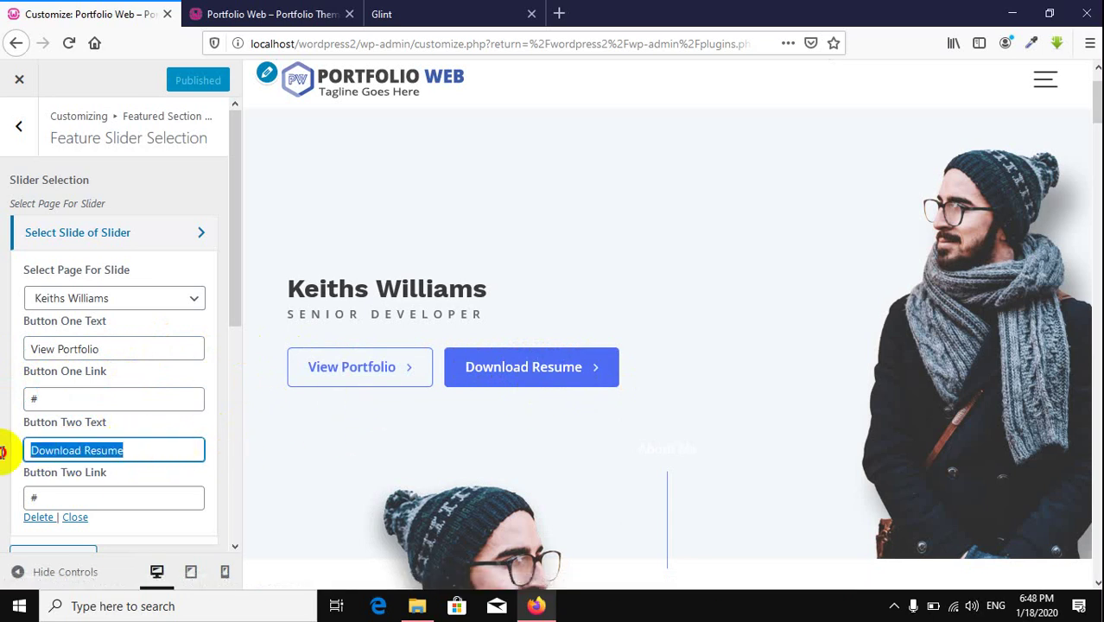
text(Co)
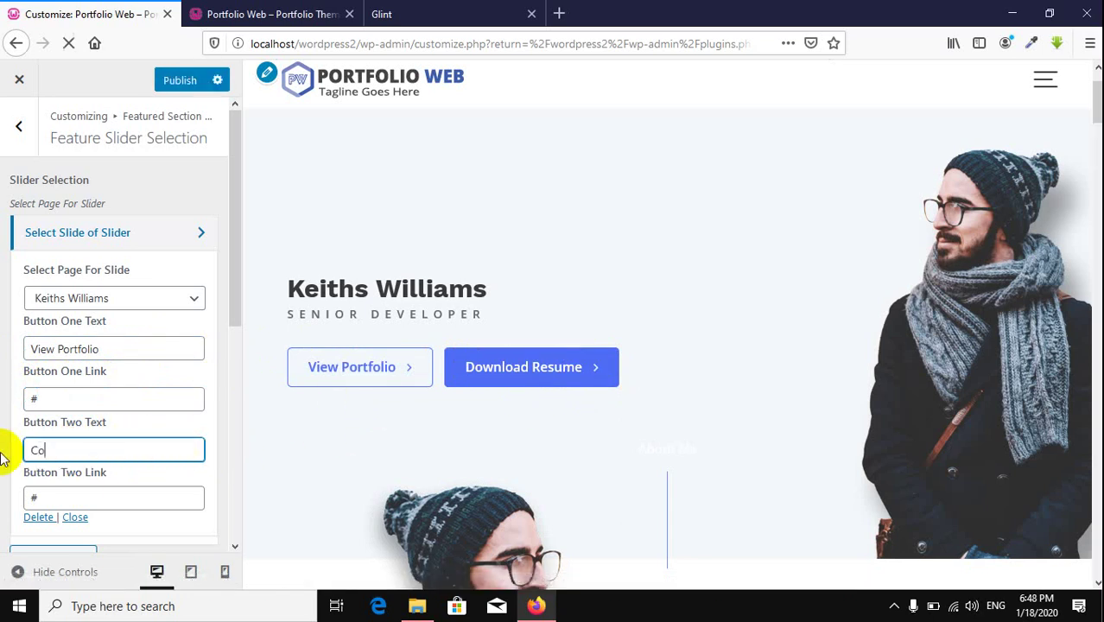
text(n)
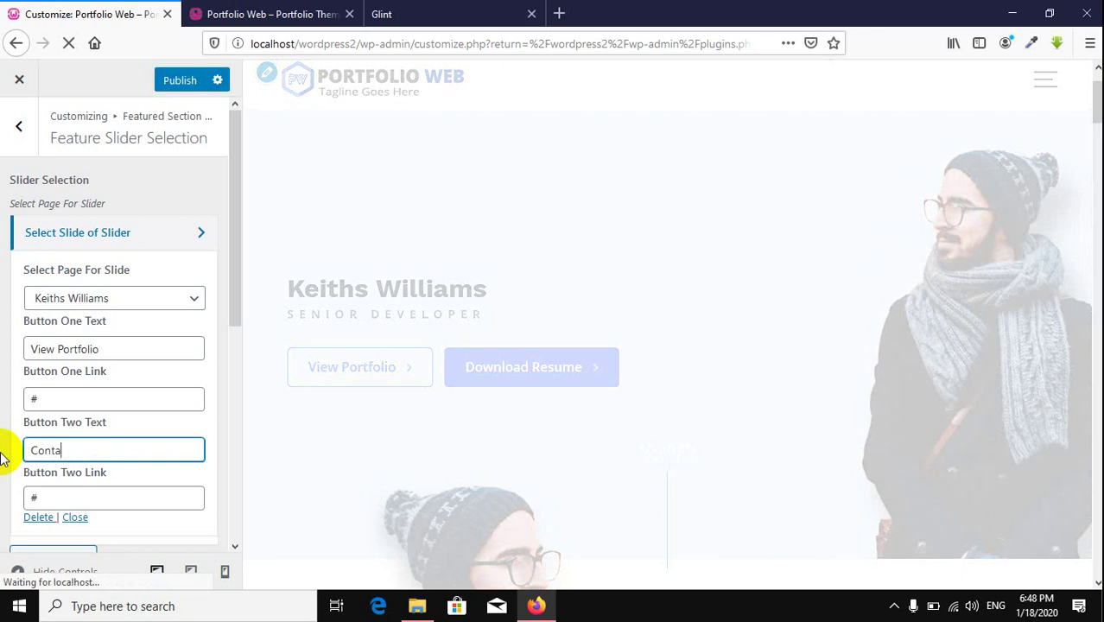
text(ta)
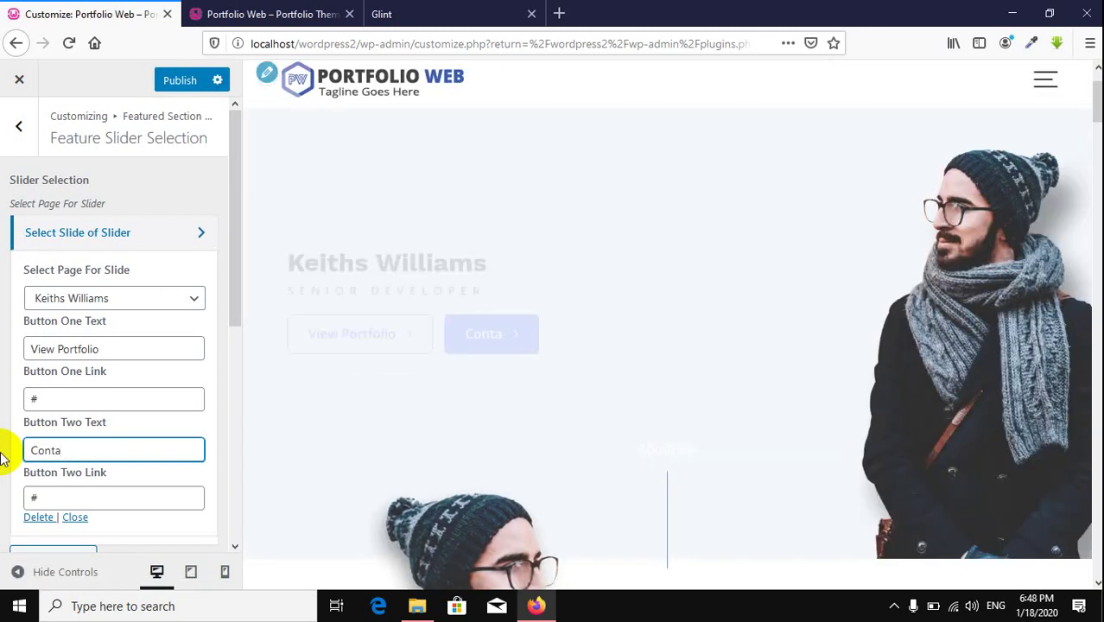
text(ct Me)
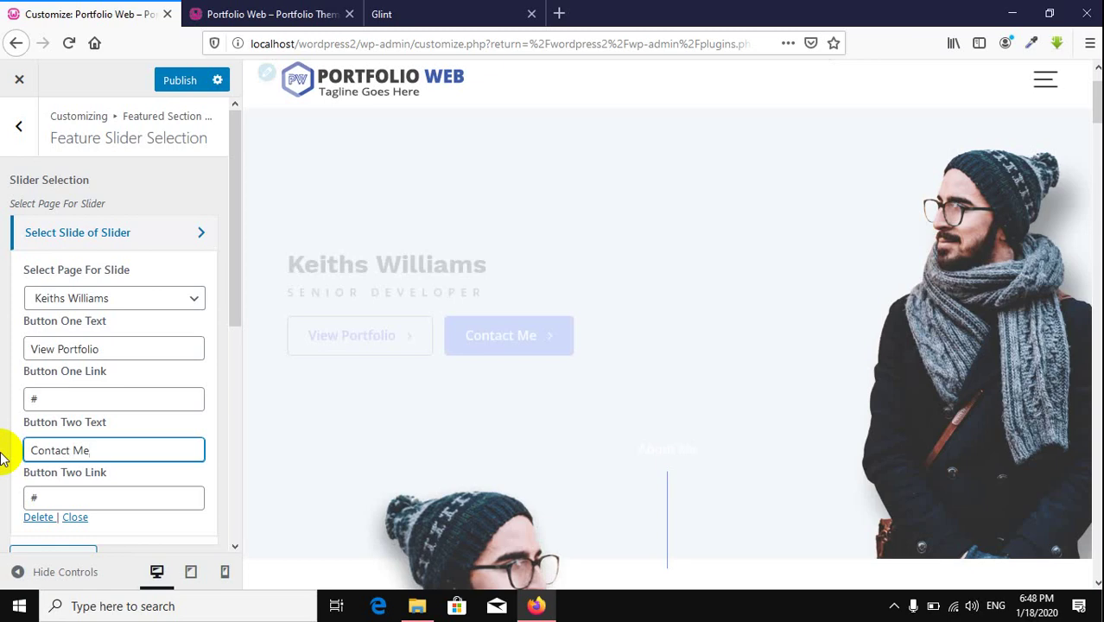
scroll(170, 390, down, 5)
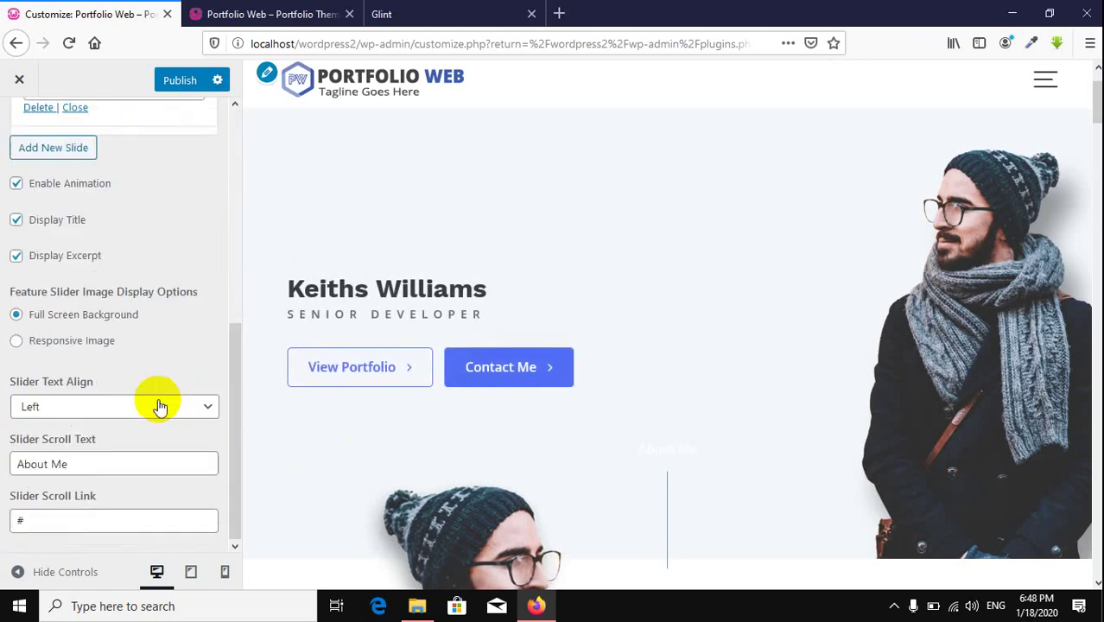
scroll(160, 405, up, 5)
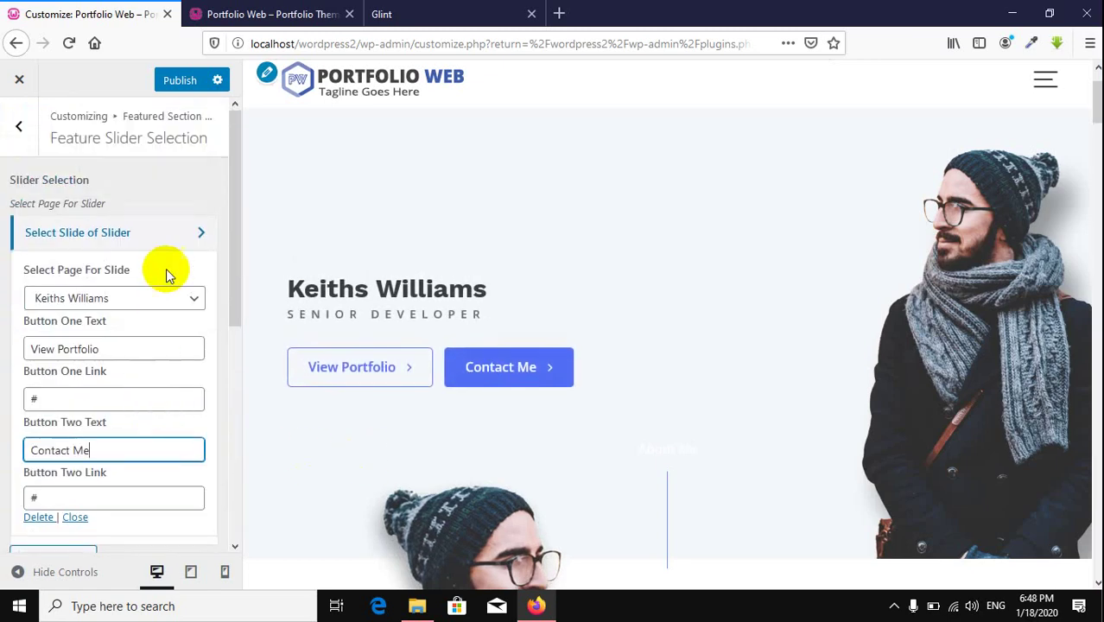
click(174, 235)
click(171, 80)
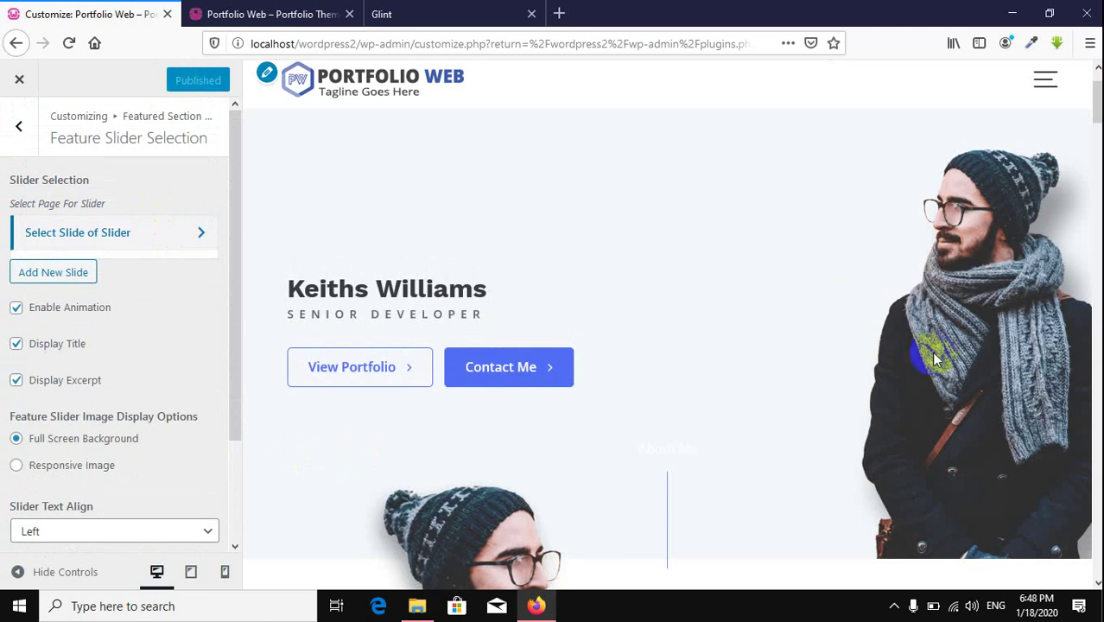
scroll(817, 318, up, 2)
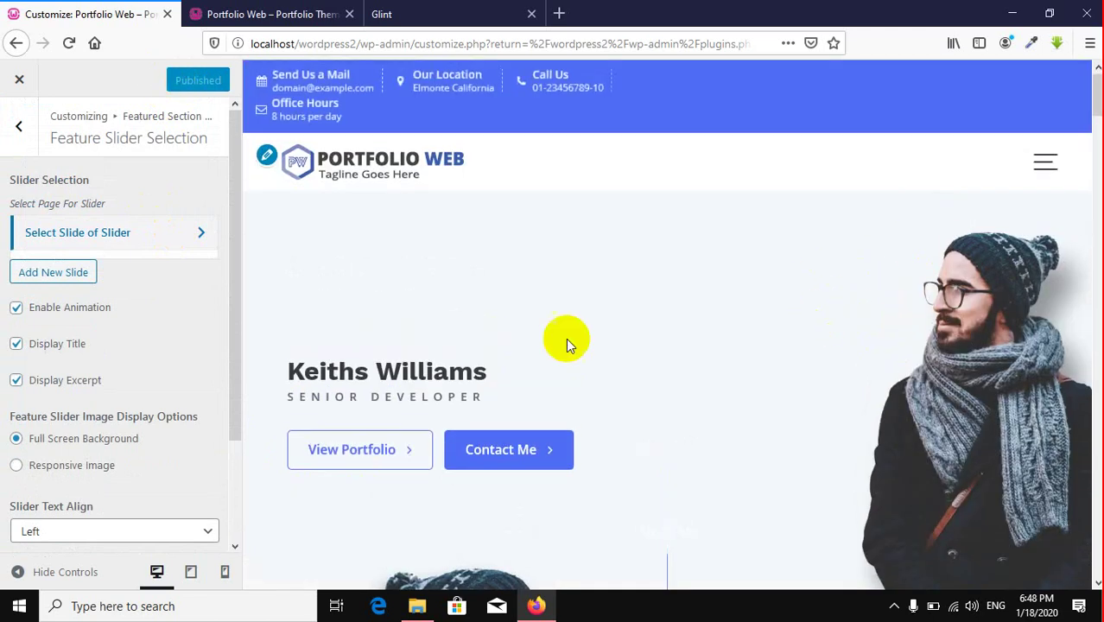
click(163, 231)
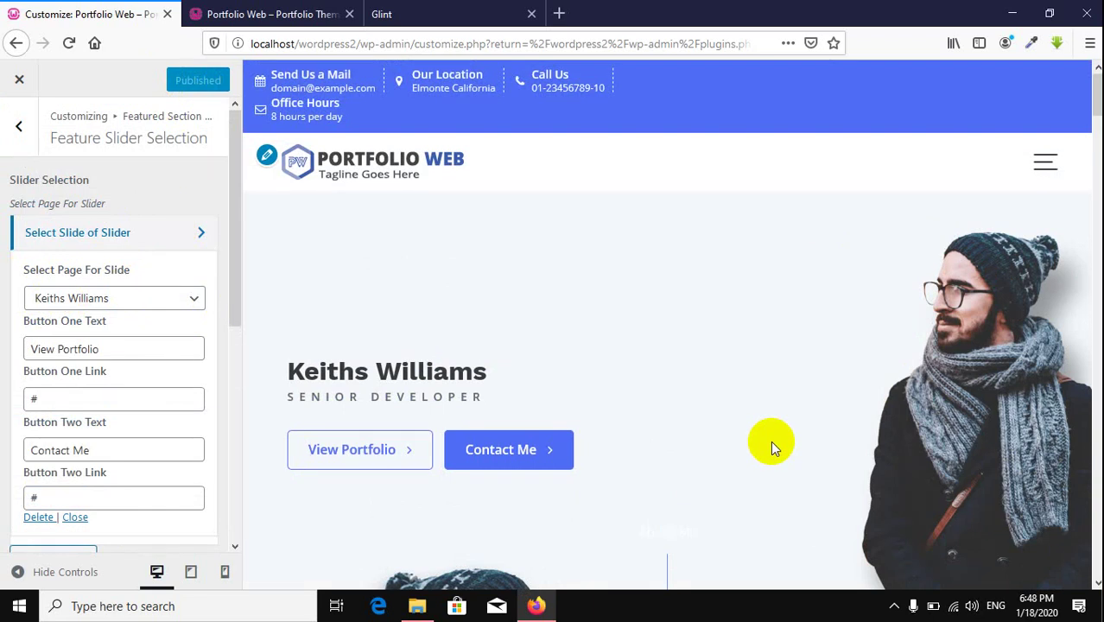
click(165, 241)
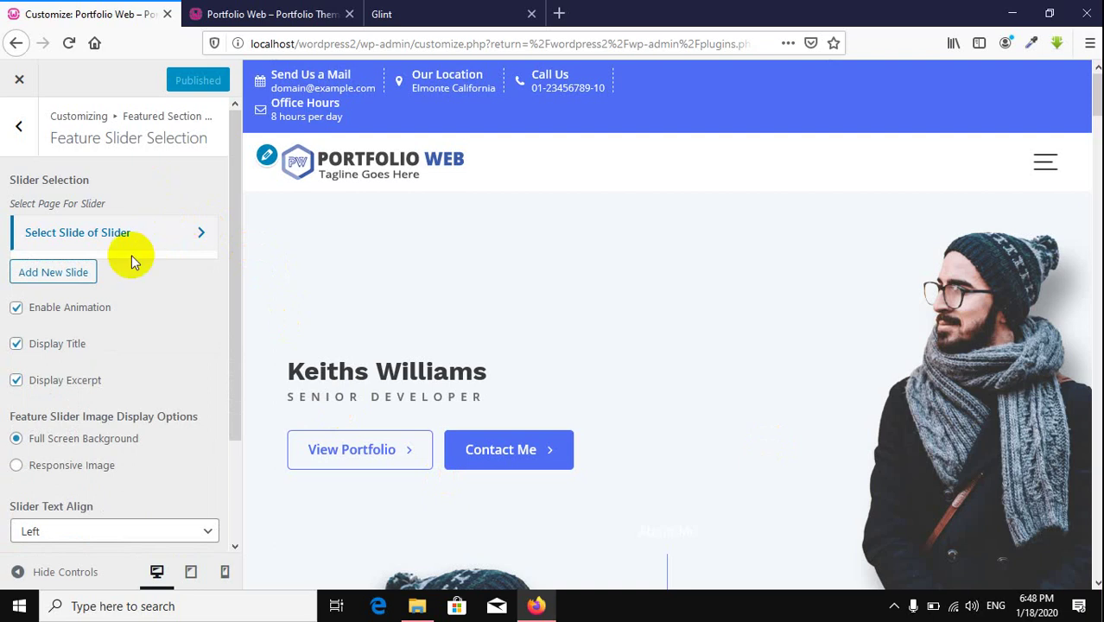
click(78, 270)
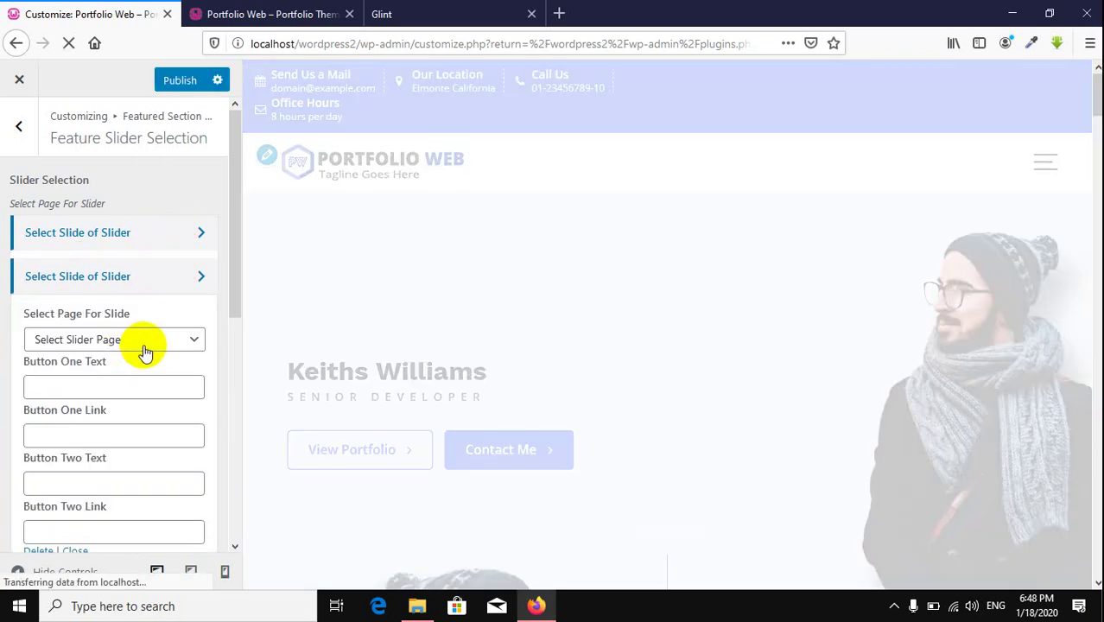
click(142, 341)
scroll(128, 176, down, 1)
scroll(128, 175, down, 1)
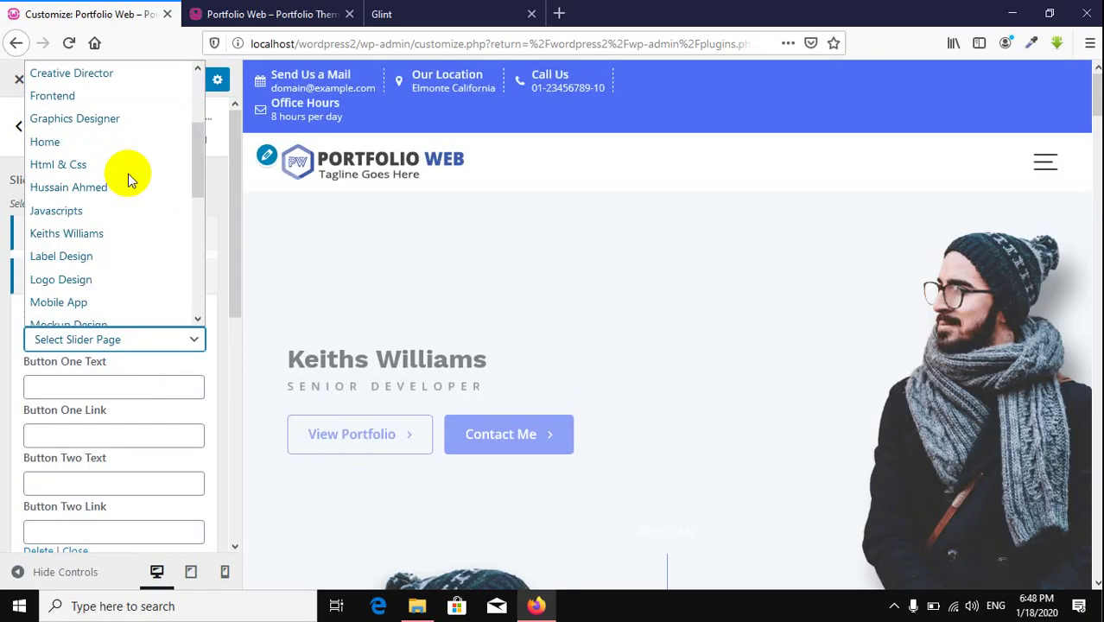
scroll(128, 176, down, 3)
scroll(128, 175, up, 1)
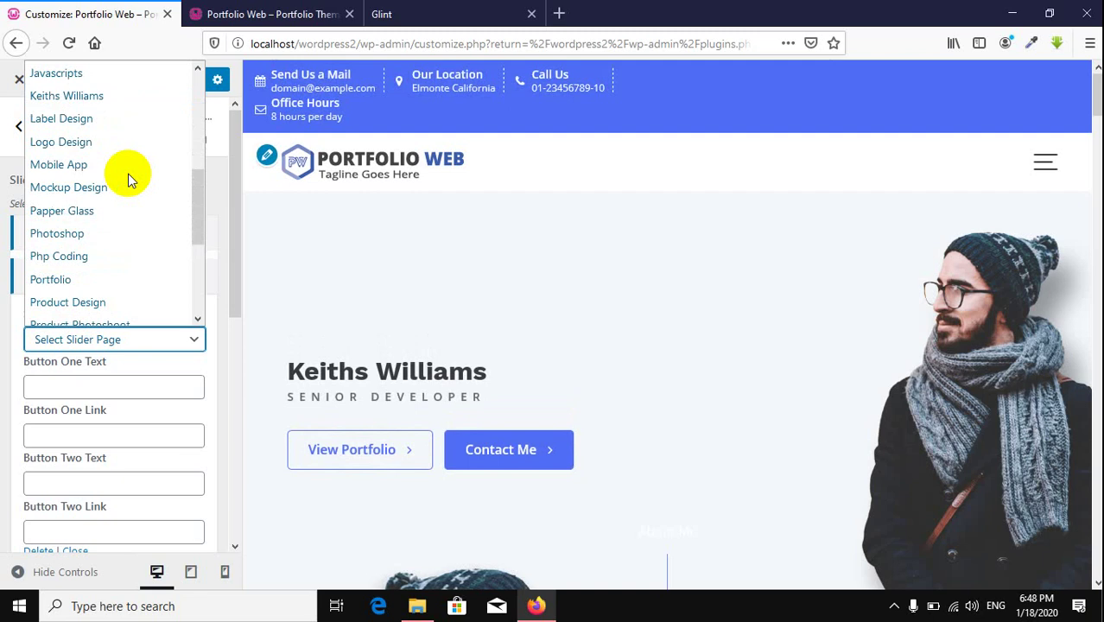
scroll(128, 175, up, 1)
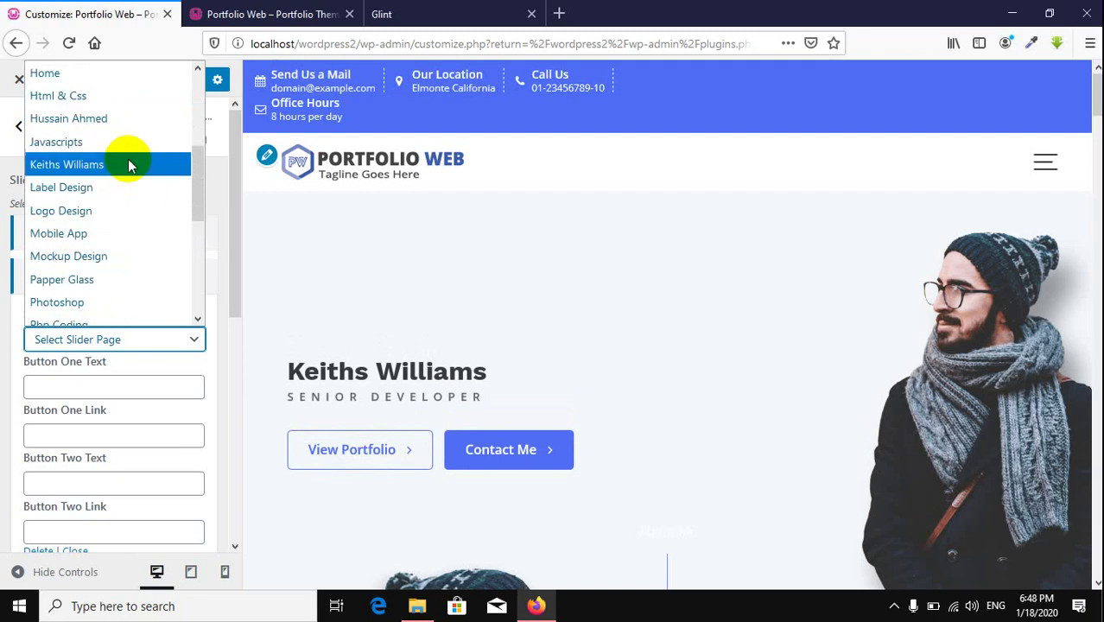
click(102, 130)
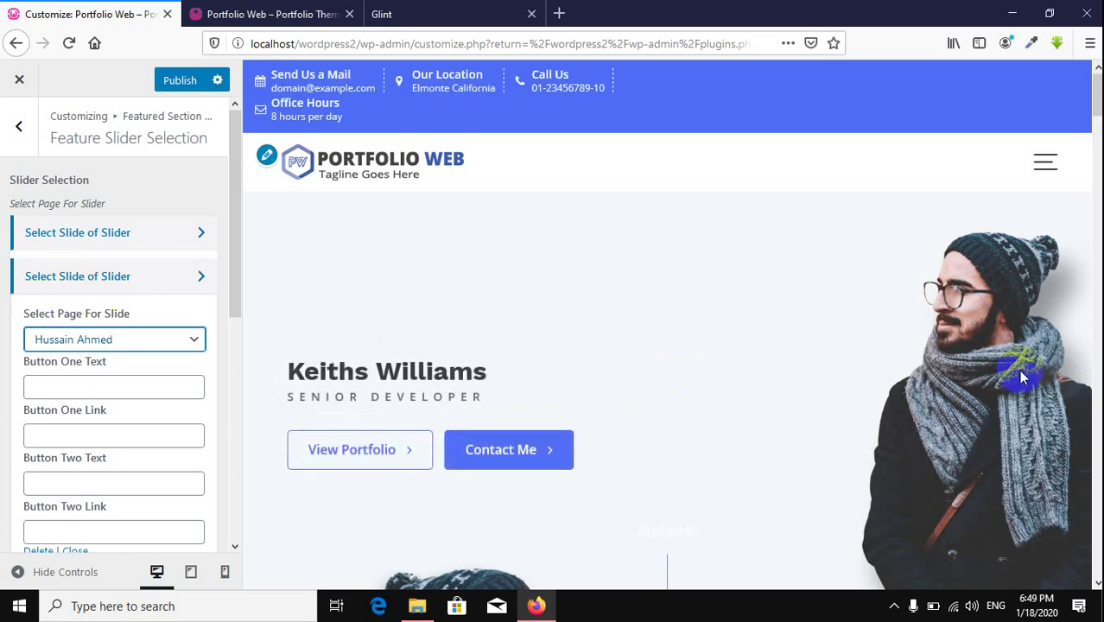
click(1069, 380)
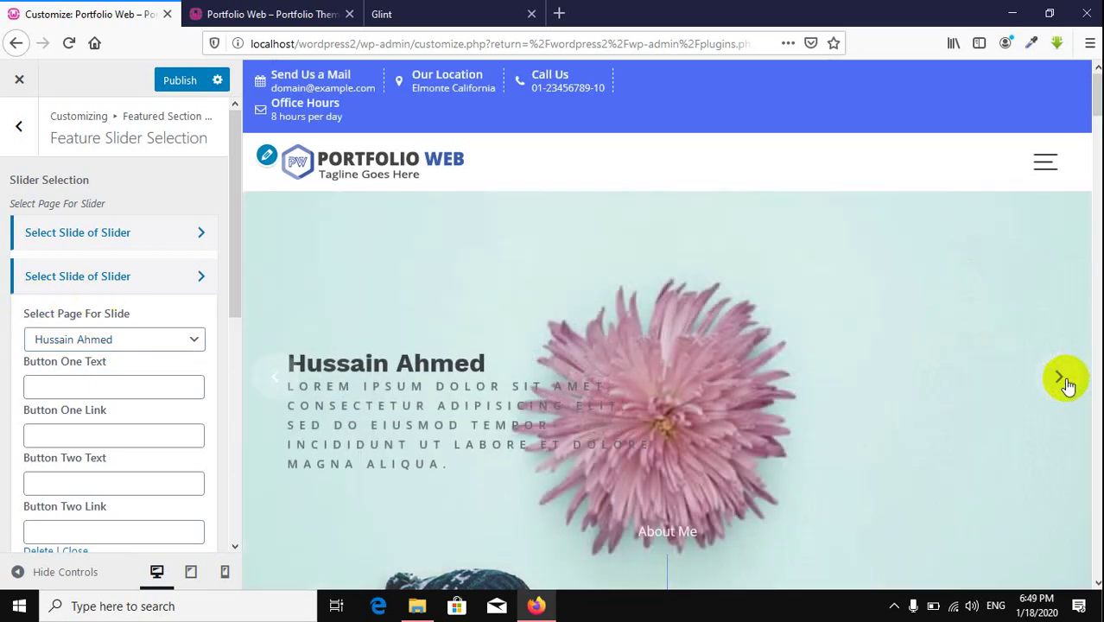
scroll(748, 369, down, 1)
scroll(748, 369, down, 5)
scroll(771, 328, up, 4)
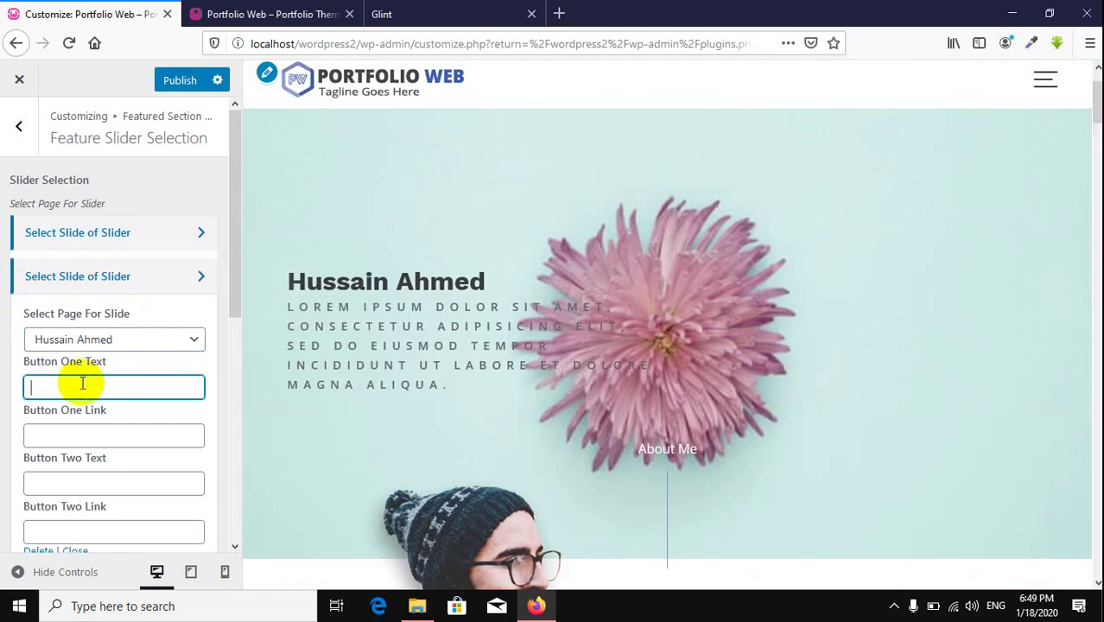
Step: Enter 'Learn More' as Button One Text with # as its link
text(Learn)
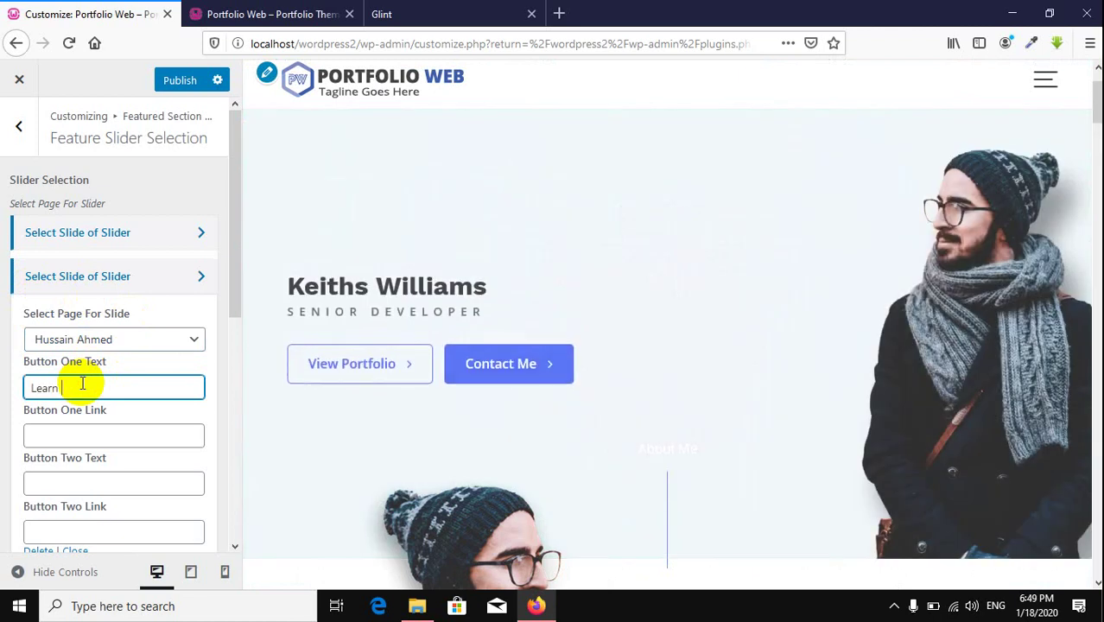
text( <)
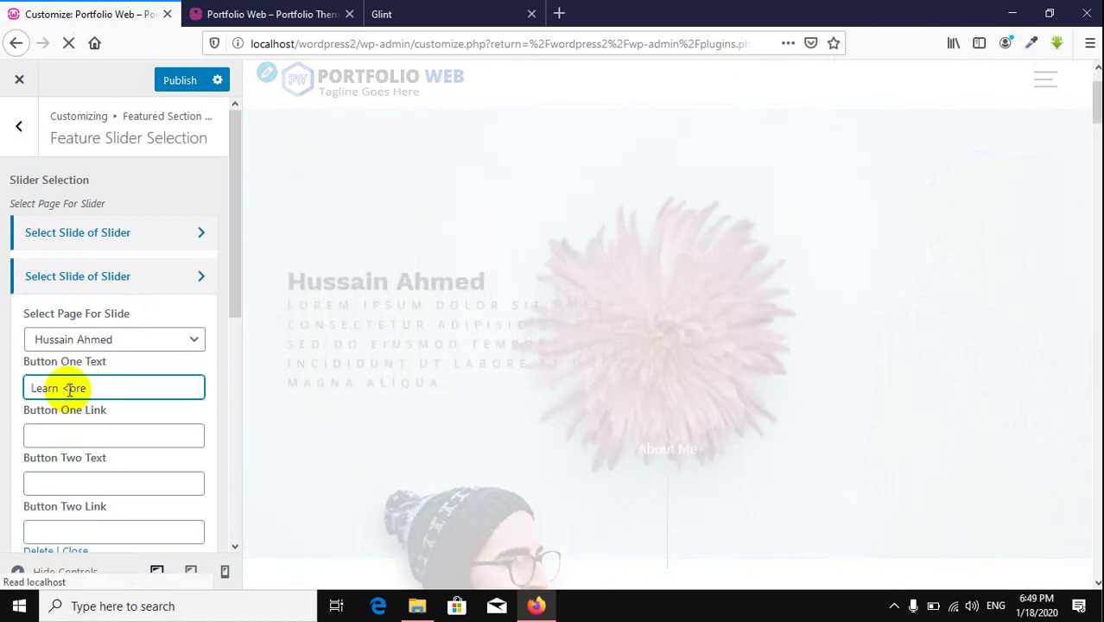
click(69, 388)
key(BackSpace)
text(M)
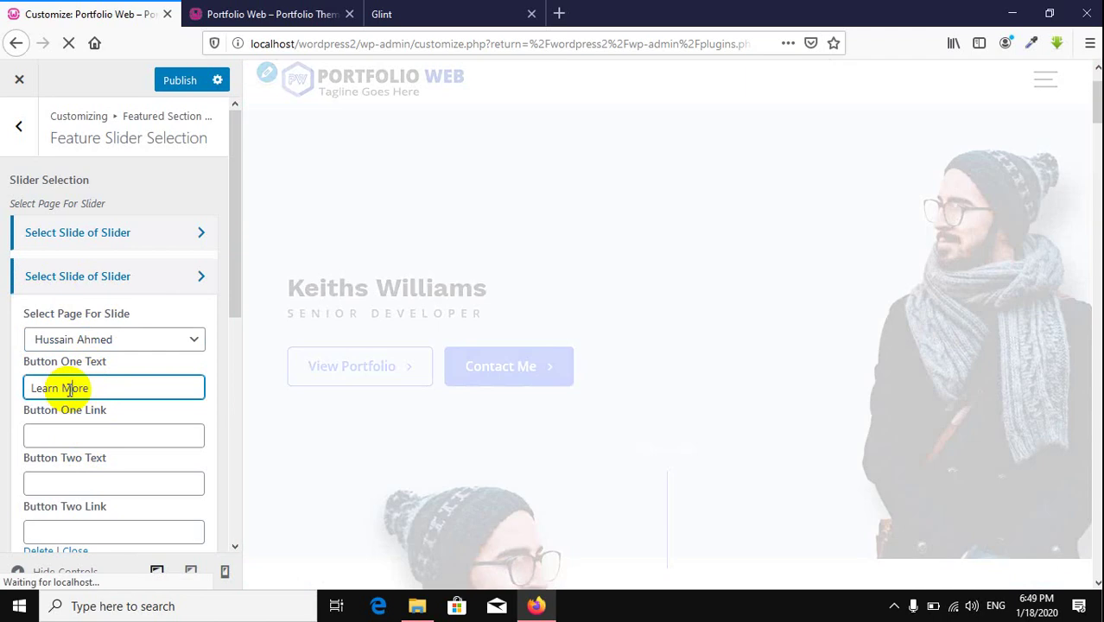
click(91, 433)
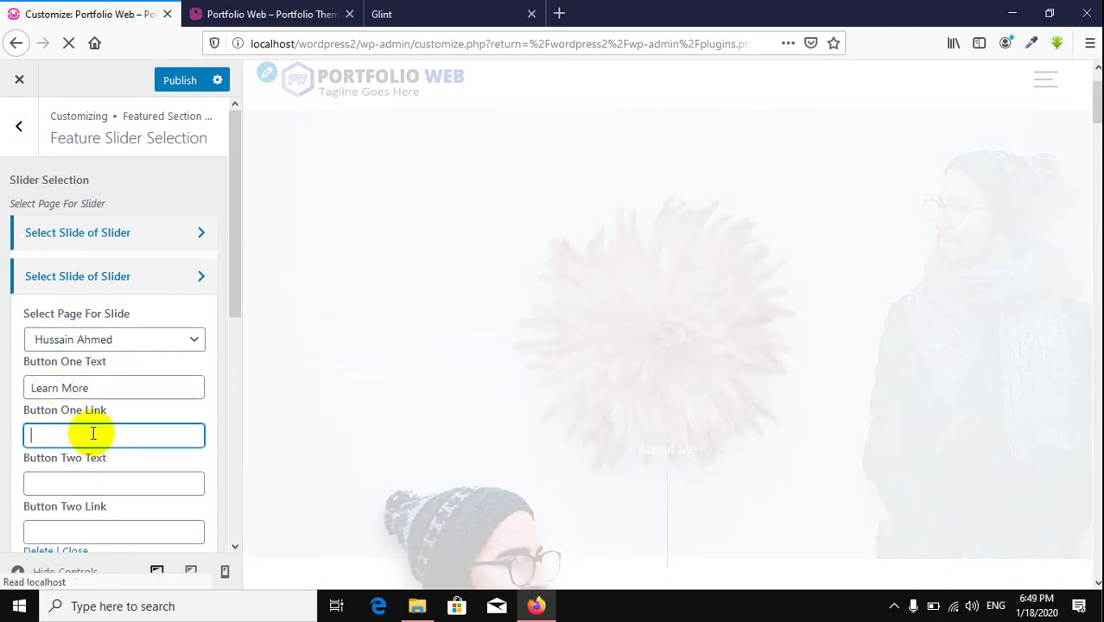
text(#)
click(72, 482)
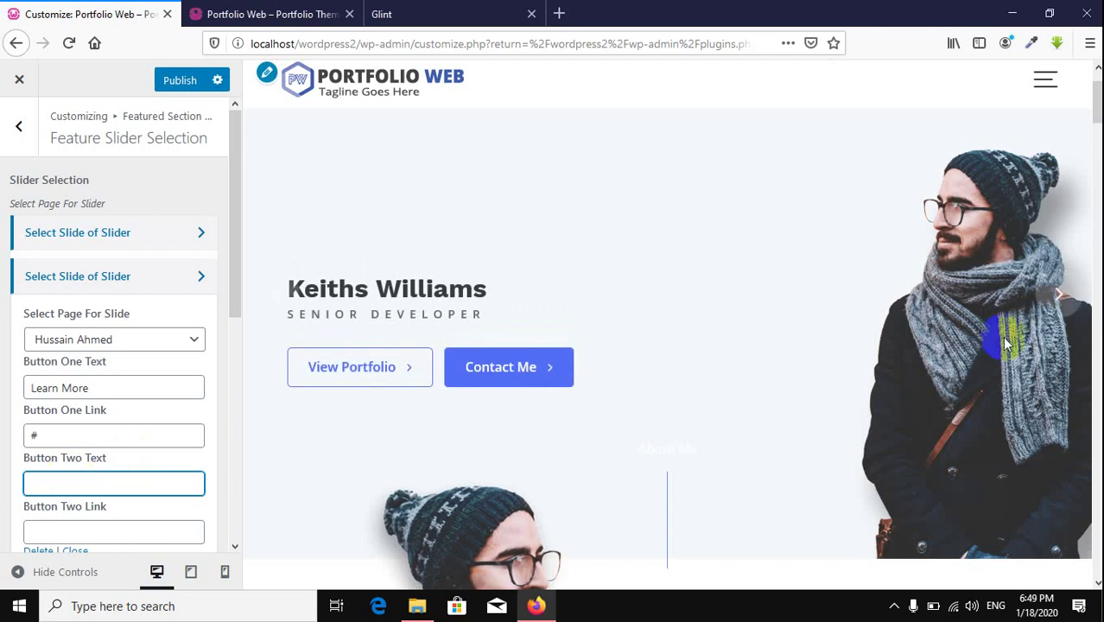
Step: Clear the Button One text and link again, leaving both empty
click(1060, 298)
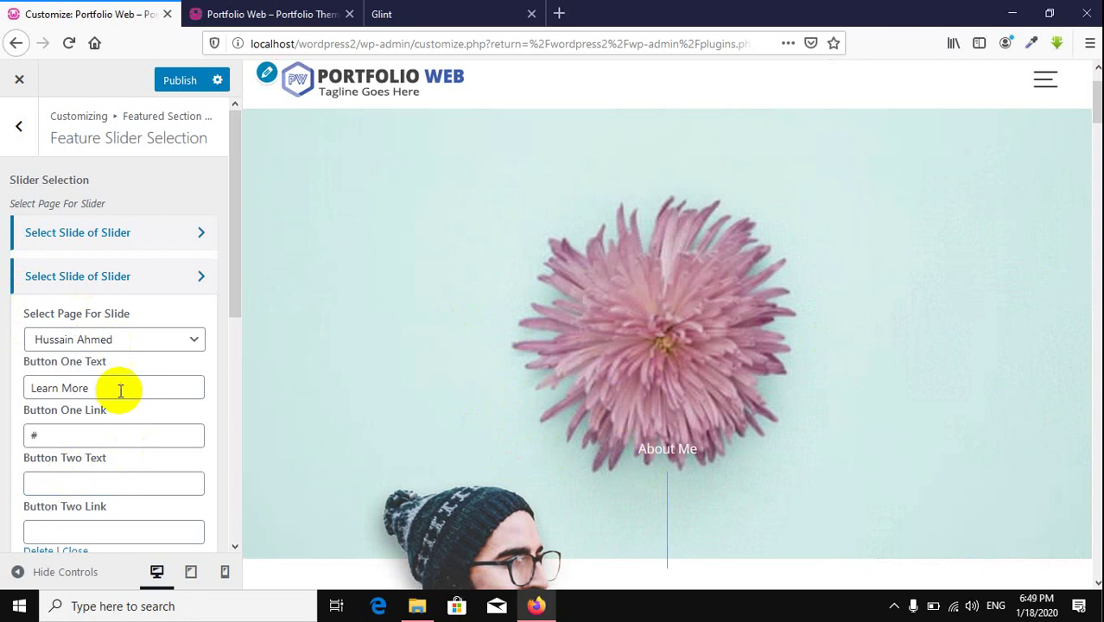
drag(81, 442, 3, 416)
text(=)
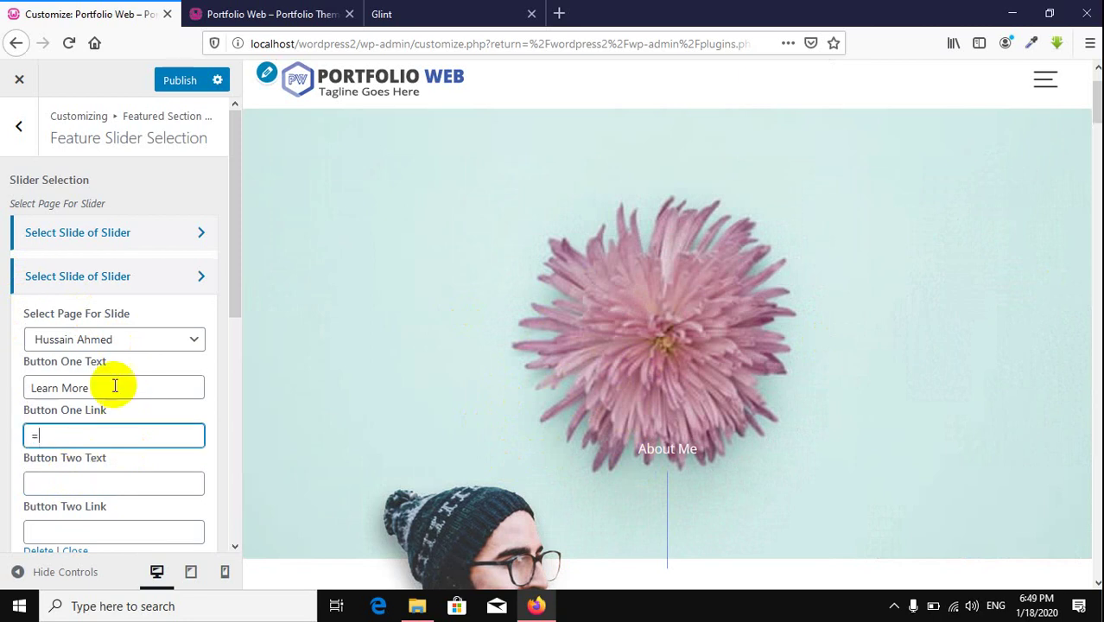
key(BackSpace)
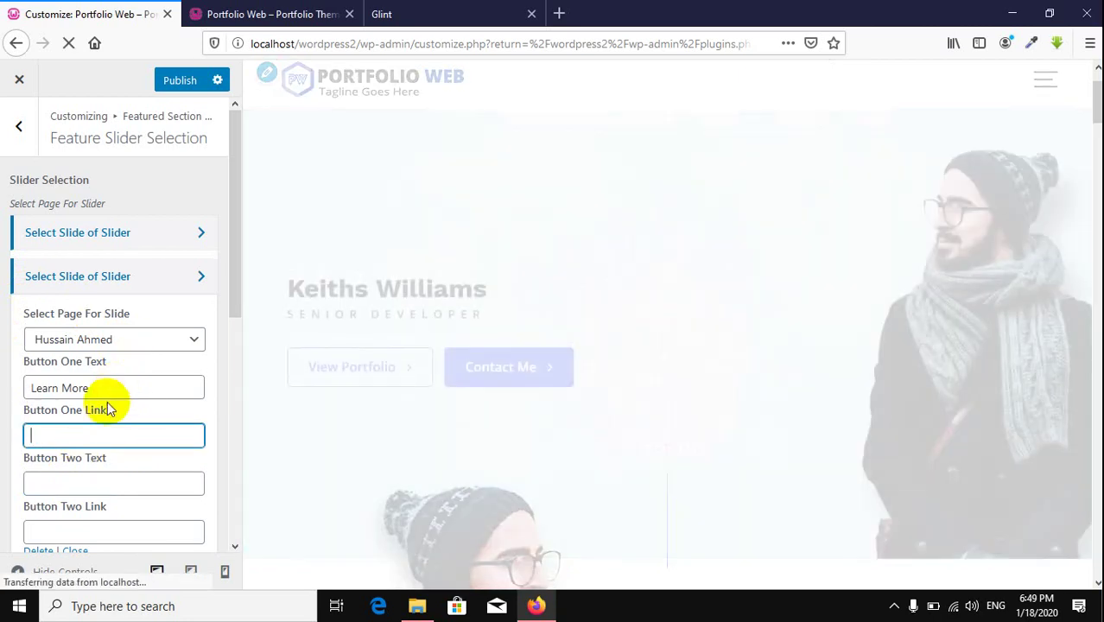
drag(112, 386, 4, 387)
key(BackSpace)
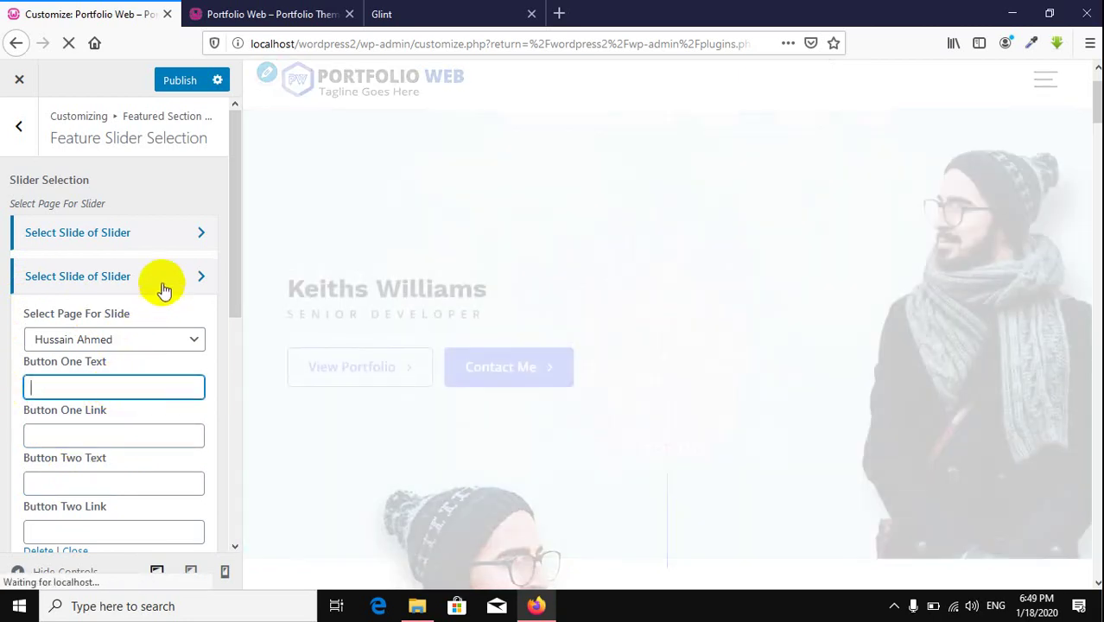
Step: Publish the slider changes and switch to the live site tab
click(164, 288)
click(164, 287)
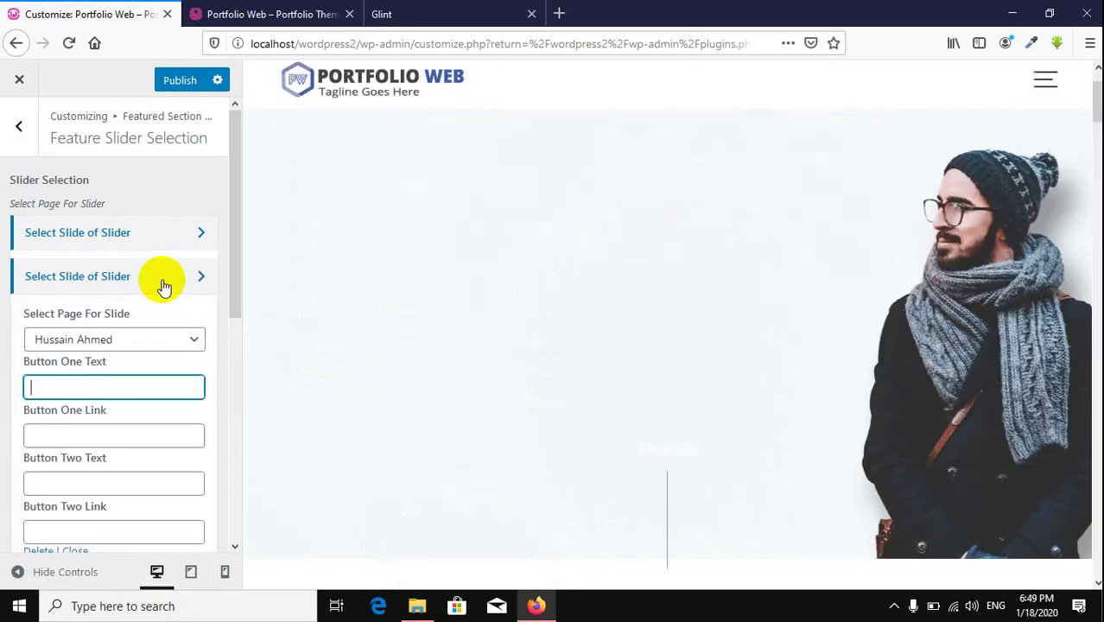
scroll(164, 287, down, 3)
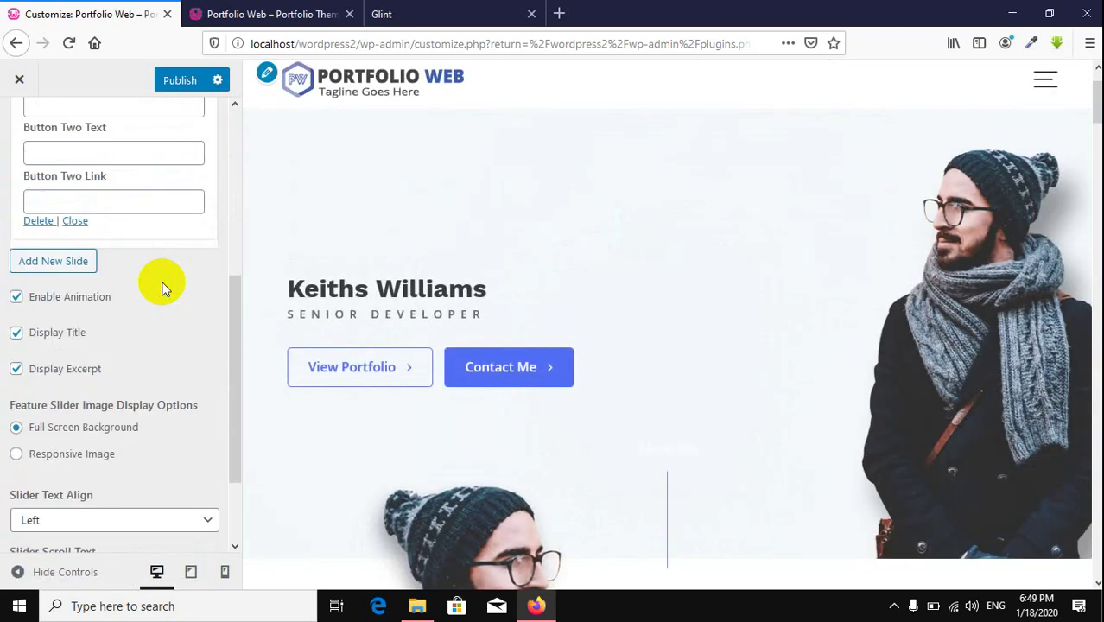
scroll(161, 285, up, 6)
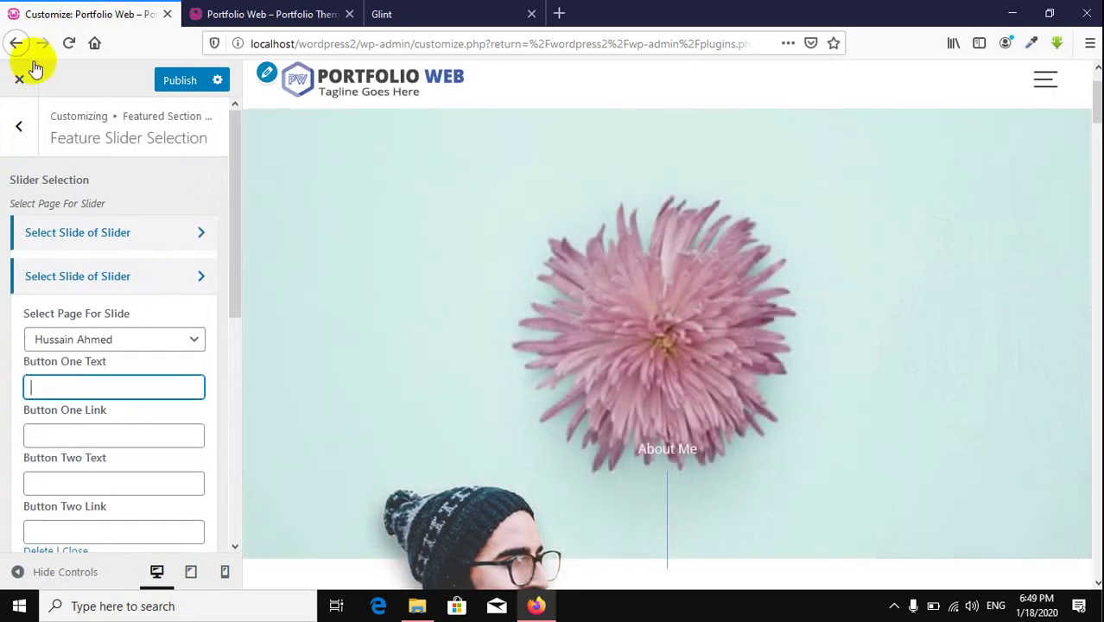
click(176, 82)
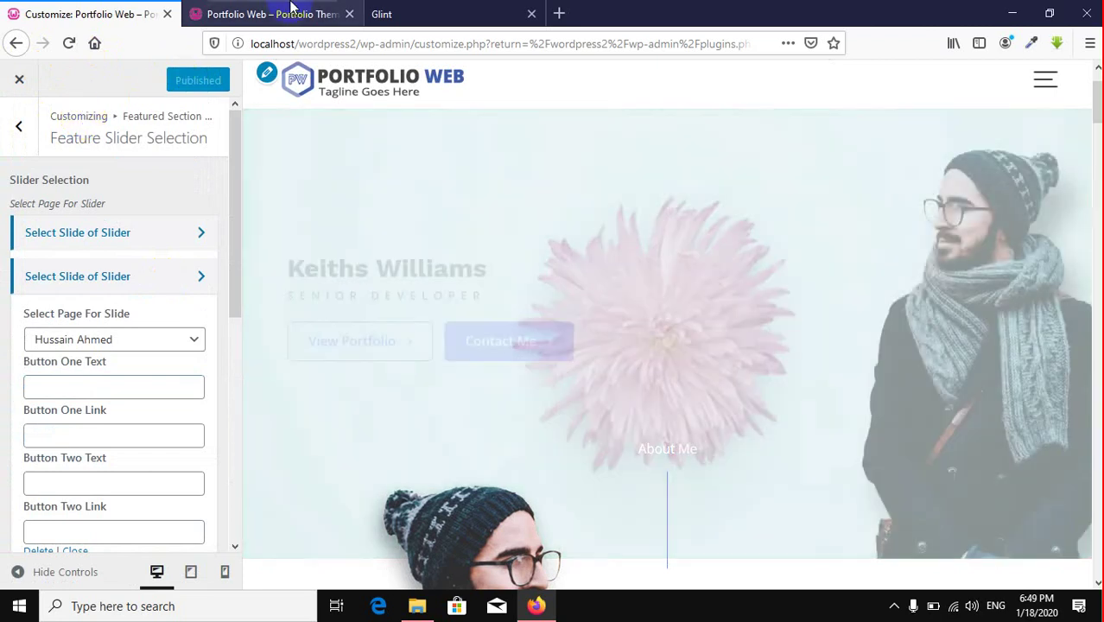
click(279, 12)
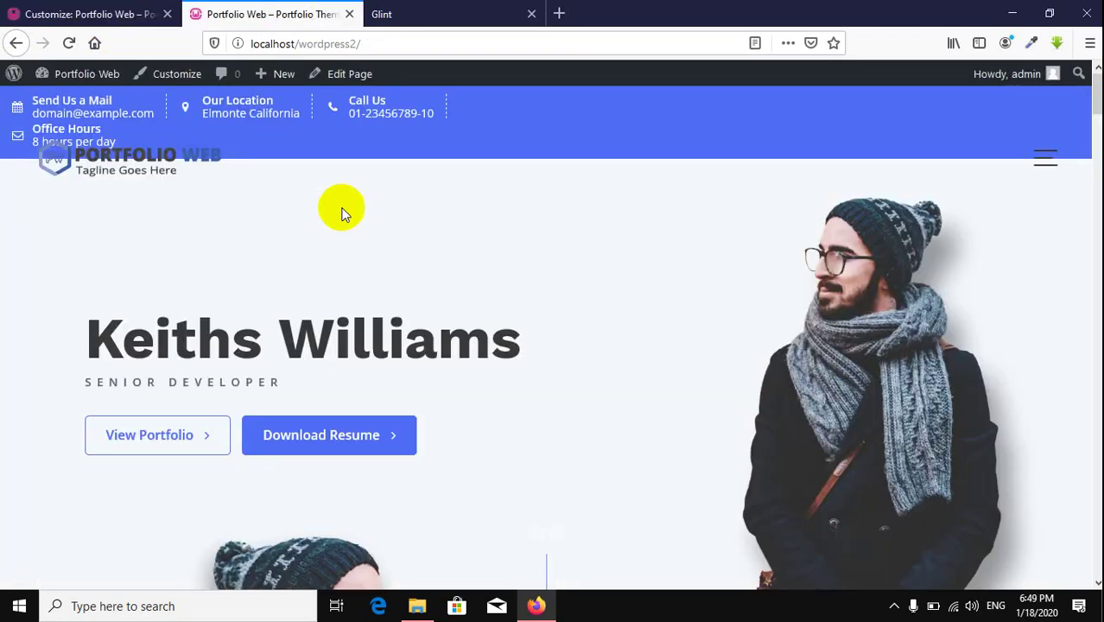
Step: Uncheck Enable Header Top Options under Header Options > Header Top, then reload the live site
click(80, 8)
click(24, 126)
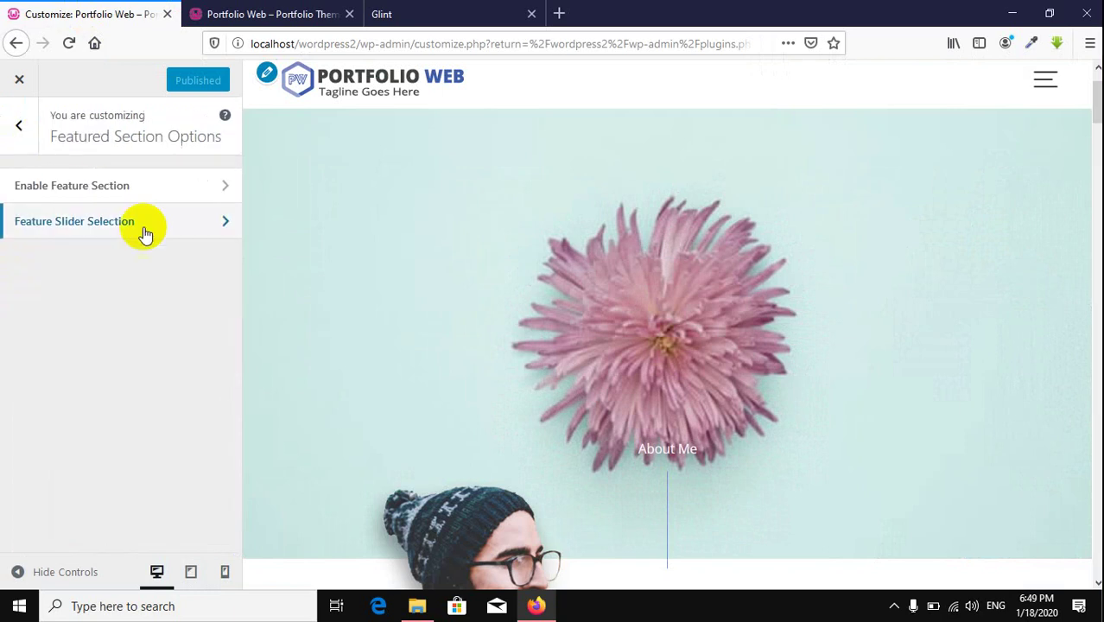
click(23, 126)
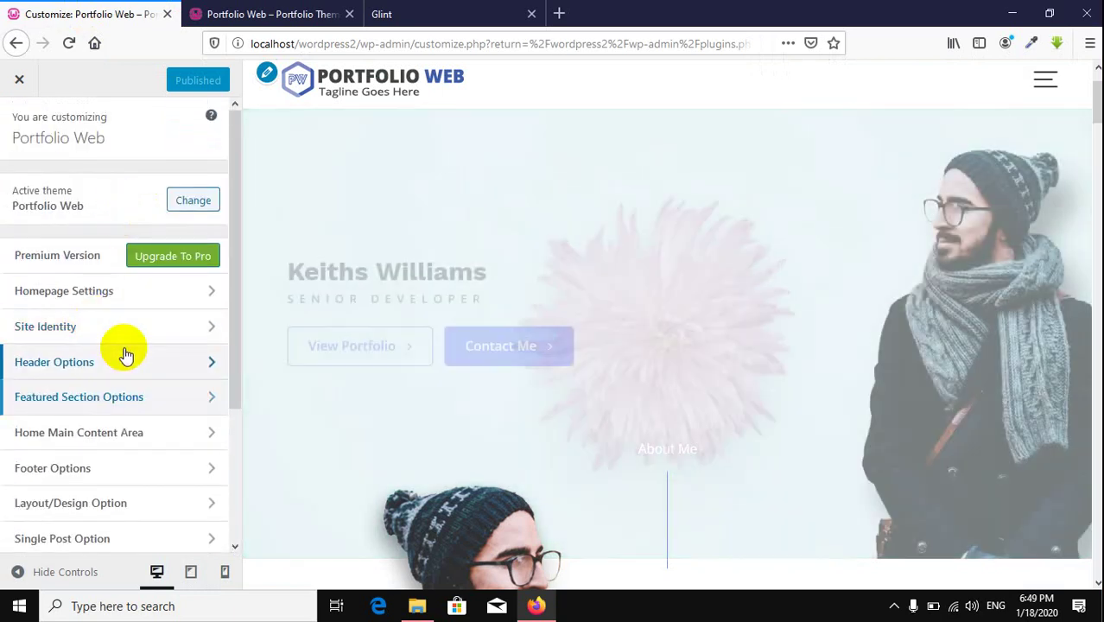
click(123, 356)
click(110, 197)
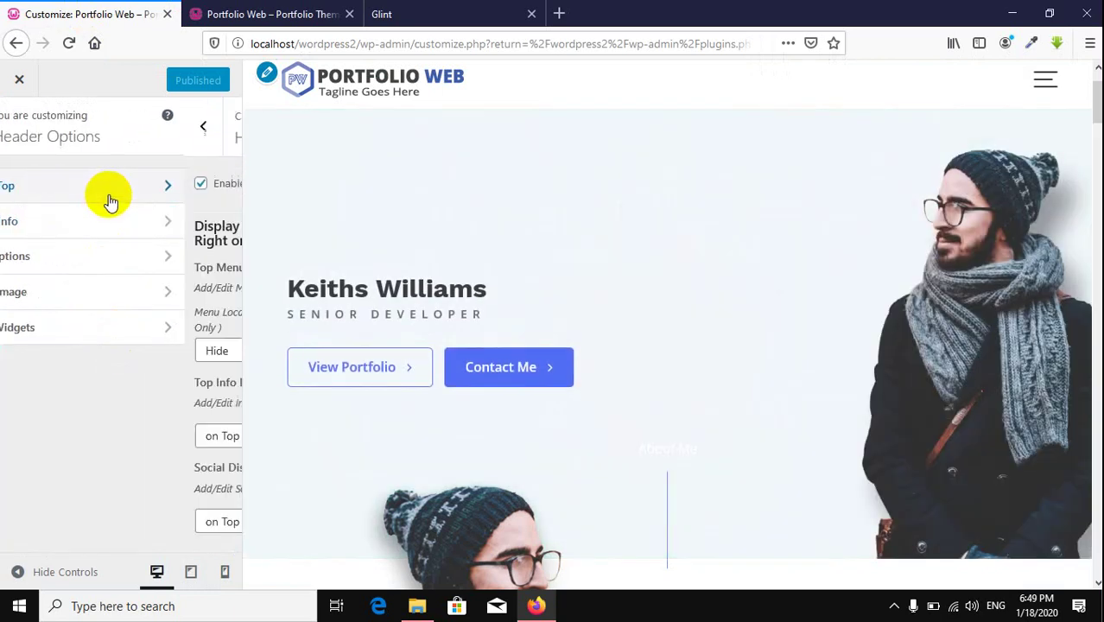
click(48, 192)
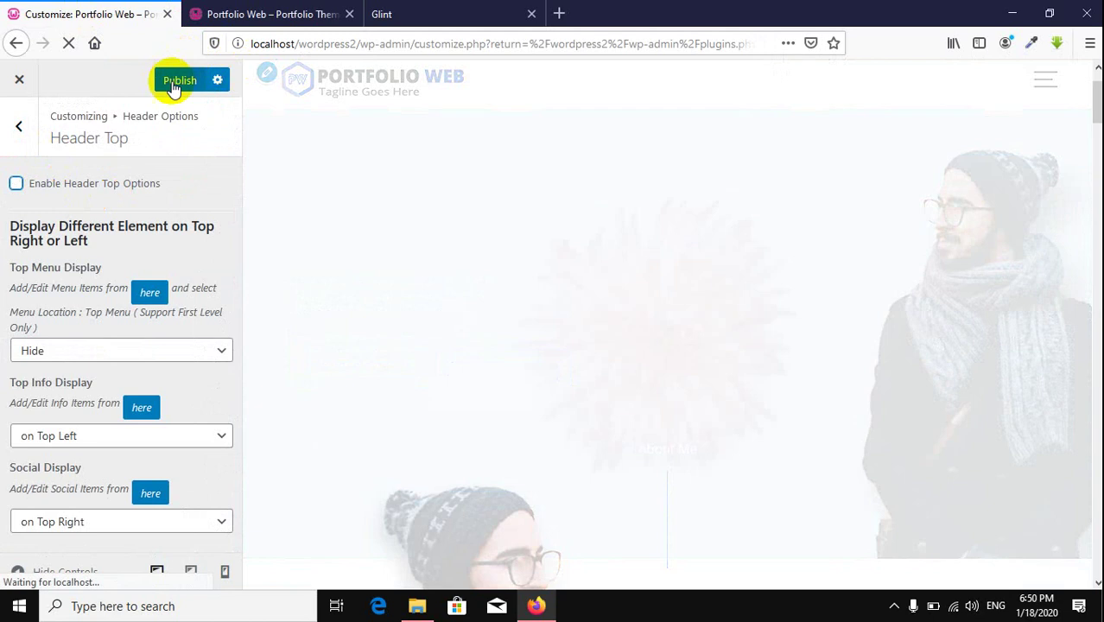
click(261, 8)
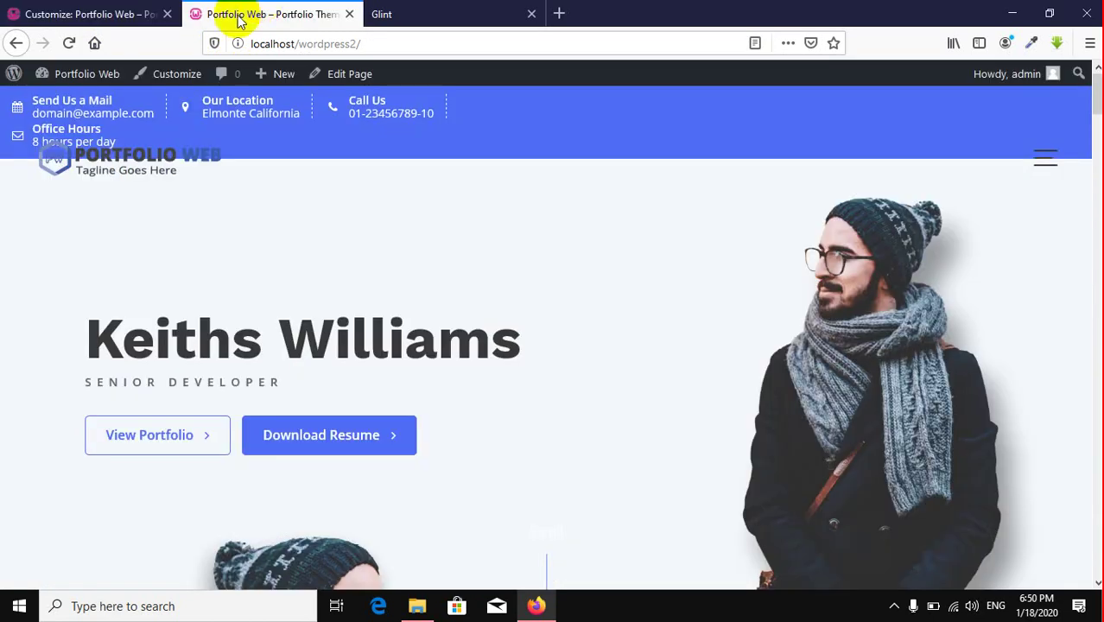
click(69, 43)
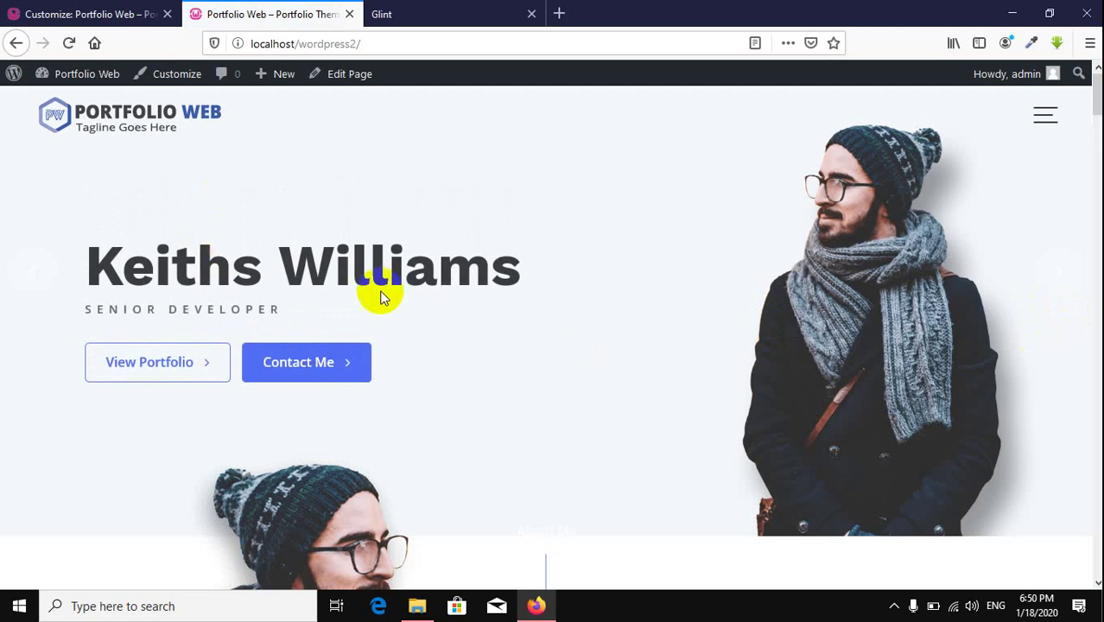
Step: Open the Dashboard in a new second tab and go to the All Pages list
mouse_move(74, 74)
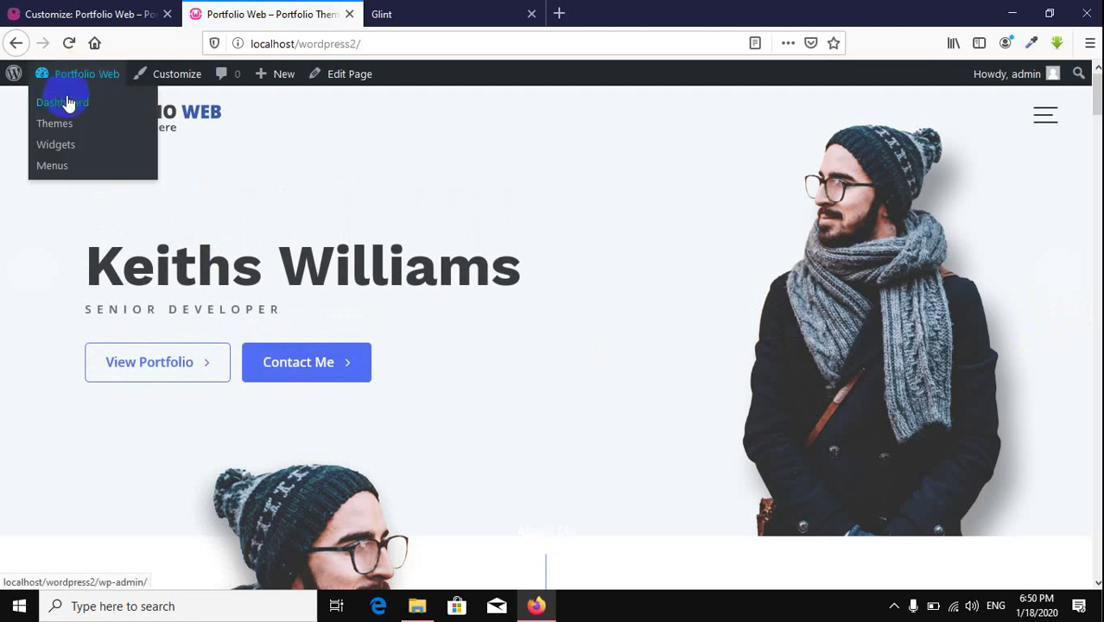
right_click(67, 104)
click(173, 112)
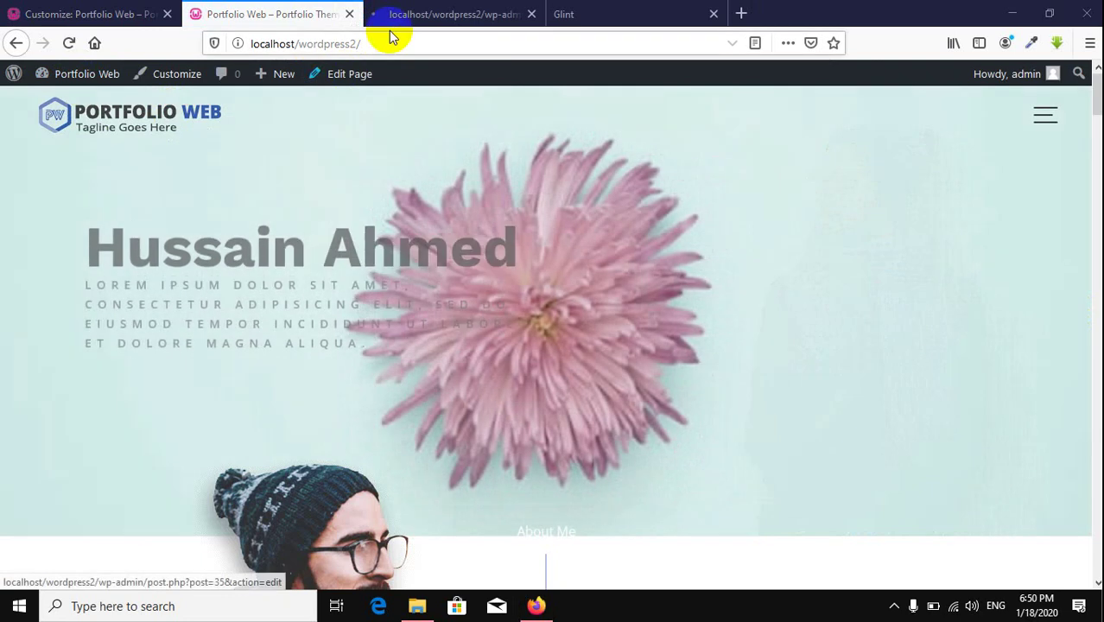
drag(387, 15, 233, 12)
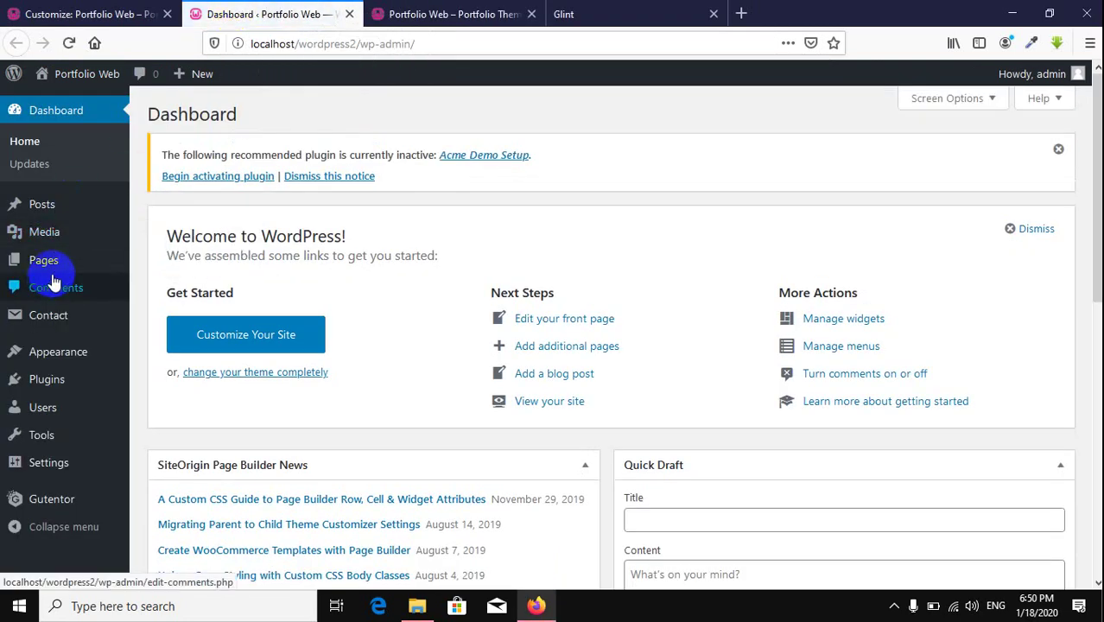
mouse_move(58, 267)
click(172, 262)
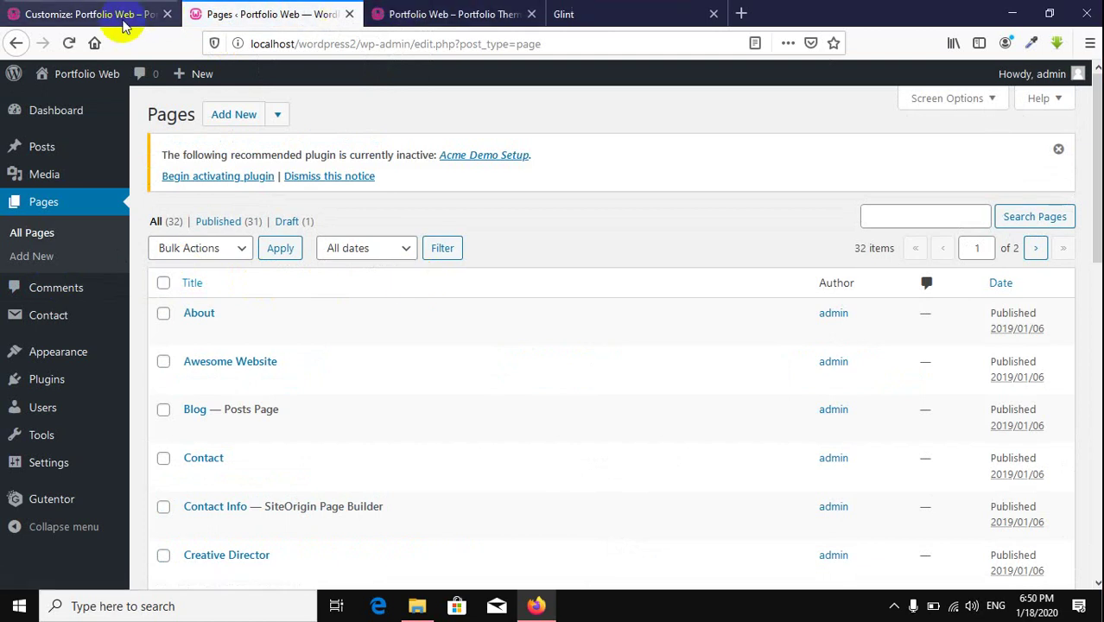
Step: Compare the pages list with the live site's other hero slide
click(117, 21)
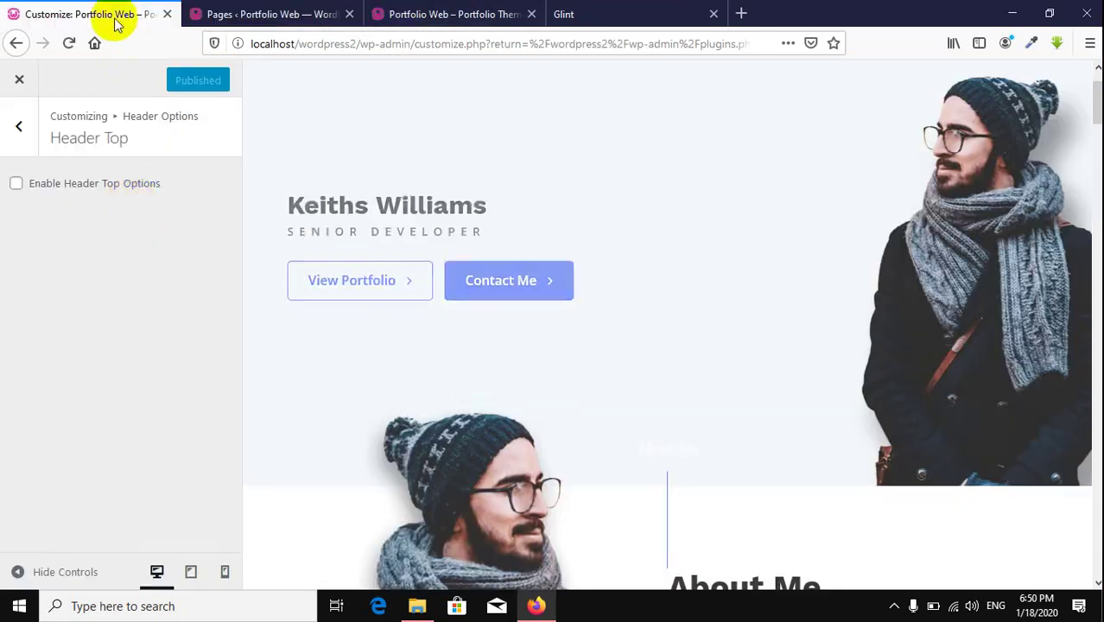
click(26, 148)
click(287, 19)
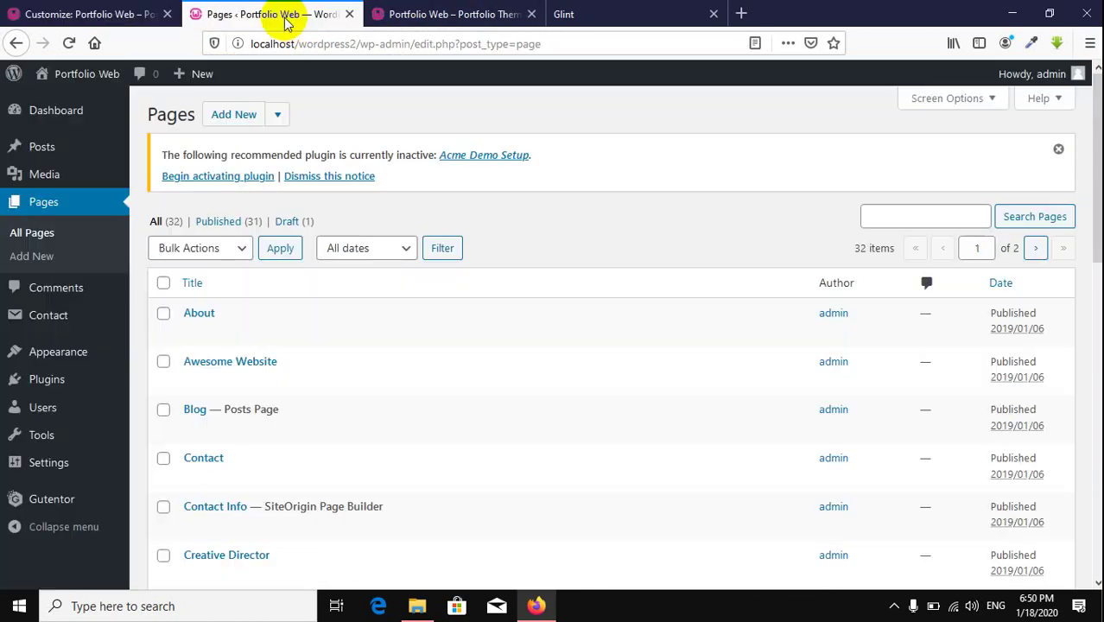
click(441, 14)
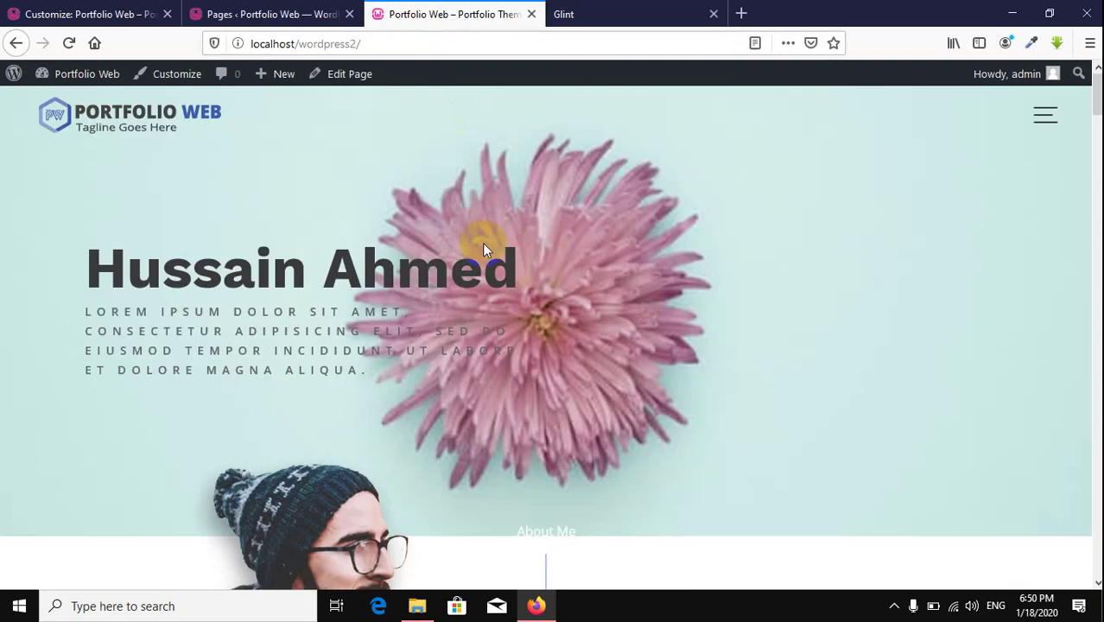
click(39, 273)
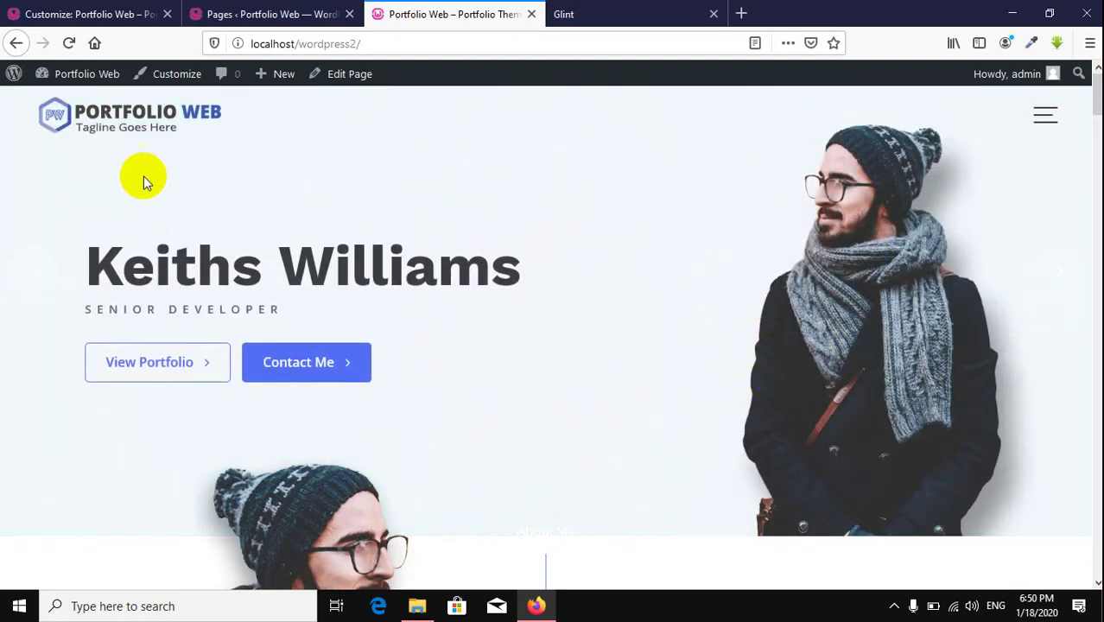
Step: Expand the first slide under Feature Slider Selection to see its page, then return to All Pages
click(54, 21)
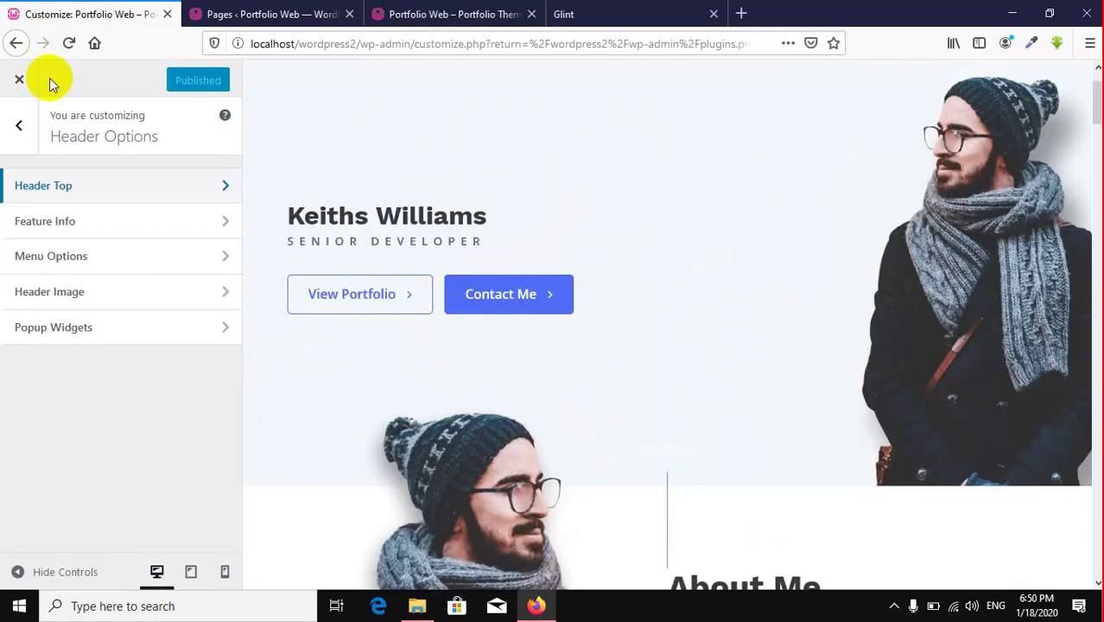
click(16, 125)
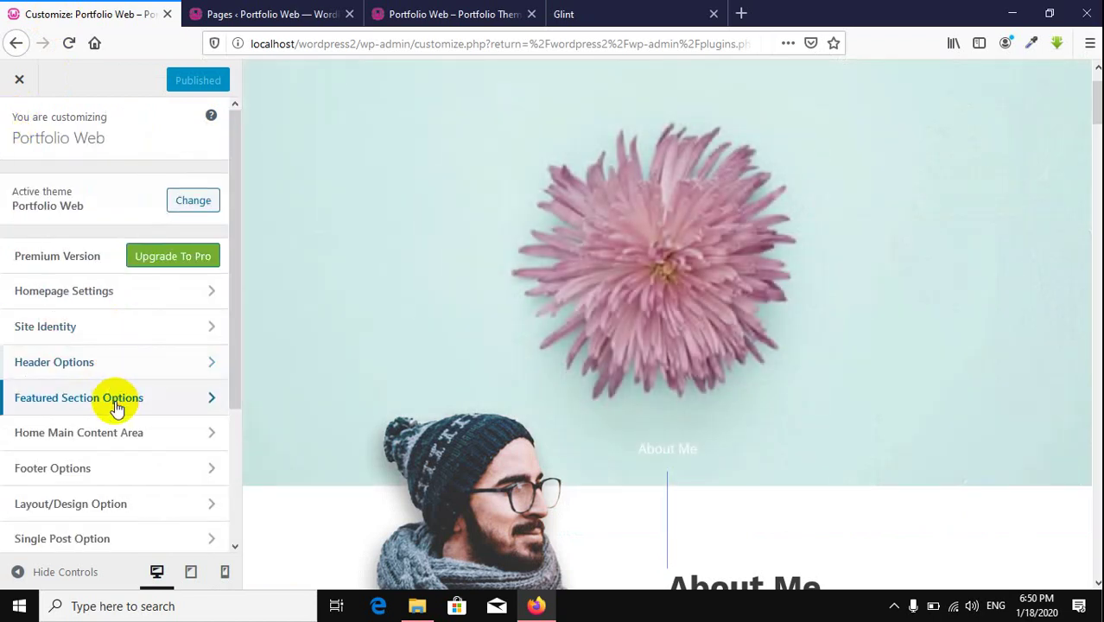
click(114, 399)
click(76, 234)
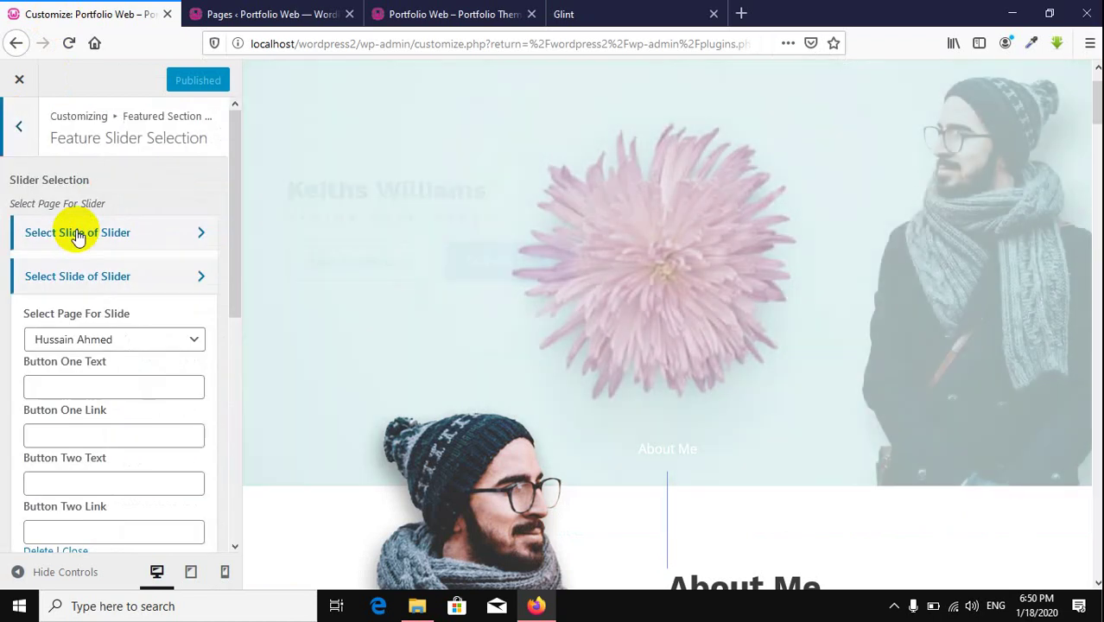
click(151, 278)
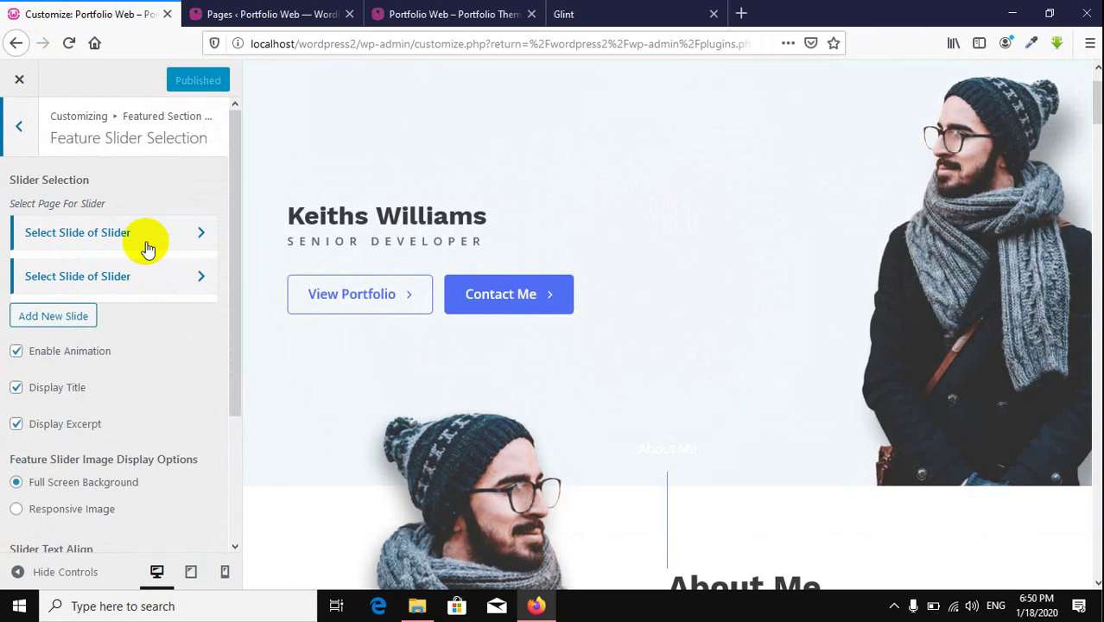
click(134, 232)
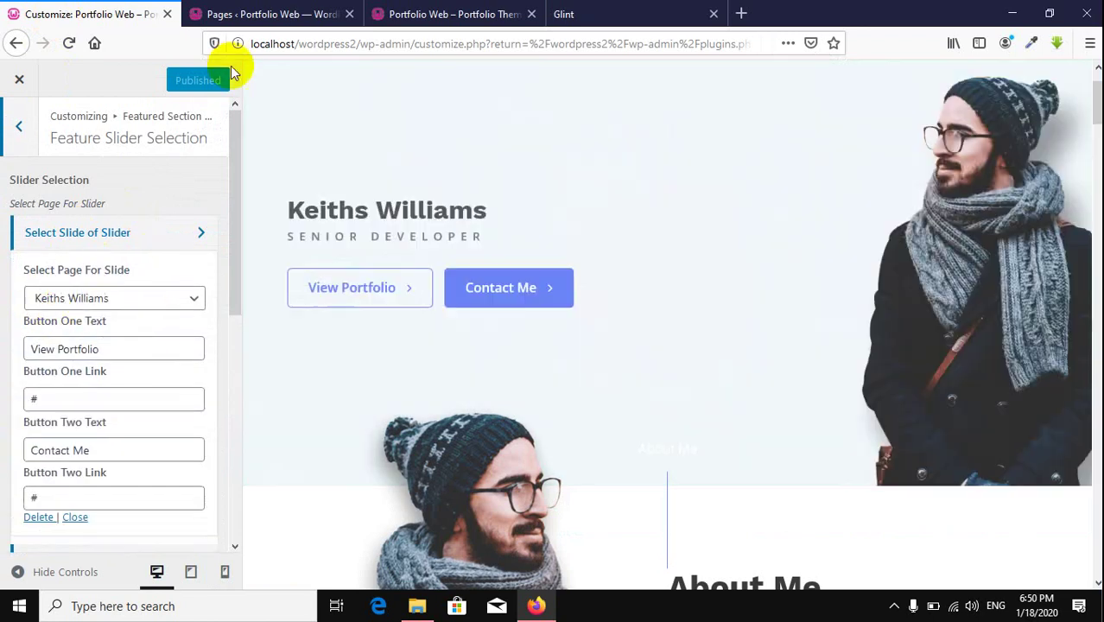
click(275, 14)
scroll(364, 327, down, 5)
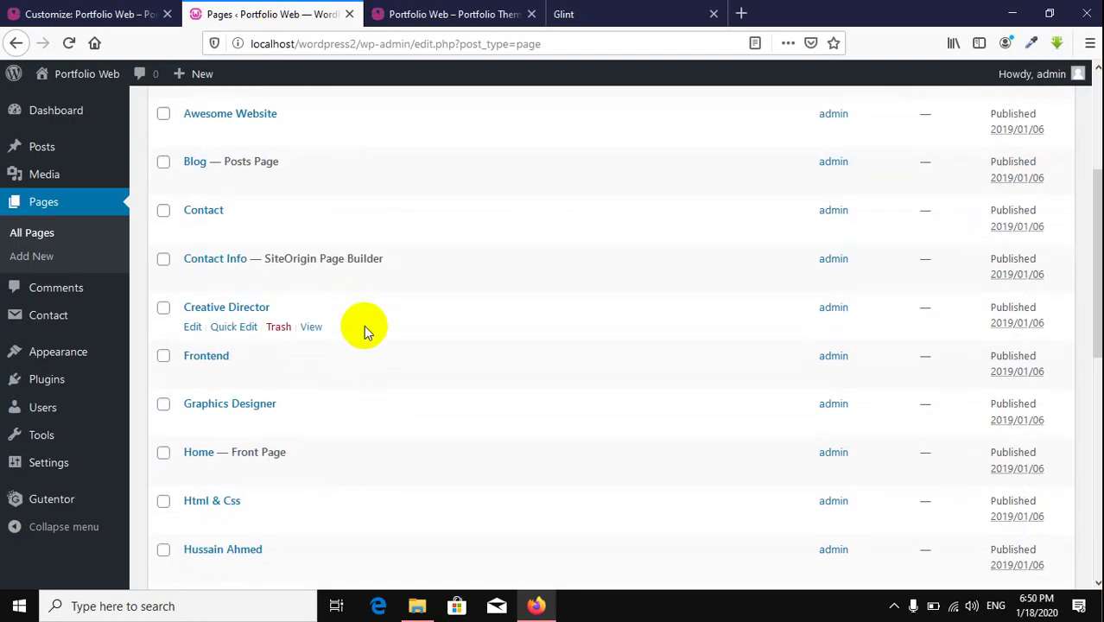
Step: Scroll the Keiths Williams page editor down to its Featured Image and back up
scroll(363, 325, down, 2)
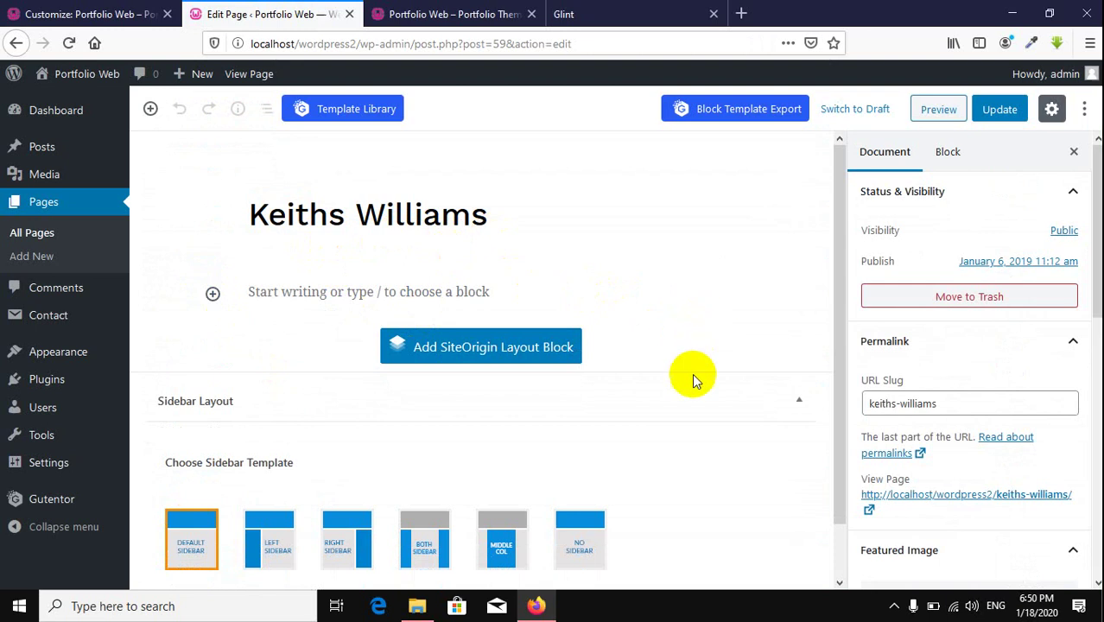
scroll(1010, 273, down, 5)
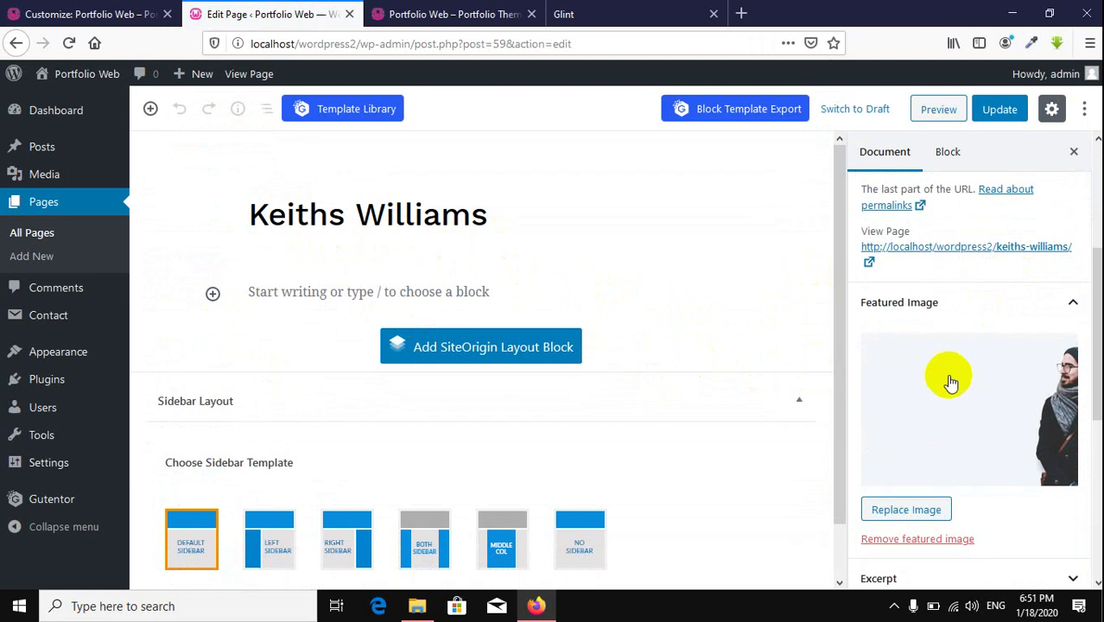
scroll(950, 380, up, 5)
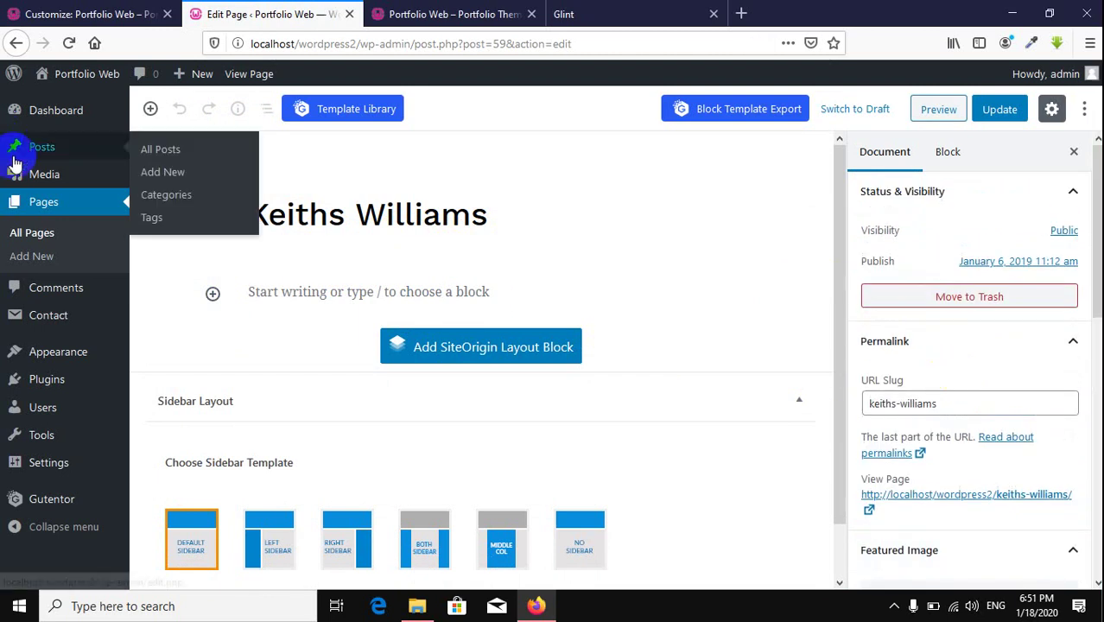
Step: Create a new page titled with the new person's name and scroll to Featured Image
click(43, 259)
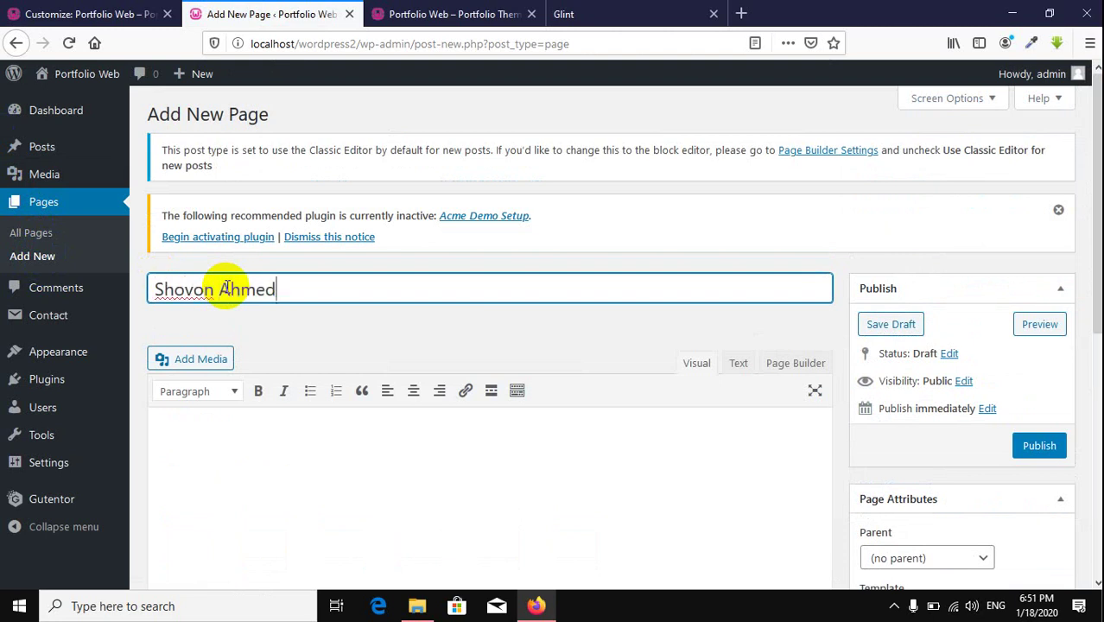
scroll(509, 253, down, 3)
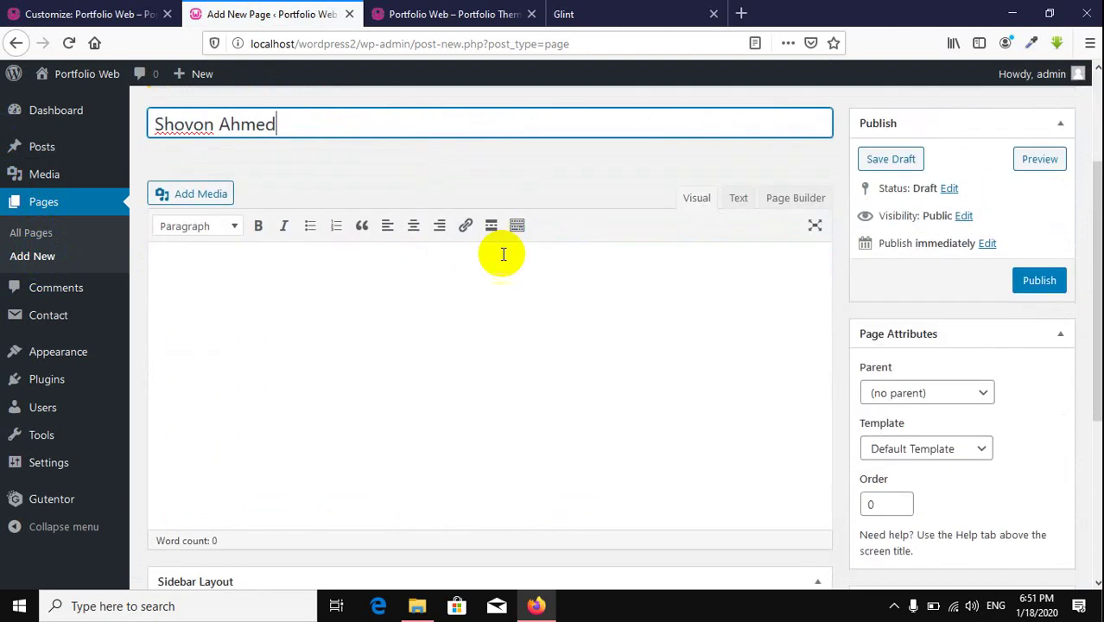
scroll(535, 249, up, 3)
scroll(752, 270, down, 4)
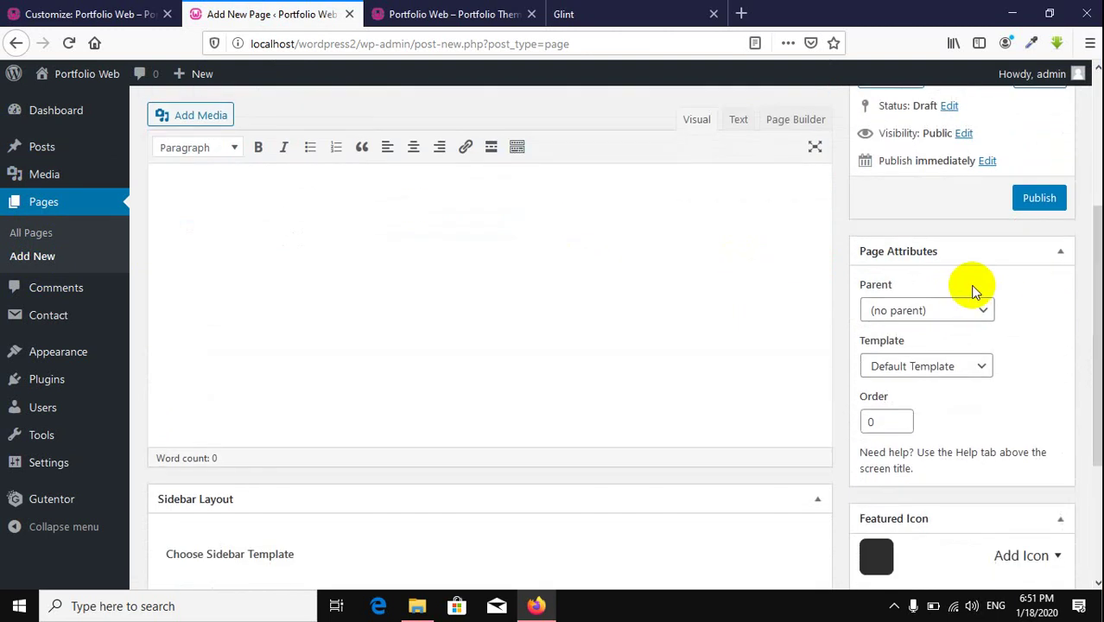
scroll(971, 294, down, 3)
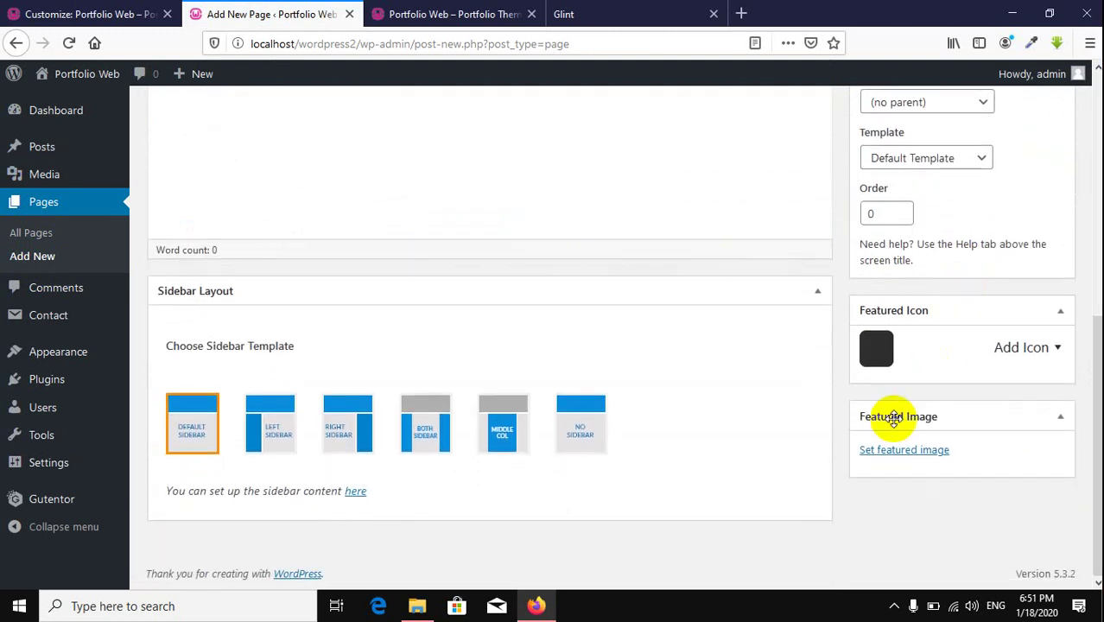
scroll(867, 340, up, 2)
scroll(874, 348, down, 2)
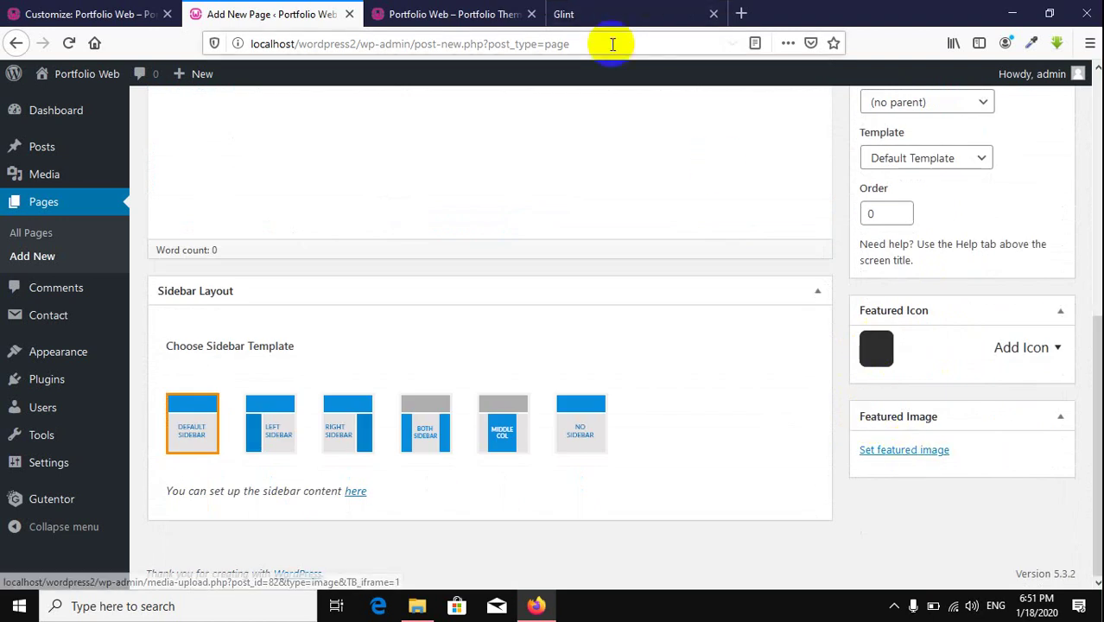
Step: On the Glint demo site, view the portrait background image on its own, then close it
click(611, 13)
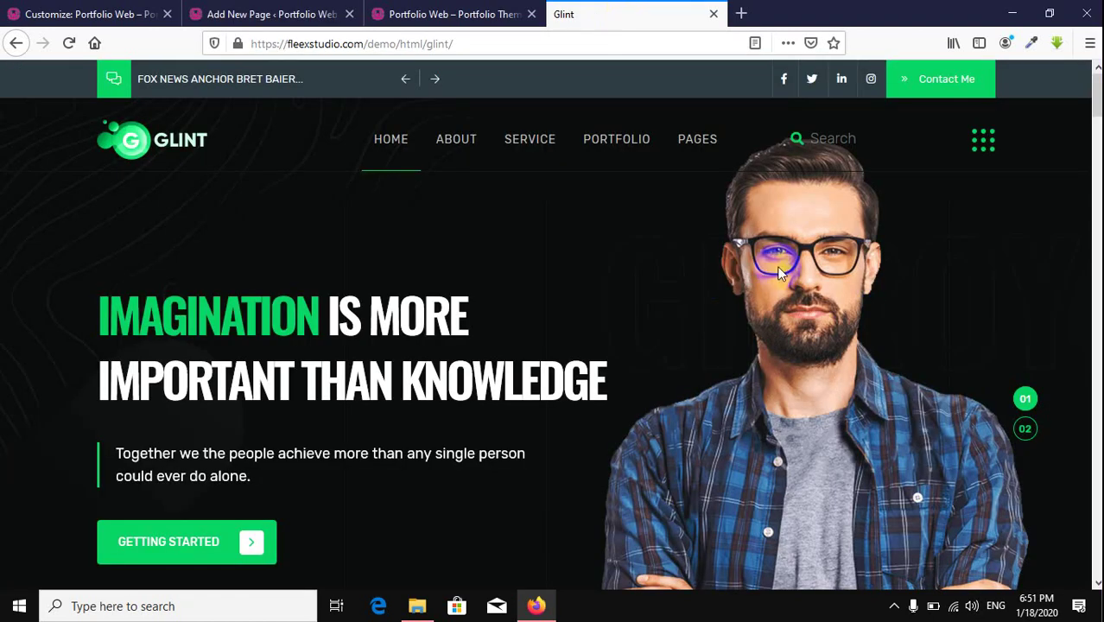
scroll(779, 273, down, 1)
right_click(789, 242)
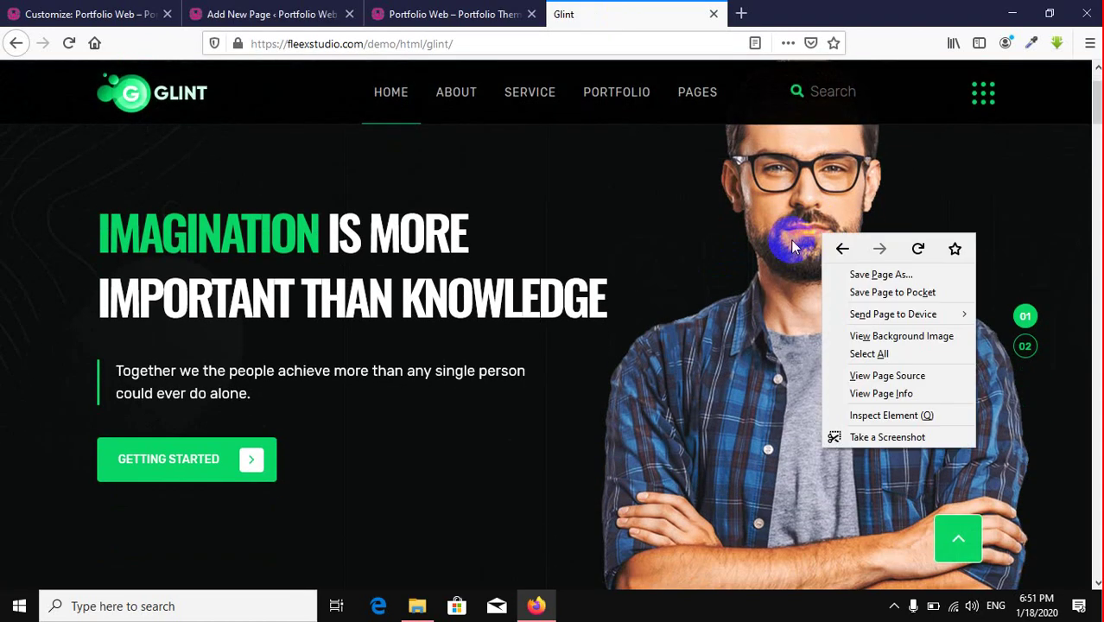
click(895, 337)
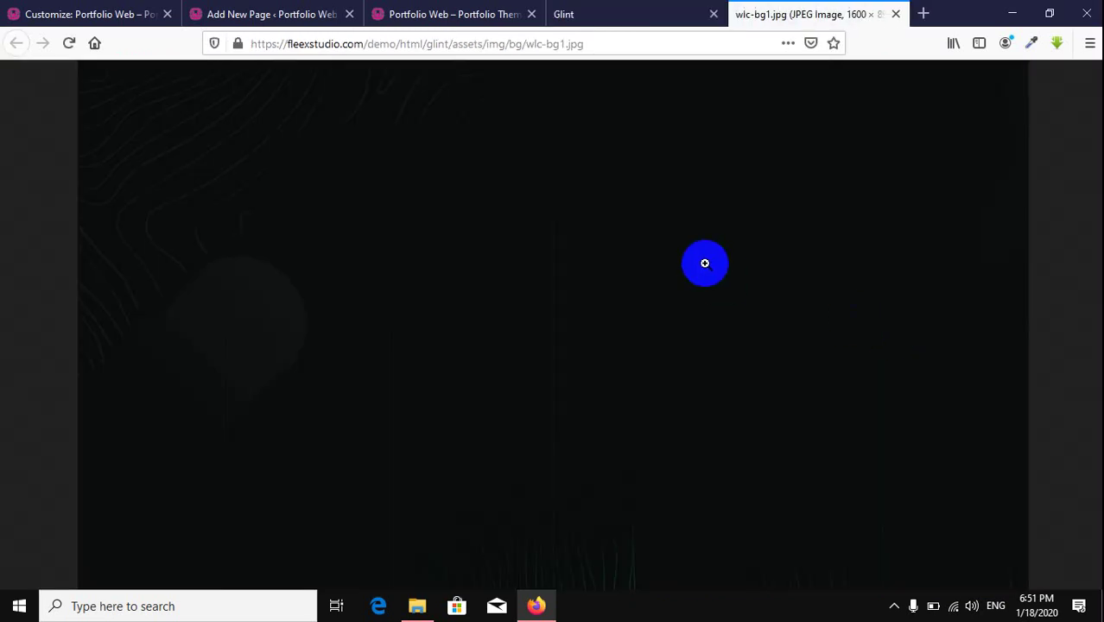
click(895, 14)
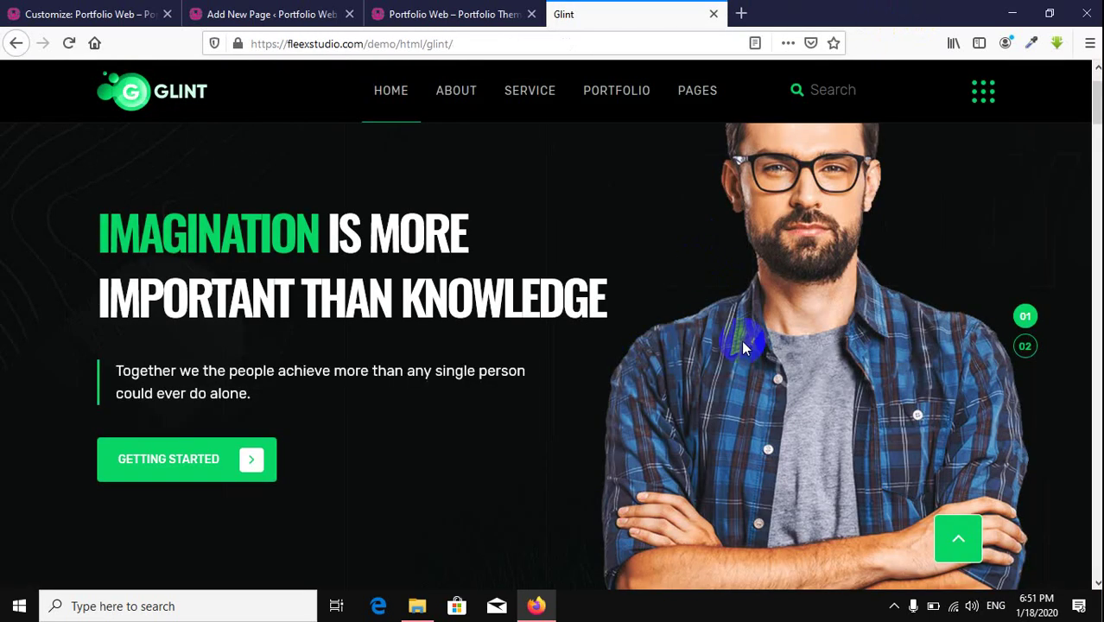
Step: Scroll through the Glint demo's sections, then go back to the live Portfolio Web front page
scroll(741, 343, up, 1)
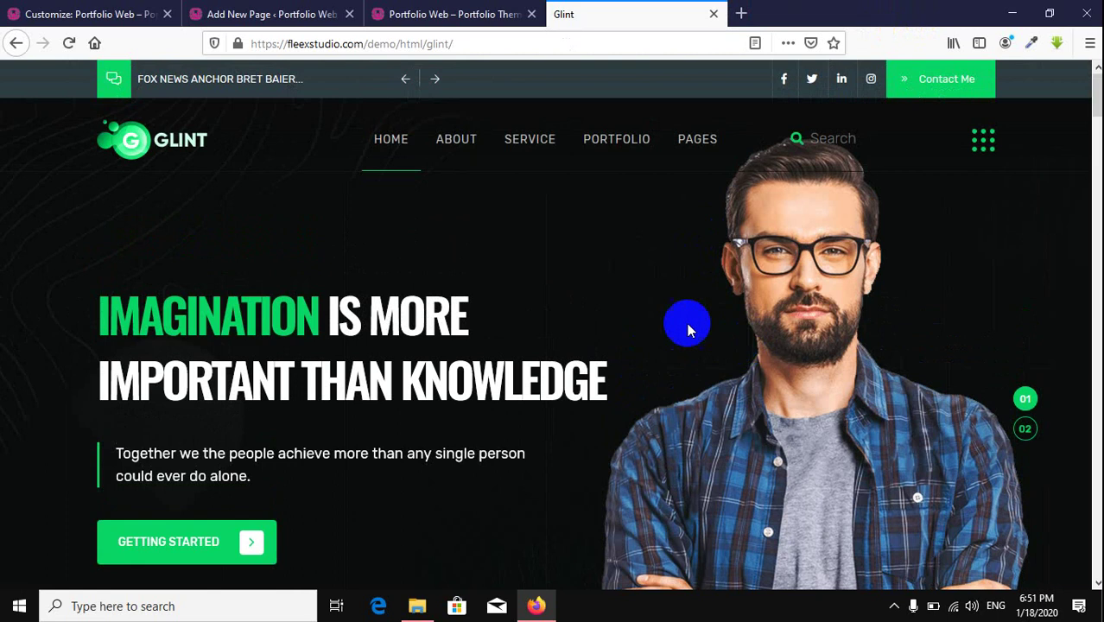
scroll(661, 315, down, 8)
scroll(665, 318, up, 1)
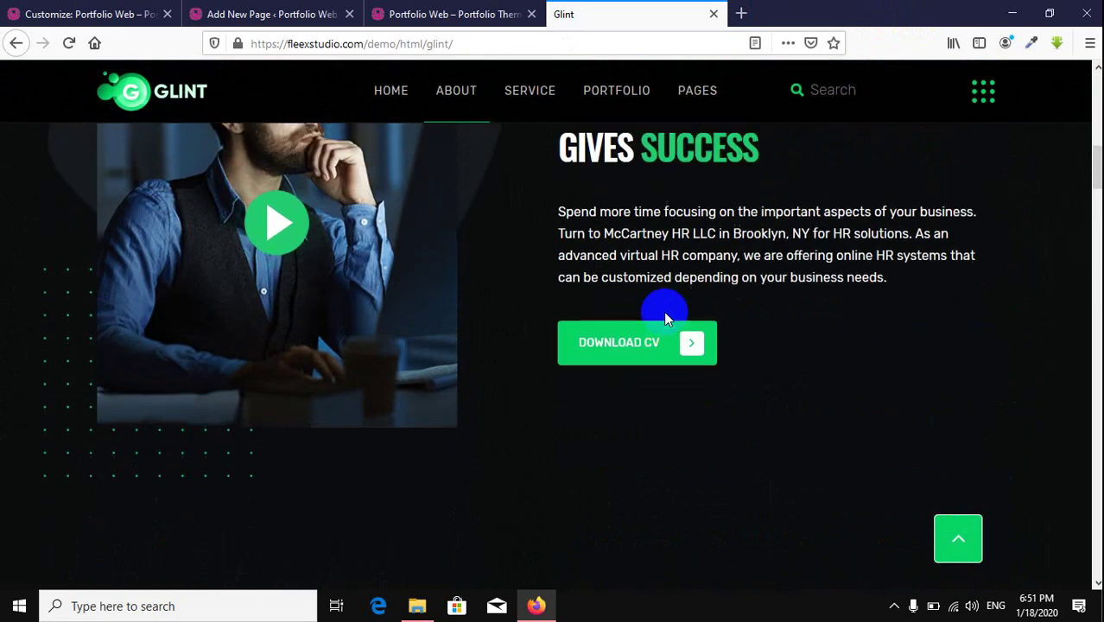
scroll(665, 318, down, 2)
scroll(665, 318, down, 3)
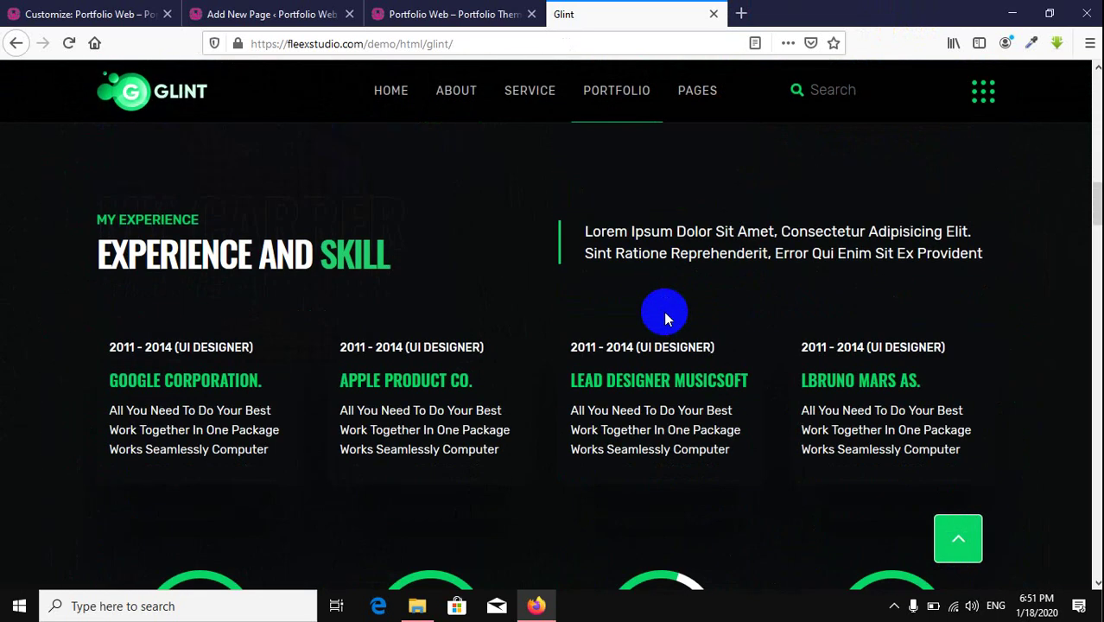
scroll(664, 318, down, 5)
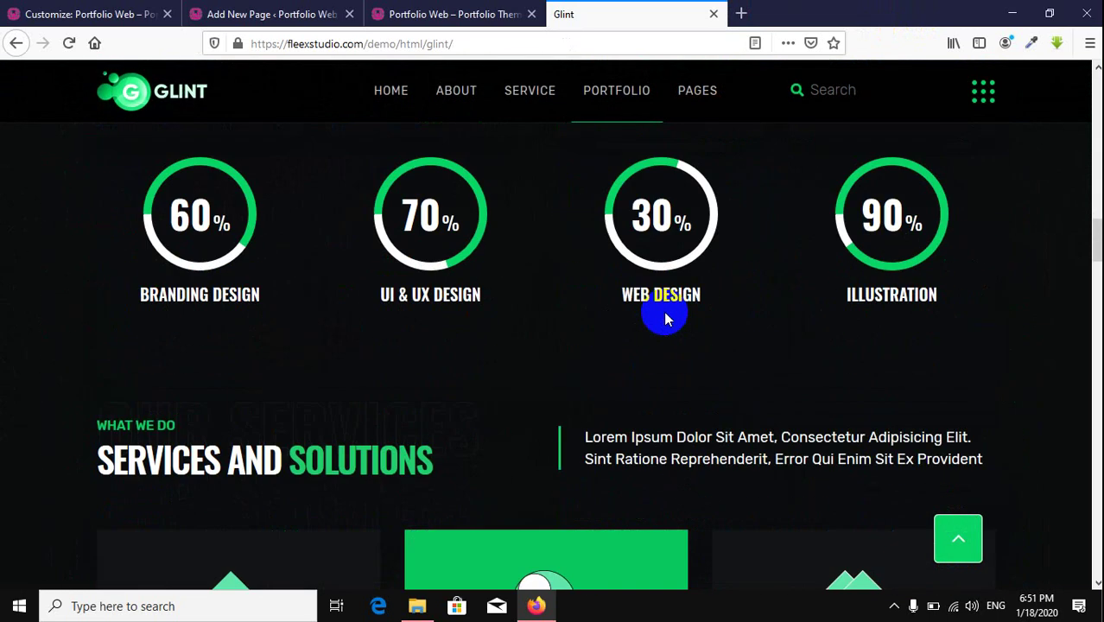
scroll(665, 317, down, 5)
scroll(665, 318, up, 15)
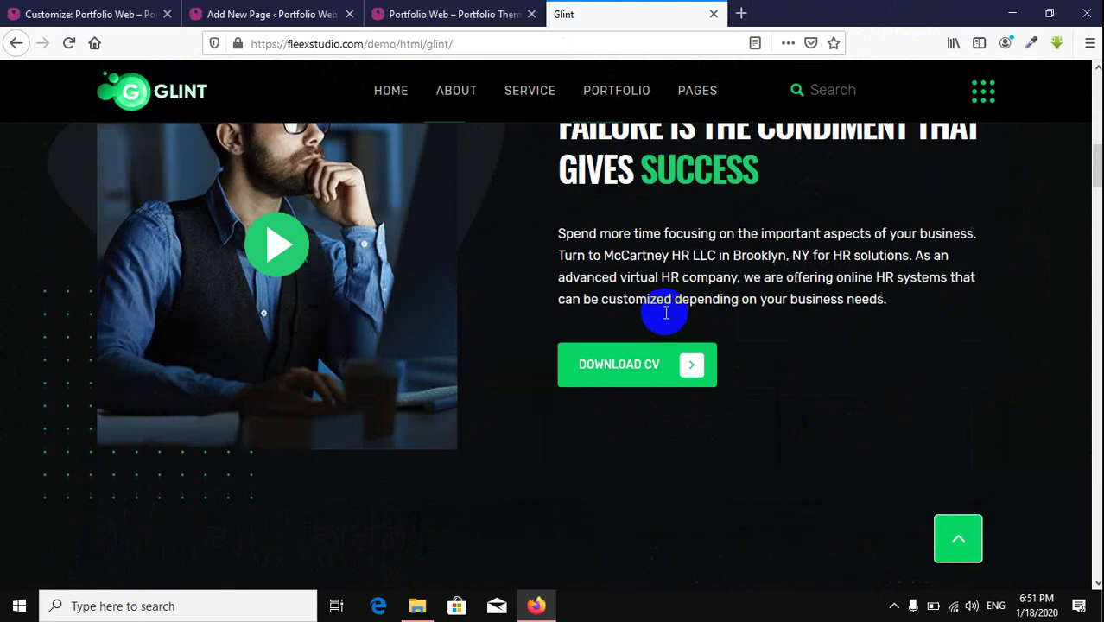
scroll(665, 318, up, 3)
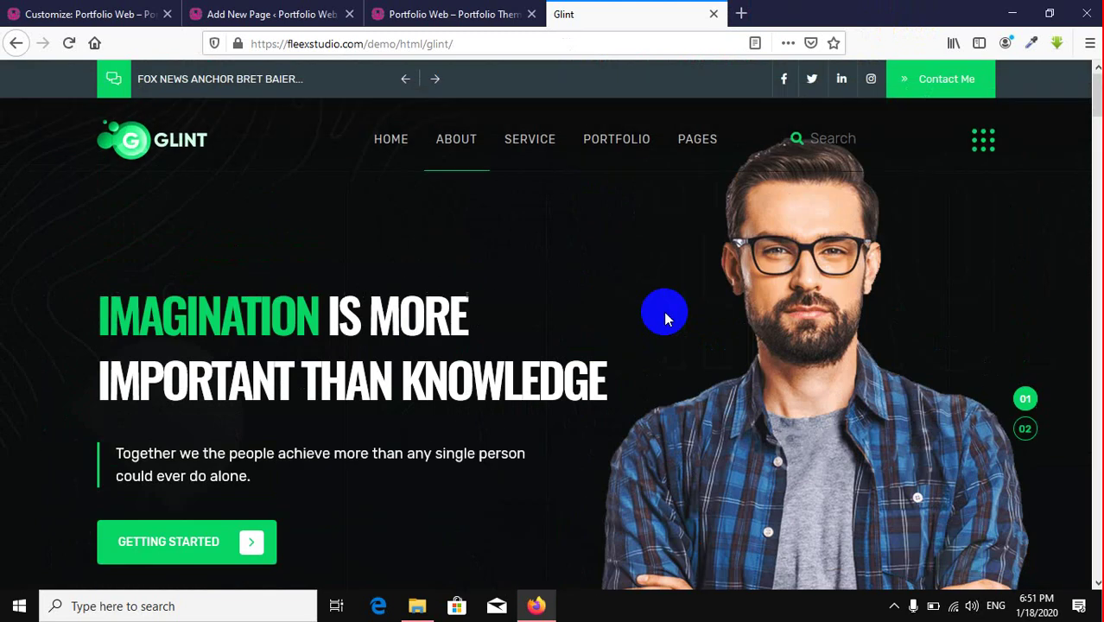
click(442, 15)
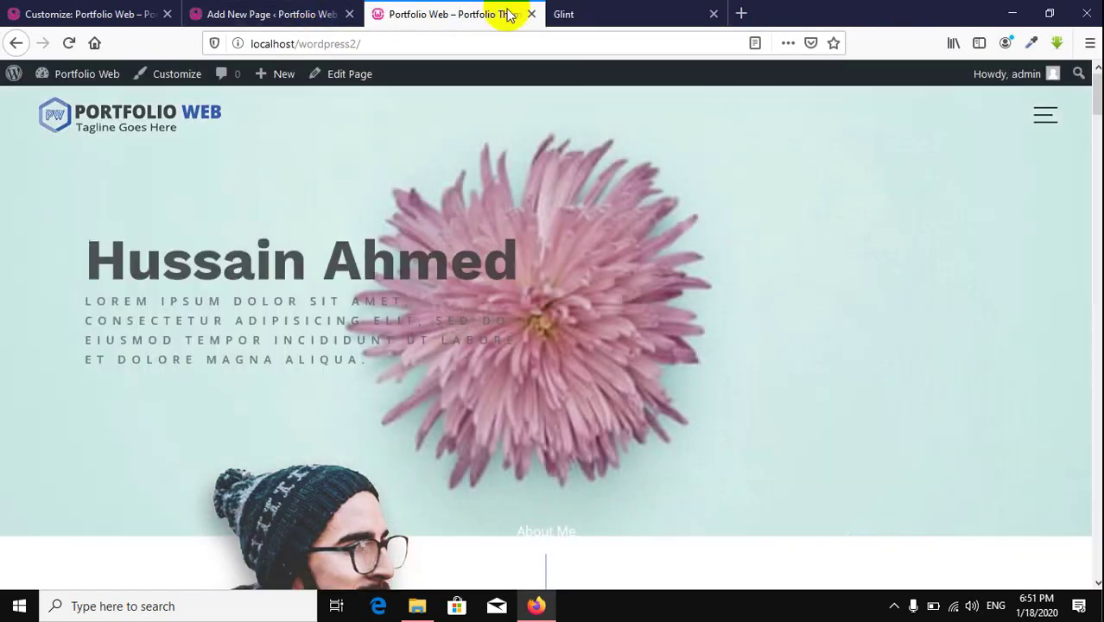
Step: Set brainstorming-2398556_1920 as the new page's featured image and publish the page
click(247, 16)
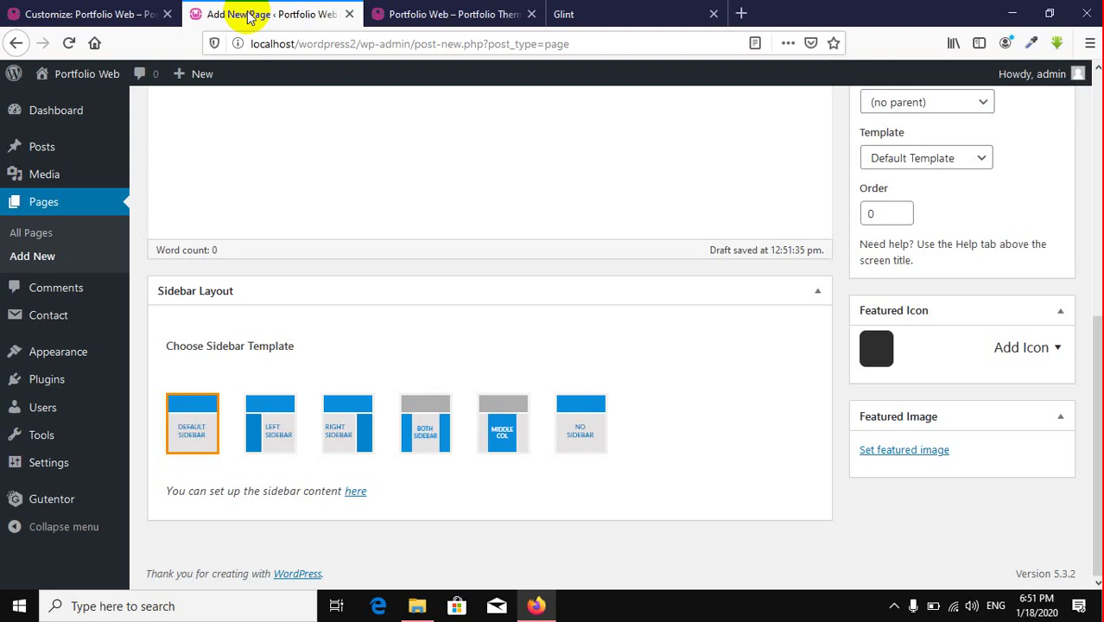
click(909, 452)
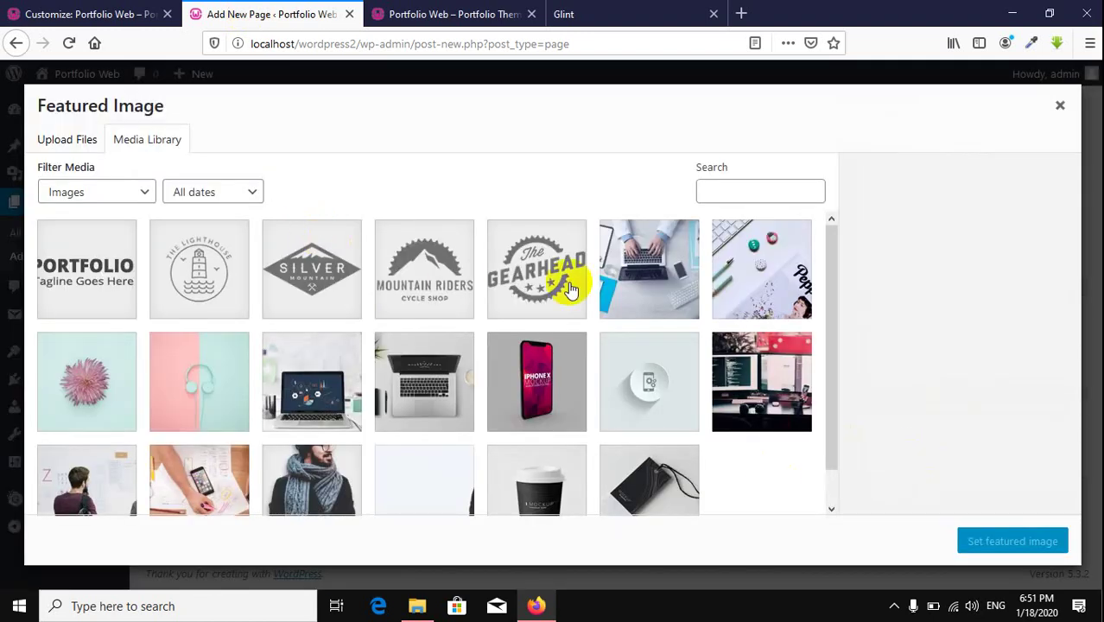
click(634, 275)
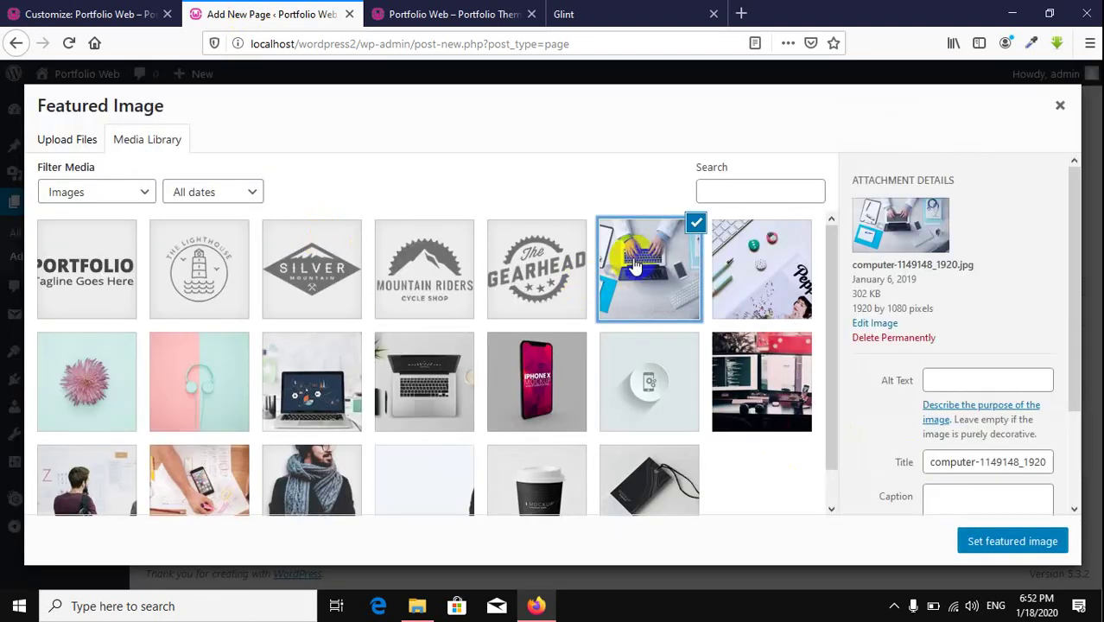
scroll(514, 359, down, 1)
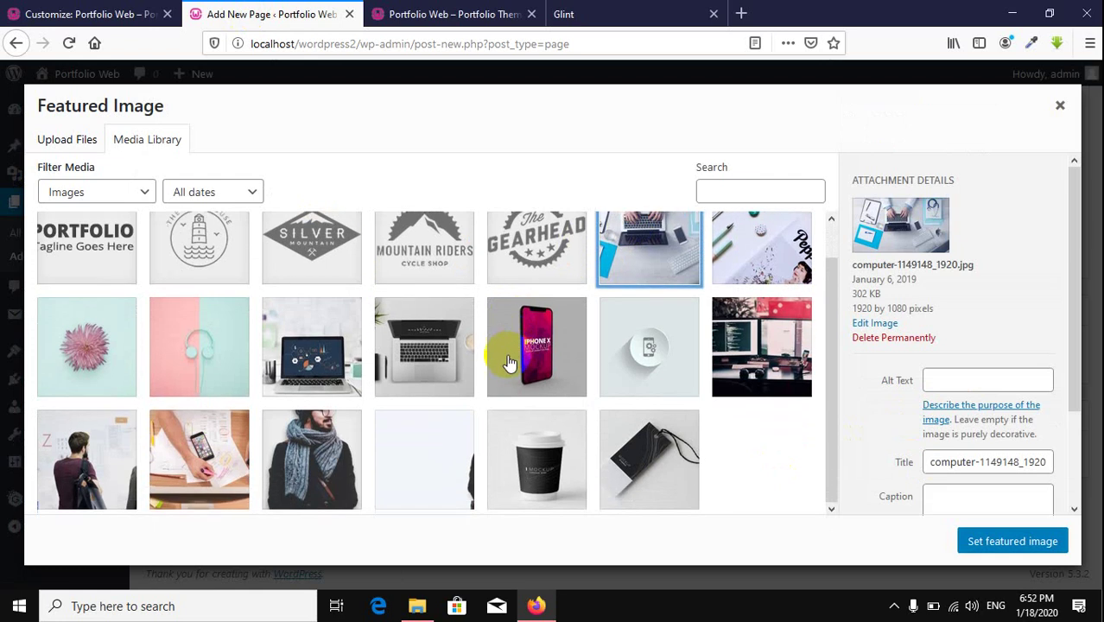
click(307, 473)
click(221, 467)
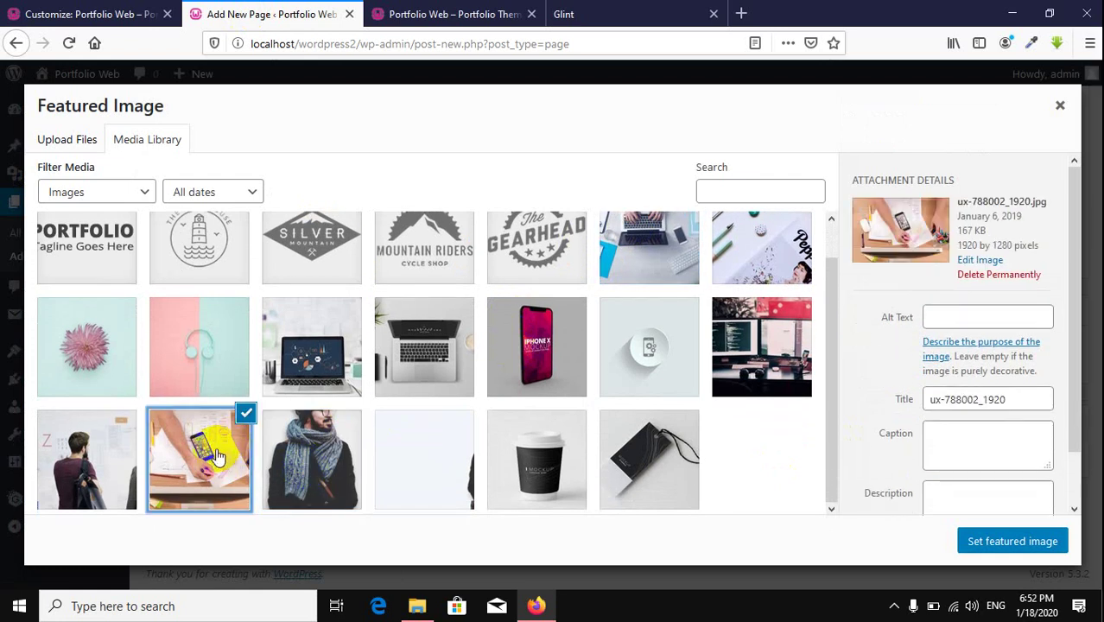
click(92, 455)
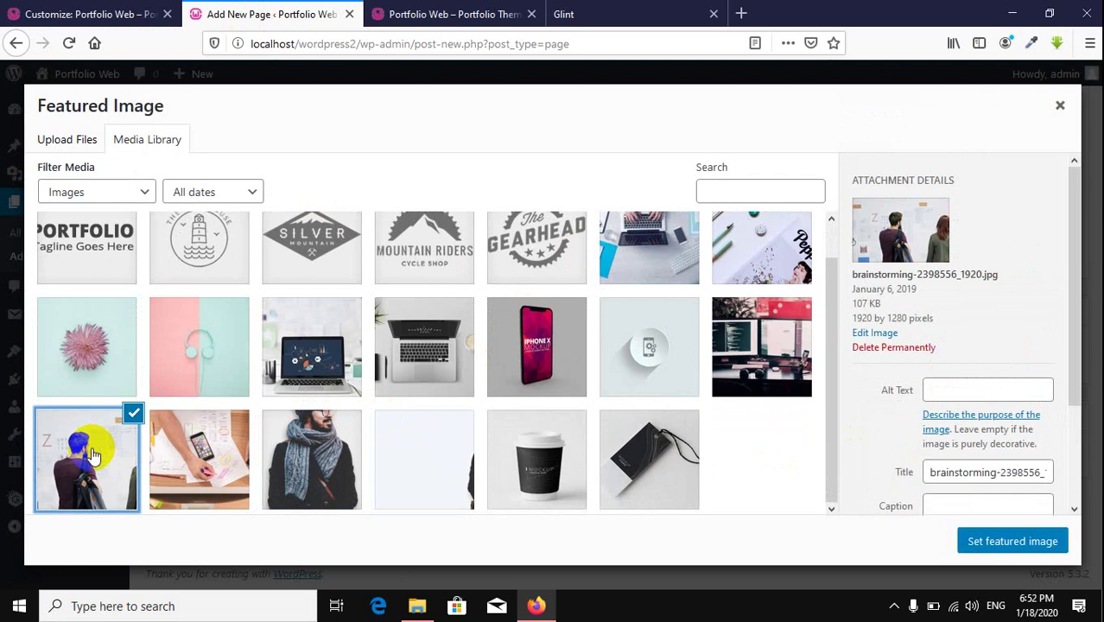
click(1002, 545)
scroll(783, 461, up, 5)
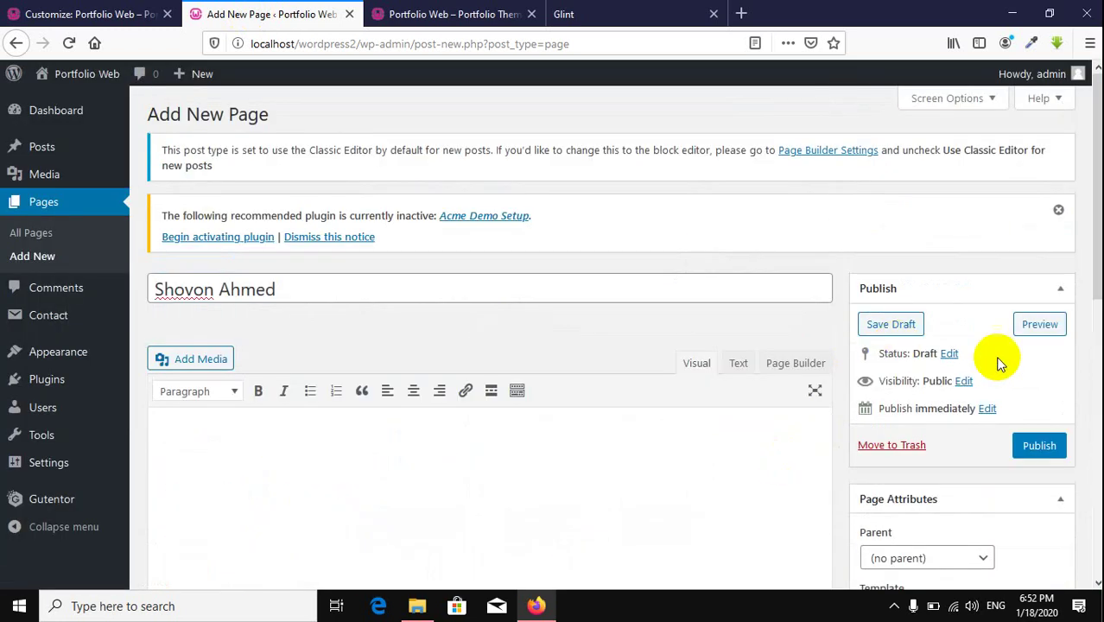
click(1055, 451)
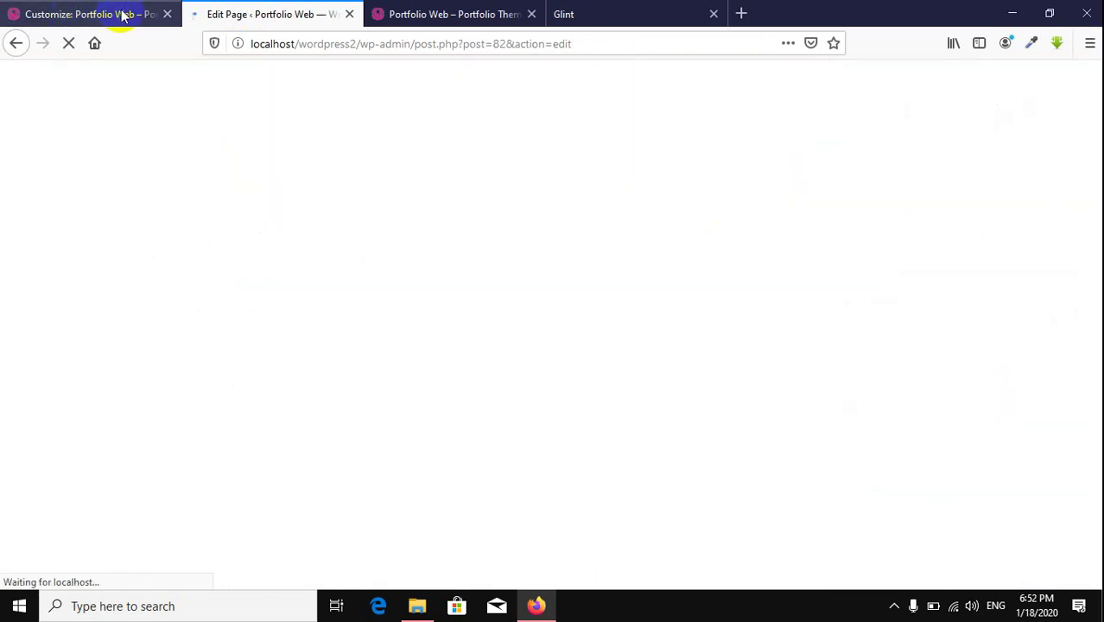
Step: In the customizer, look through the page choices for the first and second slides
click(124, 13)
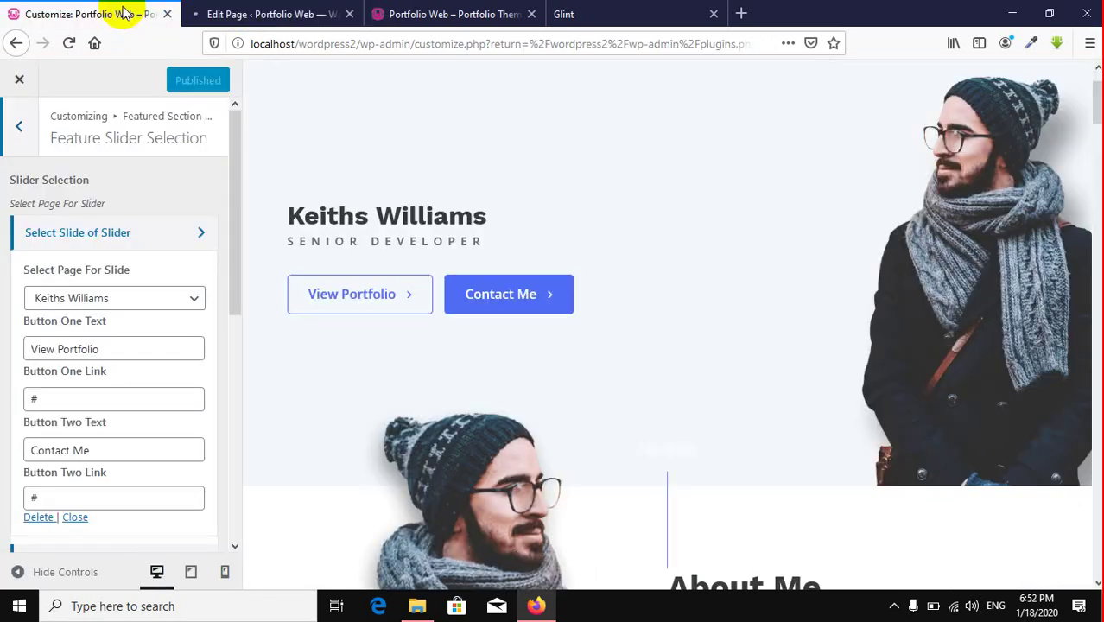
click(102, 298)
click(102, 298)
click(117, 230)
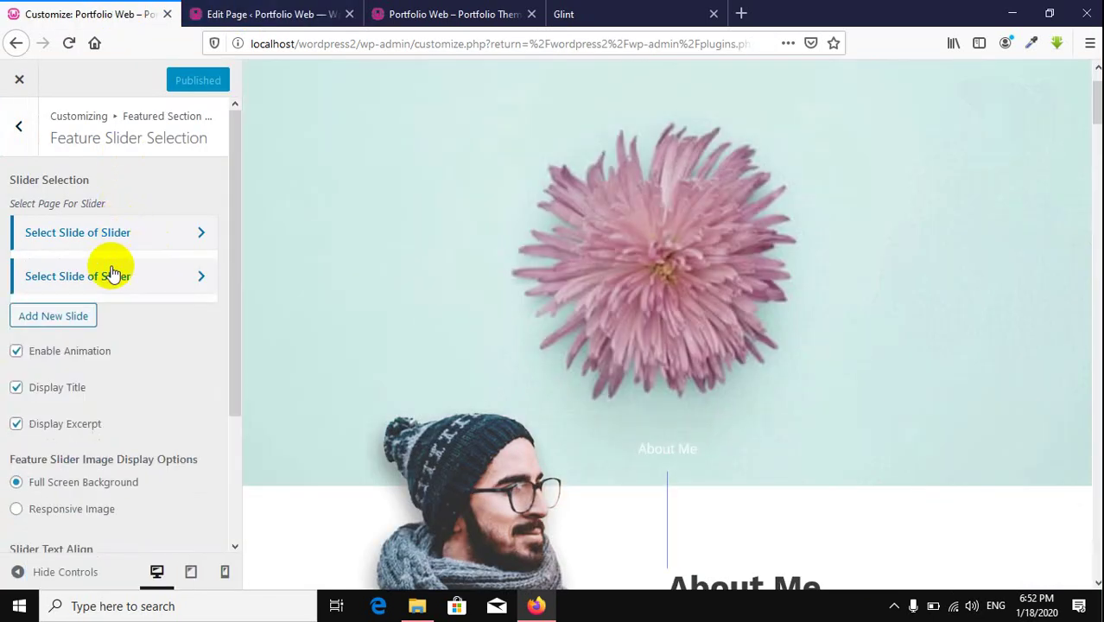
click(105, 278)
click(108, 341)
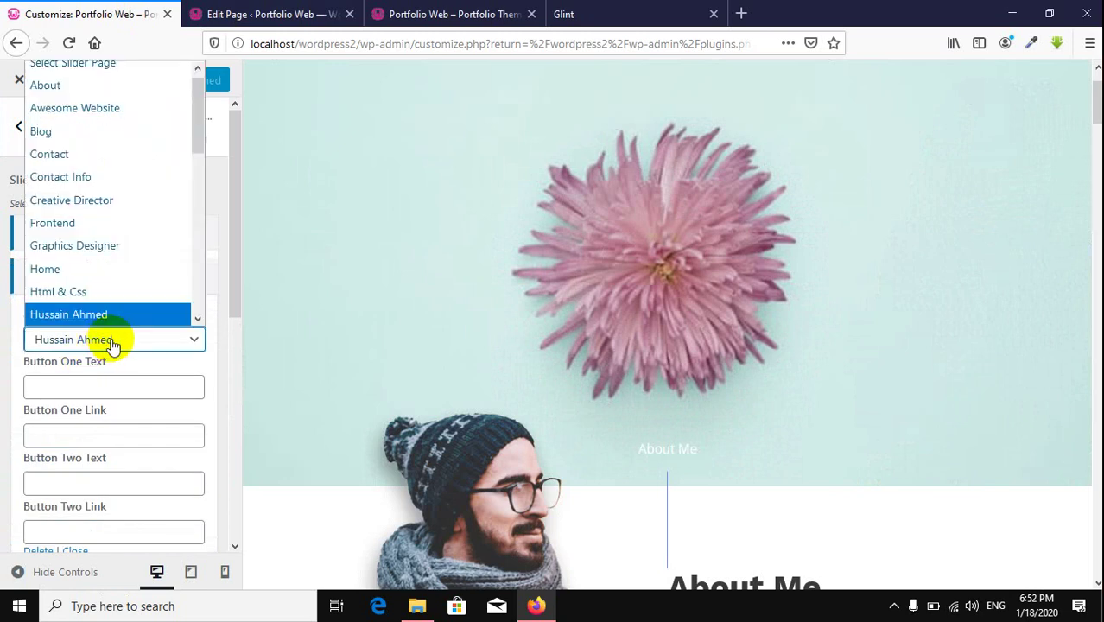
scroll(103, 202, down, 6)
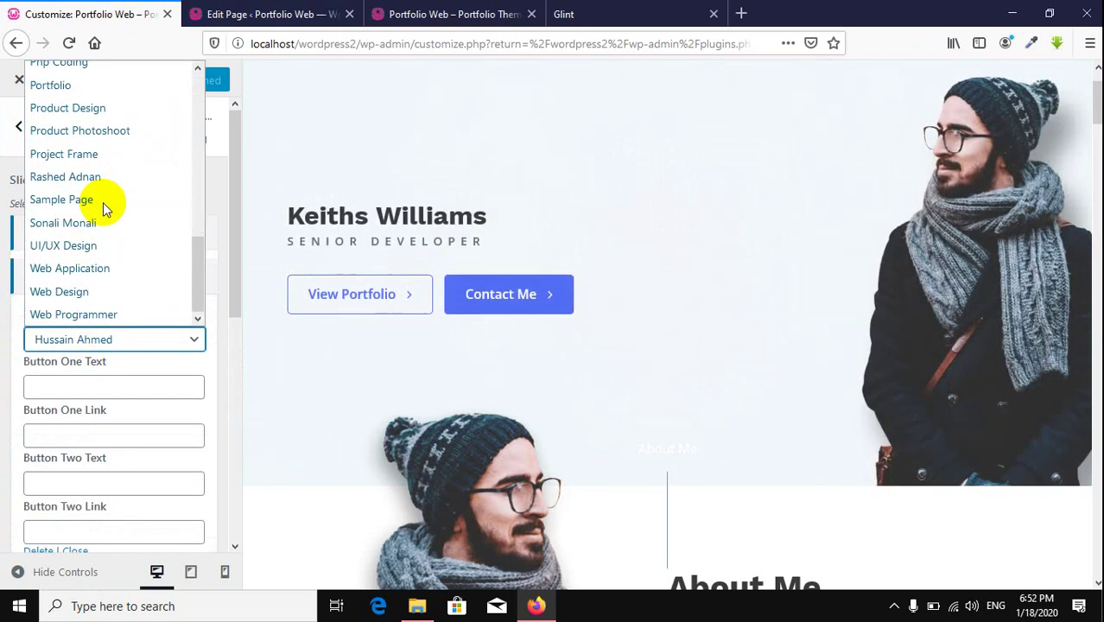
scroll(103, 202, up, 8)
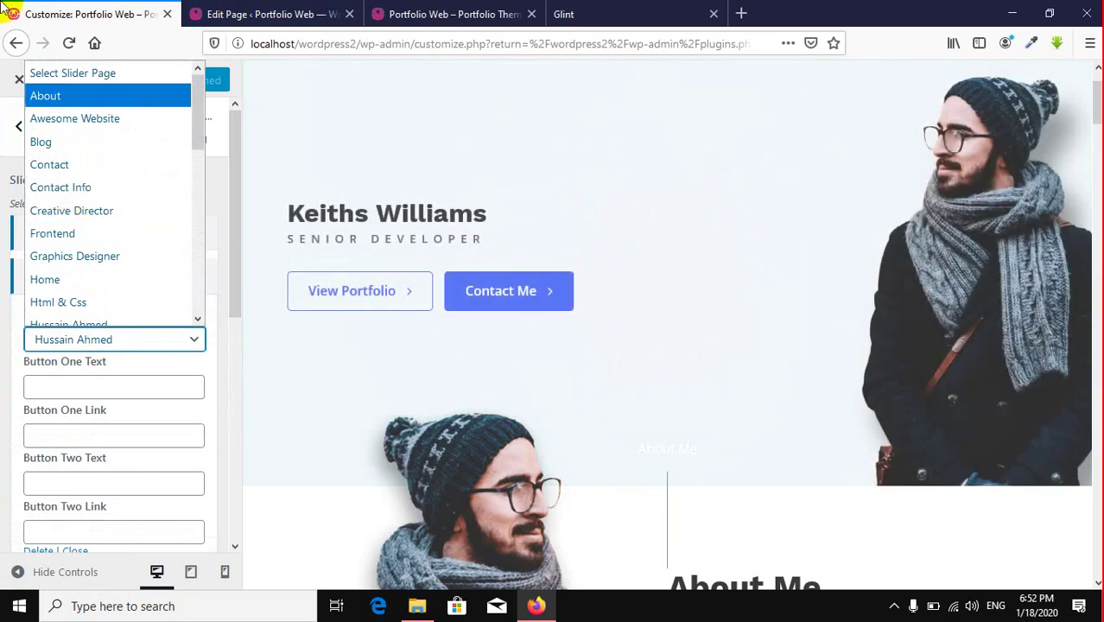
Step: Reload the customizer so the new page is listed, then open Featured Section Options
click(66, 44)
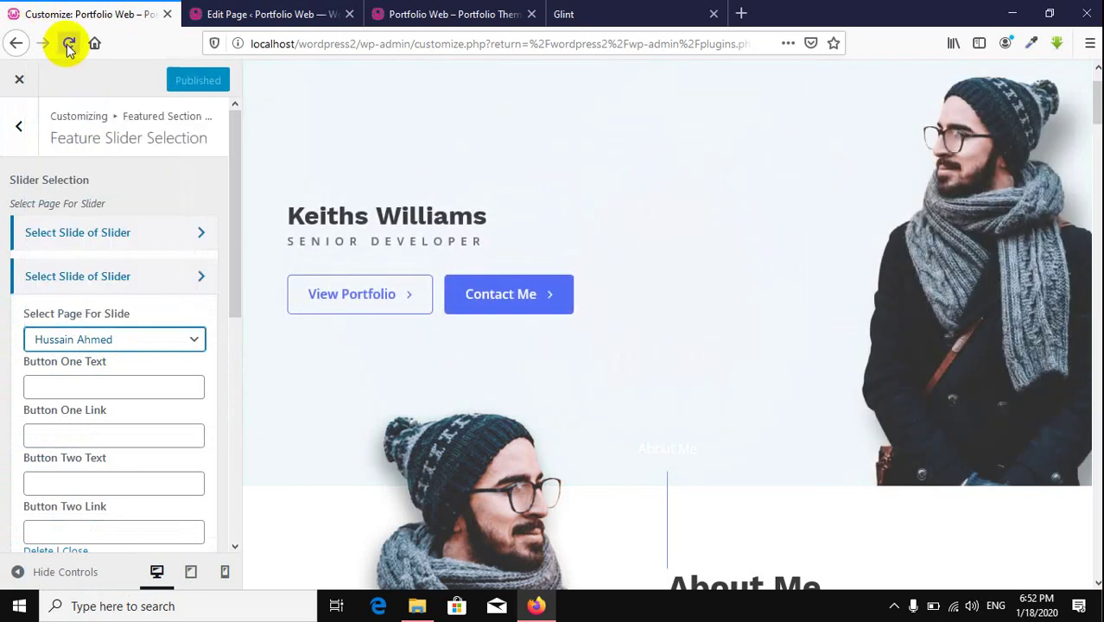
click(69, 45)
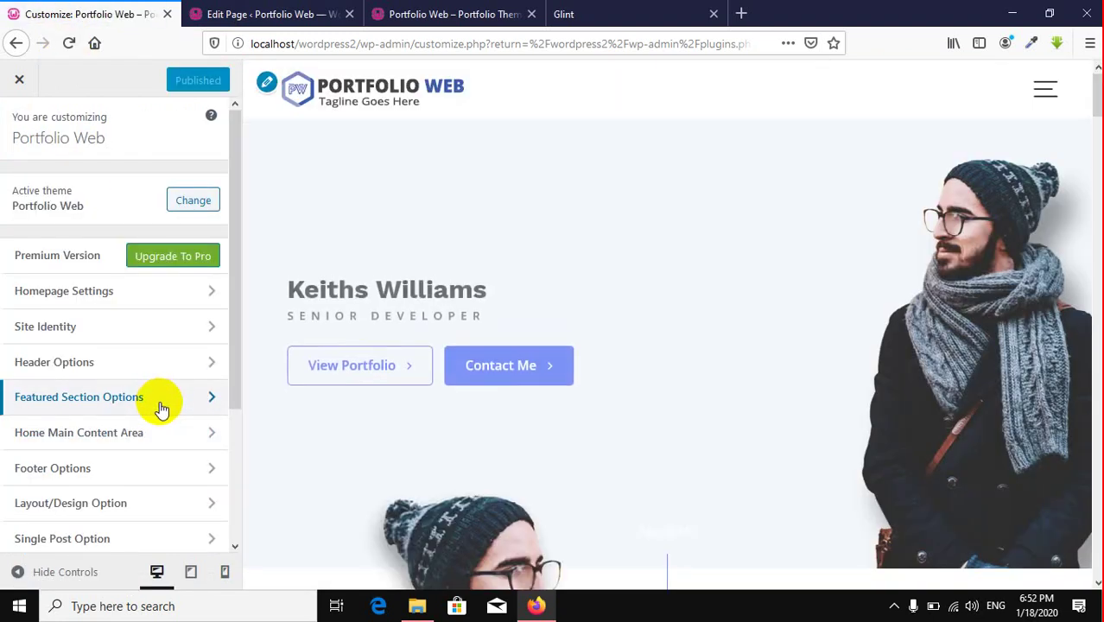
click(160, 401)
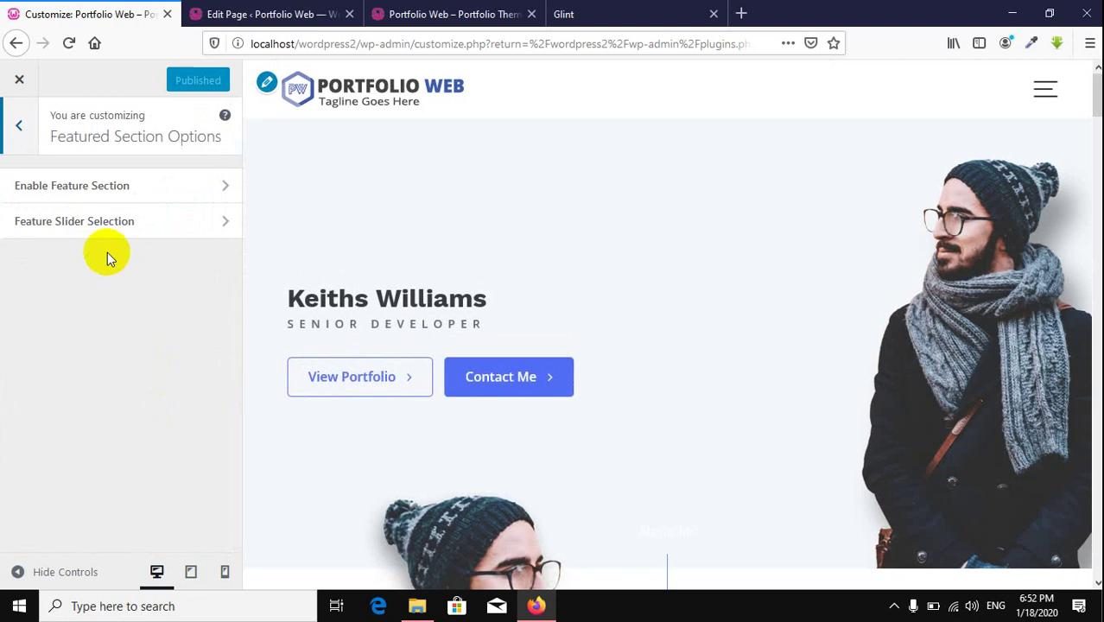
Step: Assign the newly published page to the second slide and advance the preview to it
click(108, 222)
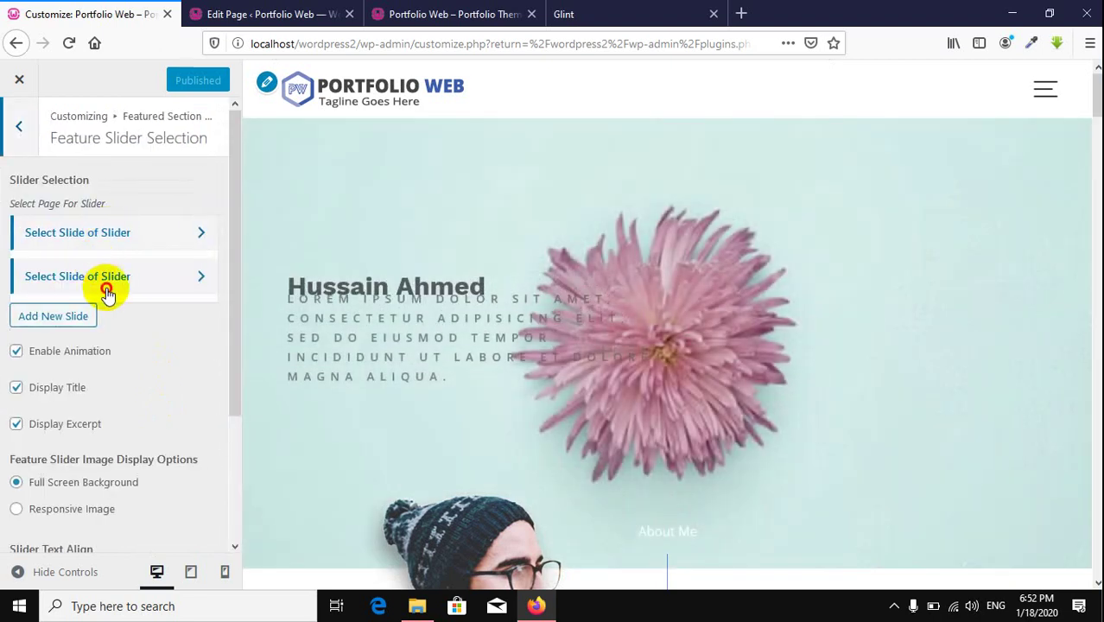
click(100, 276)
click(95, 263)
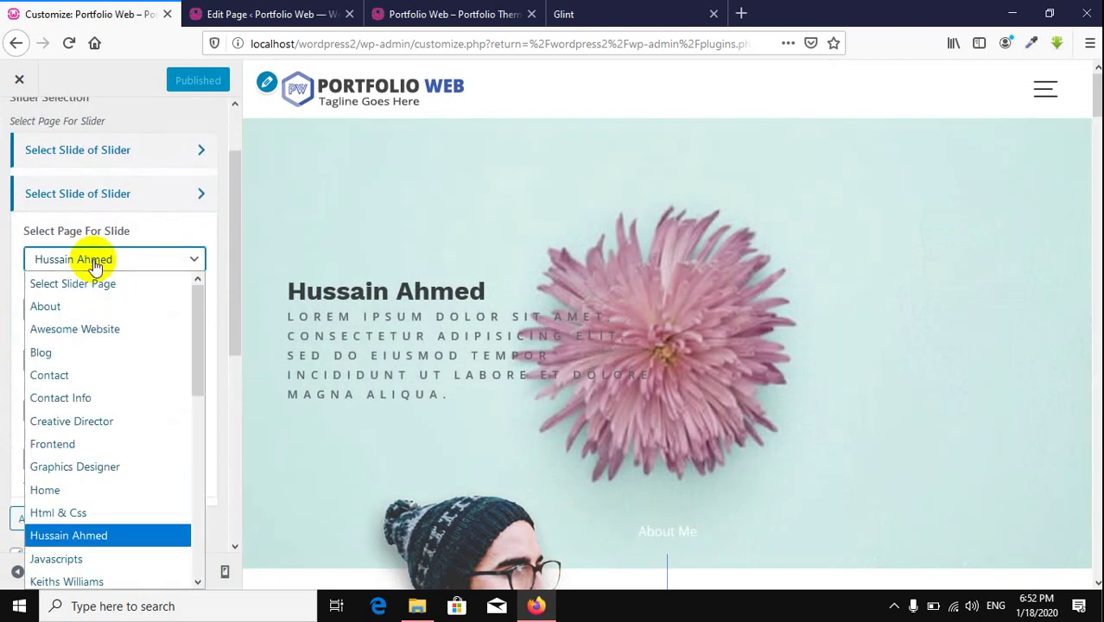
scroll(86, 378, down, 4)
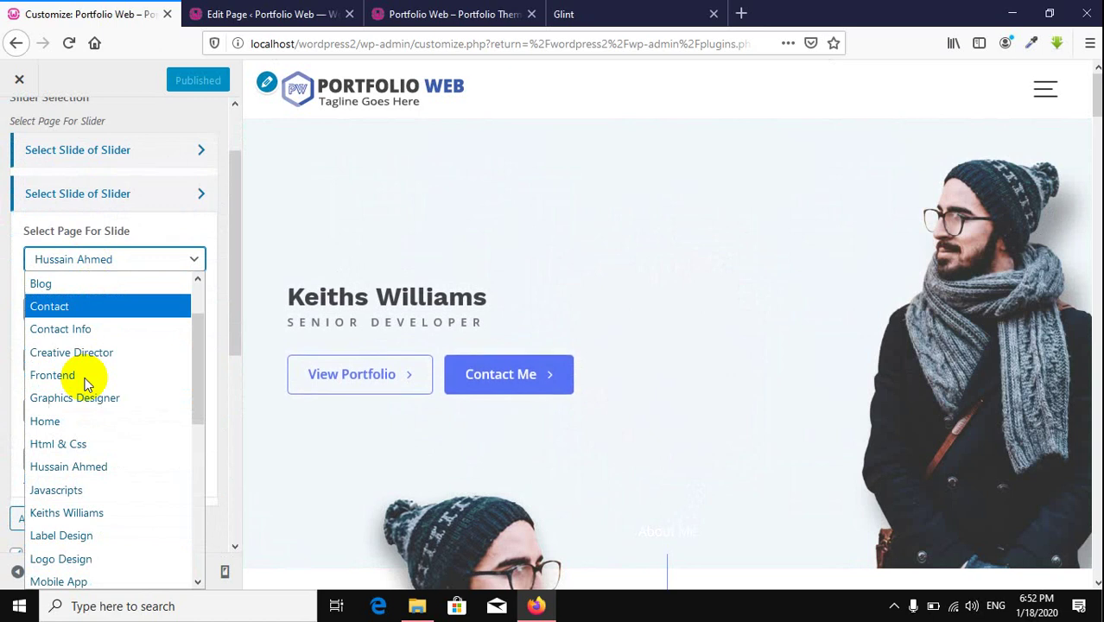
scroll(85, 382, down, 3)
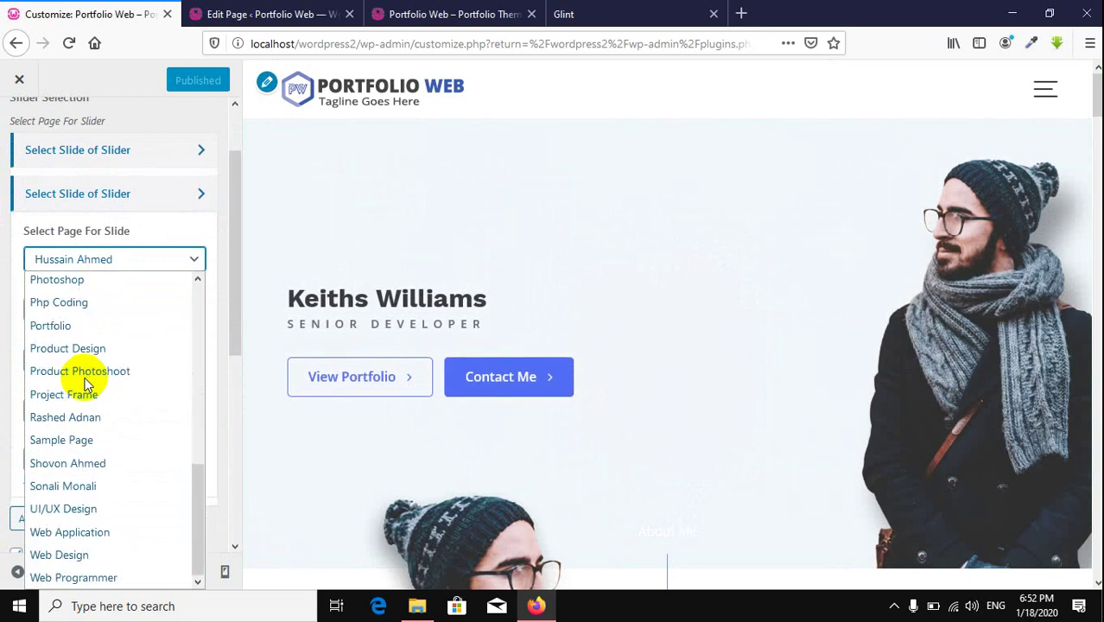
scroll(85, 382, up, 1)
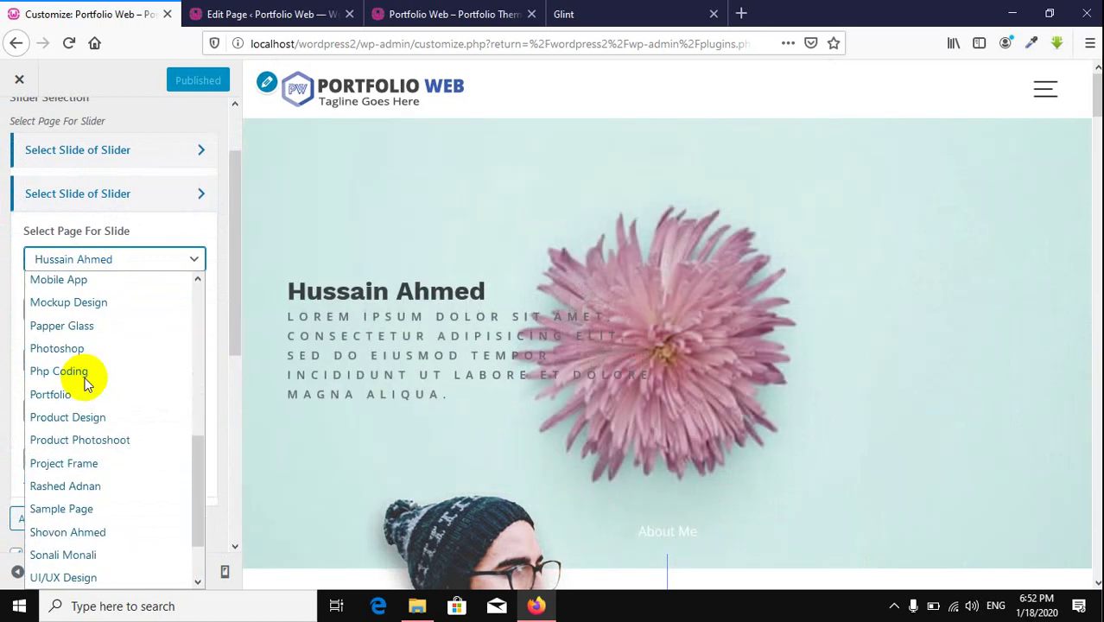
key(s)
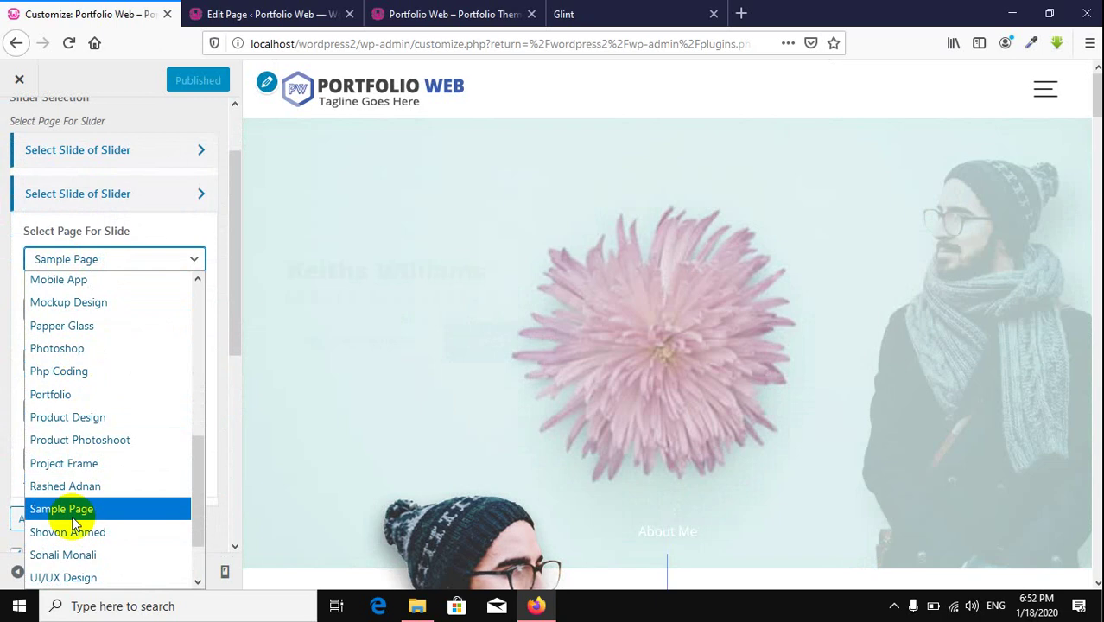
click(82, 532)
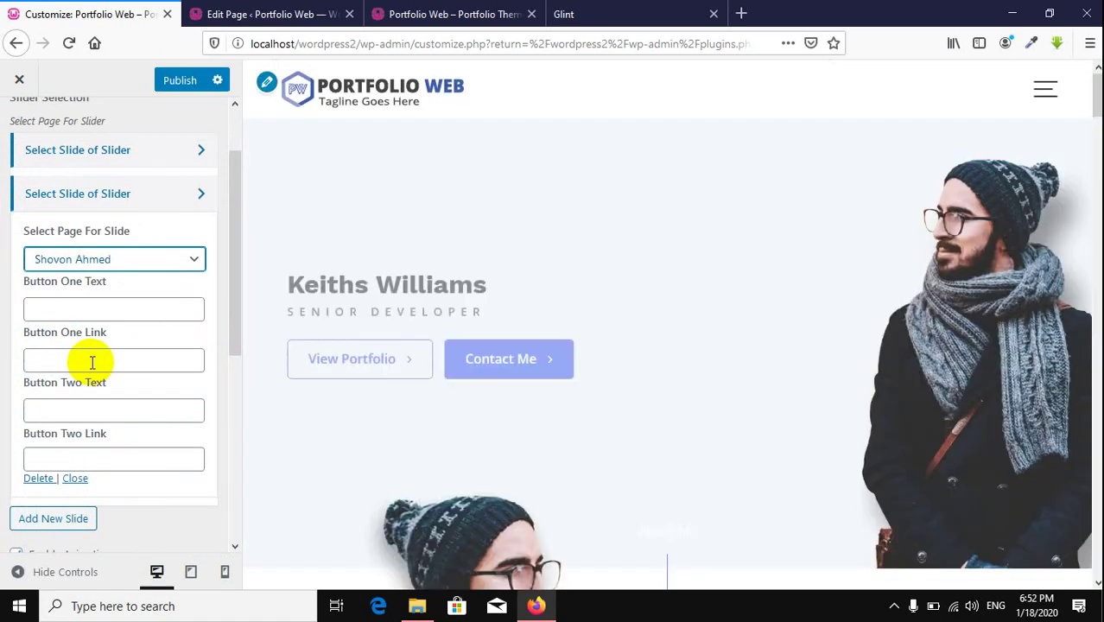
click(1059, 303)
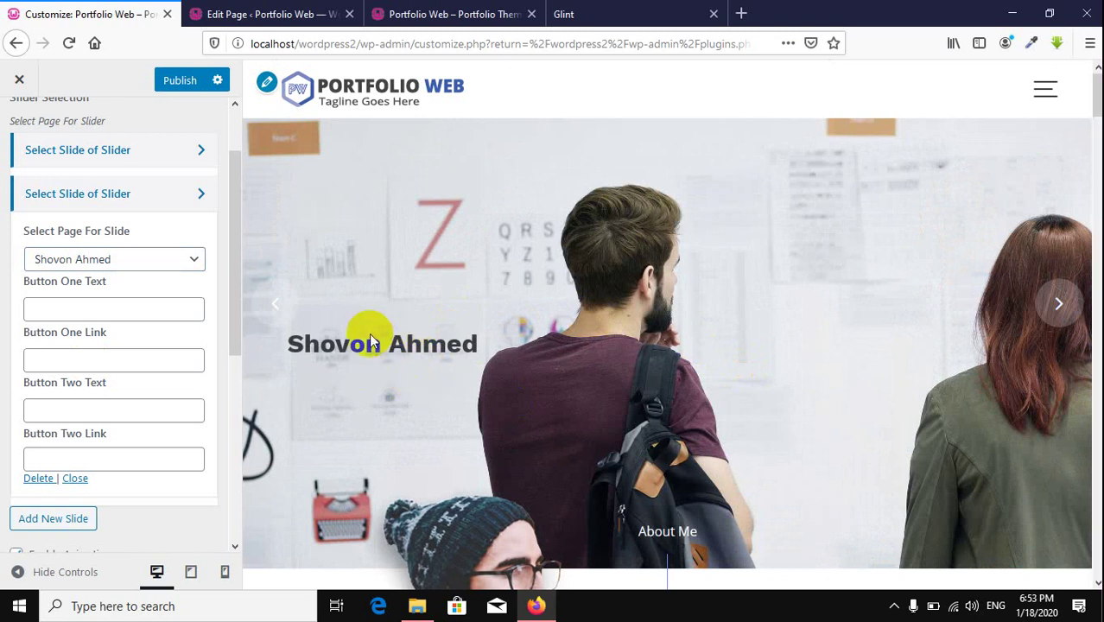
click(83, 308)
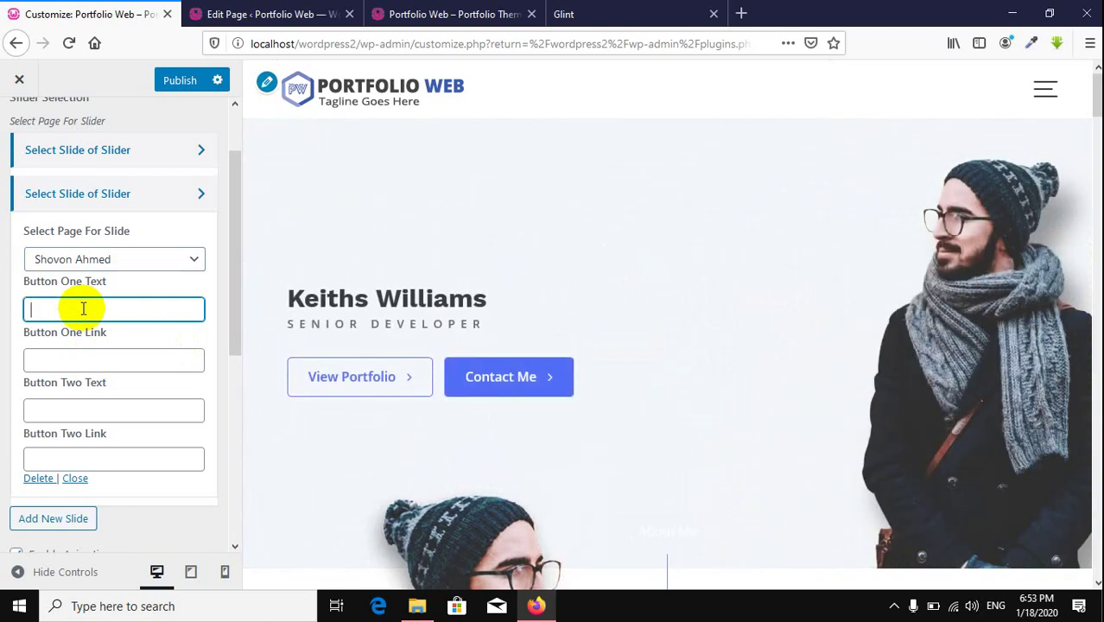
Step: Label the slide's buttons 'About Me' and 'Contact Me', both linked to #, and publish
text(About Me)
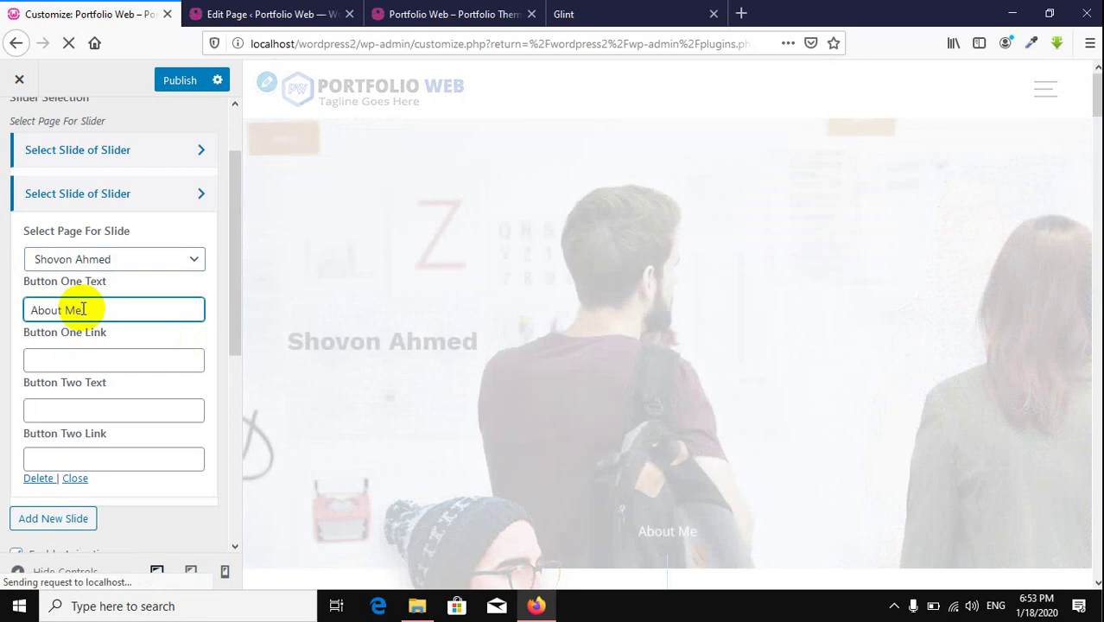
key(Tab)
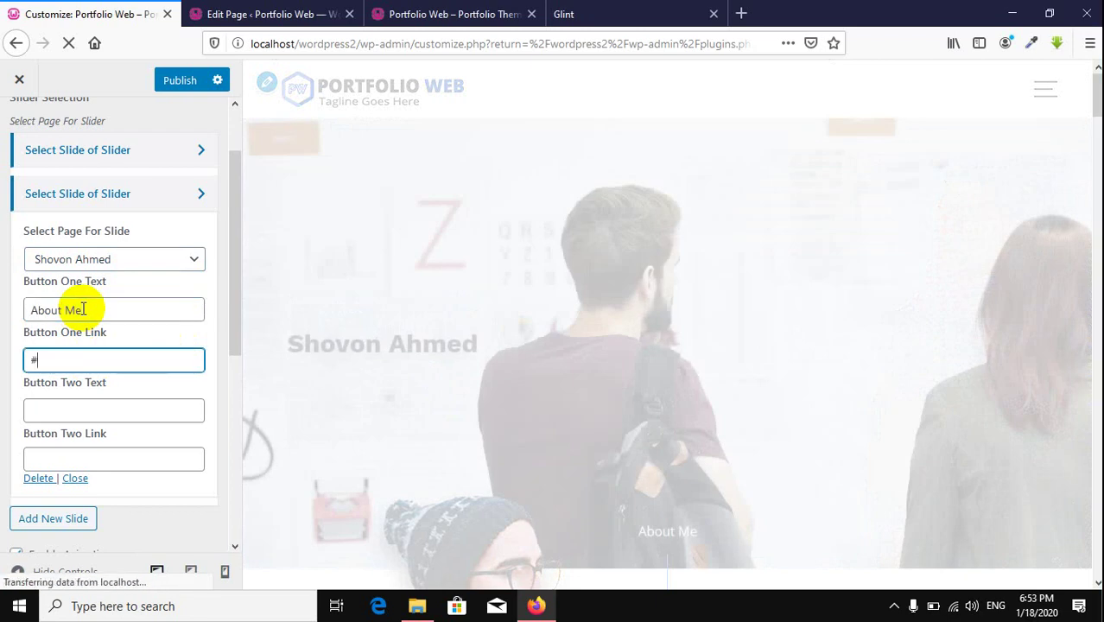
key(Tab)
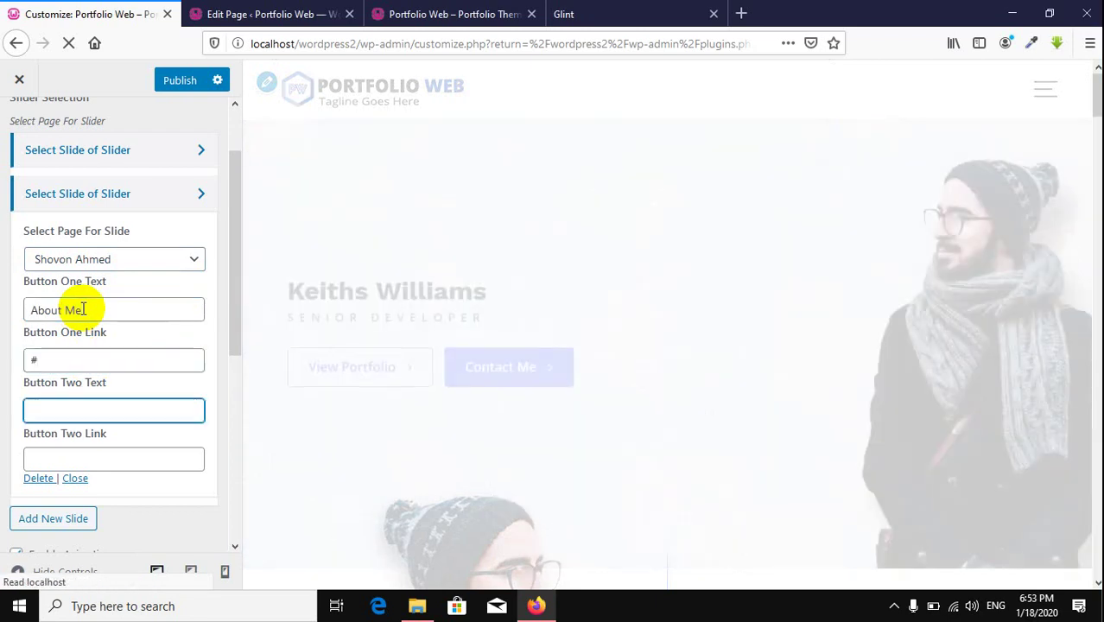
text(Contant)
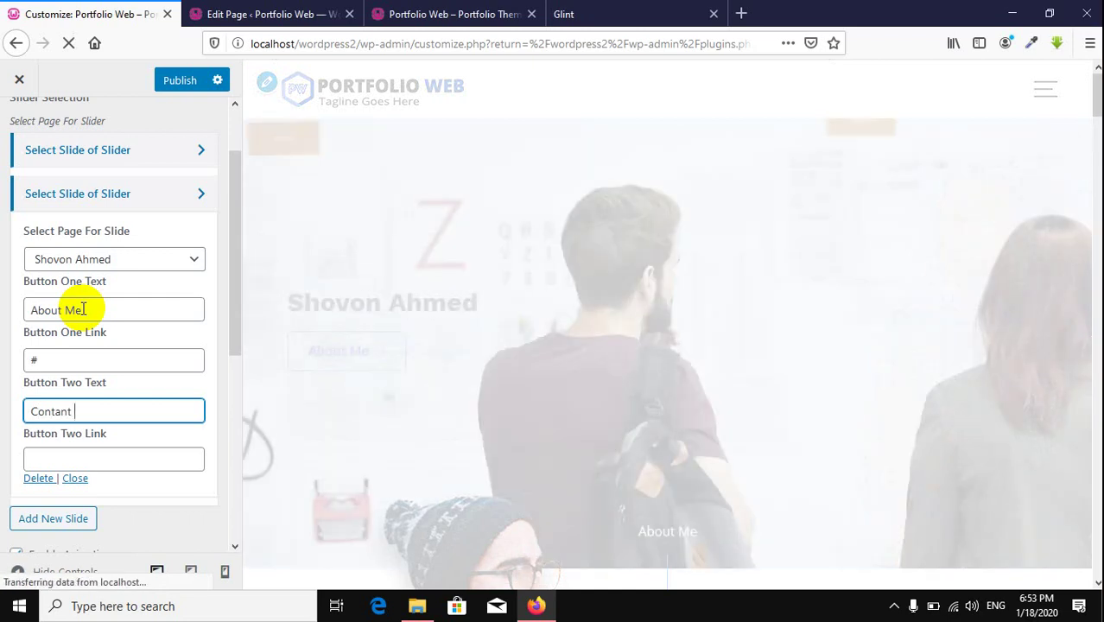
key(BackSpace)
key(BackSpace)
key(BackSpace)
text(ct)
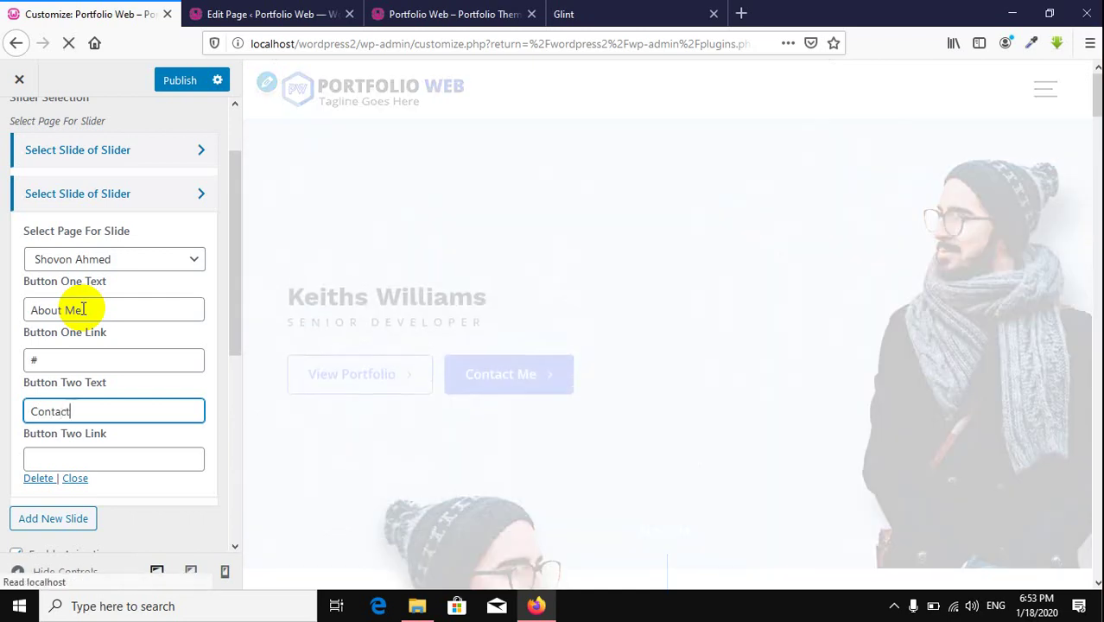
text( Me)
key(Tab)
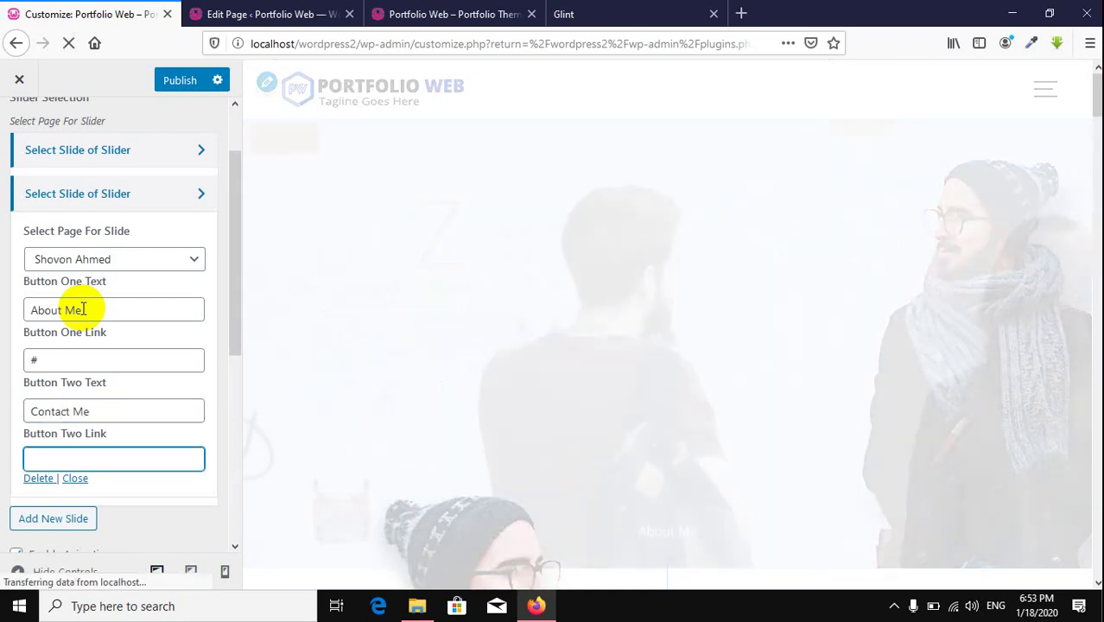
text(#)
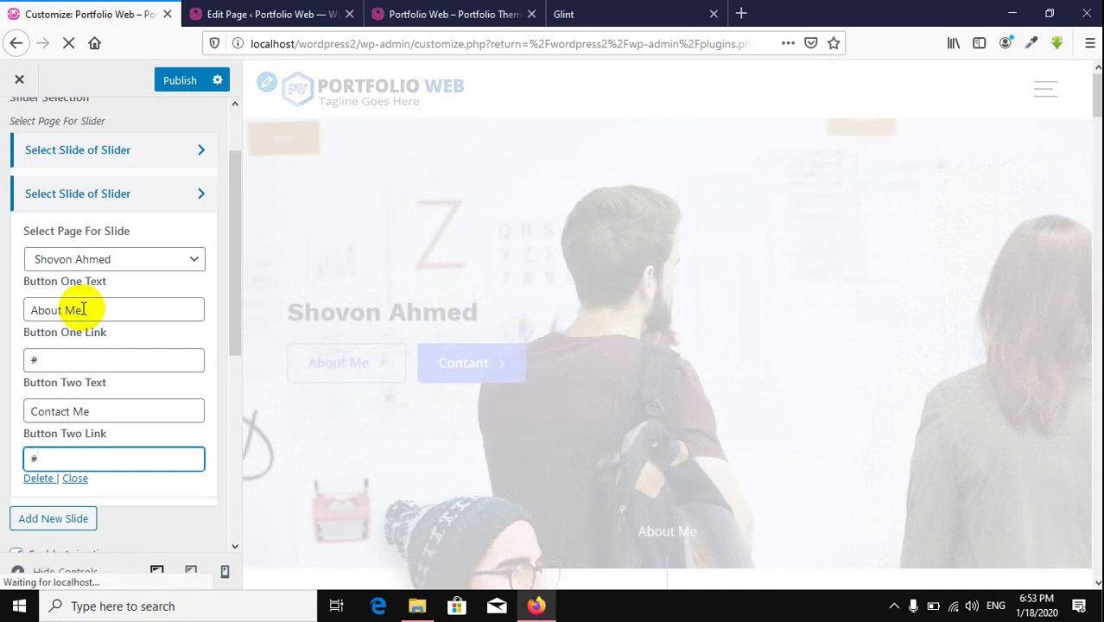
click(186, 86)
click(1069, 307)
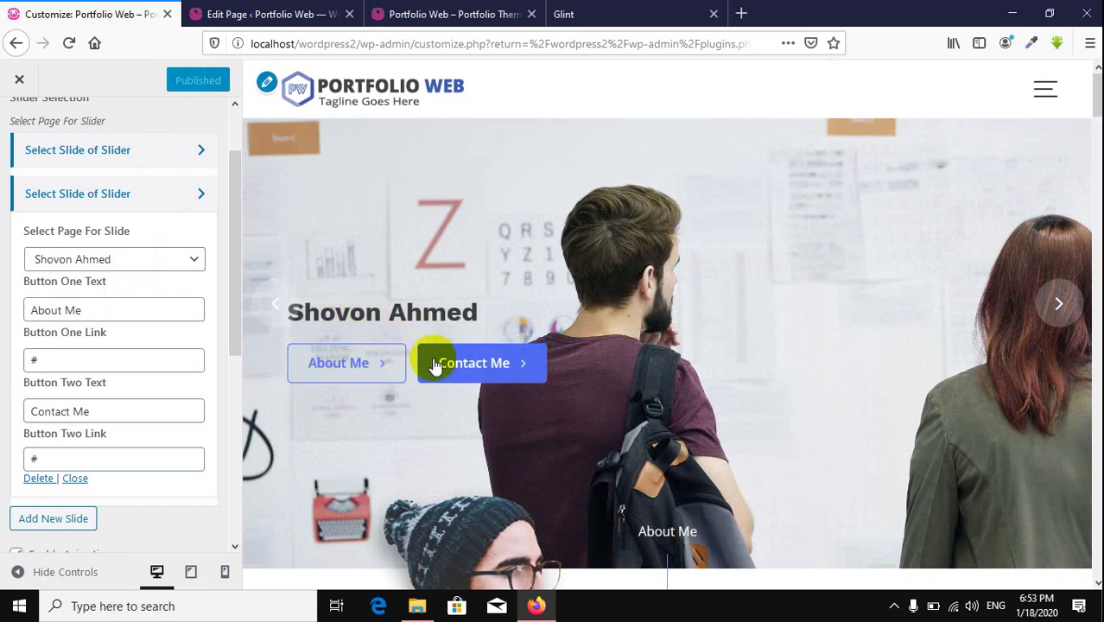
Step: Enter the excerpt 'Graphics Designer' for the slide's page and update the page
click(216, 15)
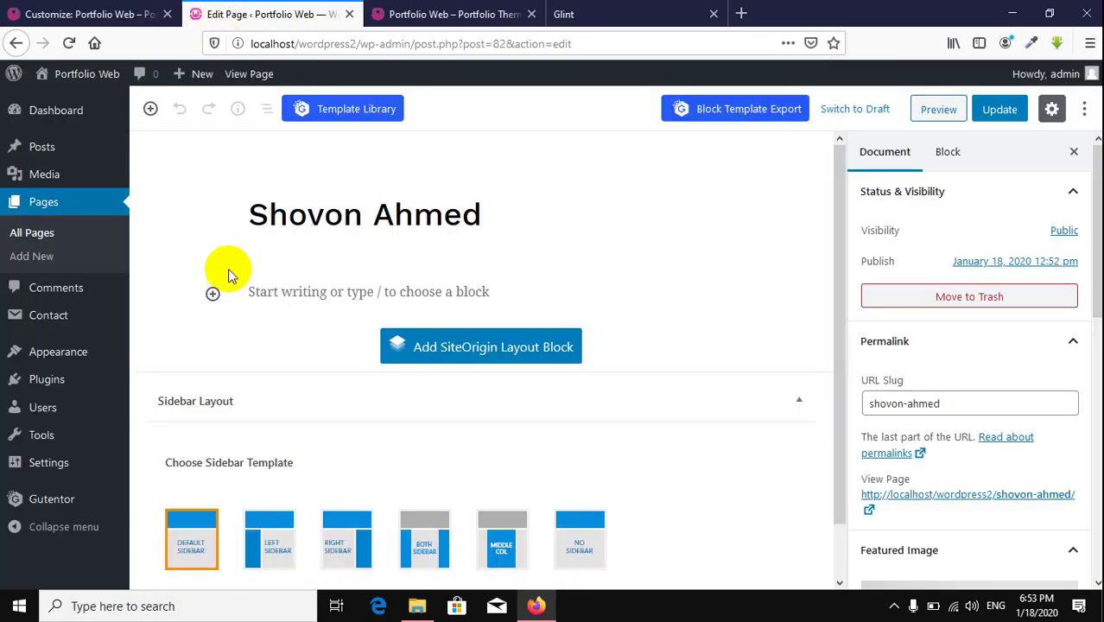
scroll(627, 385, down, 1)
scroll(627, 384, up, 1)
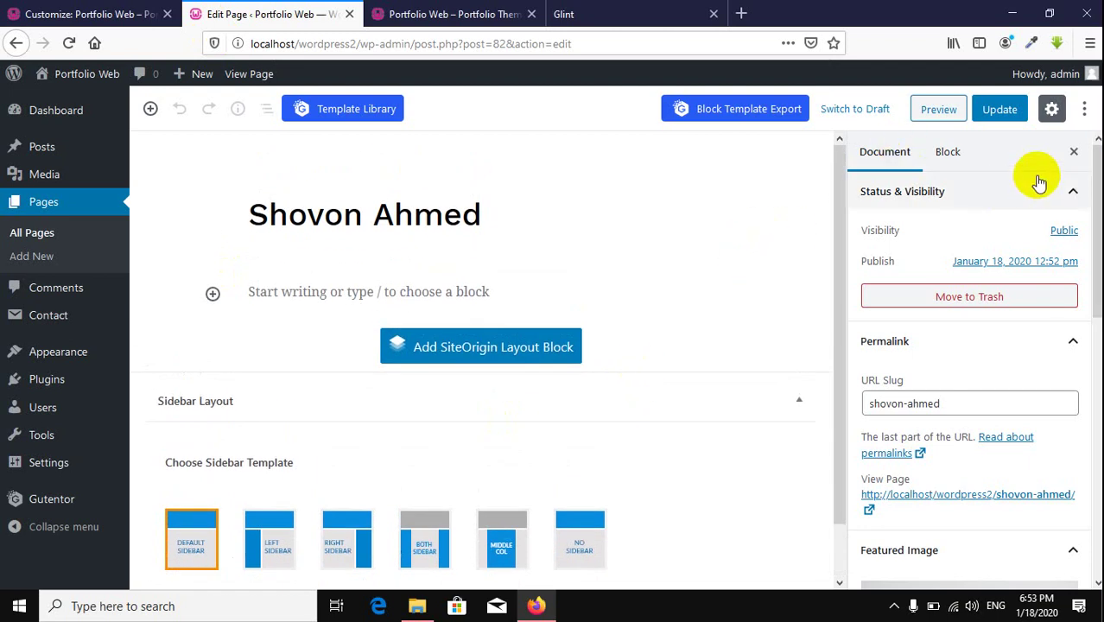
scroll(611, 405, down, 1)
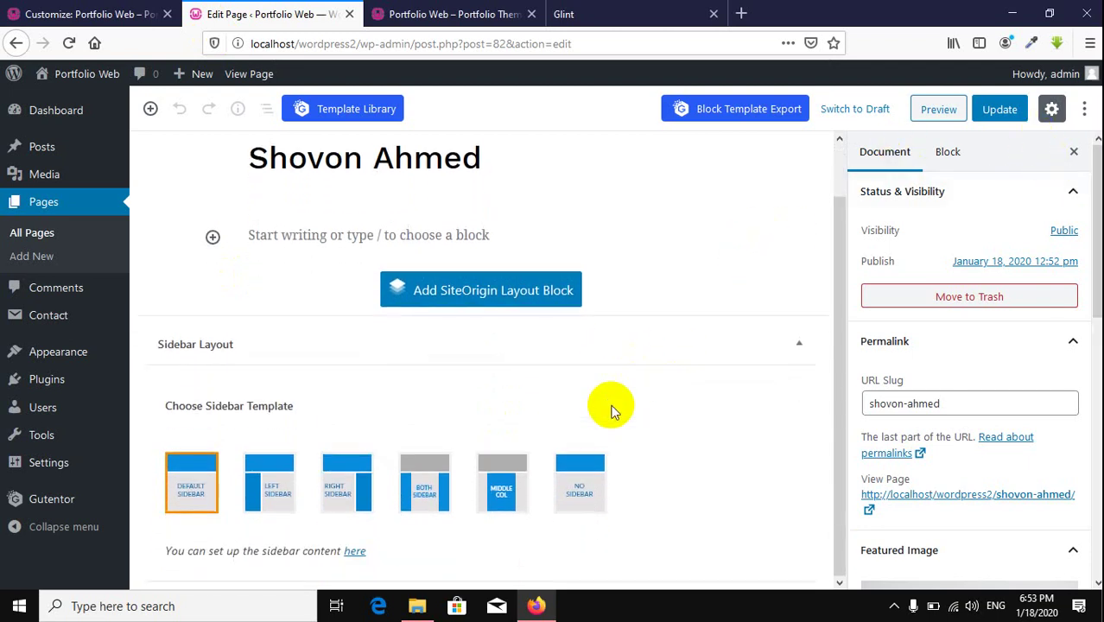
scroll(611, 411, up, 1)
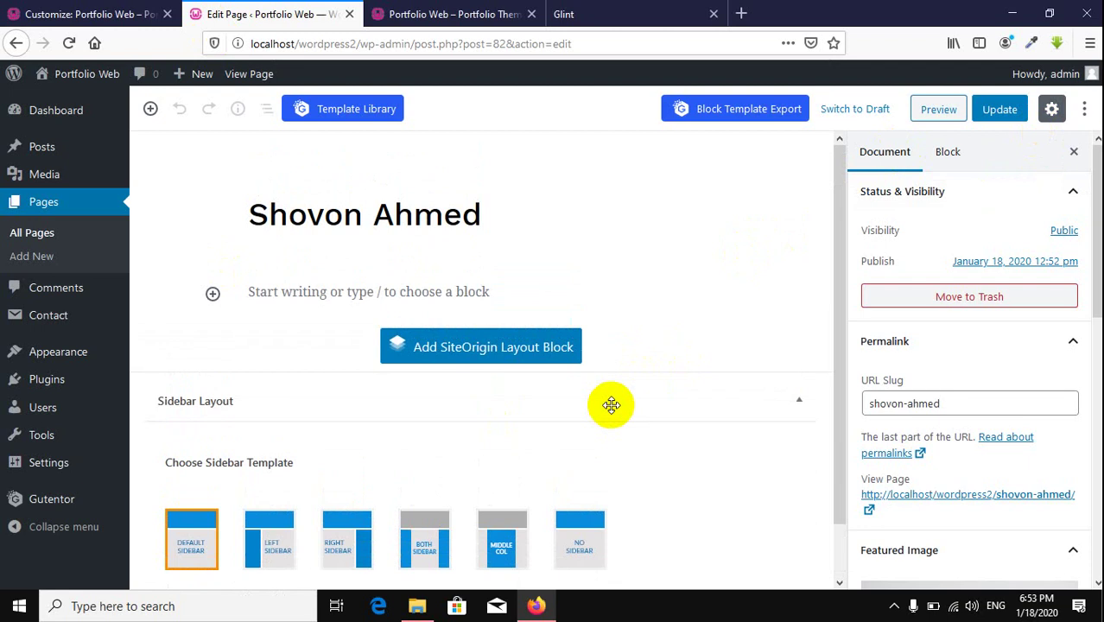
scroll(1011, 430, down, 10)
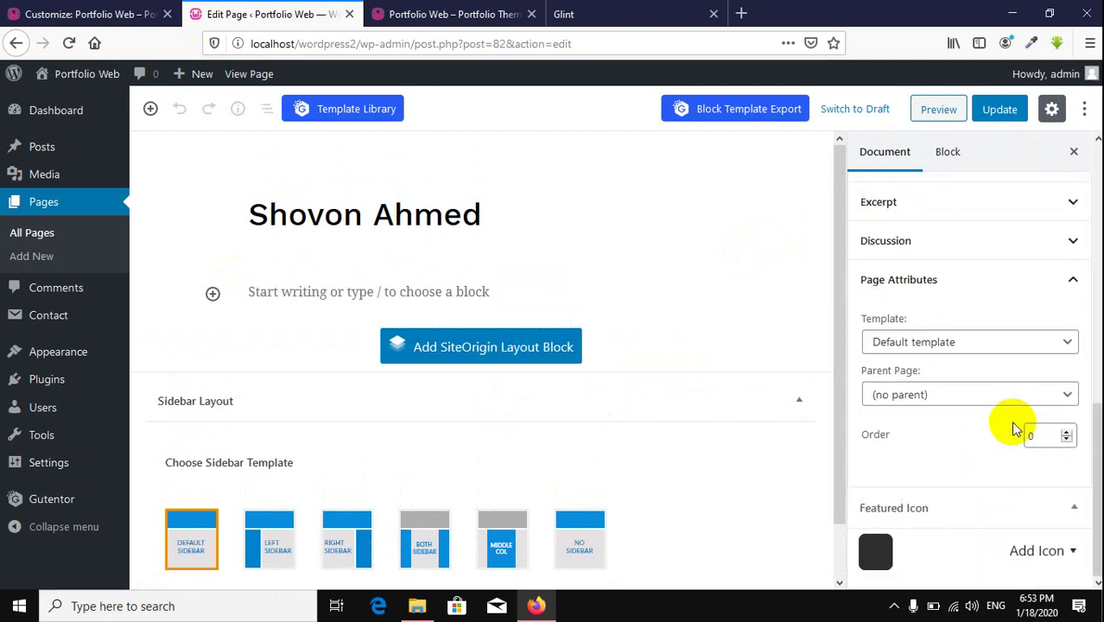
scroll(1011, 429, up, 5)
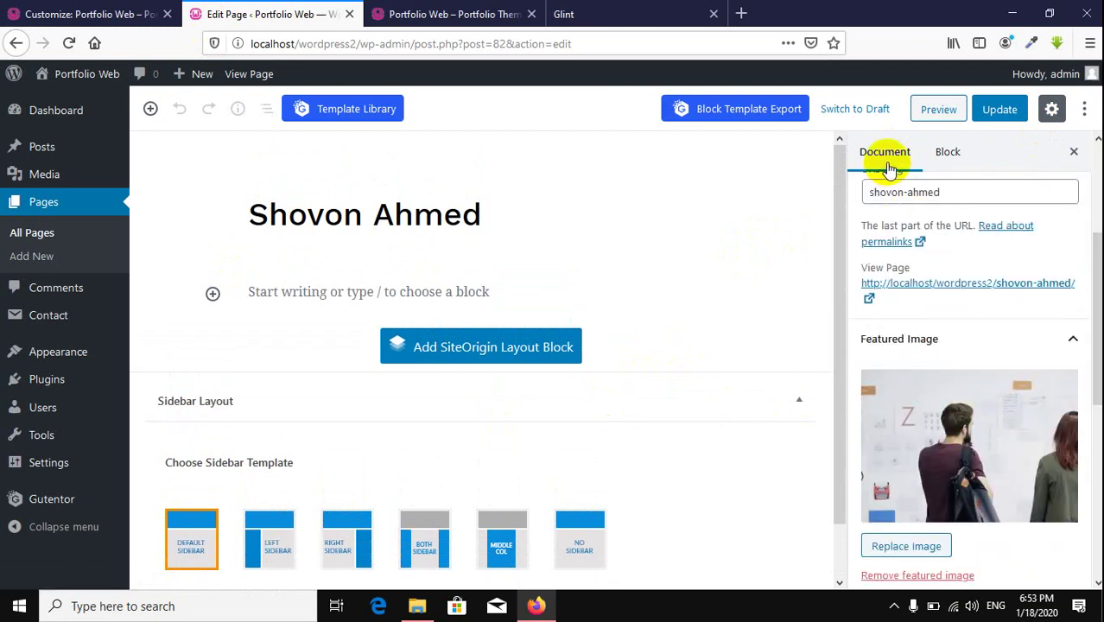
scroll(1010, 364, down, 4)
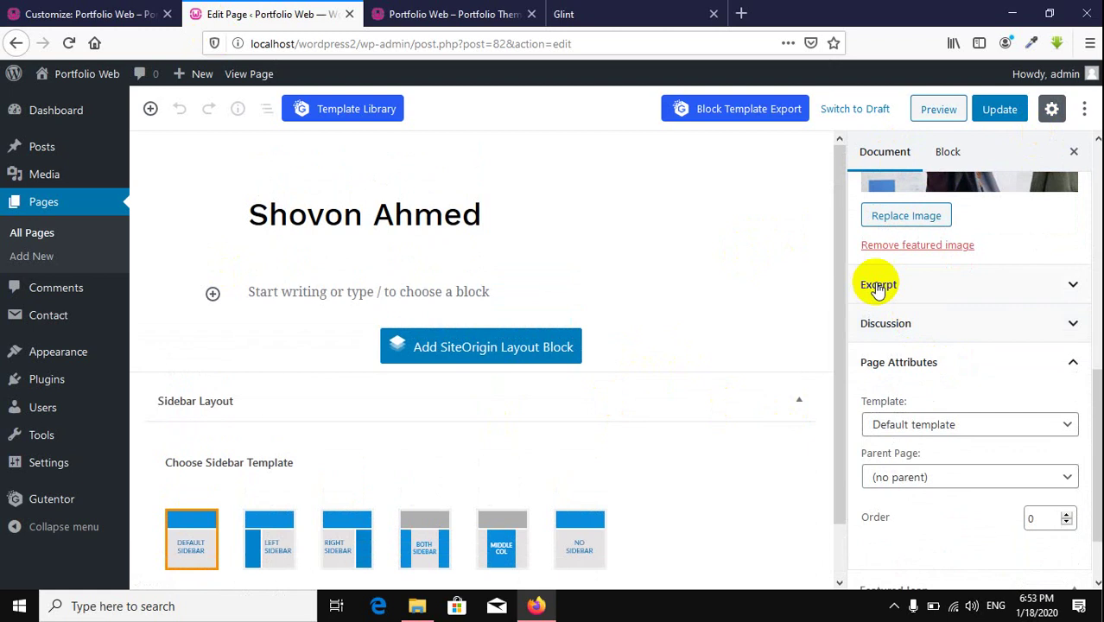
click(932, 294)
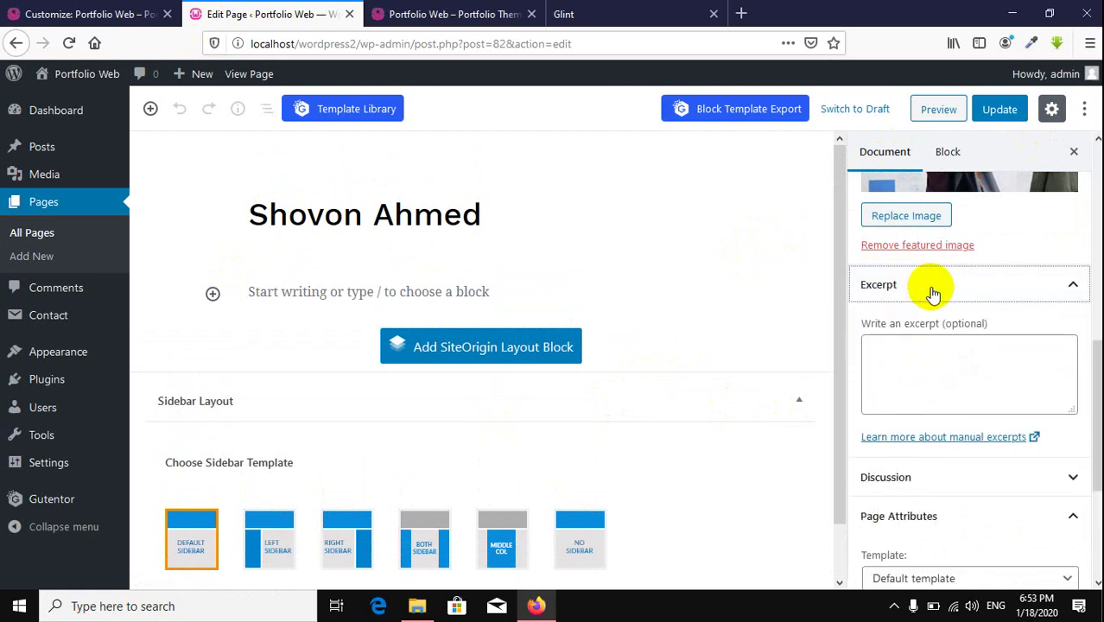
click(892, 364)
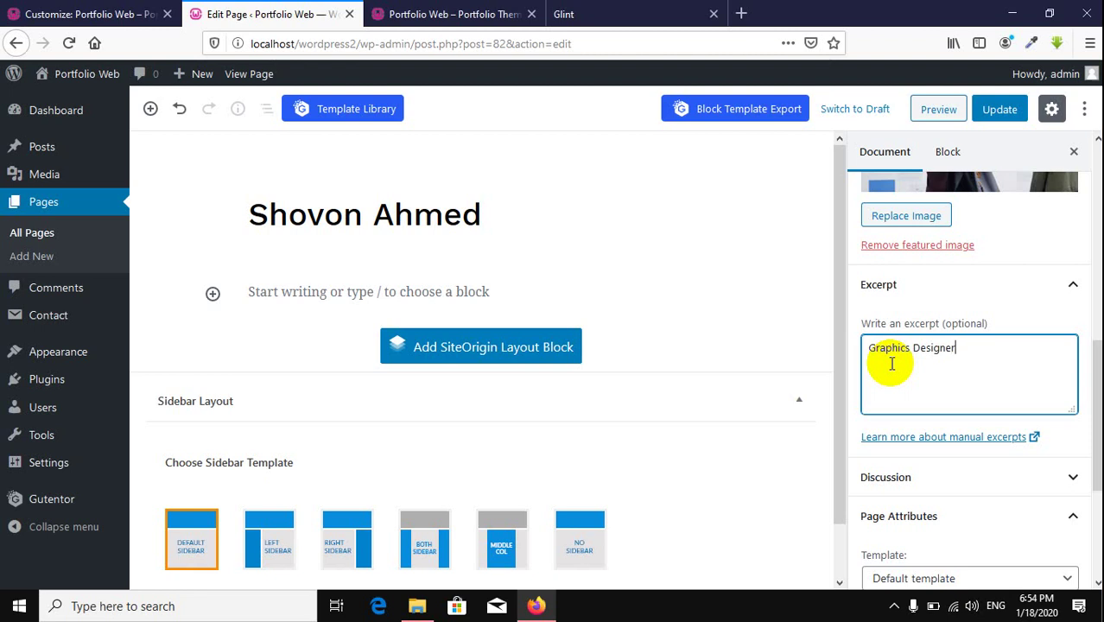
click(998, 111)
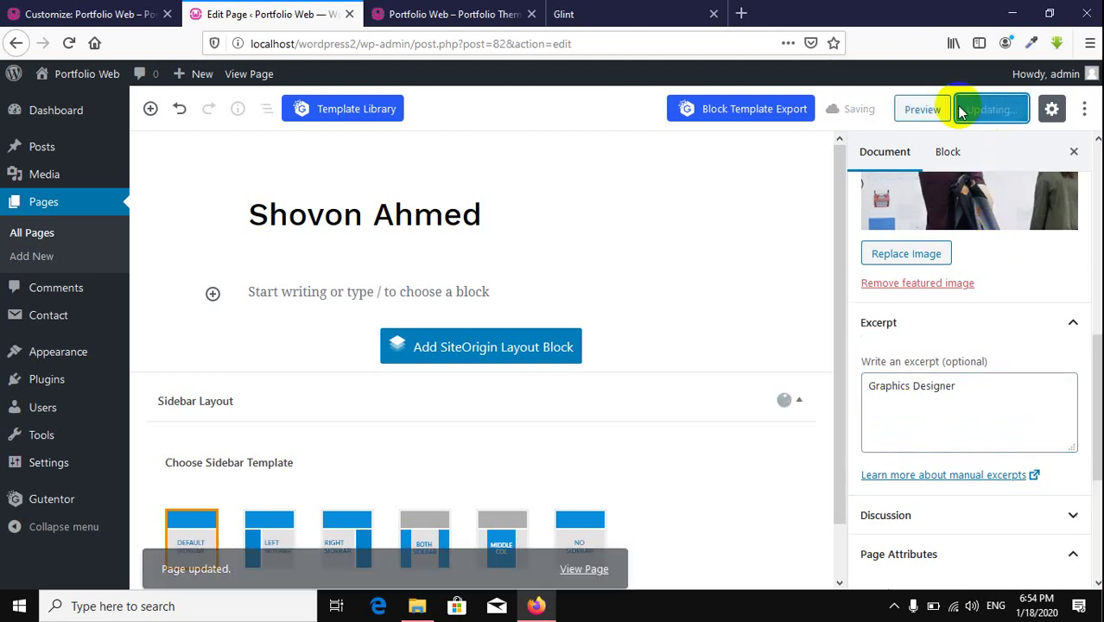
Step: Reload the live front page and step the hero slider to the new Graphics Designer slide
click(115, 17)
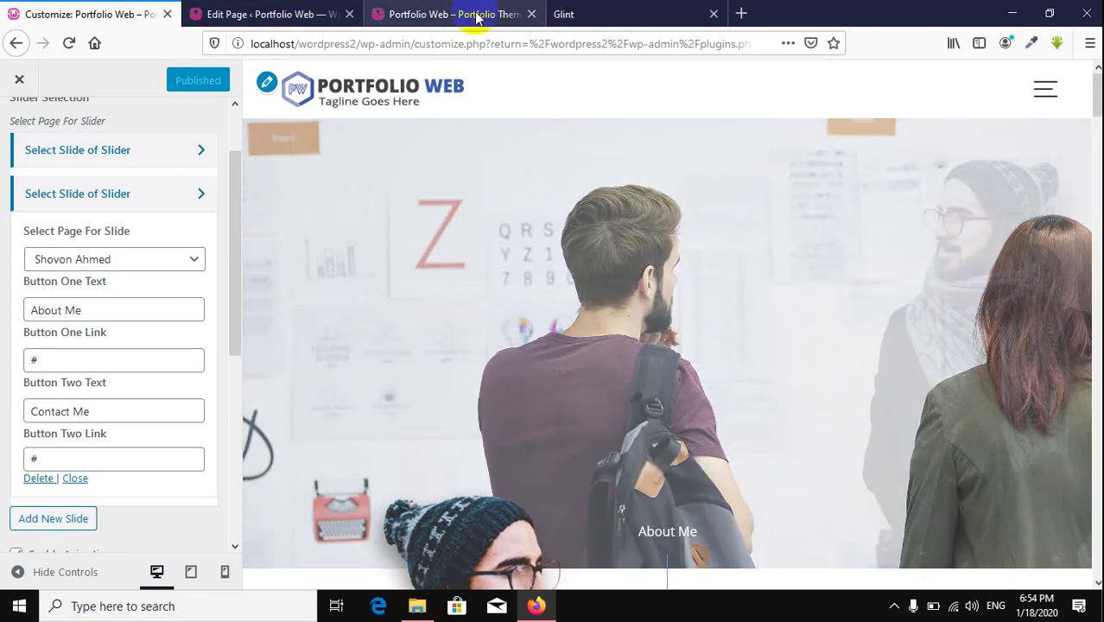
click(426, 26)
click(68, 42)
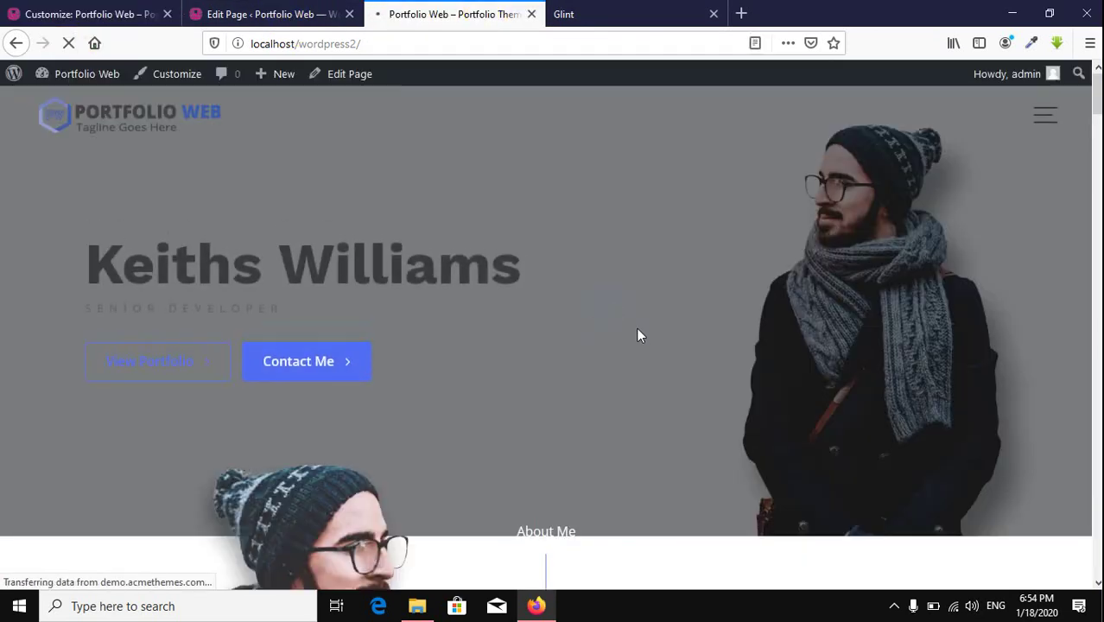
scroll(641, 324, down, 2)
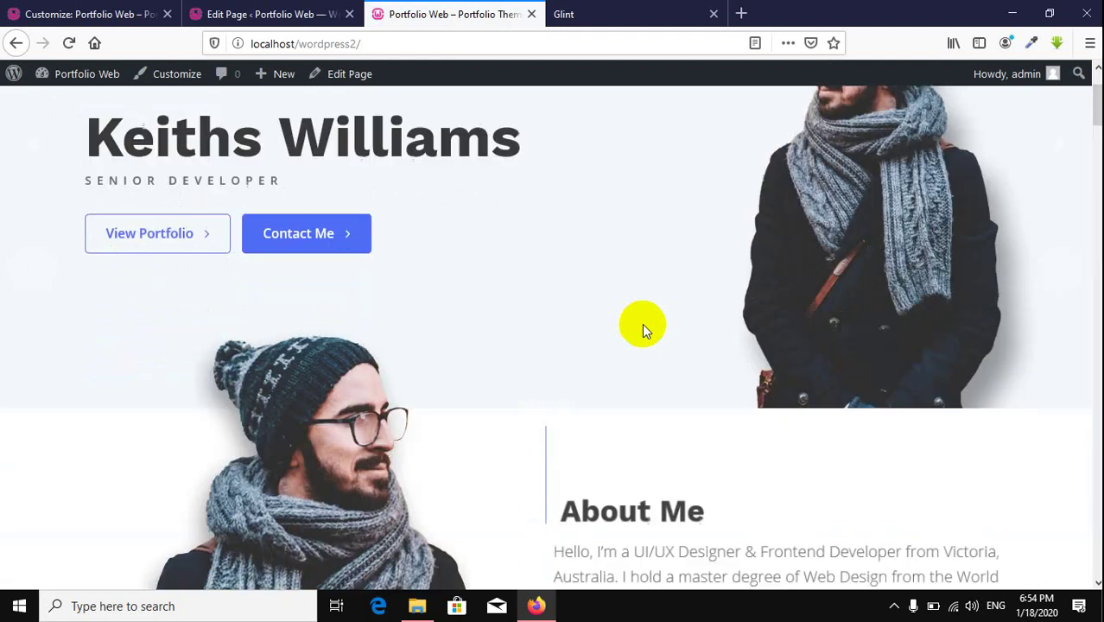
drag(517, 358, 686, 333)
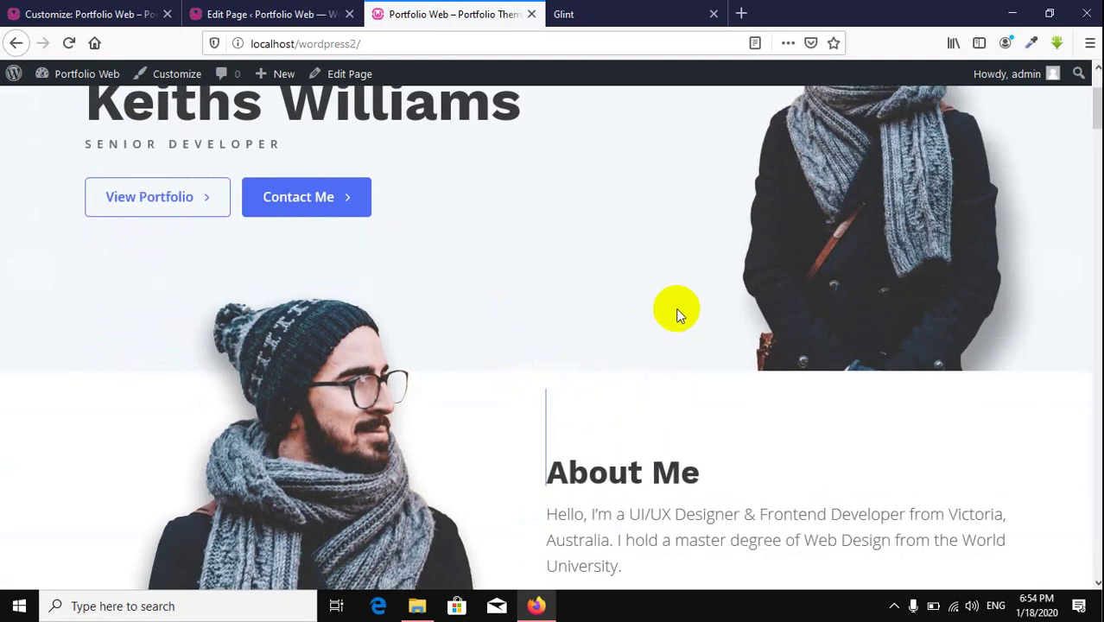
key(ctrl+a)
click(722, 418)
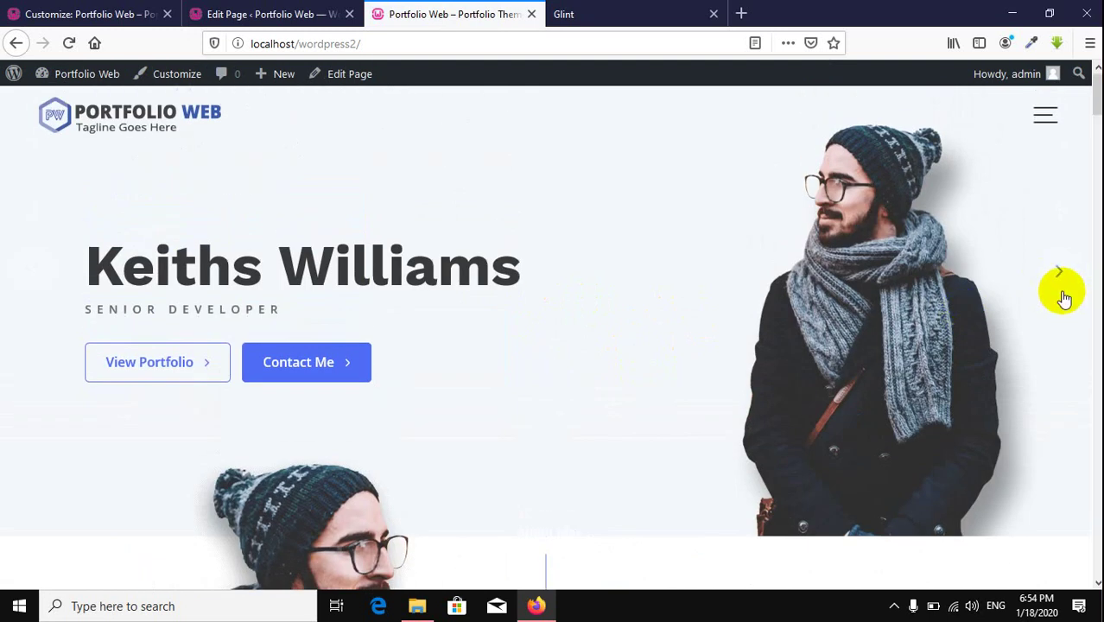
click(1062, 293)
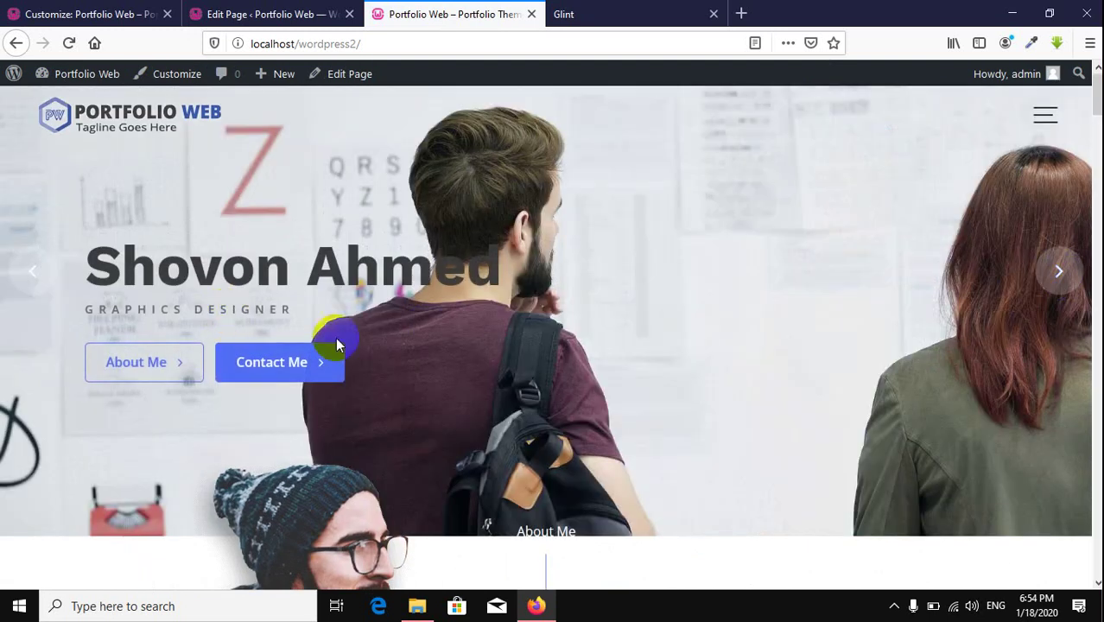
click(21, 273)
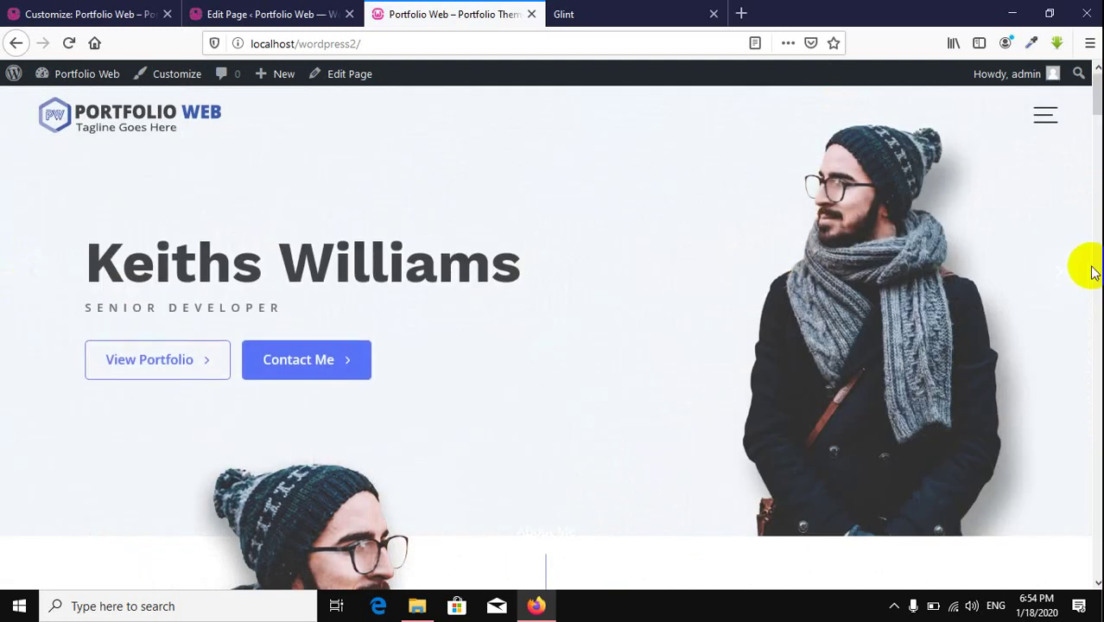
click(1058, 269)
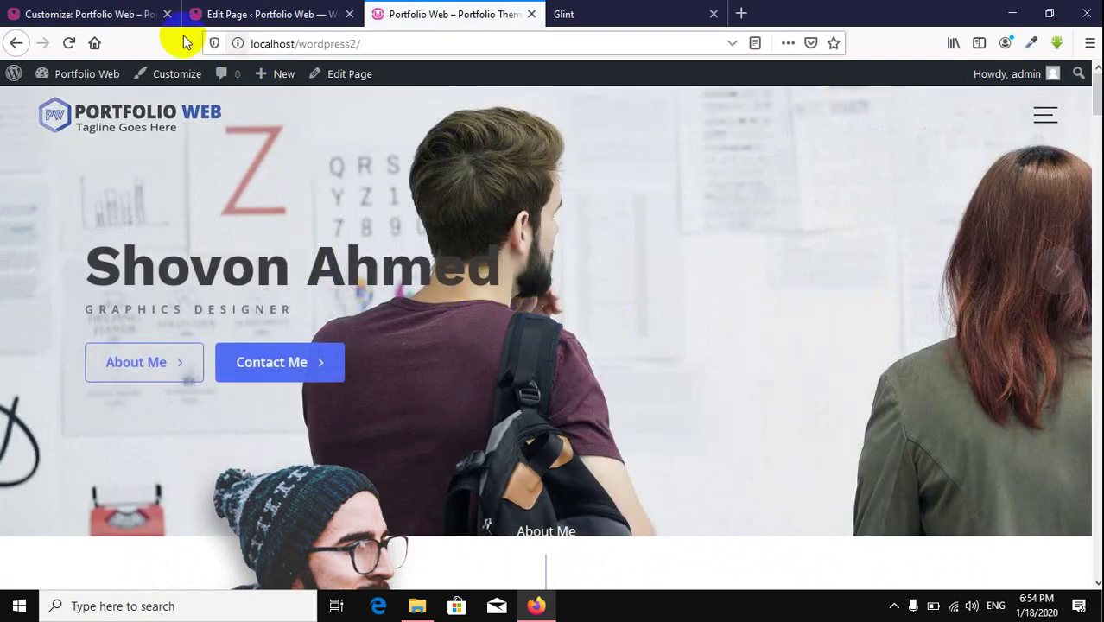
click(97, 19)
Step: Back out of the slider settings and browse the Home Page Main Content widgets
scroll(15, 198, up, 2)
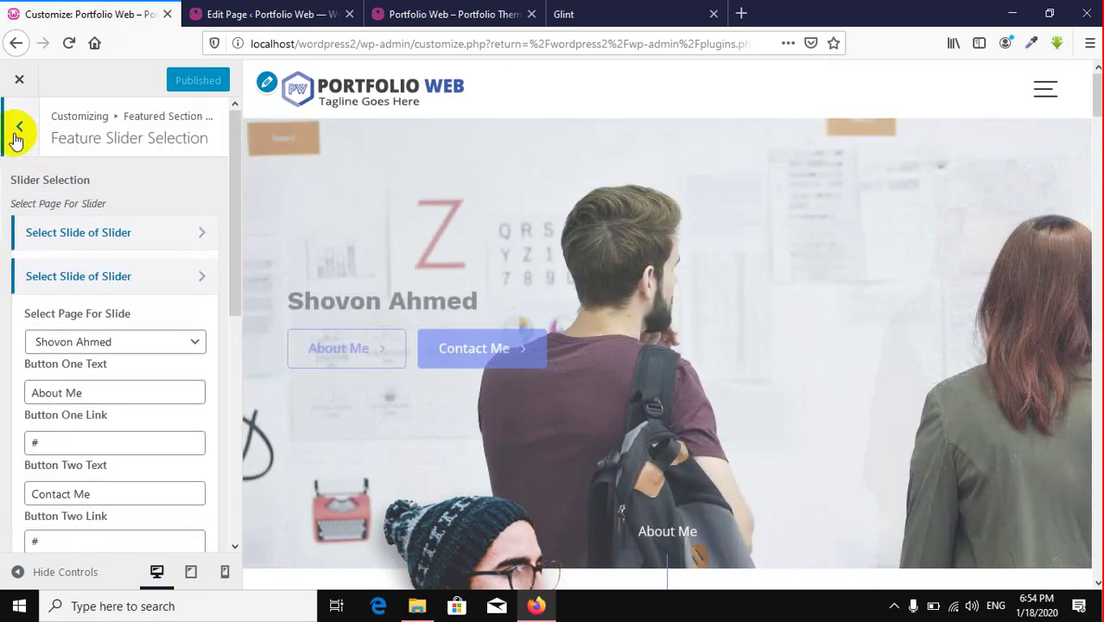
click(15, 137)
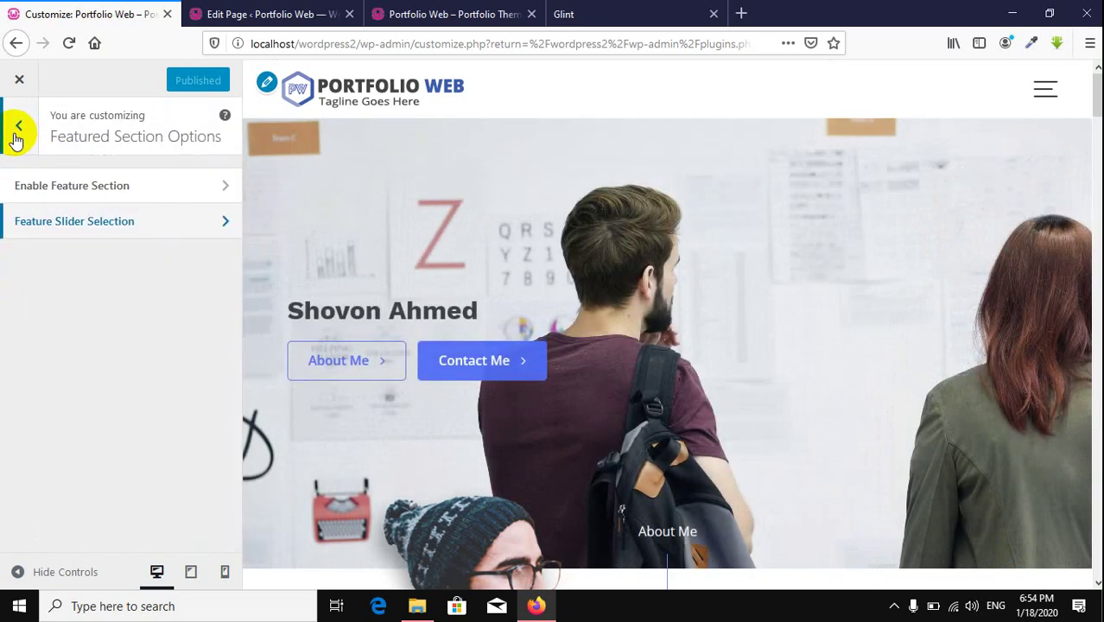
click(15, 137)
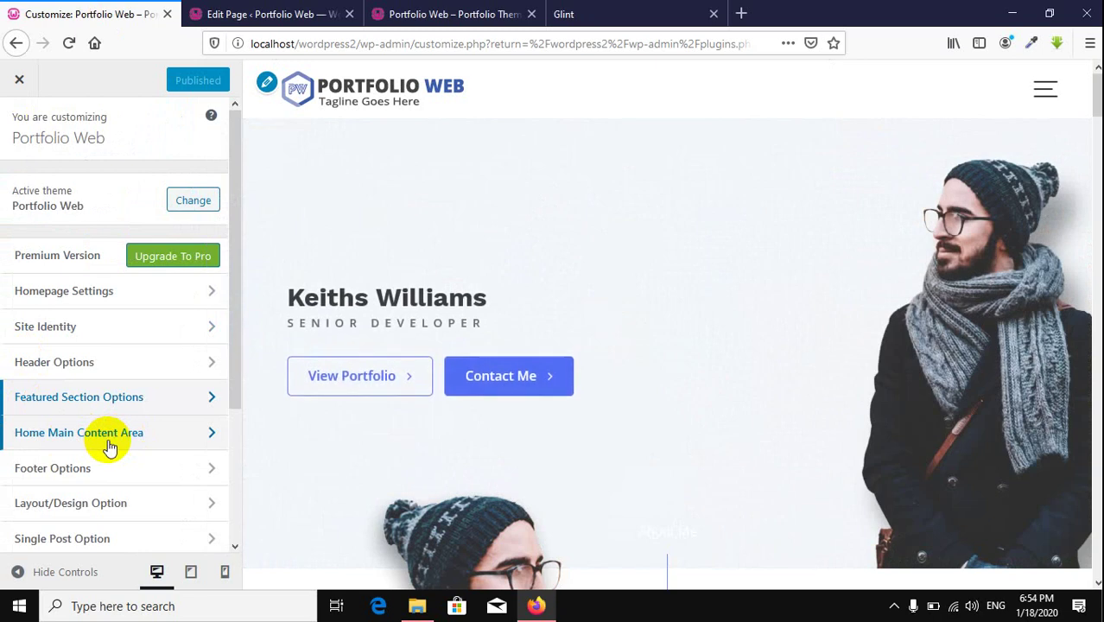
click(109, 440)
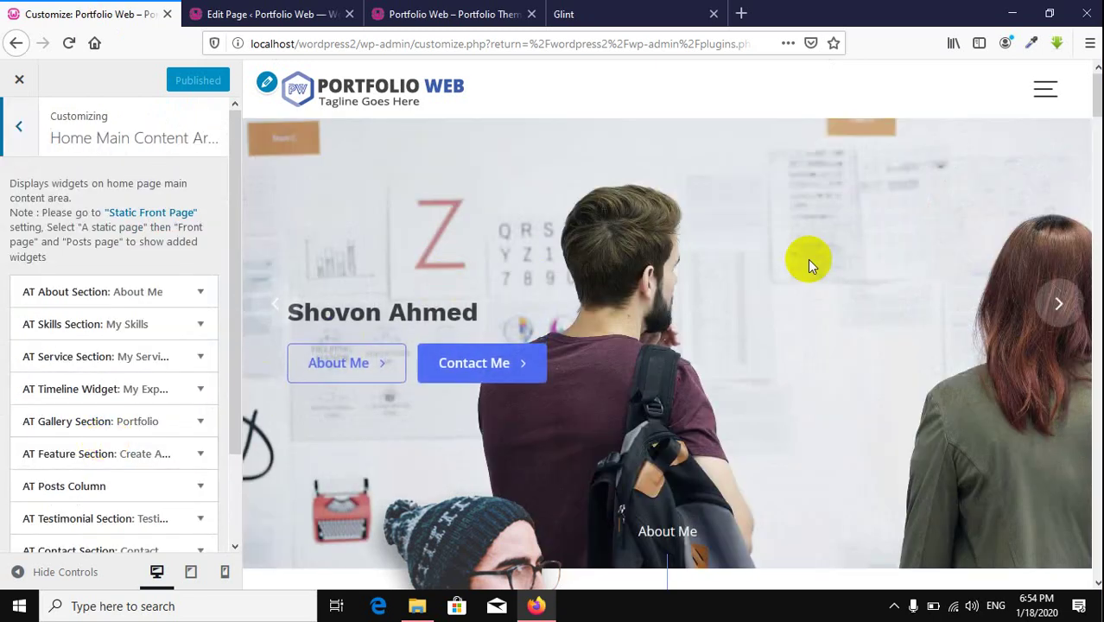
scroll(831, 285, down, 10)
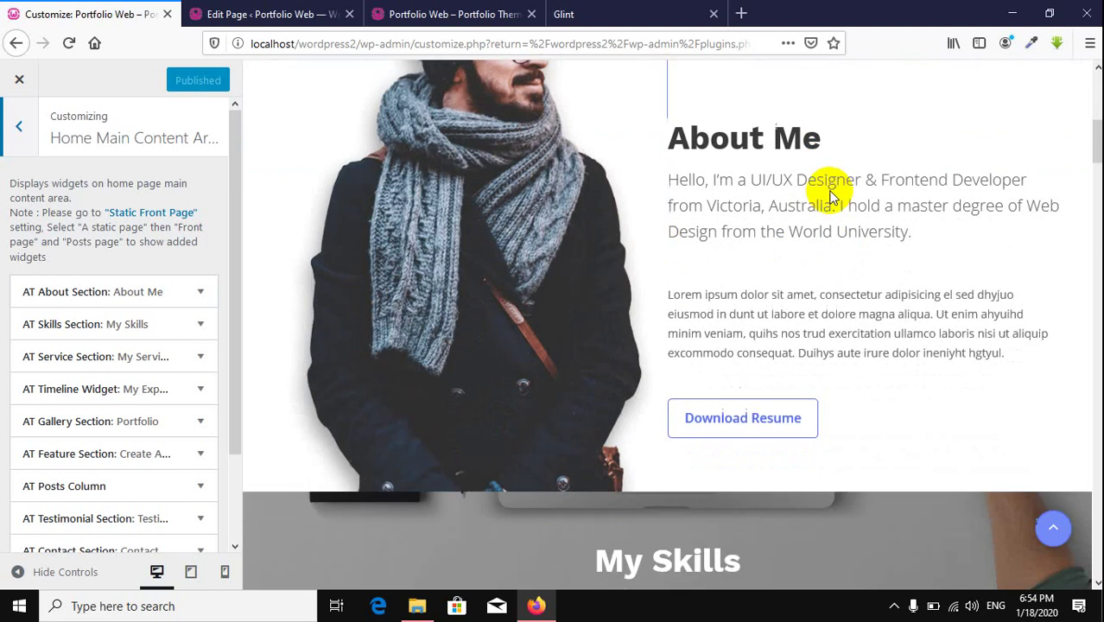
scroll(827, 193, up, 6)
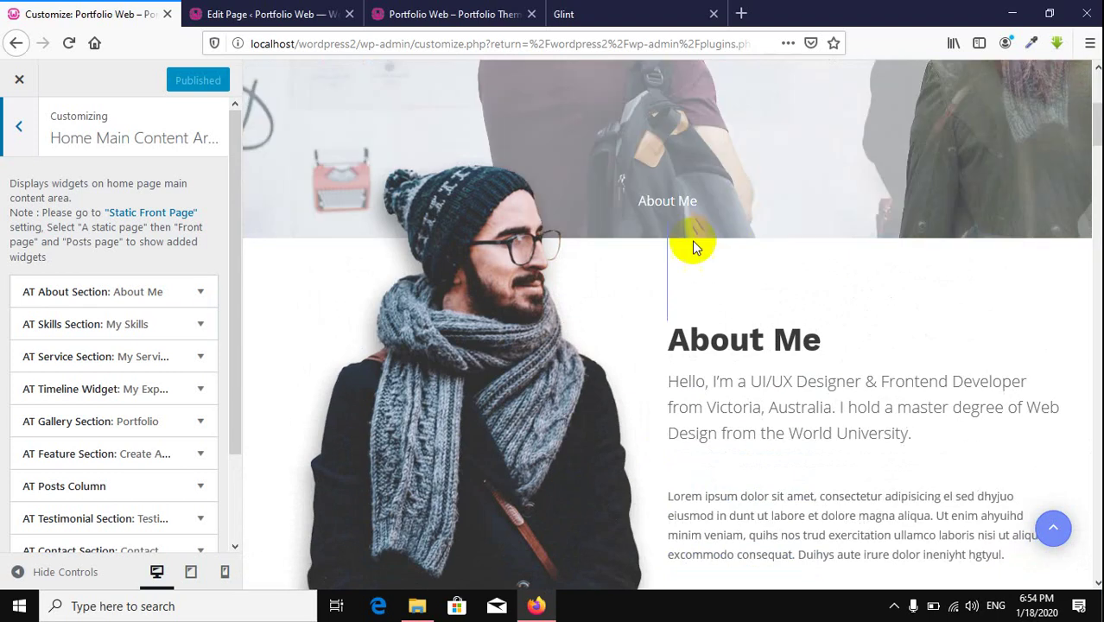
scroll(692, 241, down, 1)
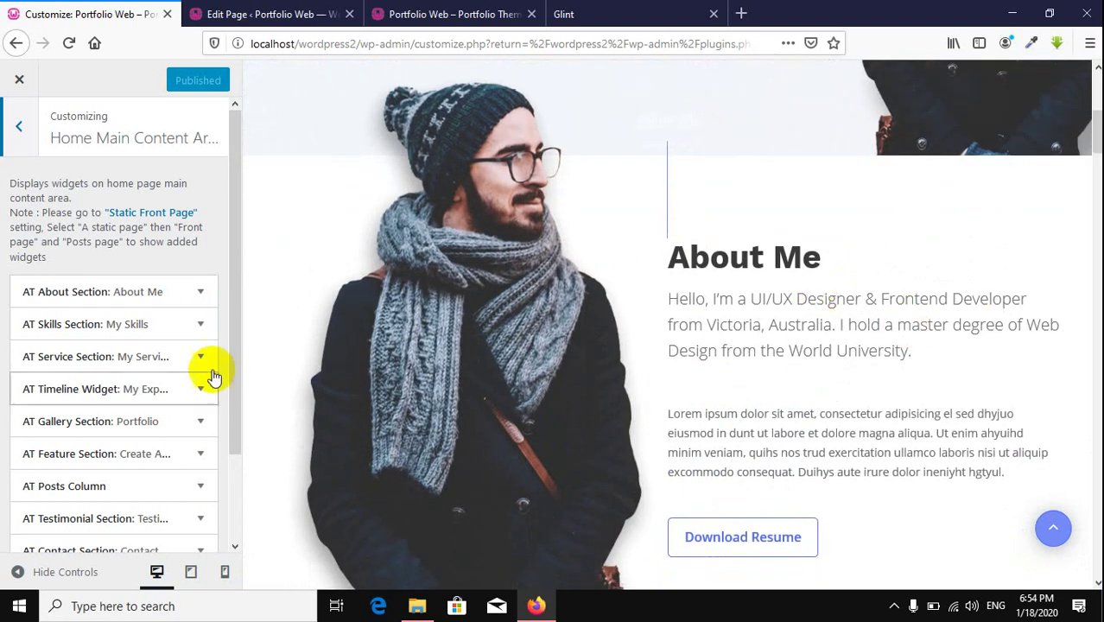
scroll(142, 250, down, 1)
scroll(138, 253, down, 1)
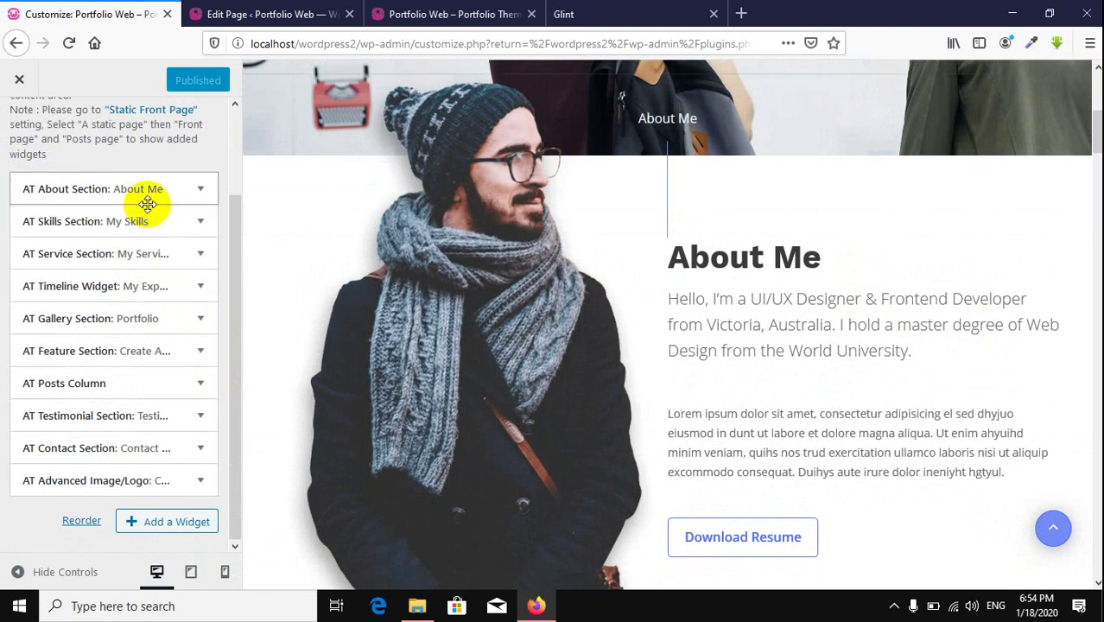
scroll(141, 179, up, 2)
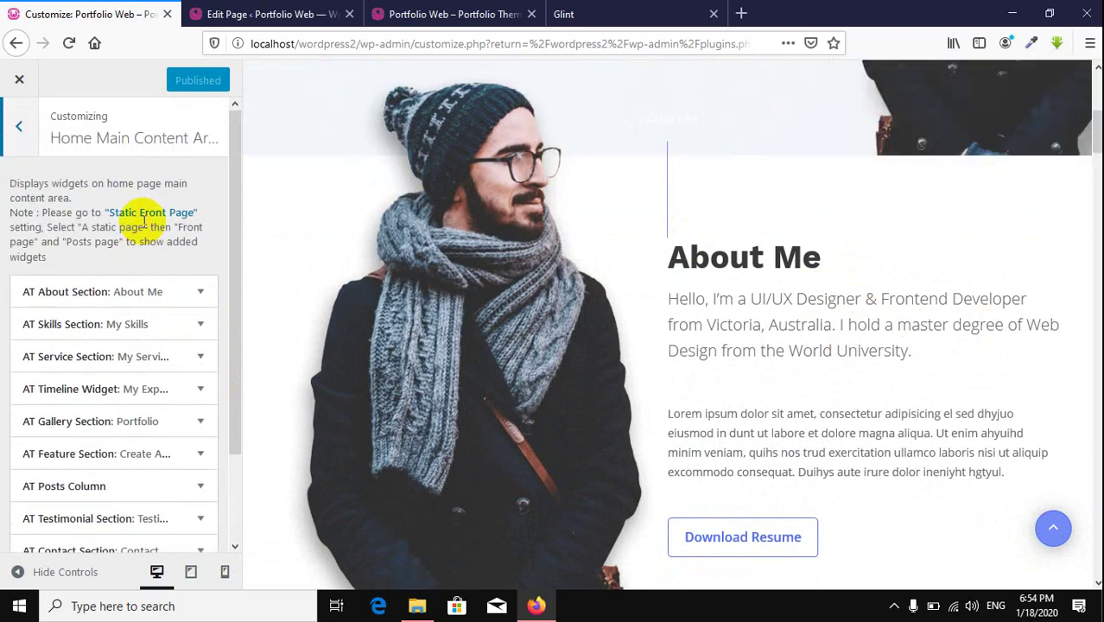
scroll(709, 263, down, 8)
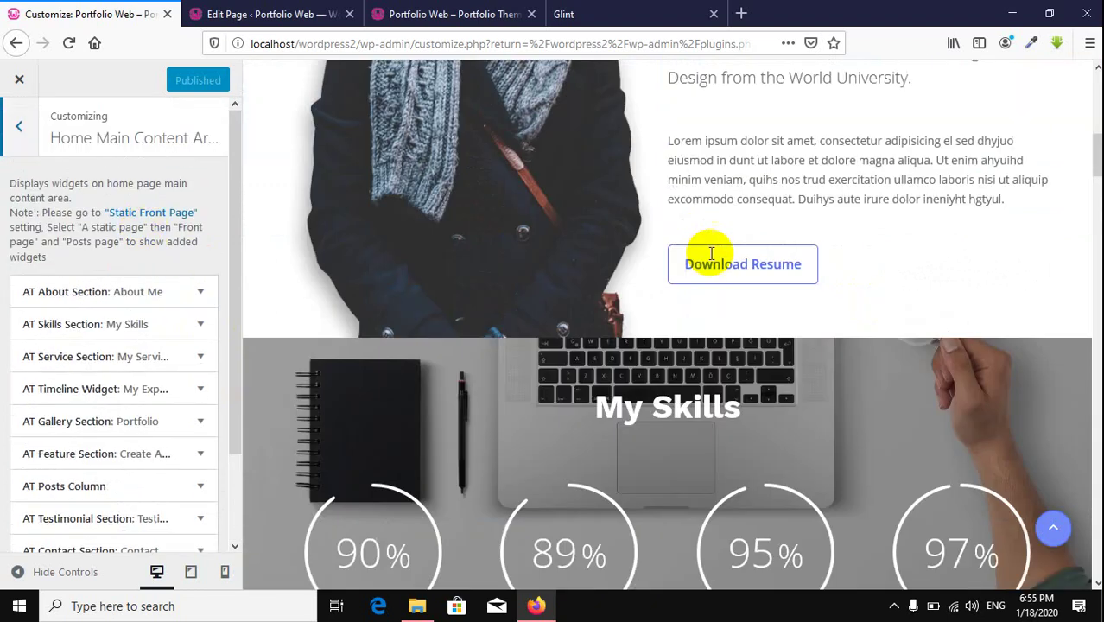
scroll(709, 259, up, 3)
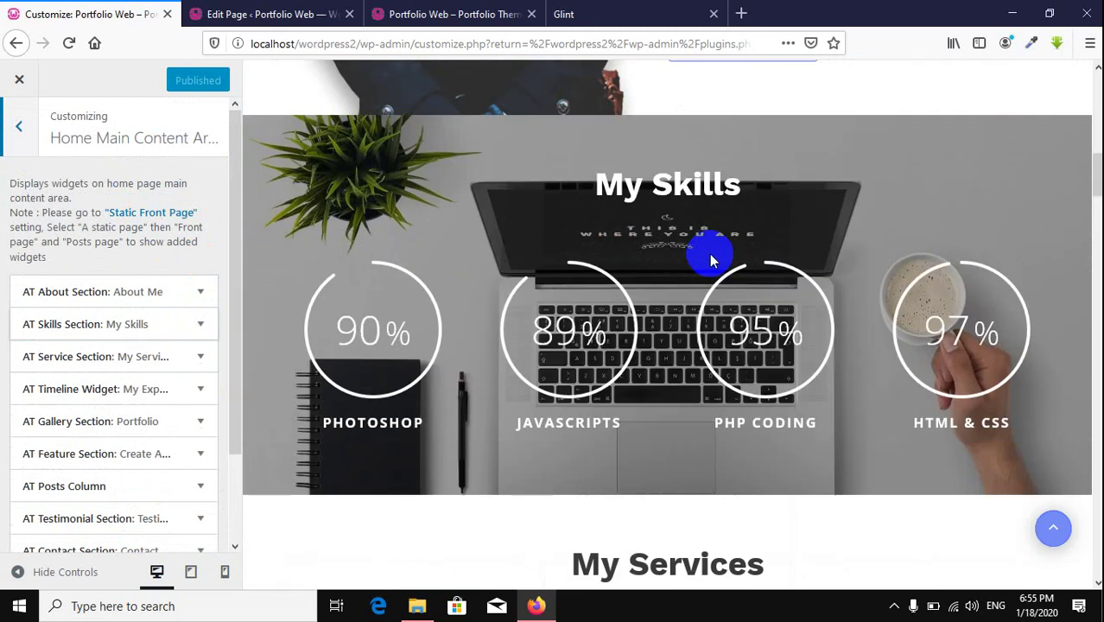
scroll(709, 256, up, 5)
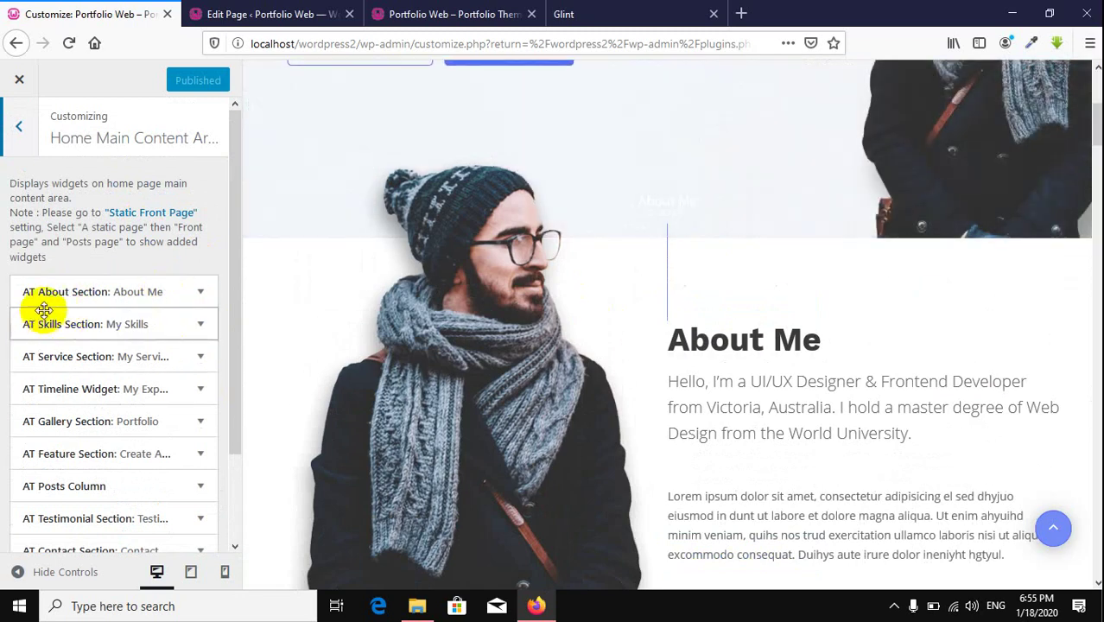
Step: Expand the About section widget's settings, then view the live front page
click(195, 293)
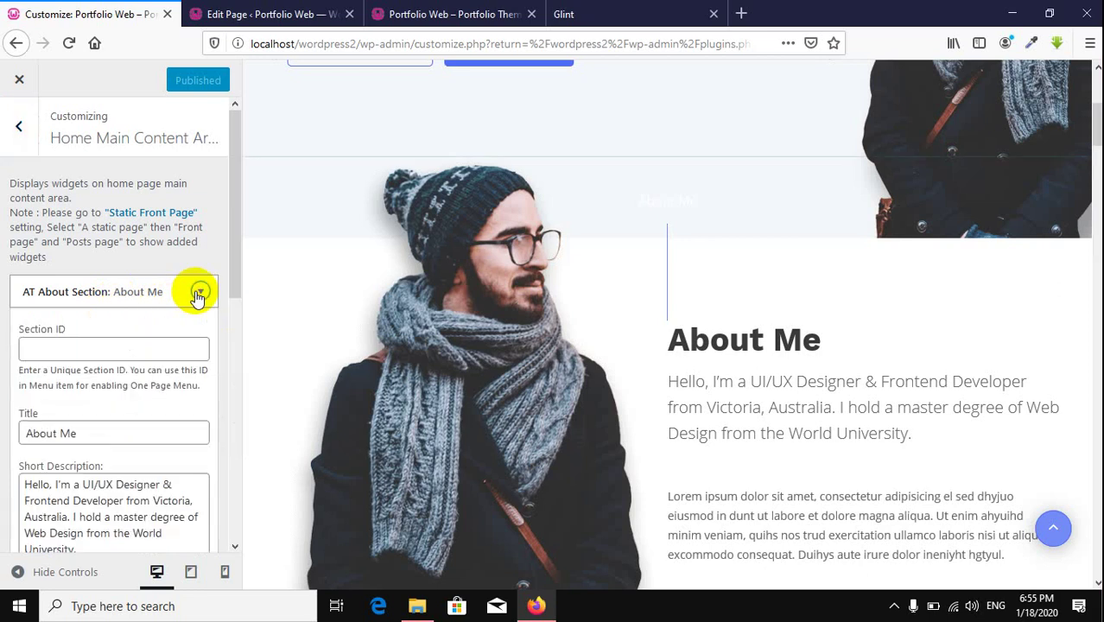
scroll(592, 368, down, 1)
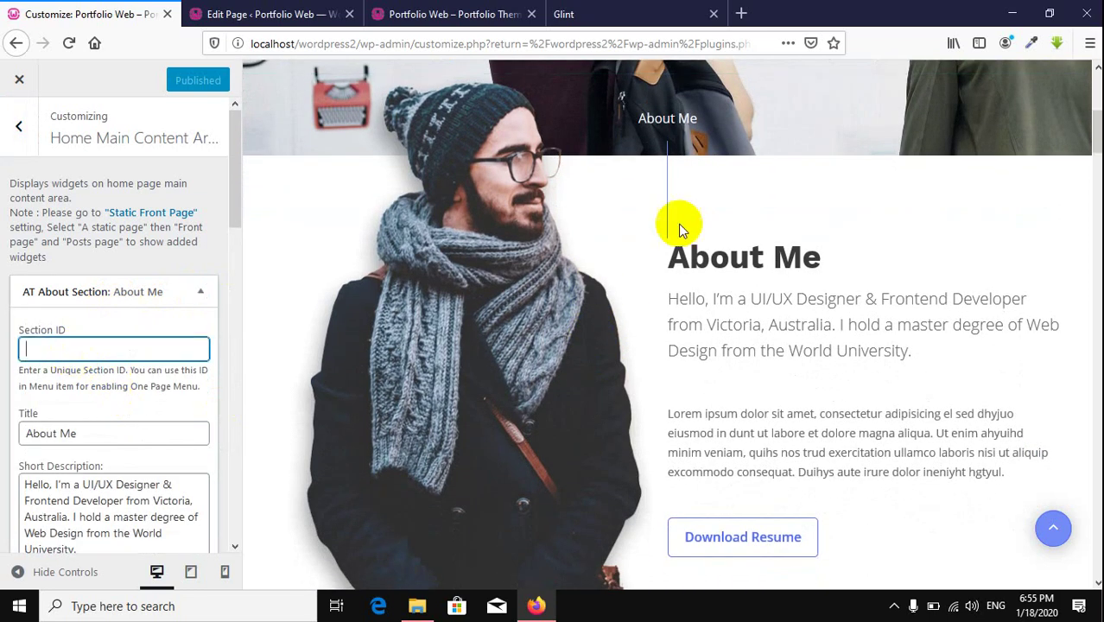
scroll(678, 224, up, 1)
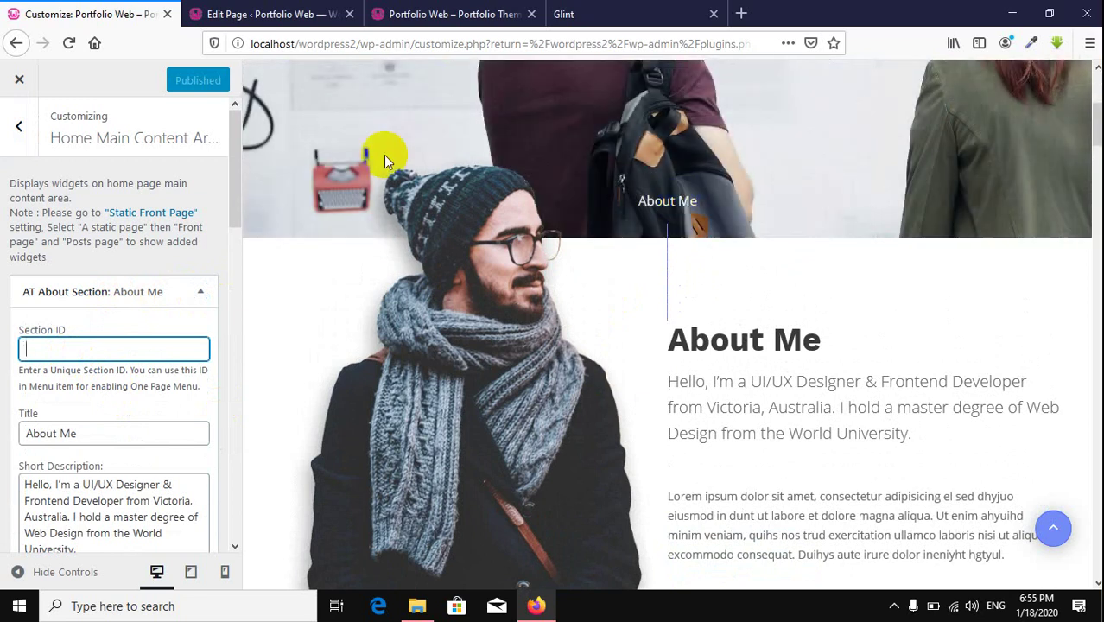
click(452, 14)
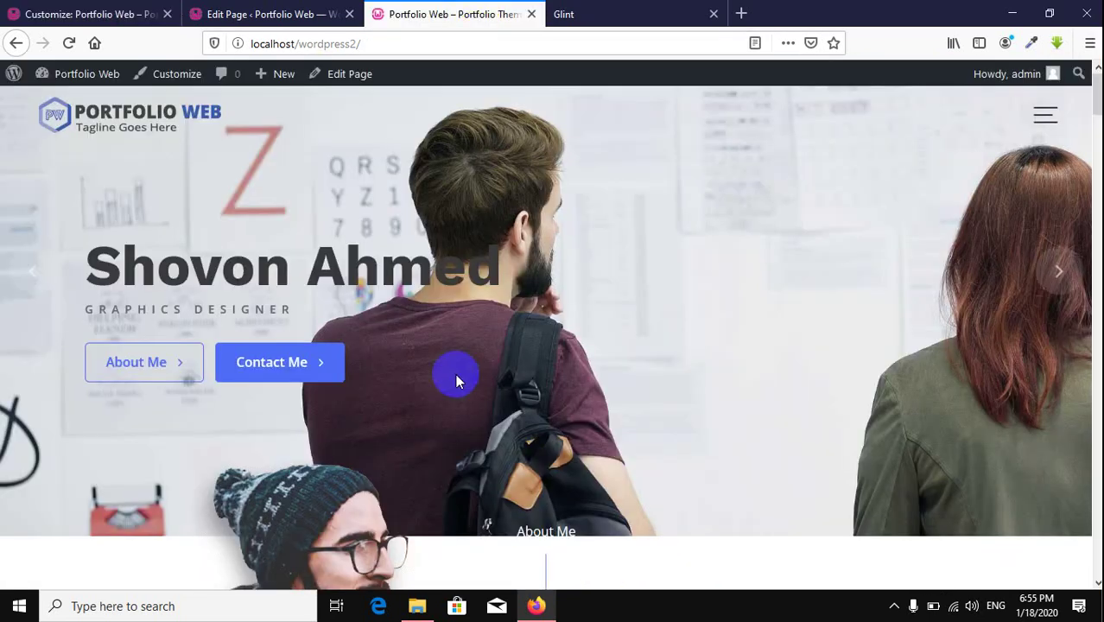
Step: Inspect the About Me section's markup and expand its col-sm-6 text column
scroll(456, 377, down, 2)
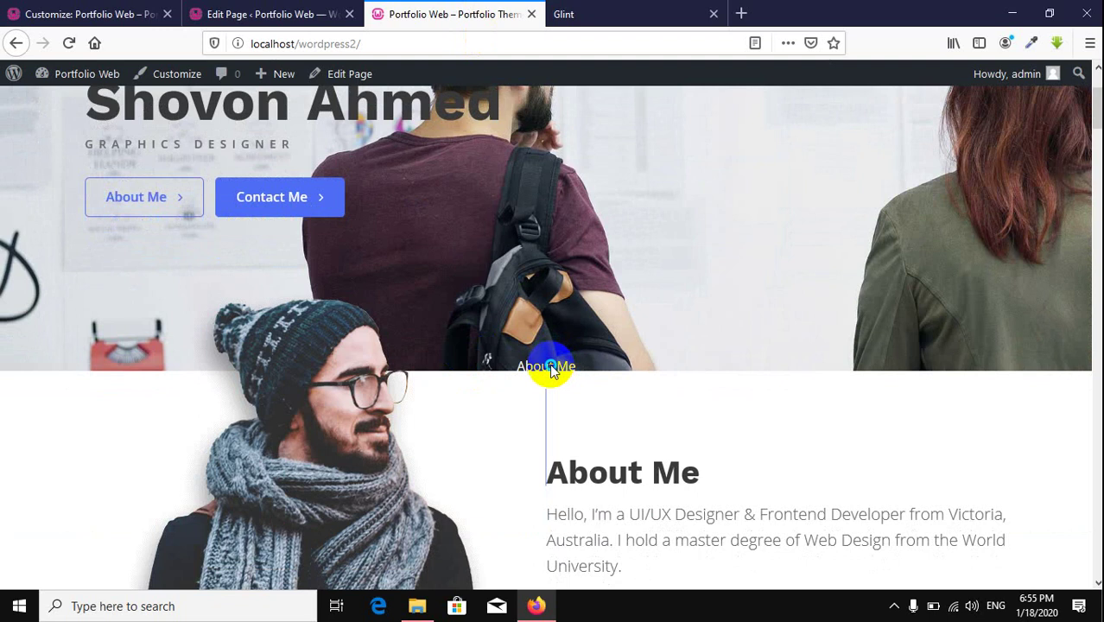
right_click(549, 368)
click(612, 545)
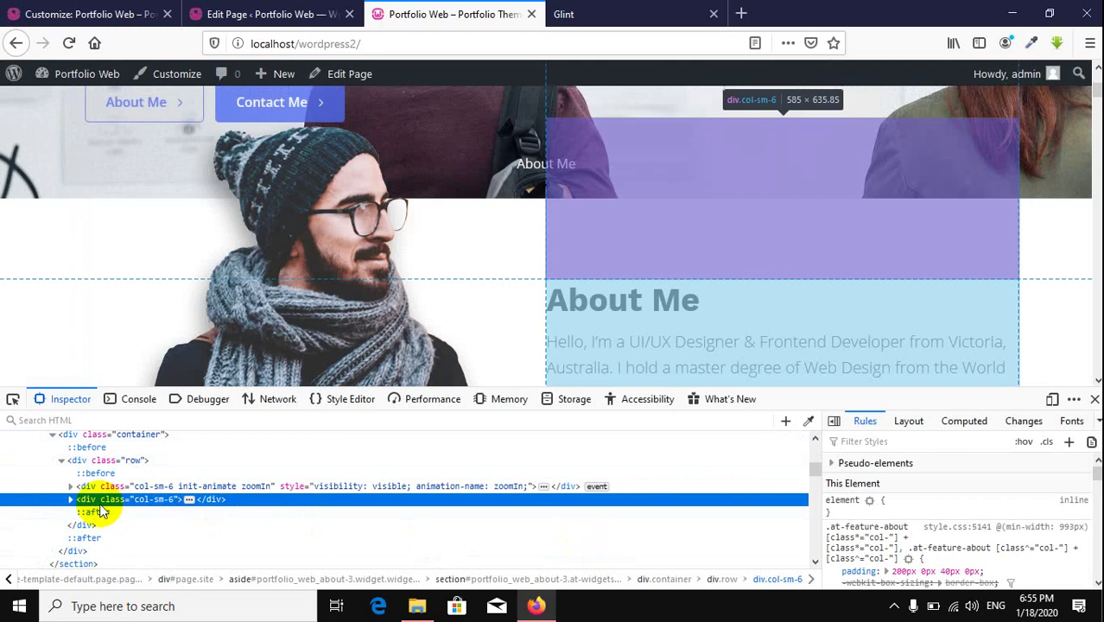
click(70, 500)
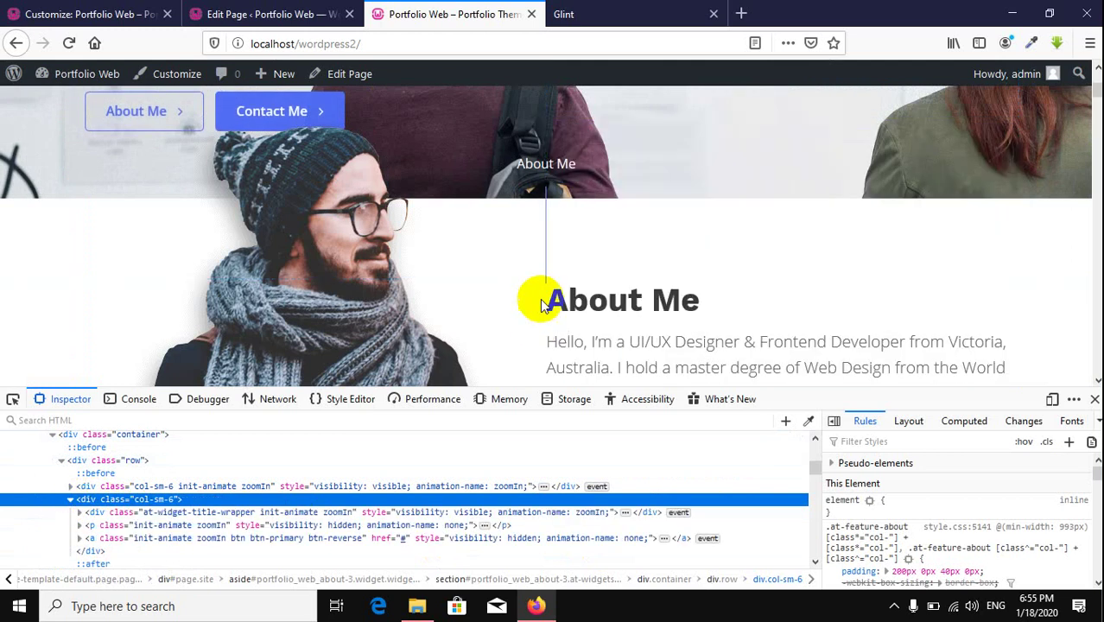
Step: Inspect the About Me area and hero banner elements, then close the developer tools
right_click(544, 162)
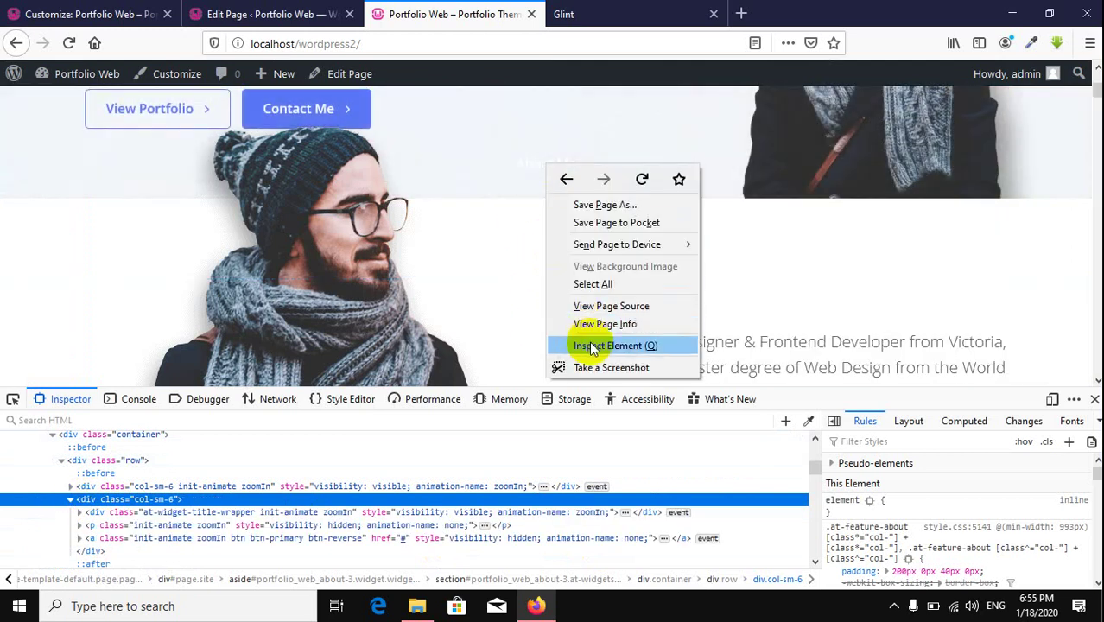
click(592, 342)
scroll(665, 280, up, 2)
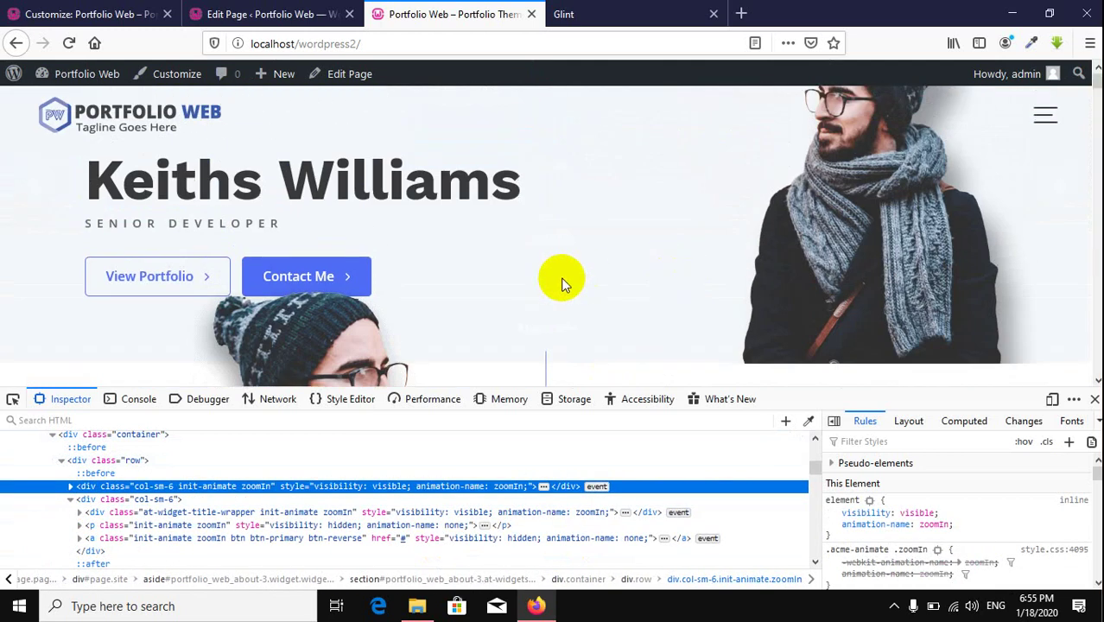
right_click(545, 328)
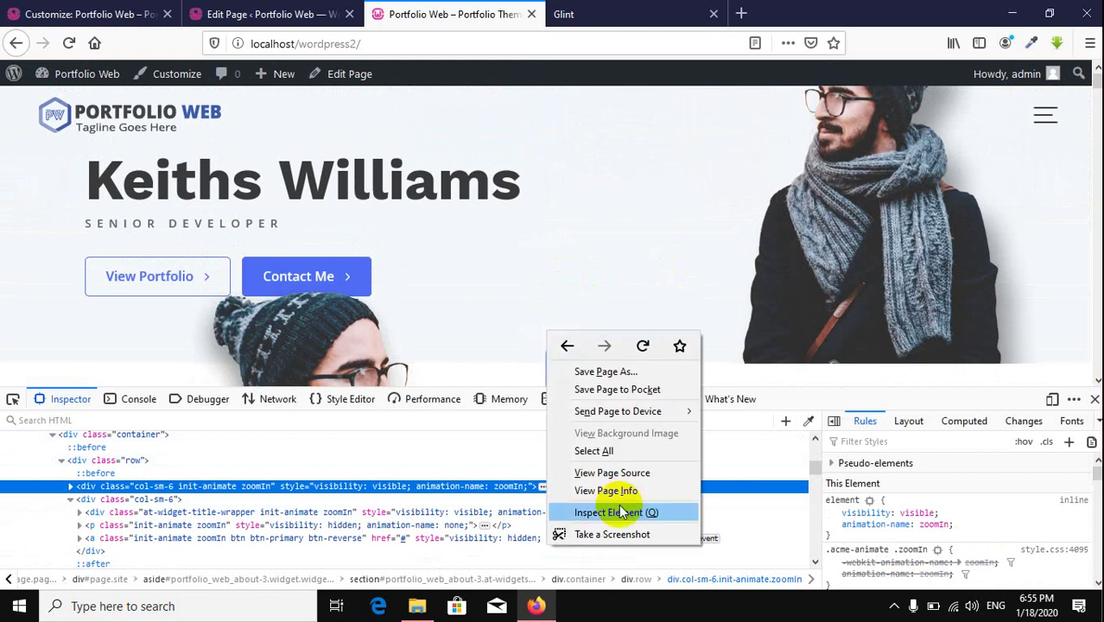
click(615, 512)
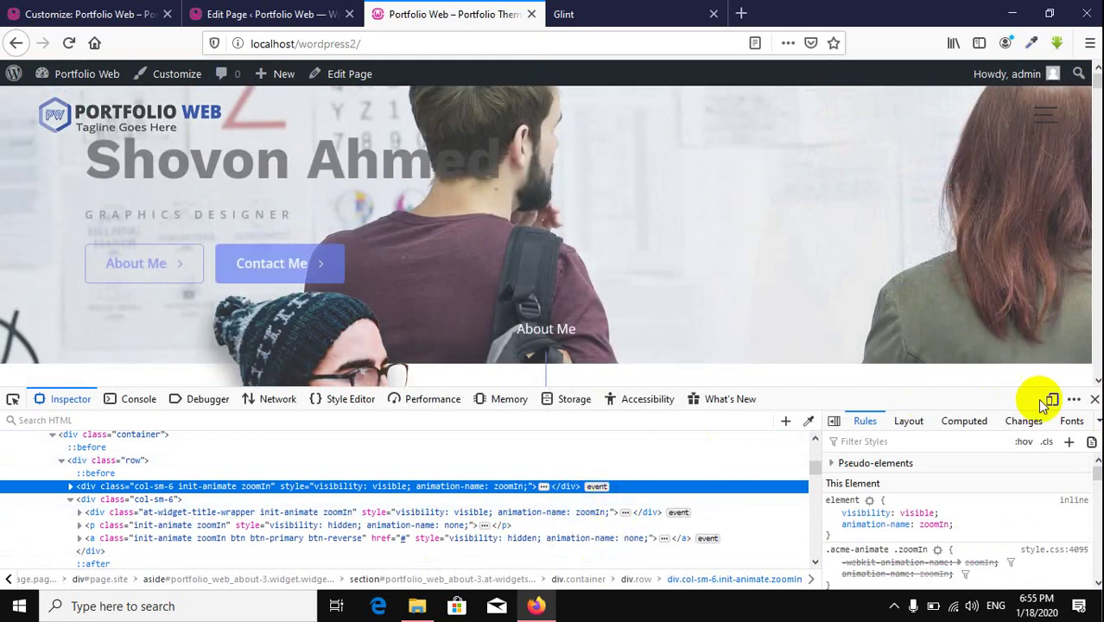
click(1094, 398)
click(113, 8)
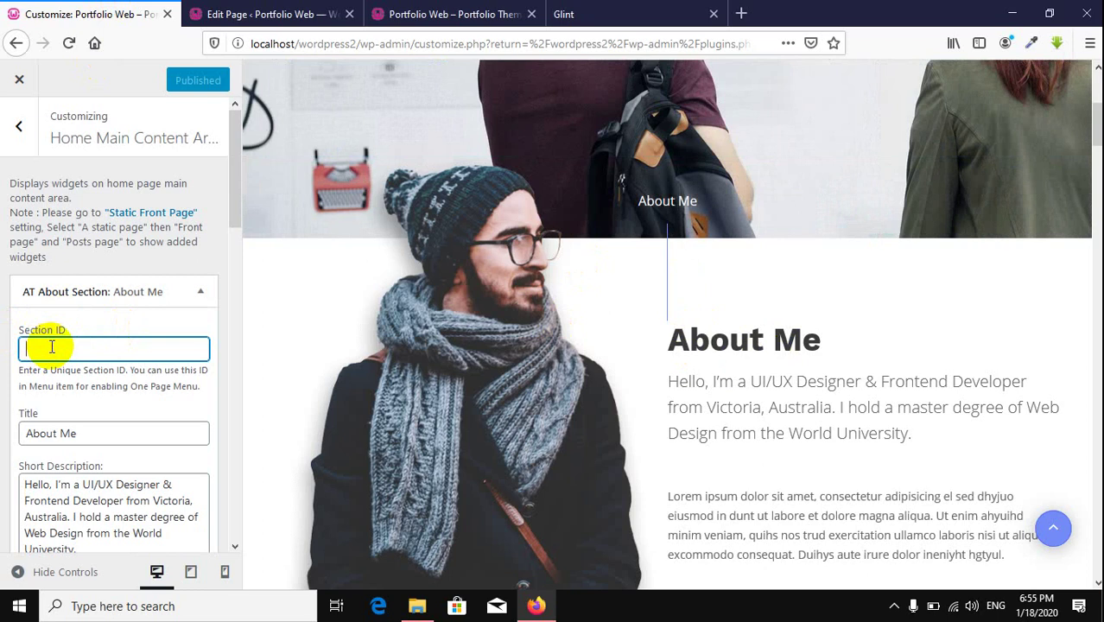
Step: Give the About section the Section ID 'about' and publish
text(ad)
key(BackSpace)
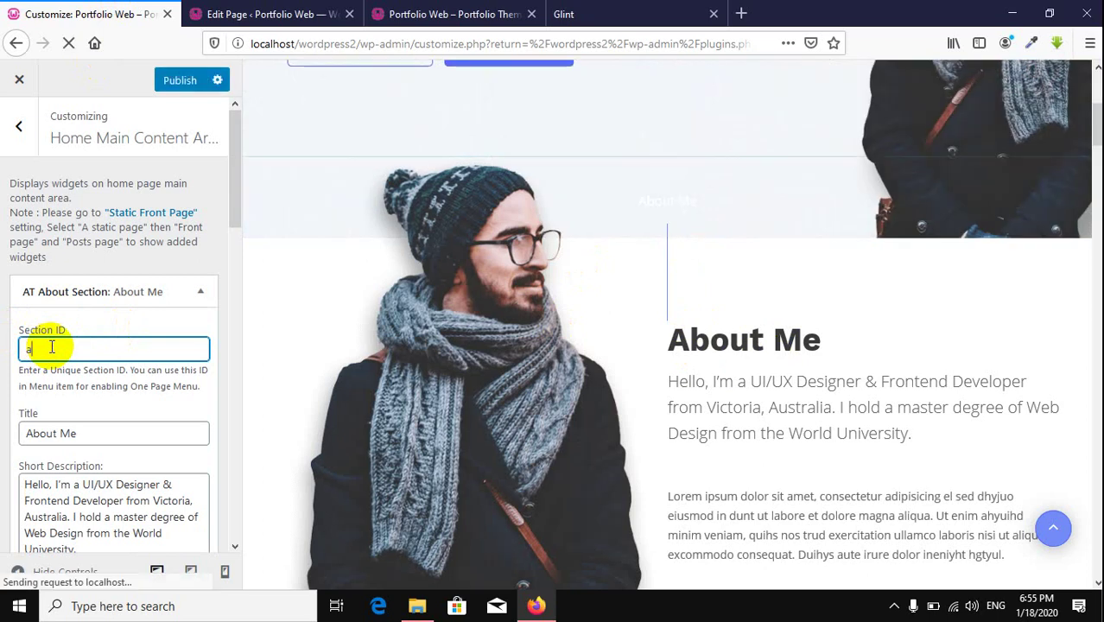
text(bout)
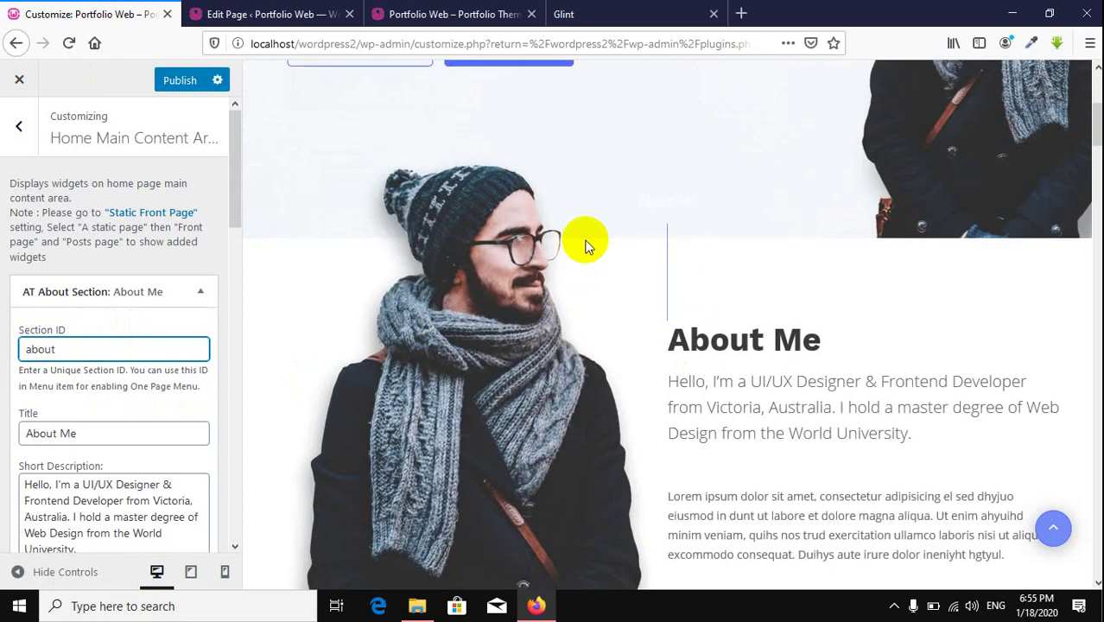
click(179, 83)
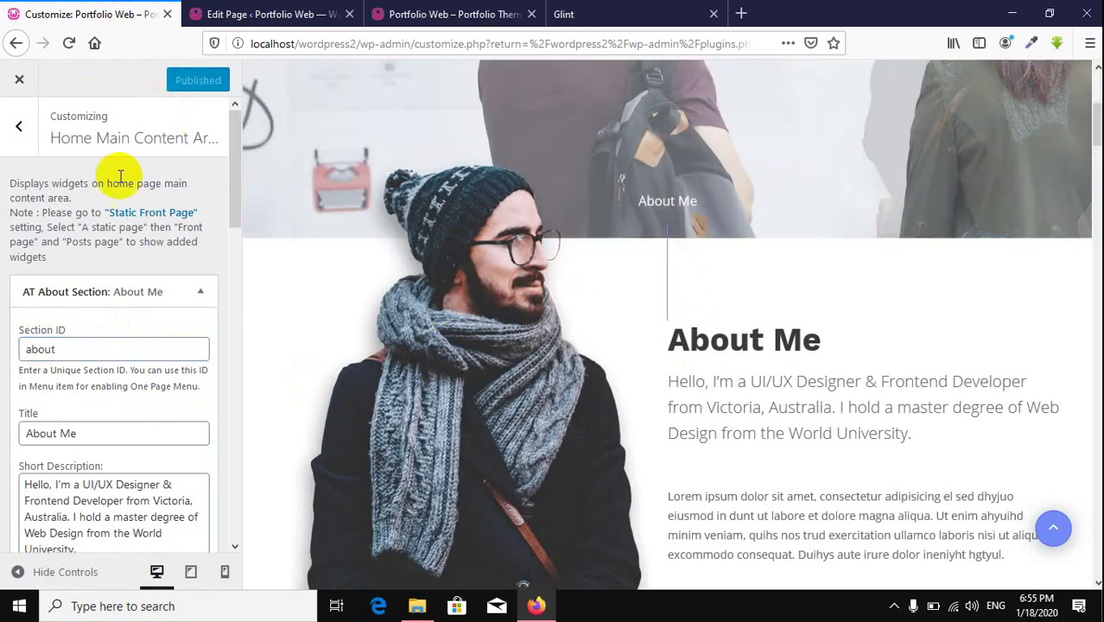
Step: Change the section title from 'About Me' to 'About Us'
scroll(763, 357, down, 3)
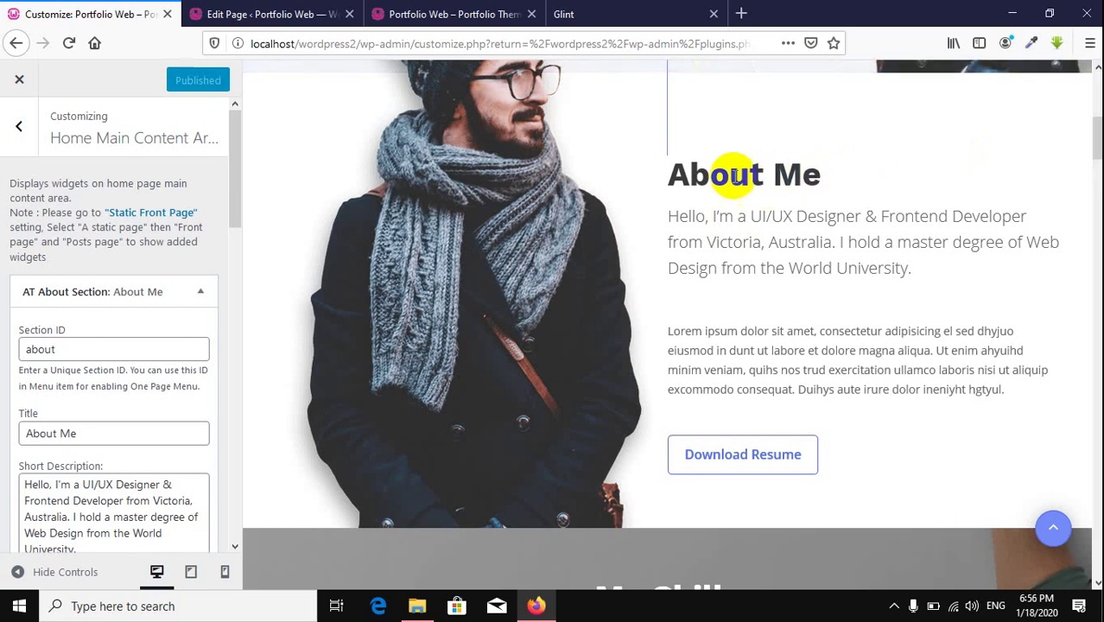
scroll(69, 156, down, 3)
click(93, 266)
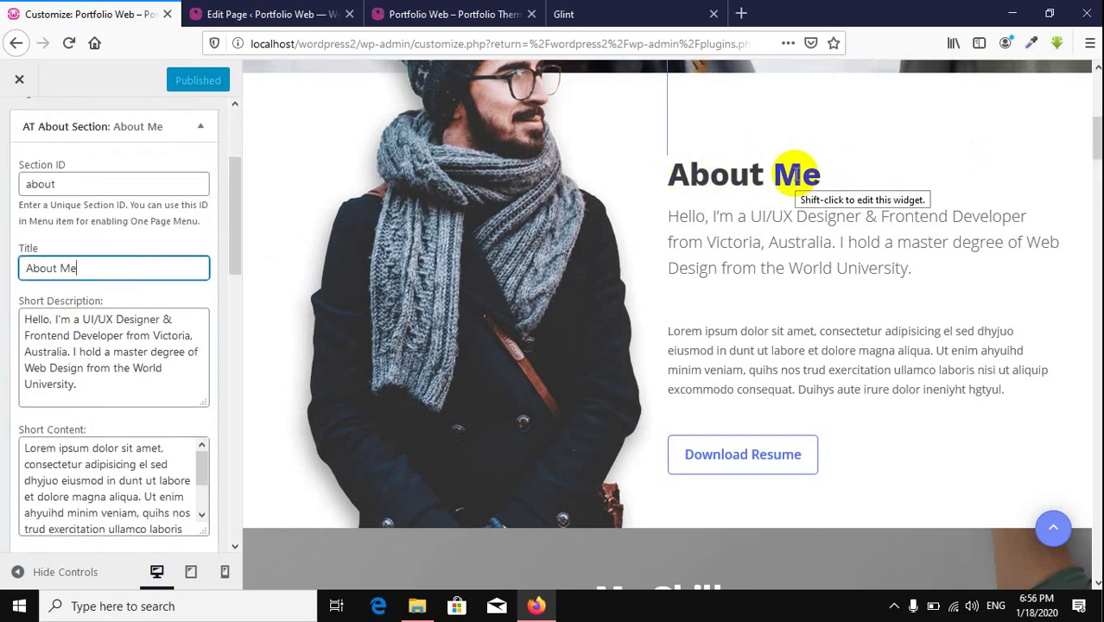
drag(91, 265, 61, 269)
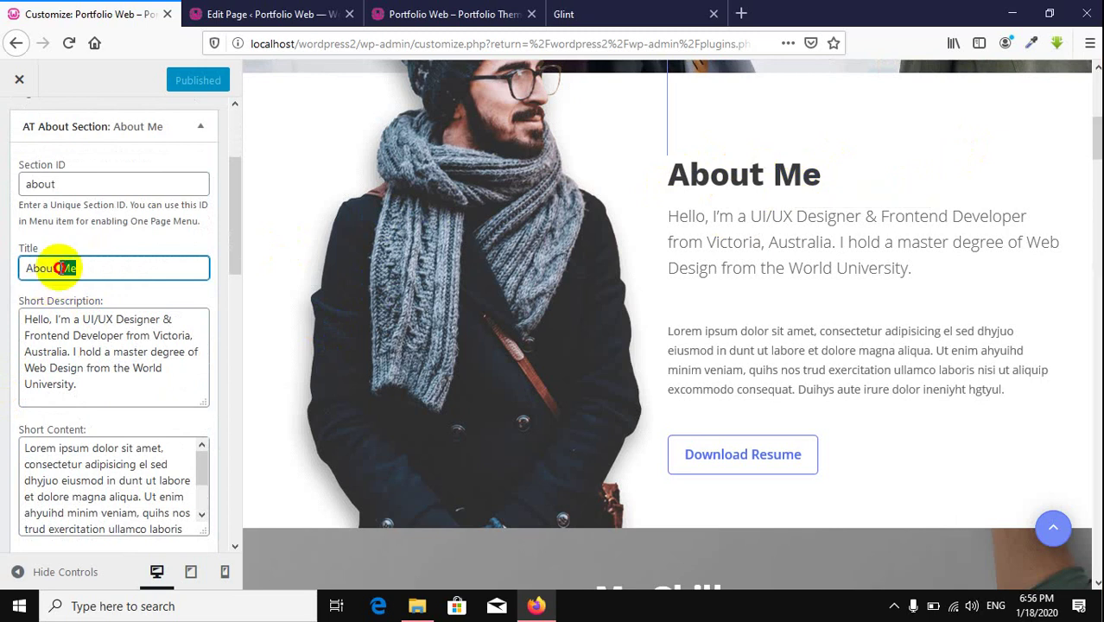
text(U)
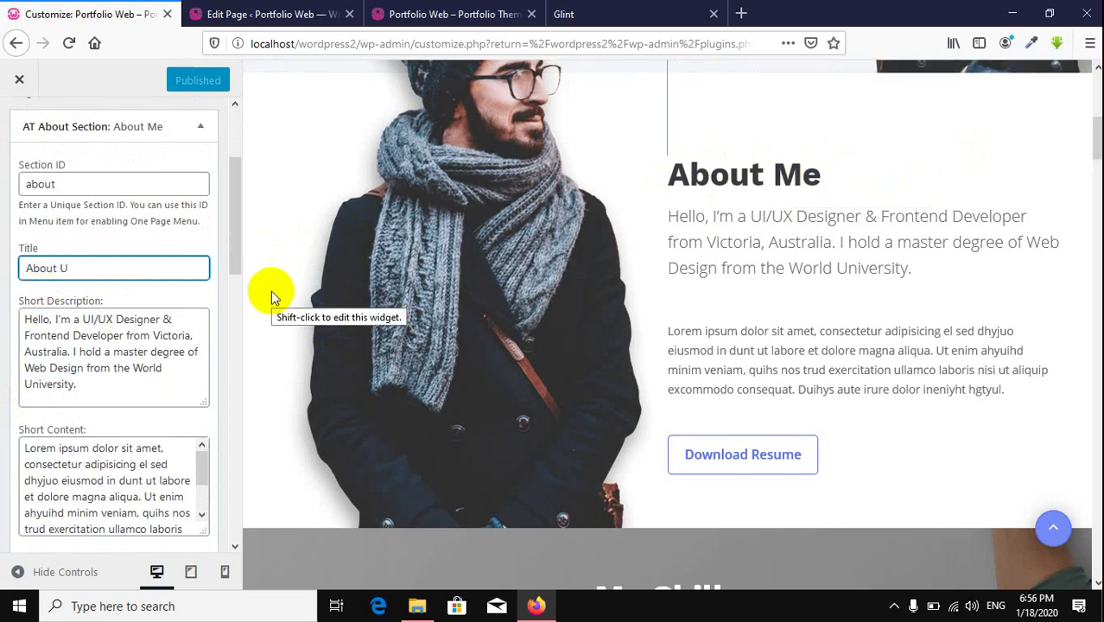
text(S)
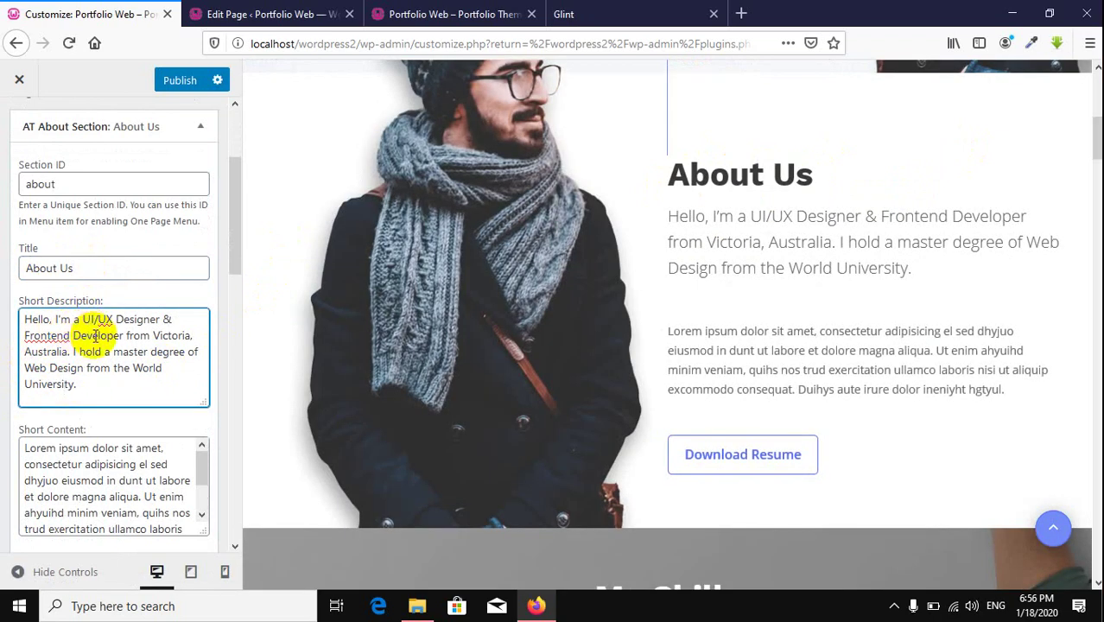
Step: Review the section's description text, then open the featured image library for a new portrait
drag(679, 216, 807, 243)
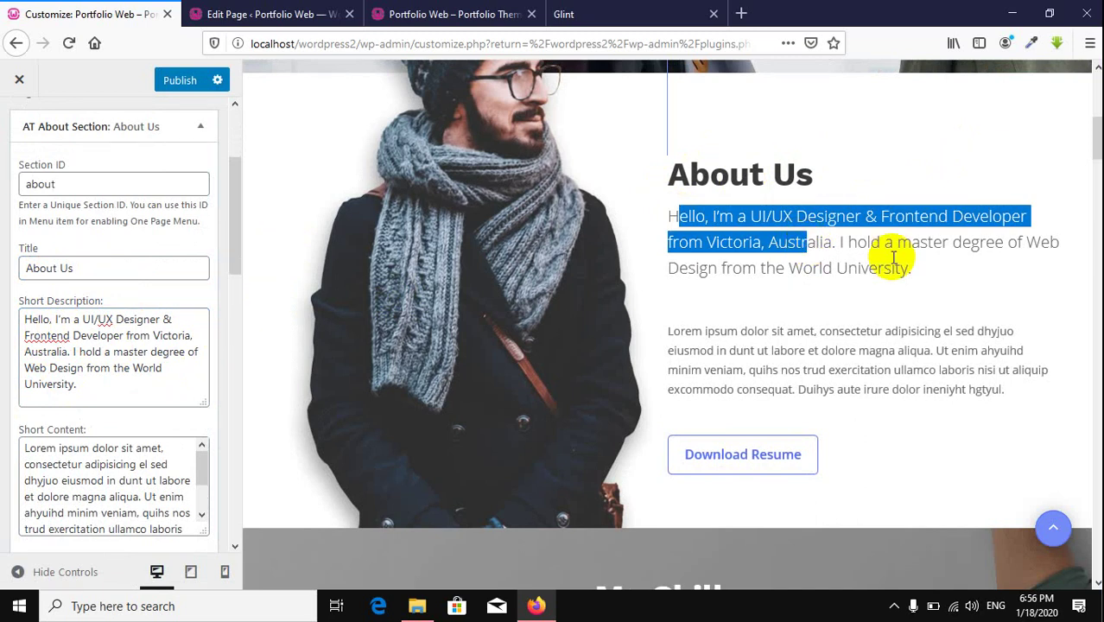
click(894, 256)
drag(90, 380, 3, 328)
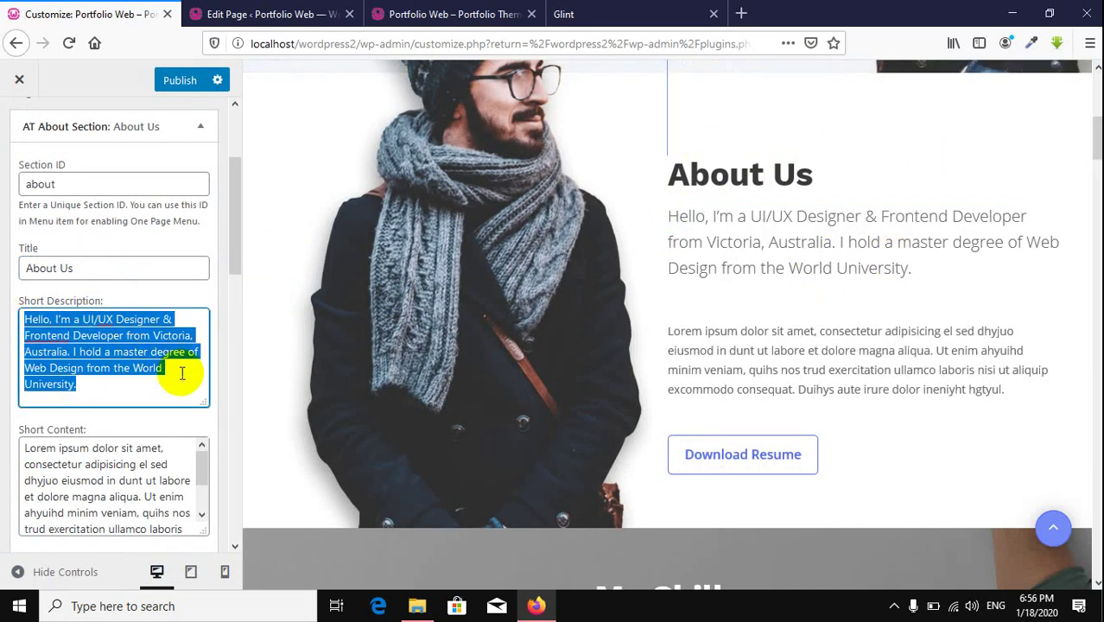
scroll(91, 345, down, 3)
click(57, 298)
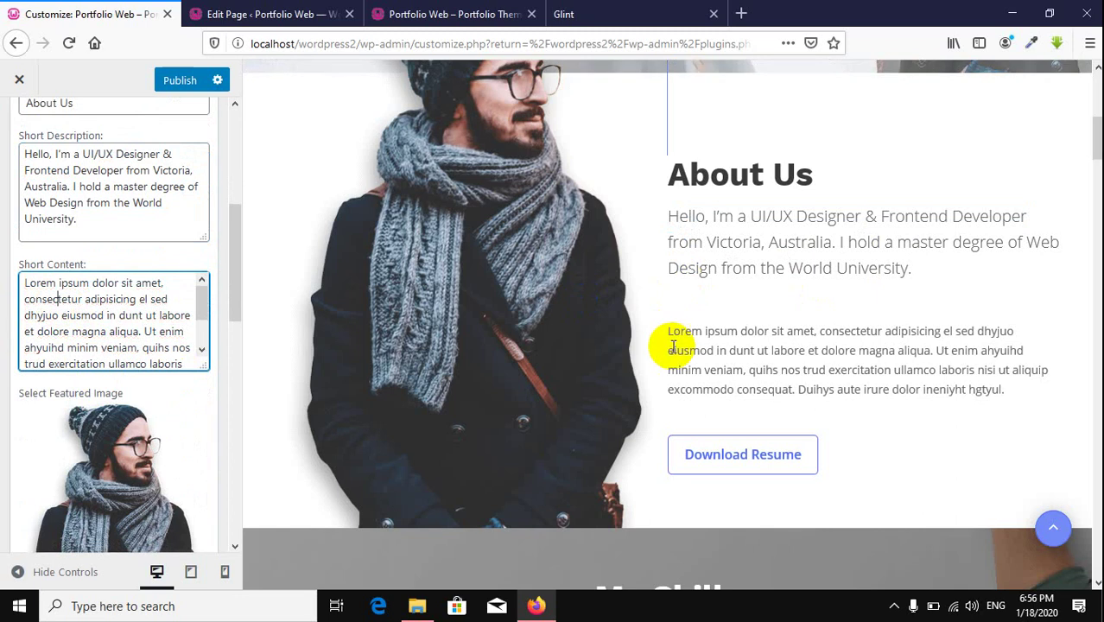
drag(670, 337, 967, 393)
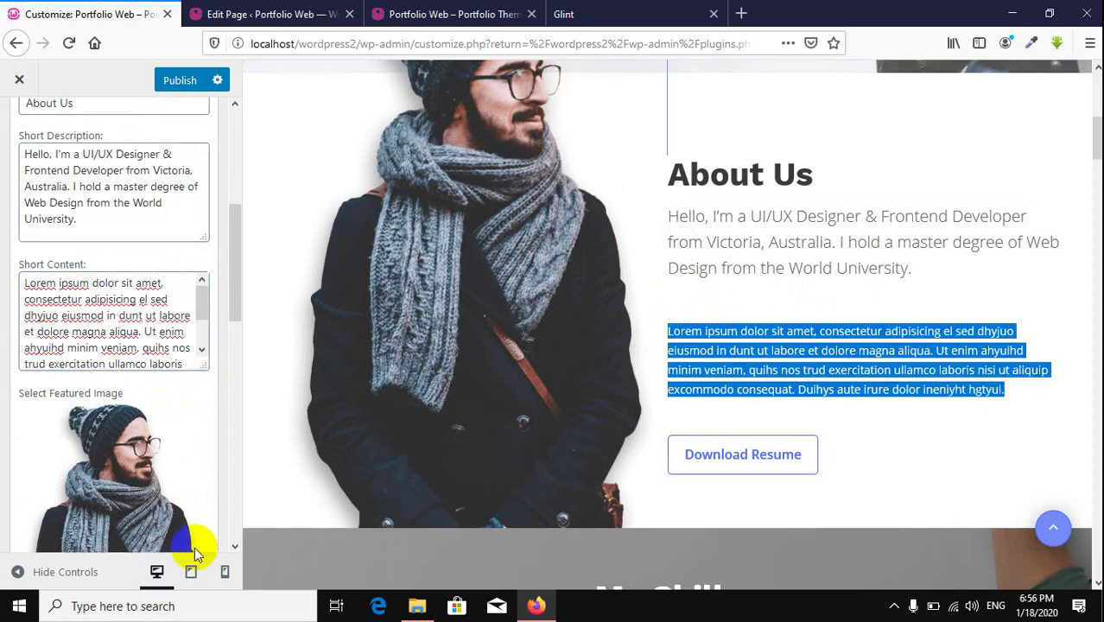
scroll(141, 489, down, 3)
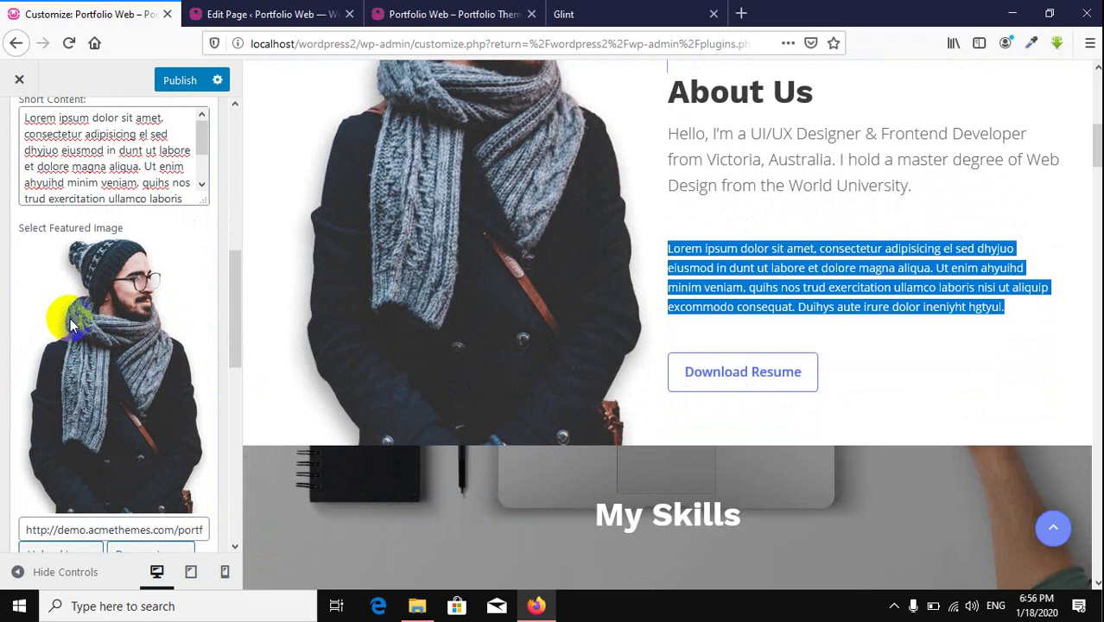
scroll(115, 333, down, 2)
scroll(501, 185, up, 4)
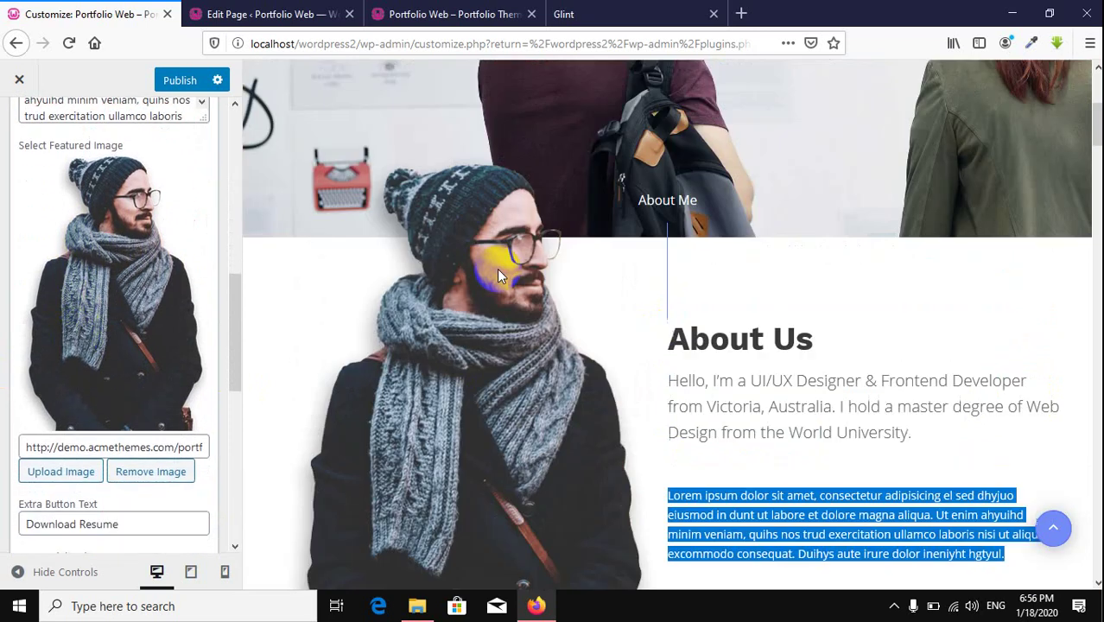
scroll(645, 382, down, 3)
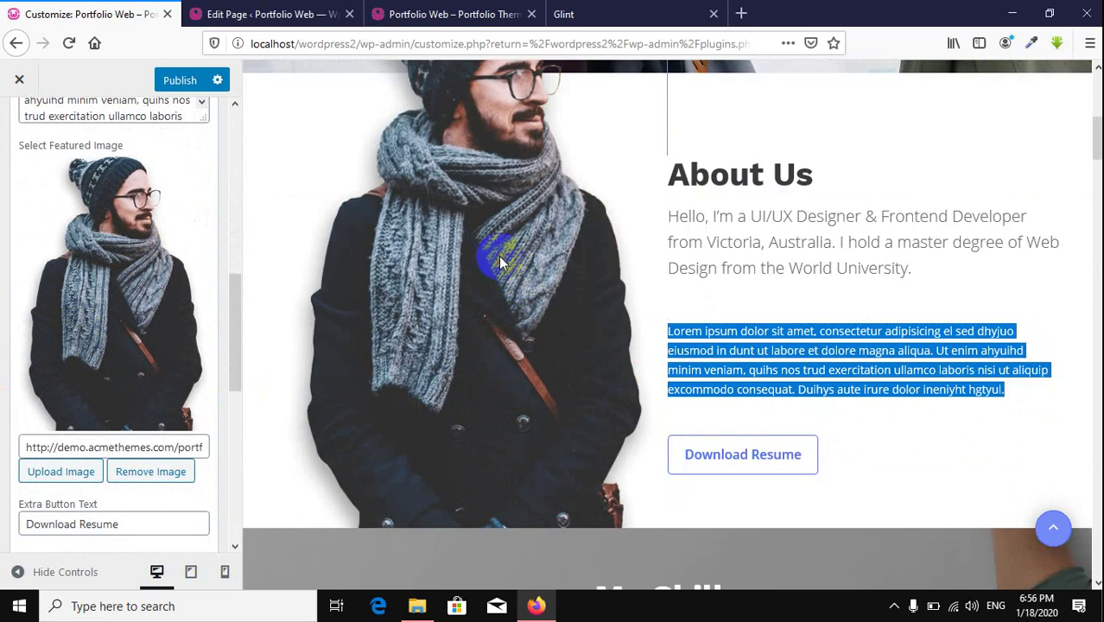
click(70, 475)
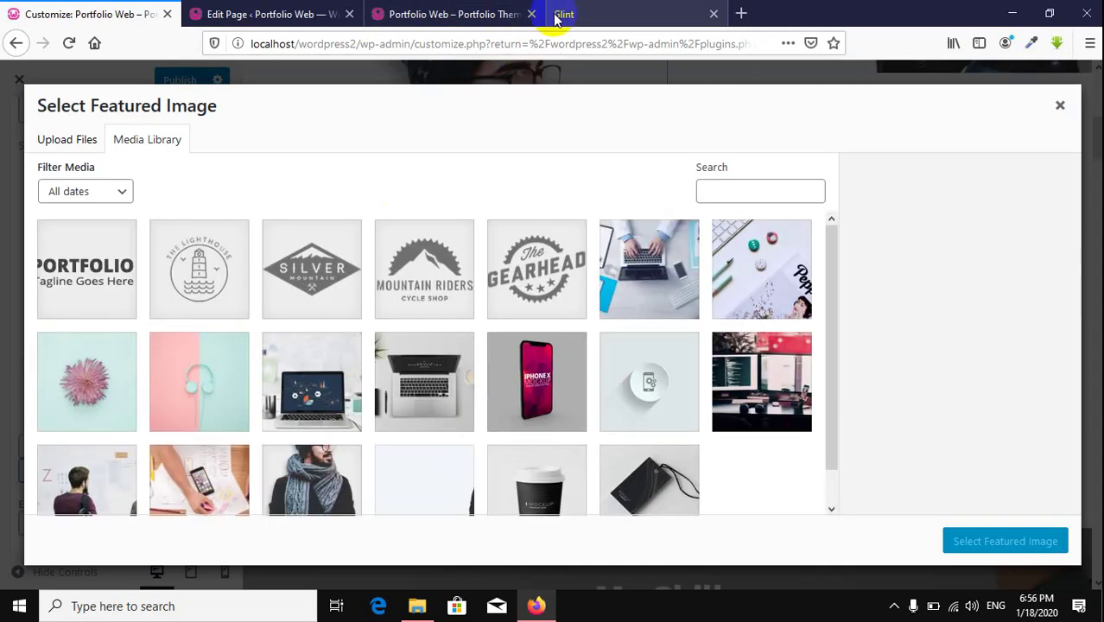
click(566, 14)
Step: Inspect the Glint demo's hero portrait element to locate its image source
right_click(809, 311)
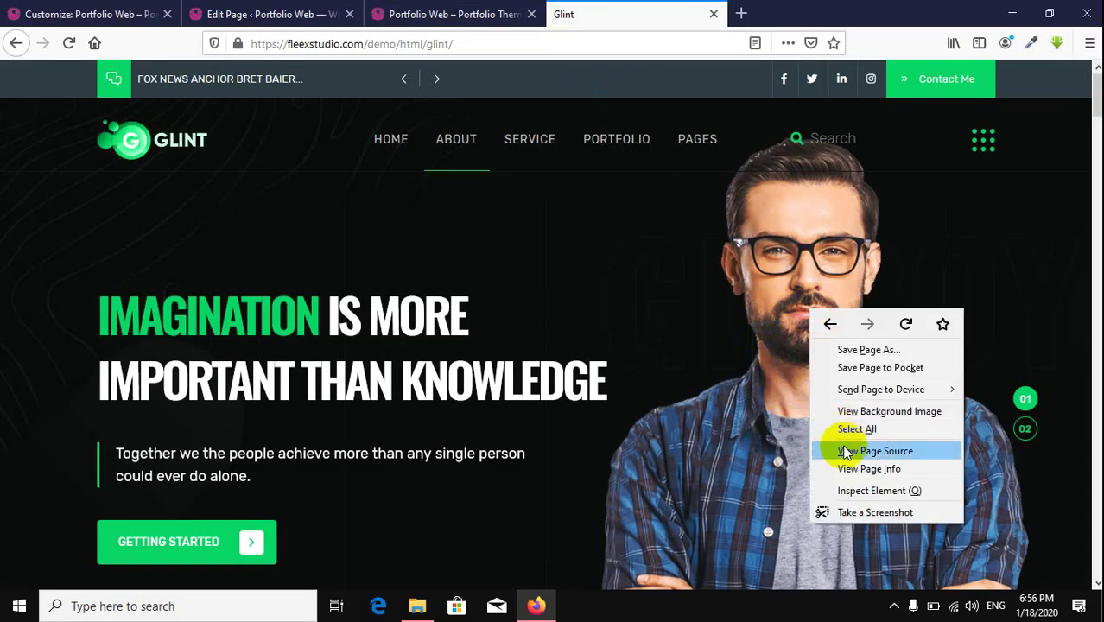
click(863, 489)
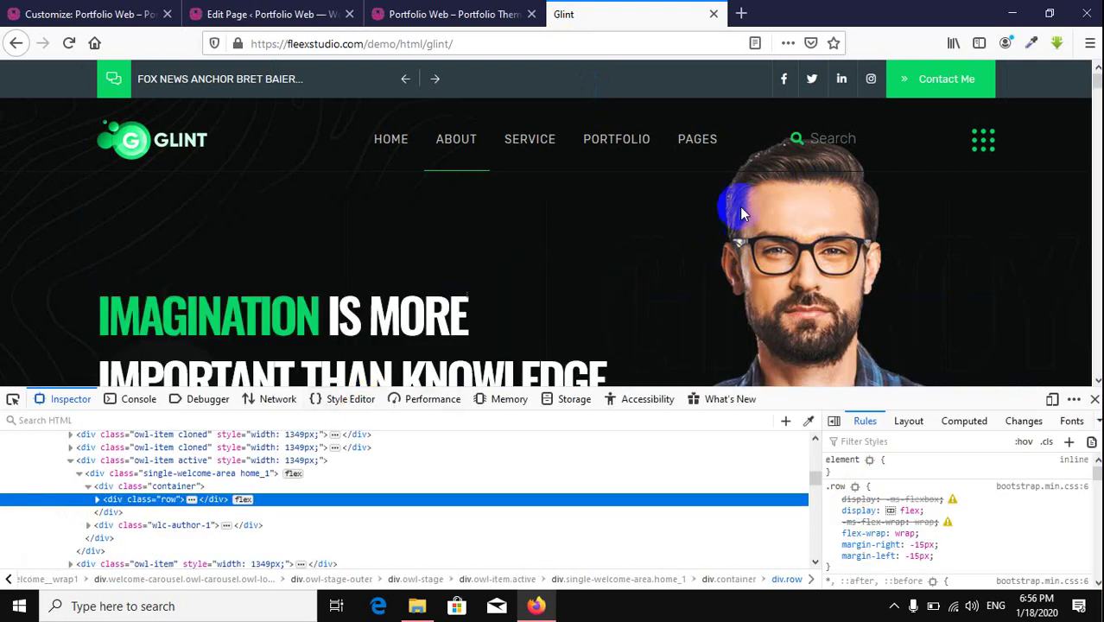
right_click(811, 211)
click(860, 352)
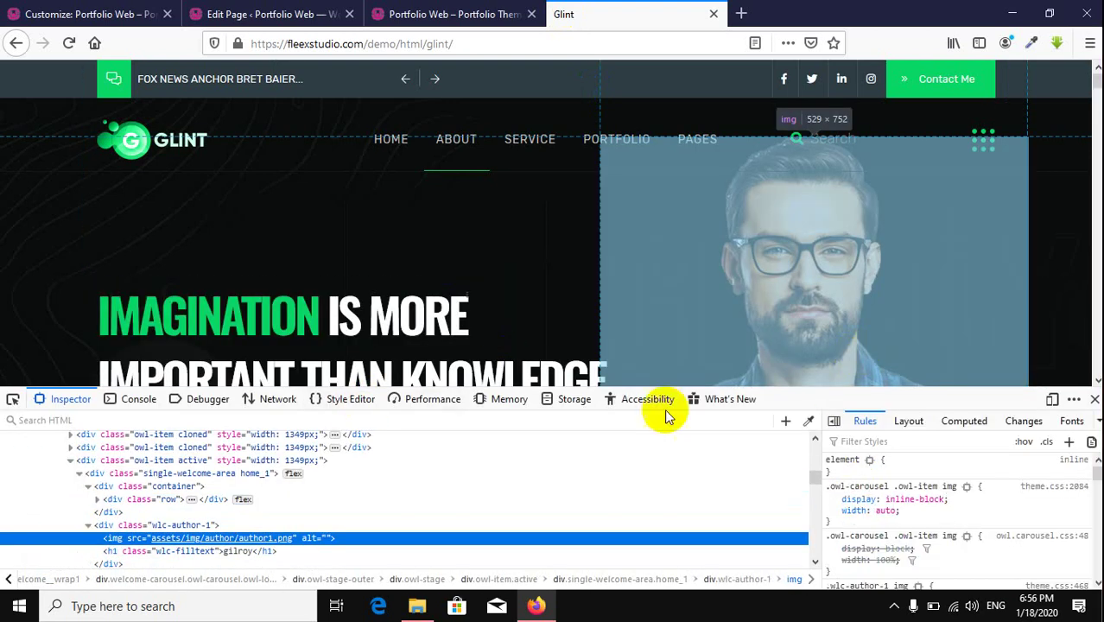
mouse_move(265, 540)
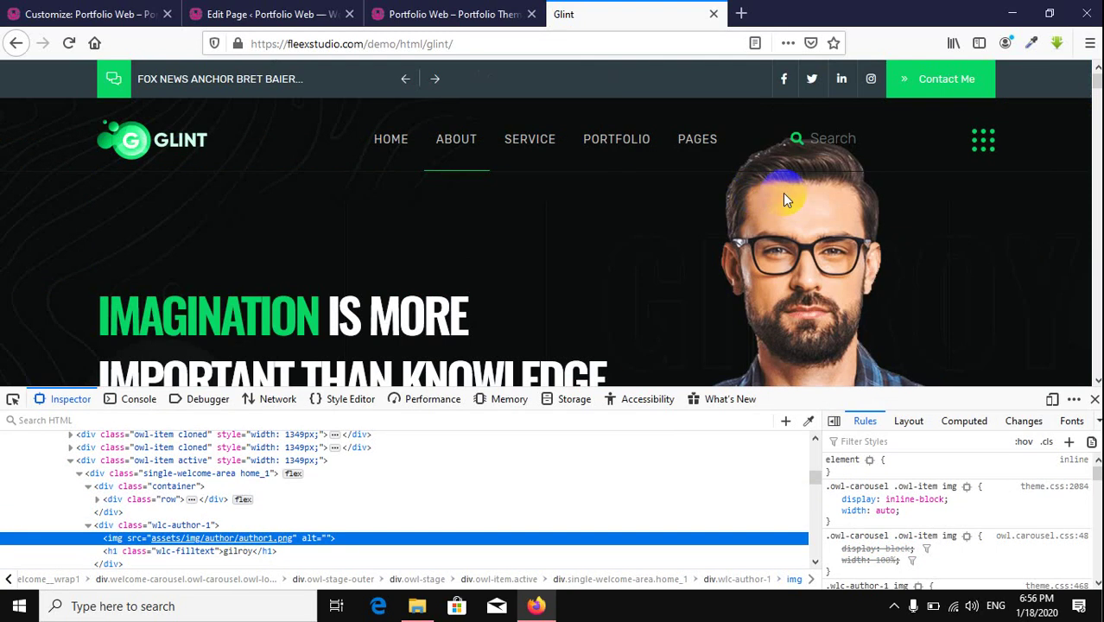
Step: Save the hero portrait as author1.png and close the developer tools
right_click(793, 192)
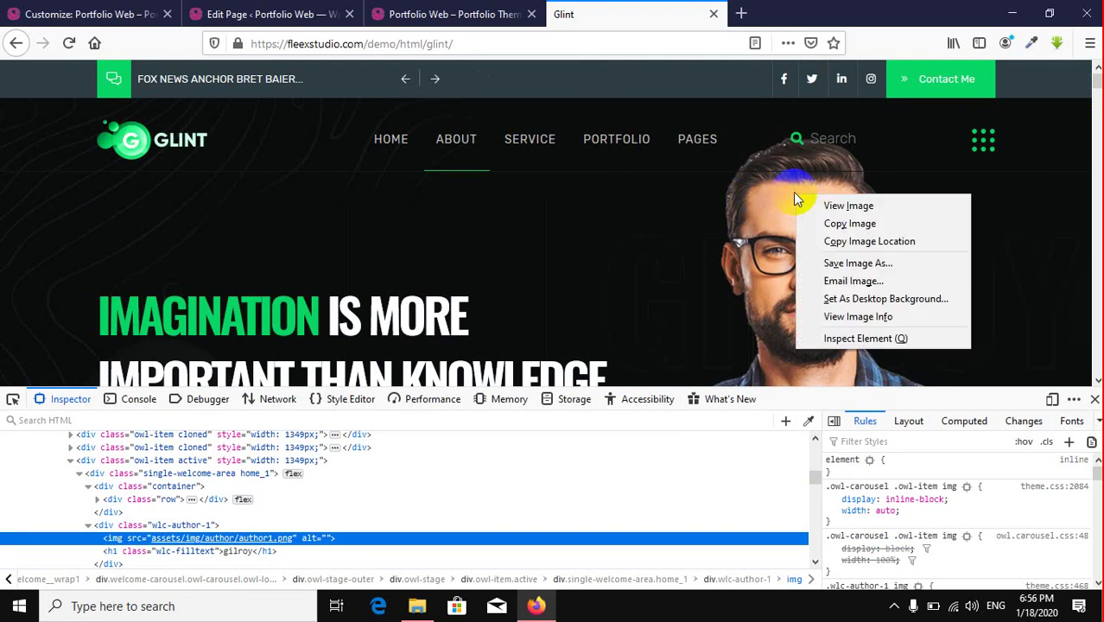
click(853, 264)
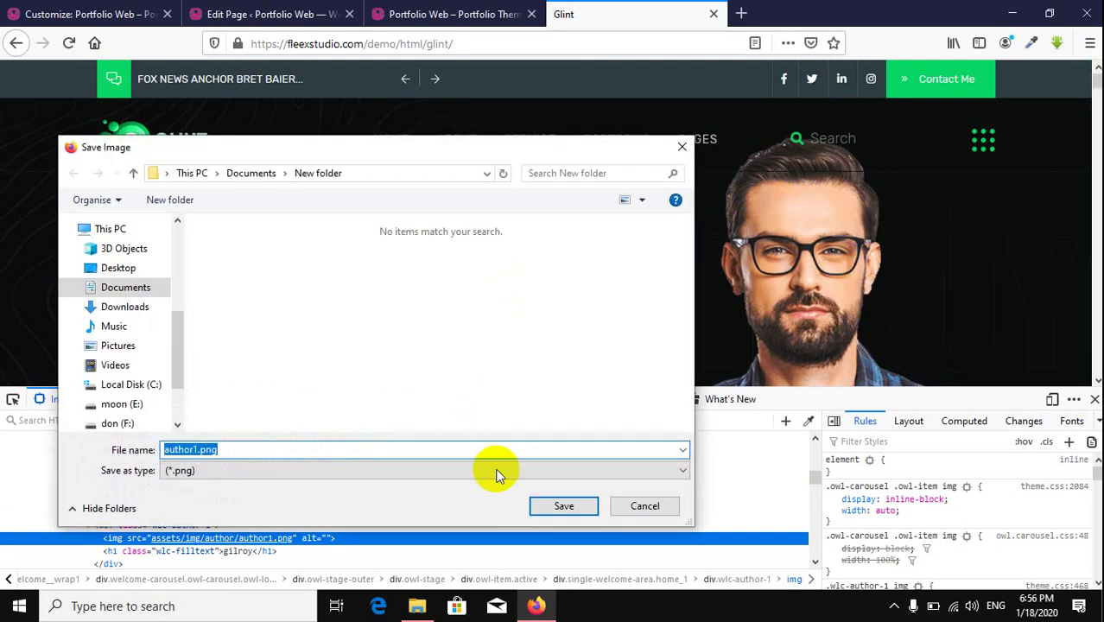
click(562, 506)
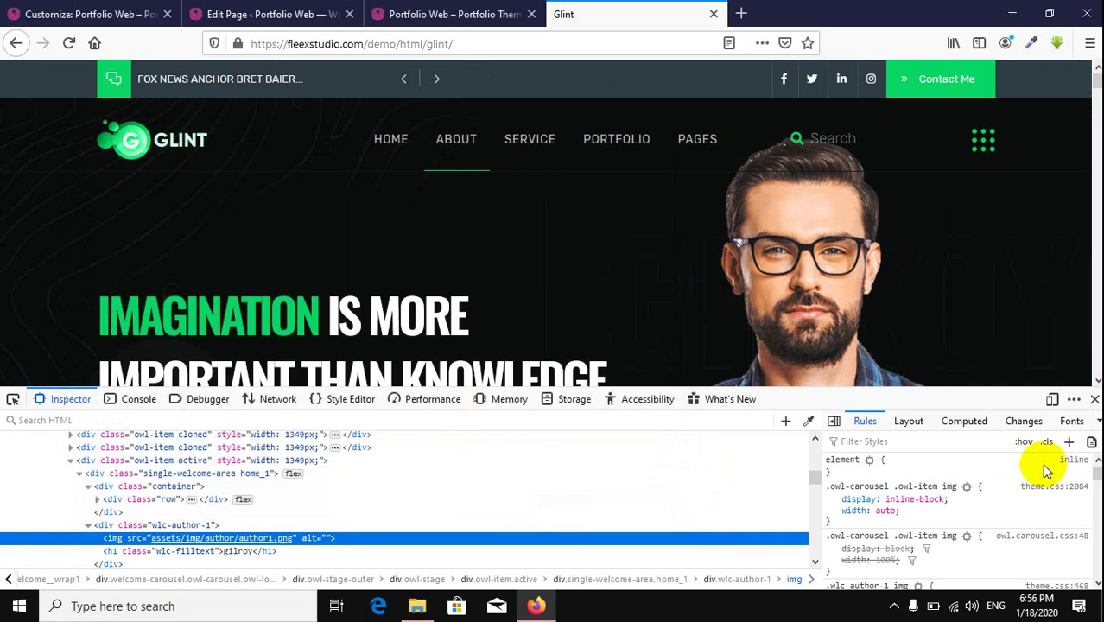
click(1094, 400)
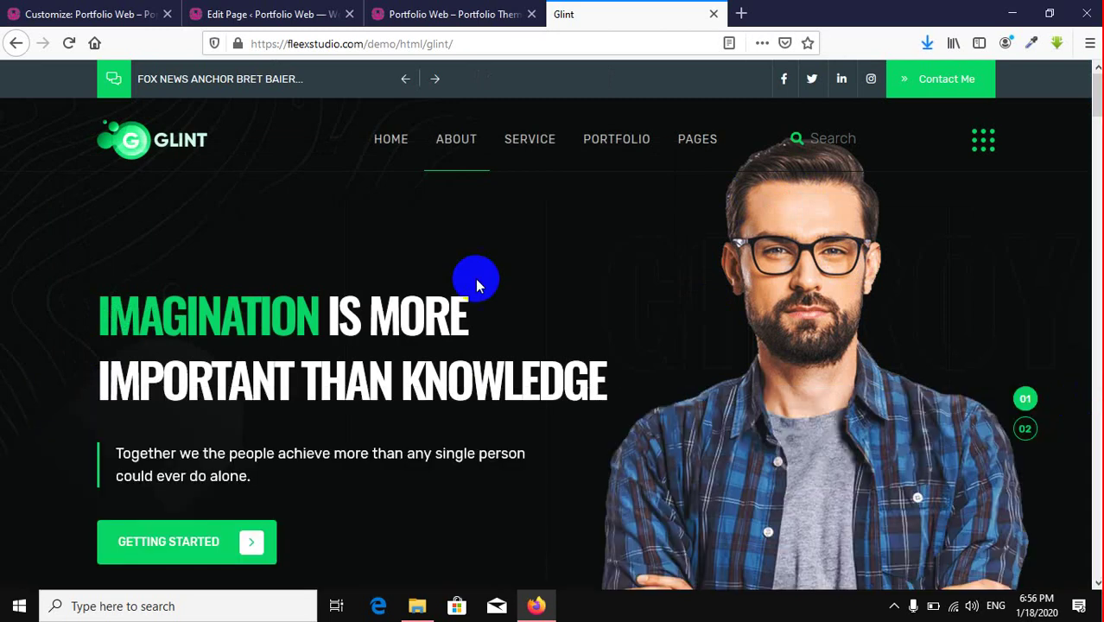
click(93, 14)
Step: Upload author1.png, set it as the About Us featured image, and publish
click(925, 43)
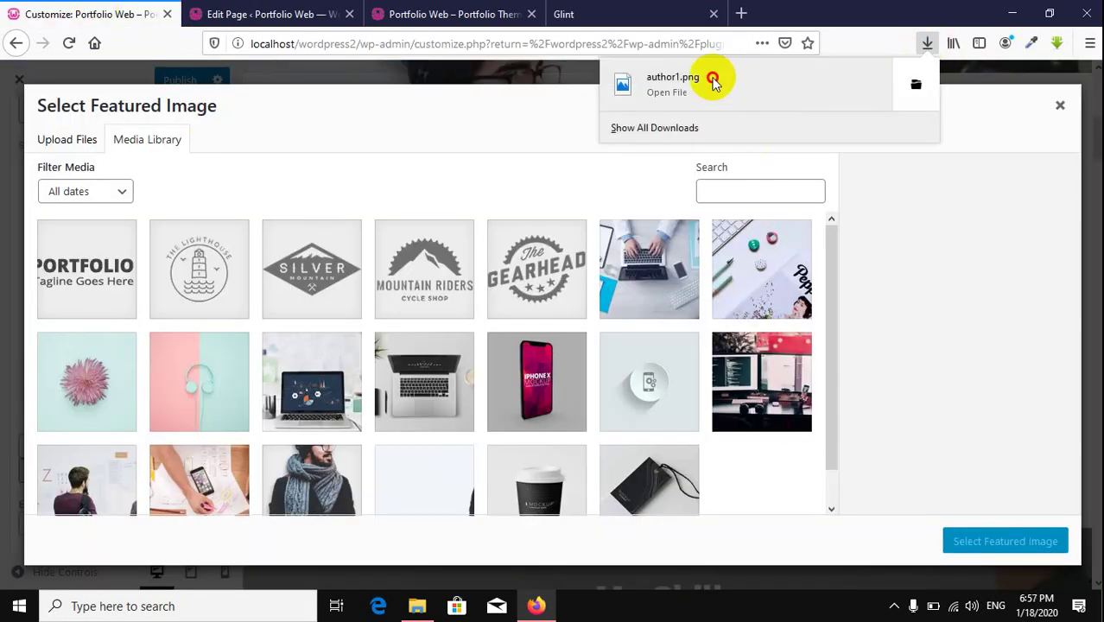
drag(714, 77, 341, 281)
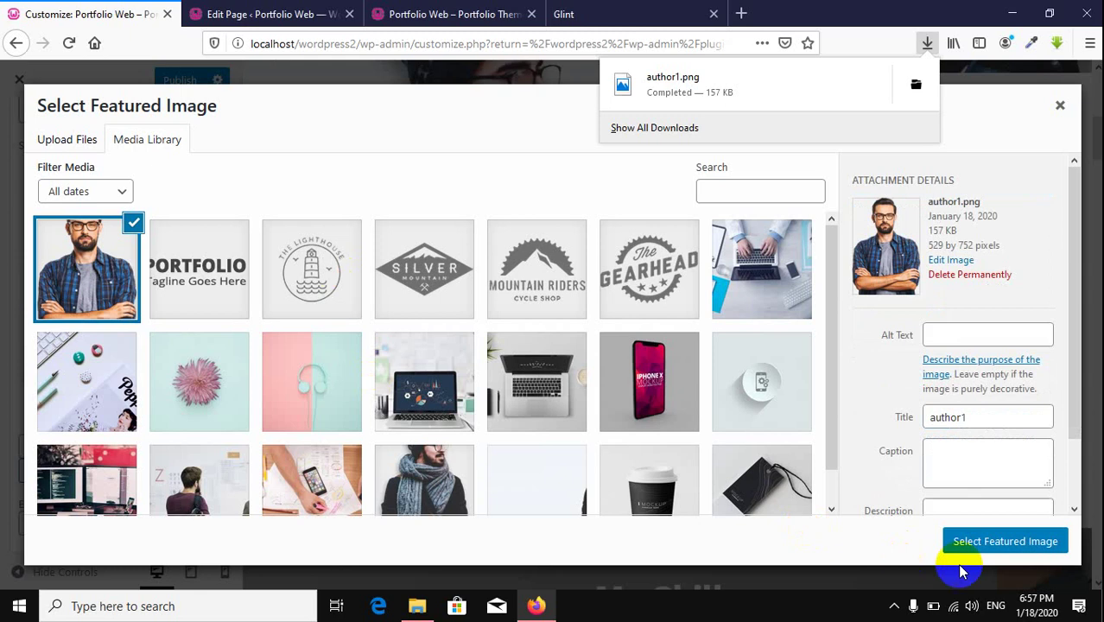
click(1004, 541)
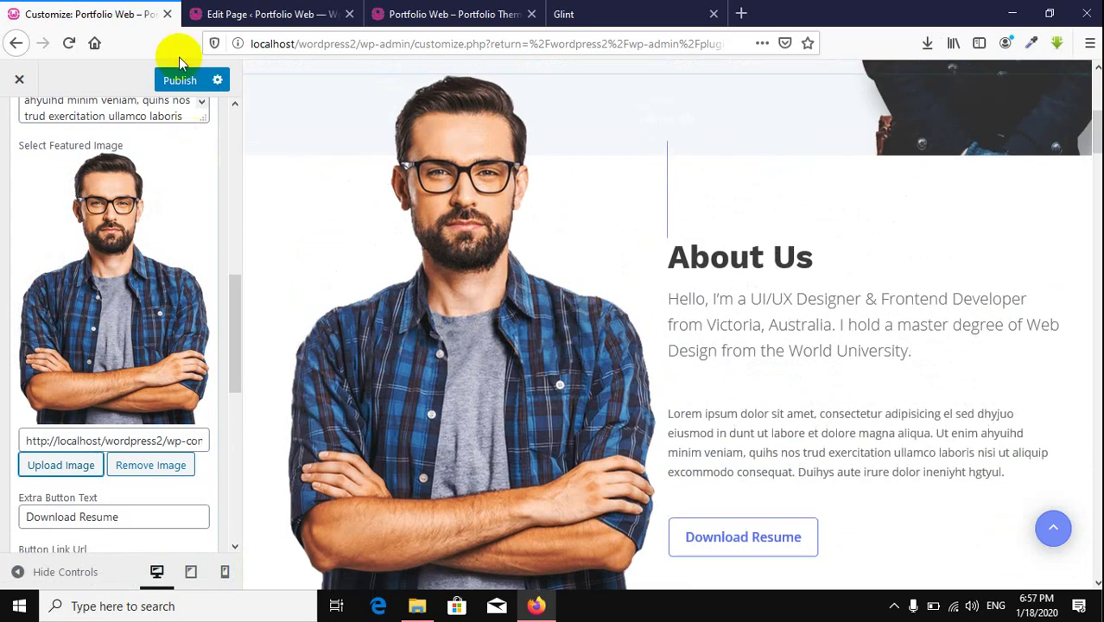
click(192, 80)
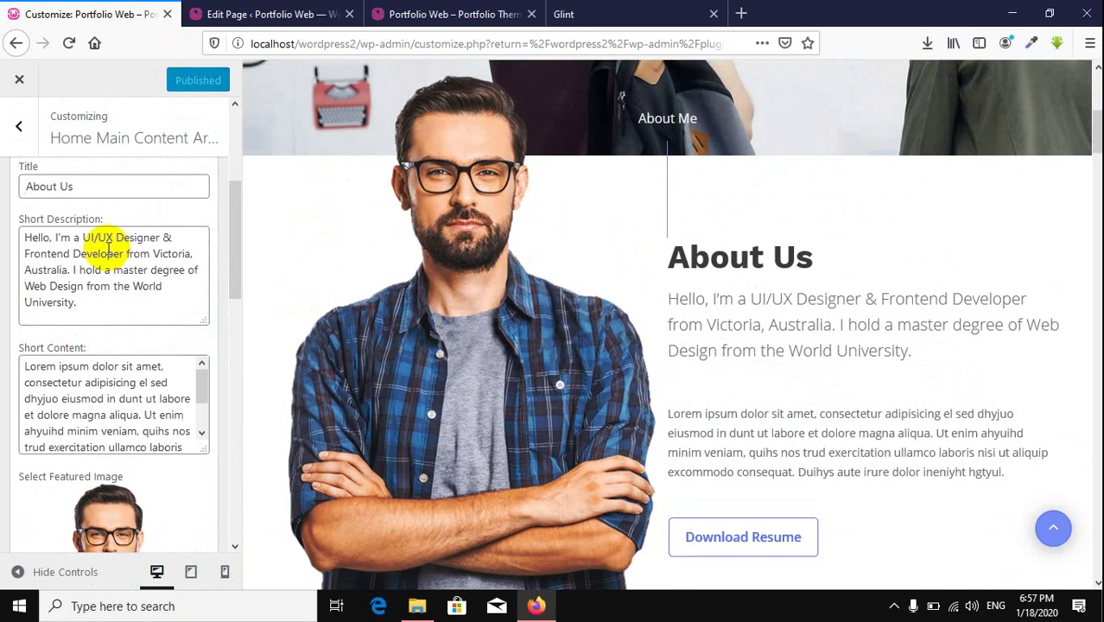
click(18, 126)
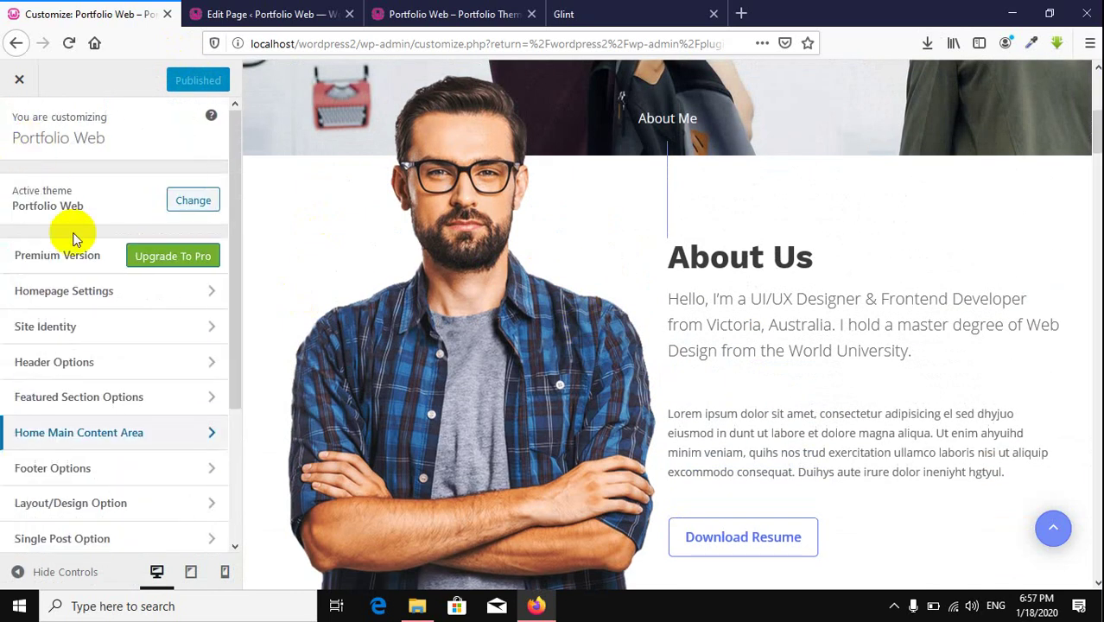
Step: In Home Main Content Area, collapse AT About Section and expand AT Skills Section down to its first skill entry
click(88, 433)
scroll(109, 277, down, 3)
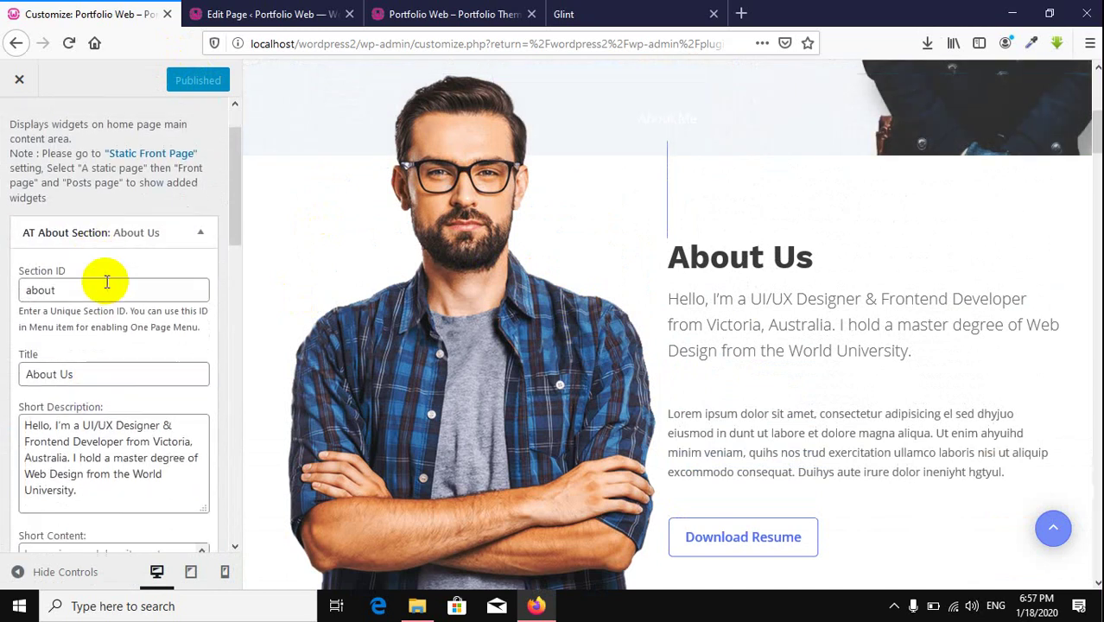
click(173, 208)
scroll(676, 287, down, 5)
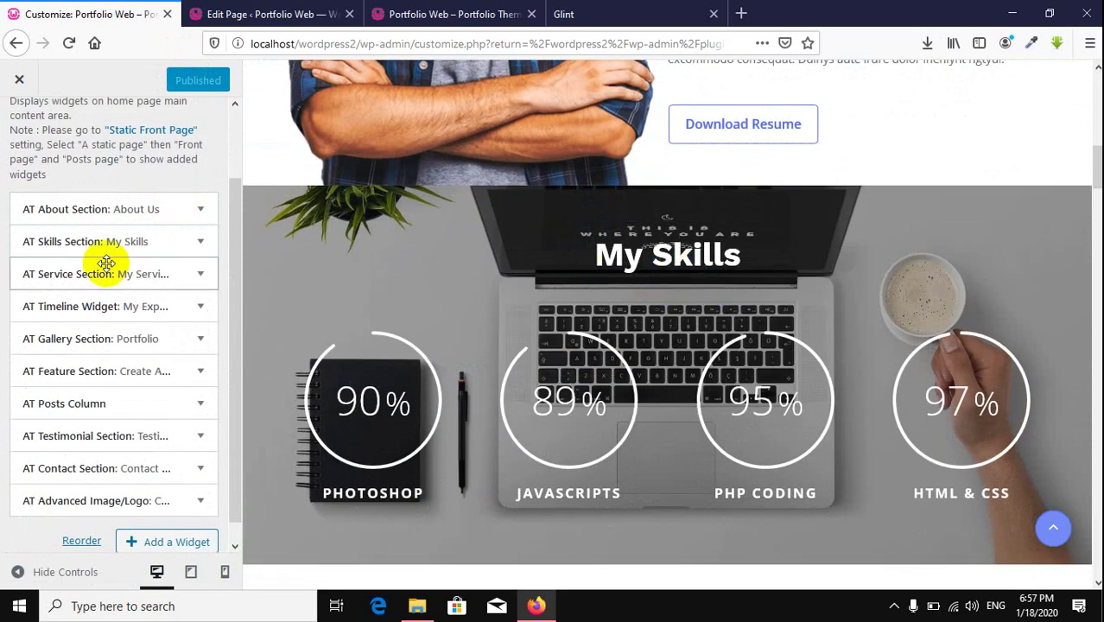
click(201, 248)
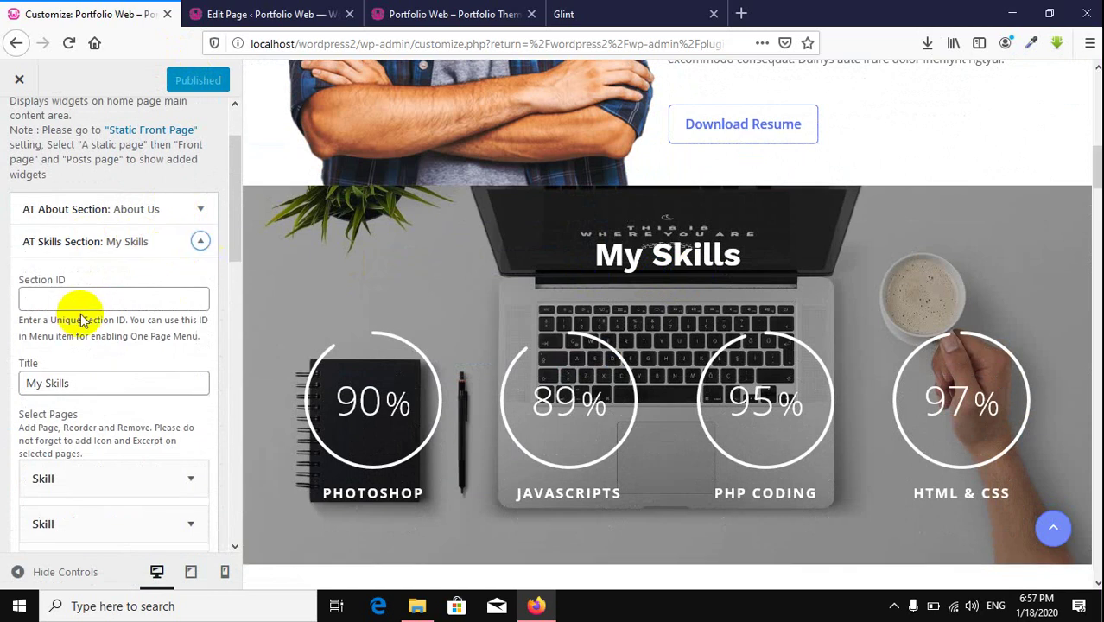
click(86, 302)
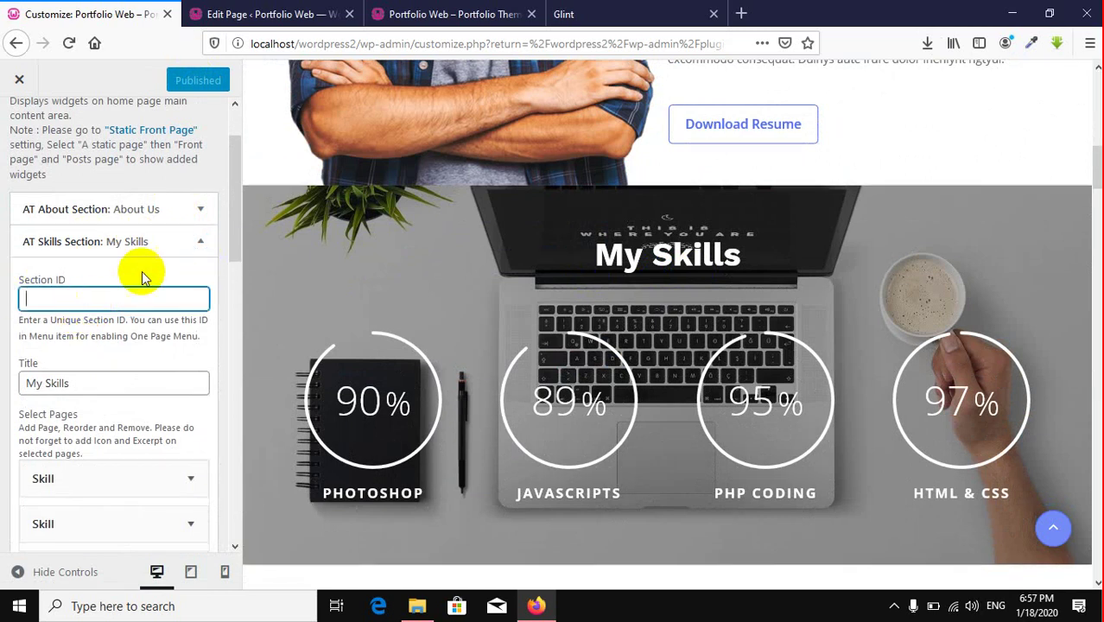
click(201, 244)
click(202, 241)
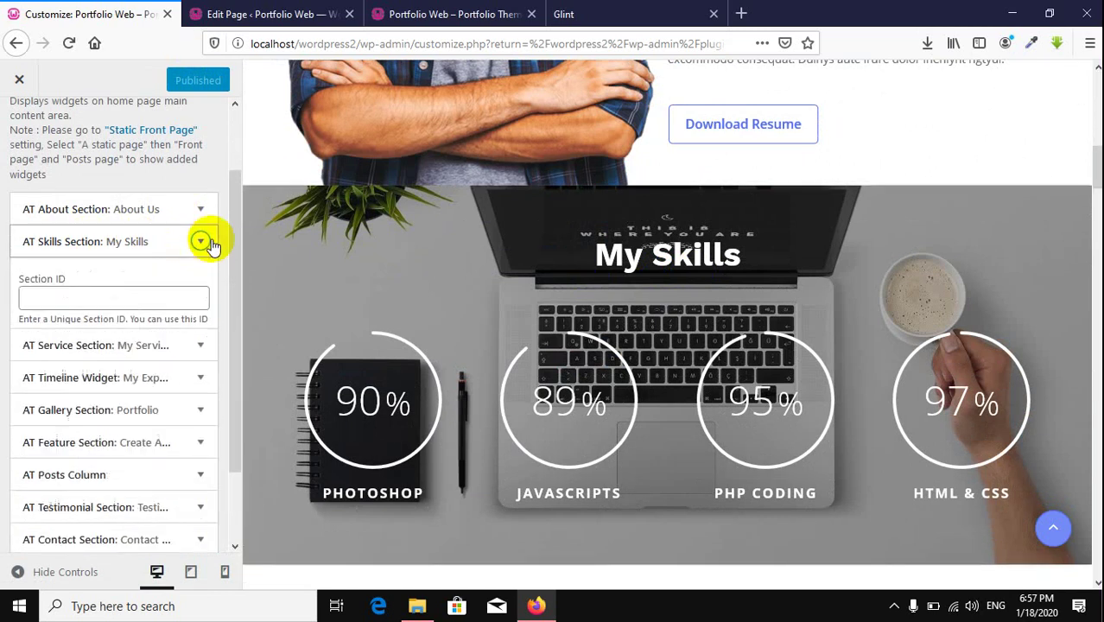
scroll(95, 326, down, 3)
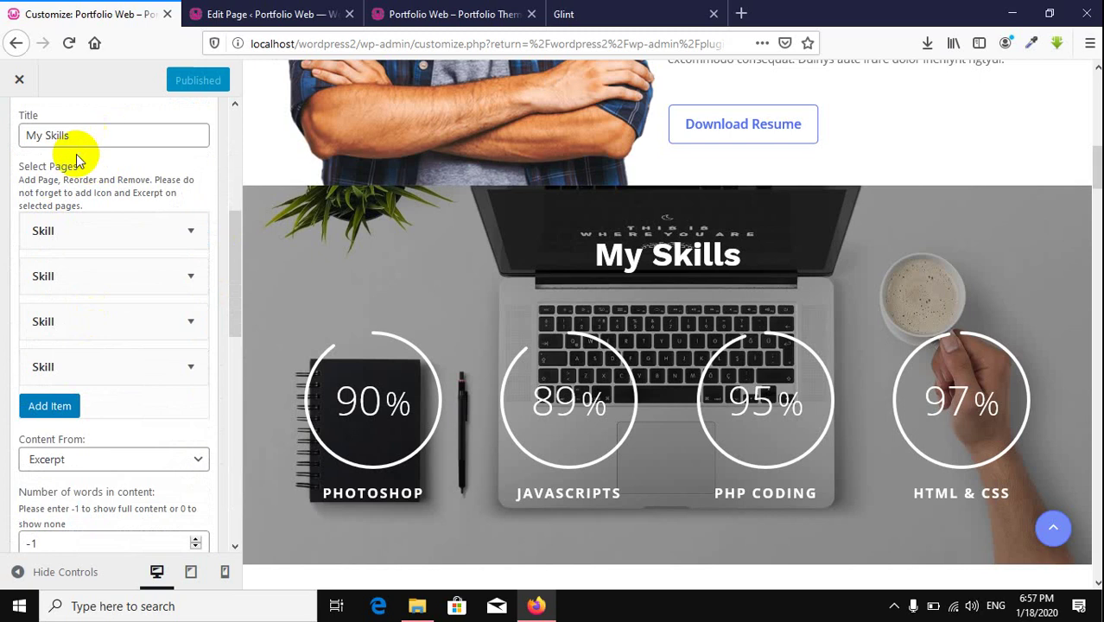
click(326, 394)
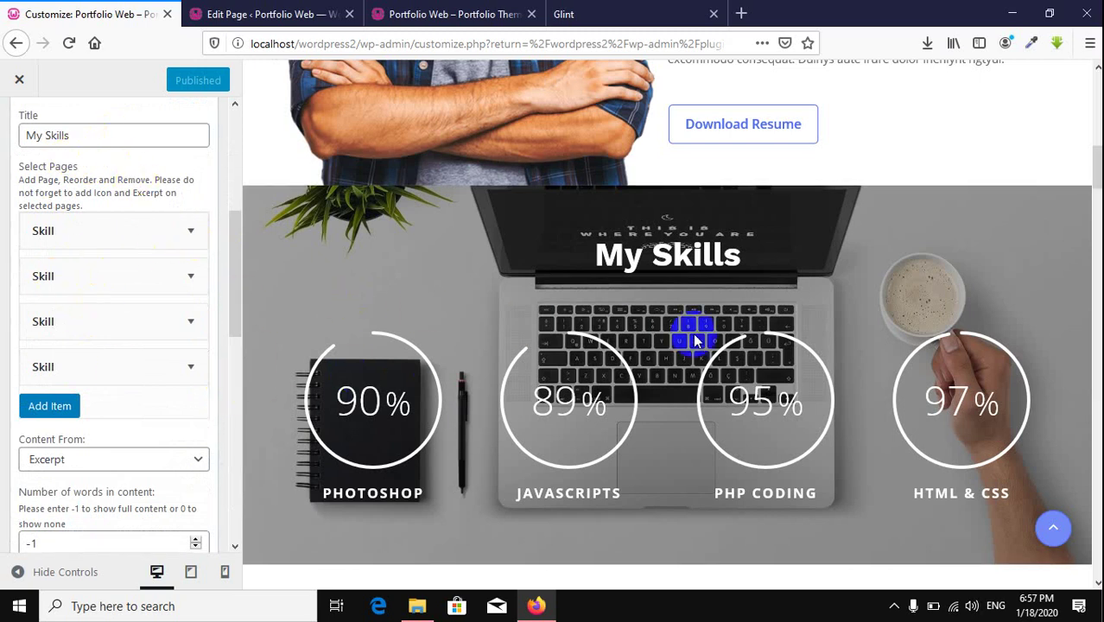
click(353, 430)
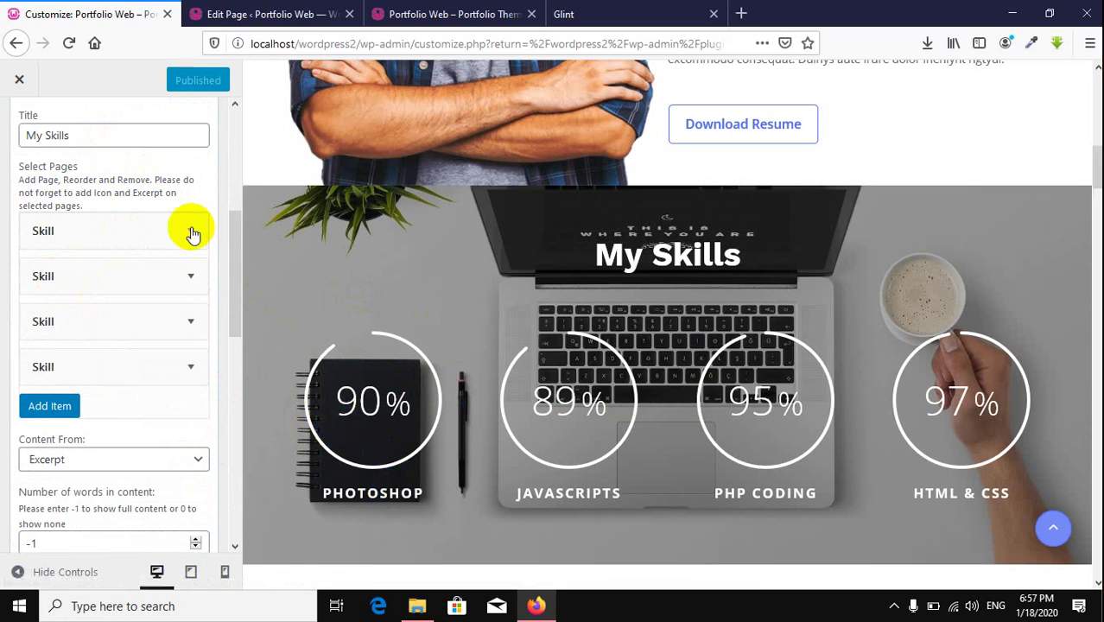
click(192, 232)
Step: Replace the first skill's Photoshop page with UI/UX Design
click(91, 271)
click(93, 272)
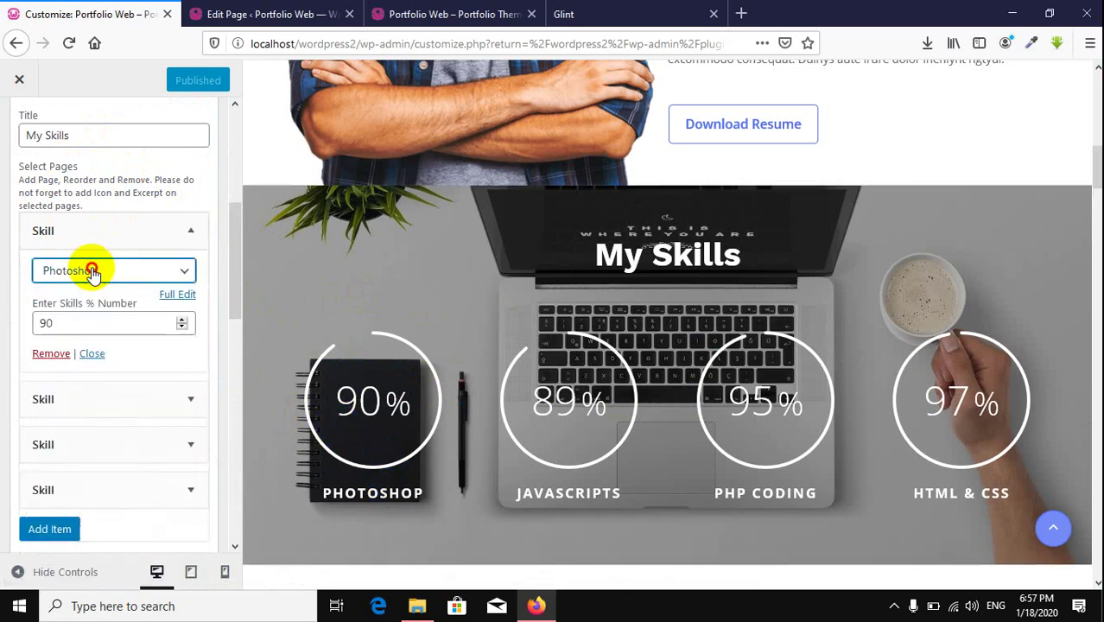
click(93, 273)
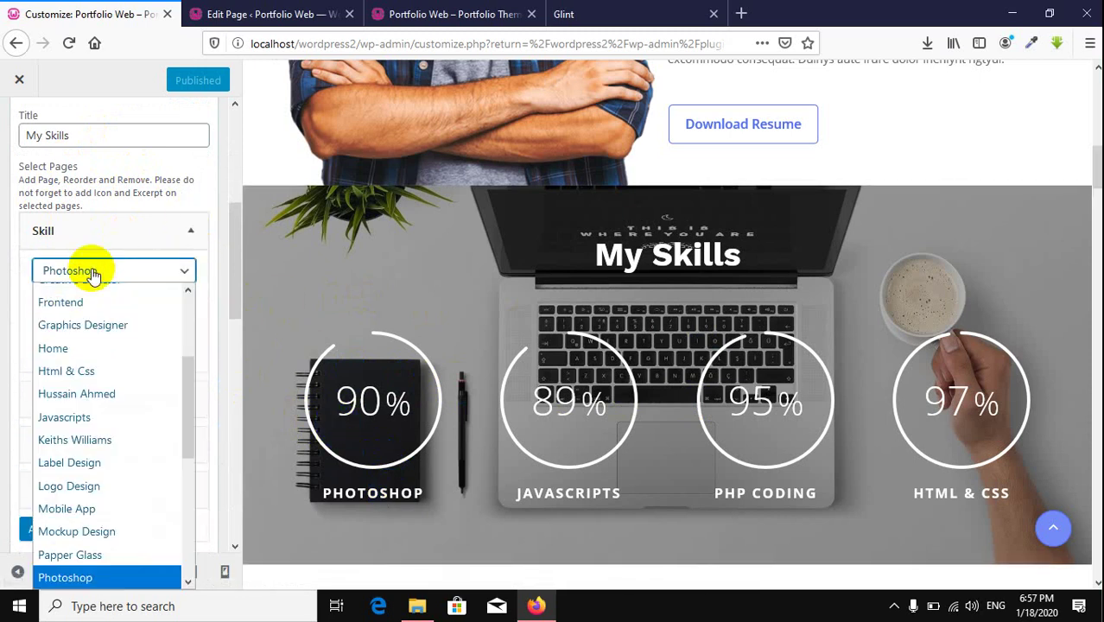
click(93, 273)
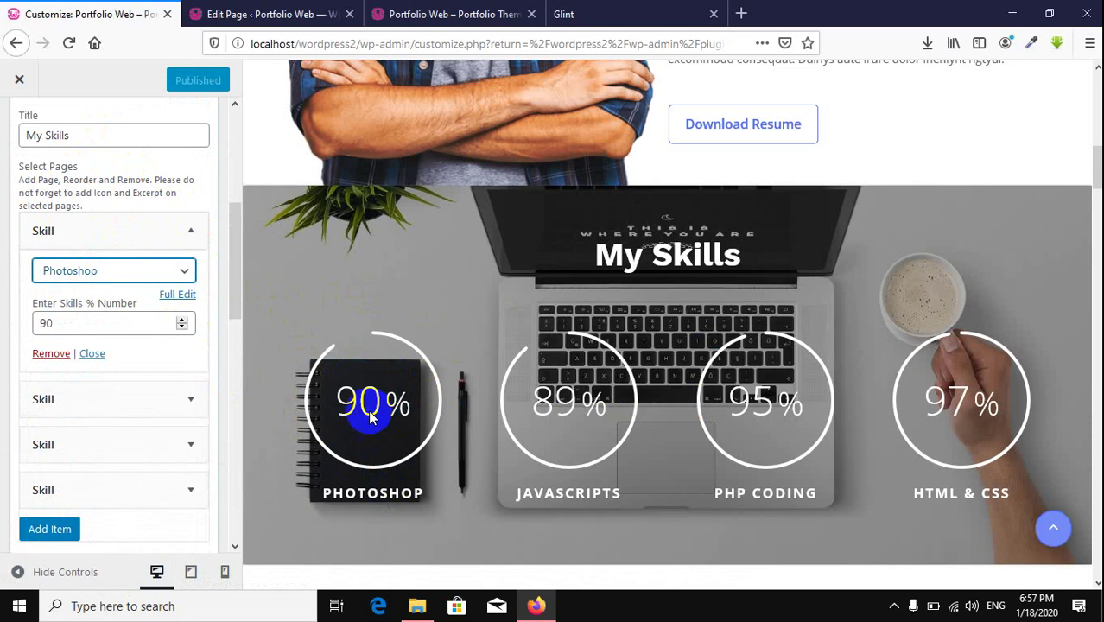
click(132, 284)
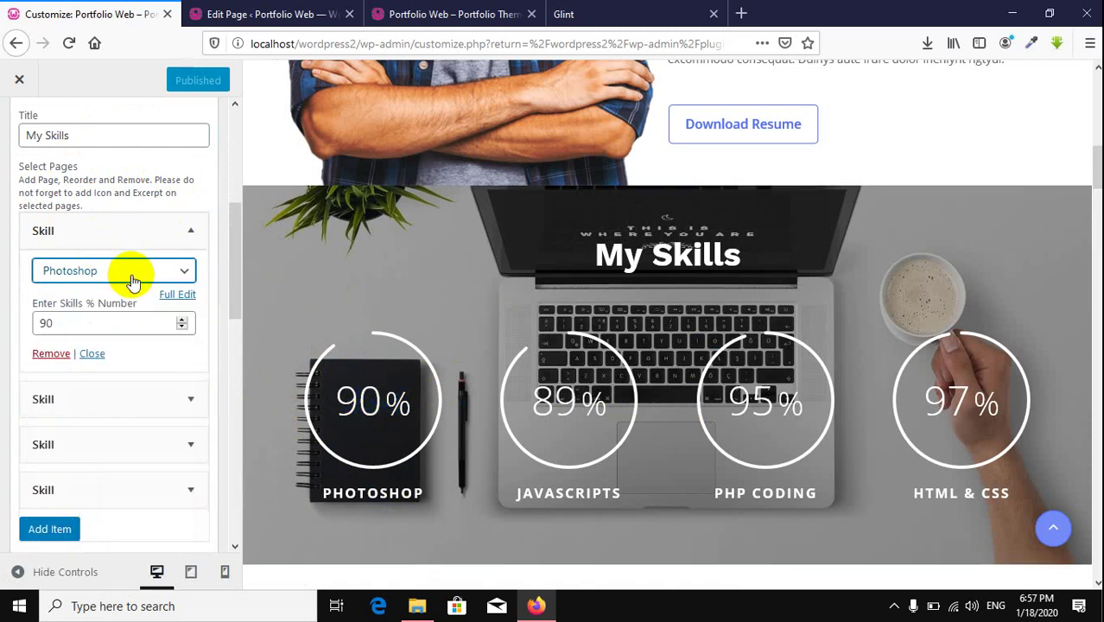
click(132, 281)
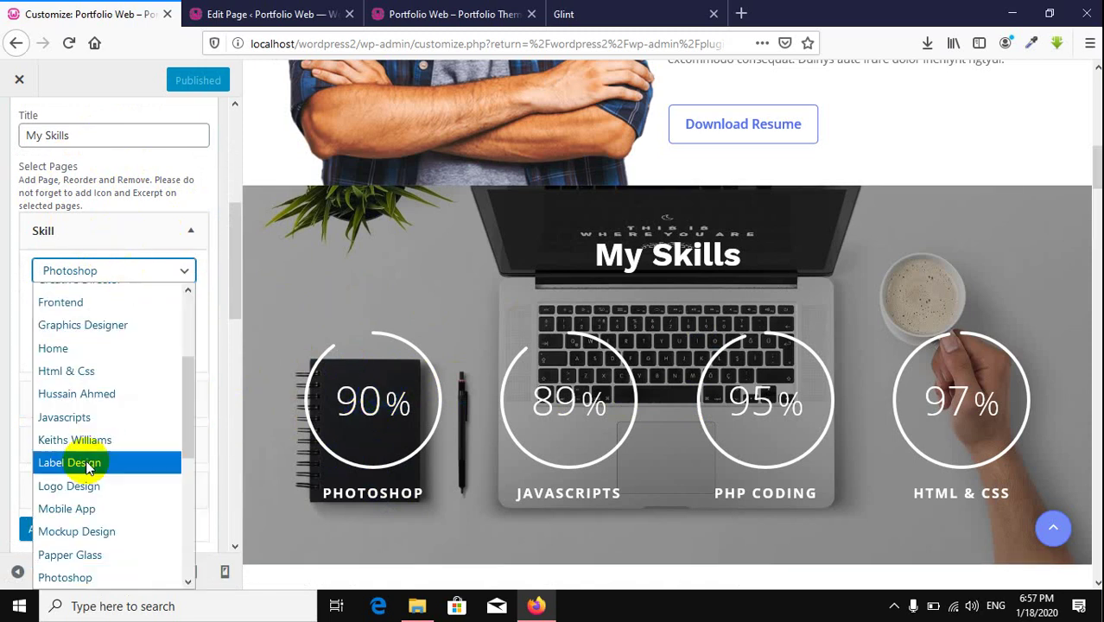
scroll(86, 464, up, 3)
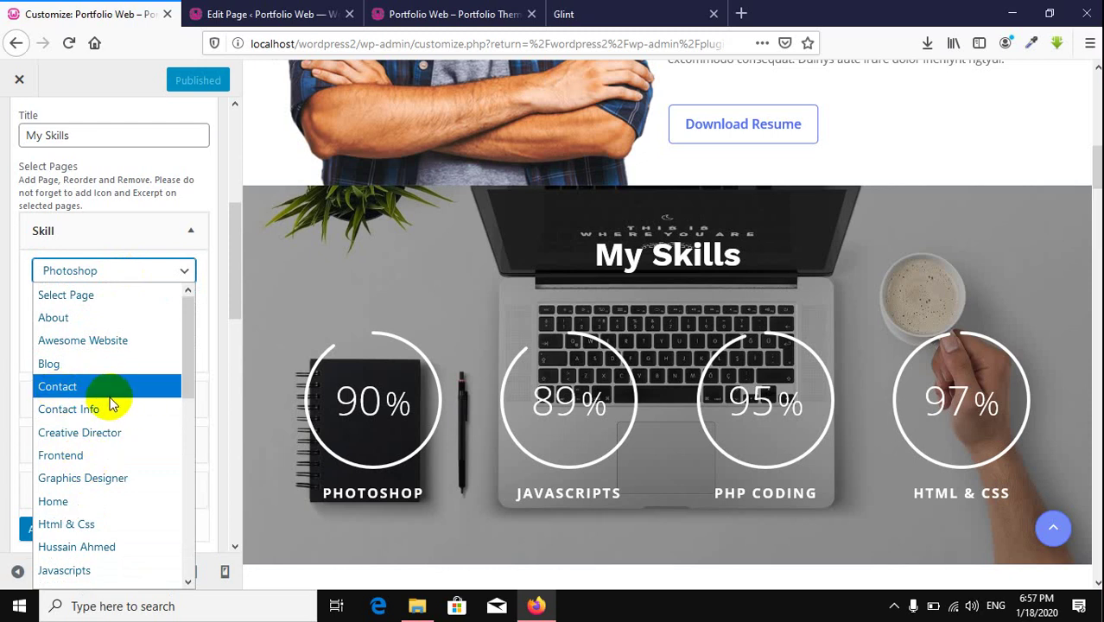
scroll(110, 404, down, 5)
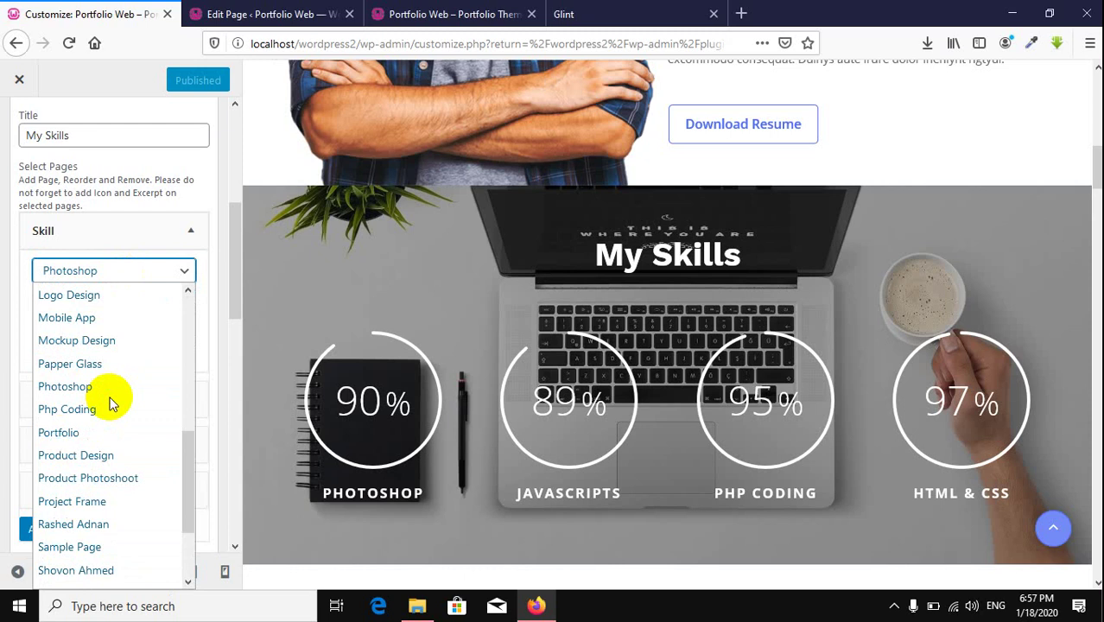
scroll(111, 404, down, 2)
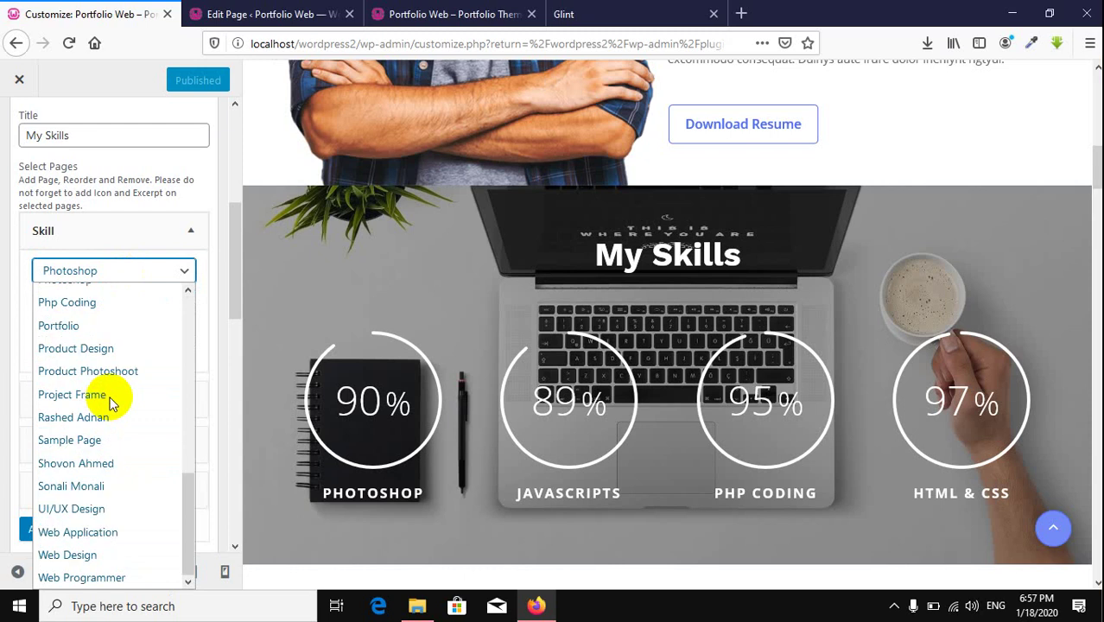
click(79, 507)
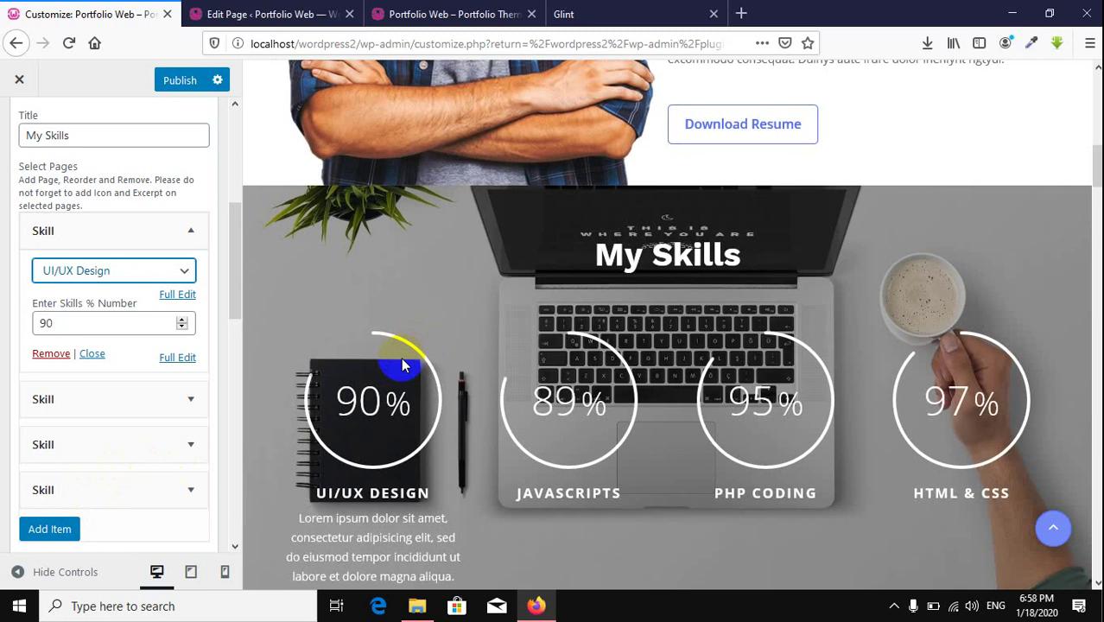
scroll(401, 361, down, 2)
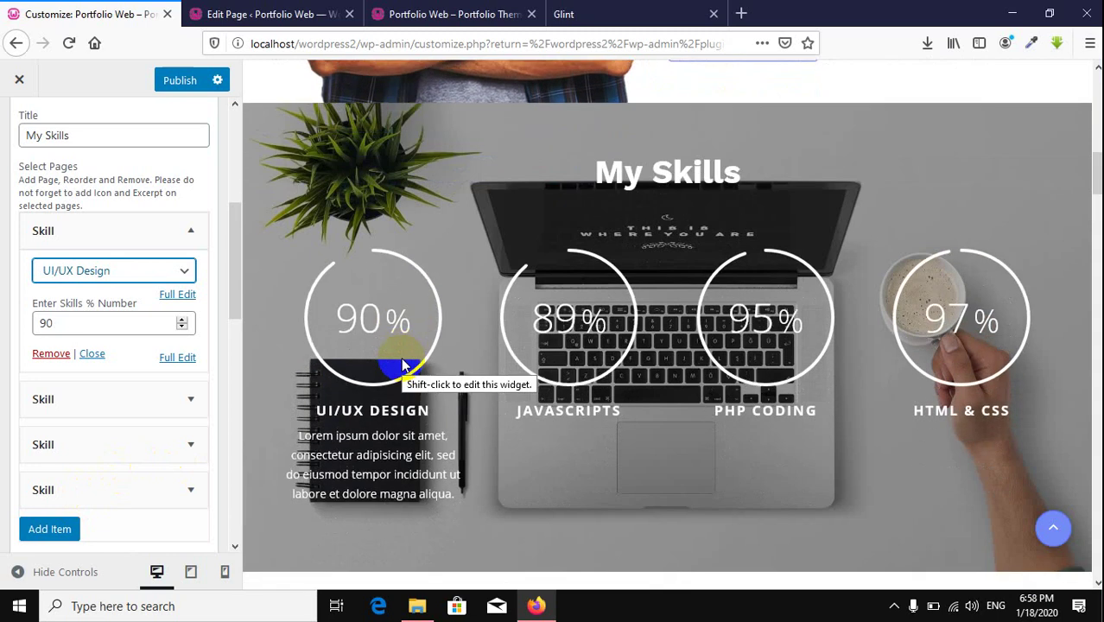
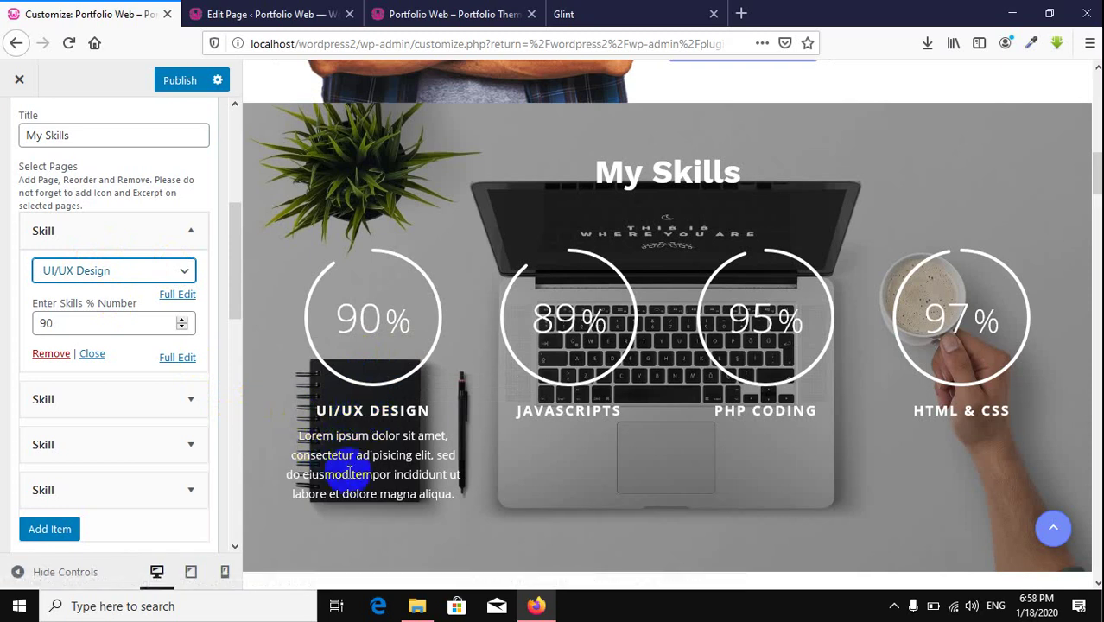
Step: Select the UI/UX Design skill's Lorem ipsum description text in the Customizer preview
drag(319, 454, 363, 474)
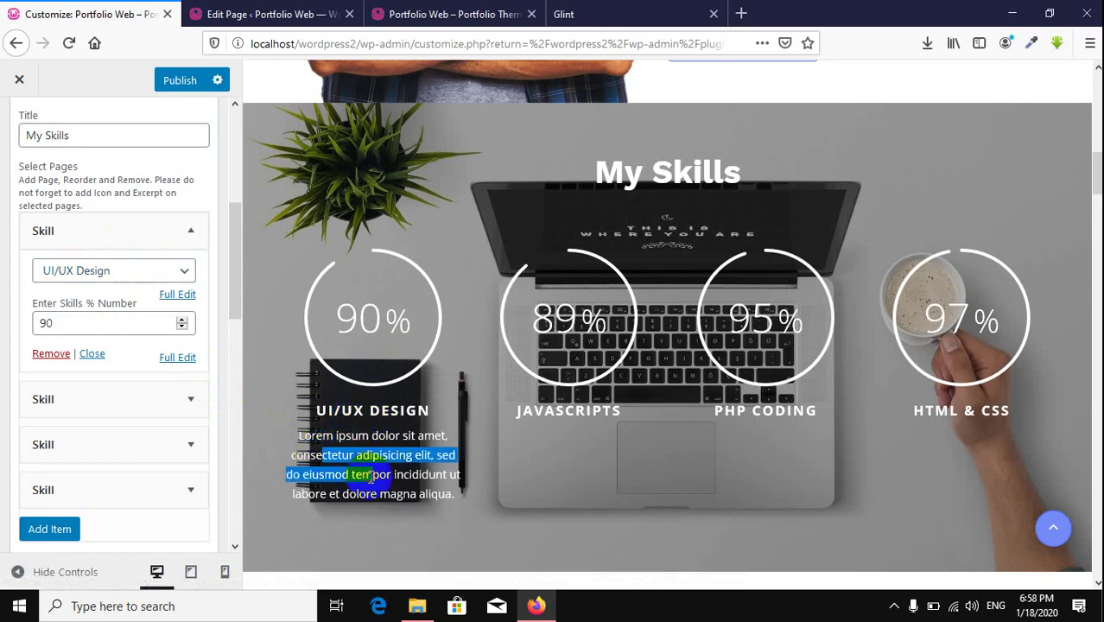
click(363, 473)
double_click(352, 437)
click(354, 439)
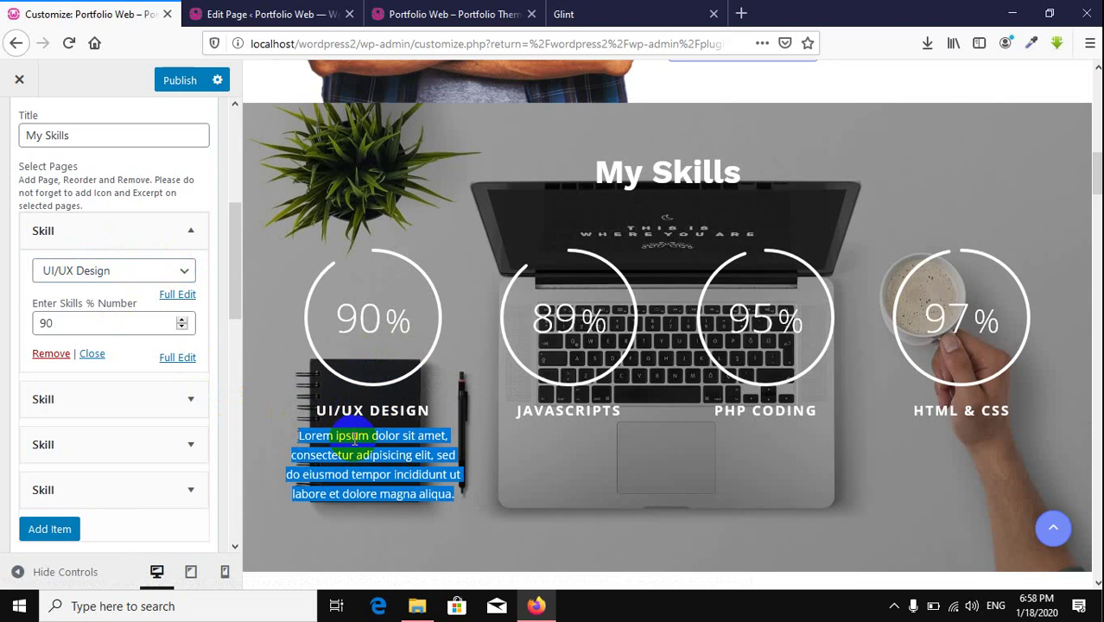
Step: Open the UI/UX Design page for editing from page 2 of All Pages
click(236, 16)
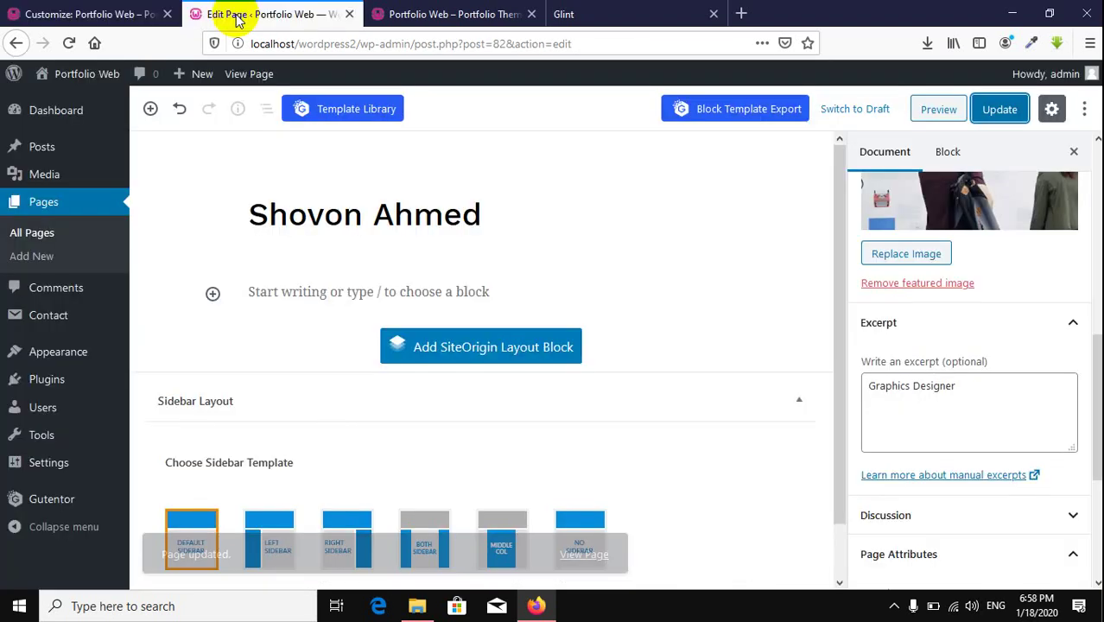
click(52, 231)
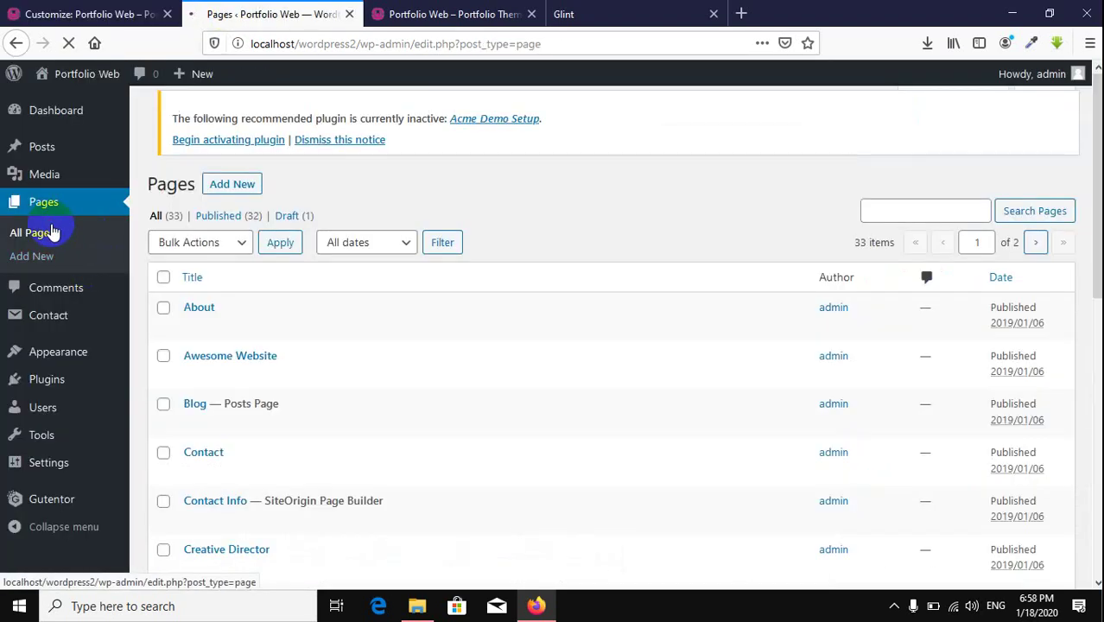
scroll(443, 315, down, 10)
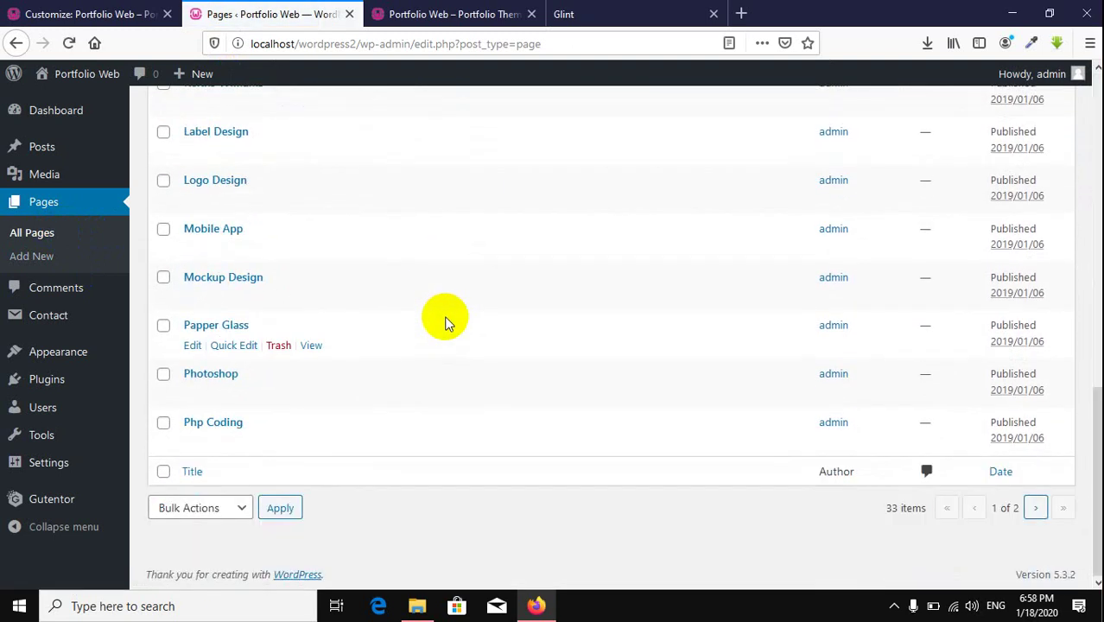
click(1035, 507)
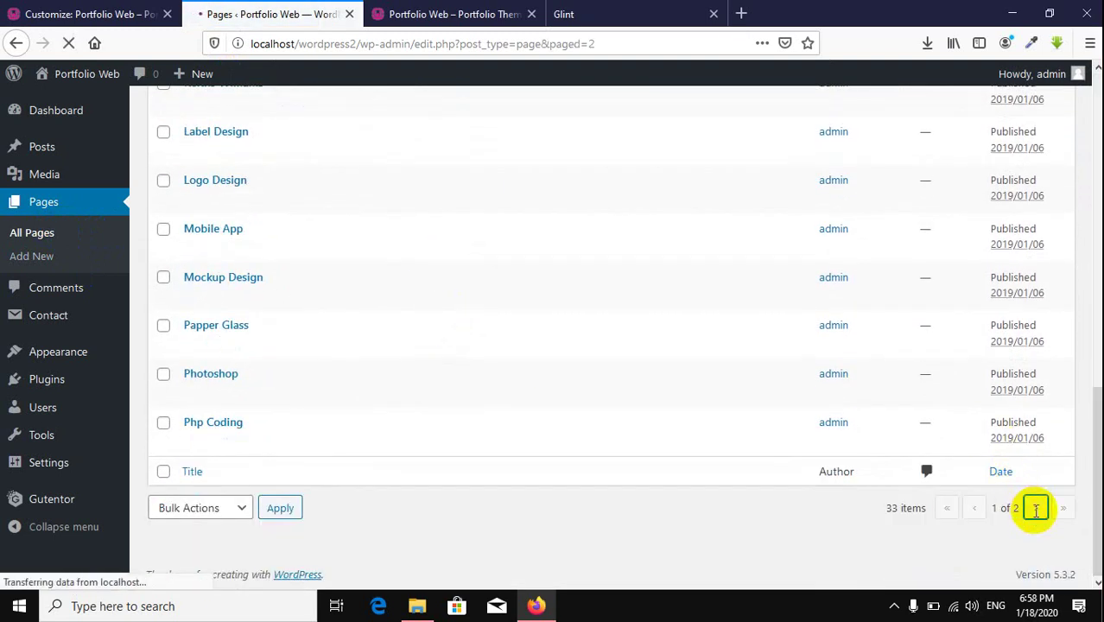
scroll(415, 432, down, 8)
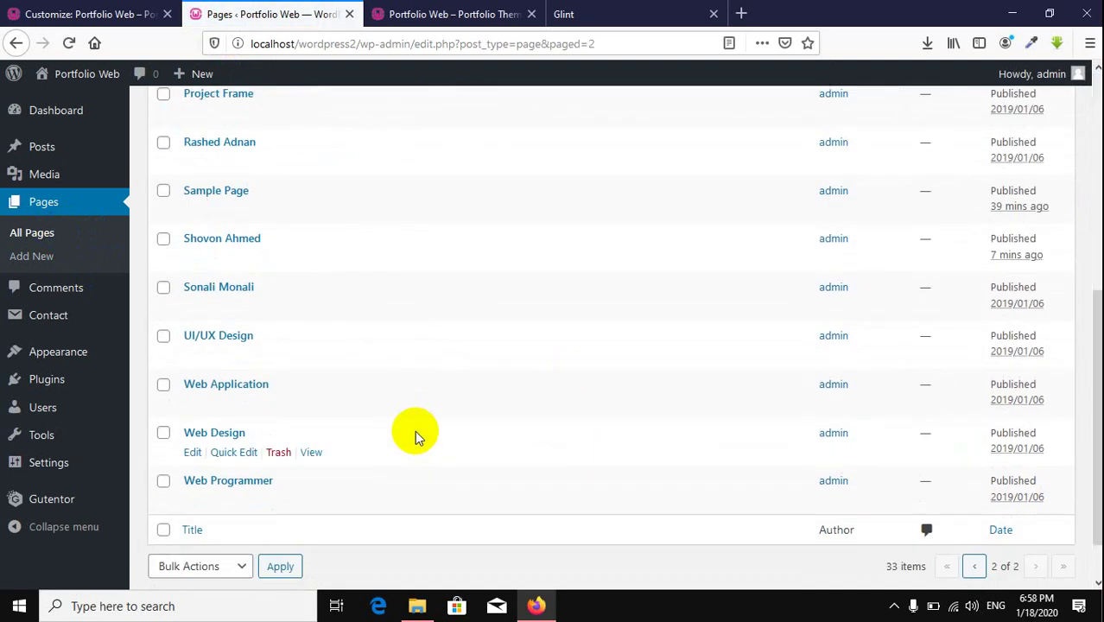
click(225, 334)
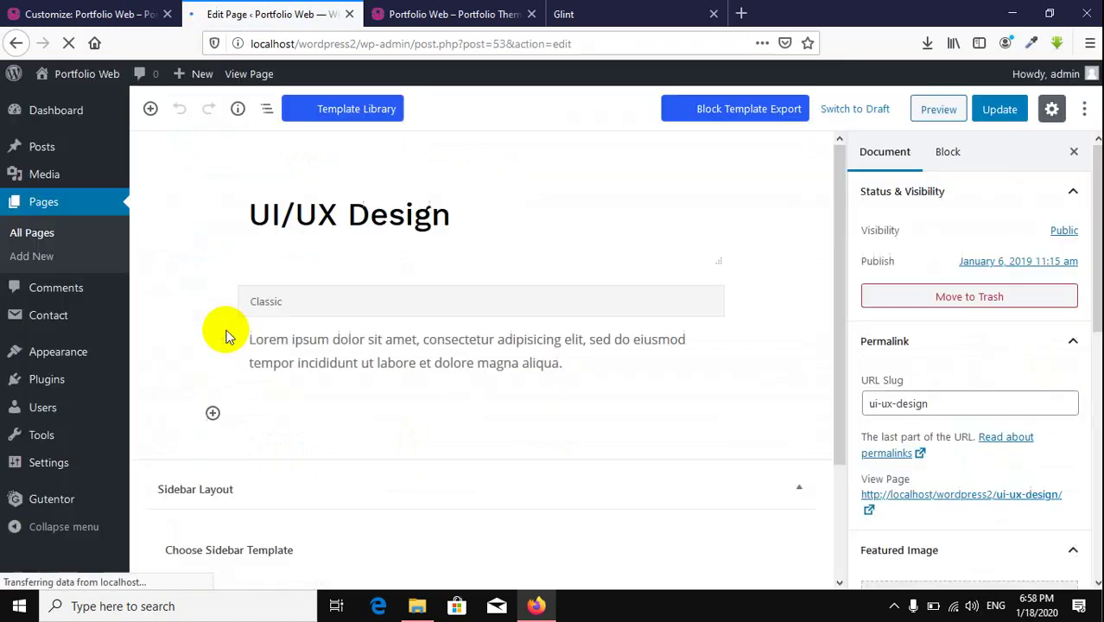
Step: Replace the placeholder paragraph with 'I have 5 years experience in UI/UX Design' and update
scroll(931, 375, down, 5)
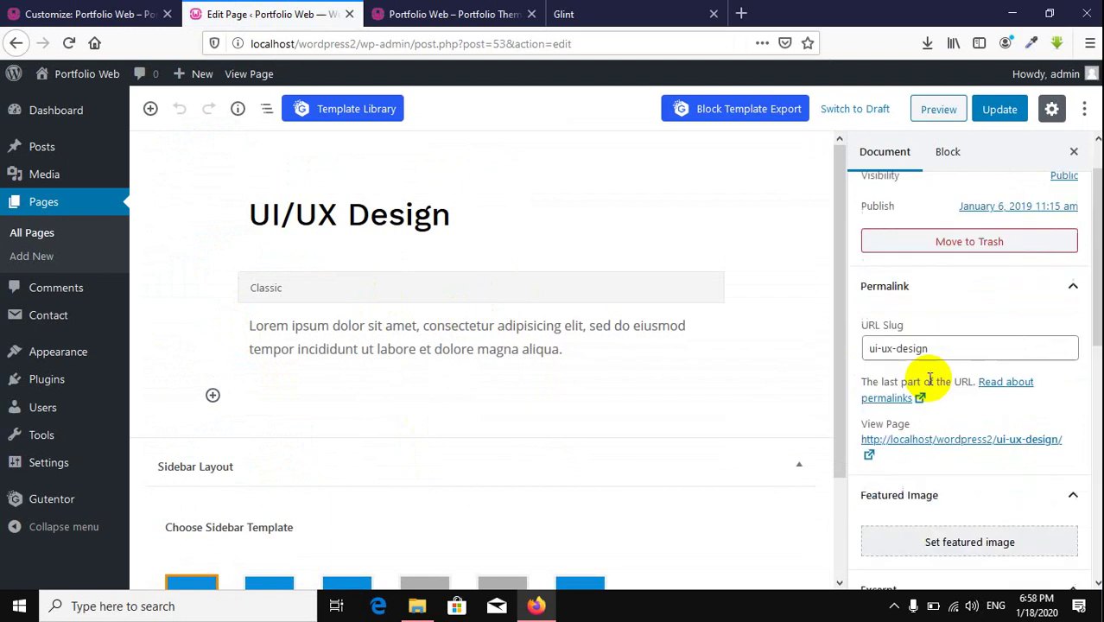
click(305, 327)
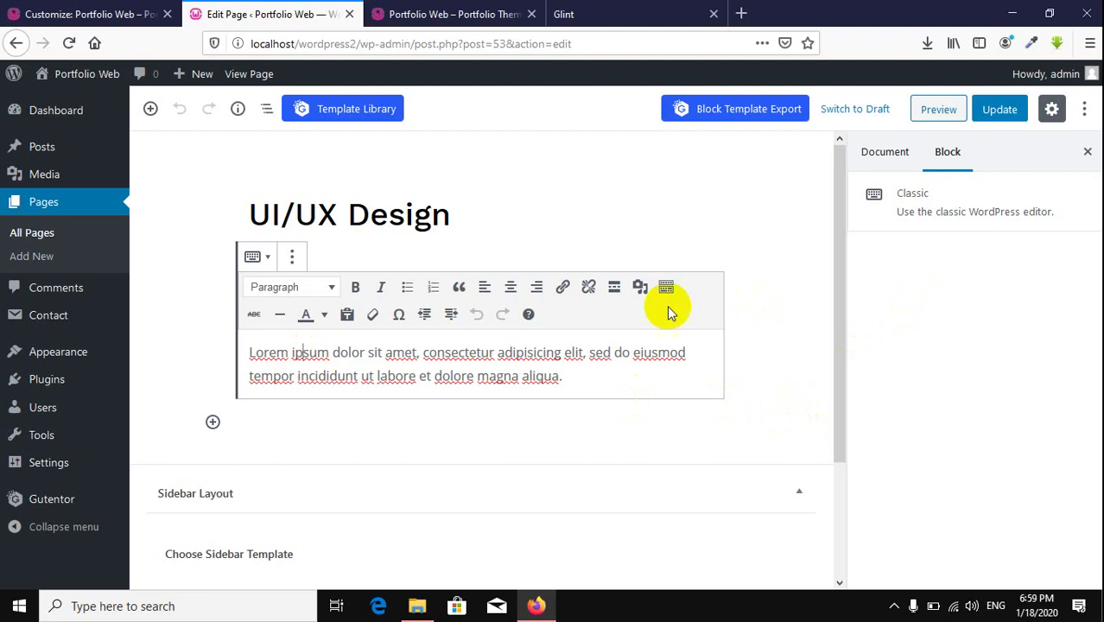
drag(566, 377, 250, 354)
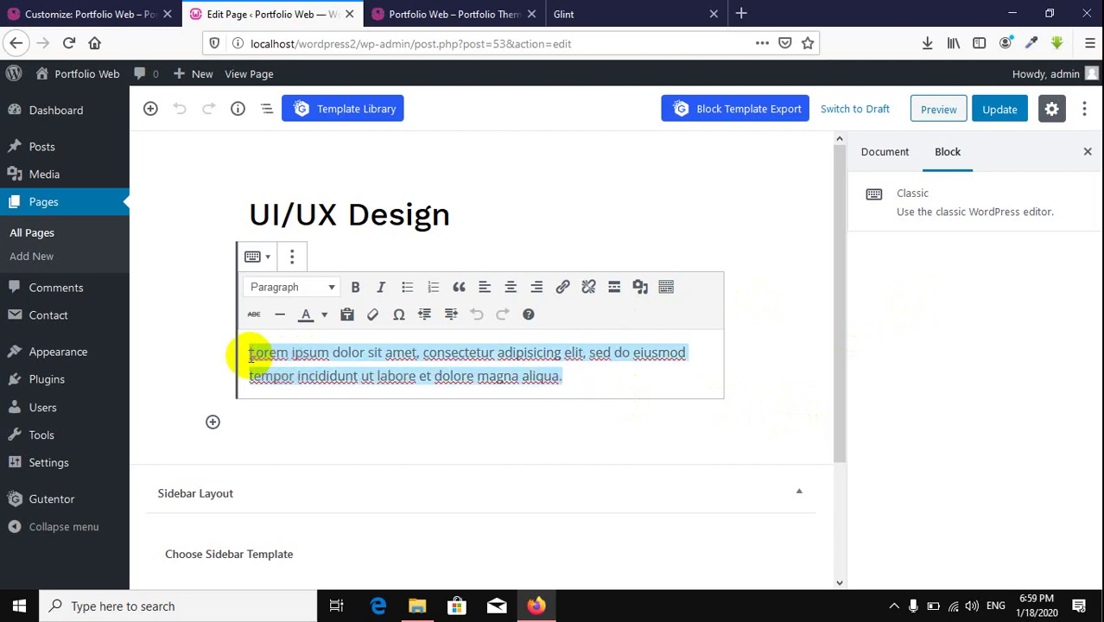
key(BackSpace)
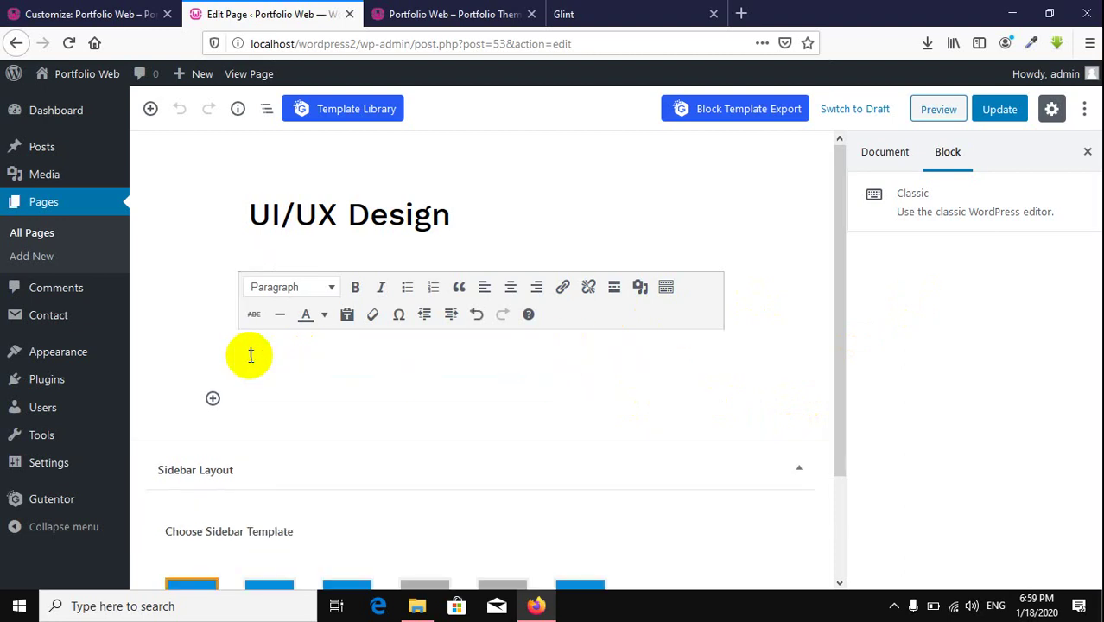
text(have 5 years expe)
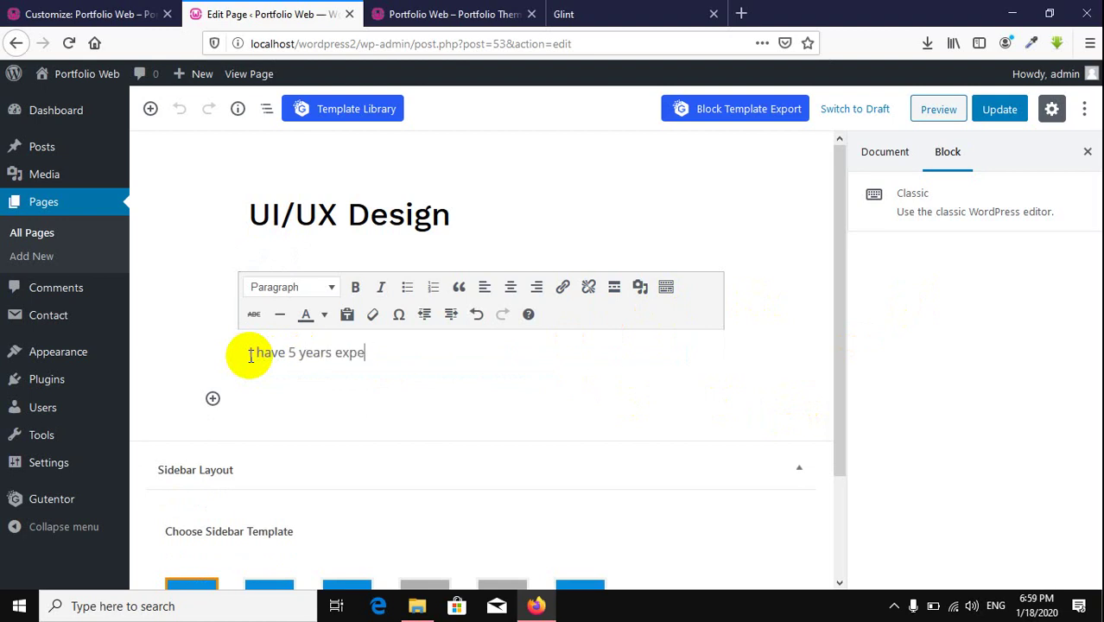
text(rie)
text( in u)
text( U)
text(I/UX Design)
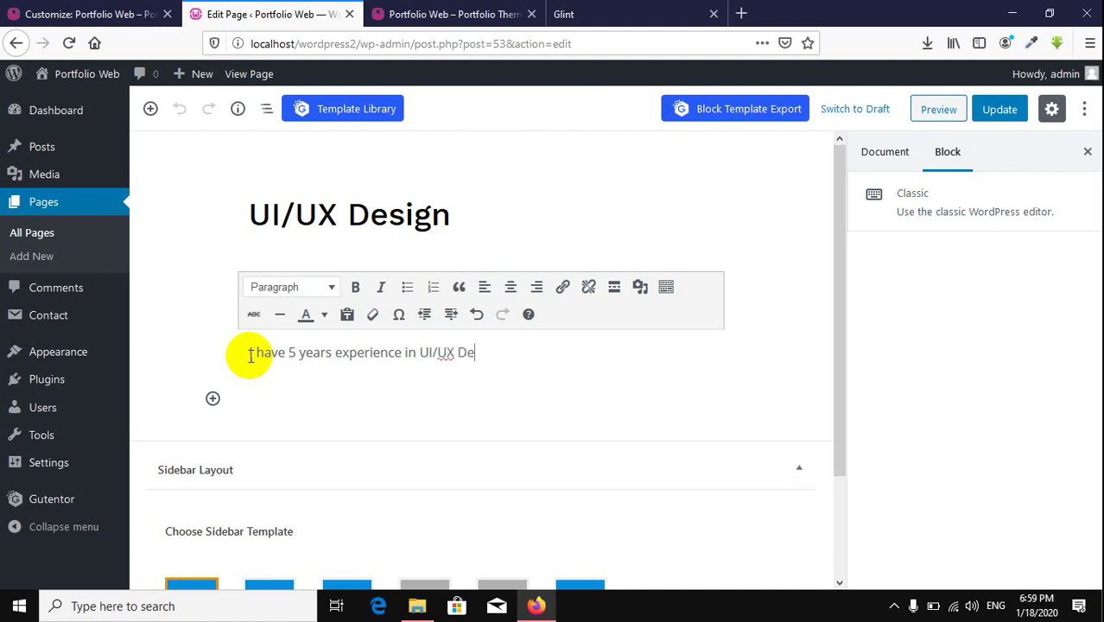
click(999, 109)
Step: Change the UI/UX Design skill percentage from 90 to 95 and publish
click(74, 12)
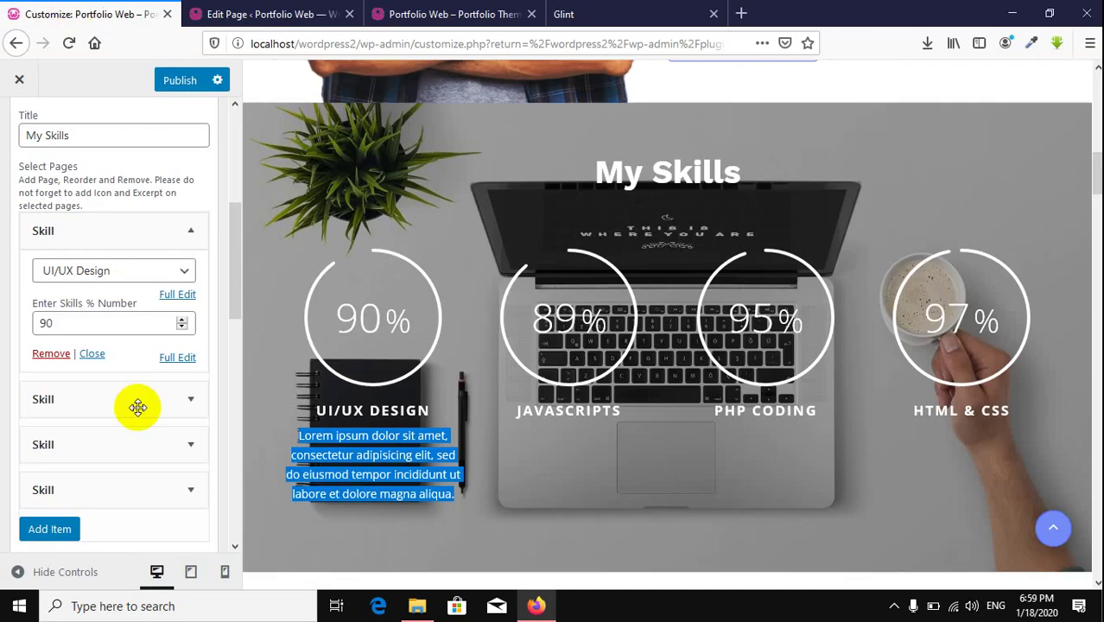
drag(69, 323, 21, 327)
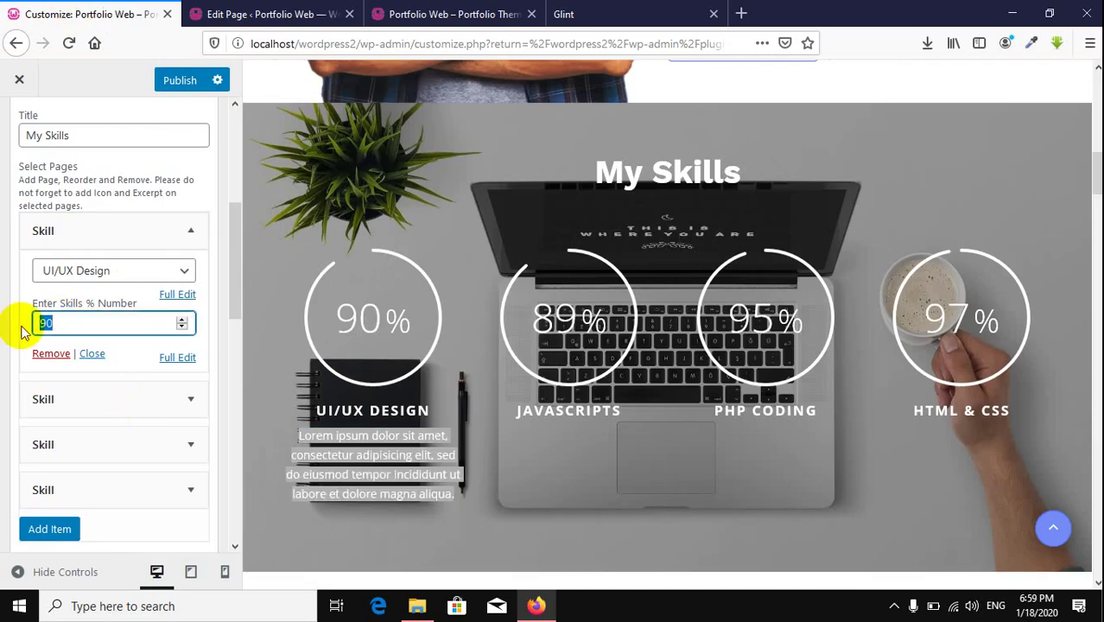
text(95)
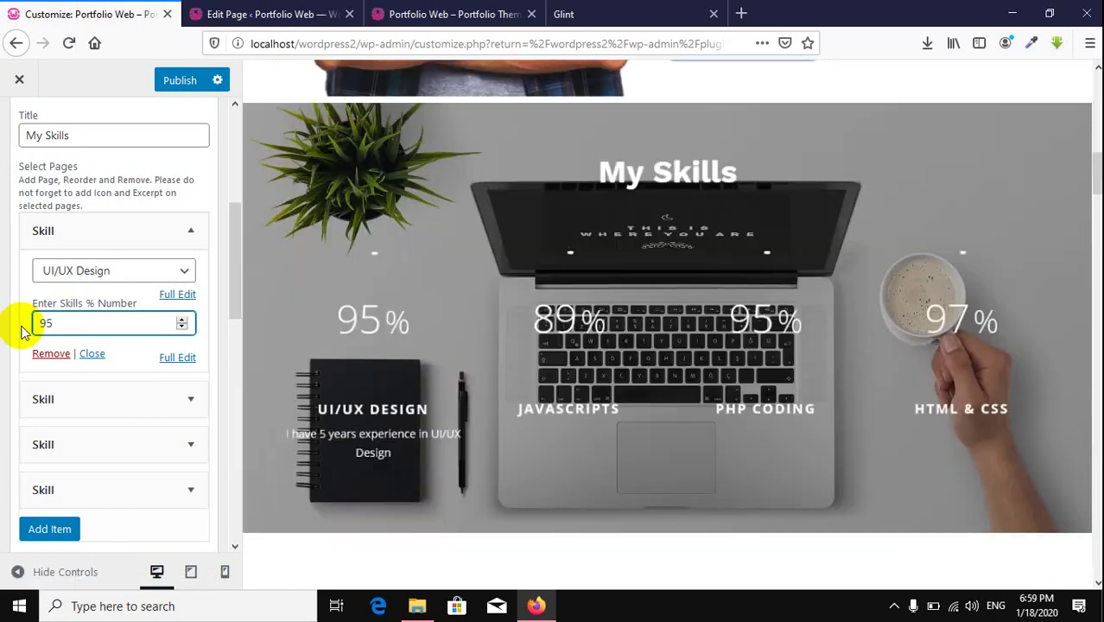
click(178, 84)
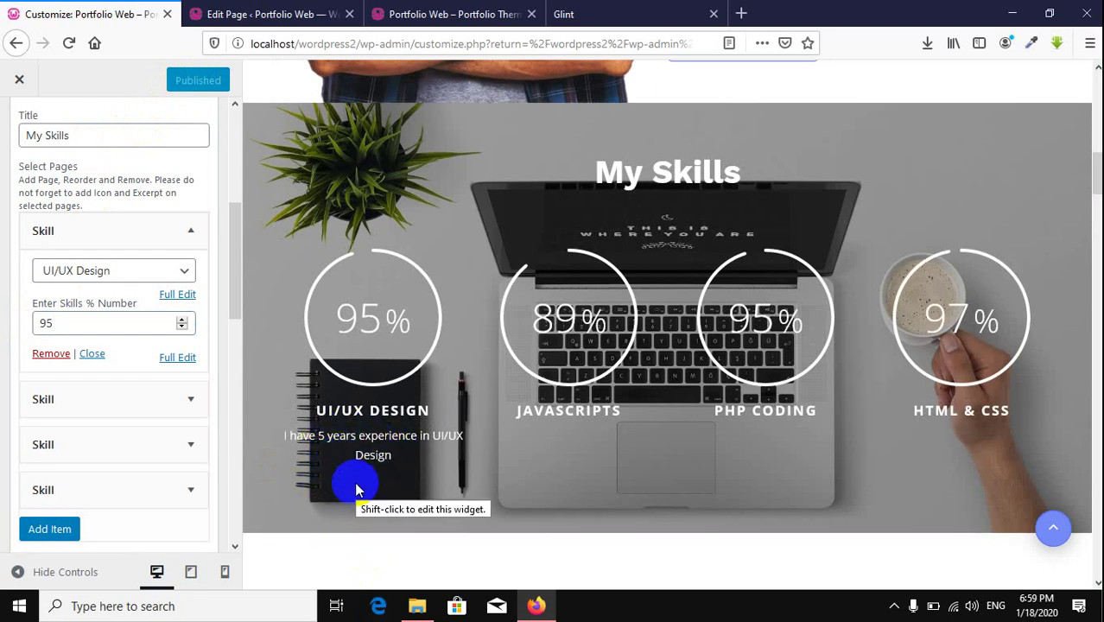
click(190, 237)
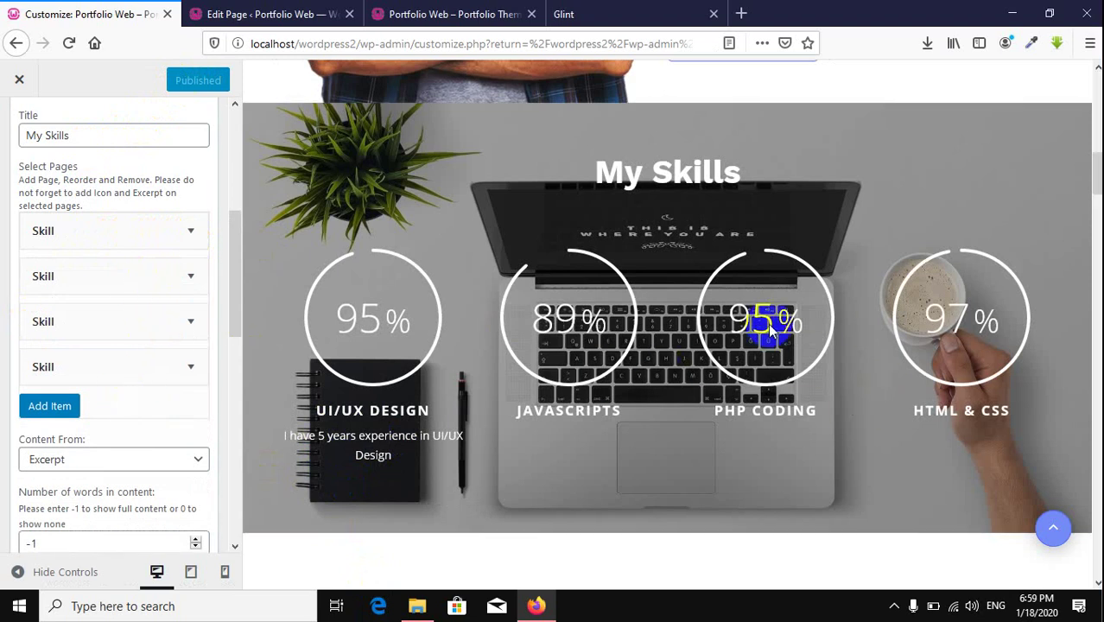
Step: Add a new skill entry using the Logo Design page at 80%
click(64, 417)
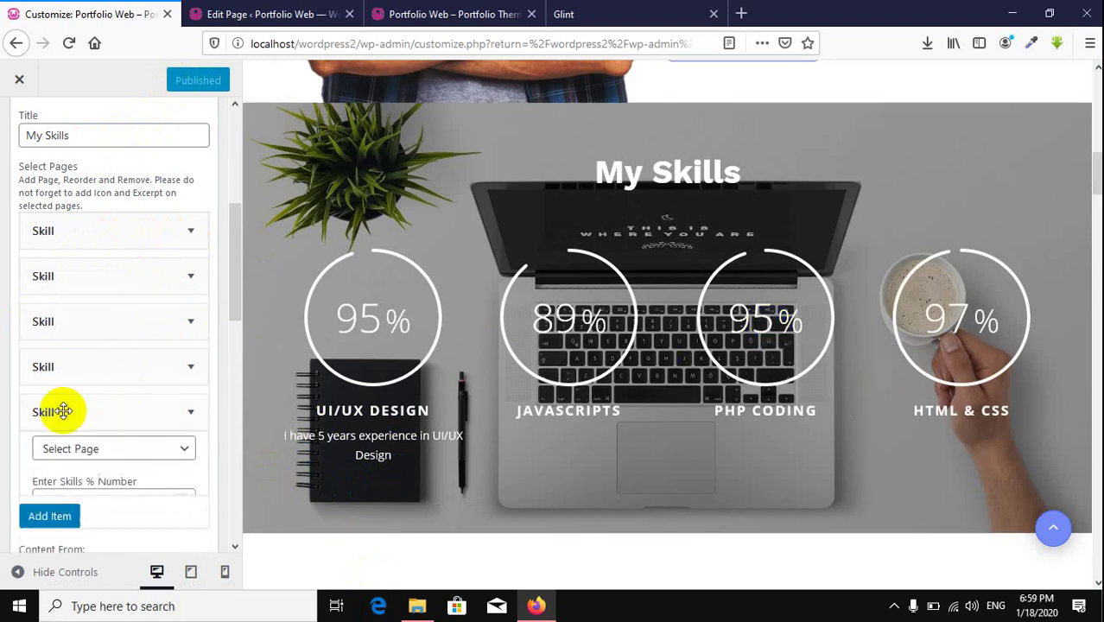
click(109, 456)
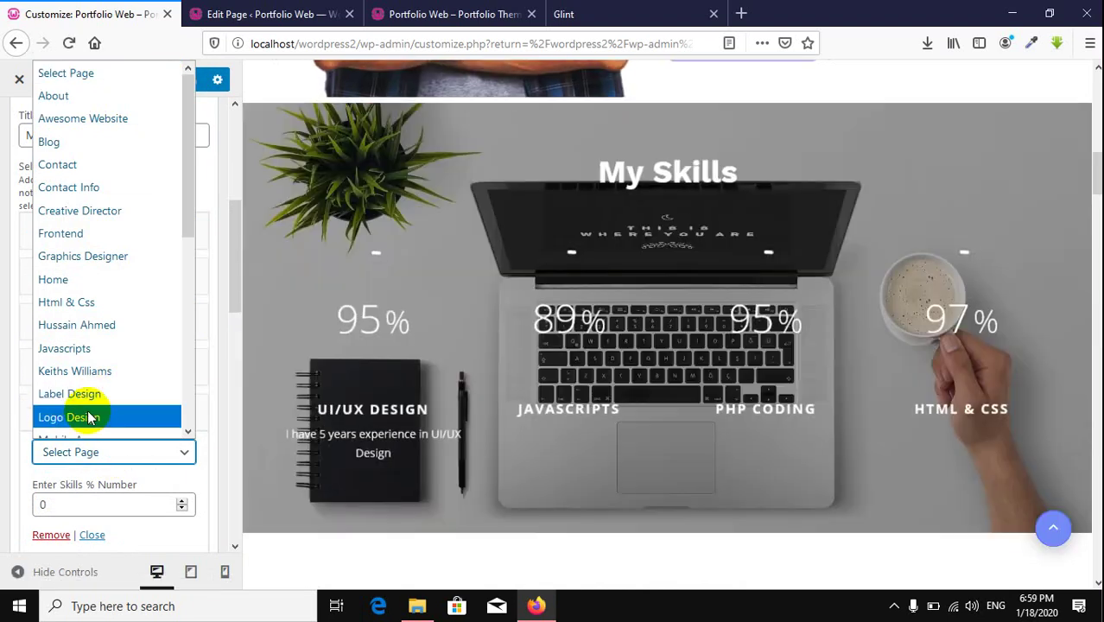
click(89, 417)
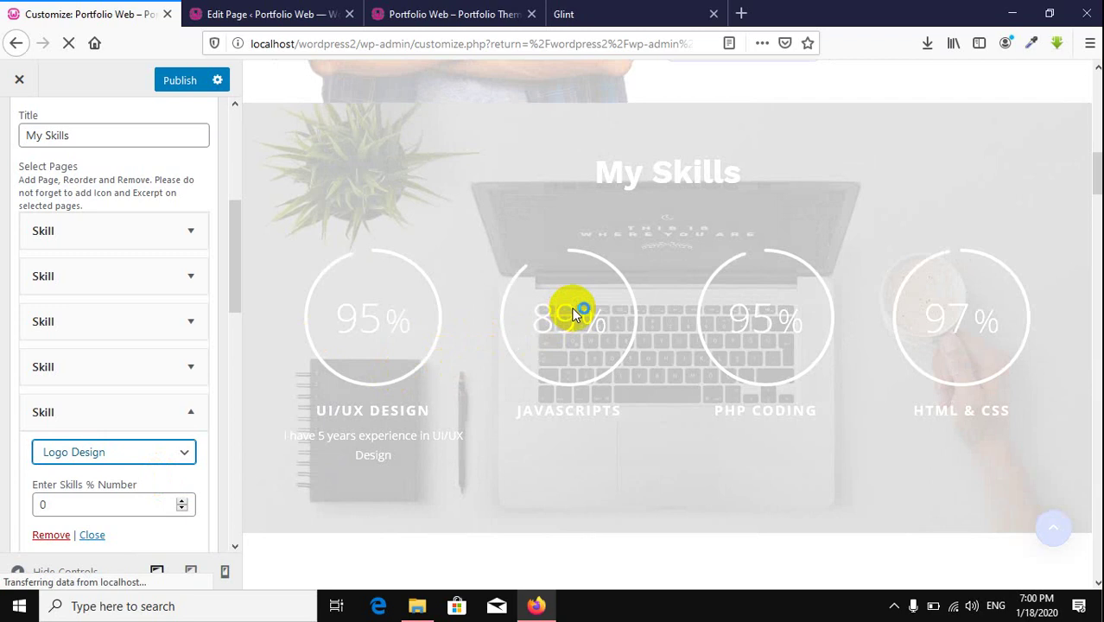
scroll(541, 317, down, 2)
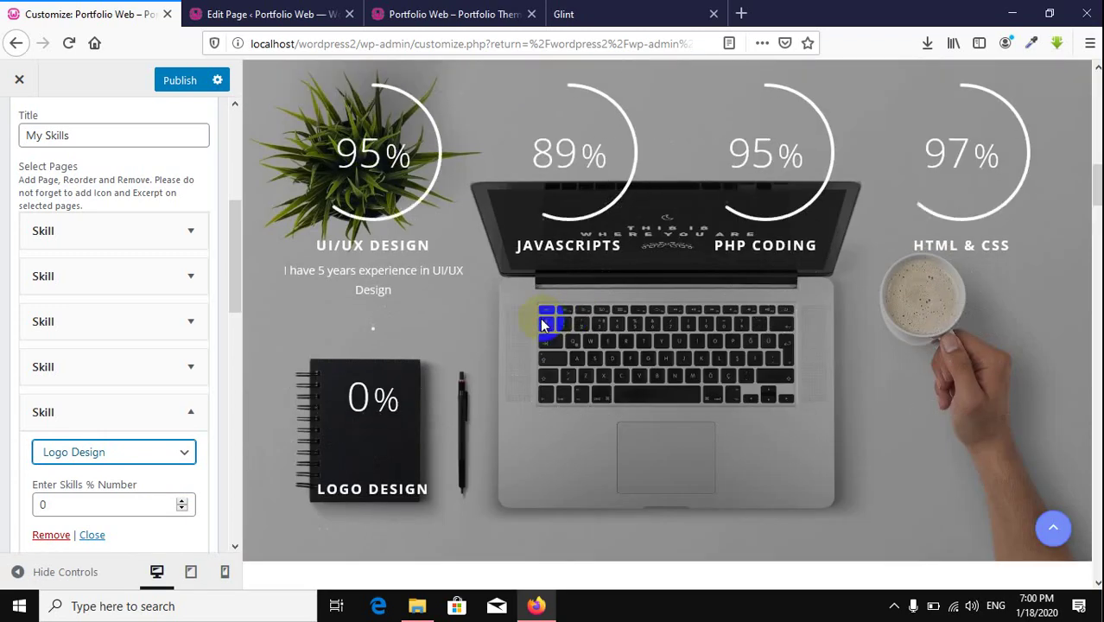
double_click(81, 503)
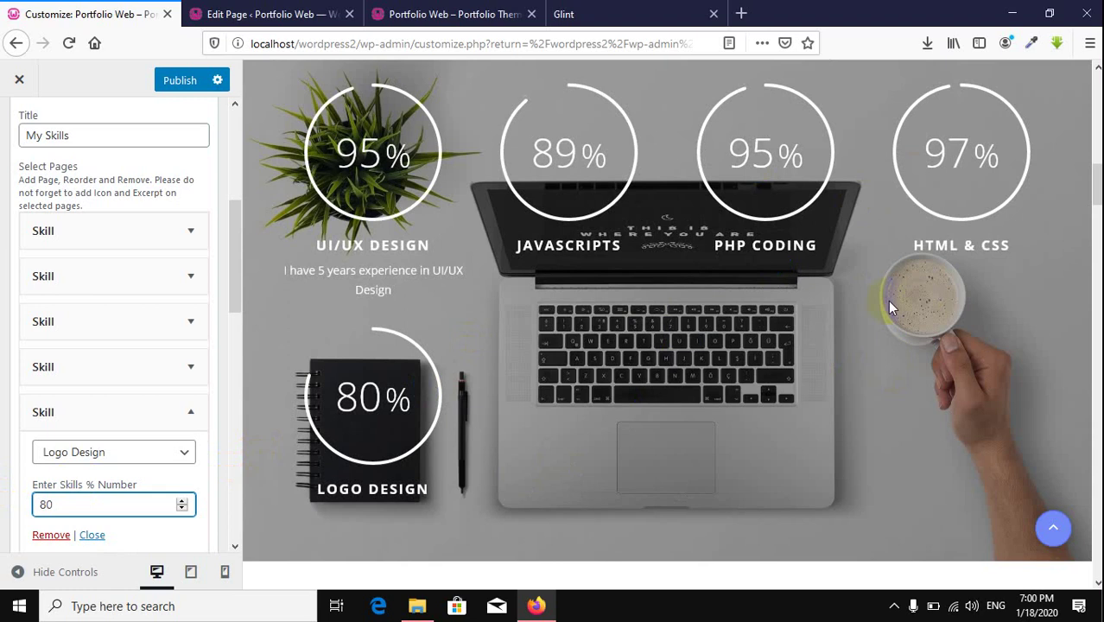
scroll(144, 181, up, 4)
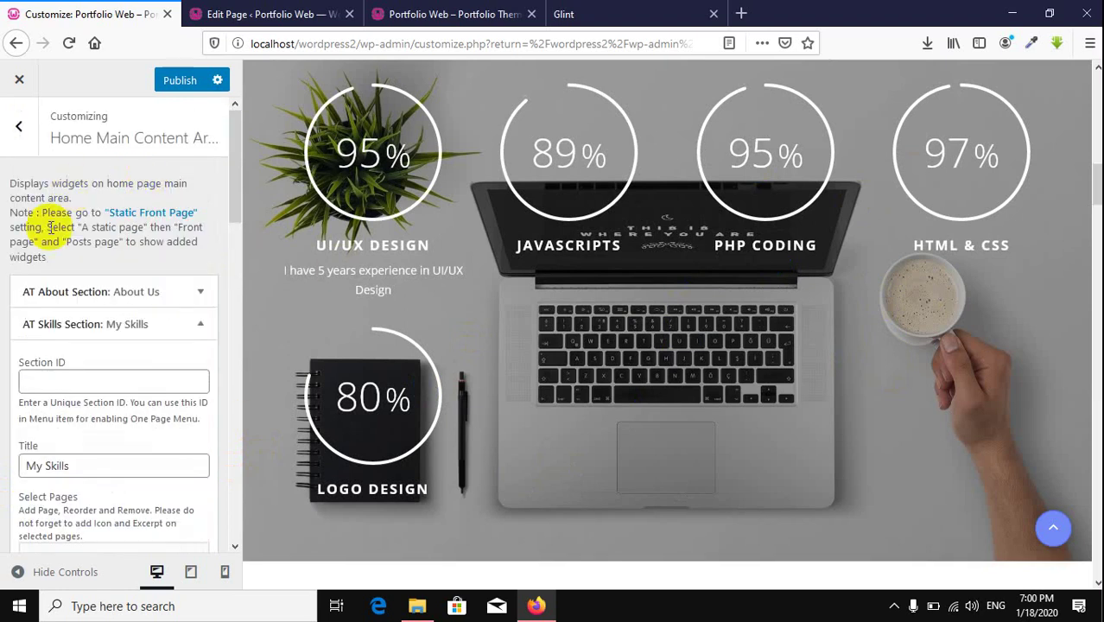
Step: Collapse My Skills and expand My Services, checking the Web Design service entry
scroll(54, 291, down, 3)
scroll(178, 233, up, 1)
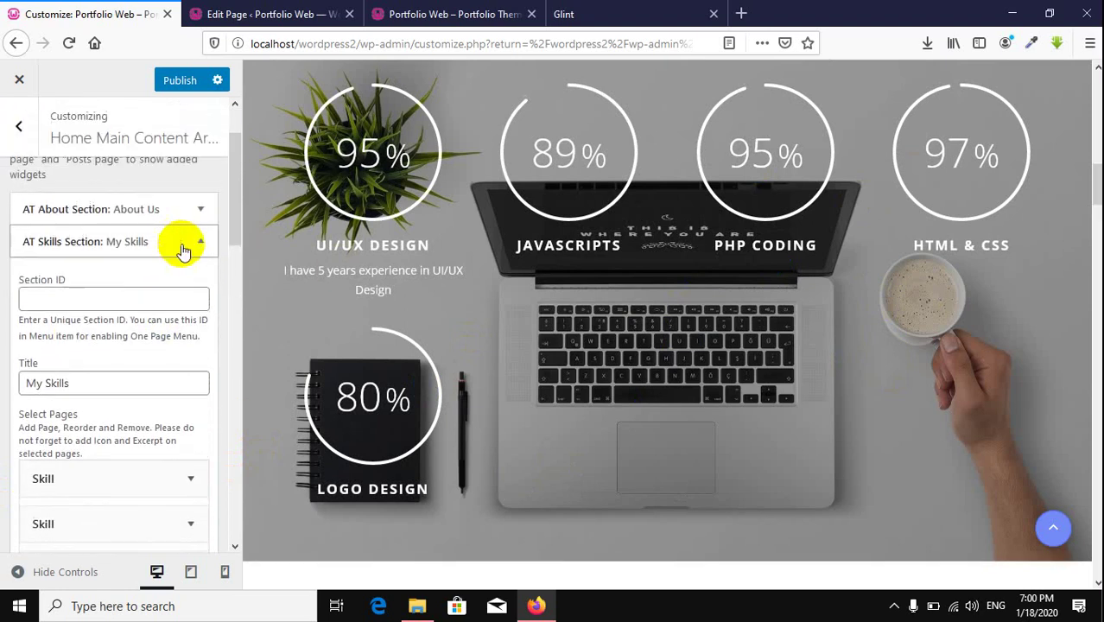
click(199, 246)
scroll(692, 327, down, 5)
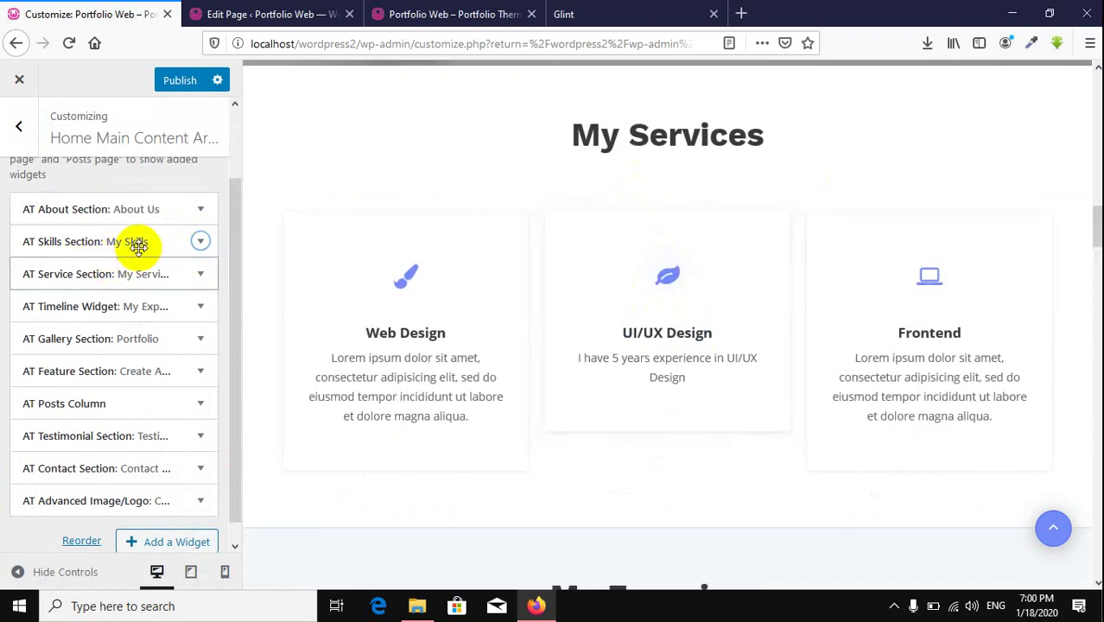
click(199, 276)
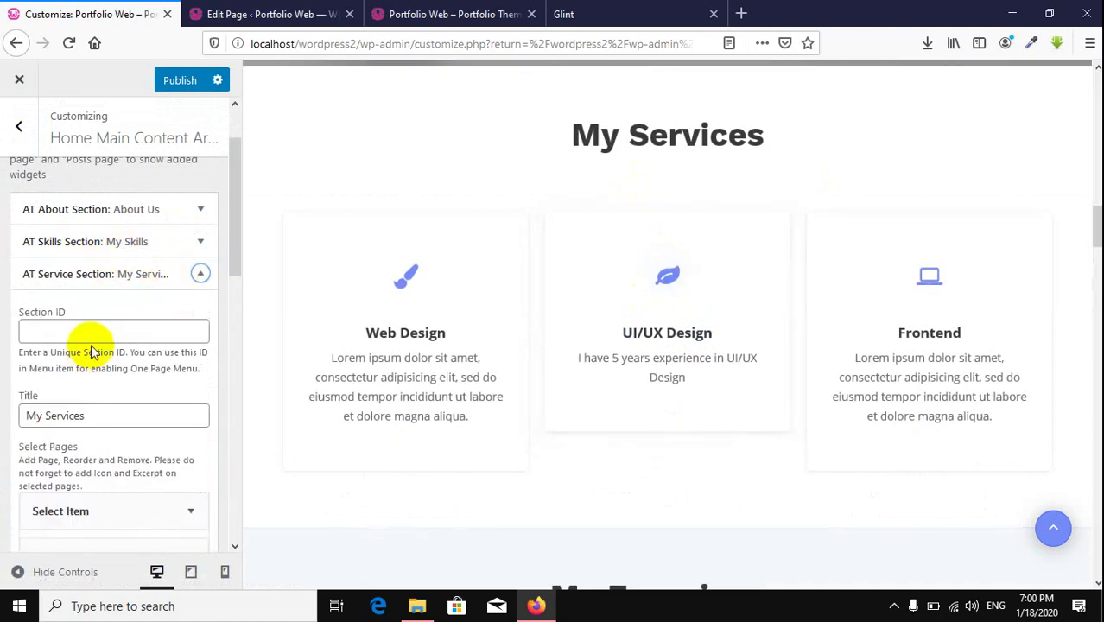
scroll(90, 344, down, 5)
scroll(91, 344, up, 3)
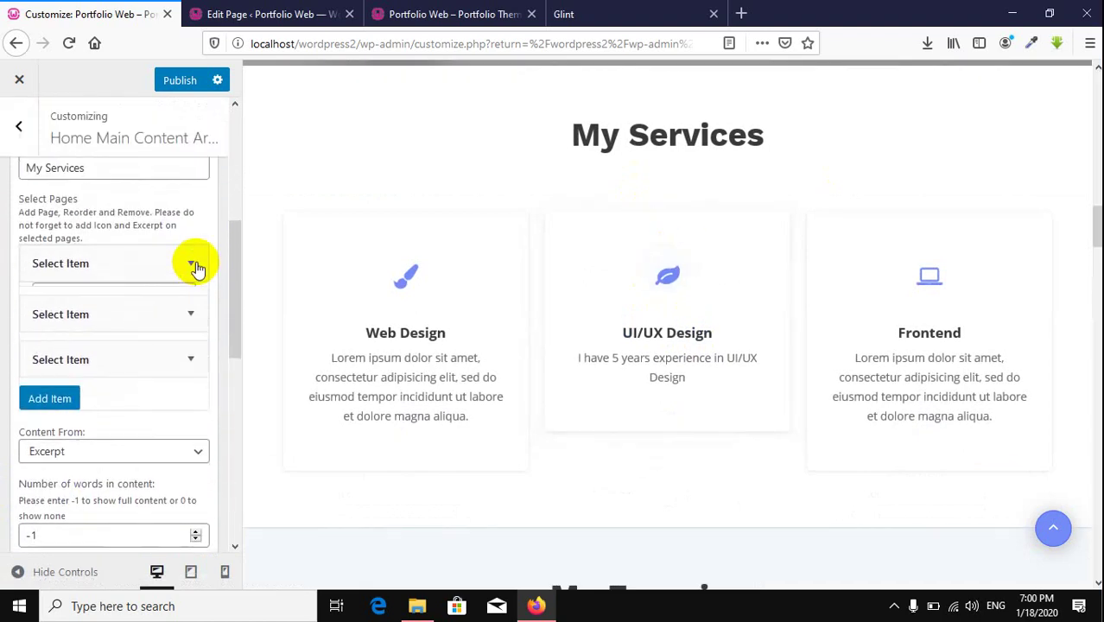
click(191, 263)
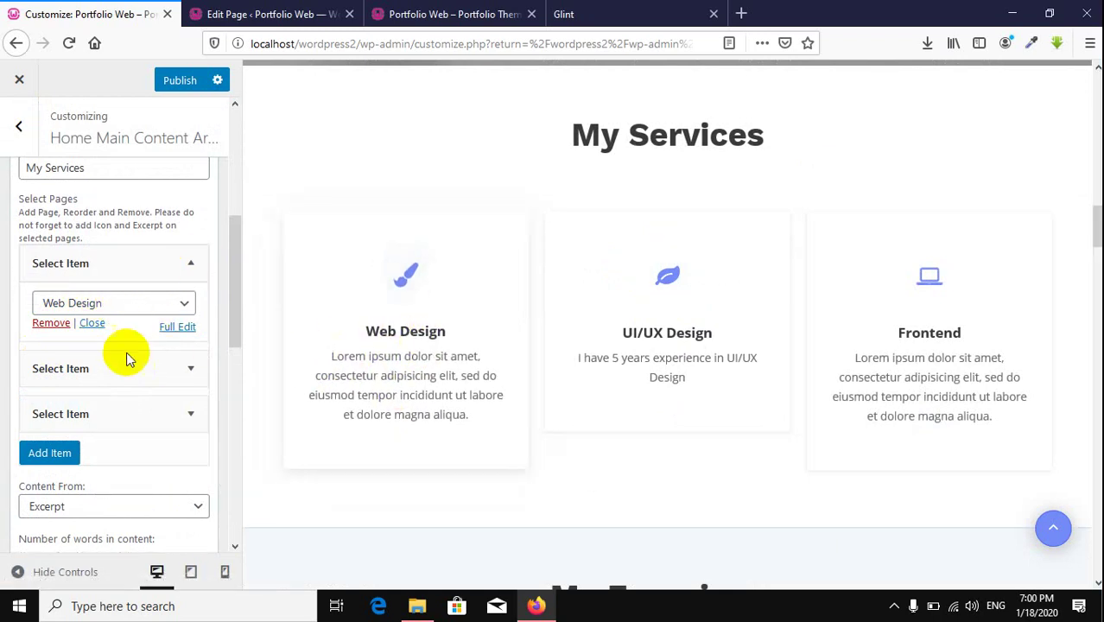
click(191, 263)
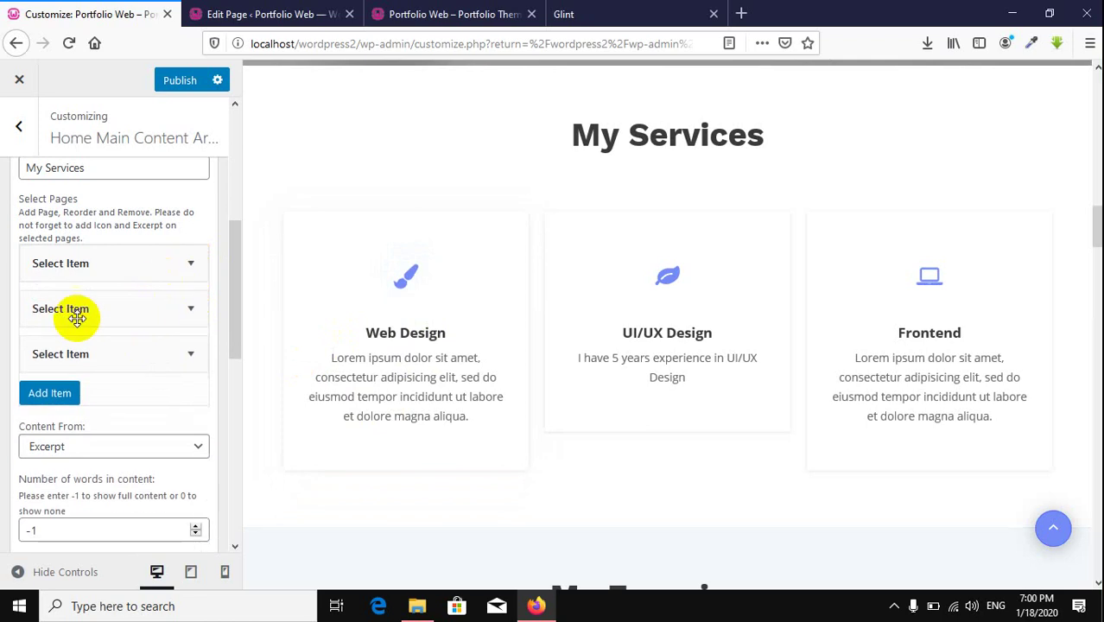
Step: Add Label Design as a fourth service page and publish
click(50, 393)
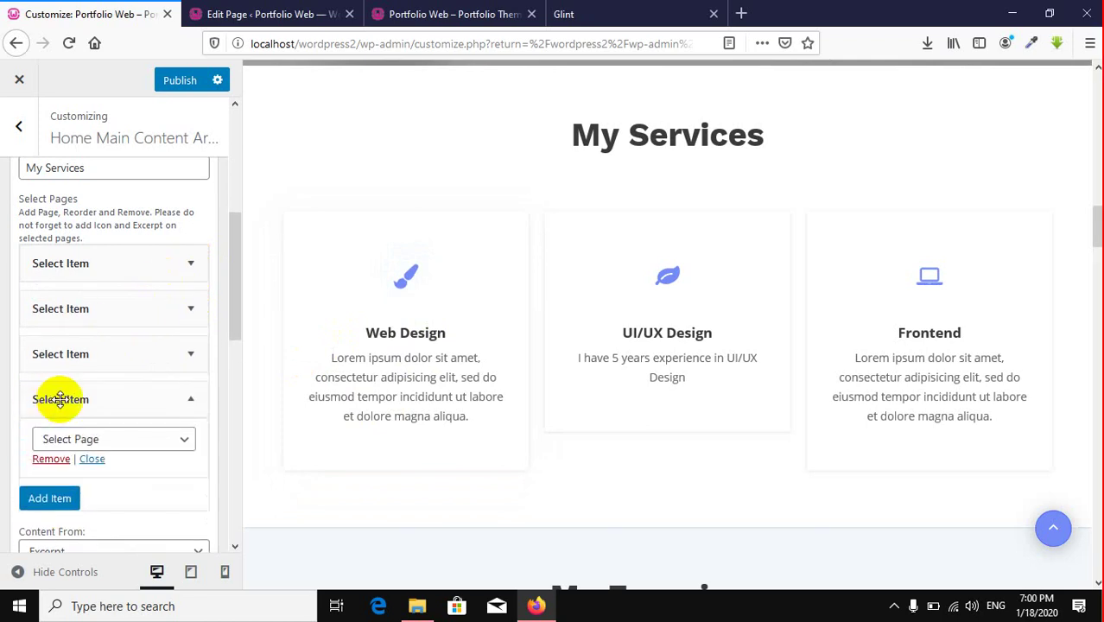
click(139, 442)
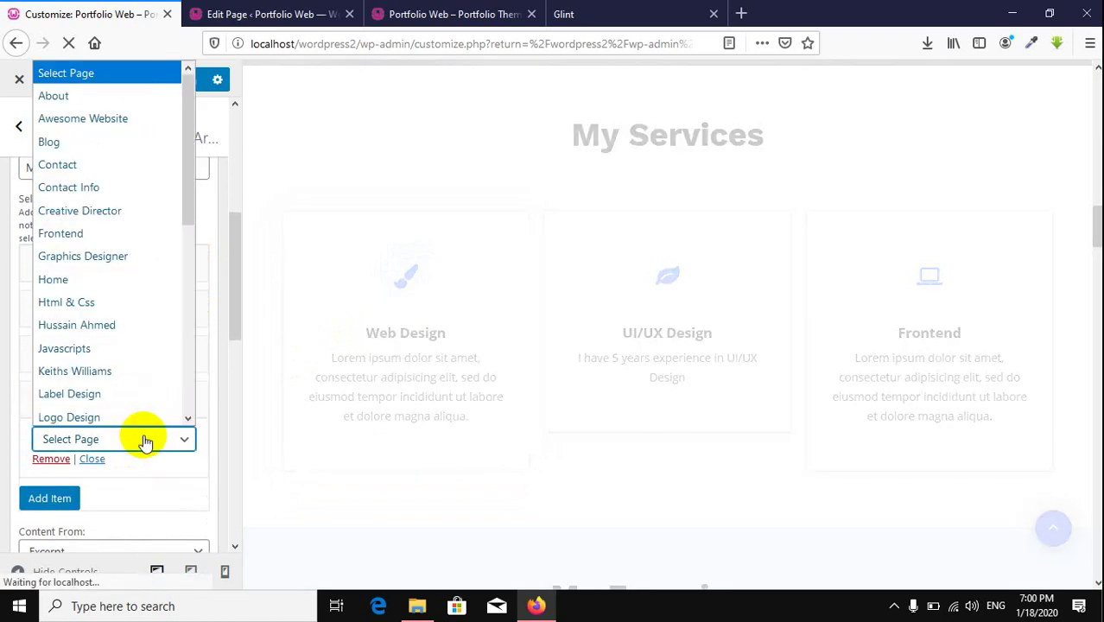
click(106, 390)
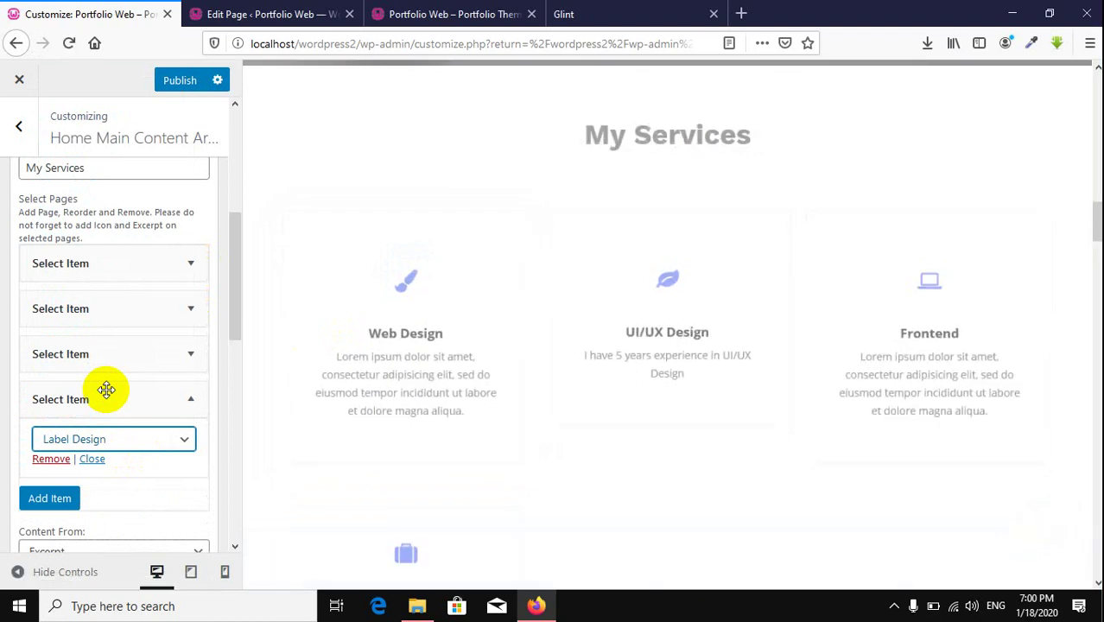
scroll(644, 377, down, 5)
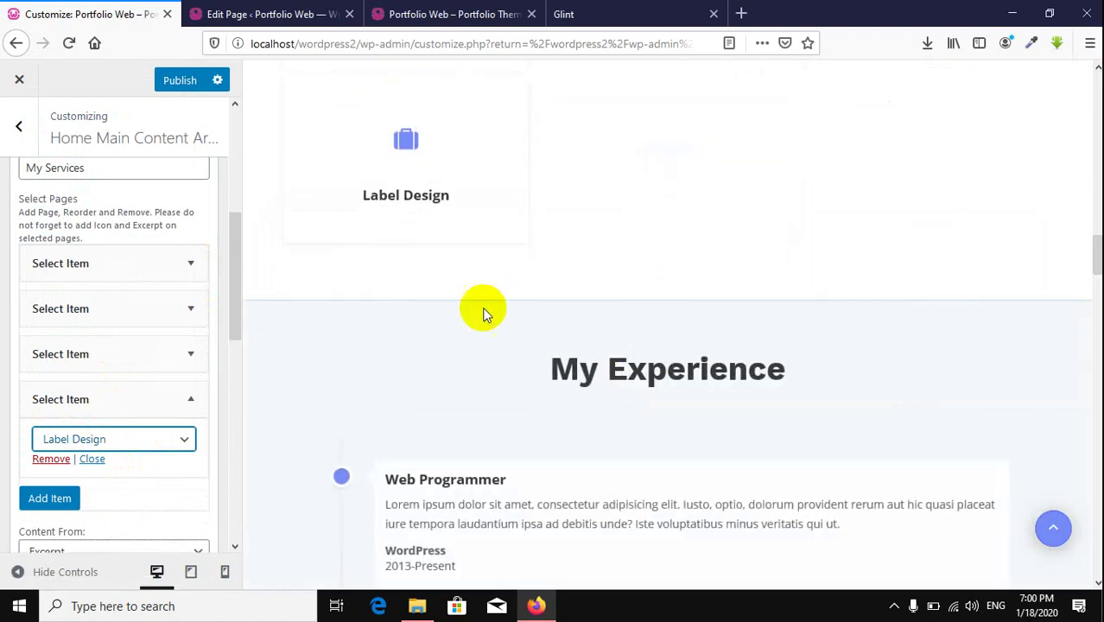
click(176, 83)
Step: Scroll through the preview to review the published skills and services sections
scroll(136, 350, down, 5)
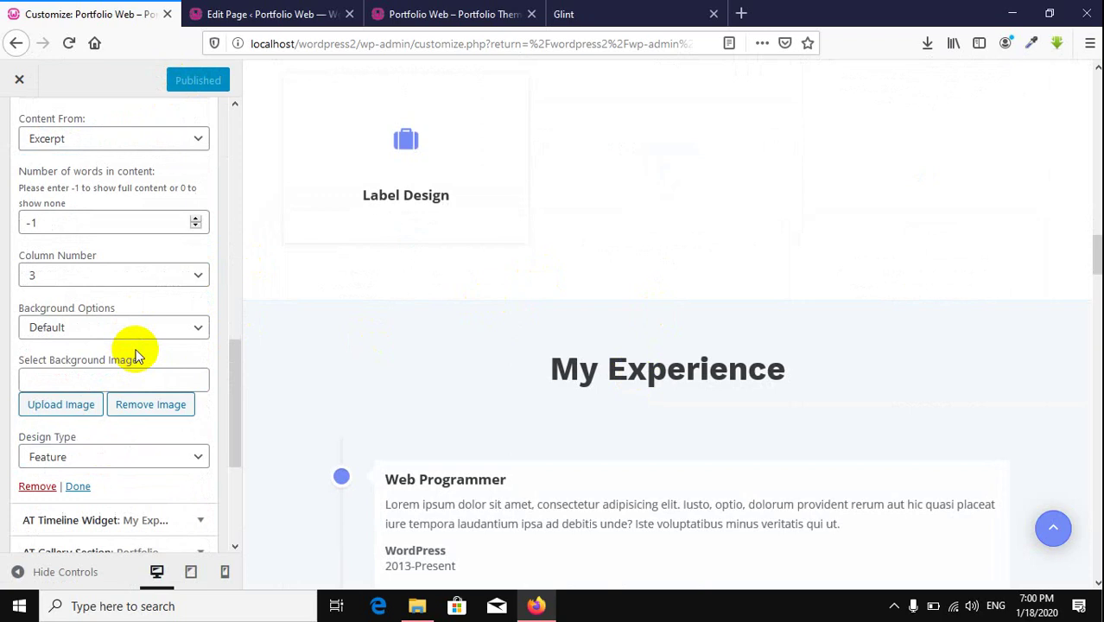
scroll(135, 352, down, 3)
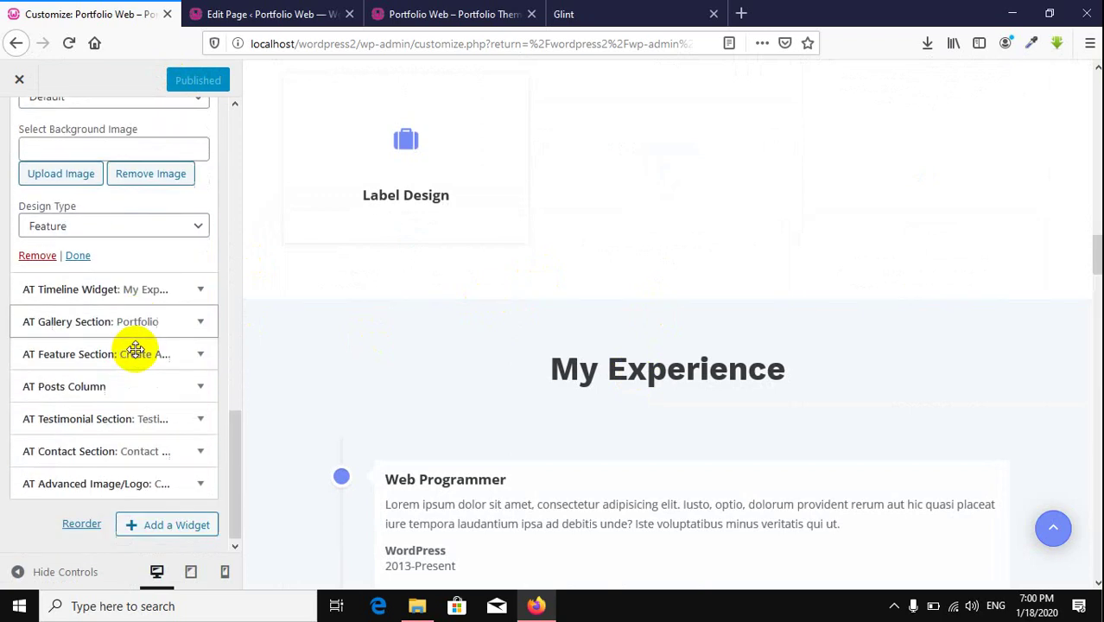
scroll(136, 349, up, 5)
scroll(167, 369, down, 5)
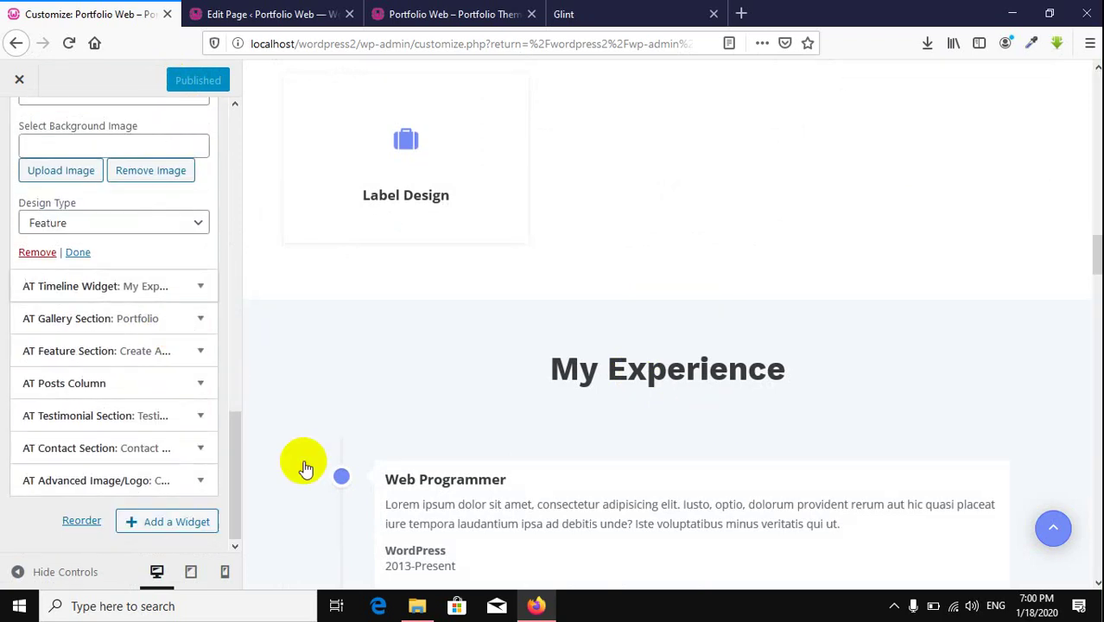
scroll(628, 439, down, 5)
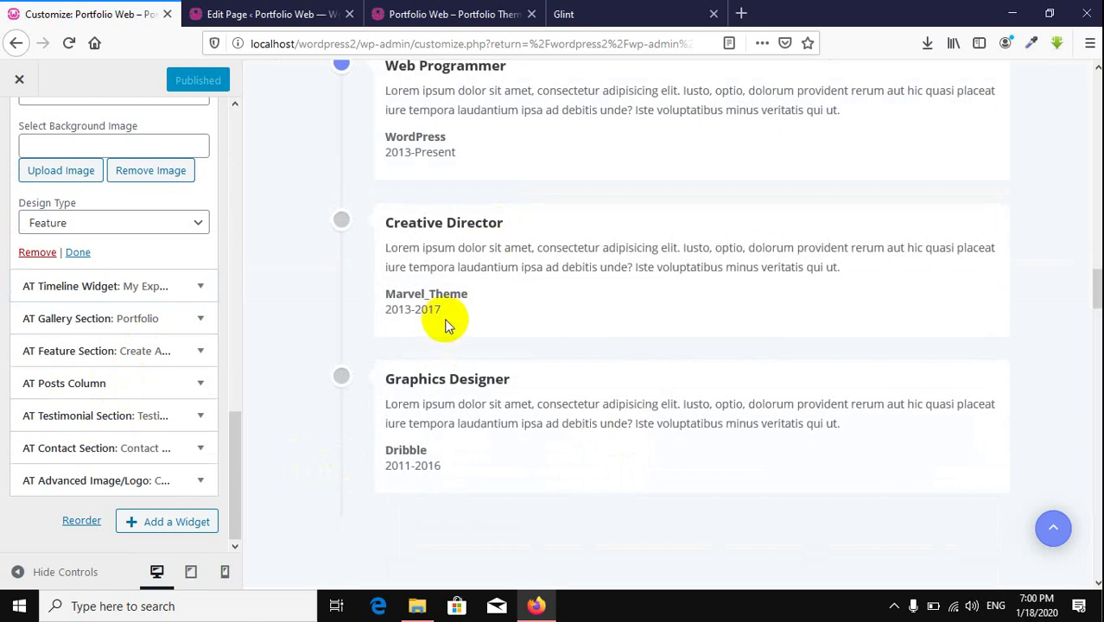
scroll(462, 316, up, 2)
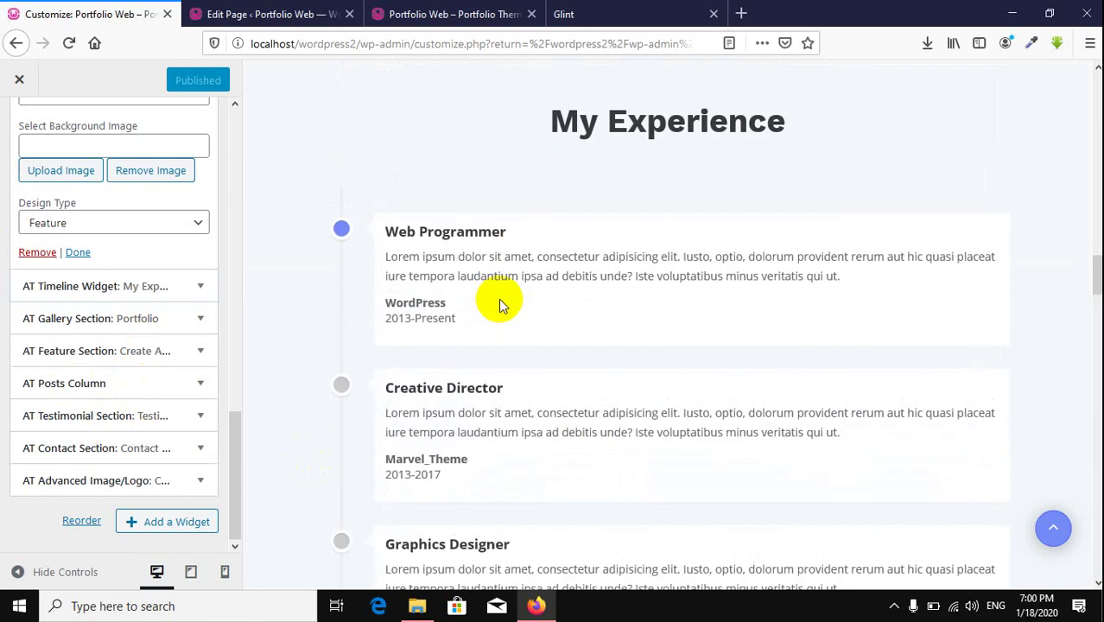
scroll(499, 298, up, 10)
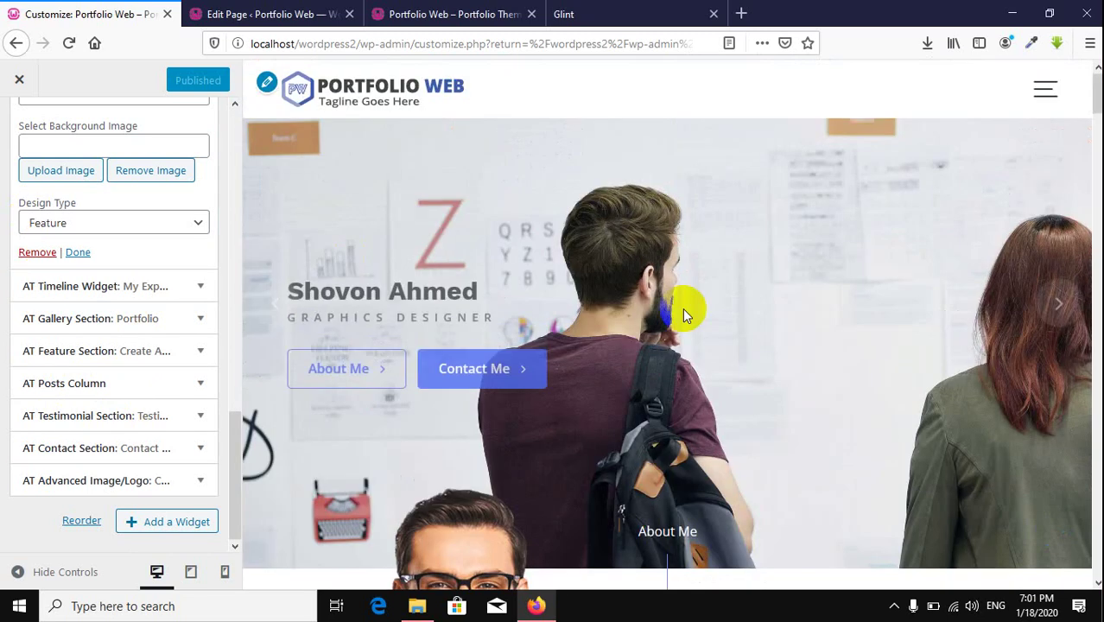
click(663, 332)
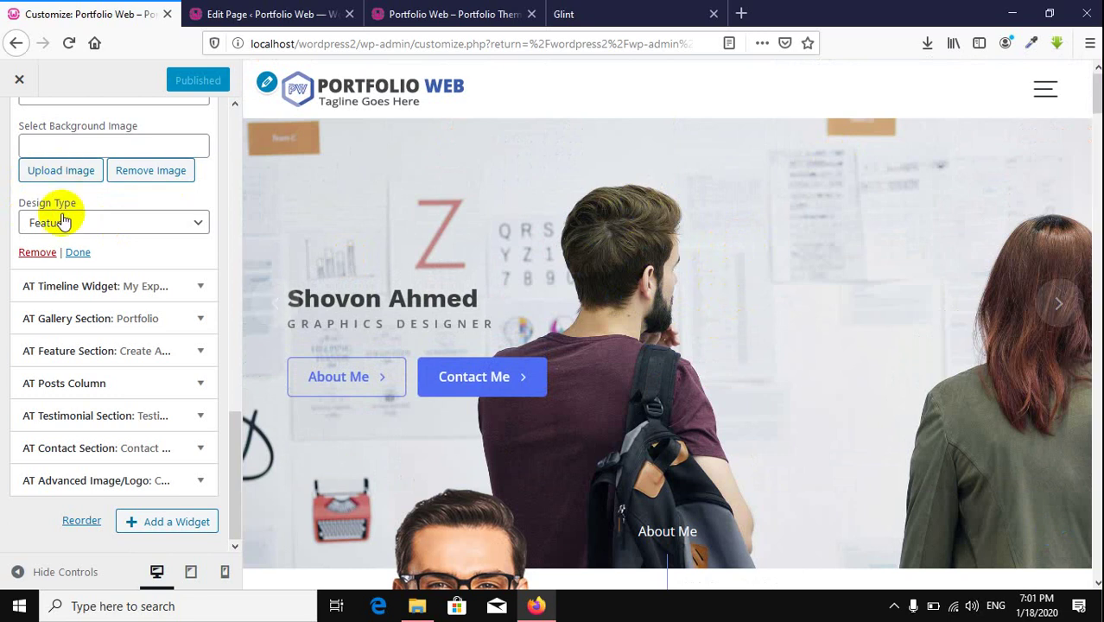
scroll(86, 239, up, 10)
Step: Return to the main menu and open Footer Options' Footer Background Image settings
click(19, 145)
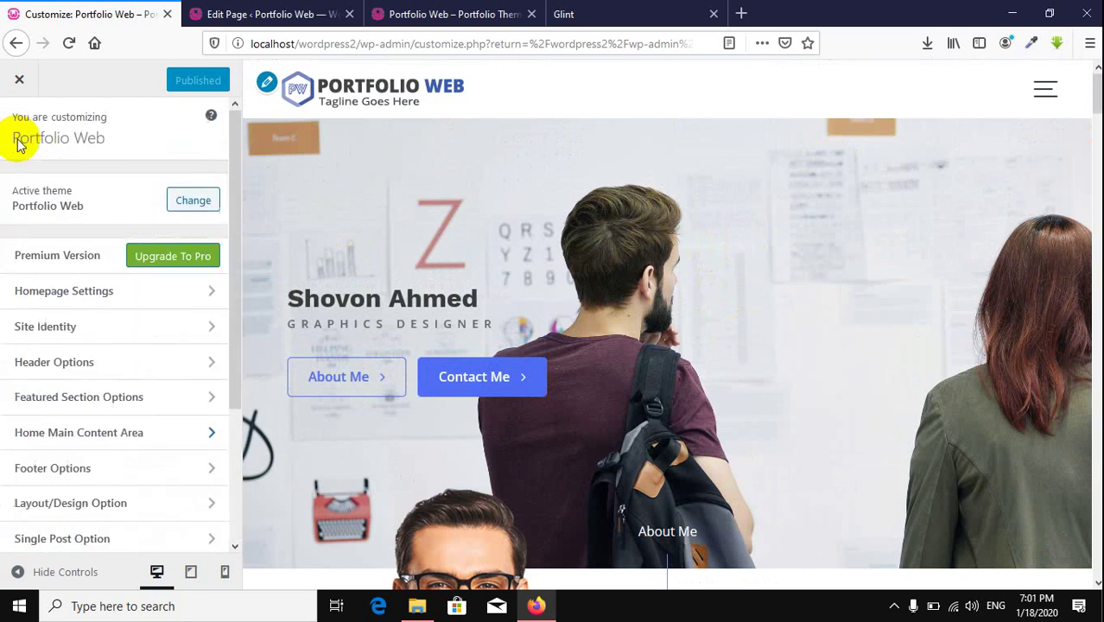
scroll(130, 363, down, 3)
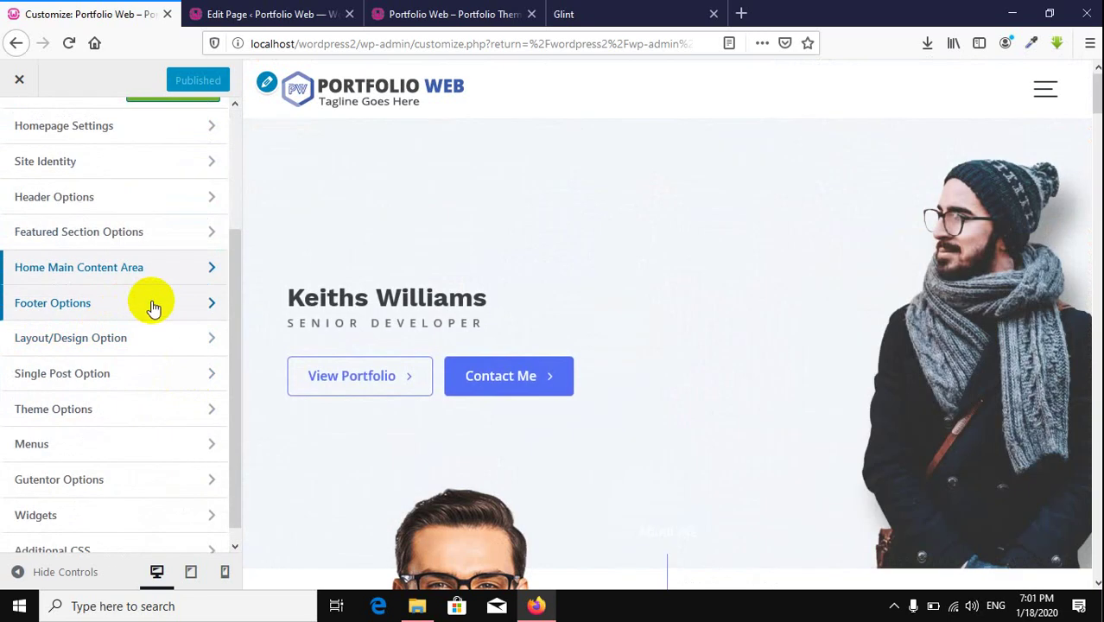
click(162, 307)
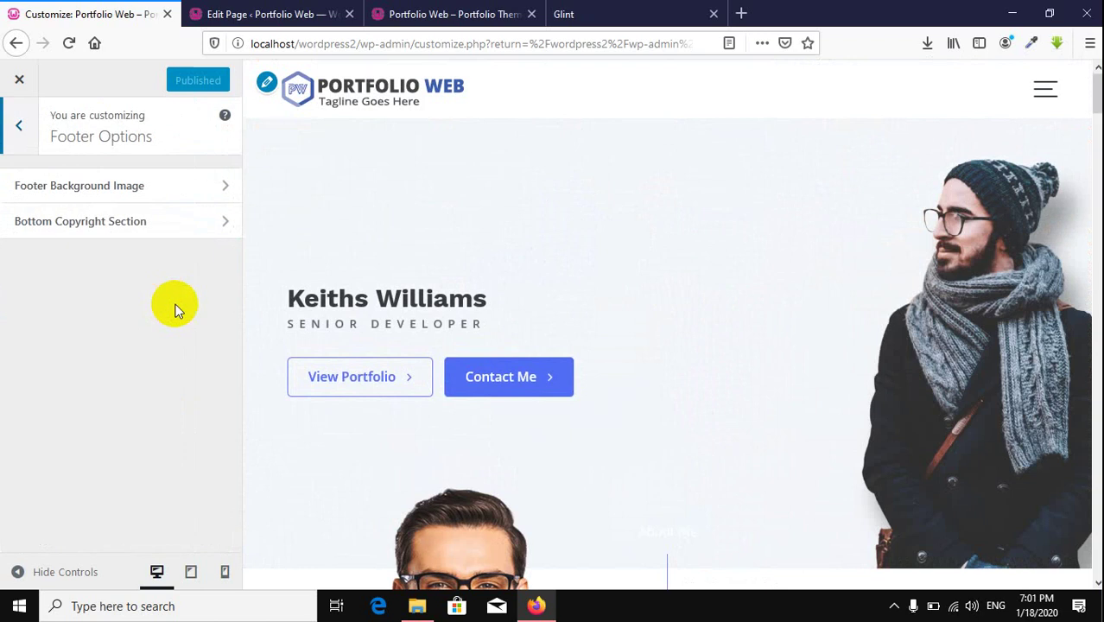
scroll(842, 302, down, 5)
scroll(842, 304, down, 15)
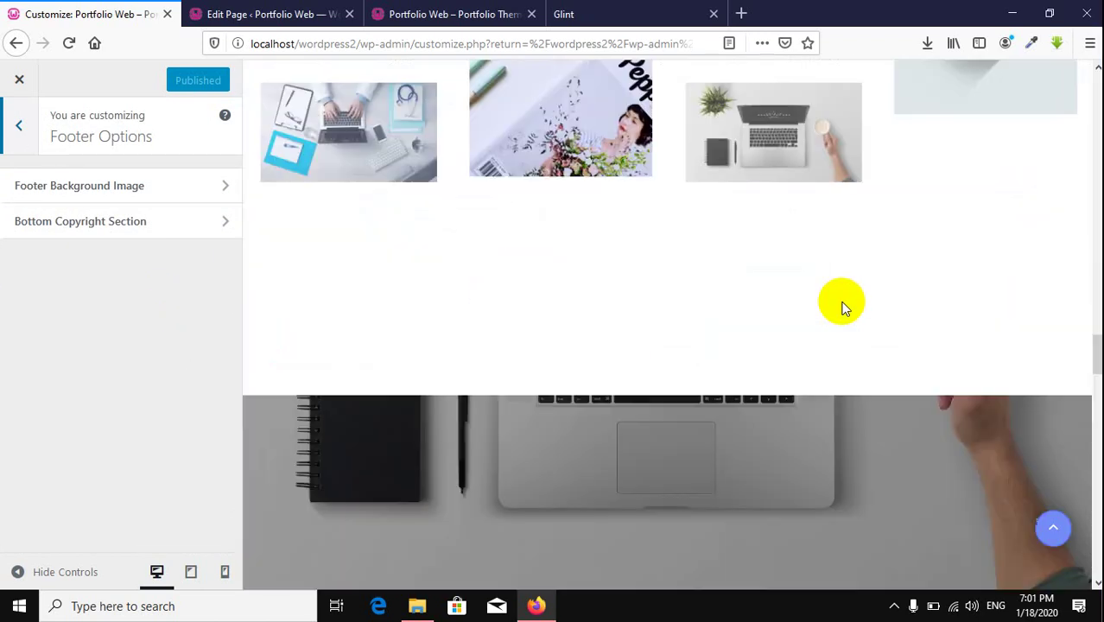
scroll(842, 302, down, 5)
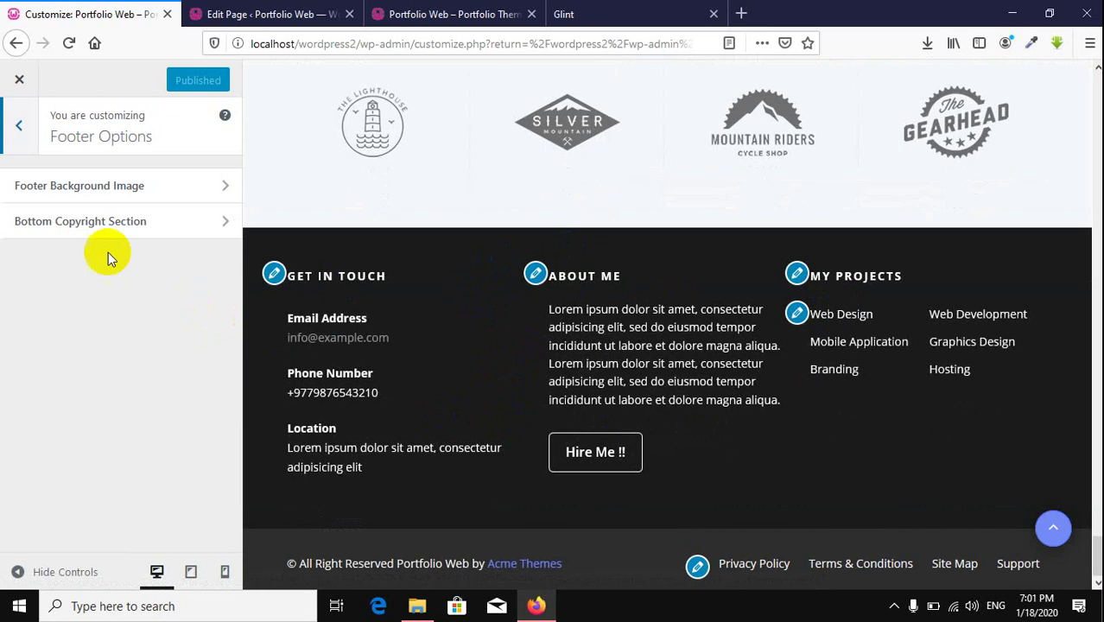
click(177, 187)
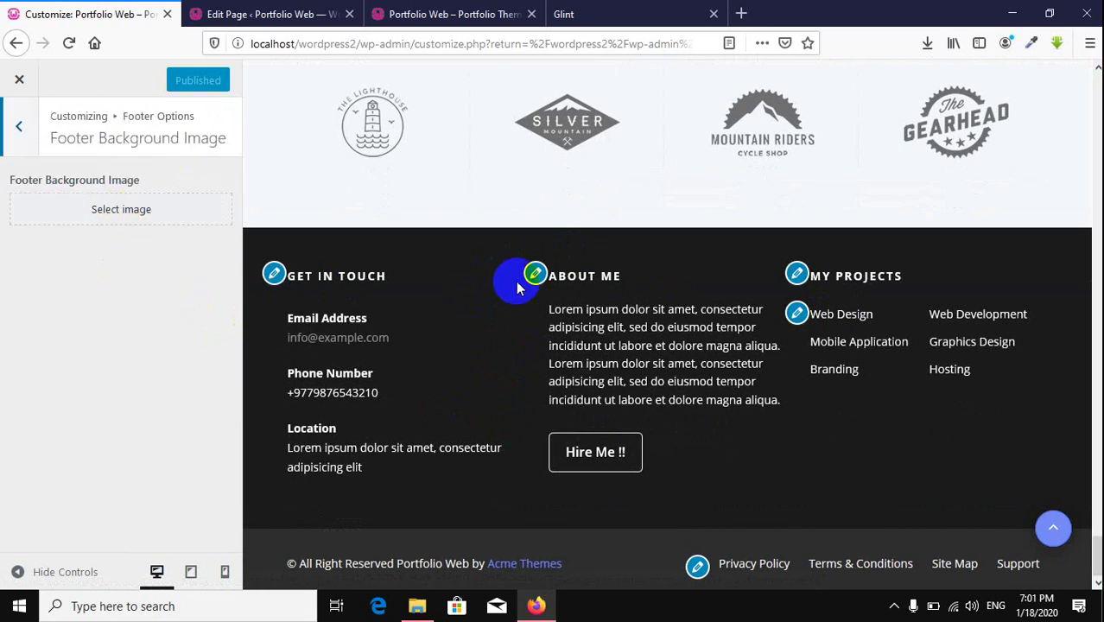
Step: Set the laptop photo as the footer background, then remove it again
click(143, 214)
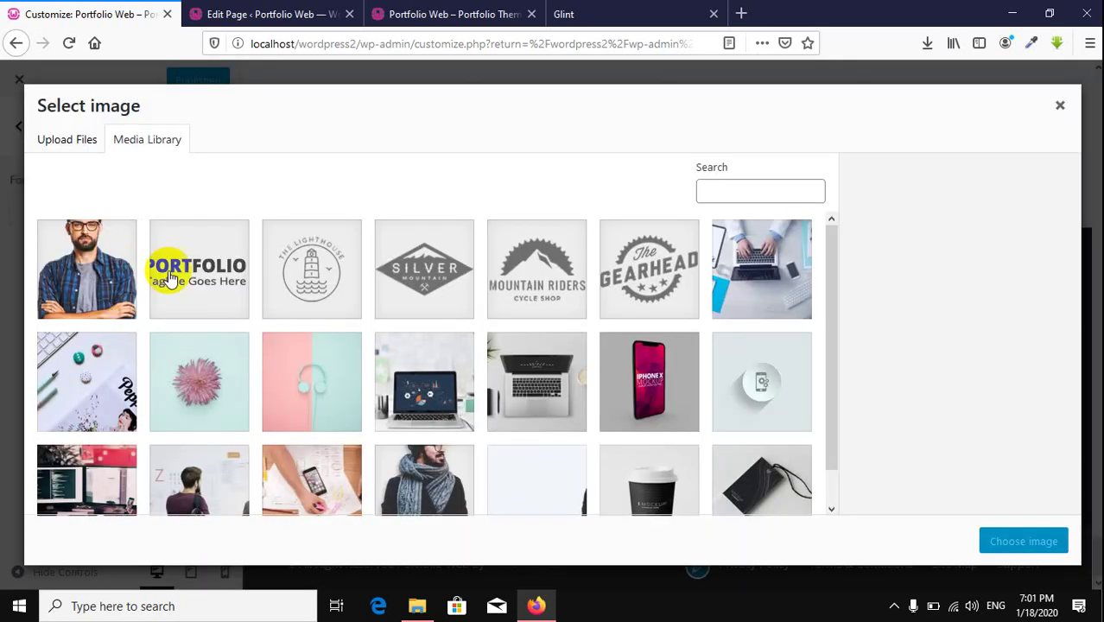
click(734, 274)
click(1025, 542)
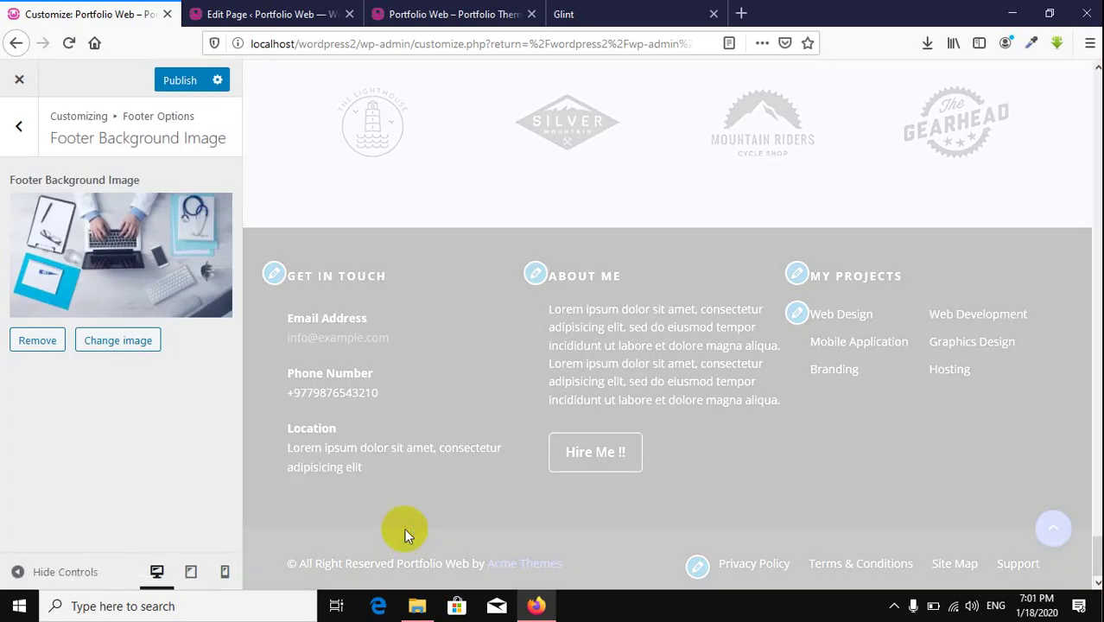
scroll(456, 399, down, 5)
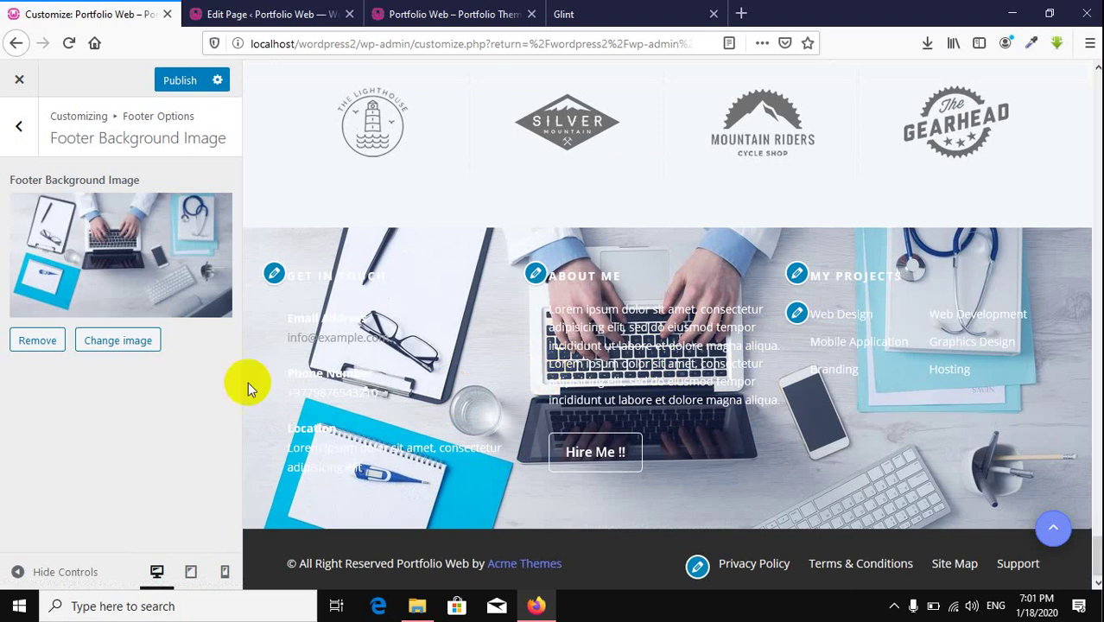
click(34, 340)
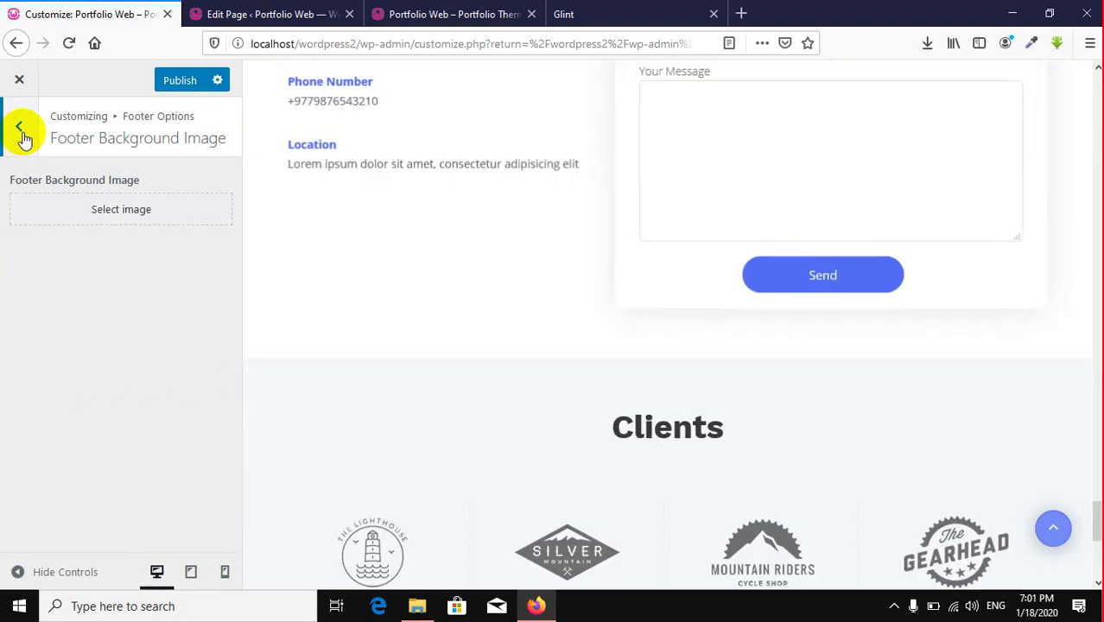
click(18, 129)
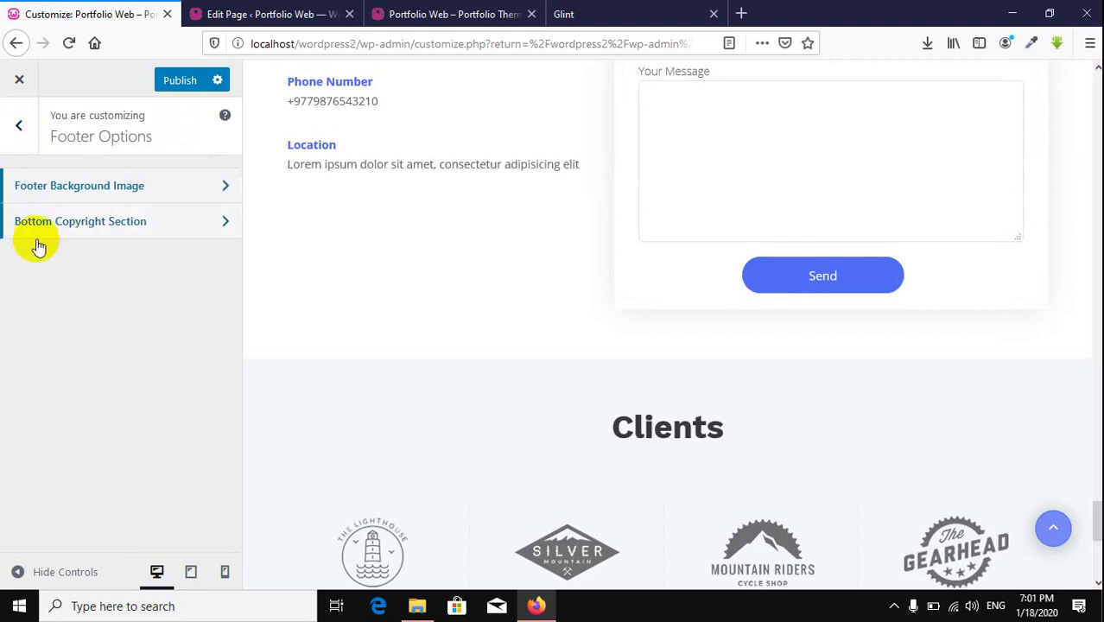
Step: Set Footer Copyright Beside Option to Social Links in Bottom Copyright Section and publish
click(157, 232)
scroll(567, 321, down, 5)
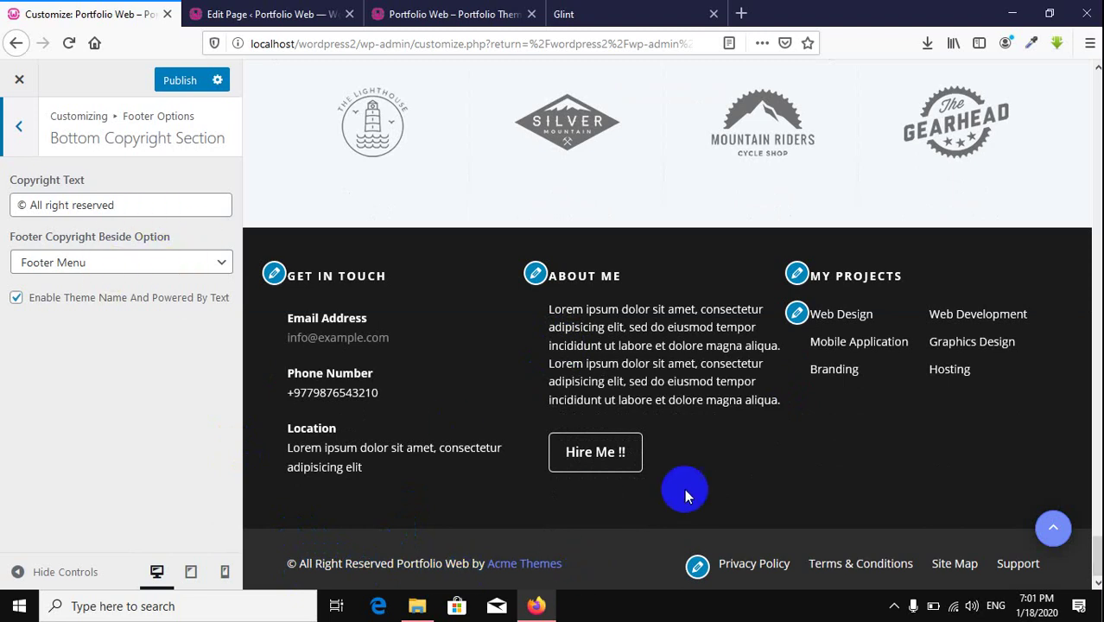
drag(130, 205, 3, 200)
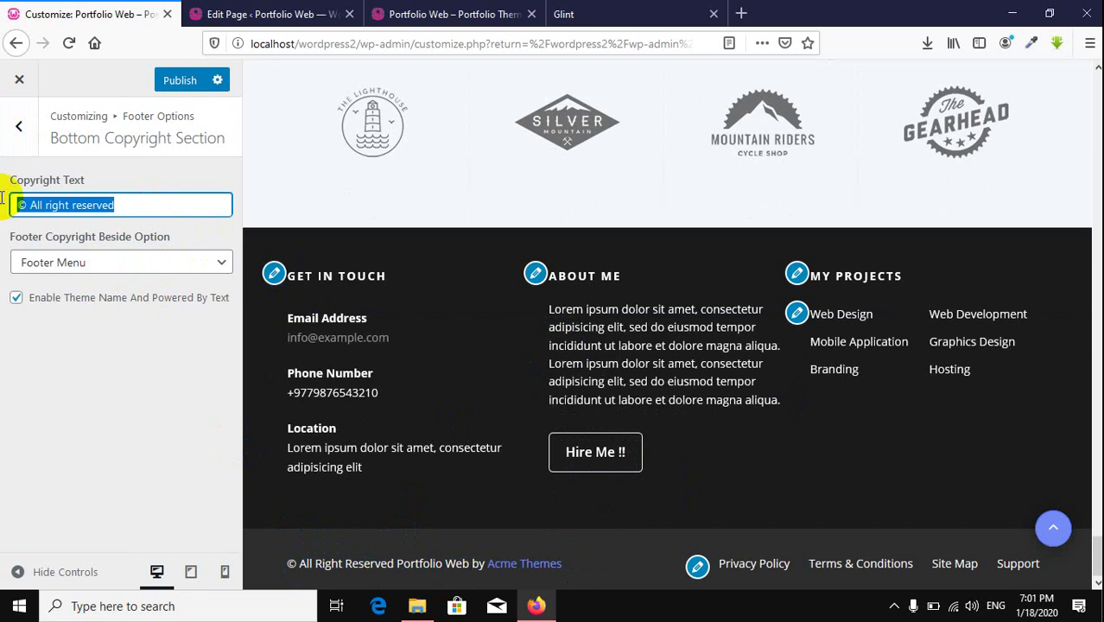
click(135, 203)
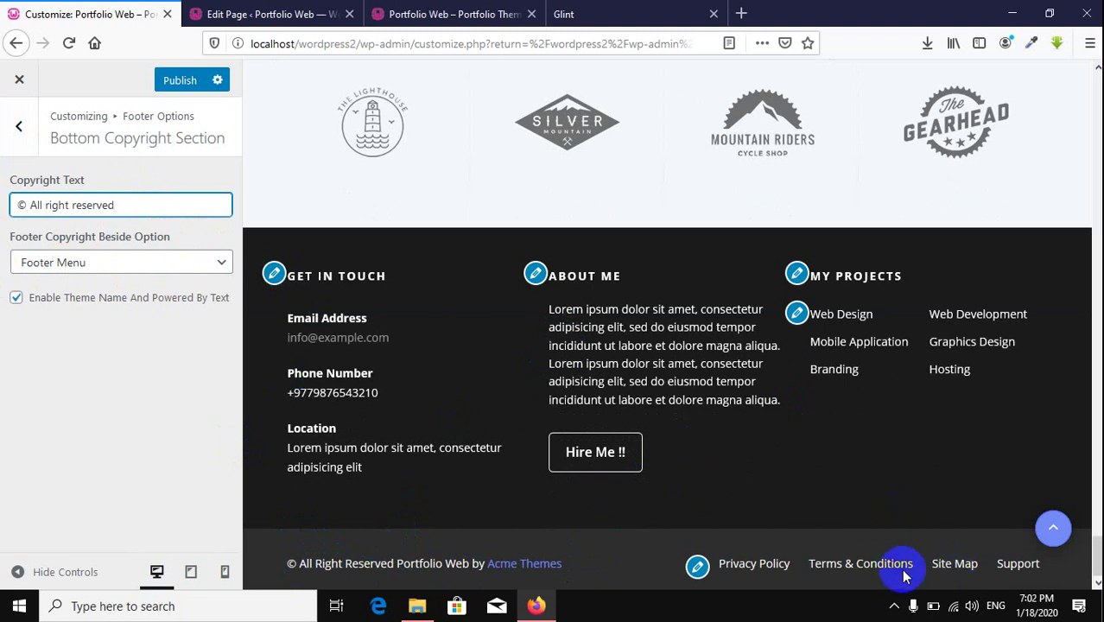
click(136, 261)
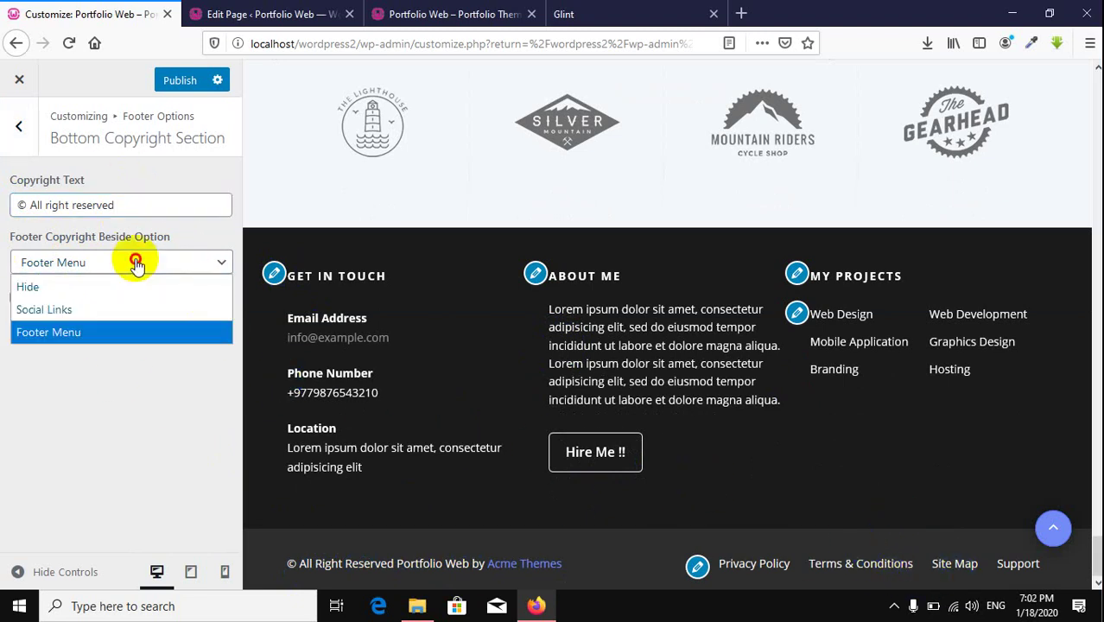
click(98, 310)
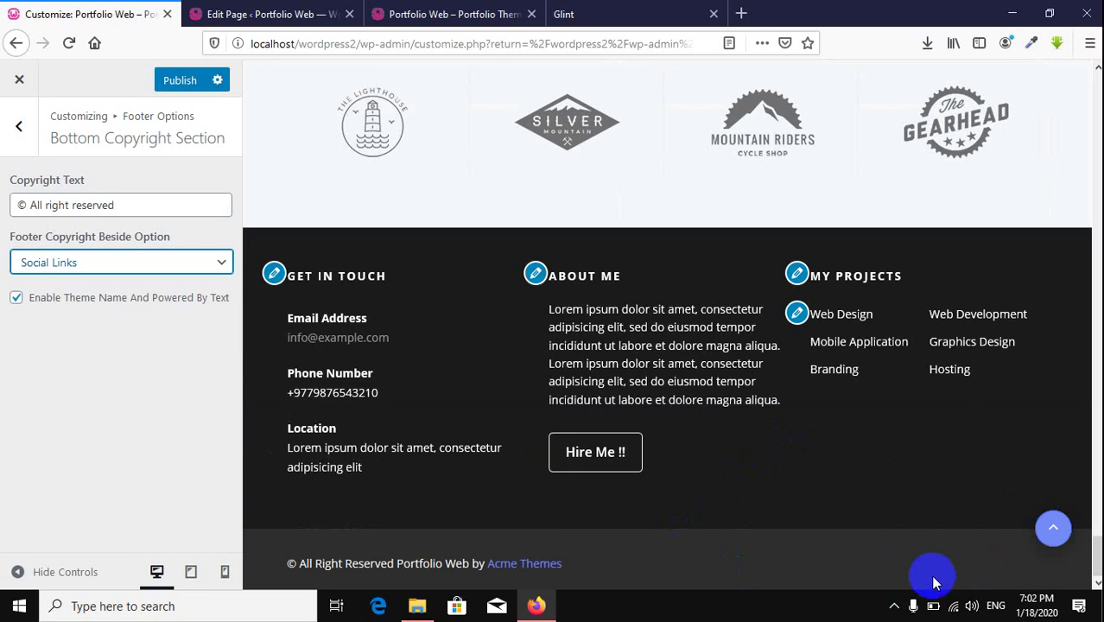
click(175, 83)
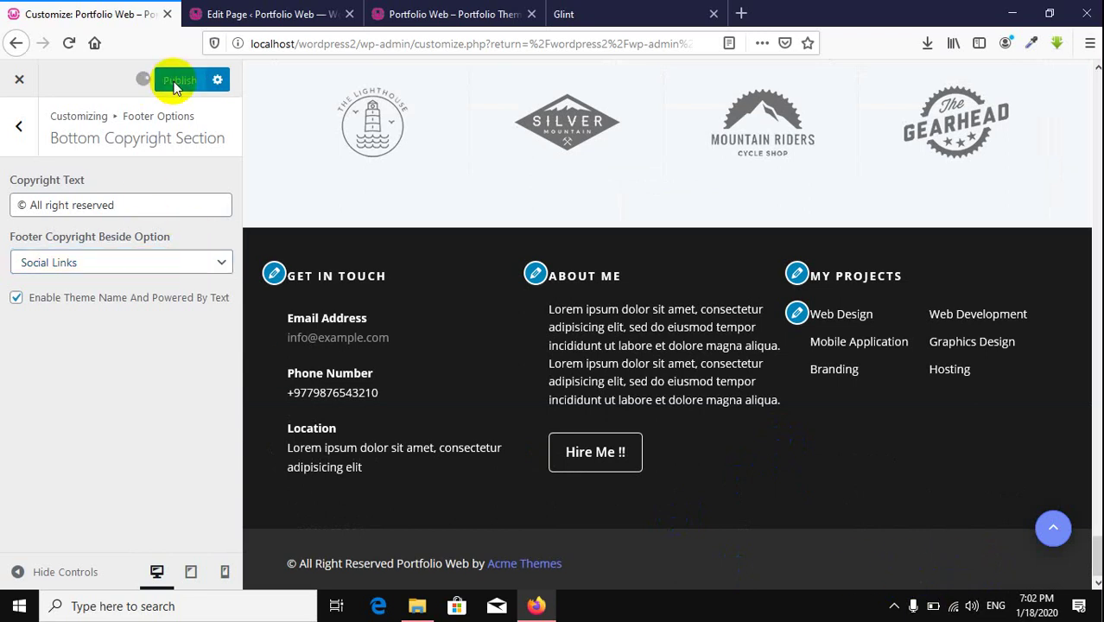
click(18, 128)
click(16, 129)
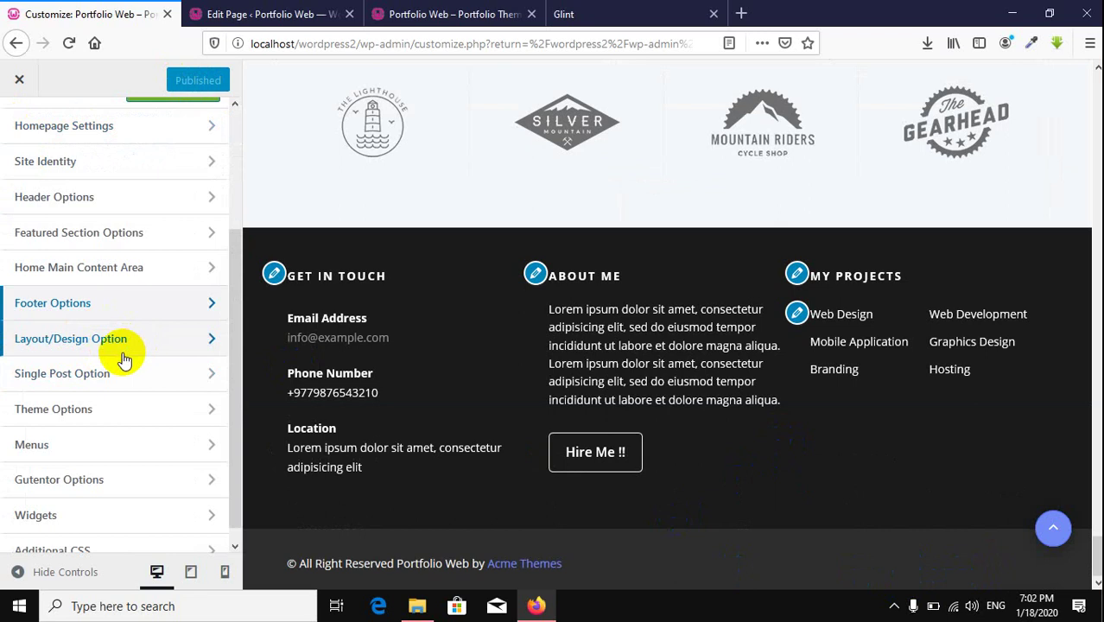
Step: Turn on Hide Front Page Content under Layout/Design Option's Front Page Content Options
click(134, 354)
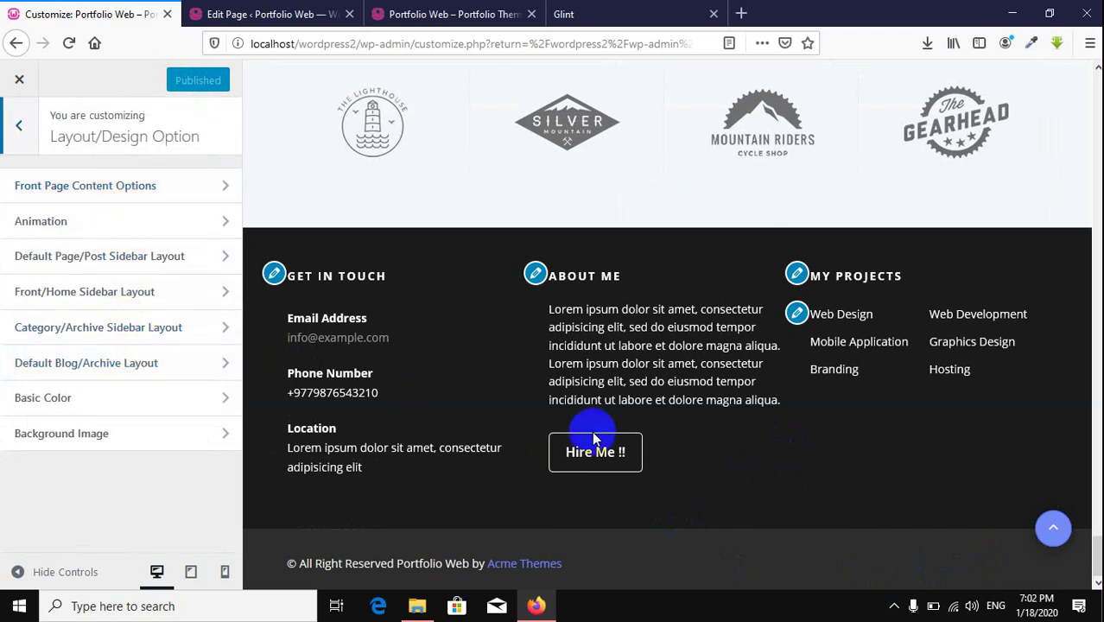
scroll(592, 436, up, 10)
scroll(452, 281, up, 10)
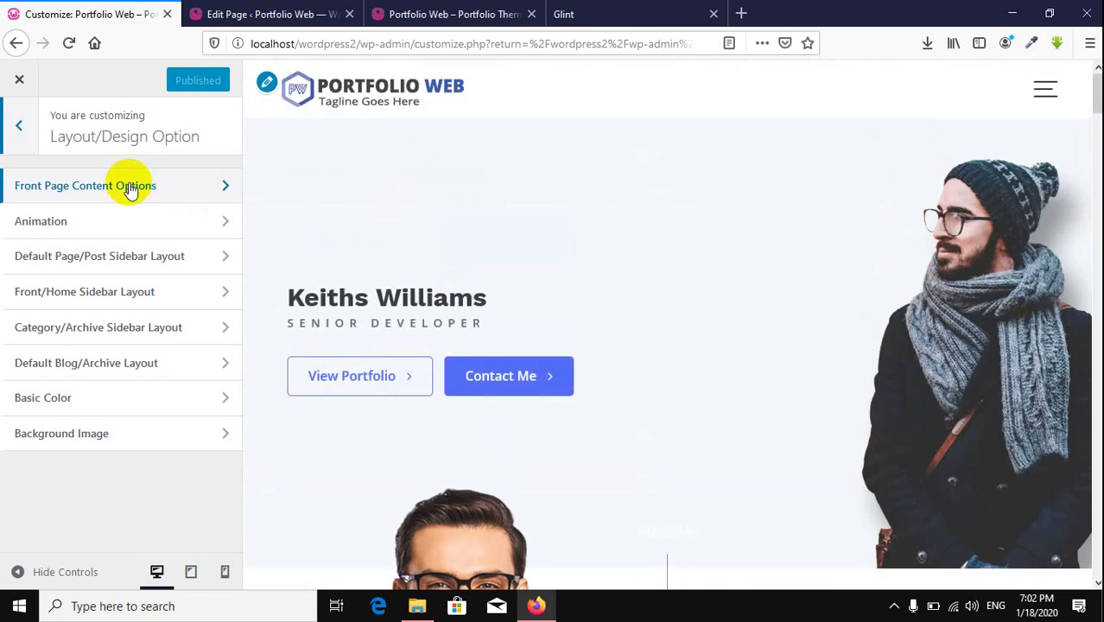
click(129, 187)
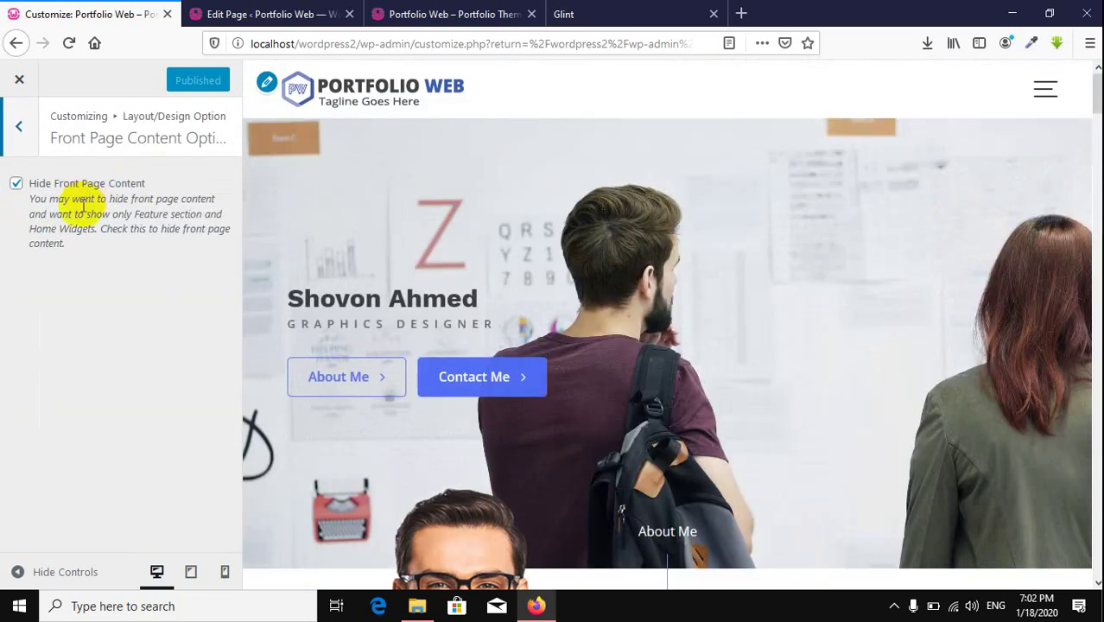
click(16, 184)
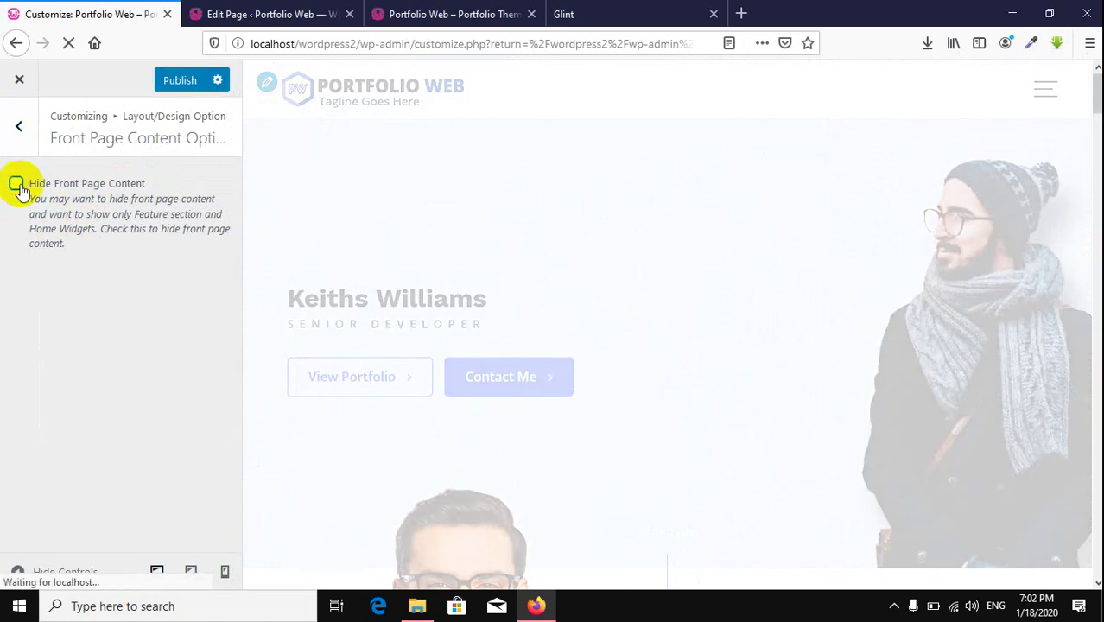
scroll(682, 354, down, 10)
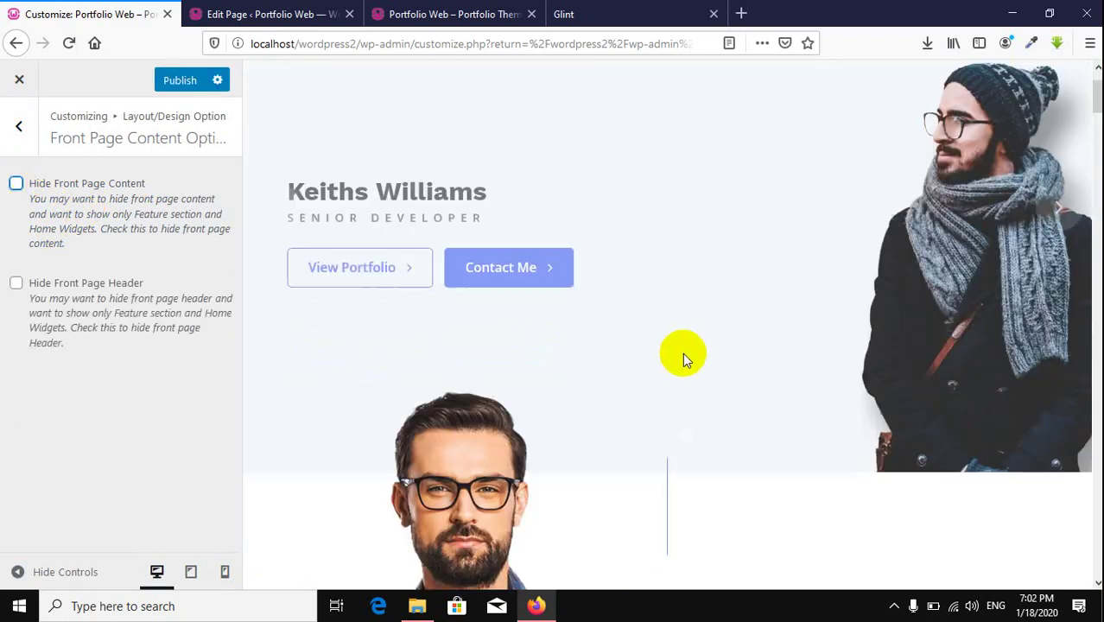
scroll(682, 359, down, 15)
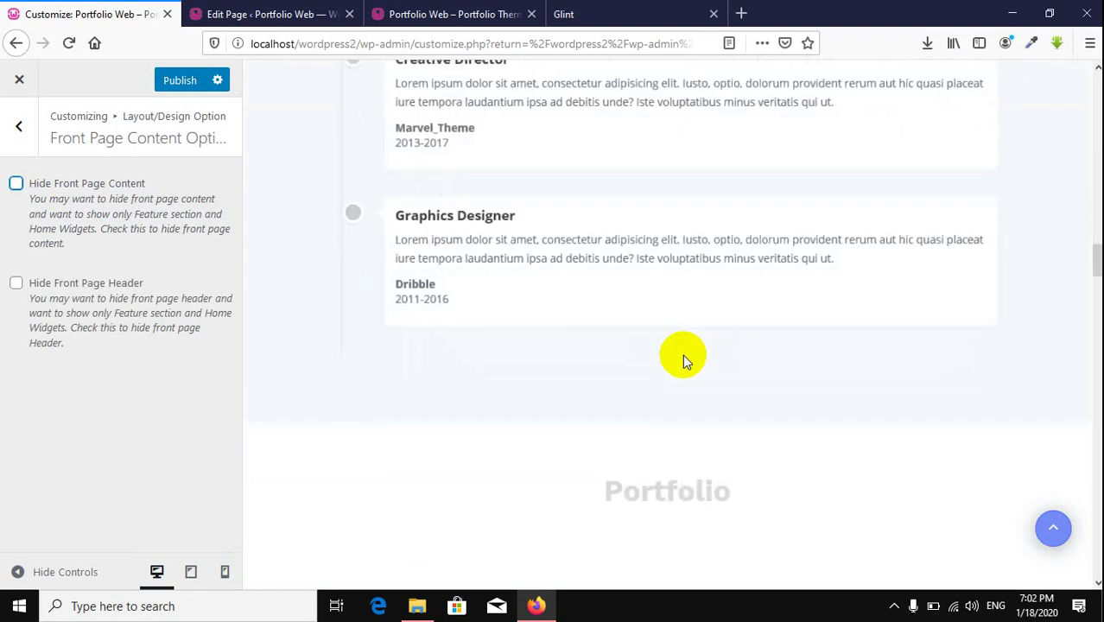
scroll(683, 359, down, 15)
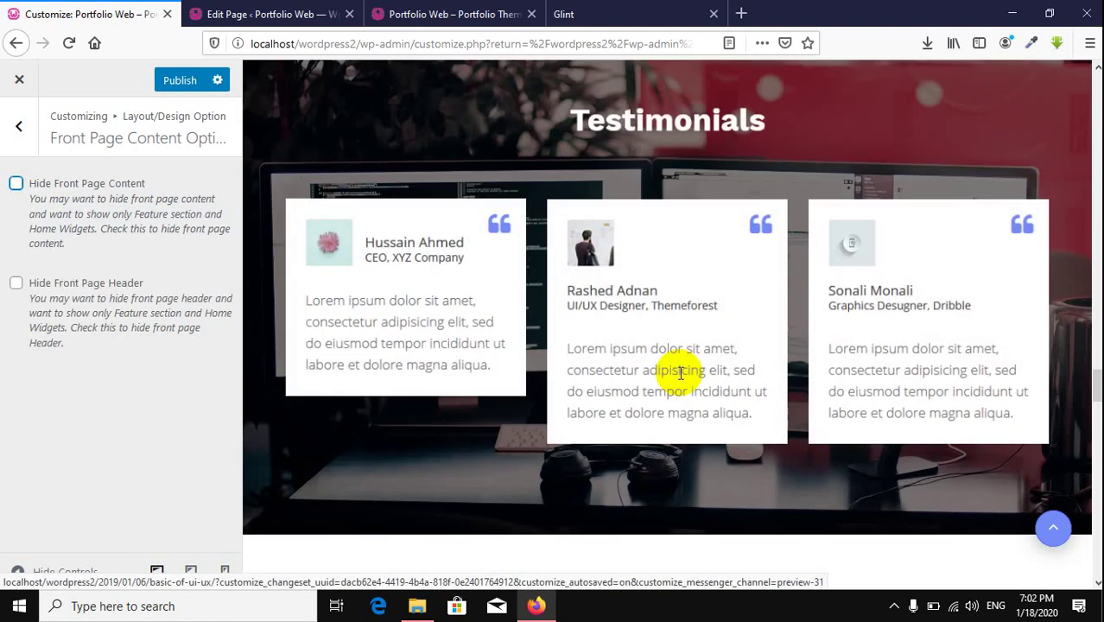
scroll(678, 375, up, 20)
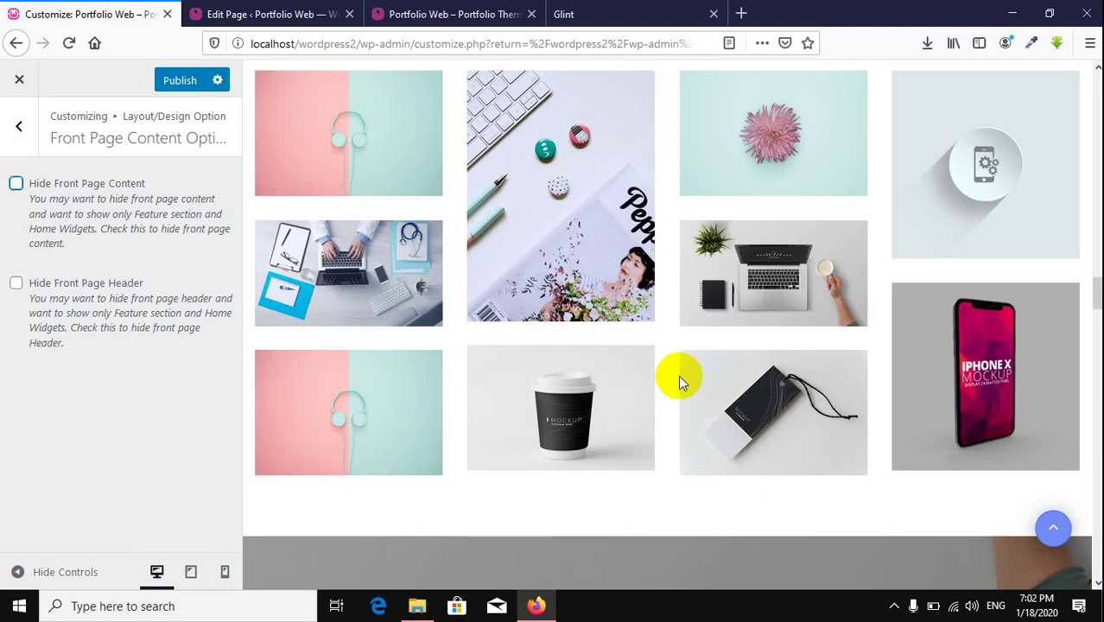
scroll(678, 375, up, 10)
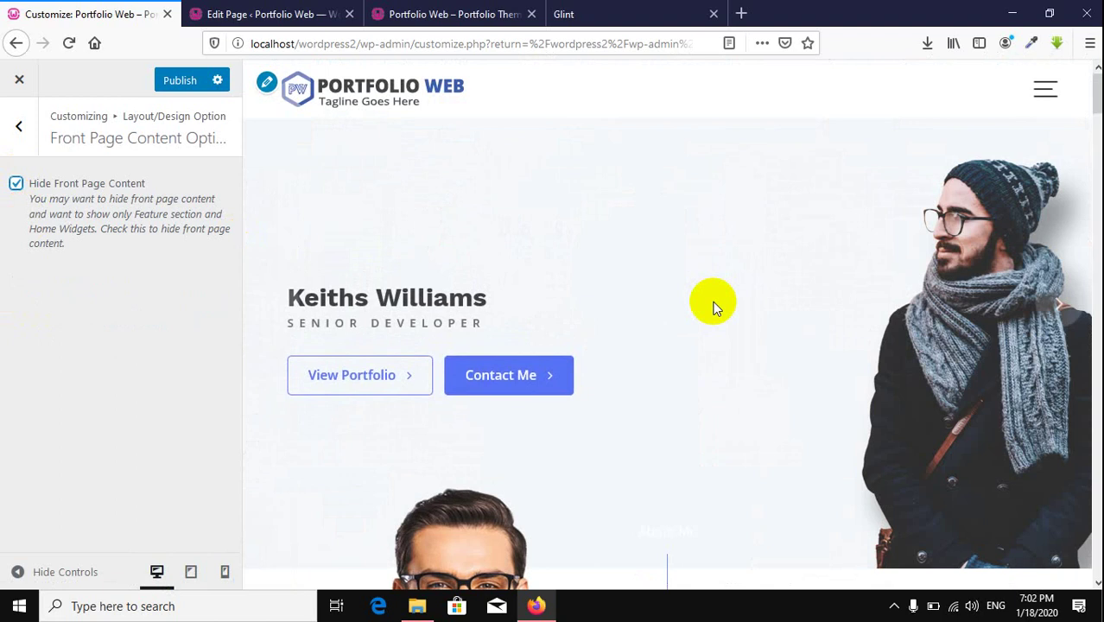
click(17, 131)
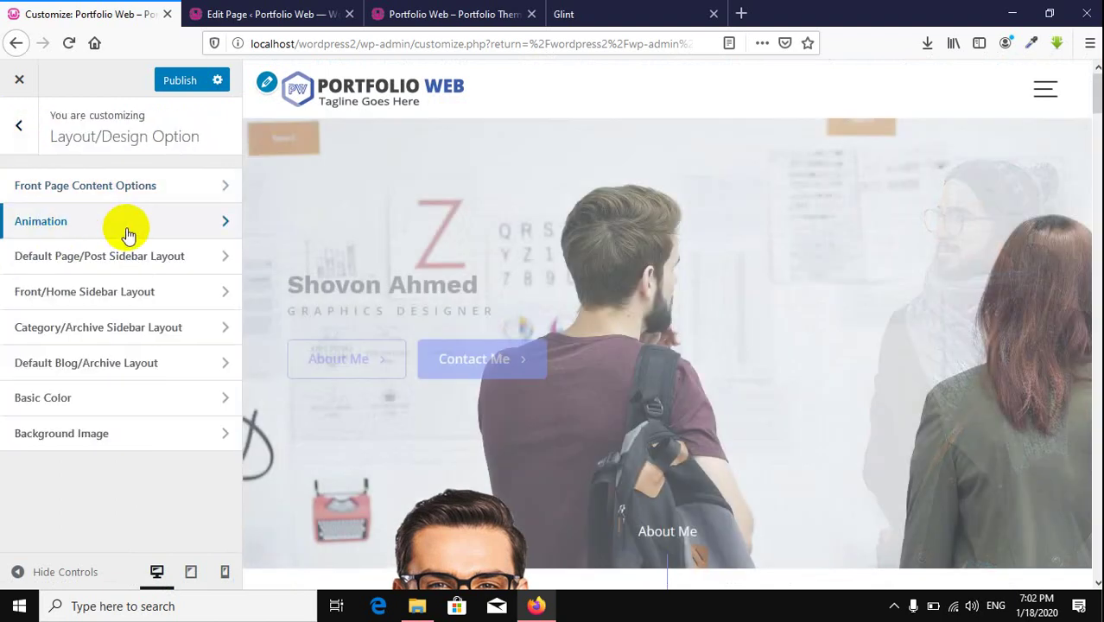
Step: Check Disable animation in the Animation settings and publish
click(126, 232)
scroll(537, 419, down, 10)
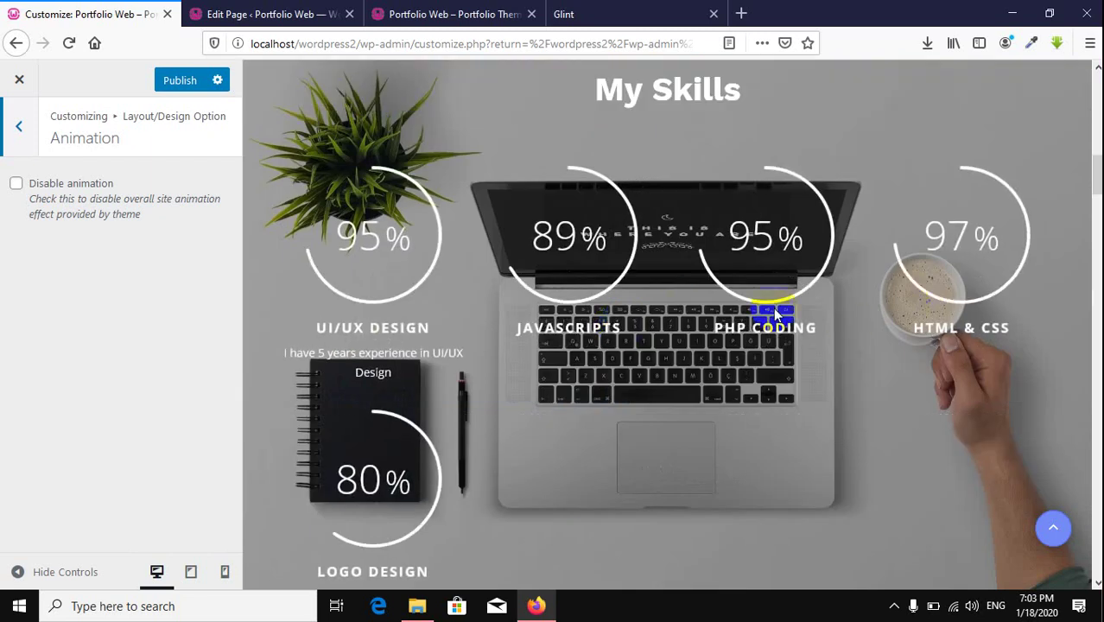
scroll(736, 383, down, 5)
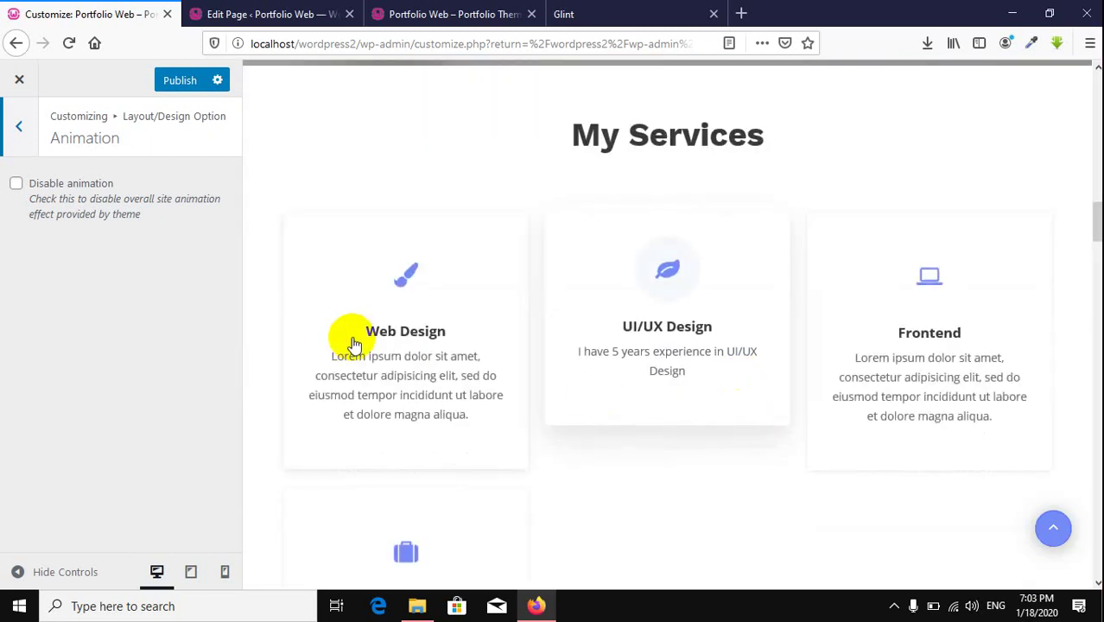
scroll(353, 339, down, 7)
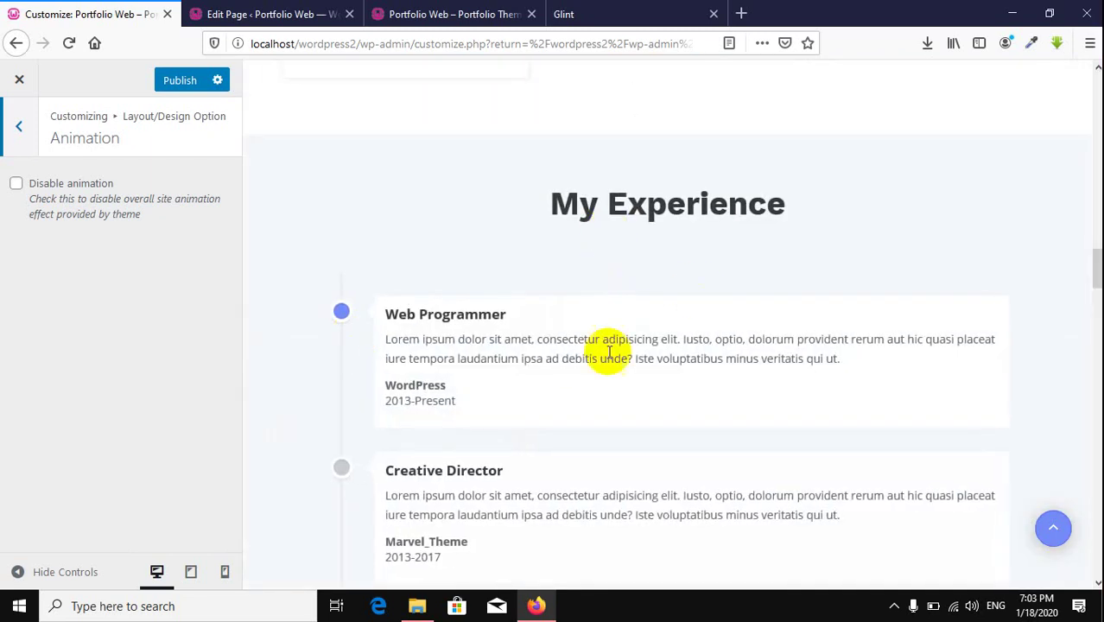
click(16, 185)
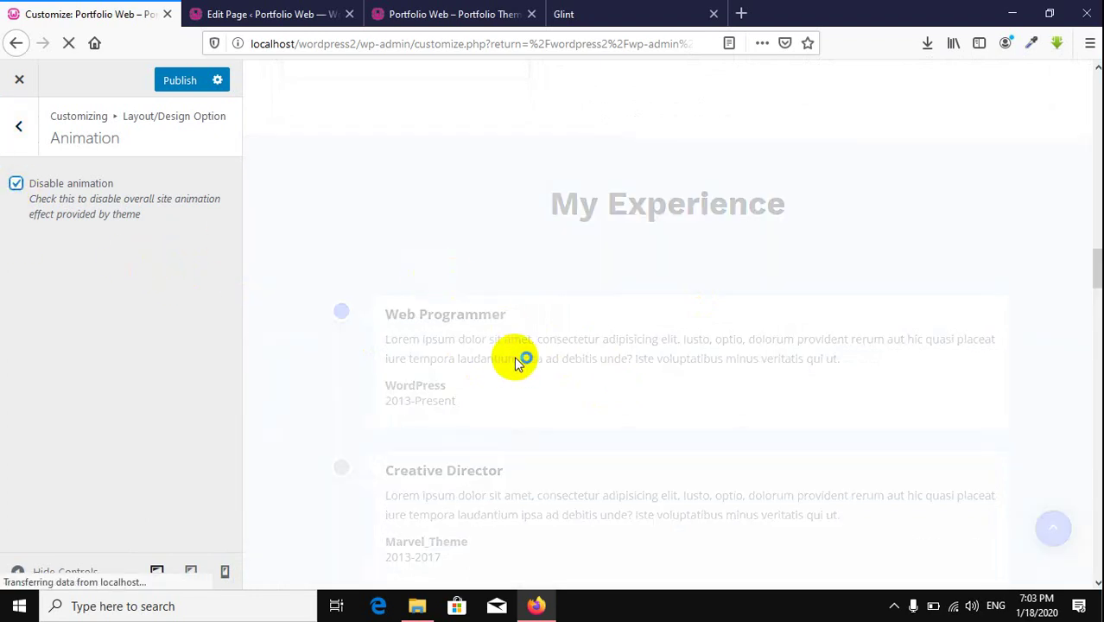
scroll(665, 352, up, 10)
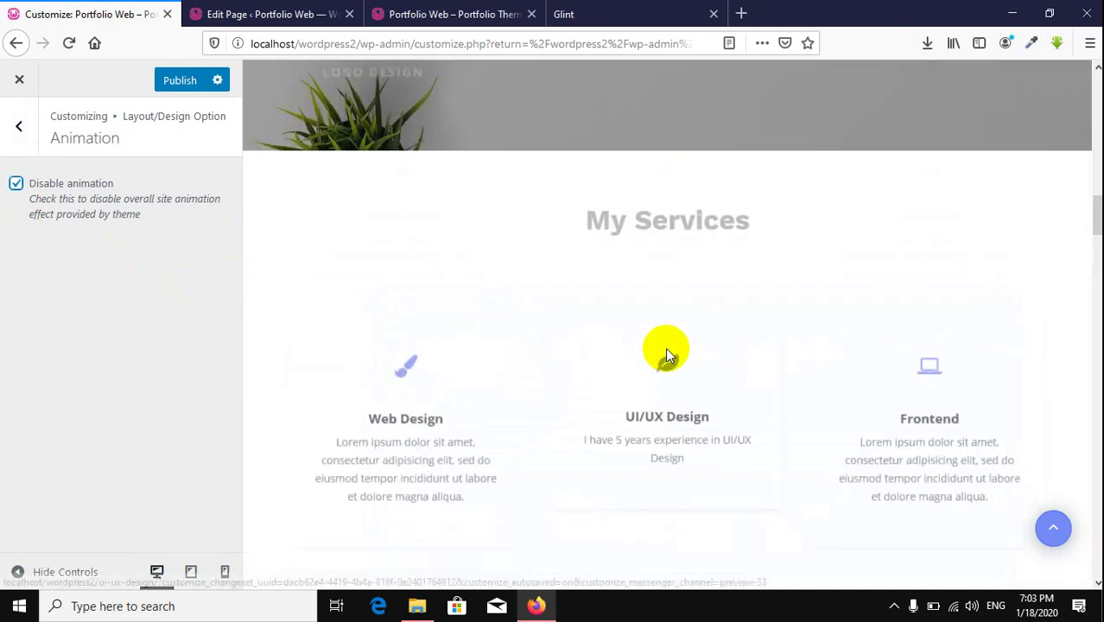
scroll(665, 347, up, 6)
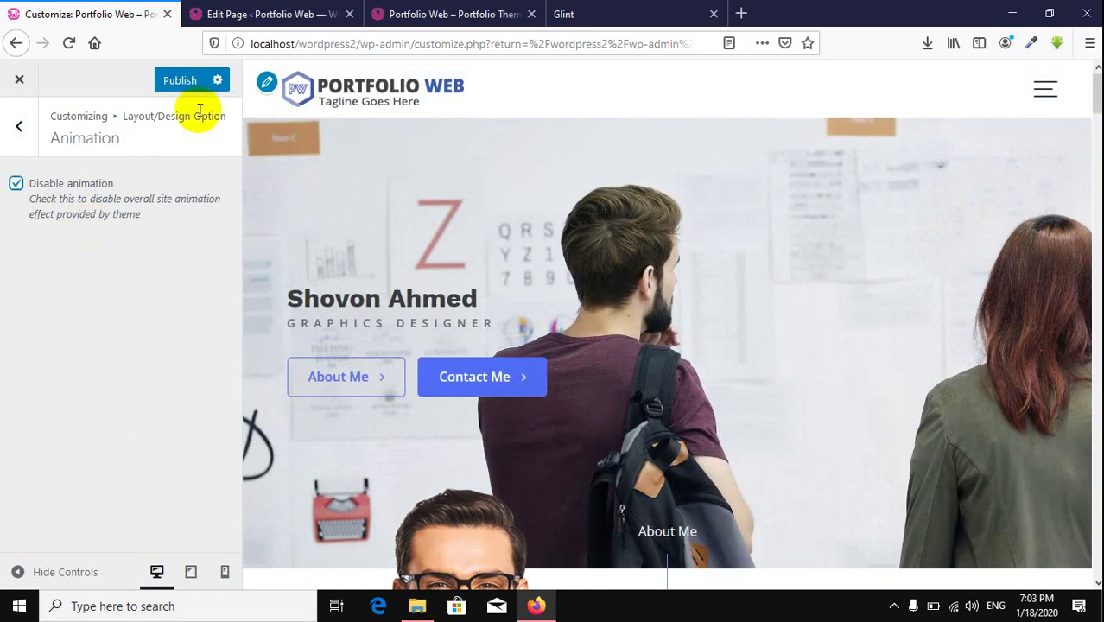
click(181, 80)
click(483, 13)
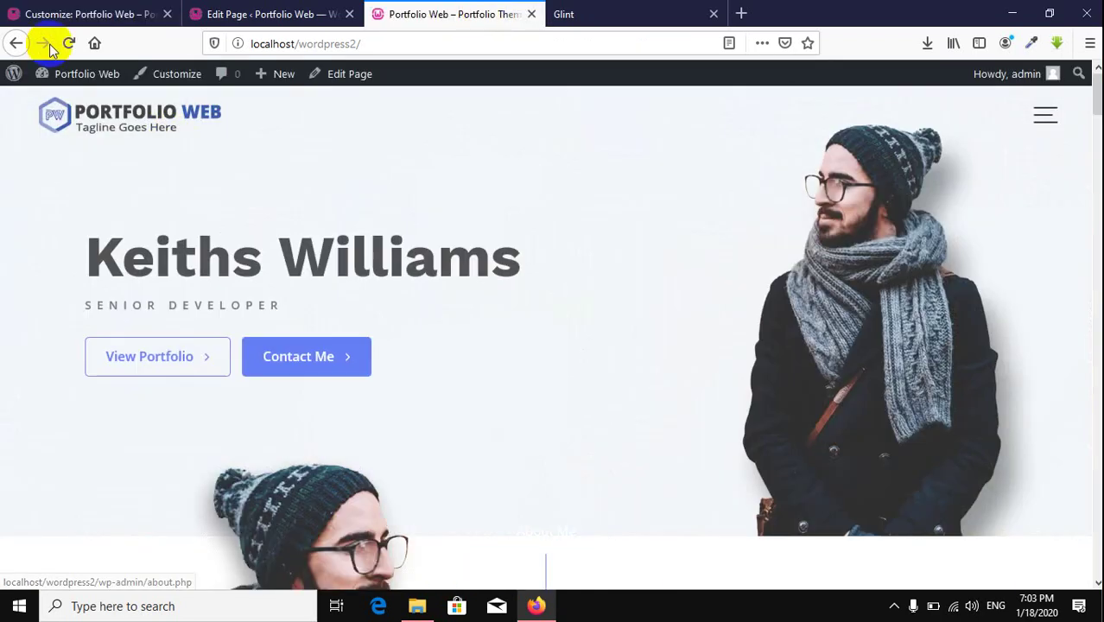
click(69, 43)
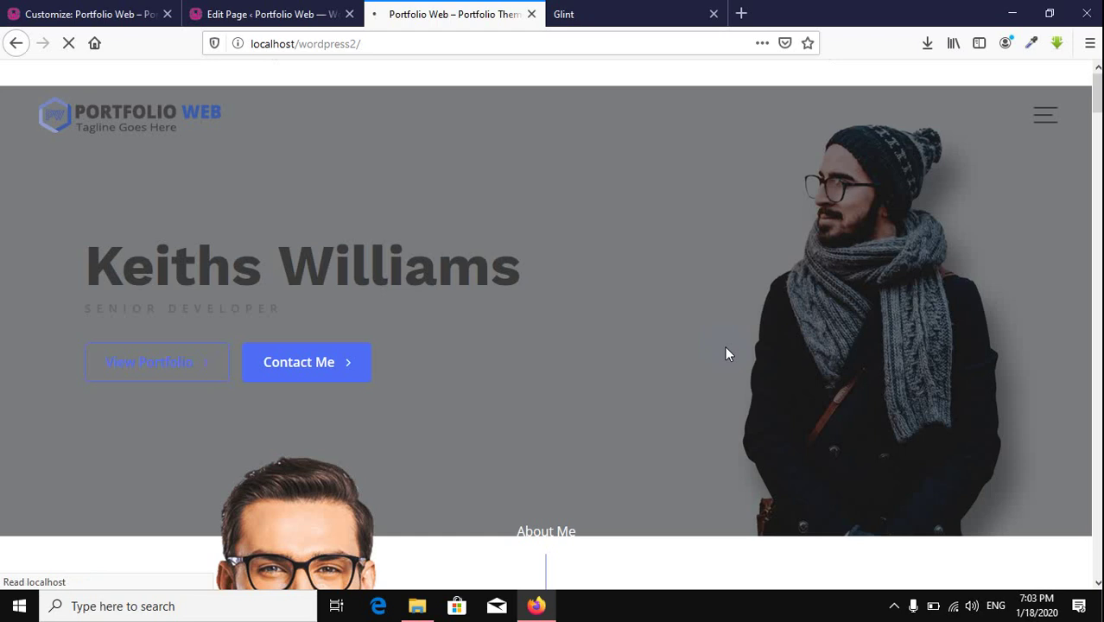
scroll(682, 371, down, 5)
scroll(657, 380, down, 10)
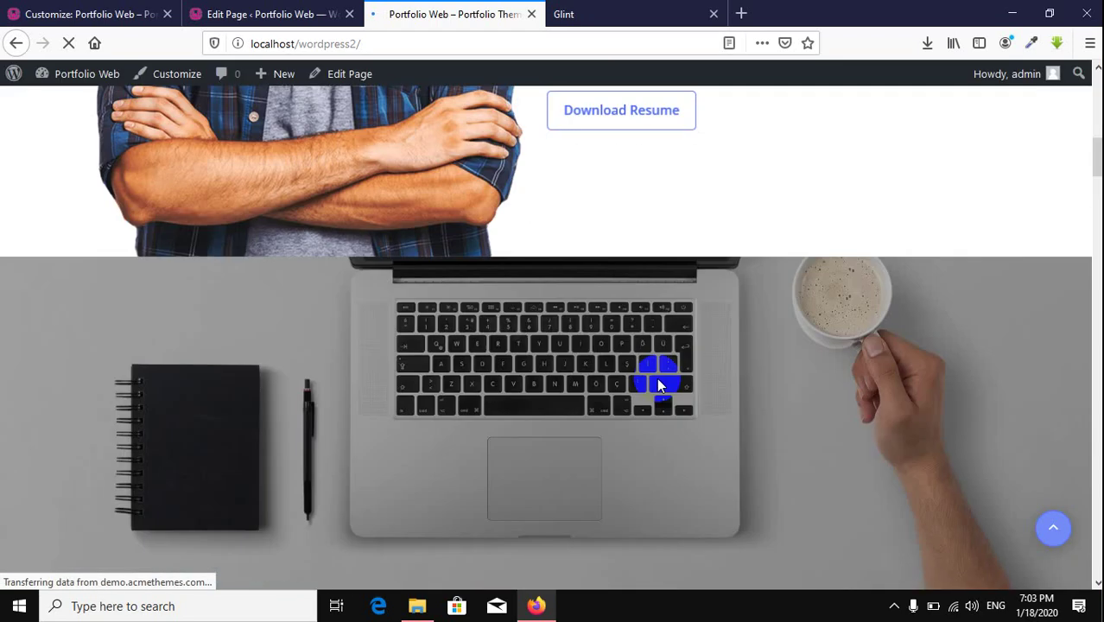
scroll(657, 378, down, 6)
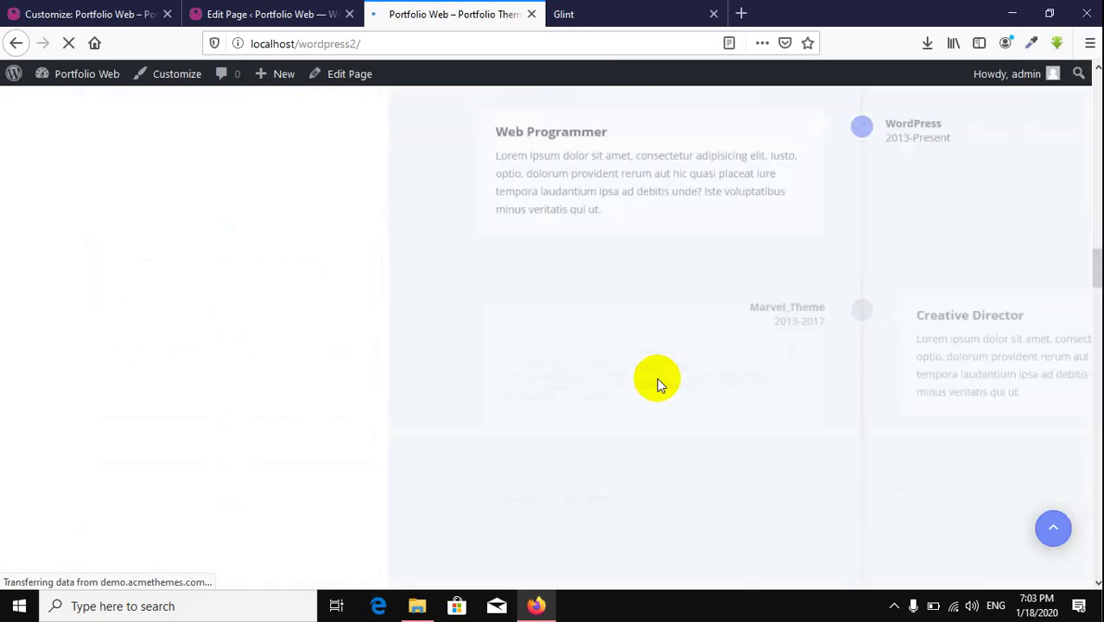
scroll(656, 378, up, 3)
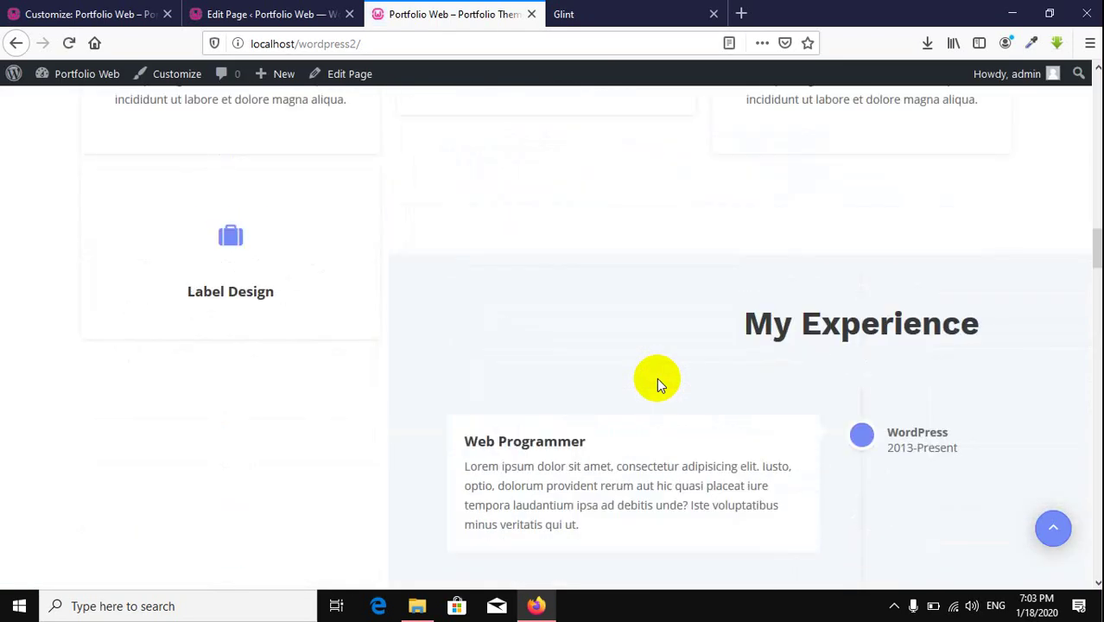
scroll(657, 377, up, 3)
scroll(656, 377, down, 7)
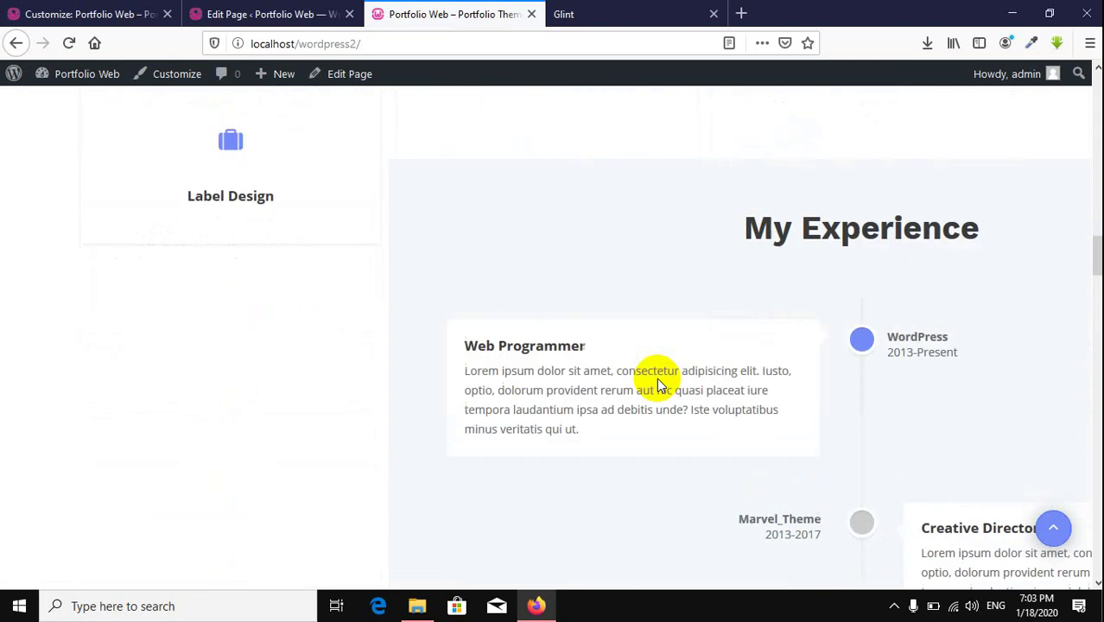
scroll(656, 377, down, 3)
scroll(656, 378, up, 8)
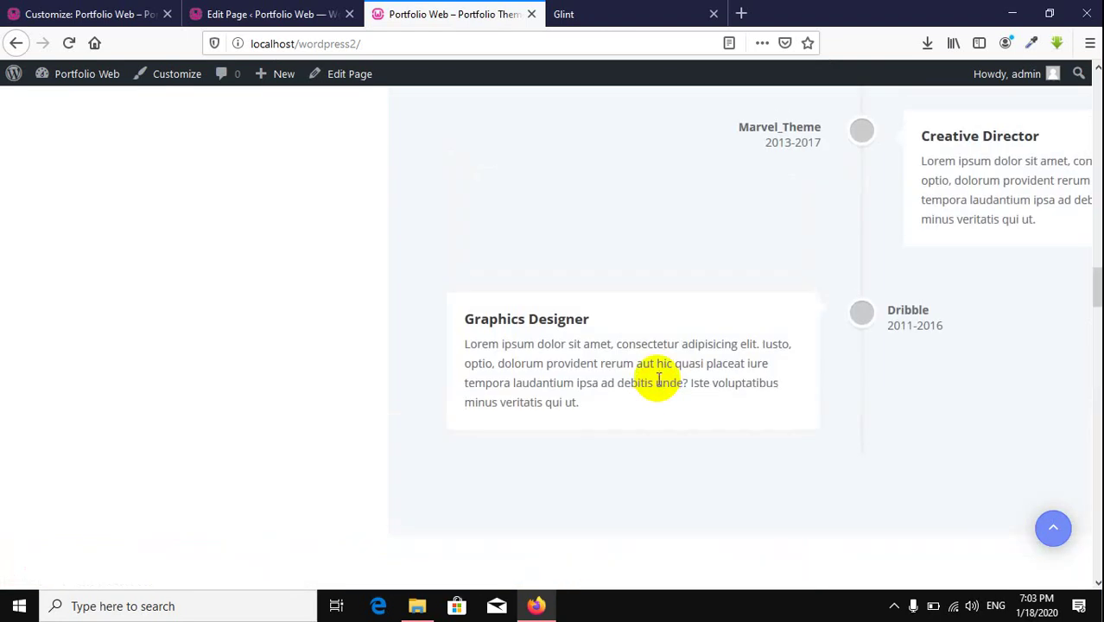
scroll(656, 378, up, 2)
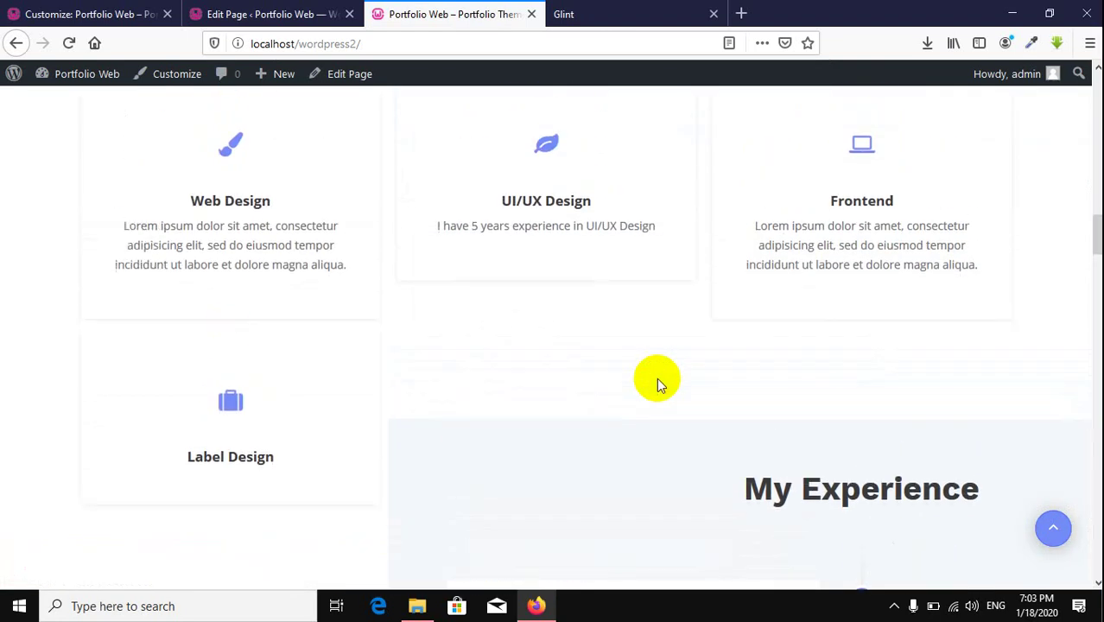
scroll(656, 384, down, 5)
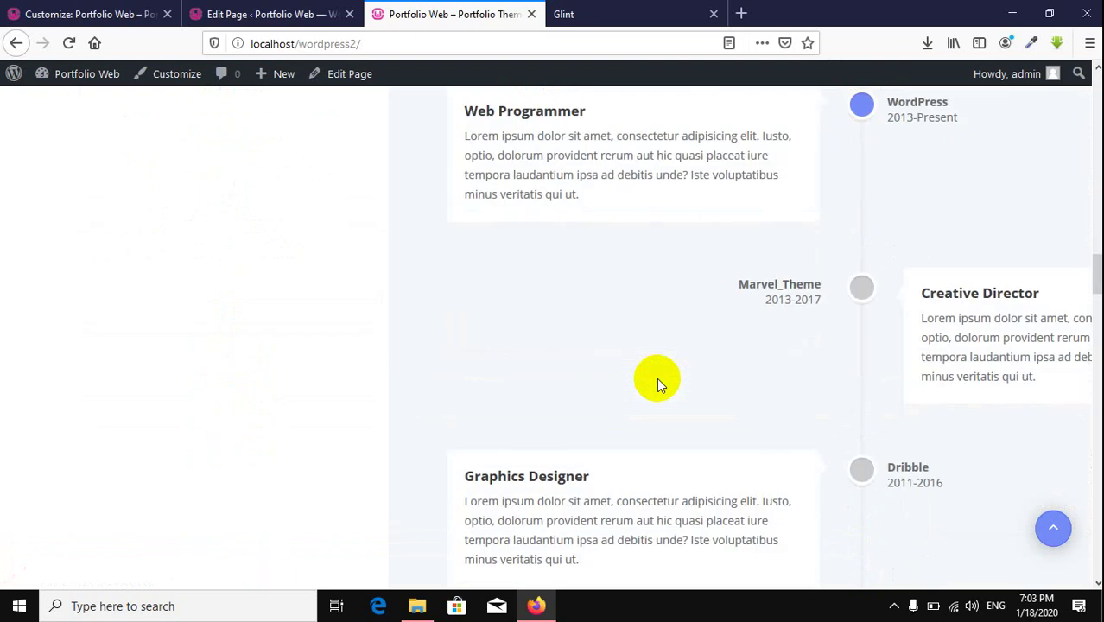
scroll(656, 377, up, 5)
scroll(548, 413, down, 1)
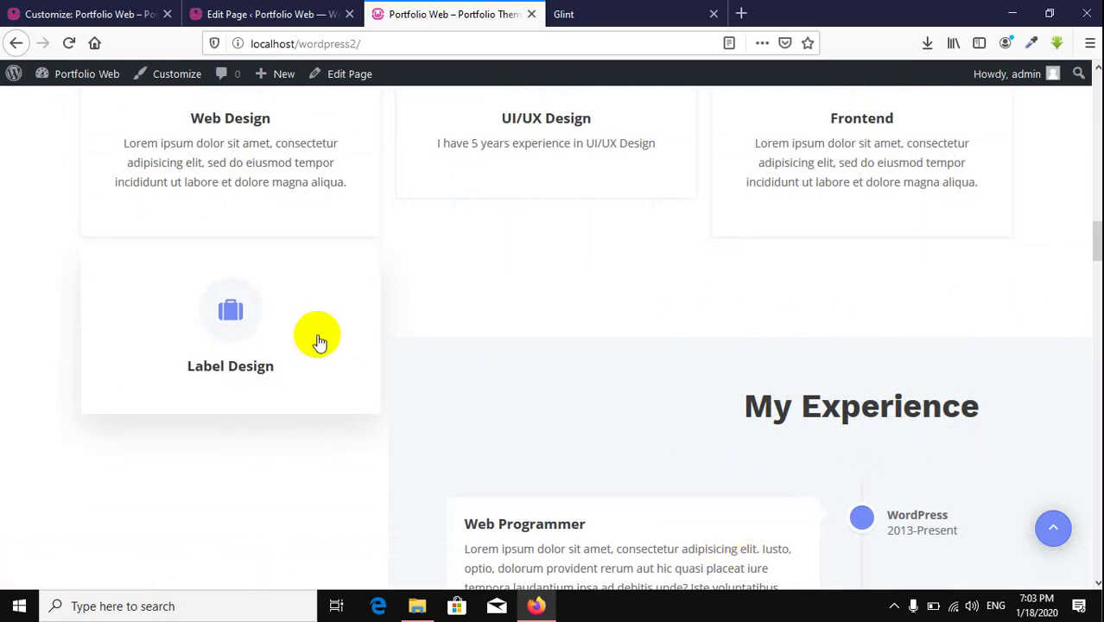
scroll(587, 336, down, 2)
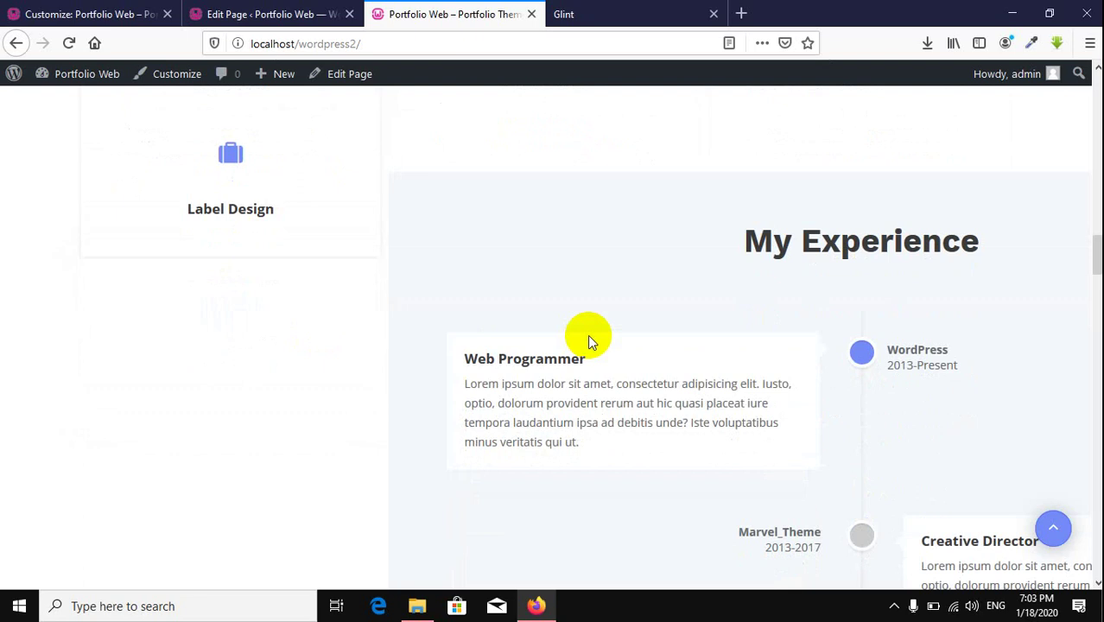
scroll(587, 337, up, 1)
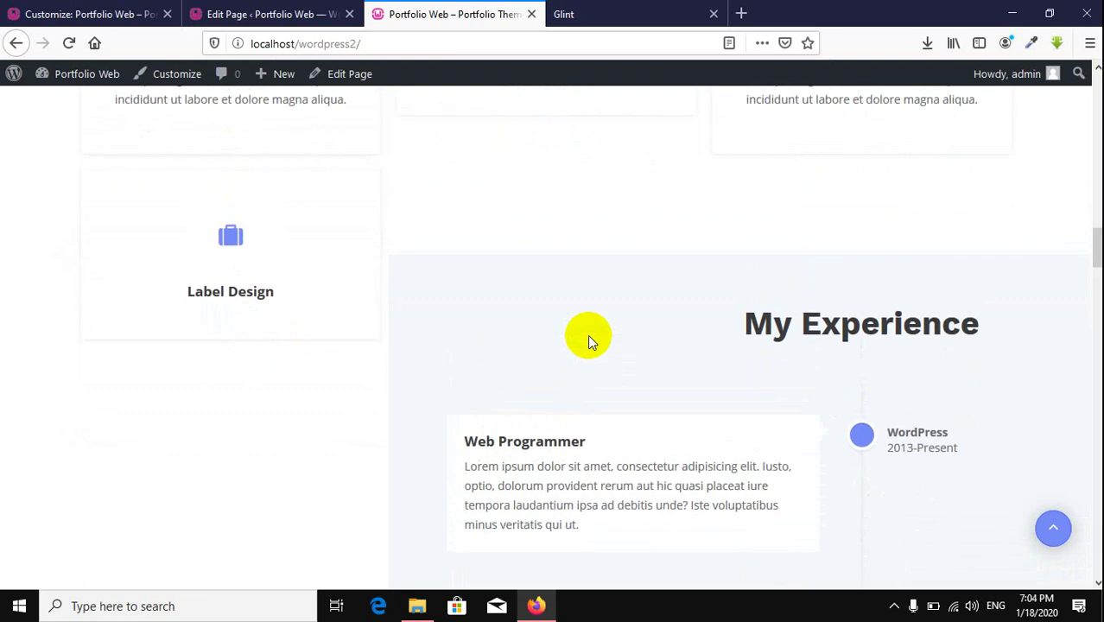
scroll(588, 342, up, 2)
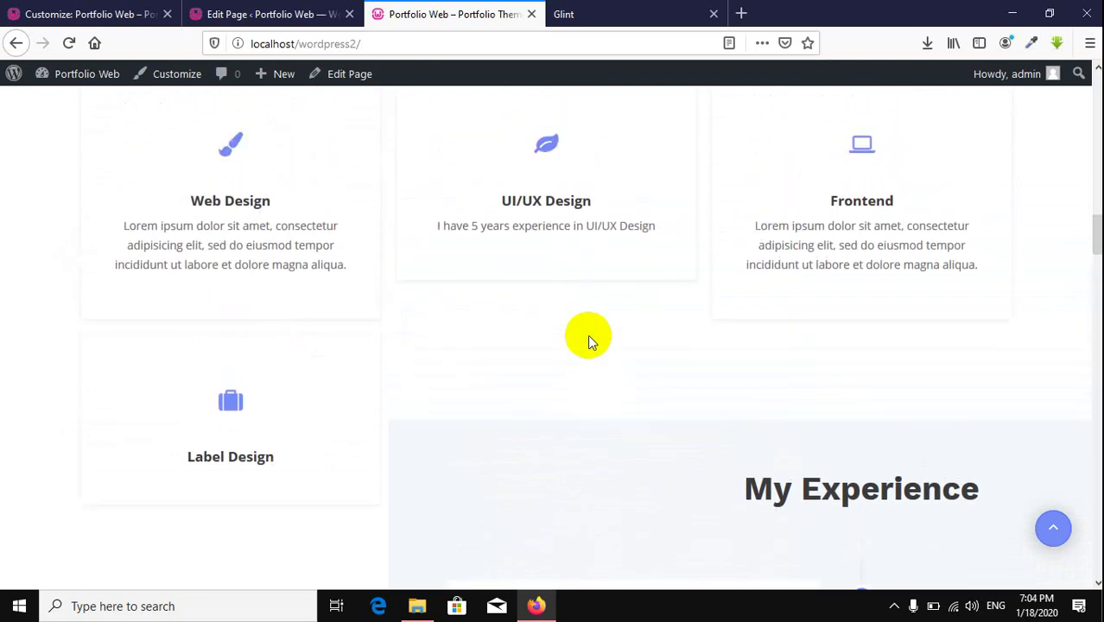
scroll(587, 336, down, 2)
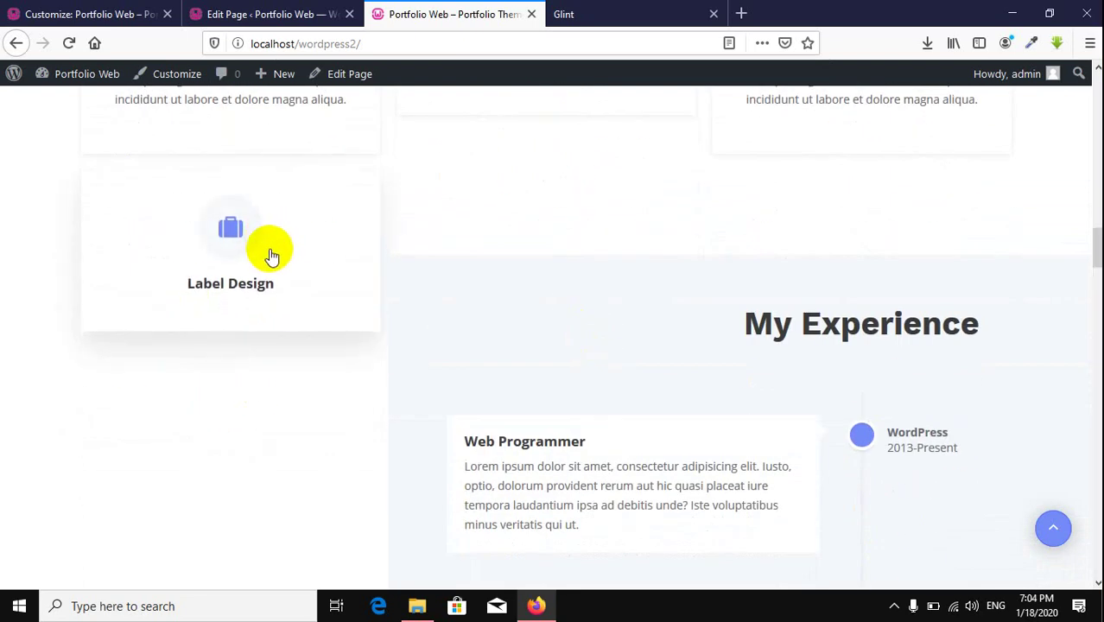
Step: Inspect the My Experience timeline section and give it an inline width of 100%
right_click(688, 309)
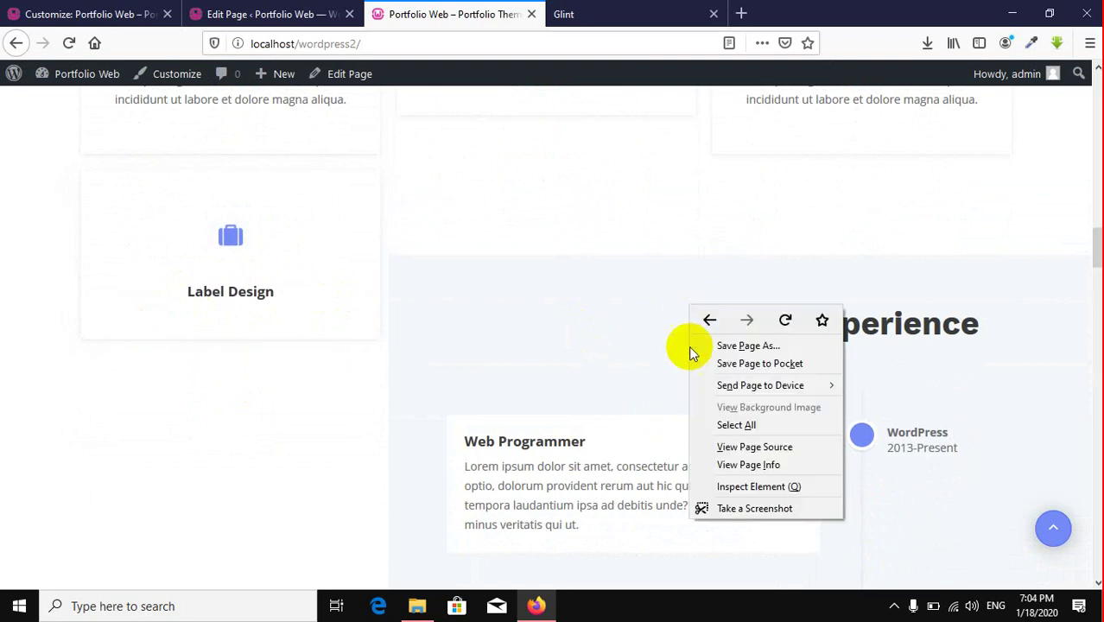
click(739, 485)
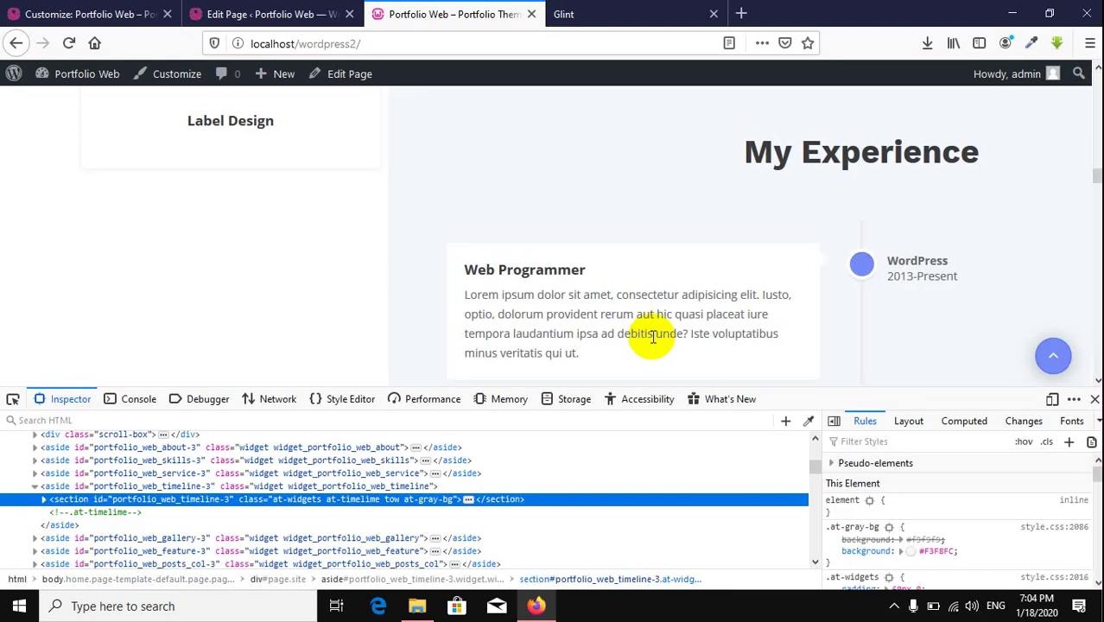
scroll(640, 294, up, 1)
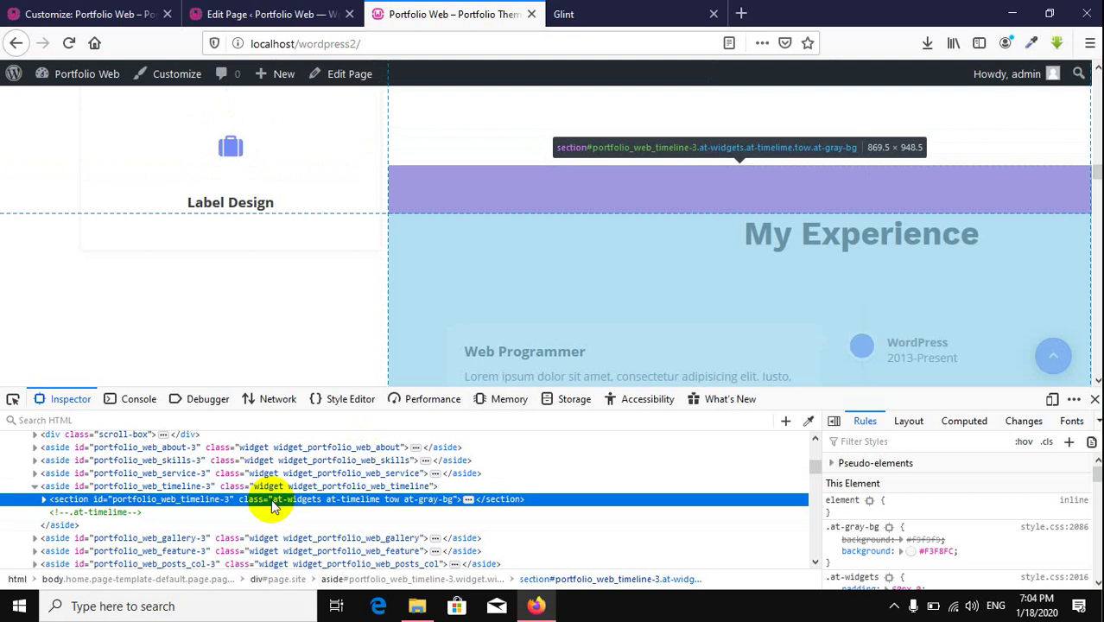
scroll(778, 518, up, 1)
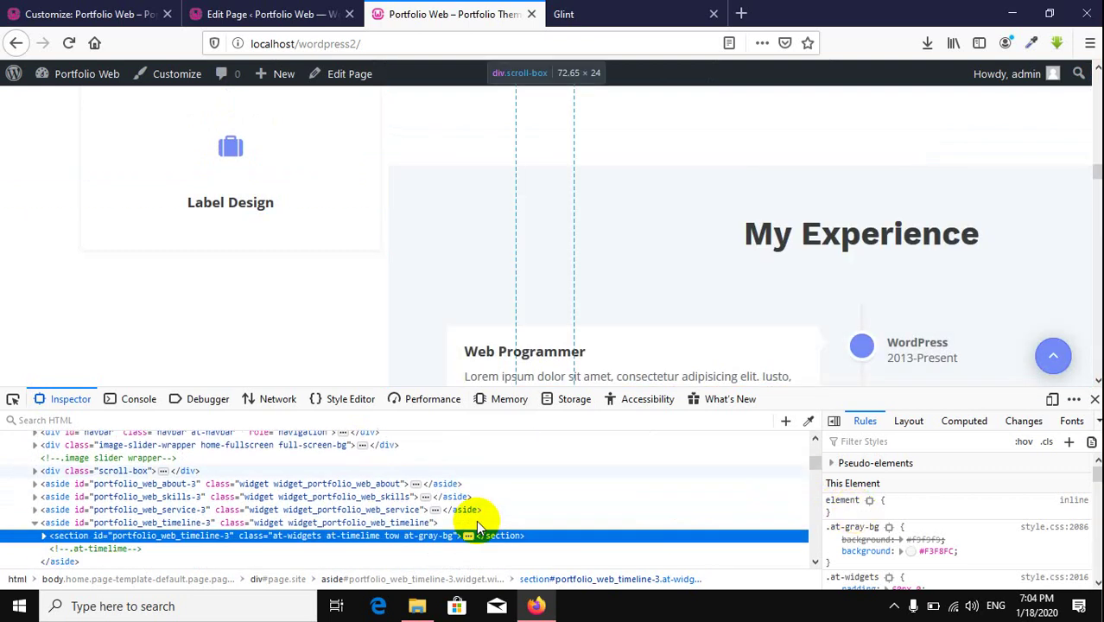
scroll(478, 525, down, 1)
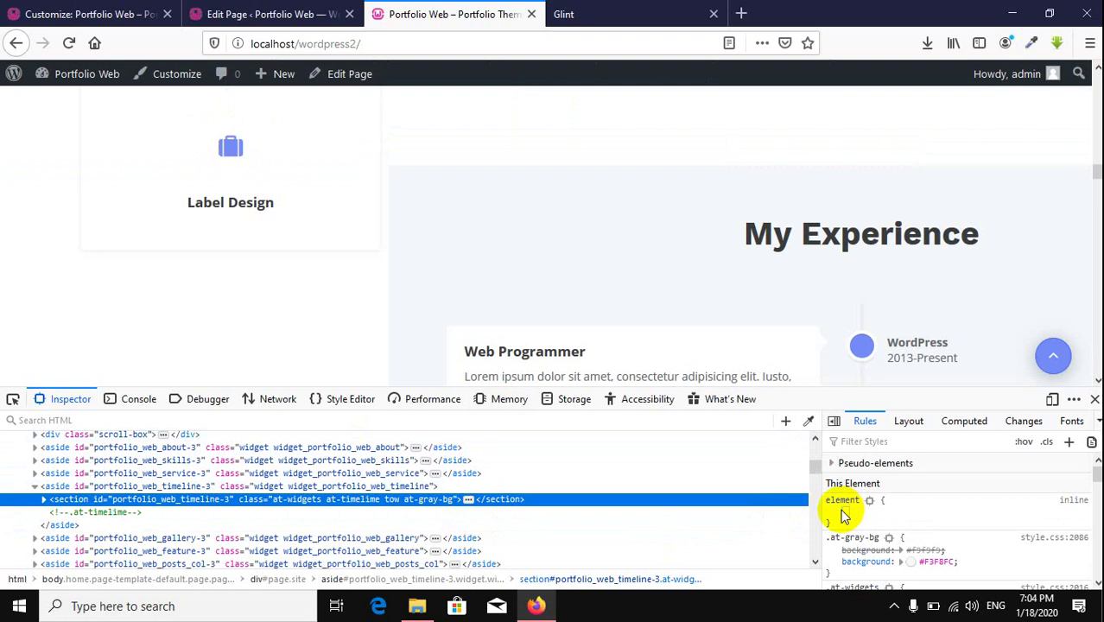
key(Tab)
text(100)
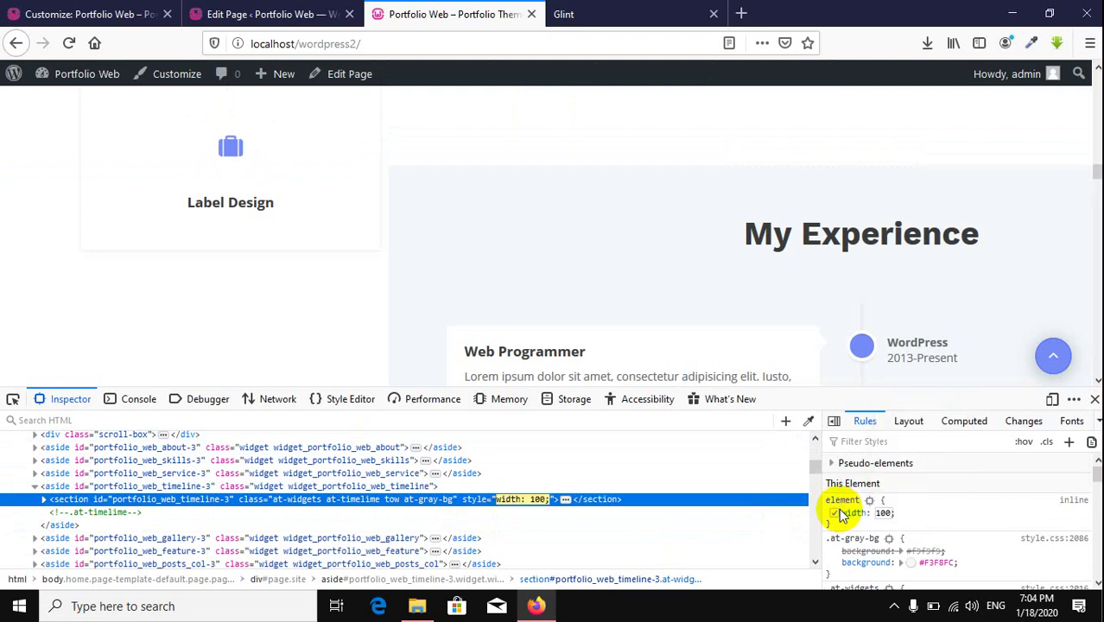
key(Return)
text(%)
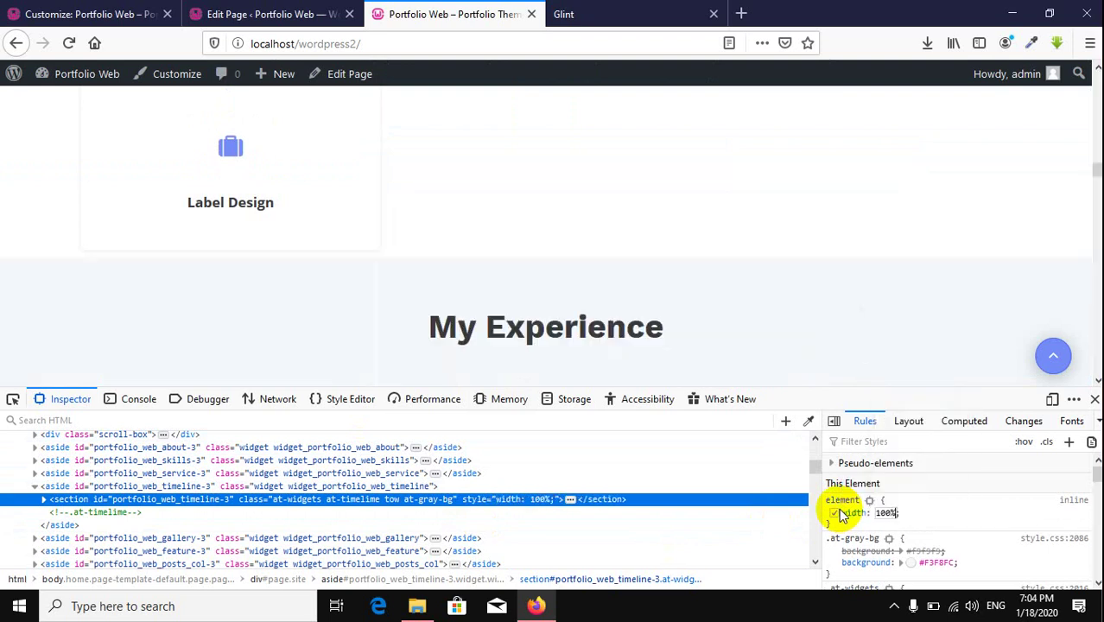
key(Return)
scroll(787, 304, down, 5)
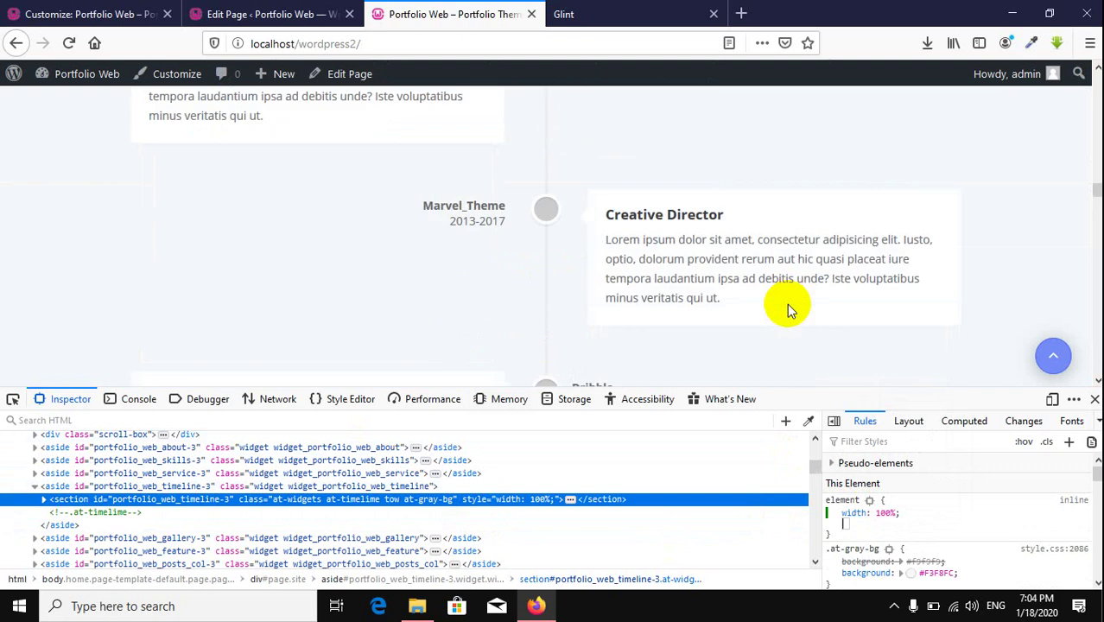
scroll(787, 303, up, 2)
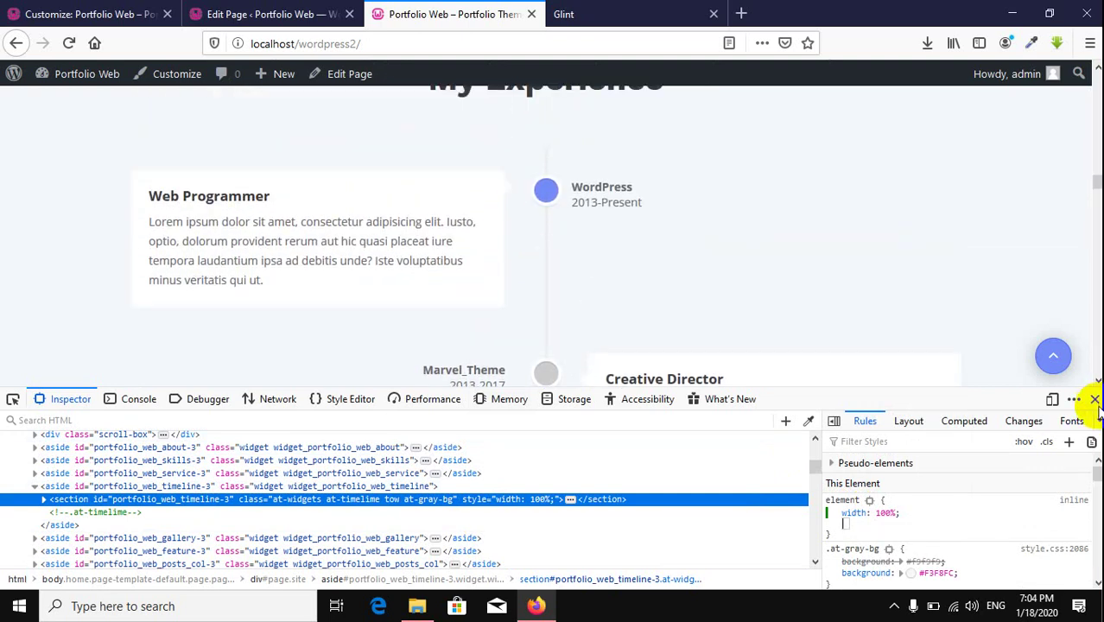
Step: Close the developer tools and check the full-width timeline on the page
click(1094, 400)
scroll(641, 440, down, 3)
scroll(641, 440, up, 3)
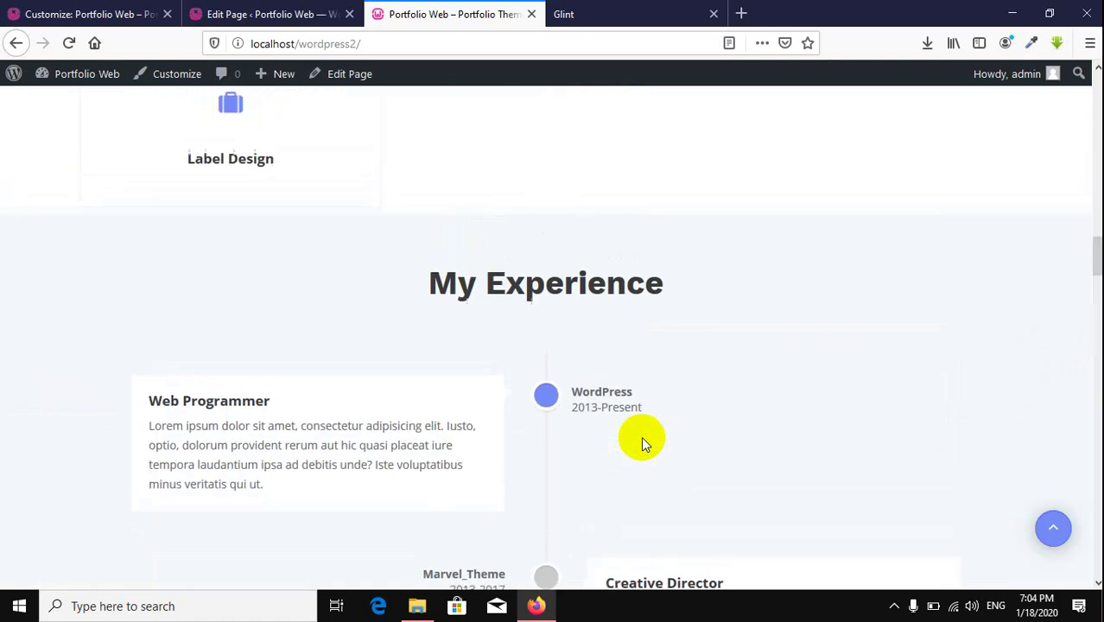
scroll(641, 437, up, 2)
scroll(640, 437, down, 10)
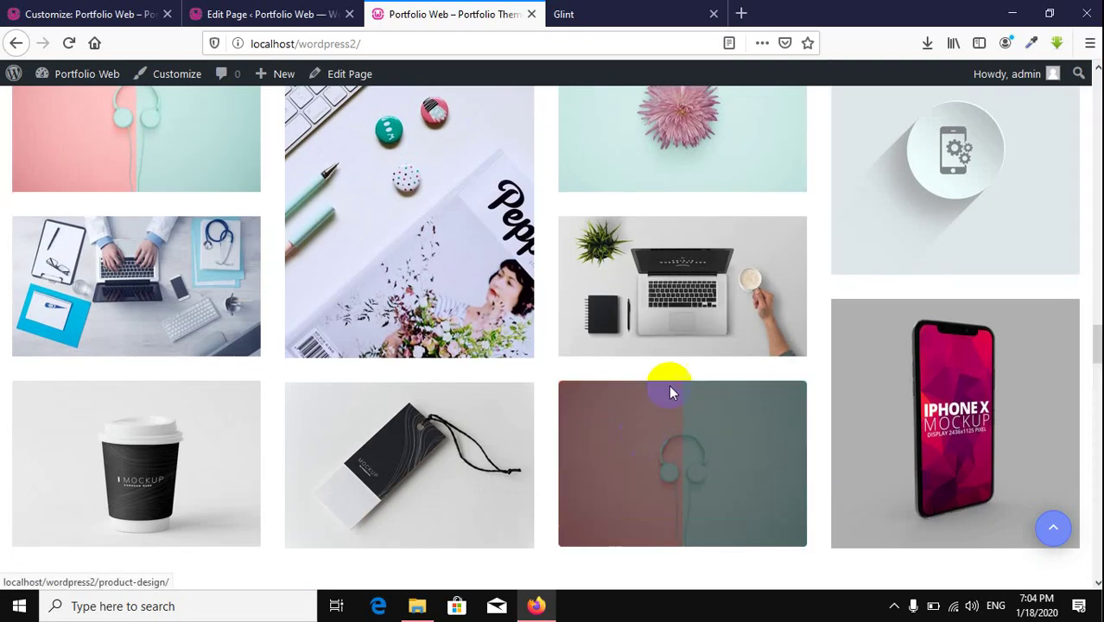
Step: Set the Basic Color section's Primary Color to the red swatch (#dd3333)
click(264, 12)
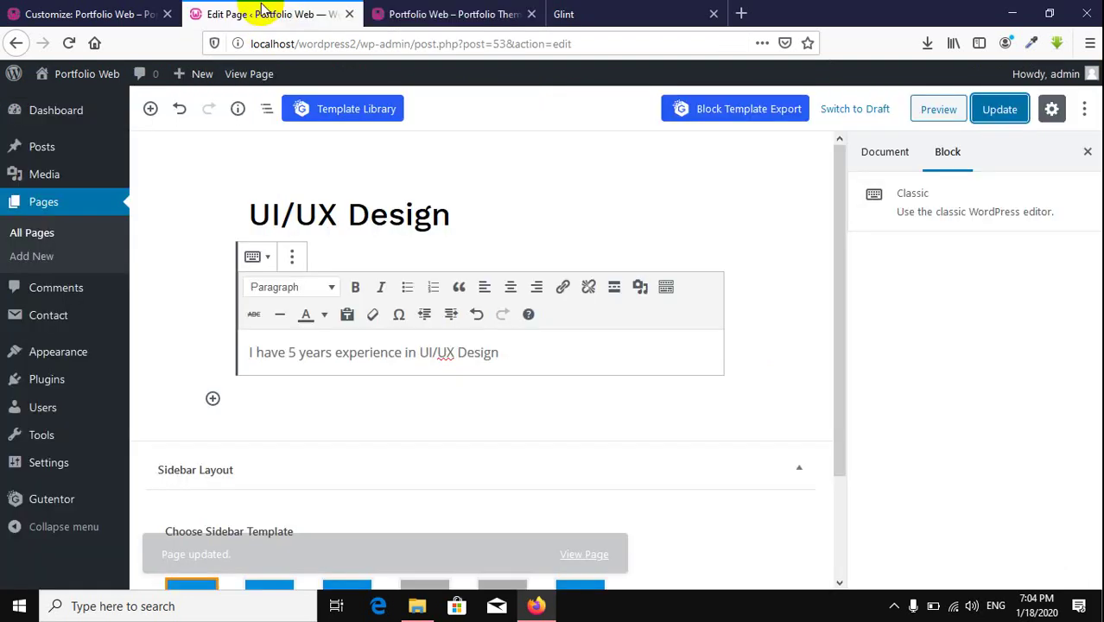
click(118, 13)
click(20, 123)
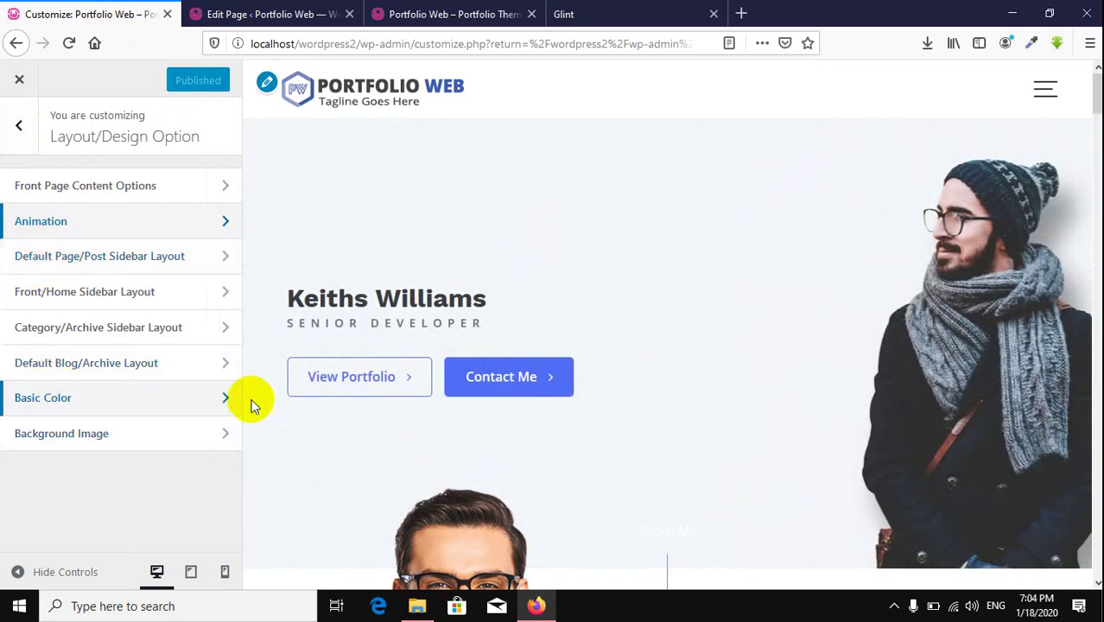
click(140, 402)
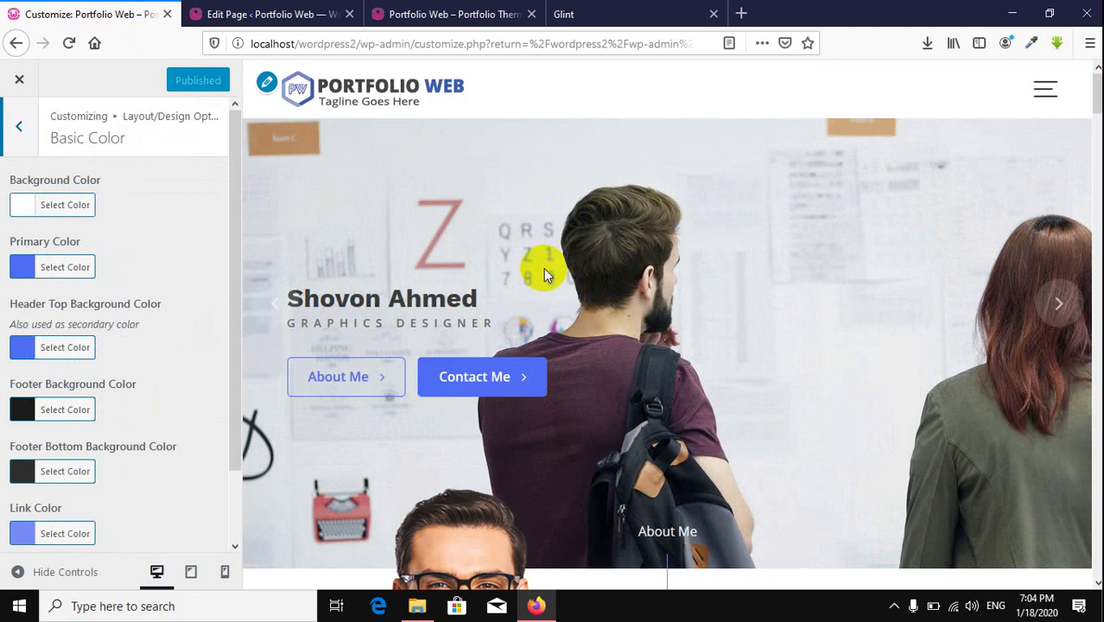
scroll(562, 283, down, 5)
scroll(563, 289, down, 10)
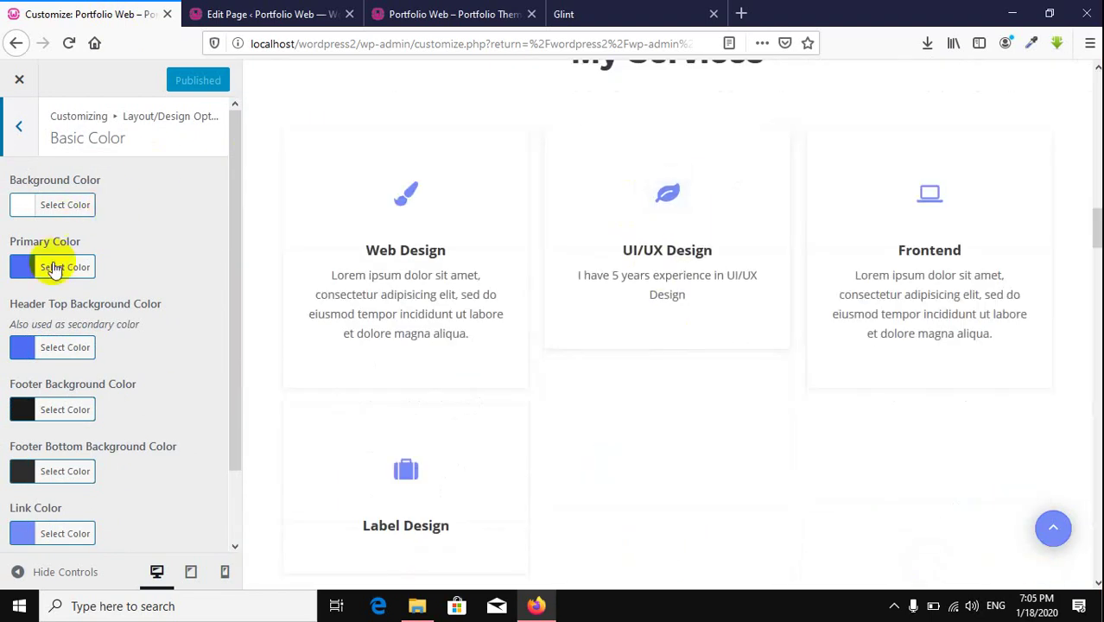
click(54, 268)
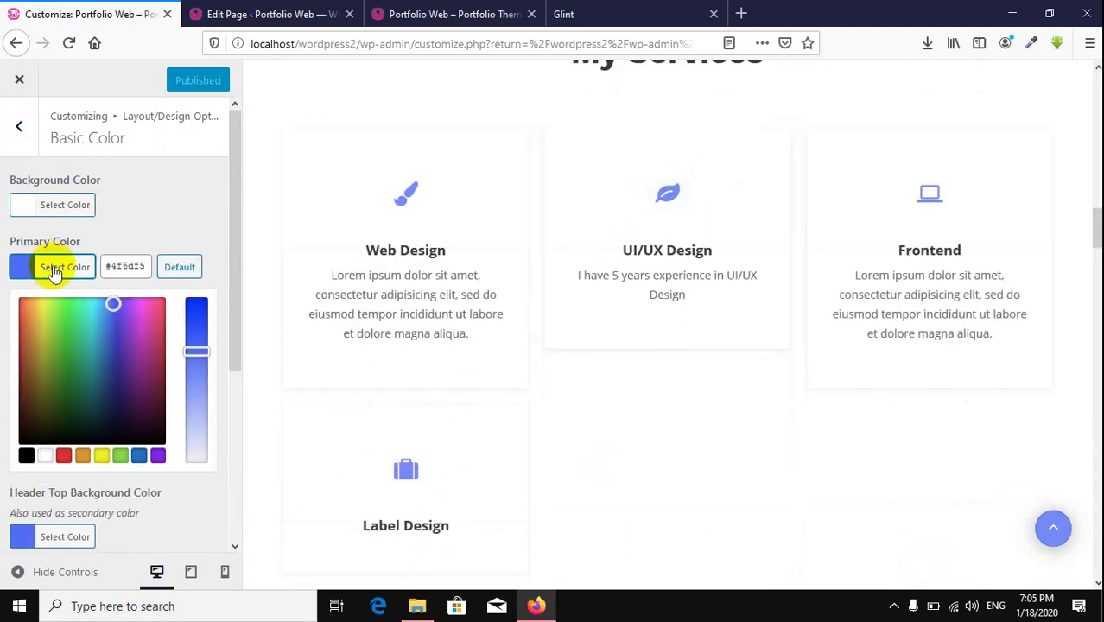
click(61, 458)
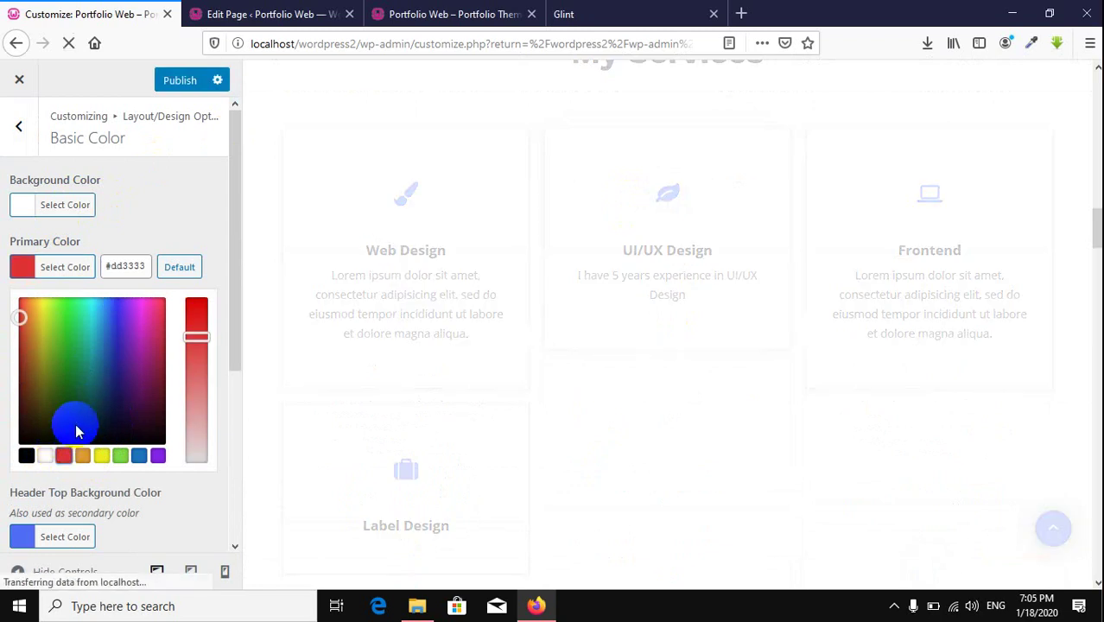
click(148, 197)
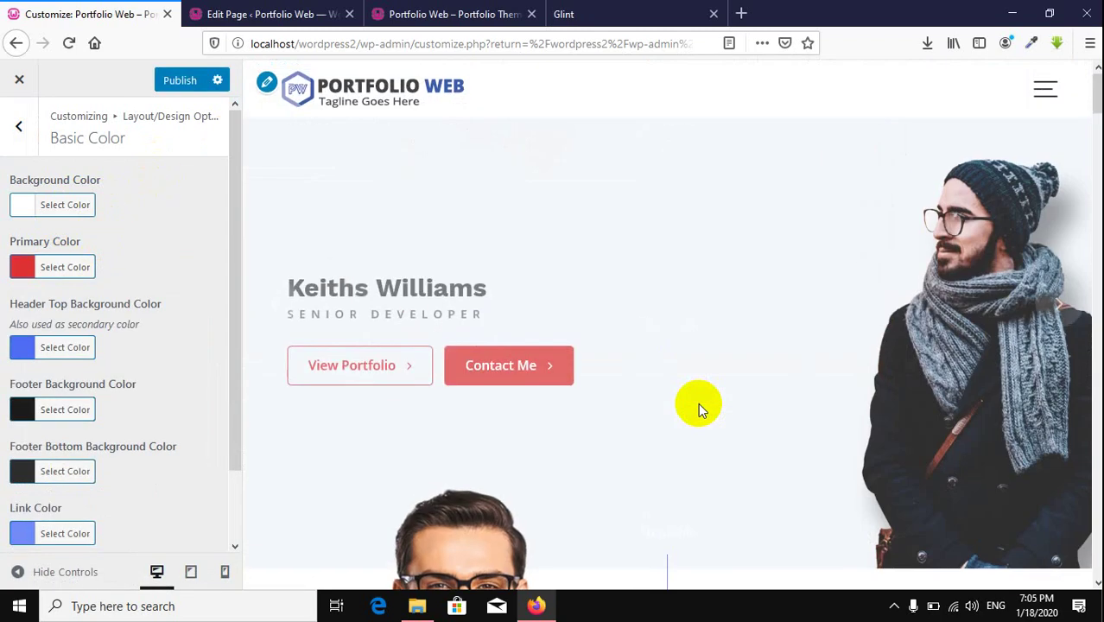
scroll(700, 410, down, 6)
scroll(677, 415, up, 6)
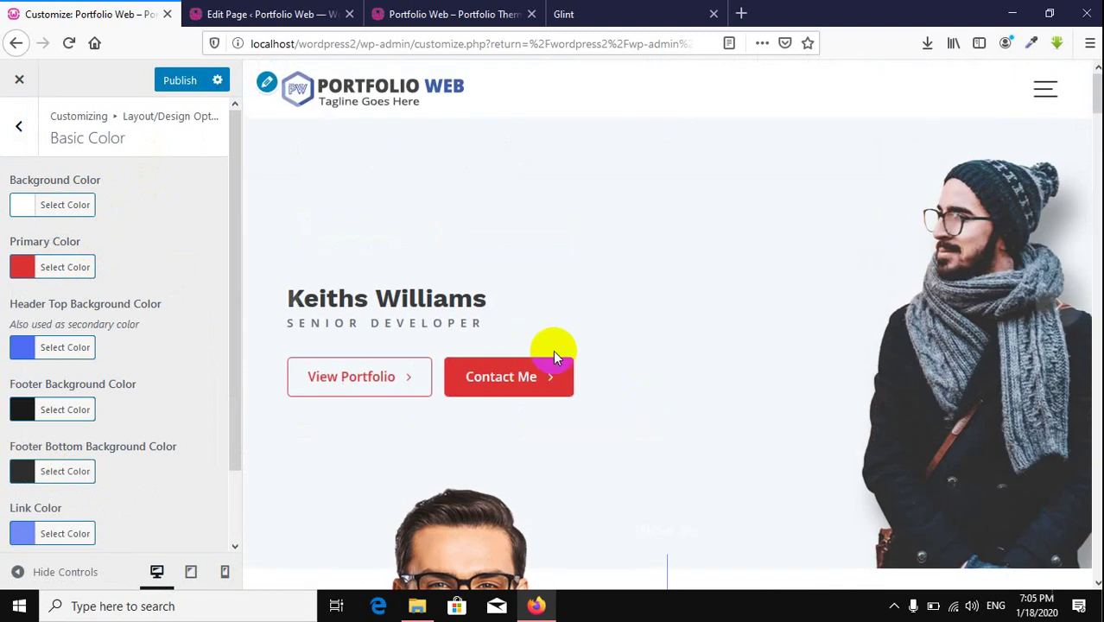
scroll(570, 369, down, 10)
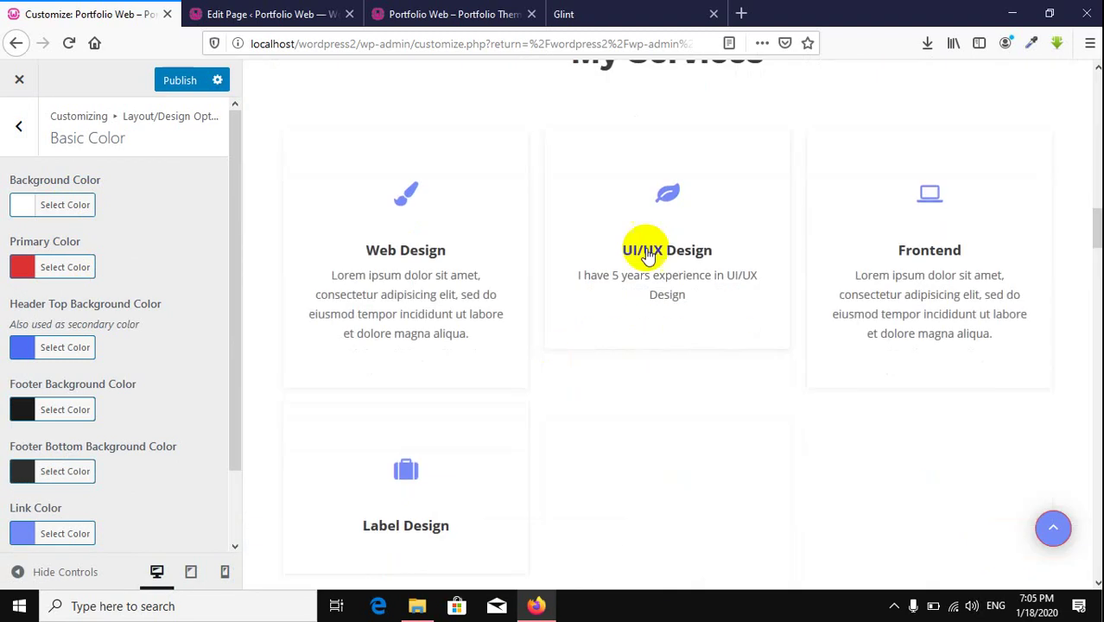
scroll(525, 205, down, 12)
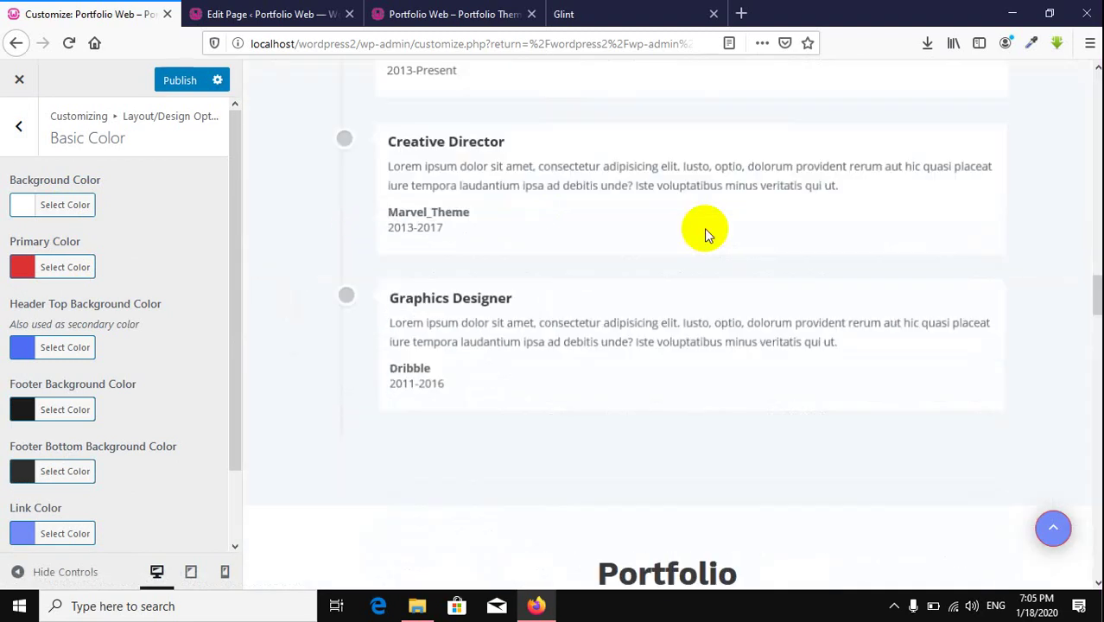
scroll(704, 228, down, 15)
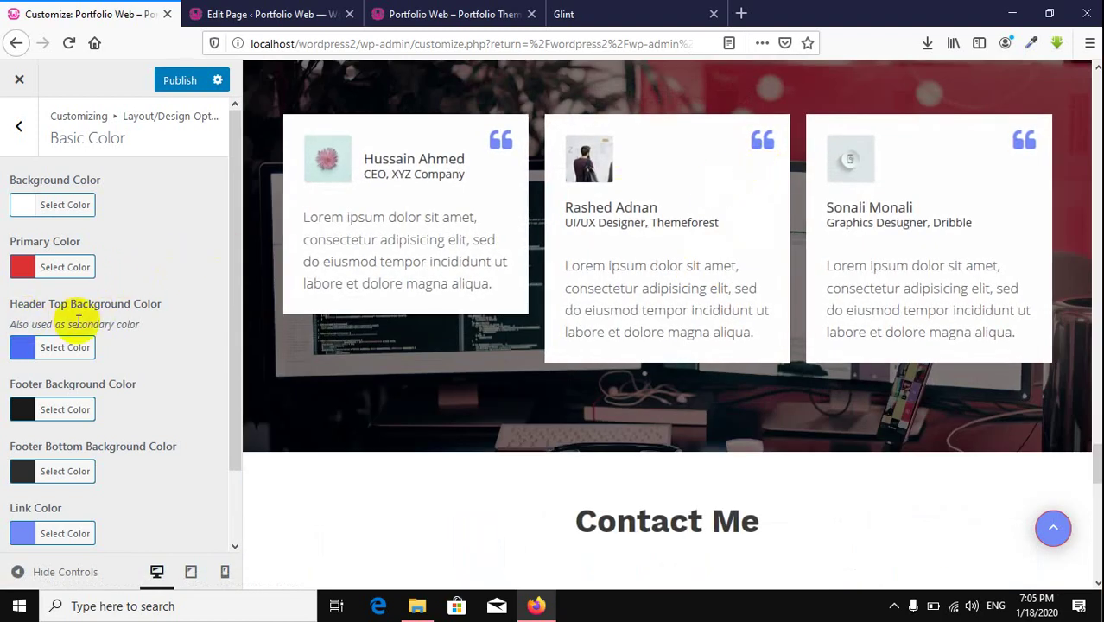
scroll(865, 432, up, 15)
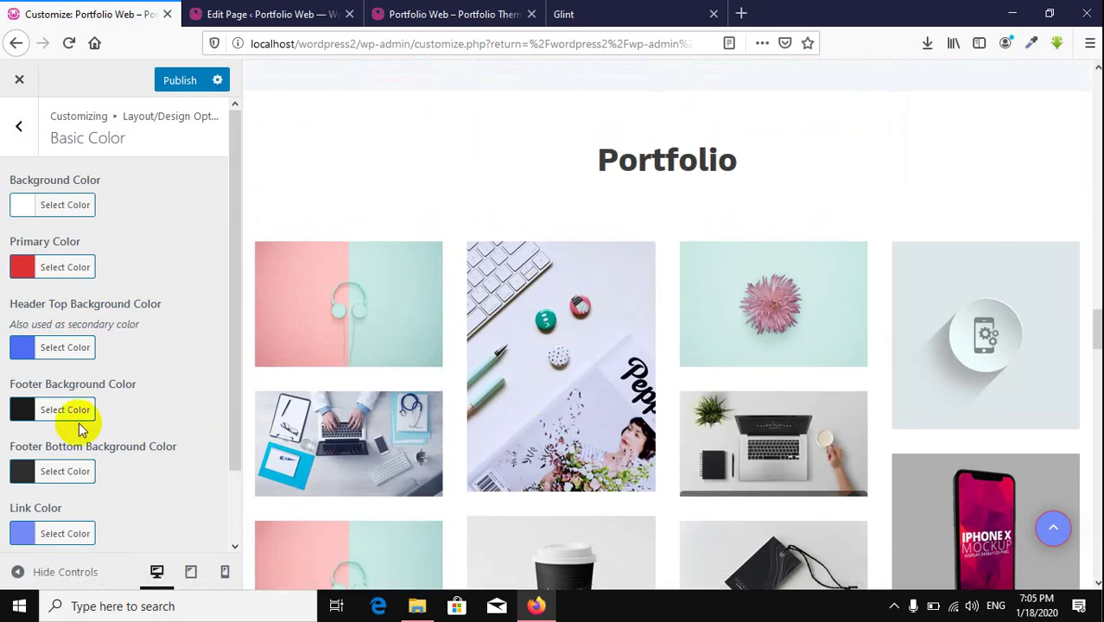
scroll(798, 344, down, 20)
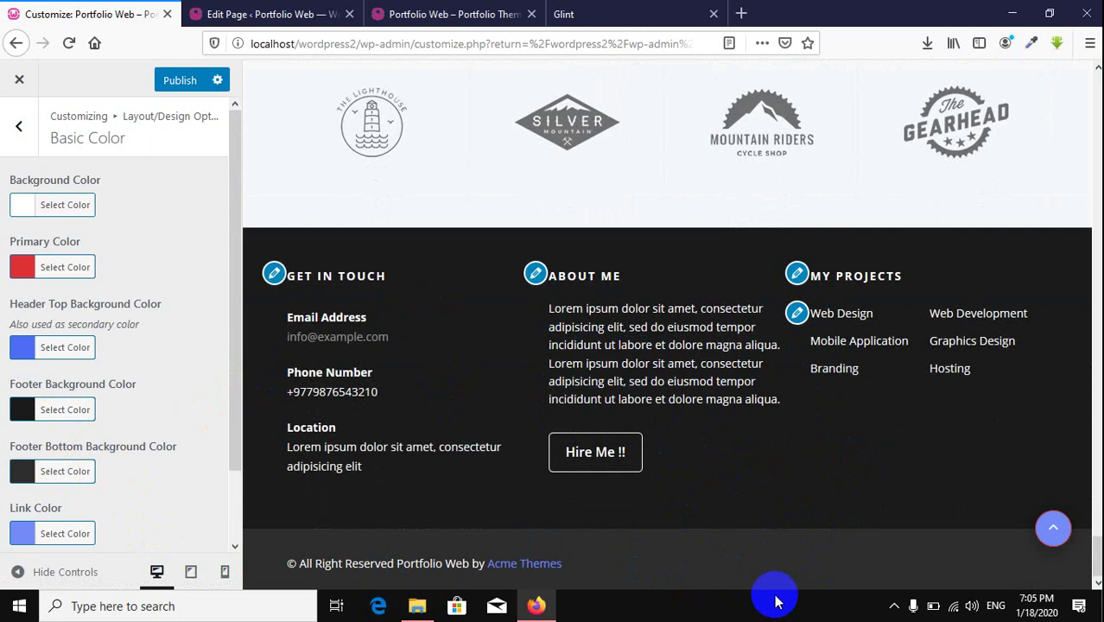
scroll(136, 451, down, 2)
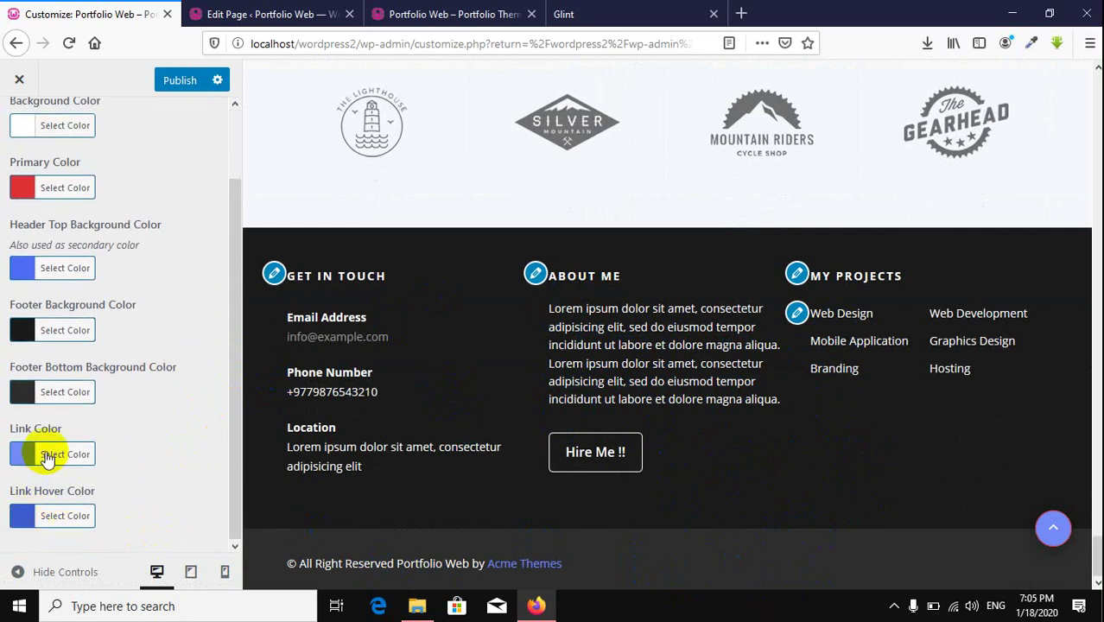
scroll(635, 404, up, 10)
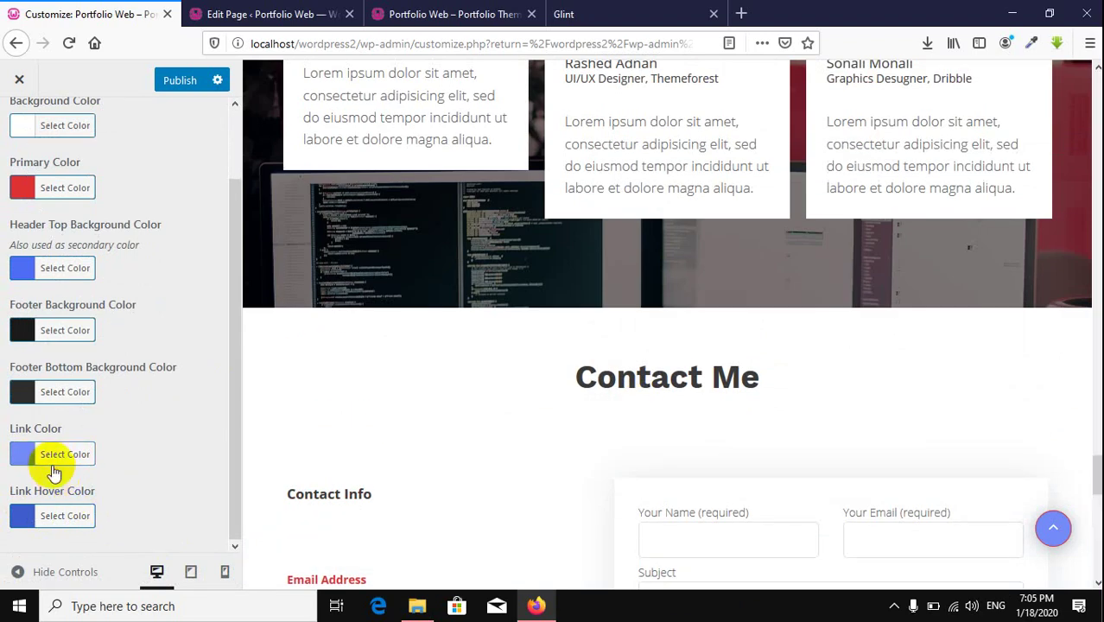
Step: Set the theme's link colour to red as well
click(52, 471)
scroll(207, 462, down, 5)
click(64, 454)
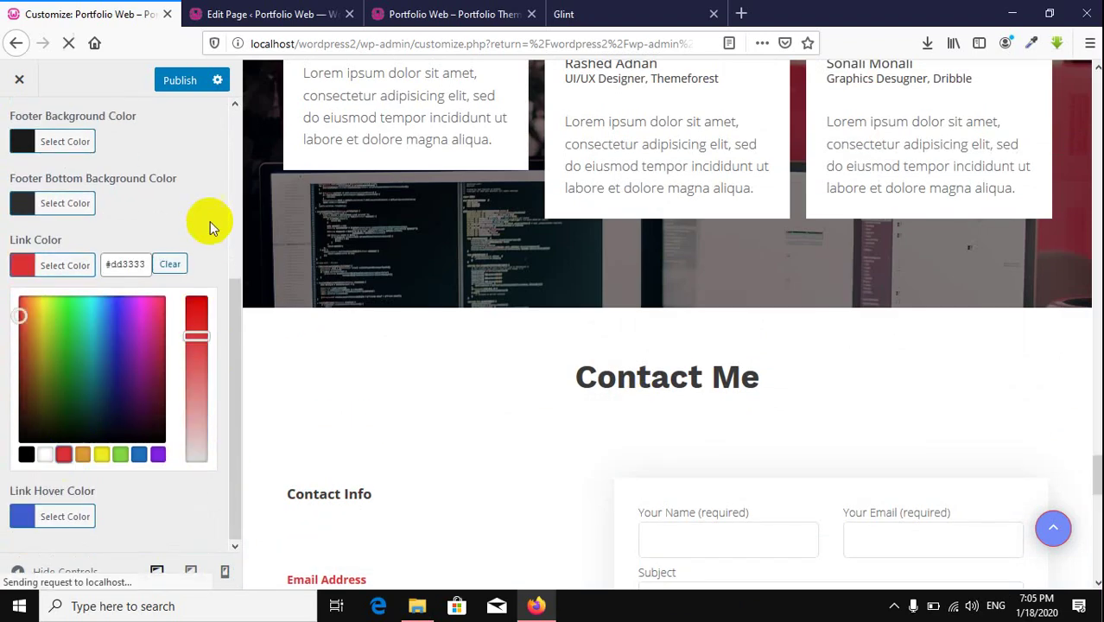
click(208, 217)
scroll(829, 518, up, 5)
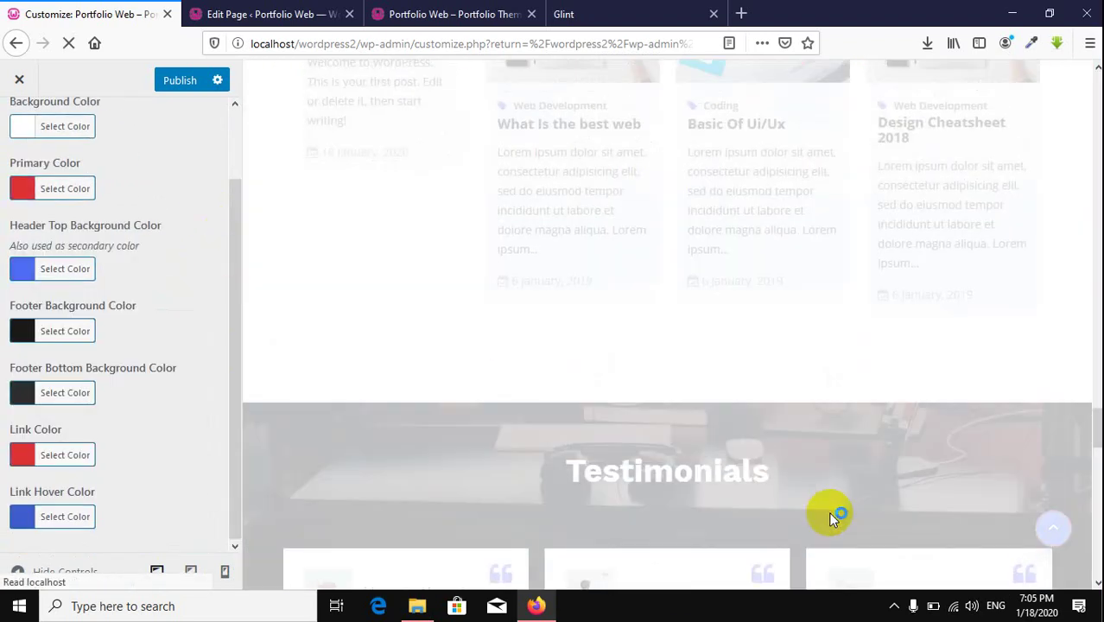
scroll(831, 518, up, 4)
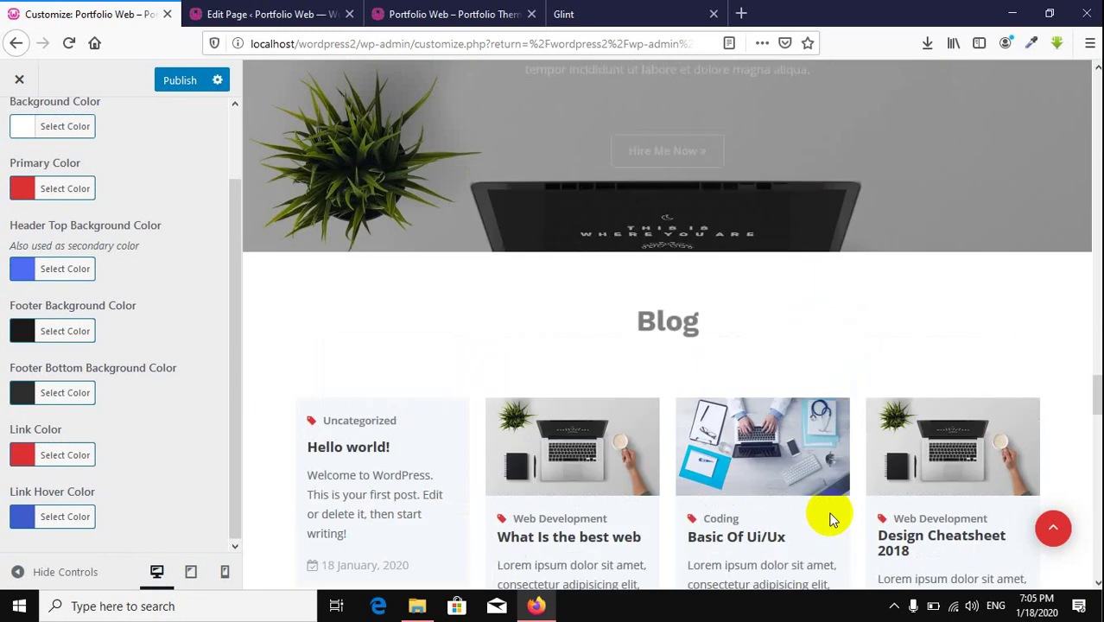
scroll(829, 518, up, 15)
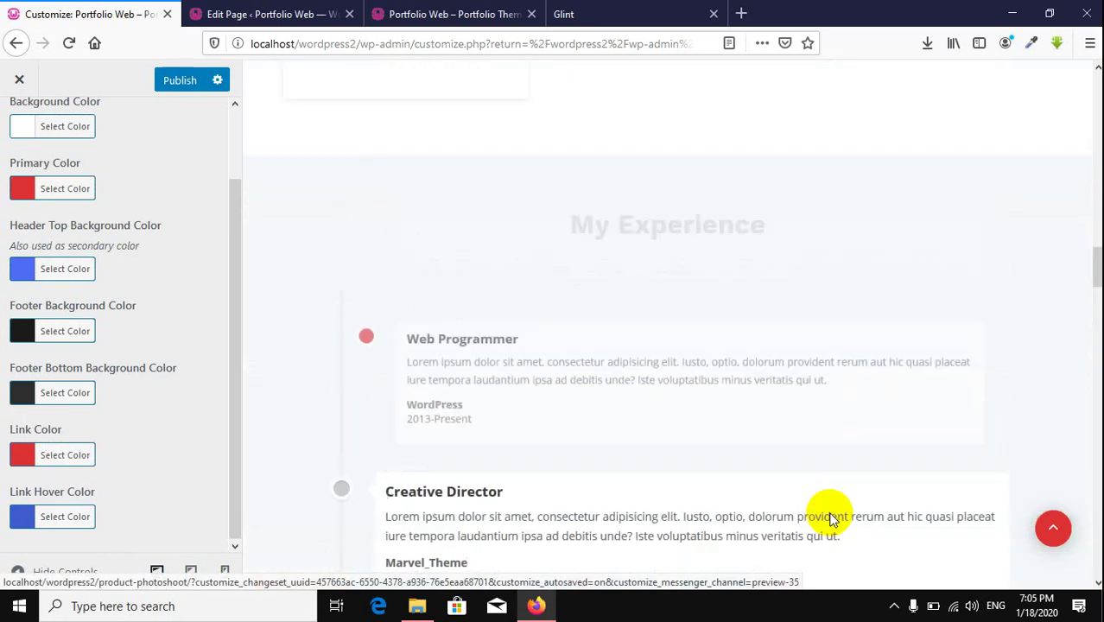
scroll(352, 348, up, 2)
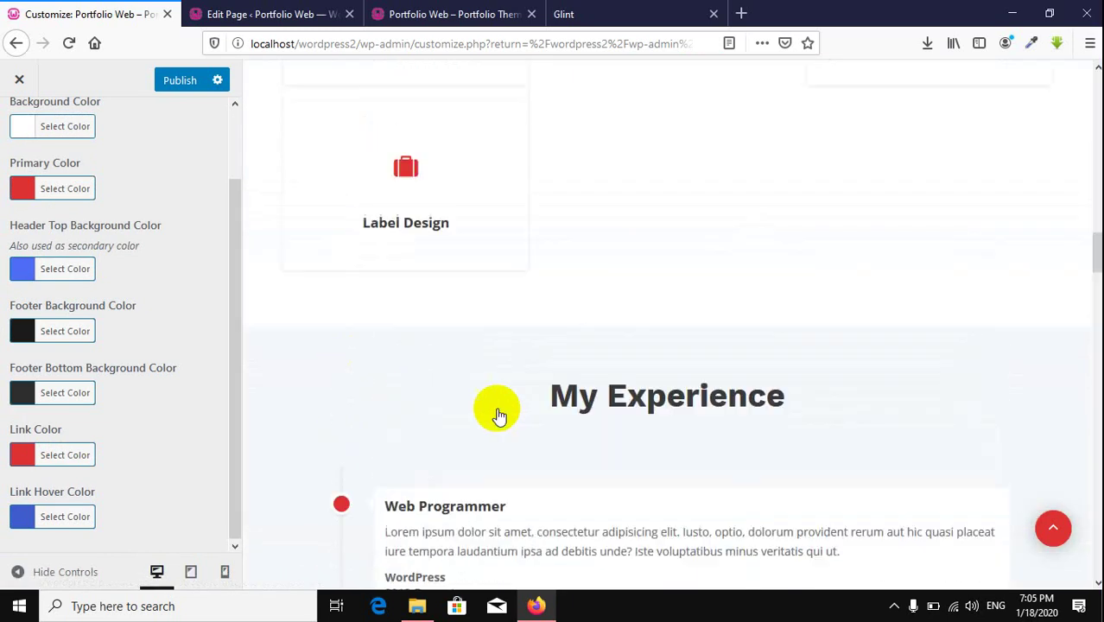
scroll(498, 415, up, 10)
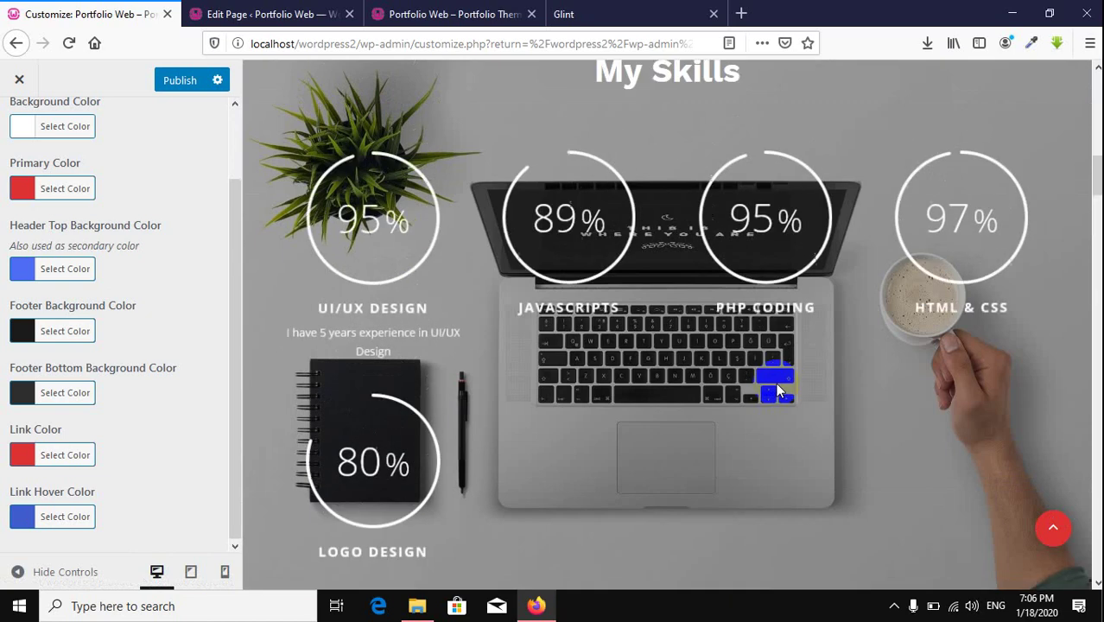
scroll(777, 390, up, 10)
Step: Return to the Layout/Design Option list and bring up the Background Image settings
scroll(778, 389, down, 12)
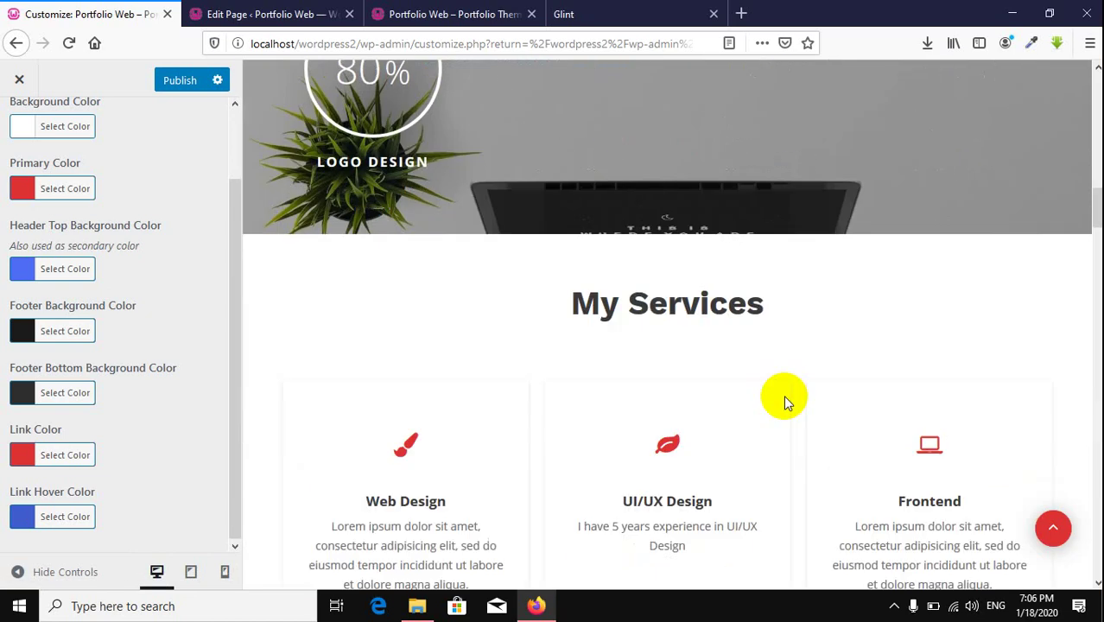
scroll(783, 400, down, 15)
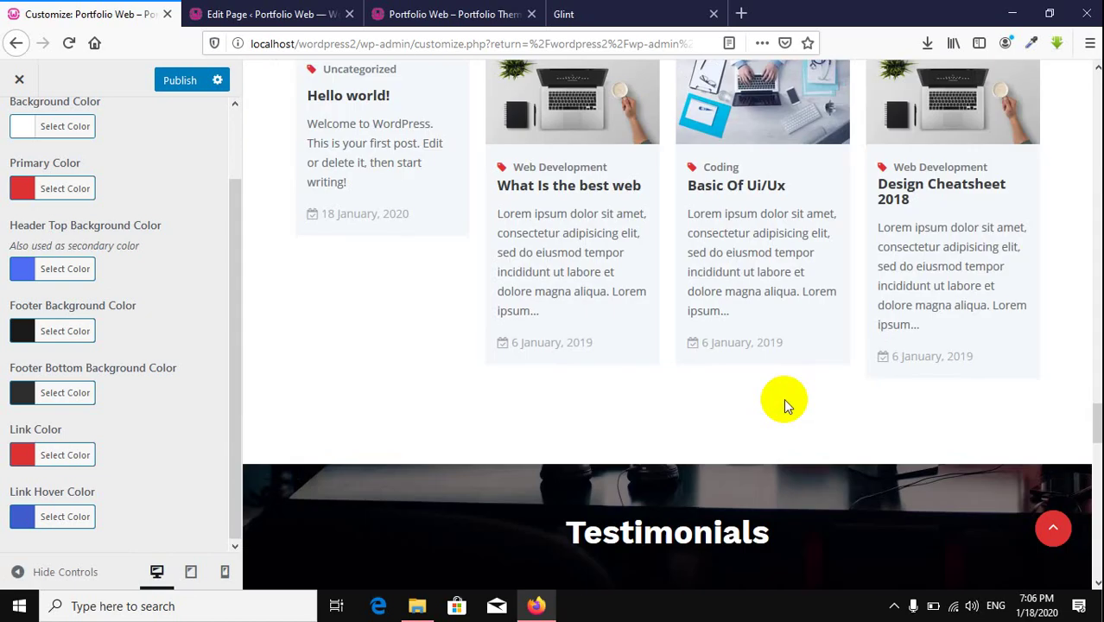
scroll(784, 405, down, 15)
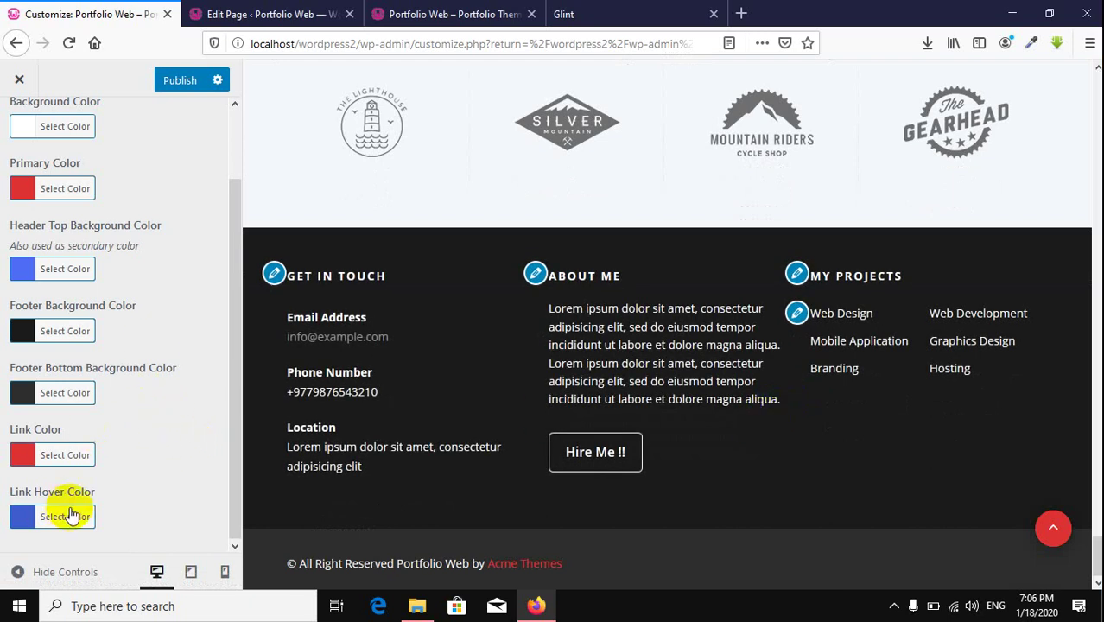
scroll(18, 295, up, 1)
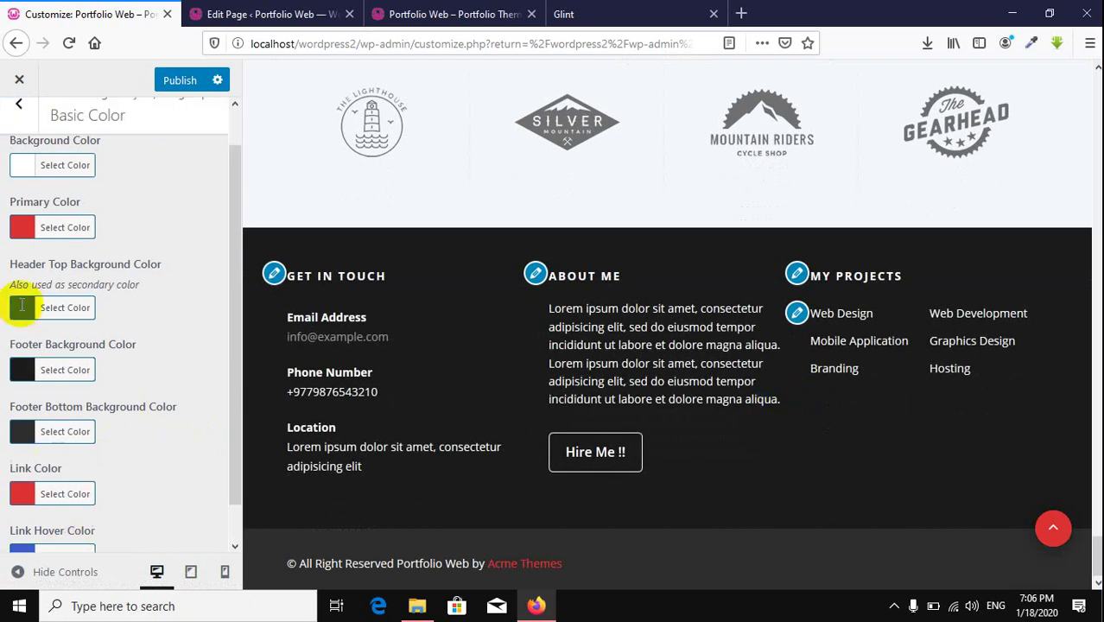
click(15, 130)
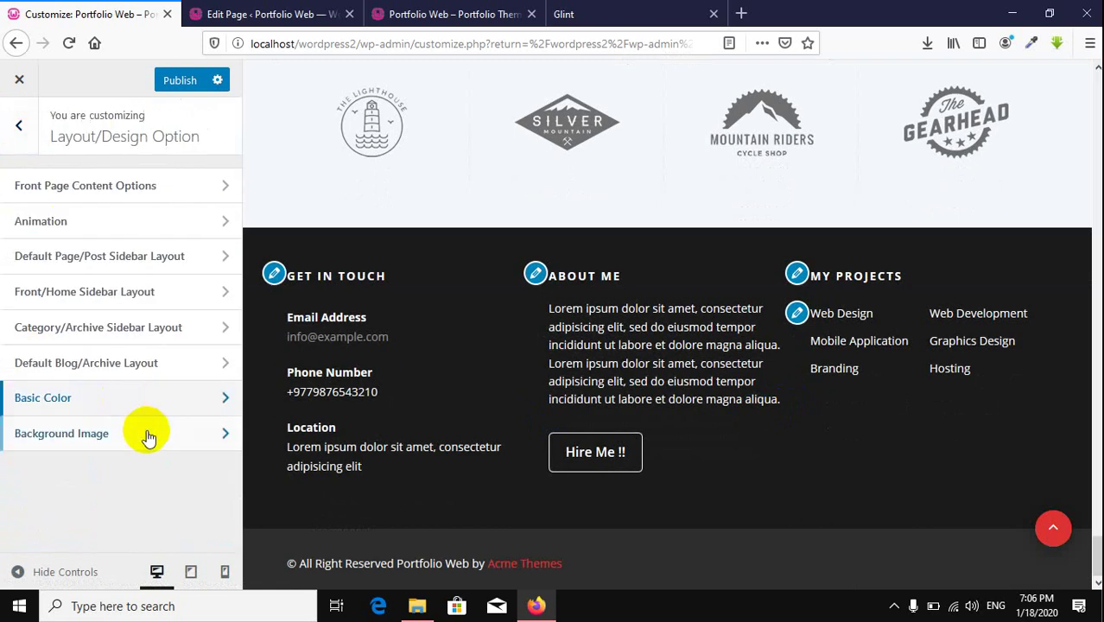
click(147, 432)
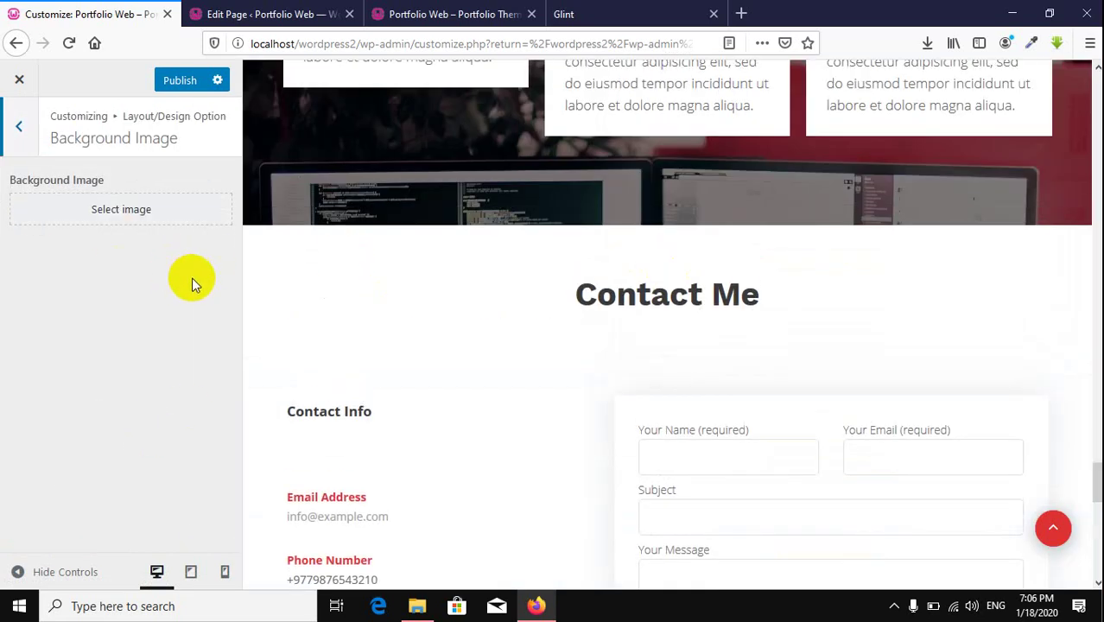
Step: Go back to the main Customizer list and open Theme Options > Social Options
click(23, 130)
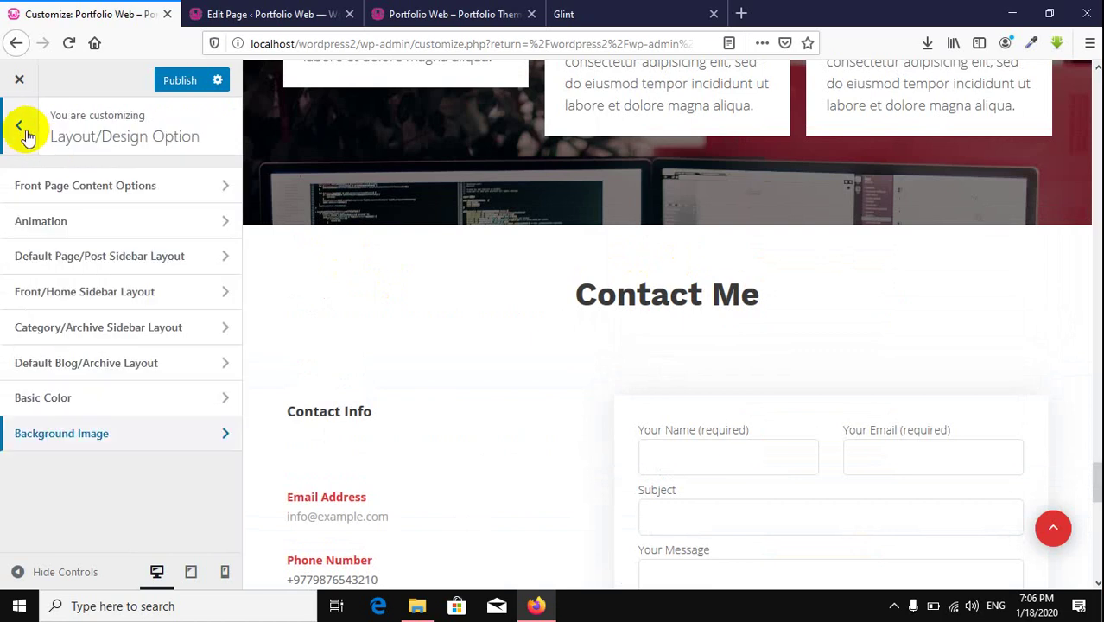
click(24, 131)
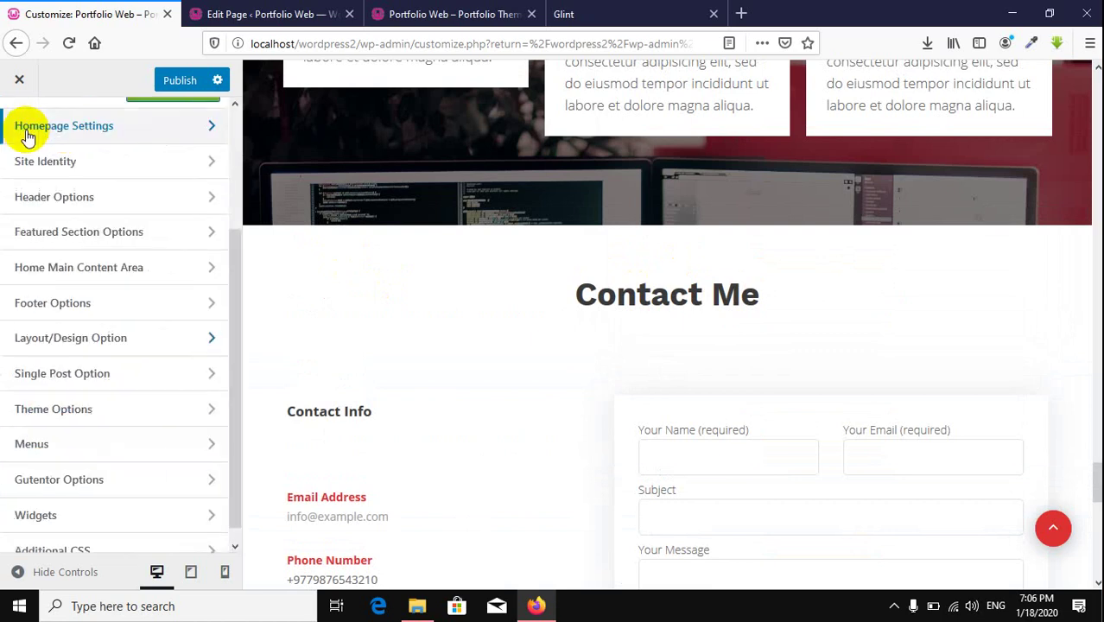
click(140, 409)
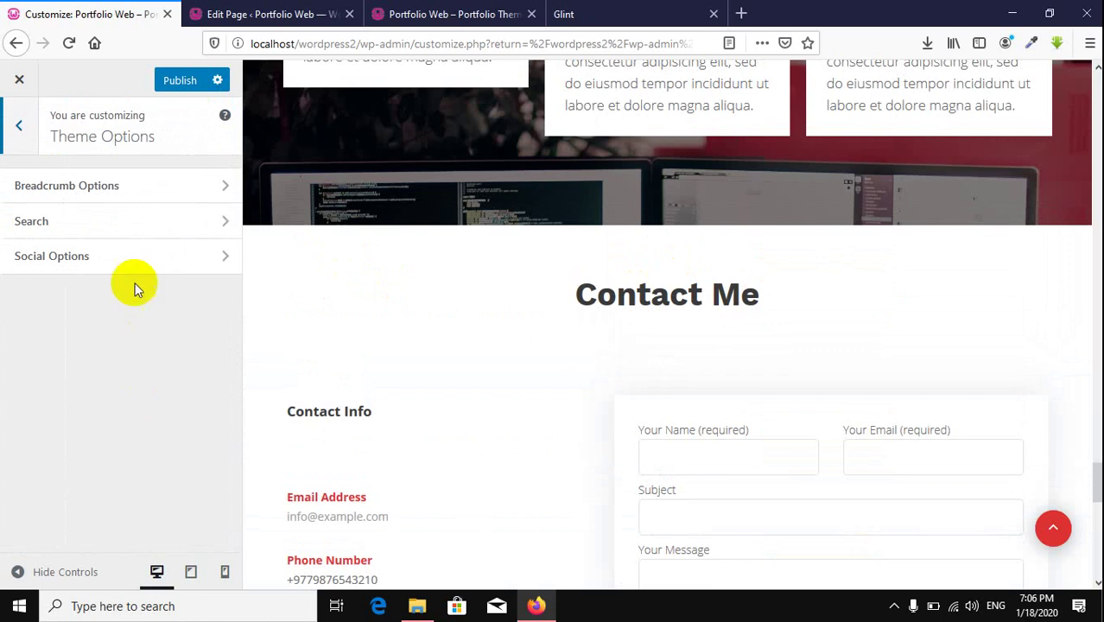
click(145, 255)
scroll(795, 469, down, 10)
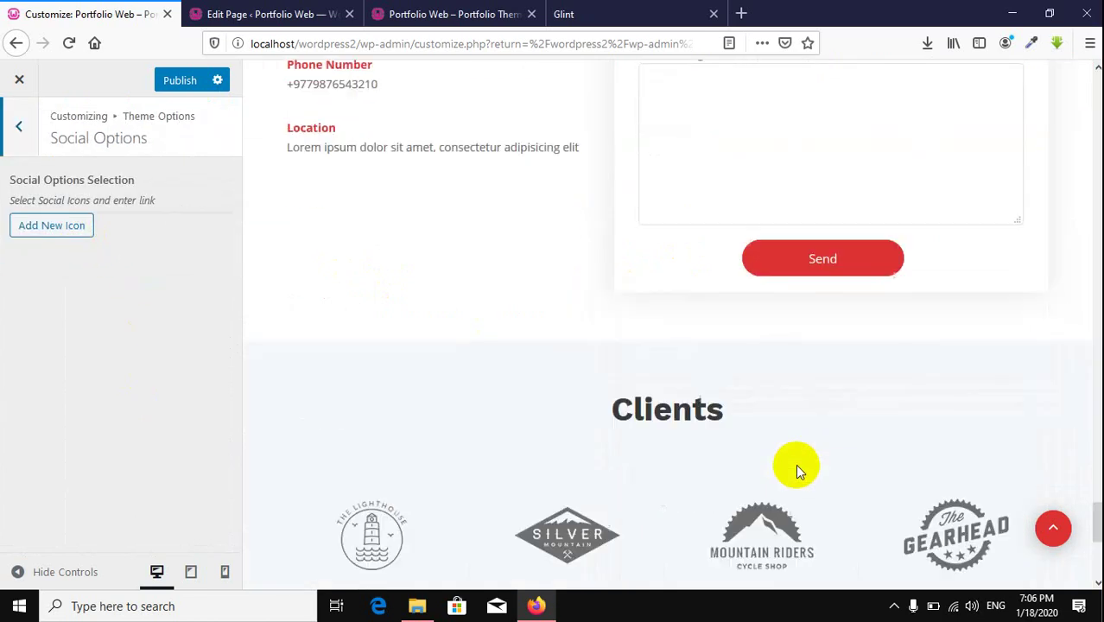
Step: Add a new social icon entry using the Facebook icon, linked to #
click(52, 228)
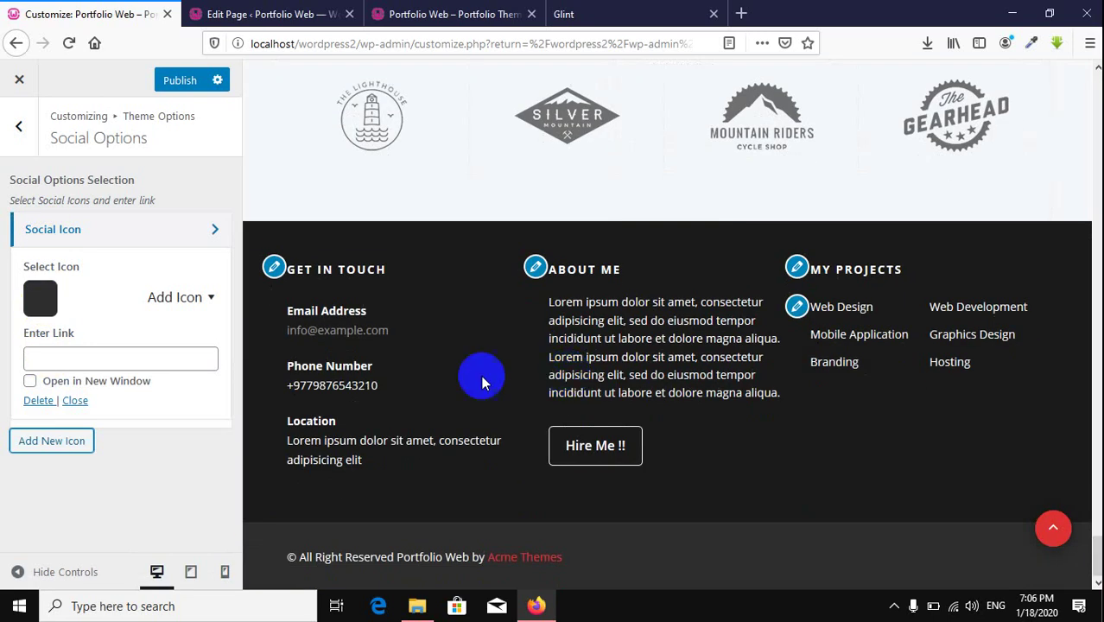
click(178, 299)
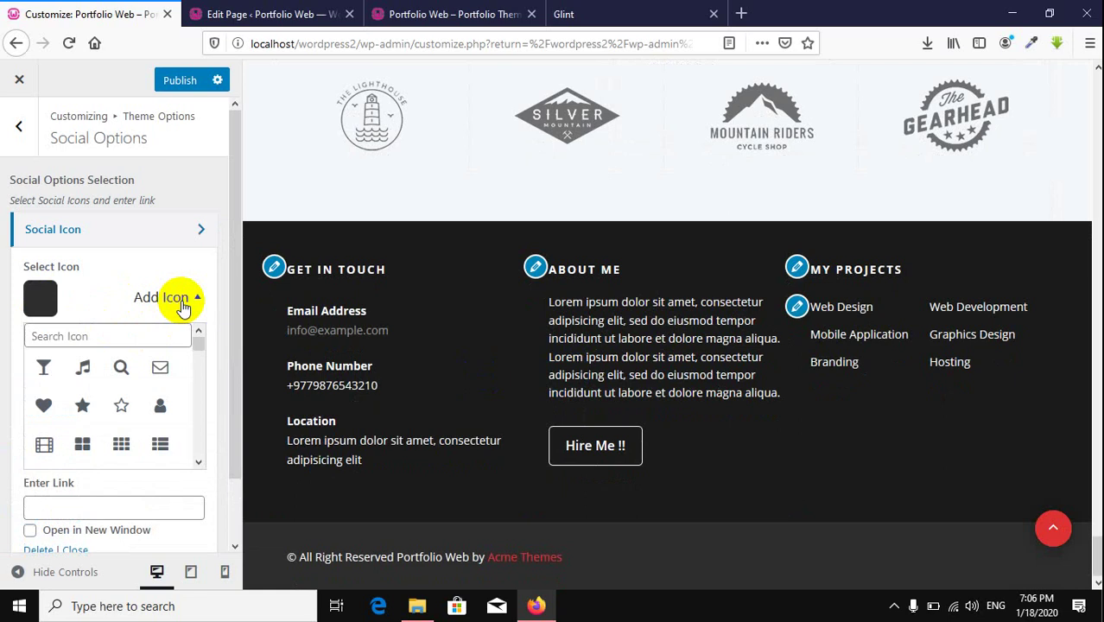
click(180, 300)
click(183, 301)
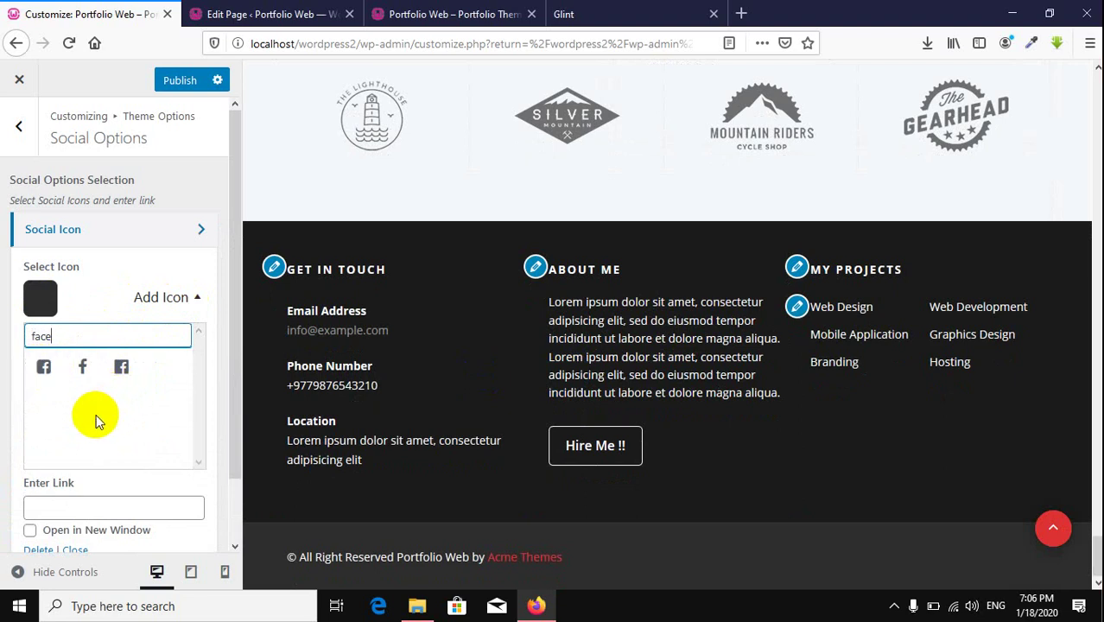
click(120, 365)
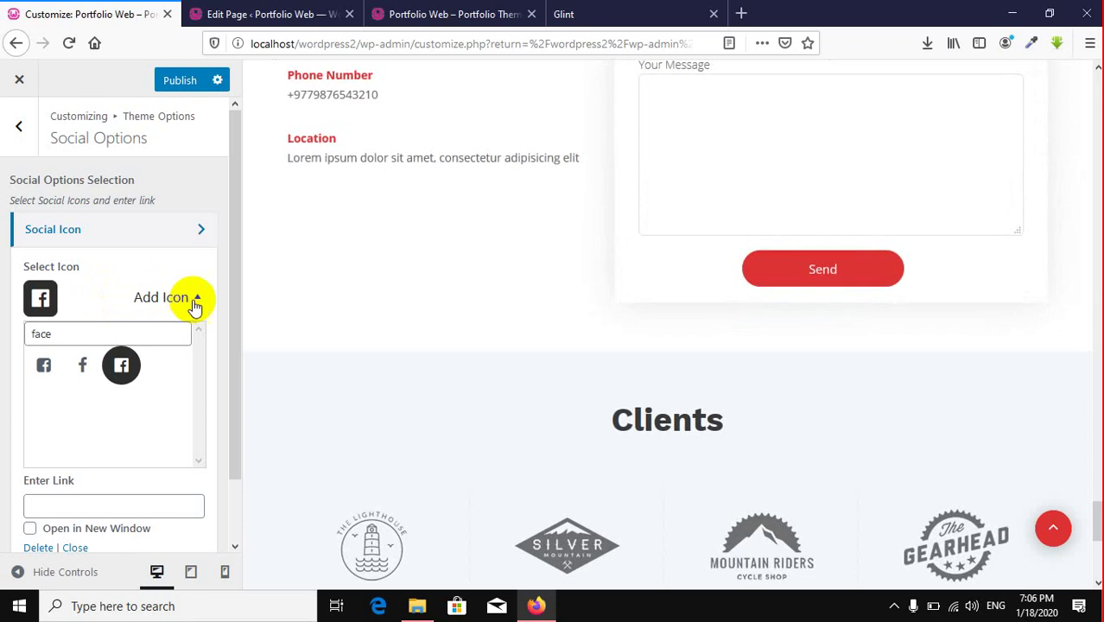
click(197, 299)
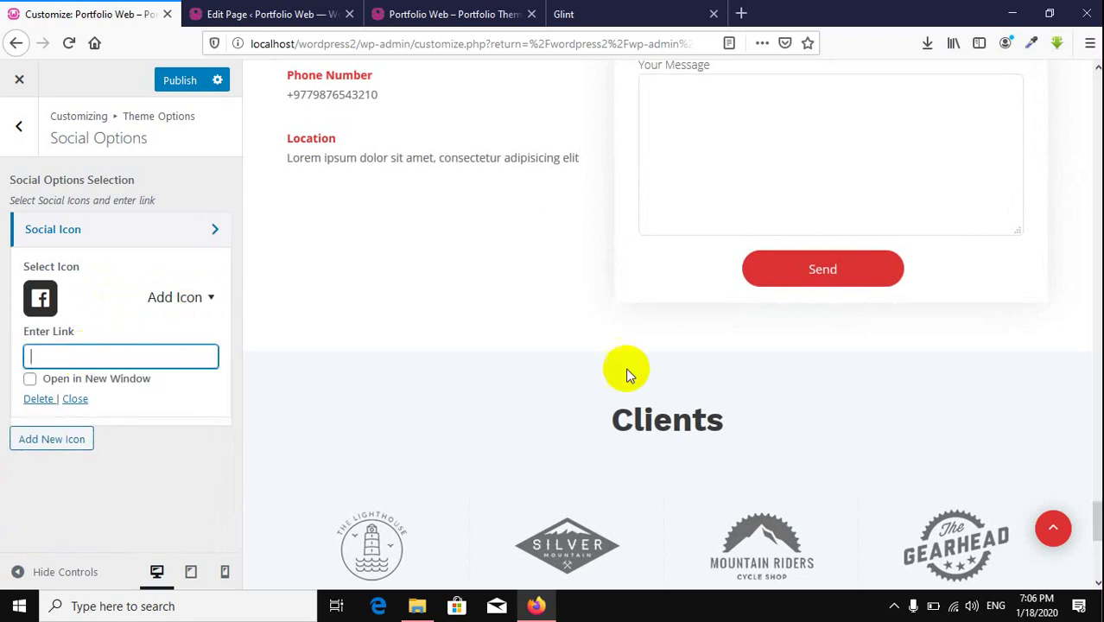
scroll(628, 370, down, 5)
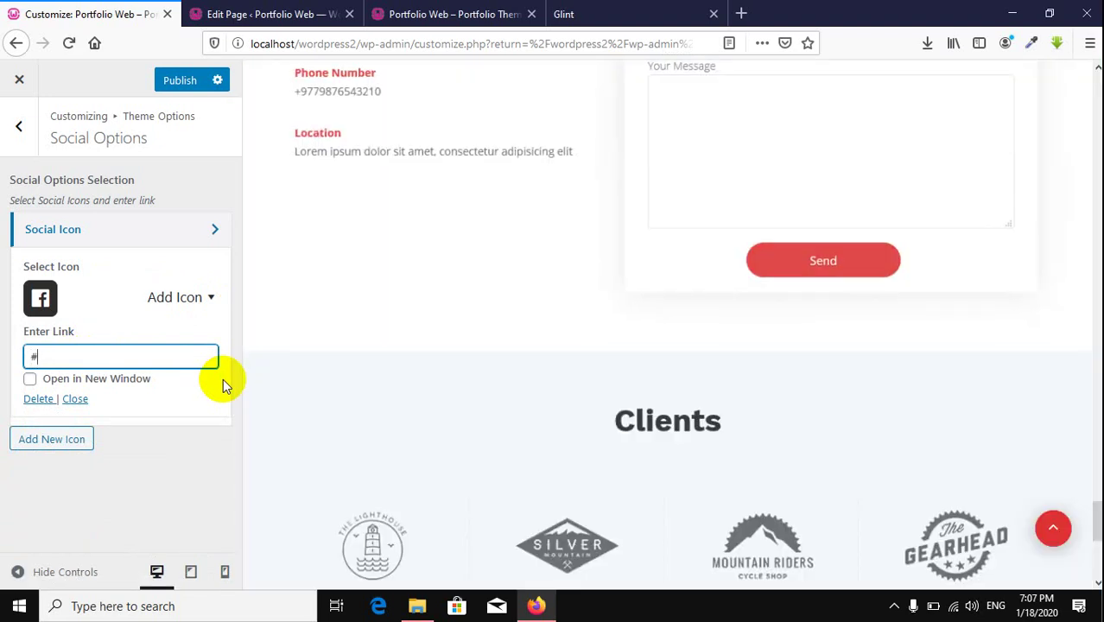
scroll(492, 385, down, 5)
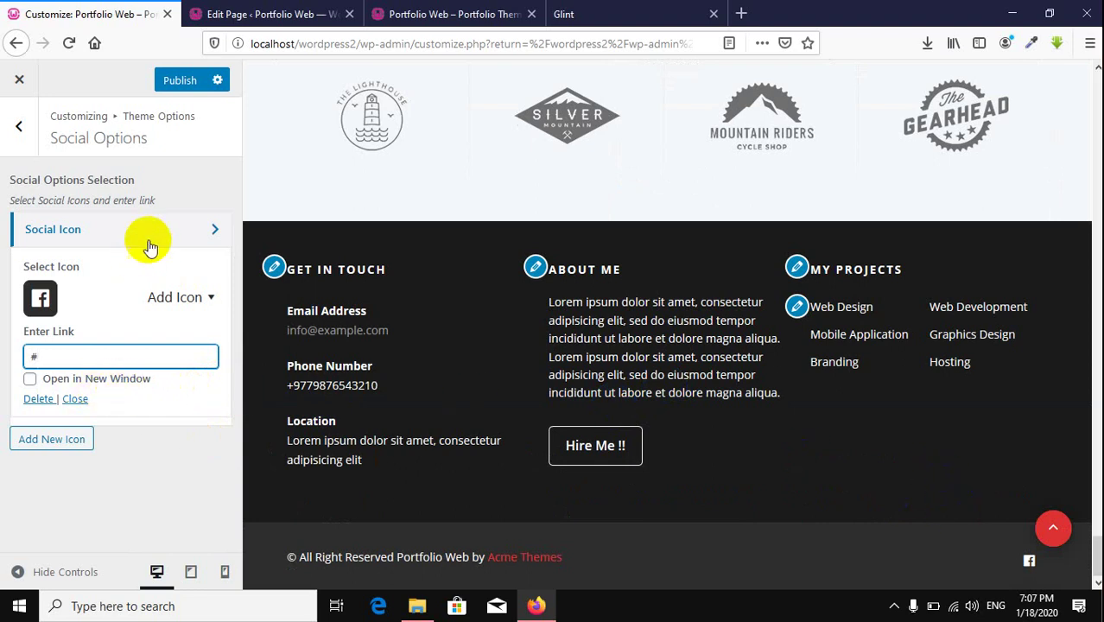
Step: Add a second social icon using the Twitter icon, found by searching 'twi', with link #
click(200, 231)
click(60, 269)
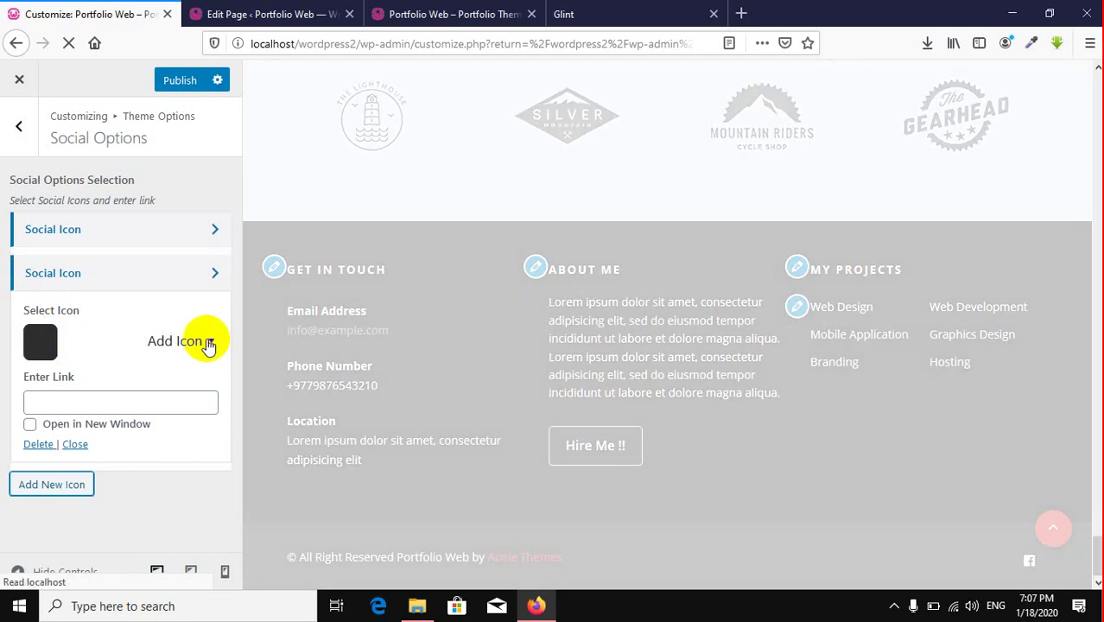
click(207, 342)
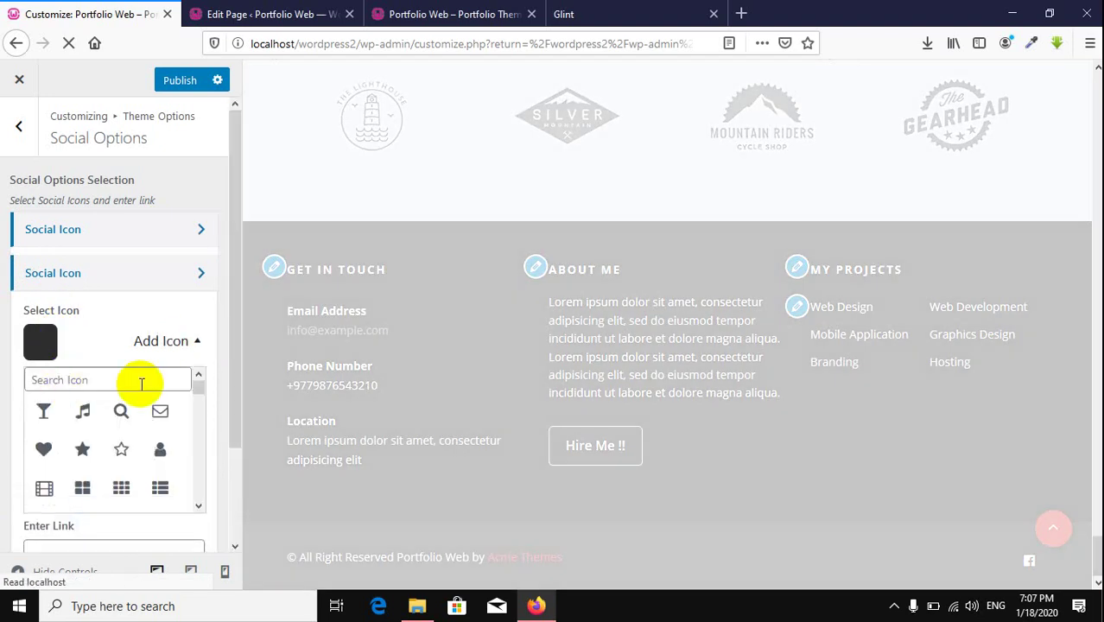
text(t)
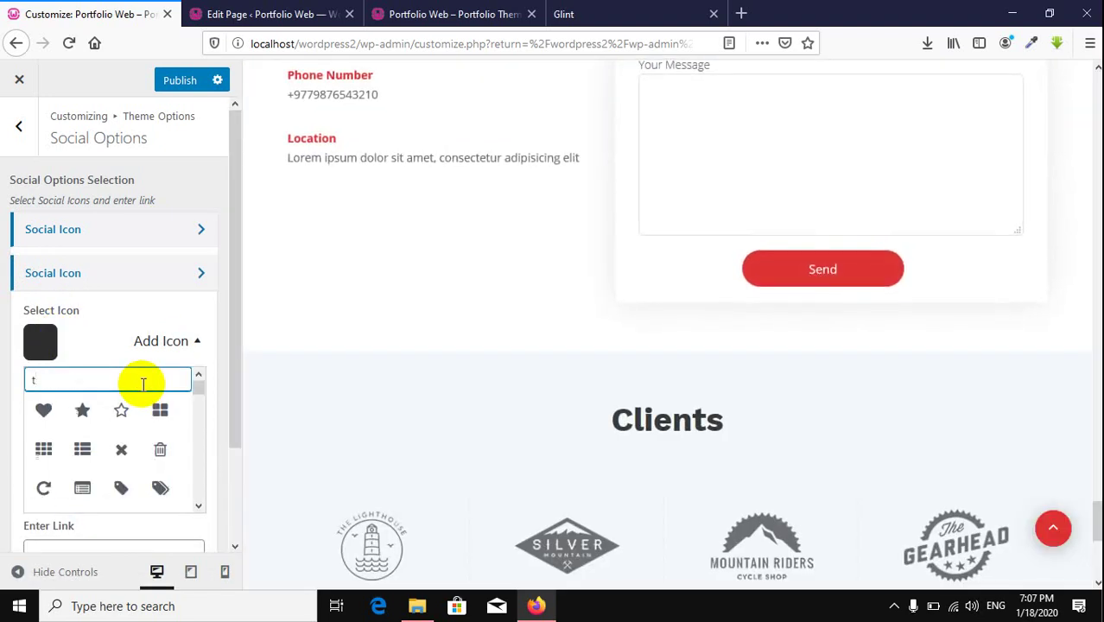
text(wi)
click(82, 408)
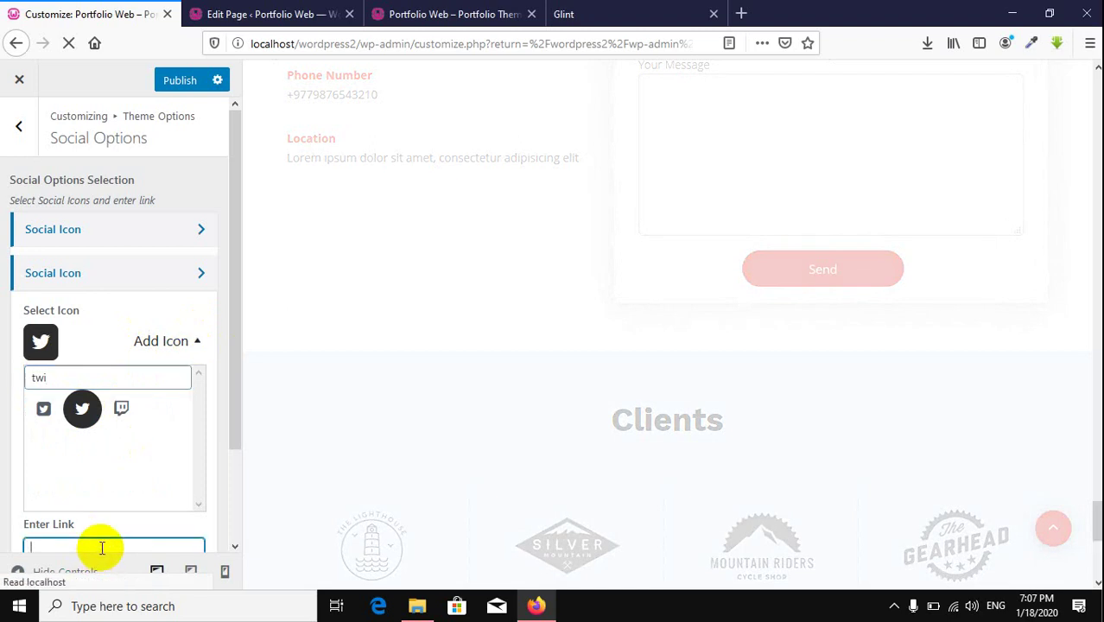
text(#)
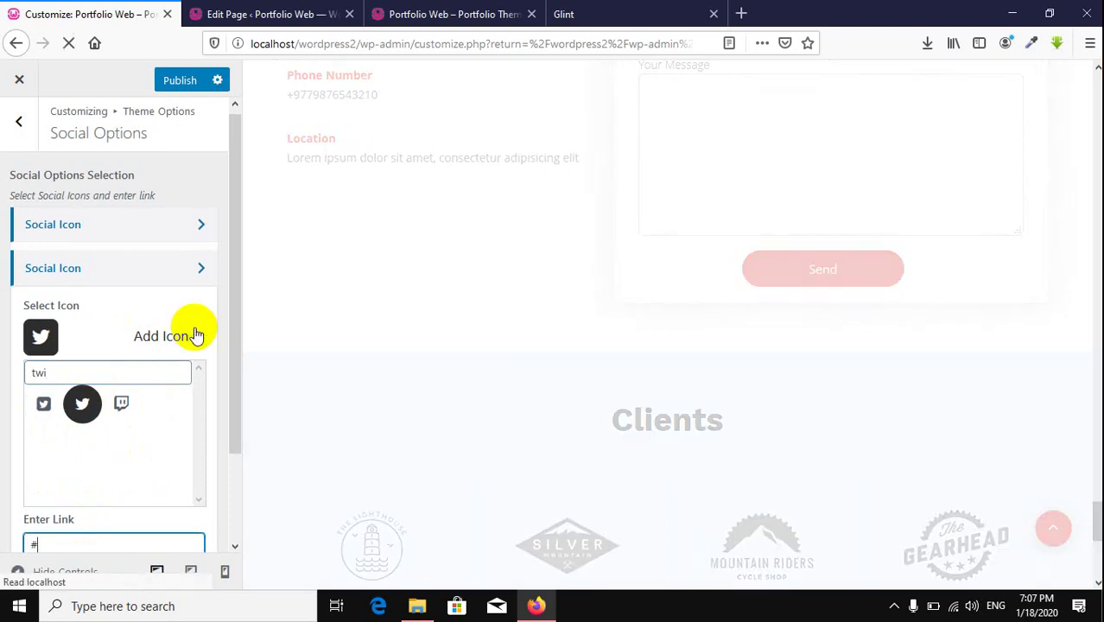
click(197, 335)
click(220, 278)
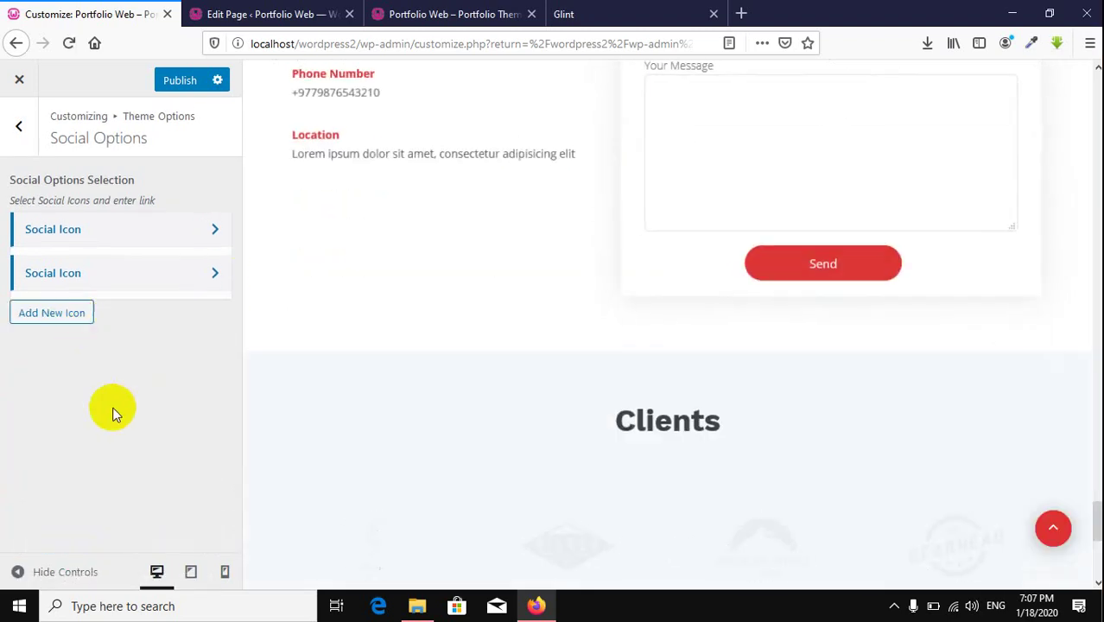
Step: Add a third social icon using the Instagram icon, found by searching 'ins', and enter its link
click(66, 311)
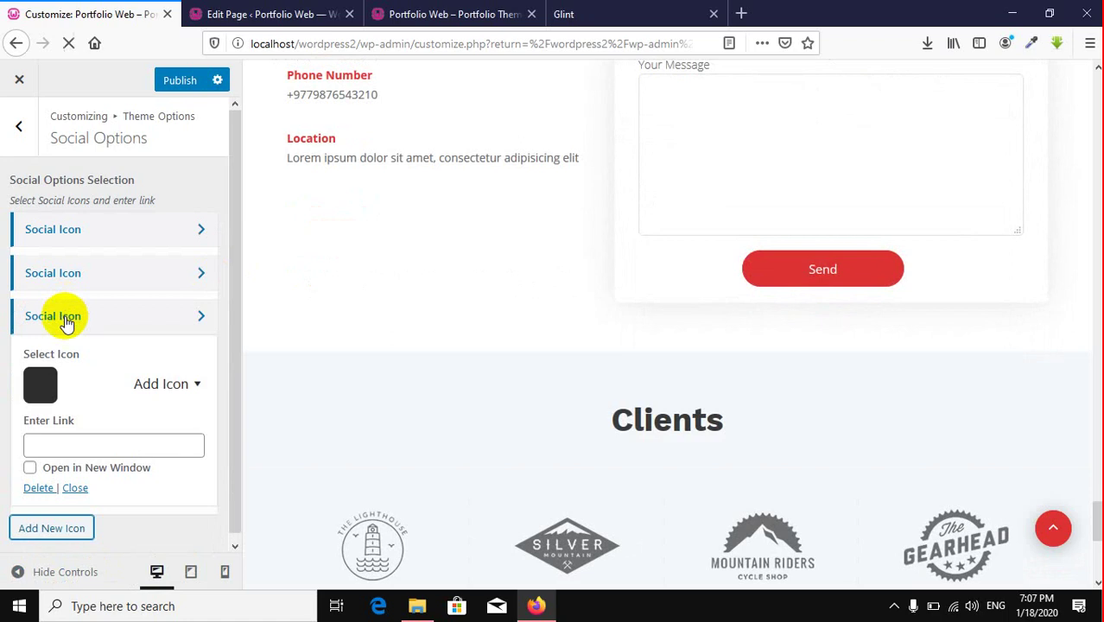
click(168, 385)
click(93, 416)
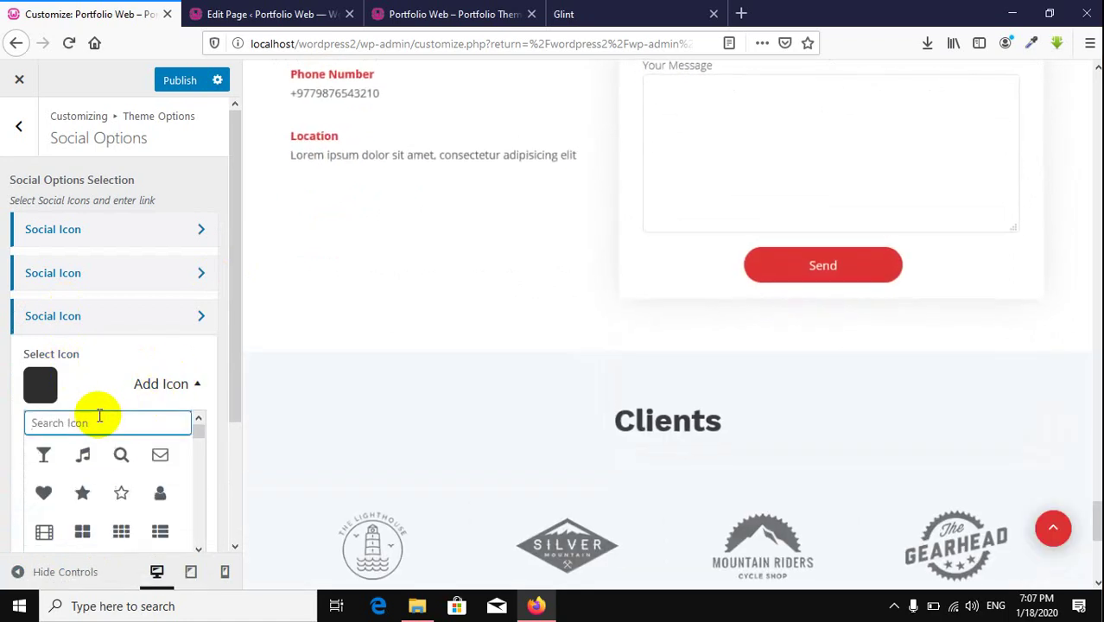
text(ins)
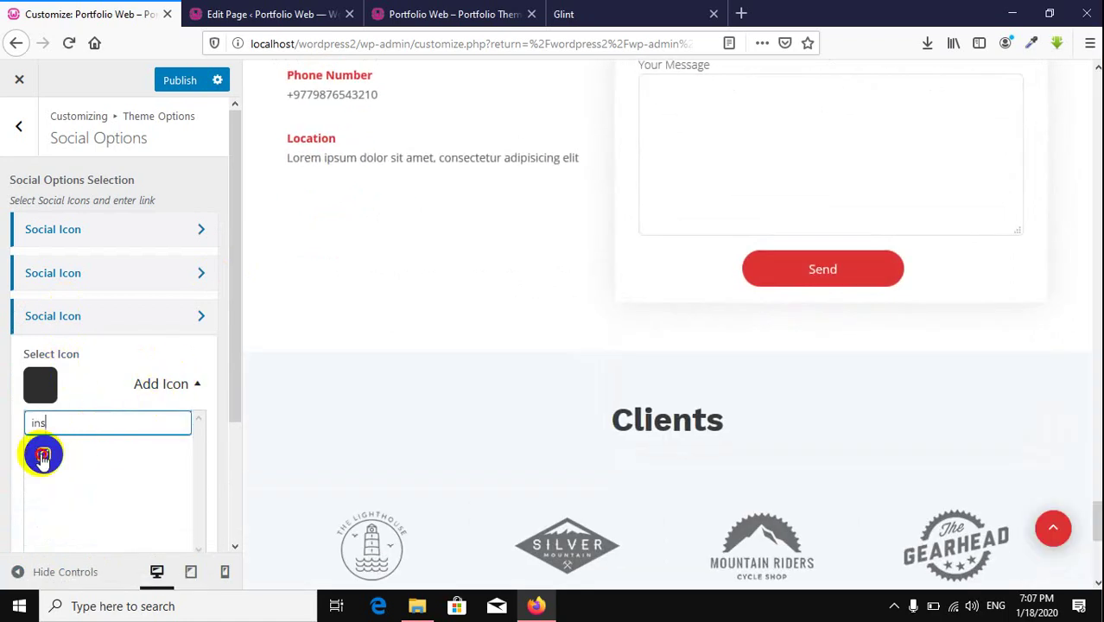
click(44, 454)
scroll(124, 483, down, 3)
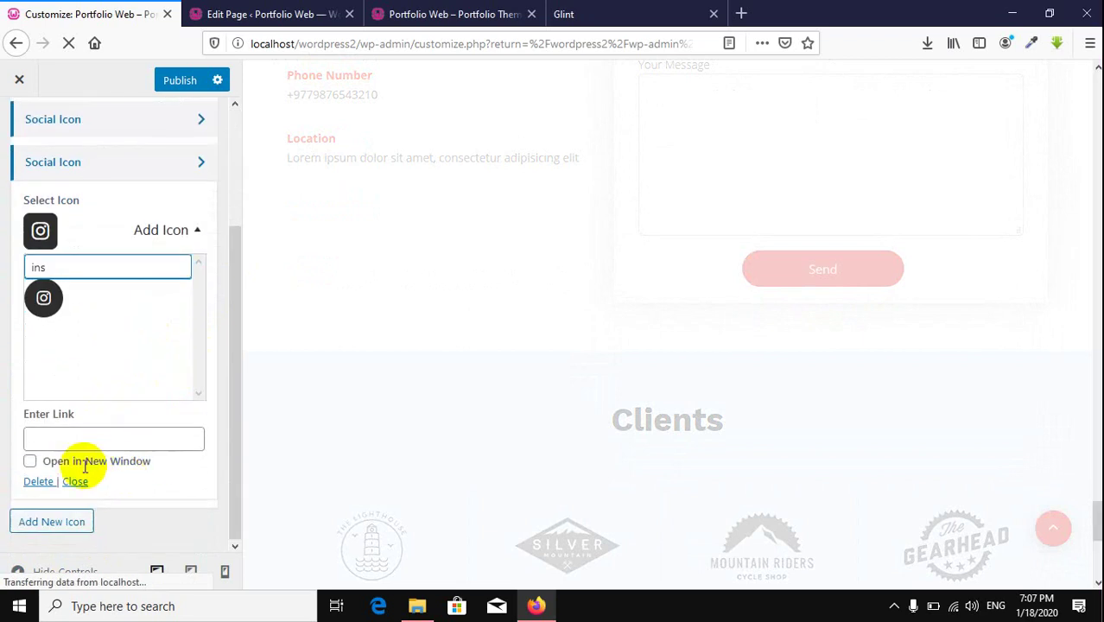
click(74, 440)
text($)
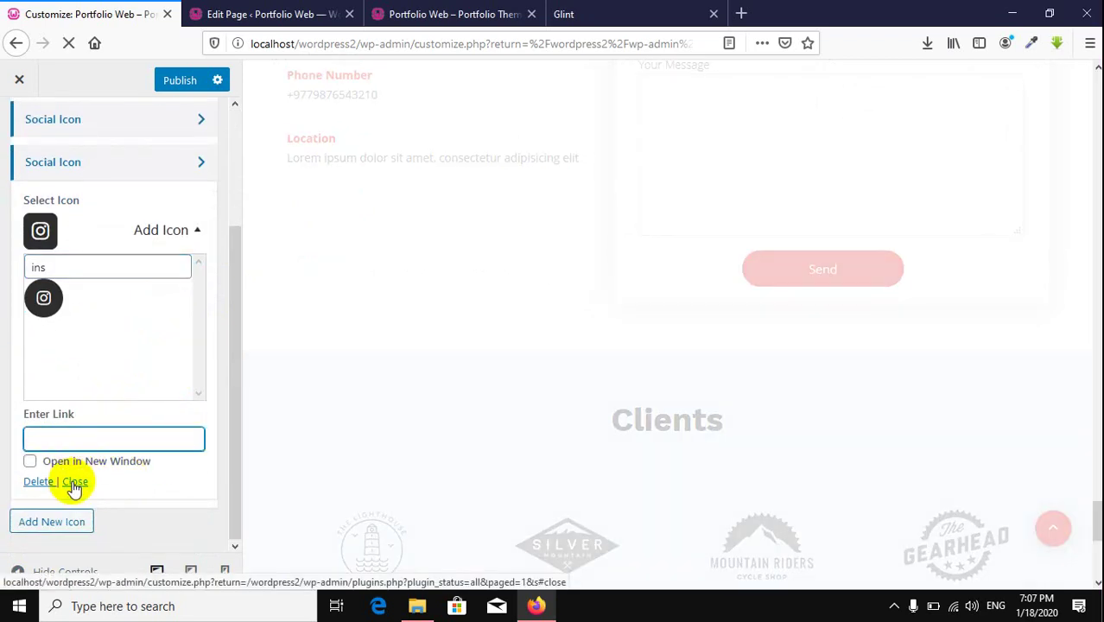
text(#)
click(75, 483)
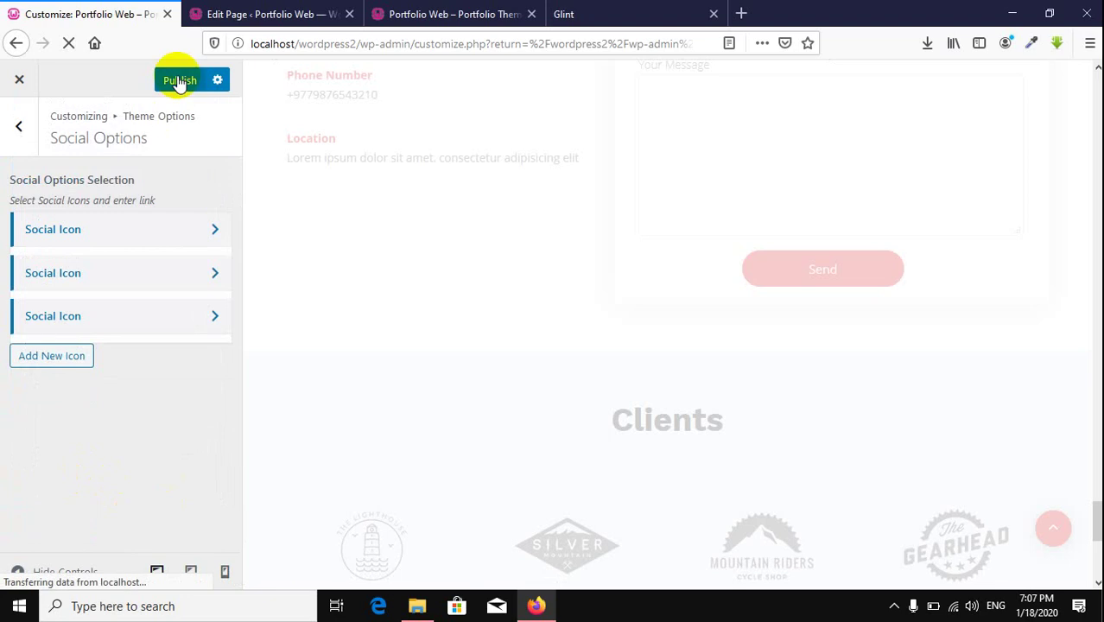
Step: Return to the main Customizer list and open Theme Options > Breadcrumb Options, set to Breadcrumb NavXT
scroll(613, 300, down, 5)
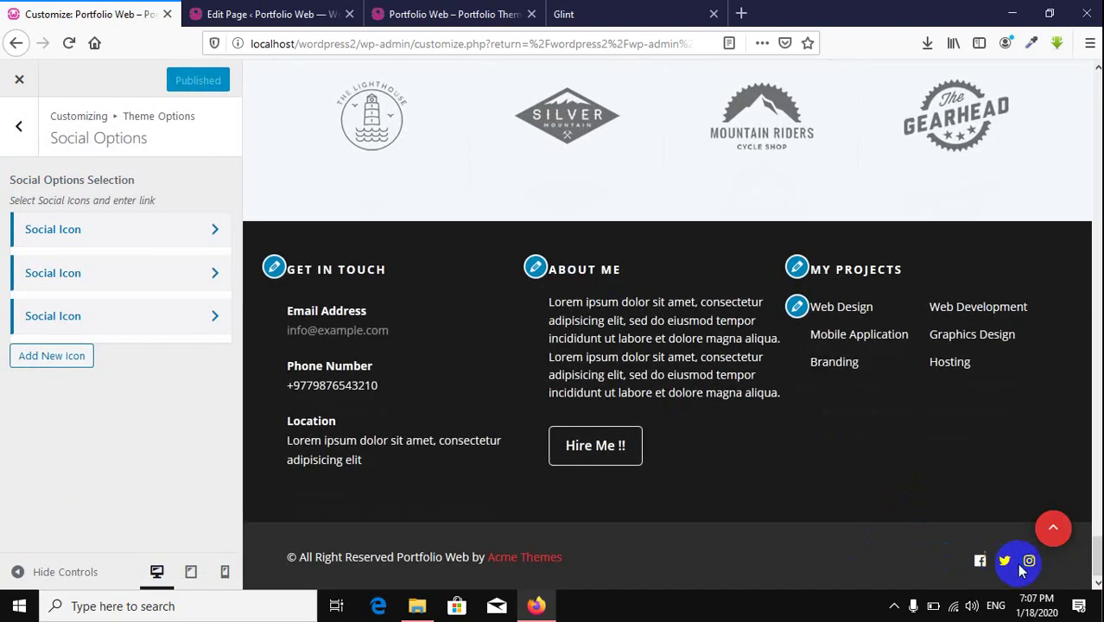
scroll(846, 453, up, 5)
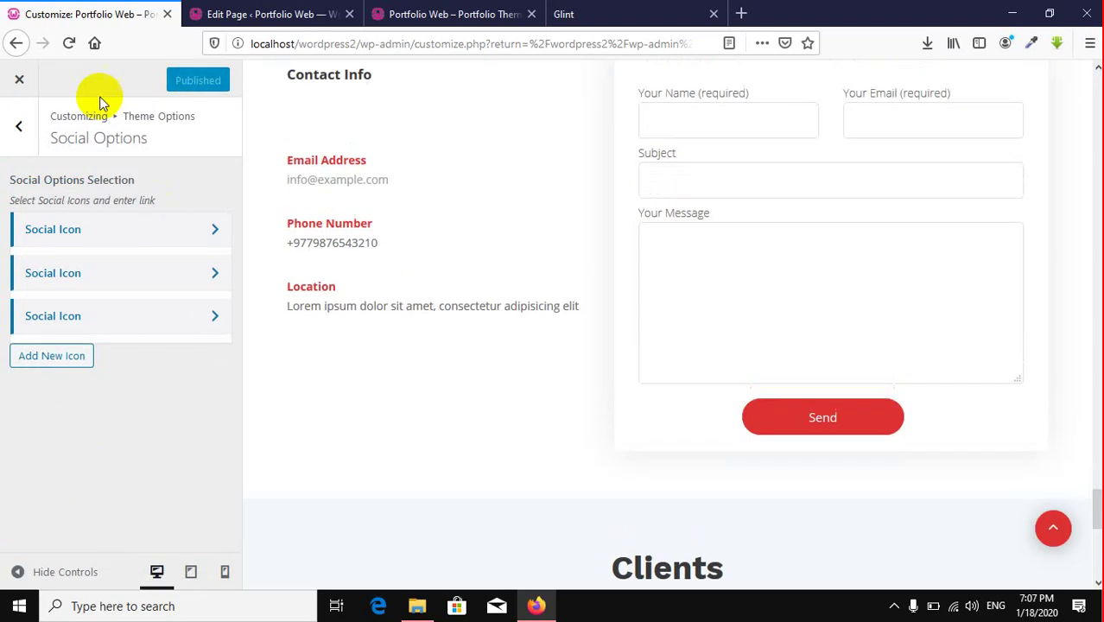
click(22, 130)
click(26, 145)
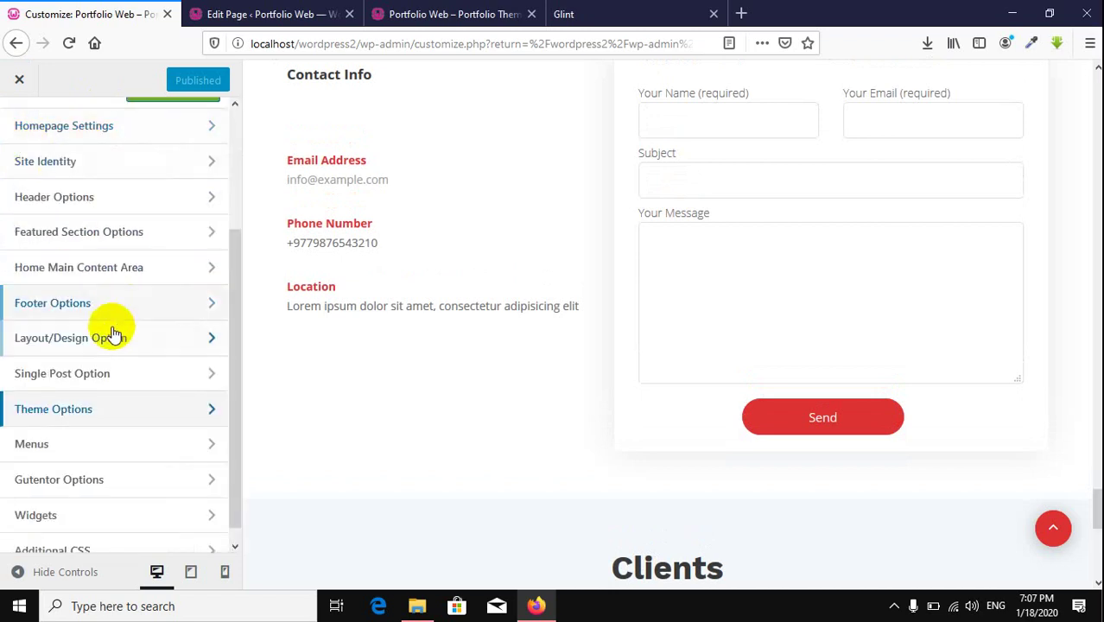
scroll(102, 362, down, 1)
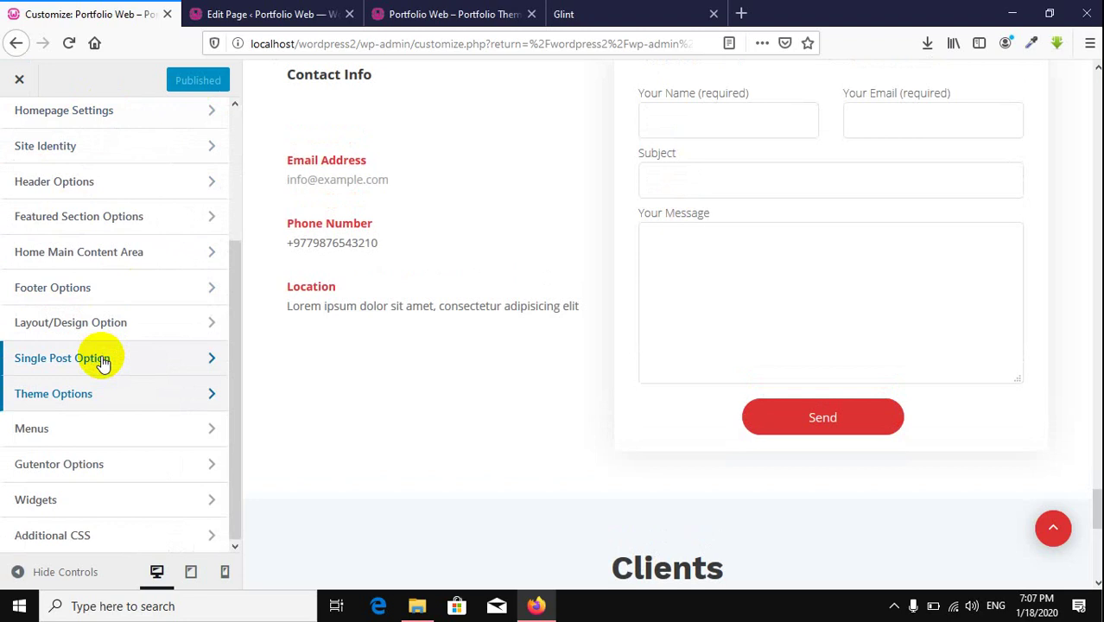
click(127, 400)
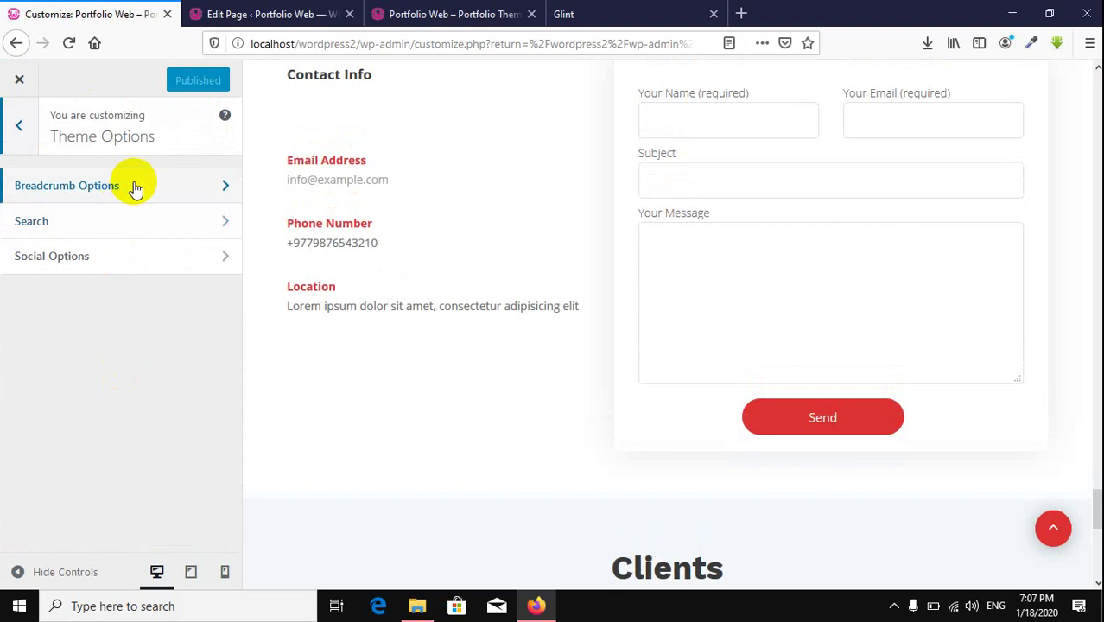
click(136, 187)
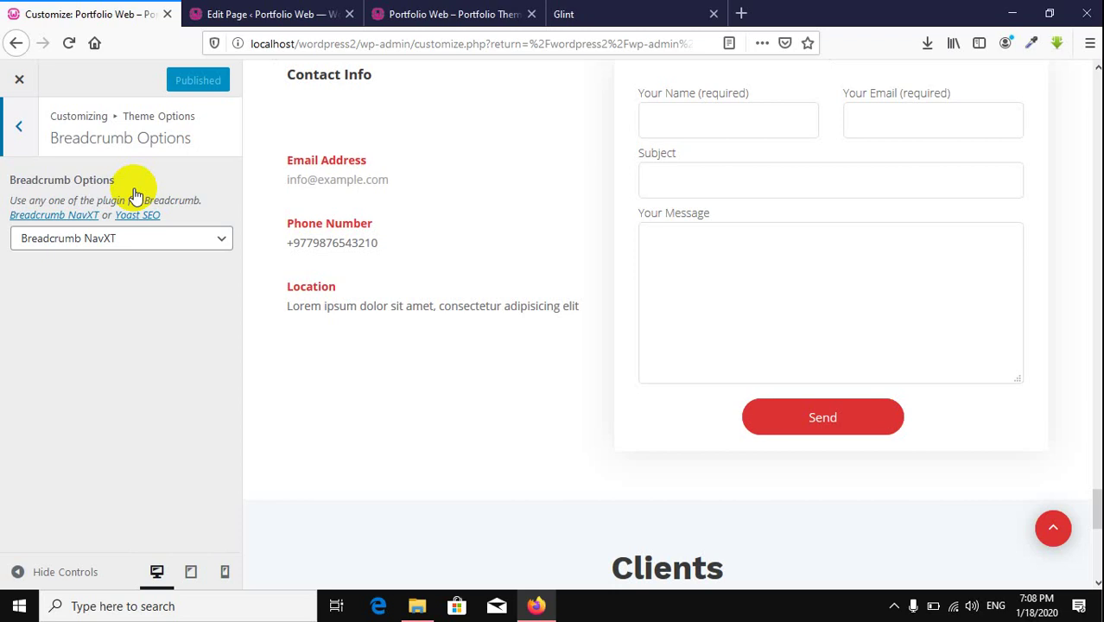
Step: Load the local site in a new tab, read the Milky Way galaxy article, then close it
click(740, 14)
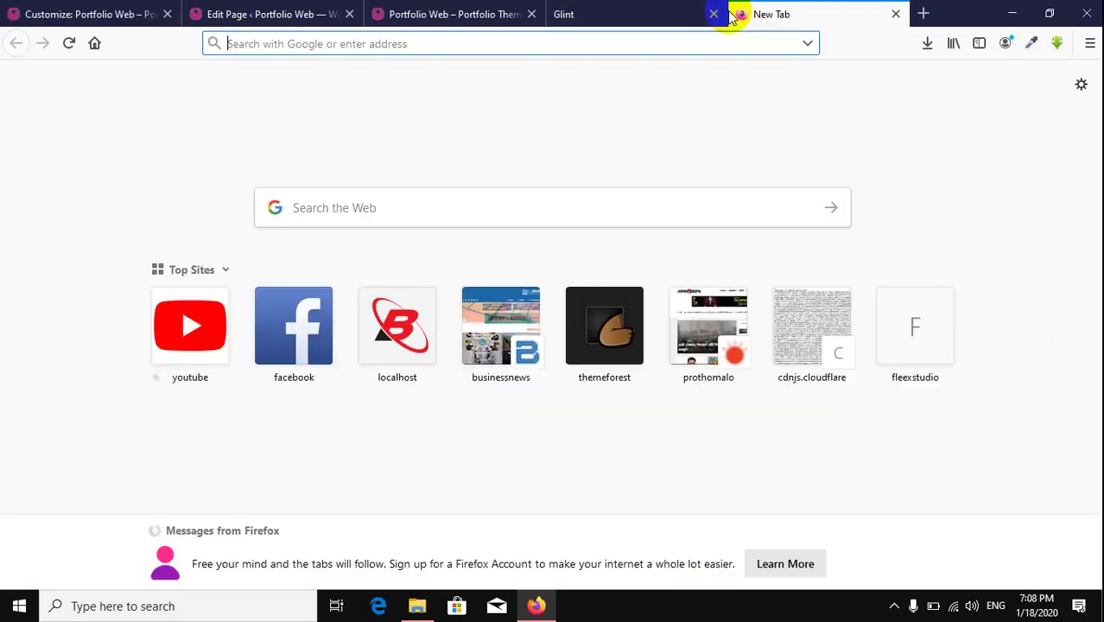
text(localhost/w)
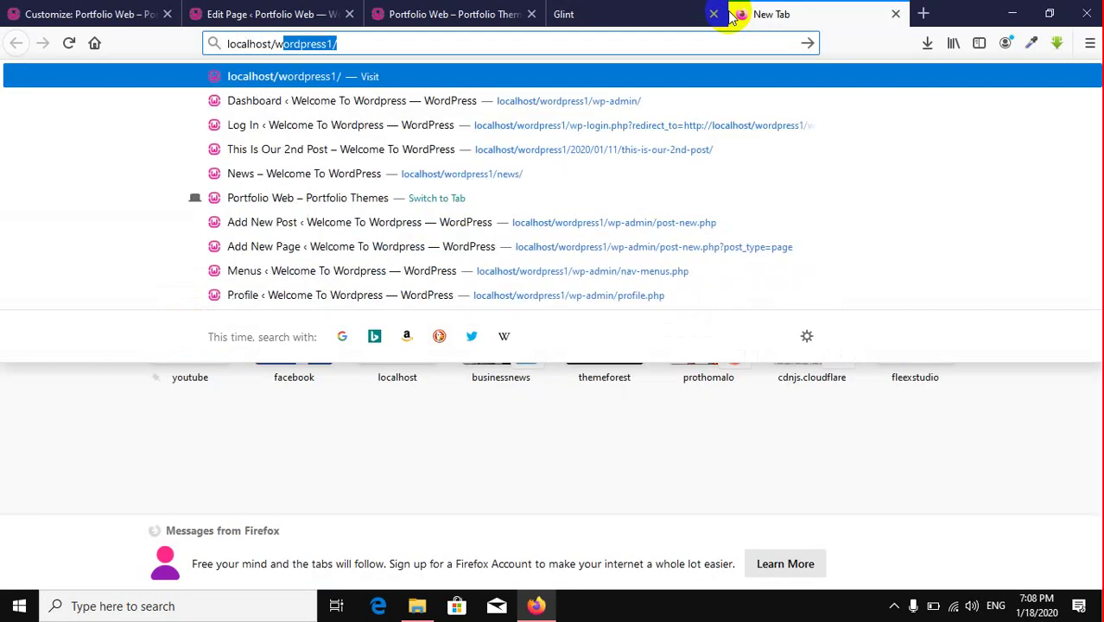
key(Return)
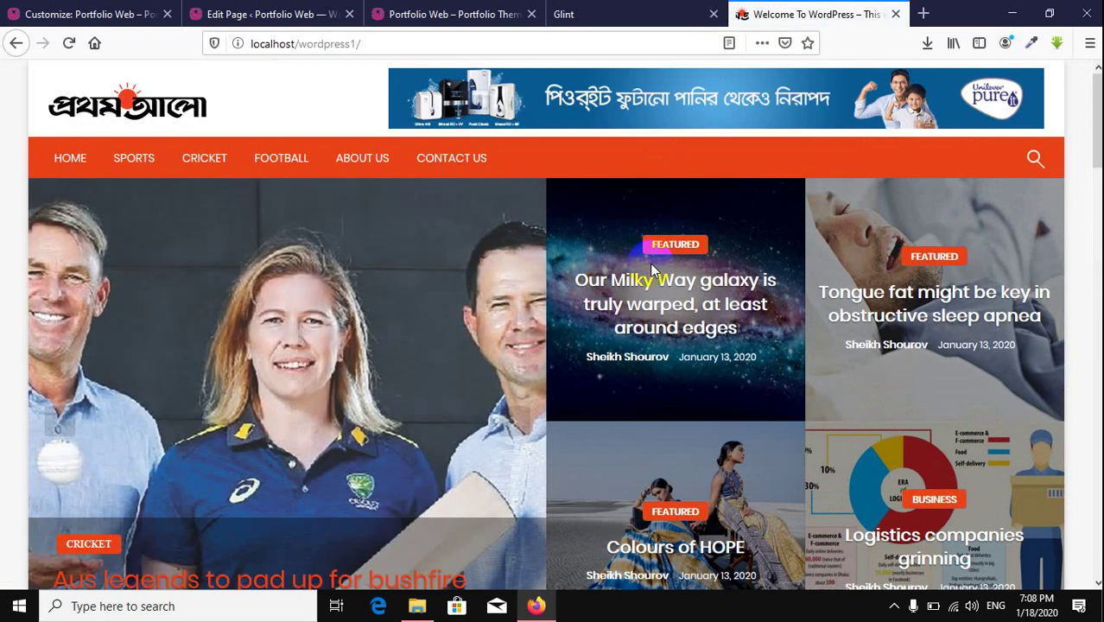
click(655, 291)
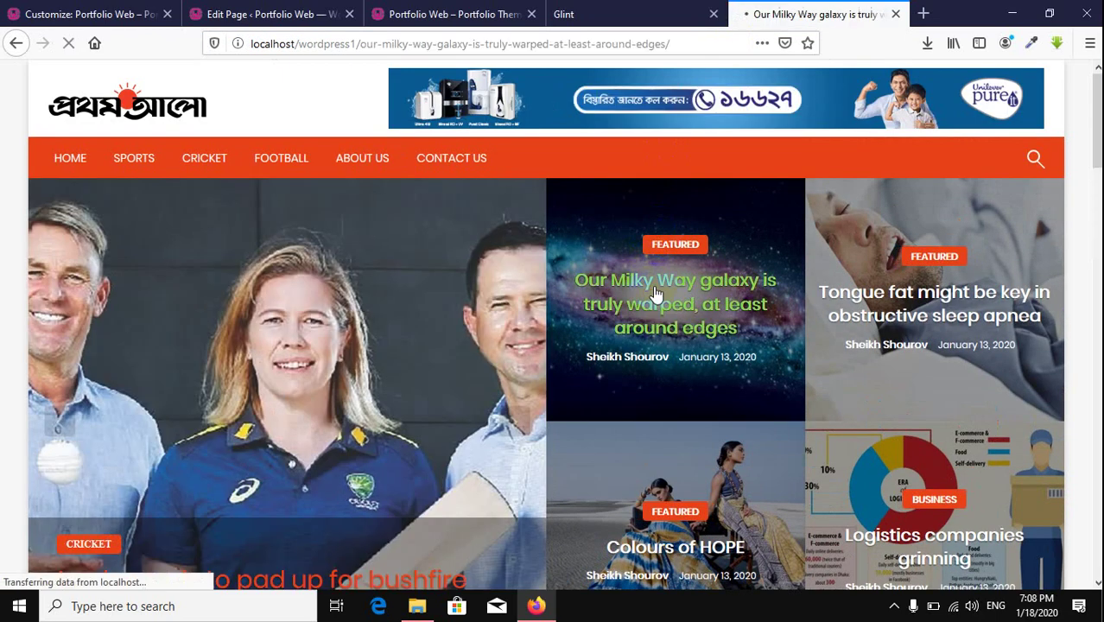
scroll(252, 258, down, 5)
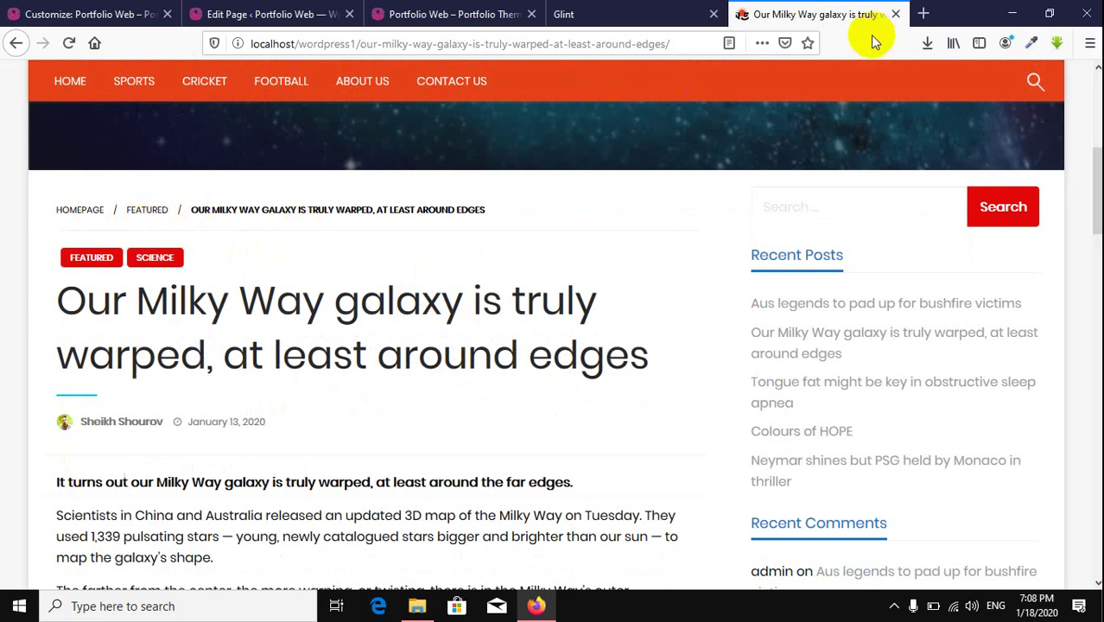
click(894, 15)
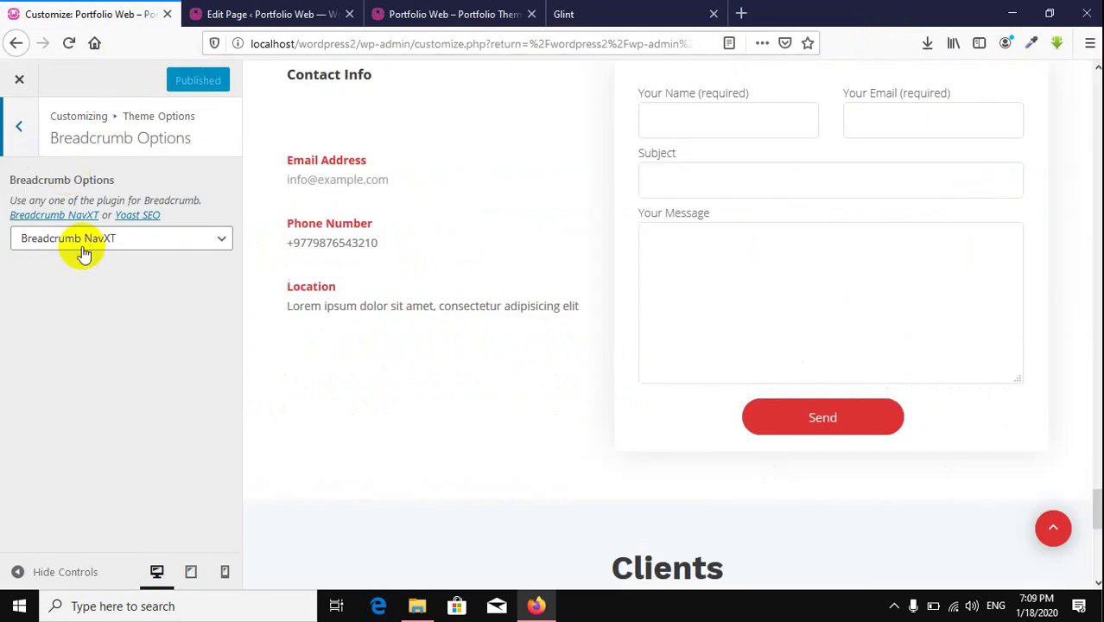
Step: Review the breadcrumb choices, then view the Blog page on the live Portfolio Web site
click(127, 242)
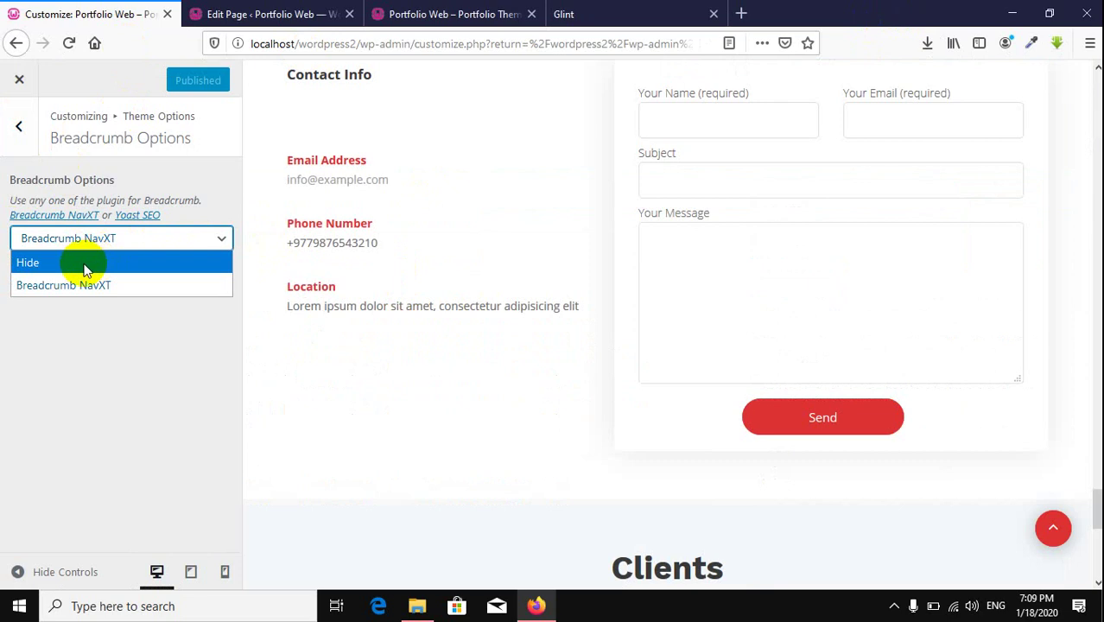
click(87, 382)
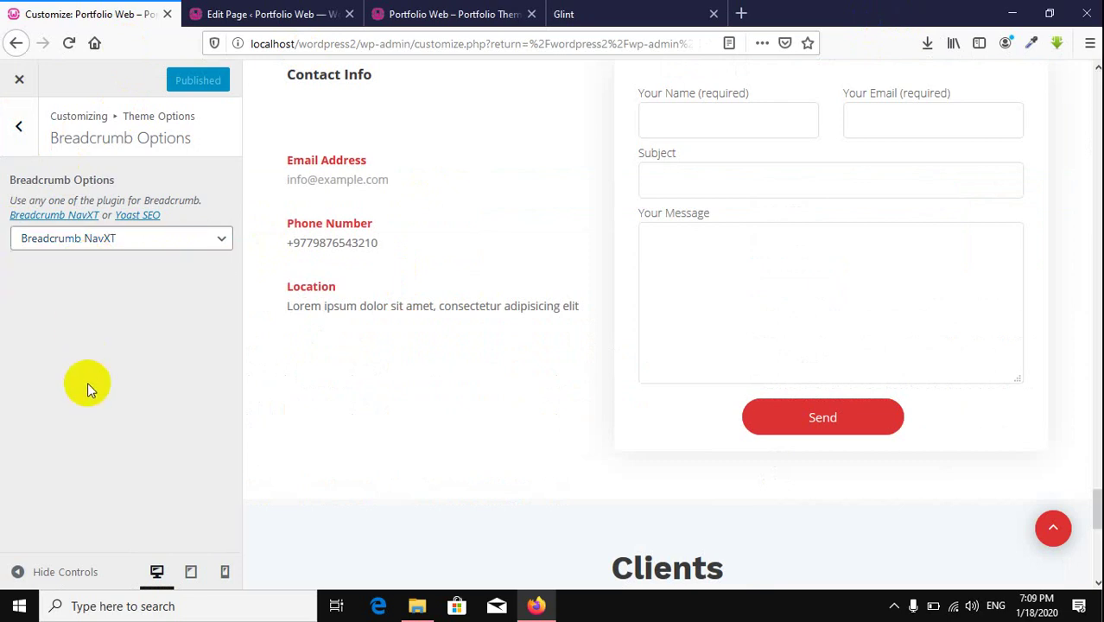
click(291, 14)
click(466, 24)
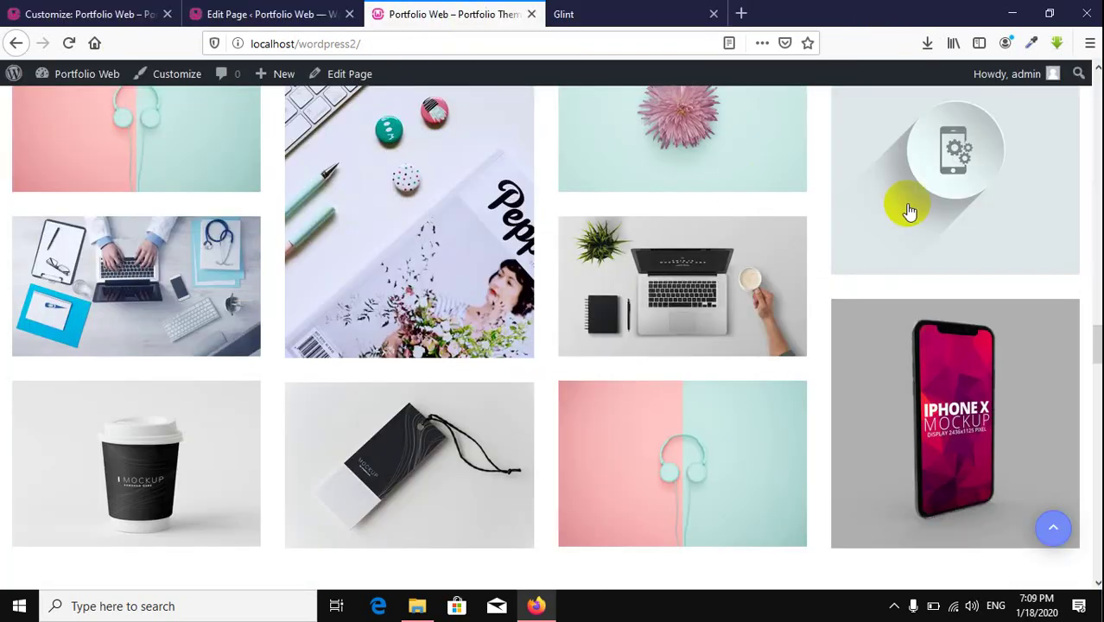
scroll(910, 203, up, 15)
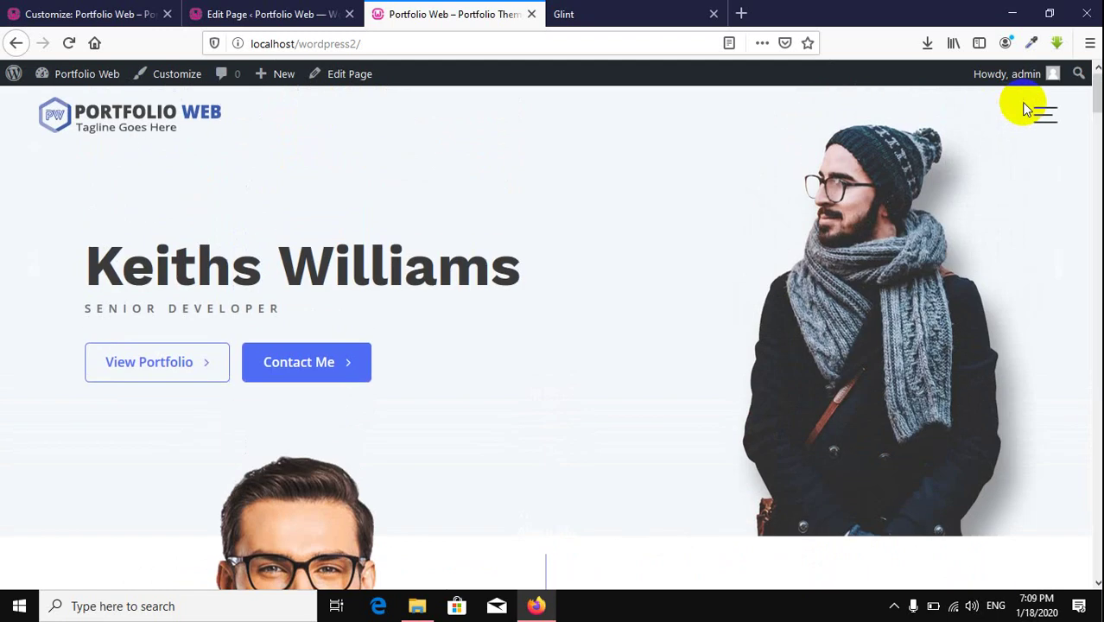
click(1032, 110)
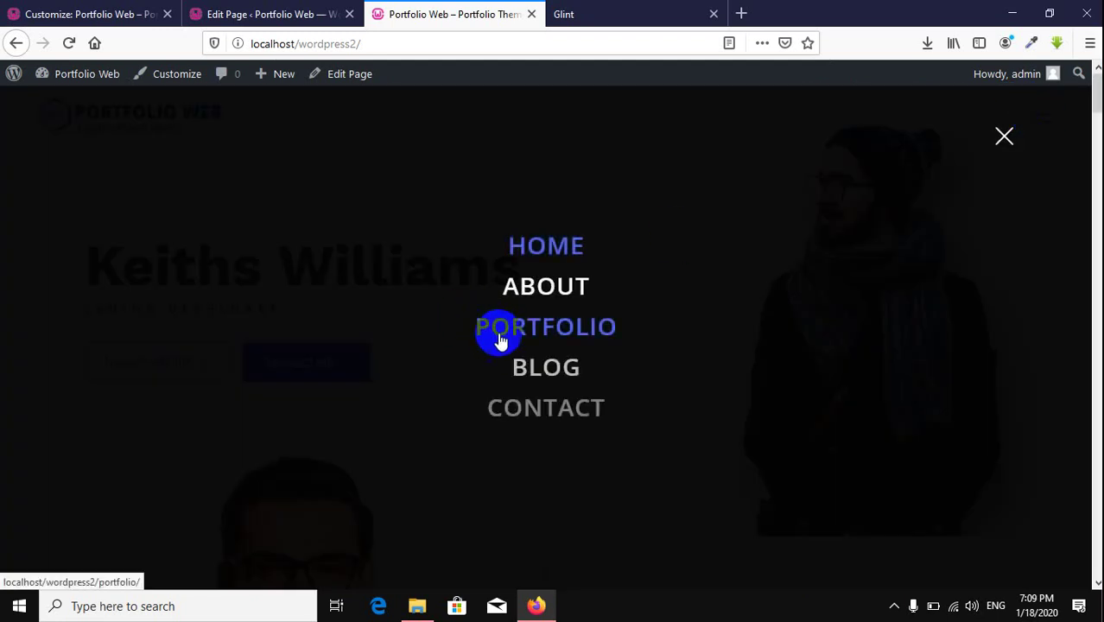
click(523, 373)
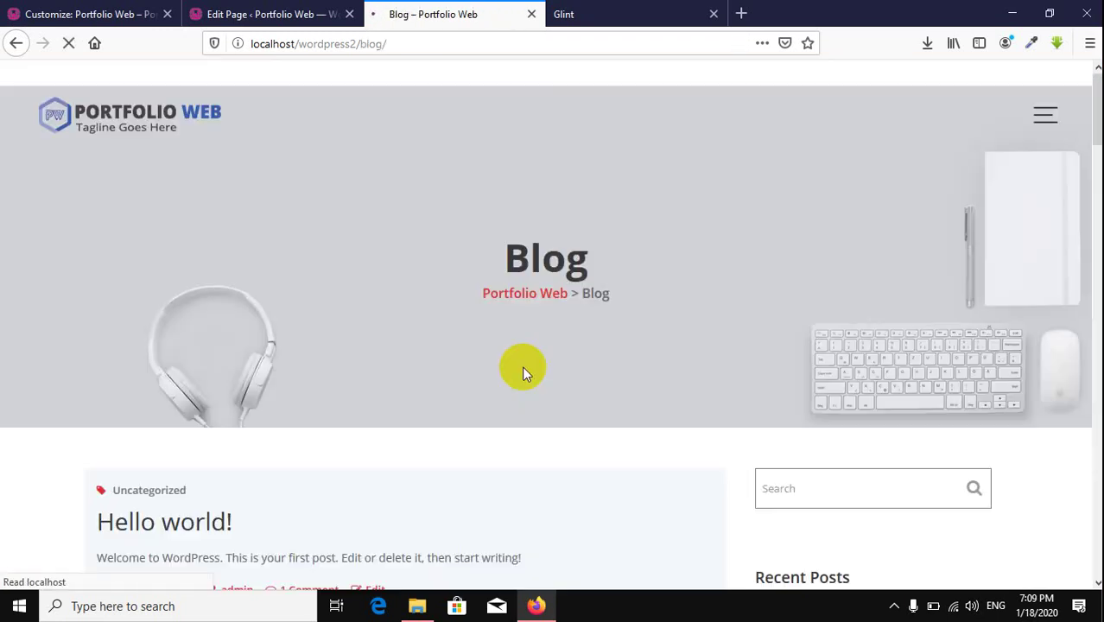
scroll(523, 371, down, 3)
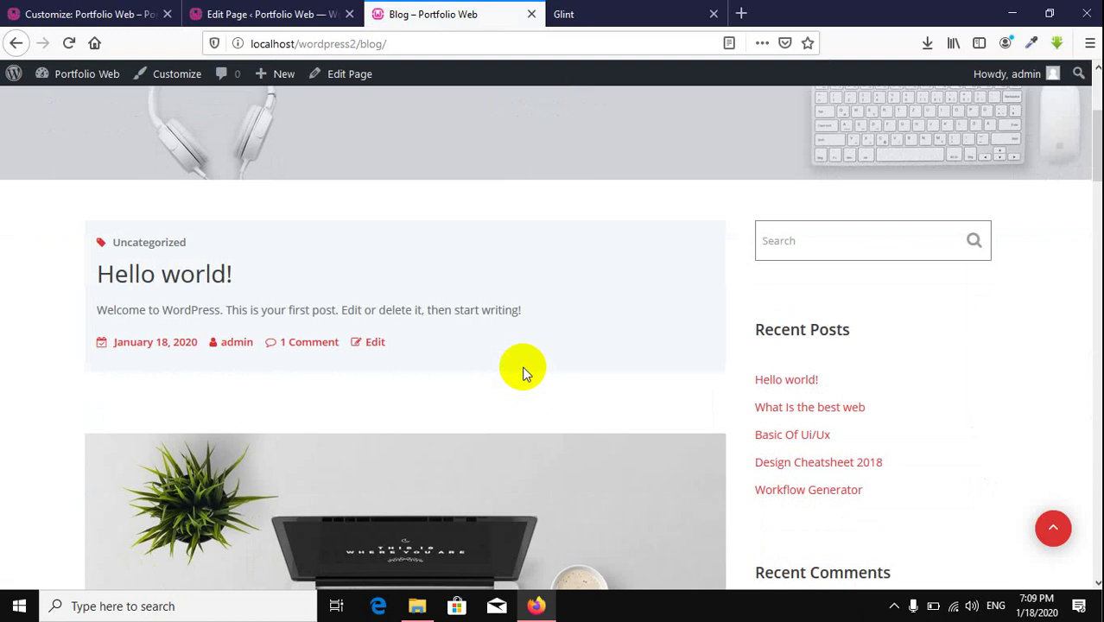
scroll(524, 364, down, 7)
scroll(523, 365, up, 10)
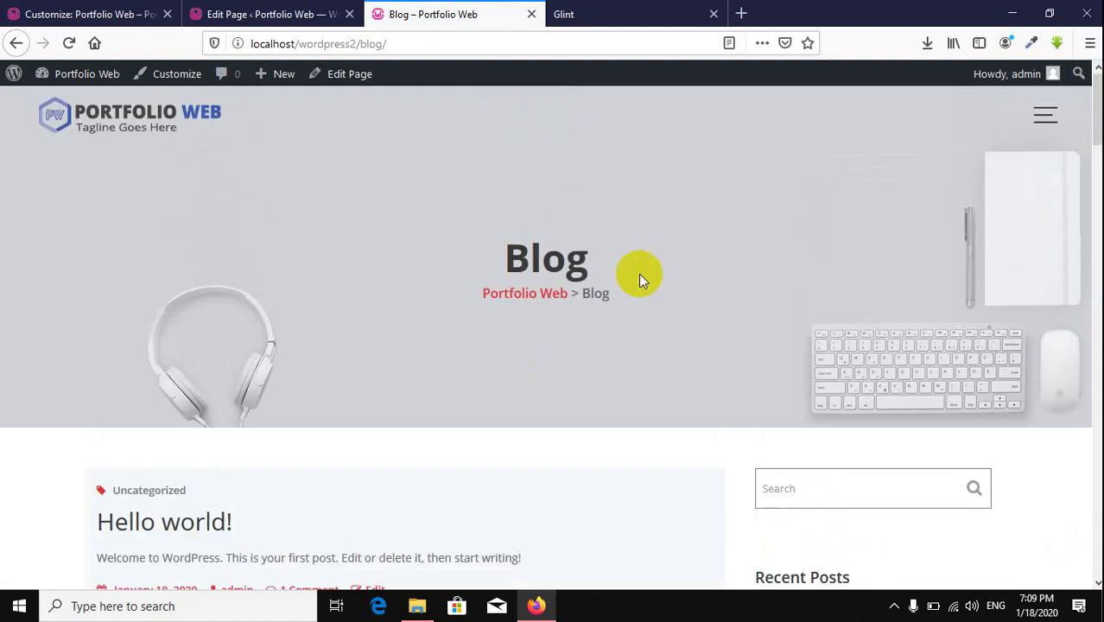
Step: Visit the Contact page, then return to the Blog page to compare its header
click(1048, 122)
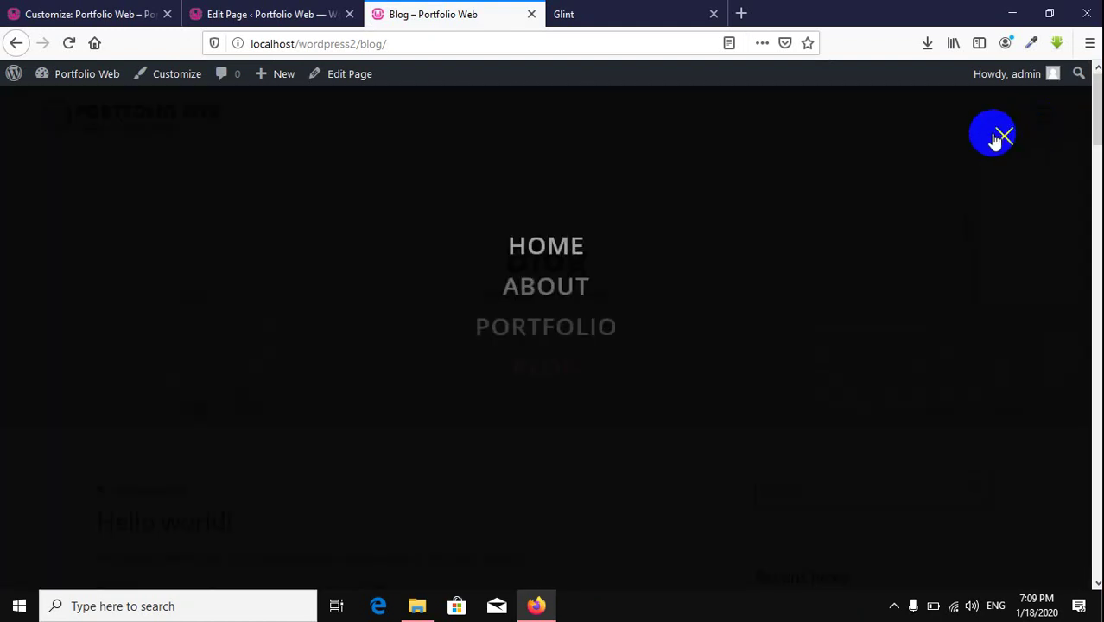
click(547, 397)
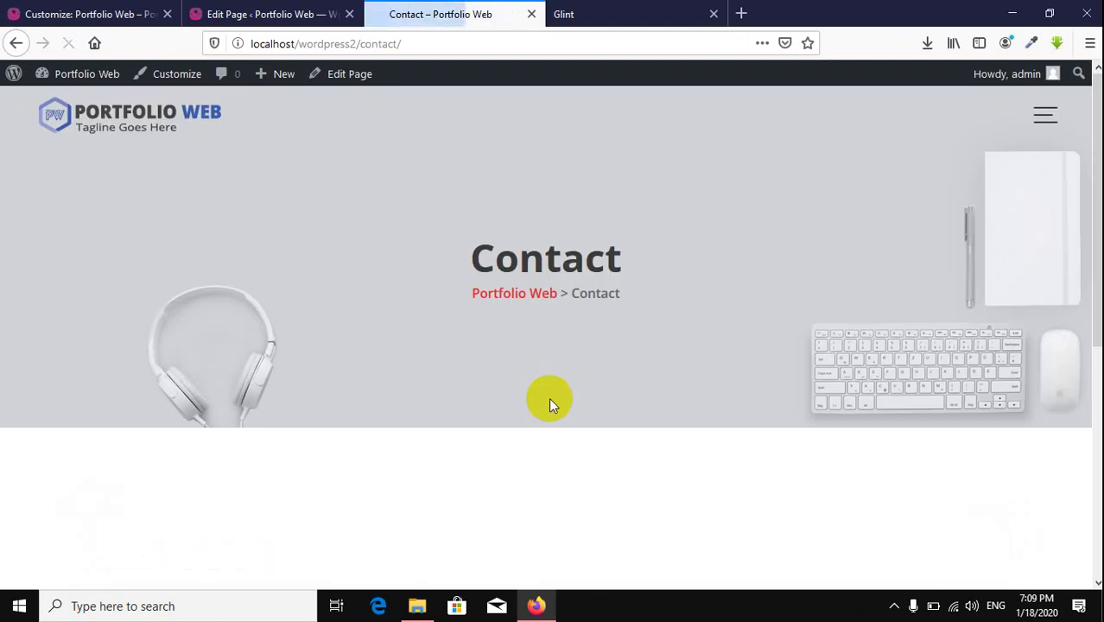
scroll(562, 294, down, 2)
scroll(523, 297, up, 3)
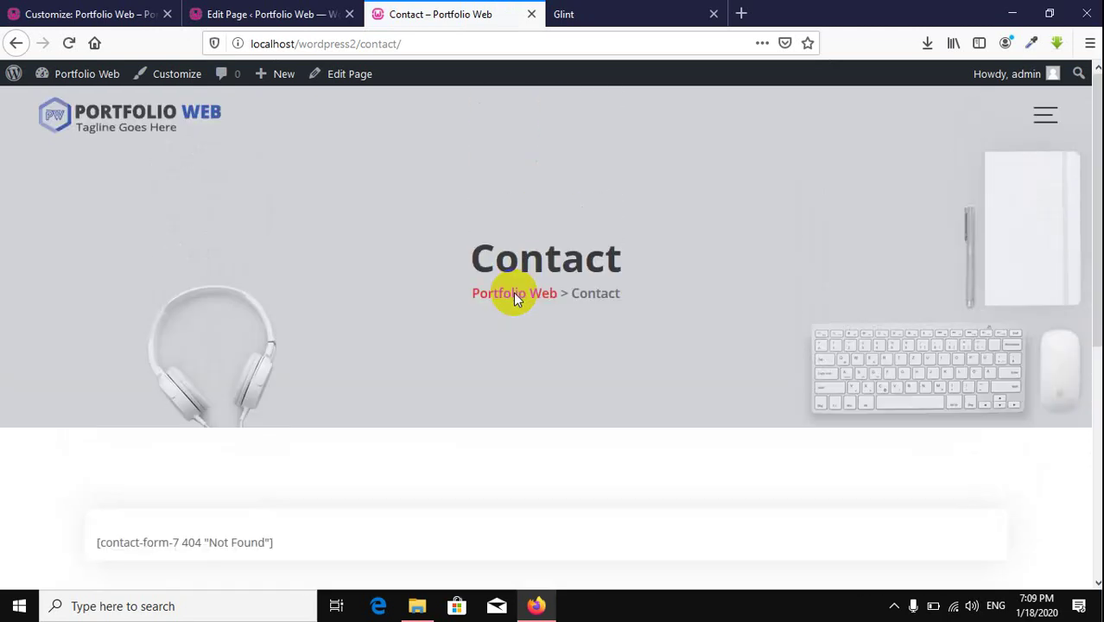
click(15, 43)
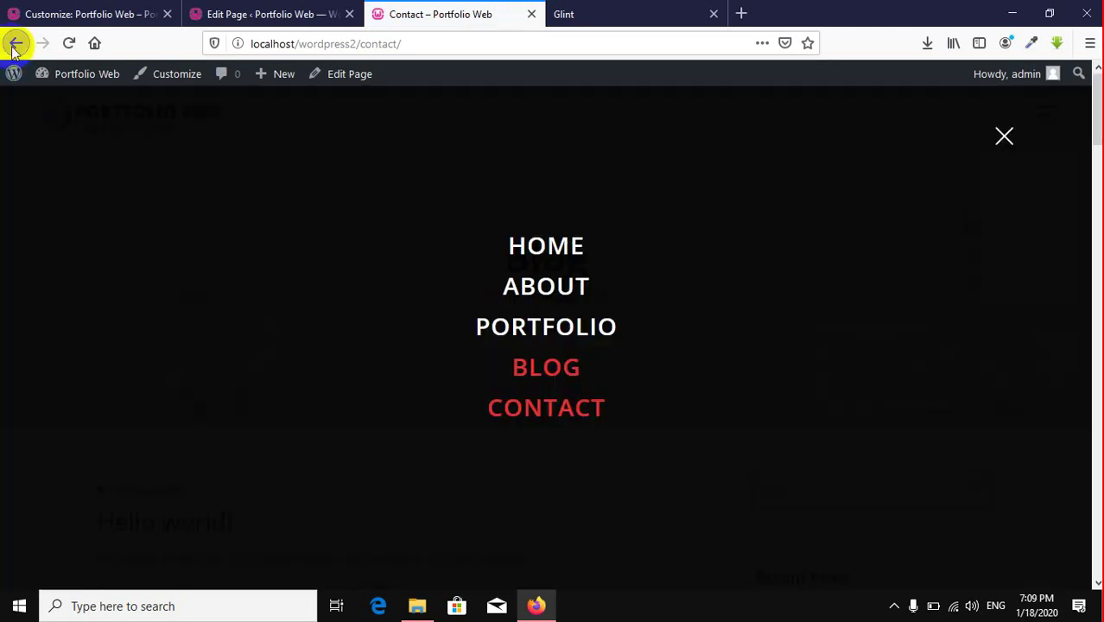
click(1005, 138)
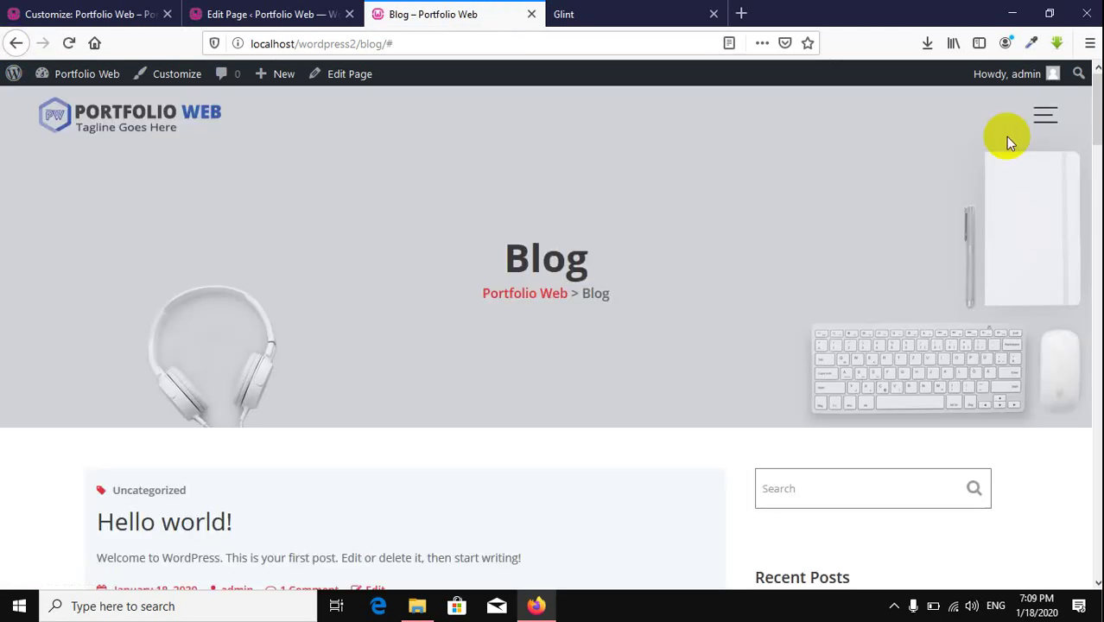
scroll(591, 341, down, 5)
scroll(591, 341, up, 5)
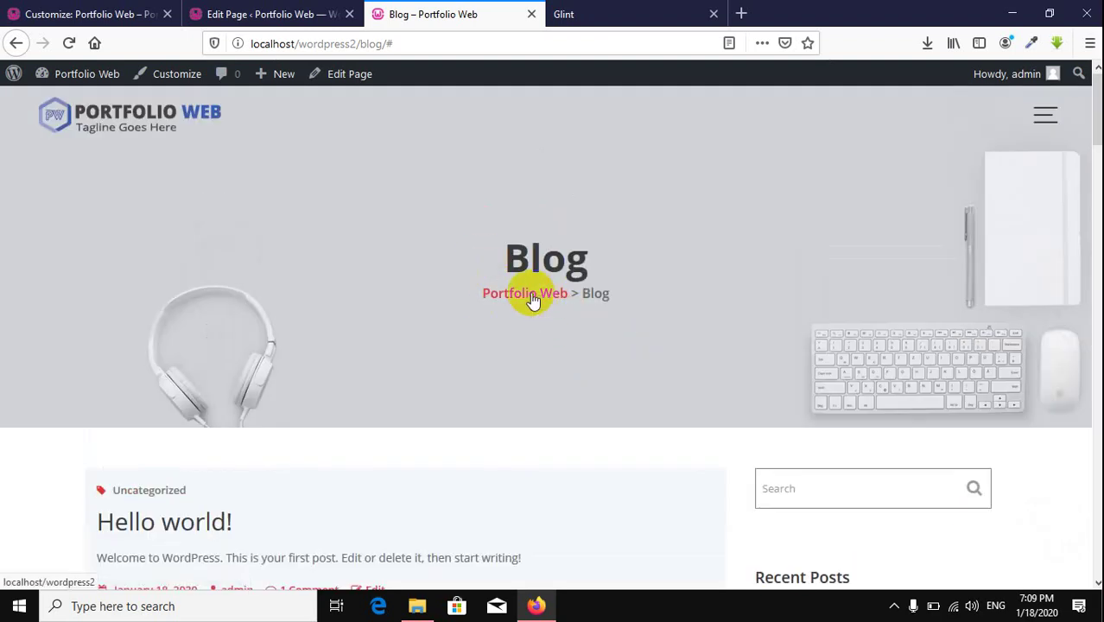
Step: Set the breadcrumb display to Hide and publish the change
click(246, 10)
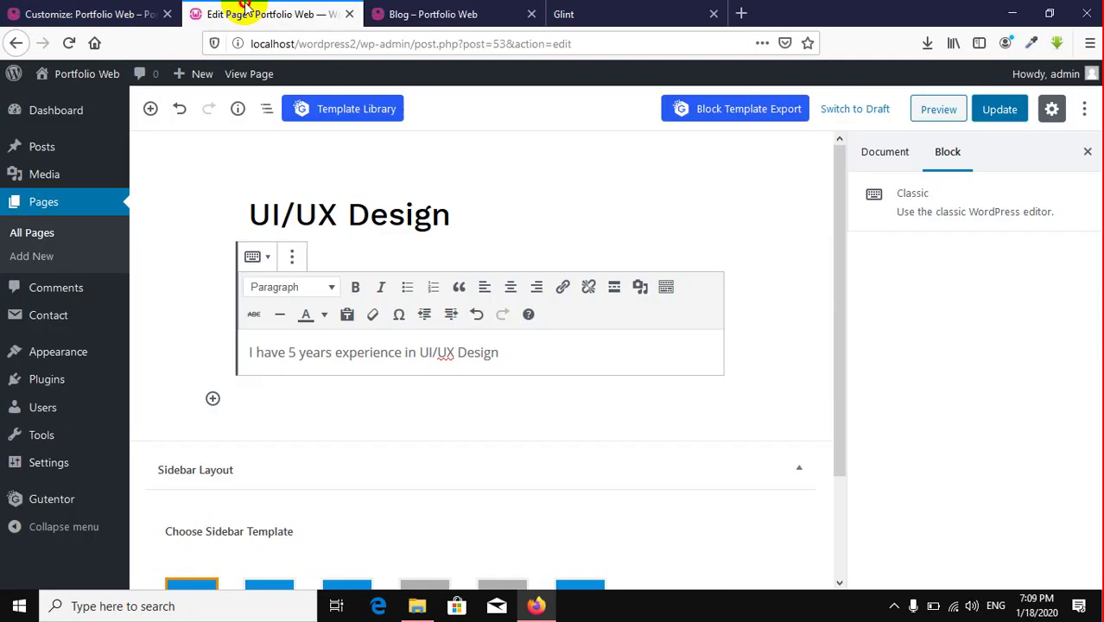
click(82, 13)
click(135, 237)
click(60, 273)
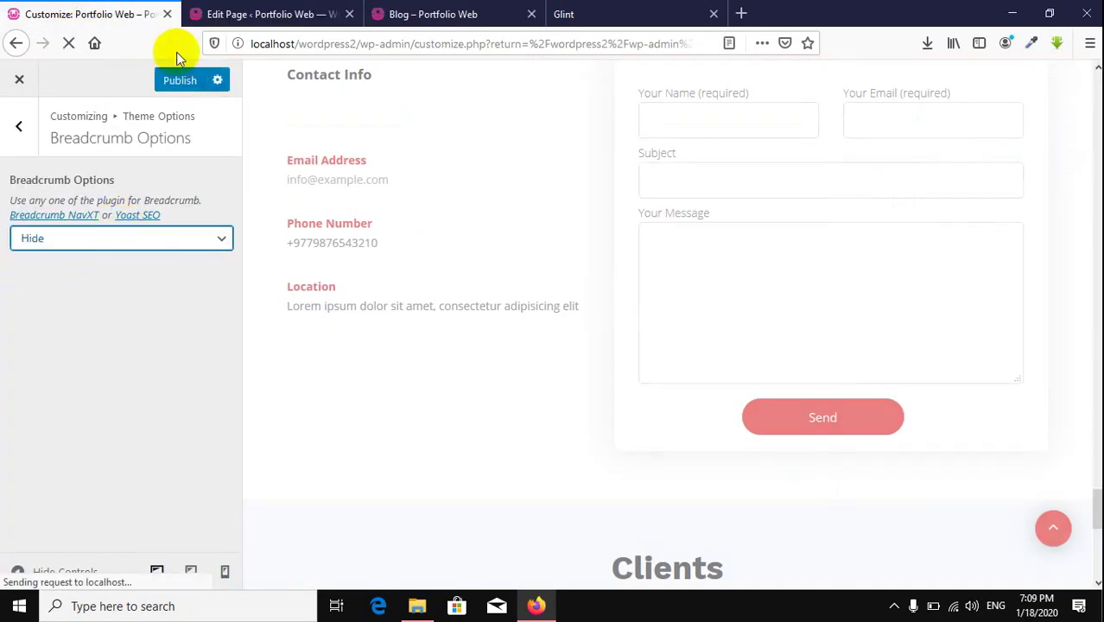
click(183, 80)
Step: Reload the Blog page to confirm the breadcrumb is gone, then return to Theme Options
click(417, 24)
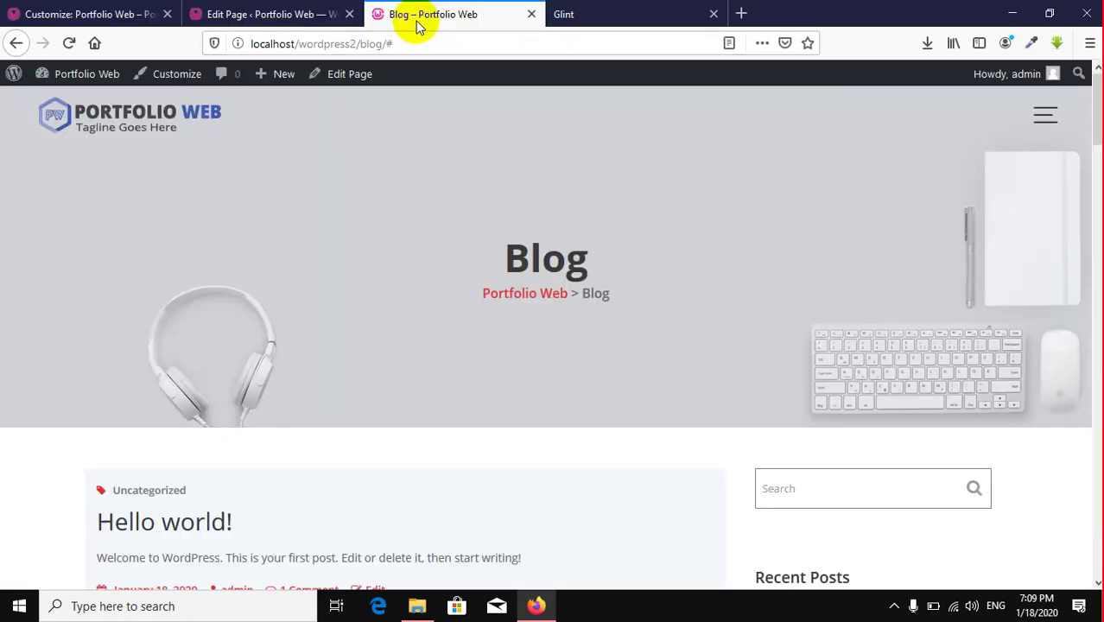
click(68, 43)
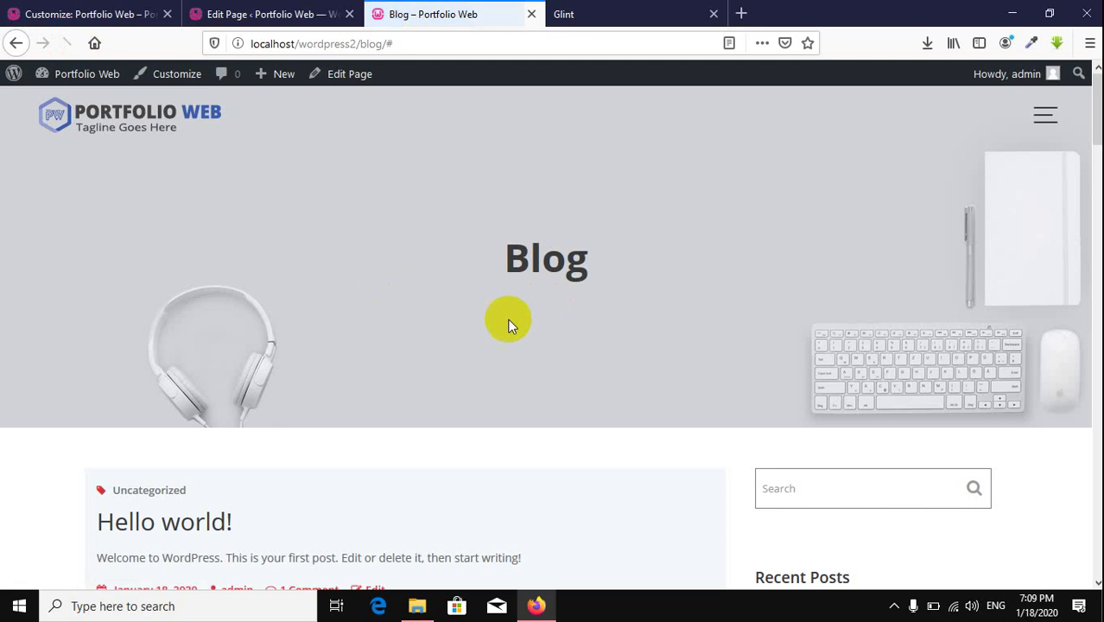
click(86, 16)
click(7, 138)
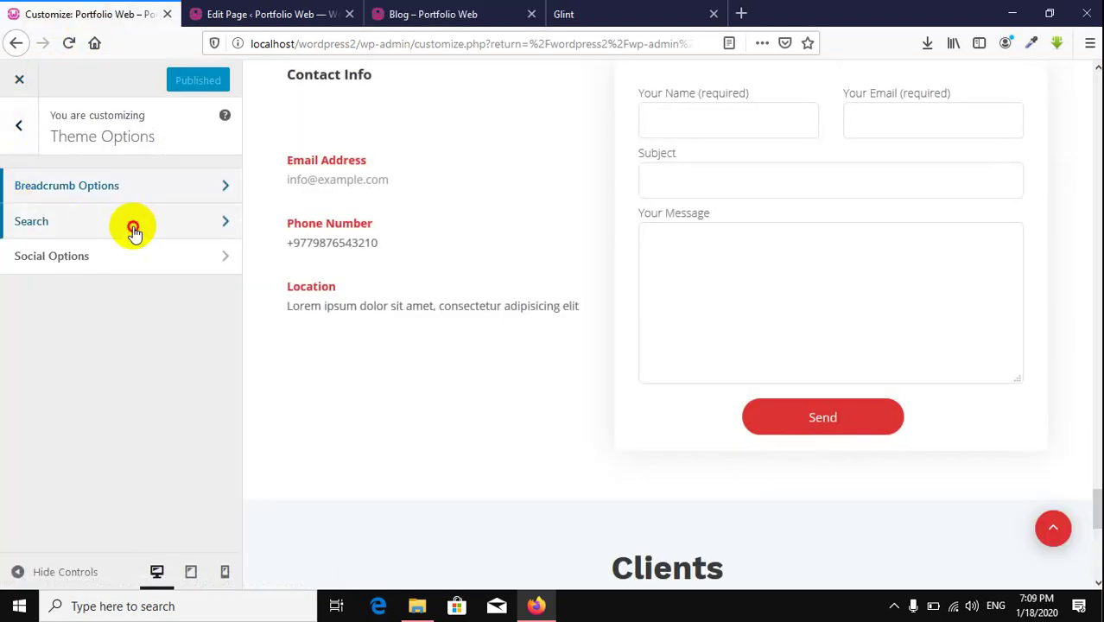
Step: Open the Search settings and check the current sidebar search box on the live Blog page
click(130, 226)
scroll(515, 207, up, 15)
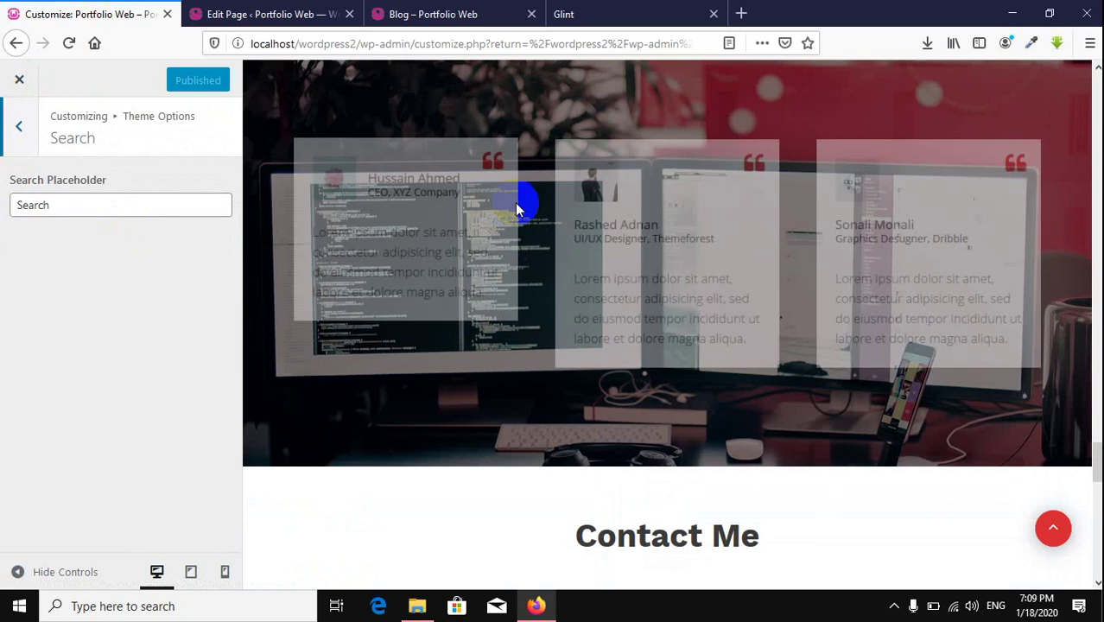
scroll(517, 209, up, 10)
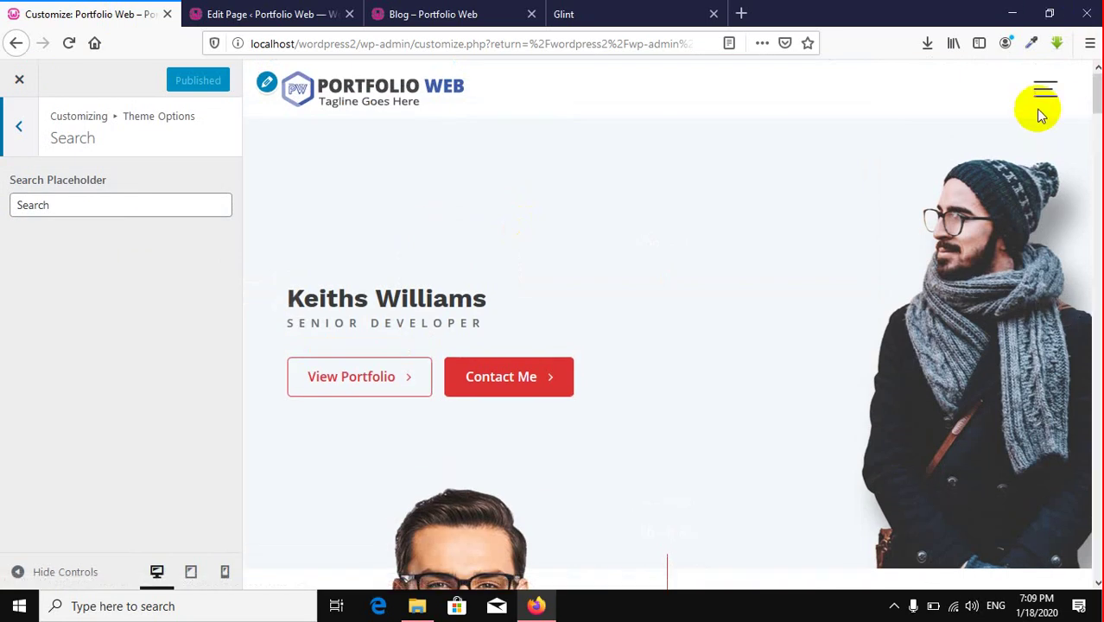
click(1041, 90)
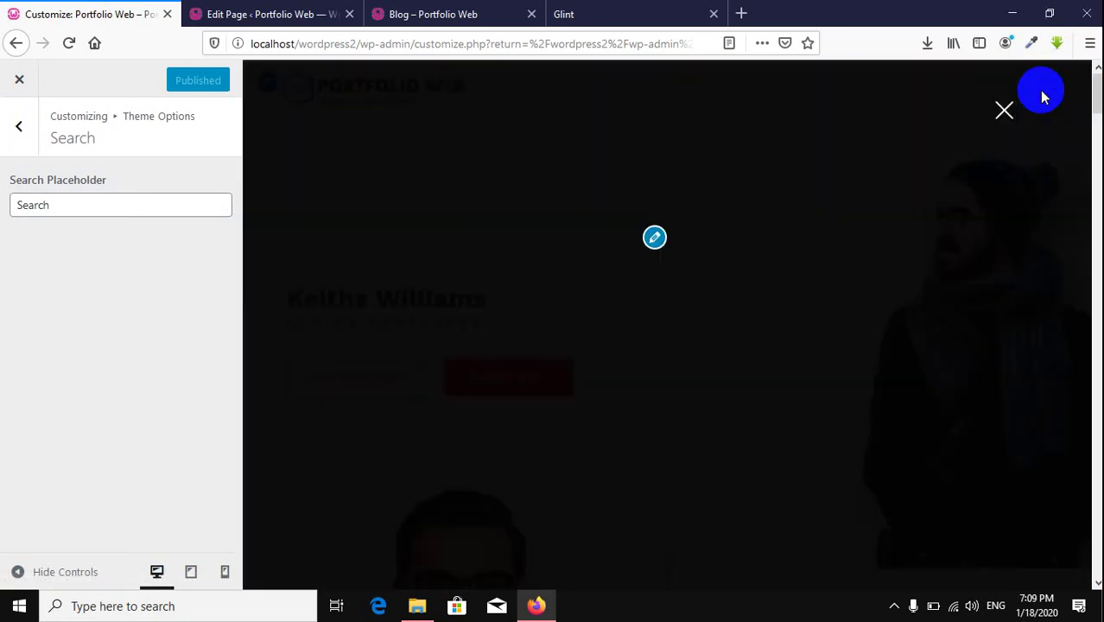
click(1005, 107)
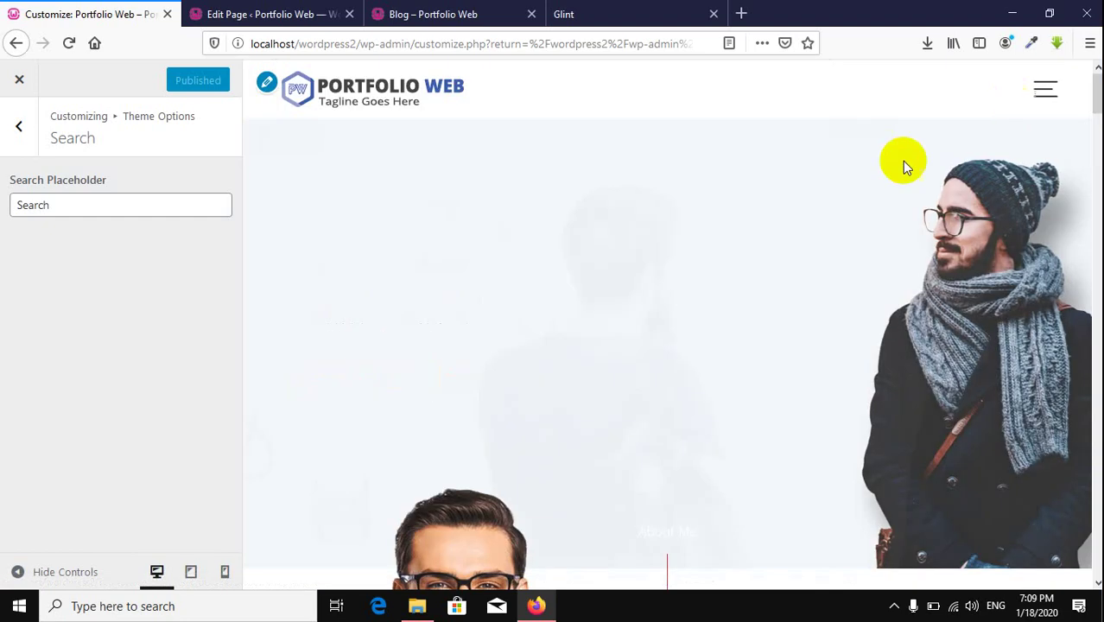
scroll(794, 191, down, 12)
scroll(794, 189, down, 20)
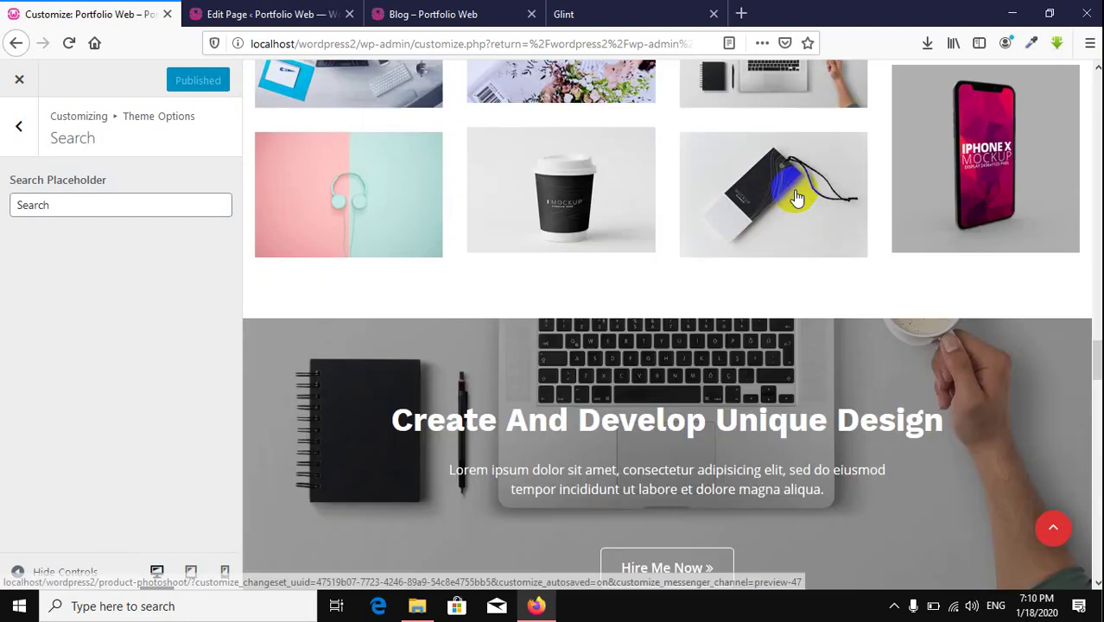
scroll(795, 189, down, 5)
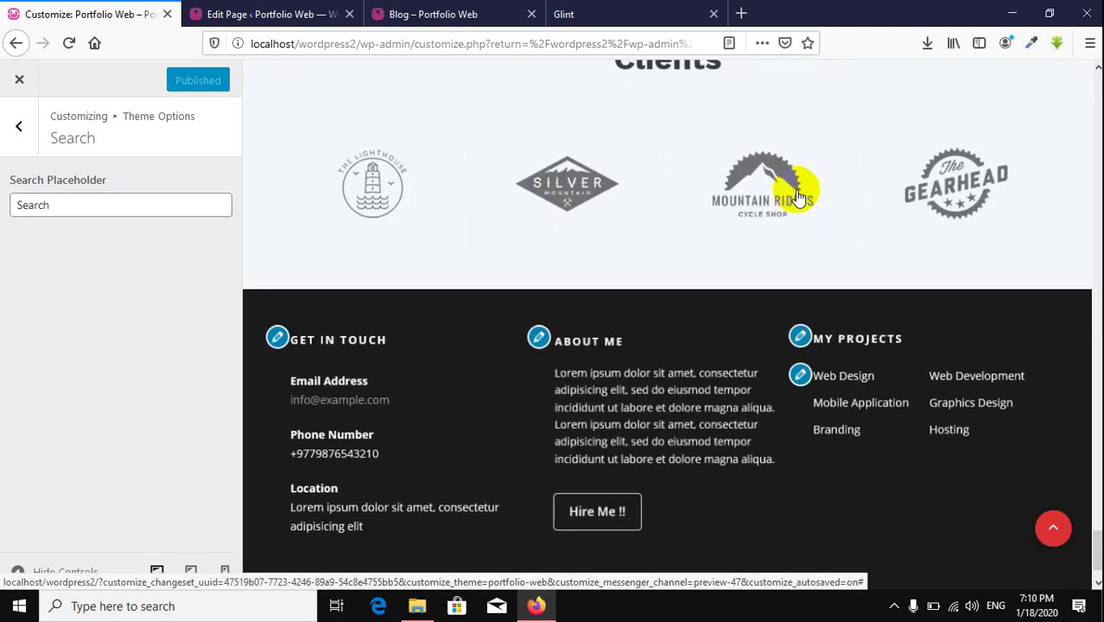
click(426, 15)
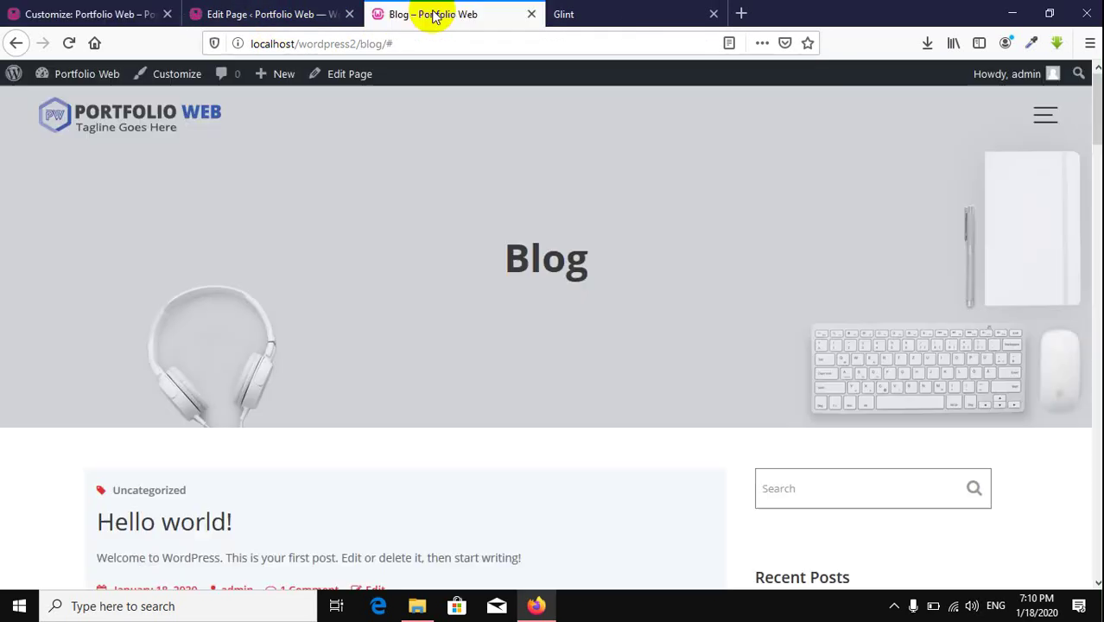
scroll(768, 259, down, 6)
scroll(818, 226, up, 3)
click(822, 159)
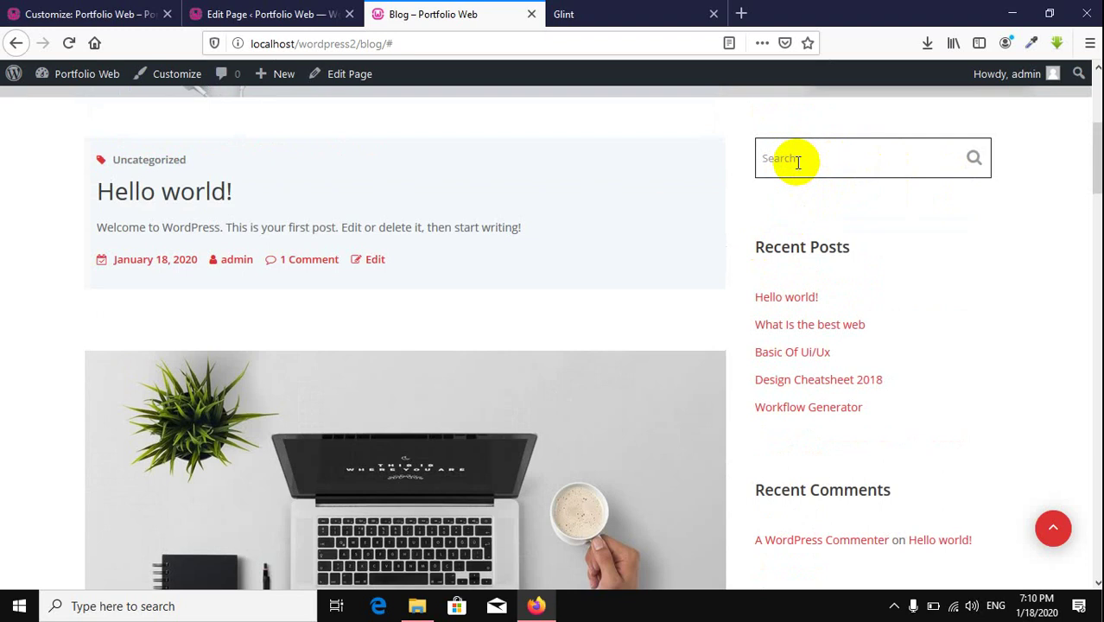
Step: Append 'Blog Post' to the Search Placeholder, publish, and verify it on the Blog page
click(86, 14)
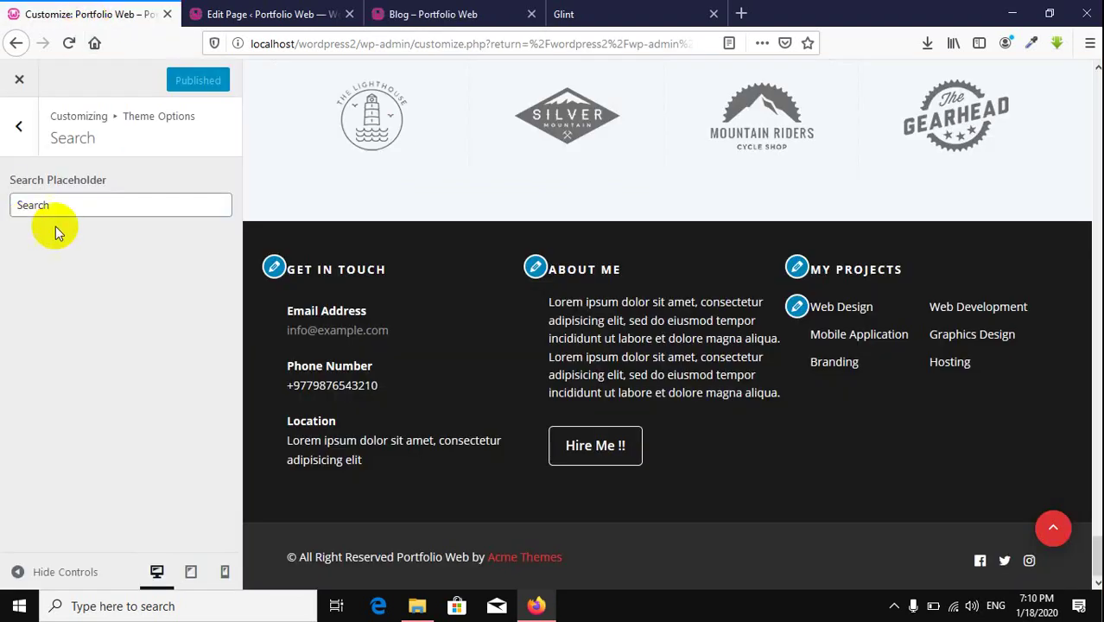
click(111, 202)
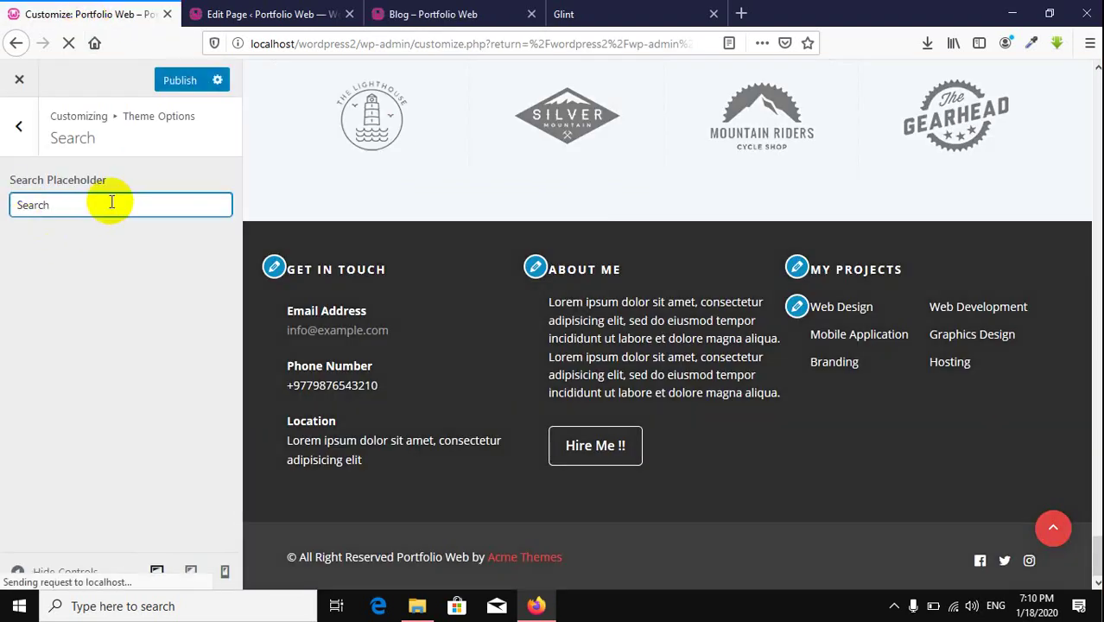
text(Blog)
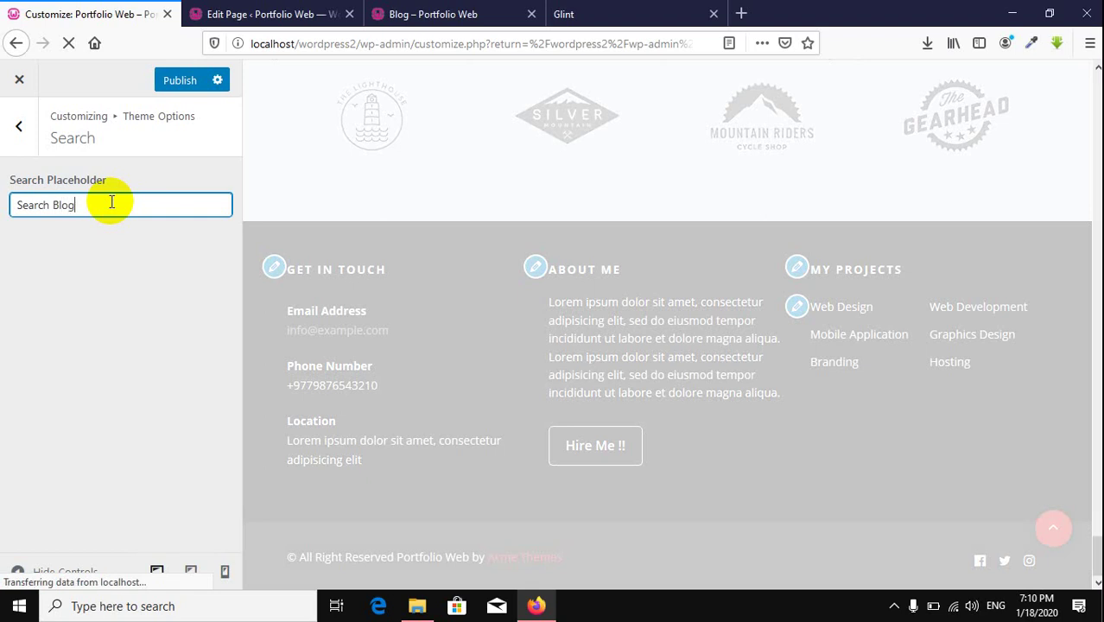
text( Post)
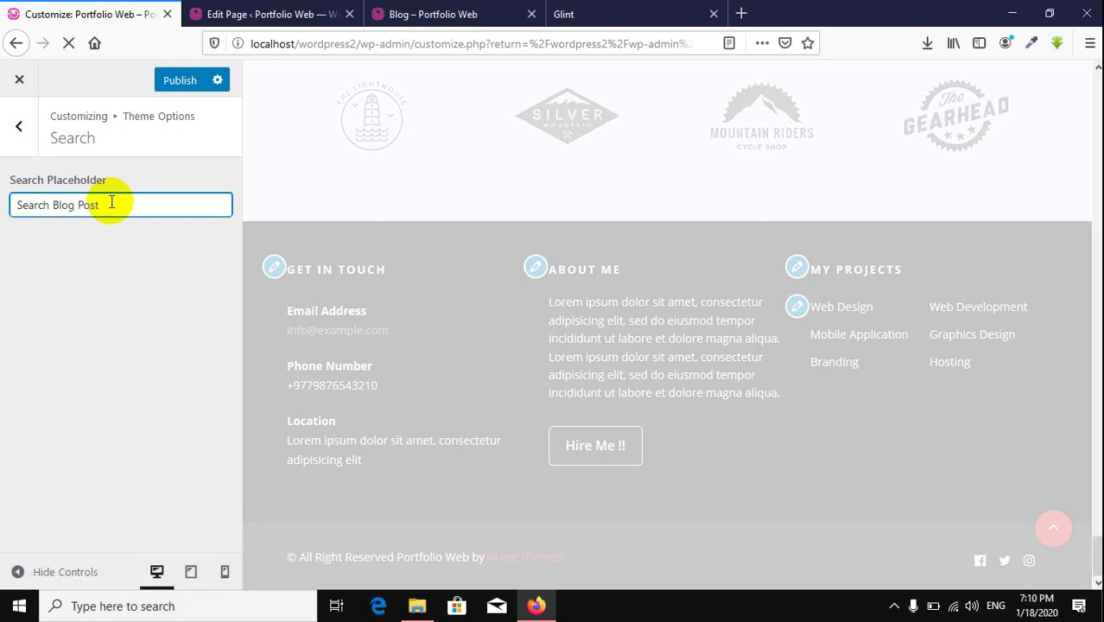
click(181, 79)
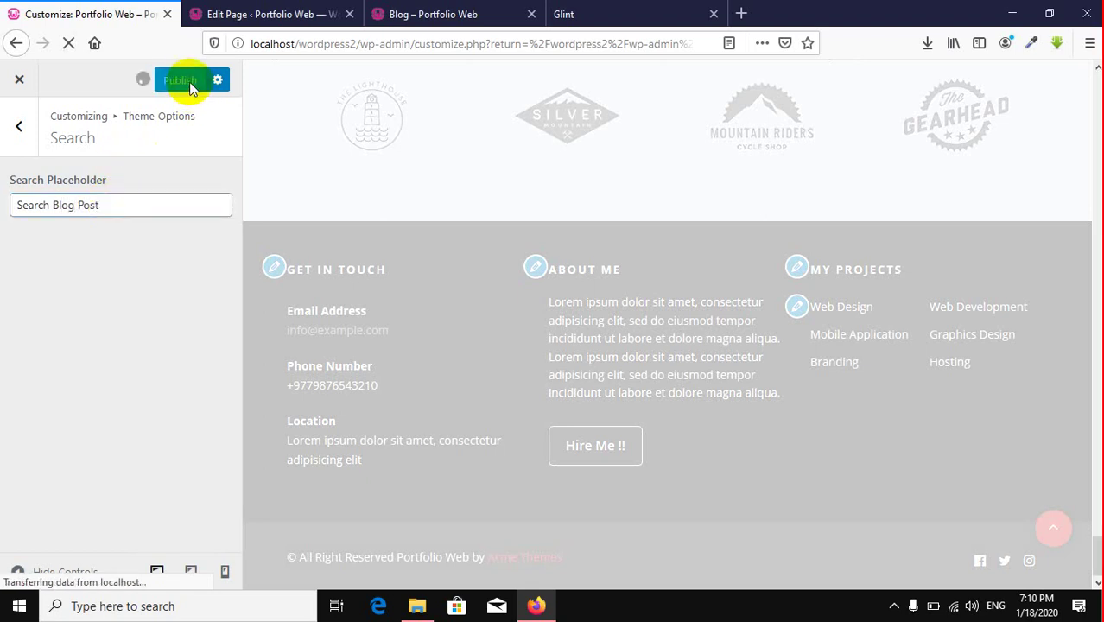
click(424, 14)
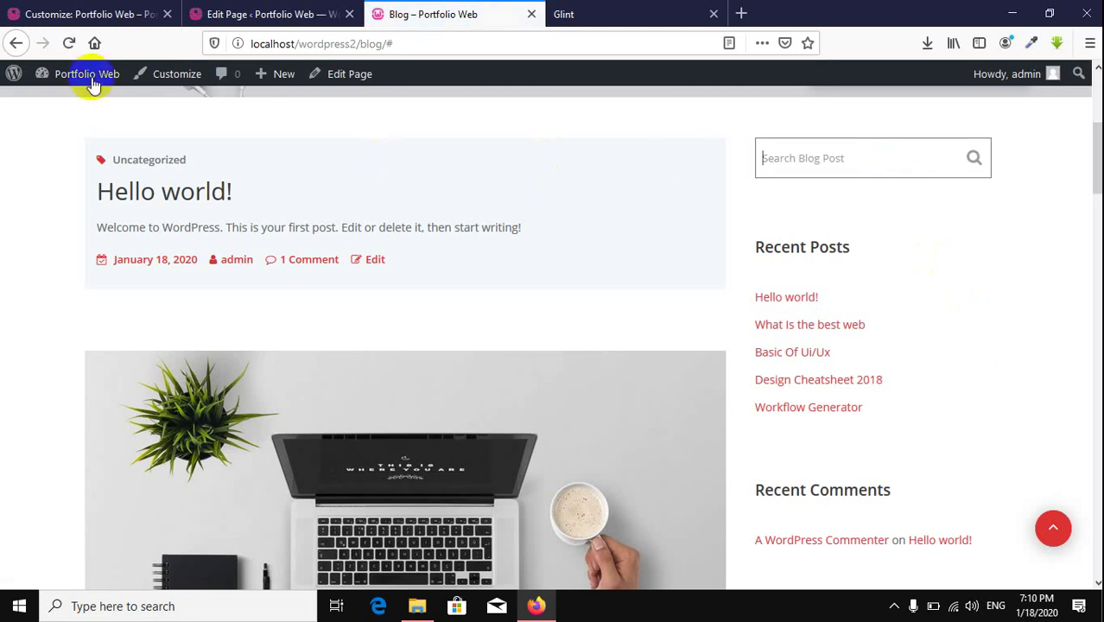
click(96, 15)
Step: Browse the Menus and Gutentor Options sections, then open Single Post Option
click(22, 127)
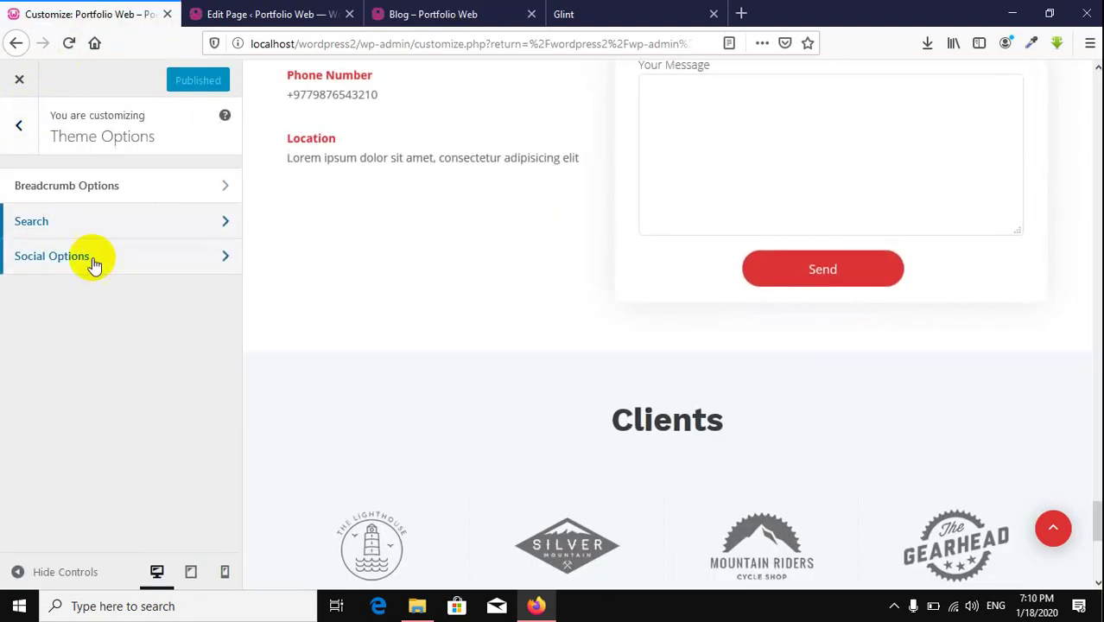
click(19, 130)
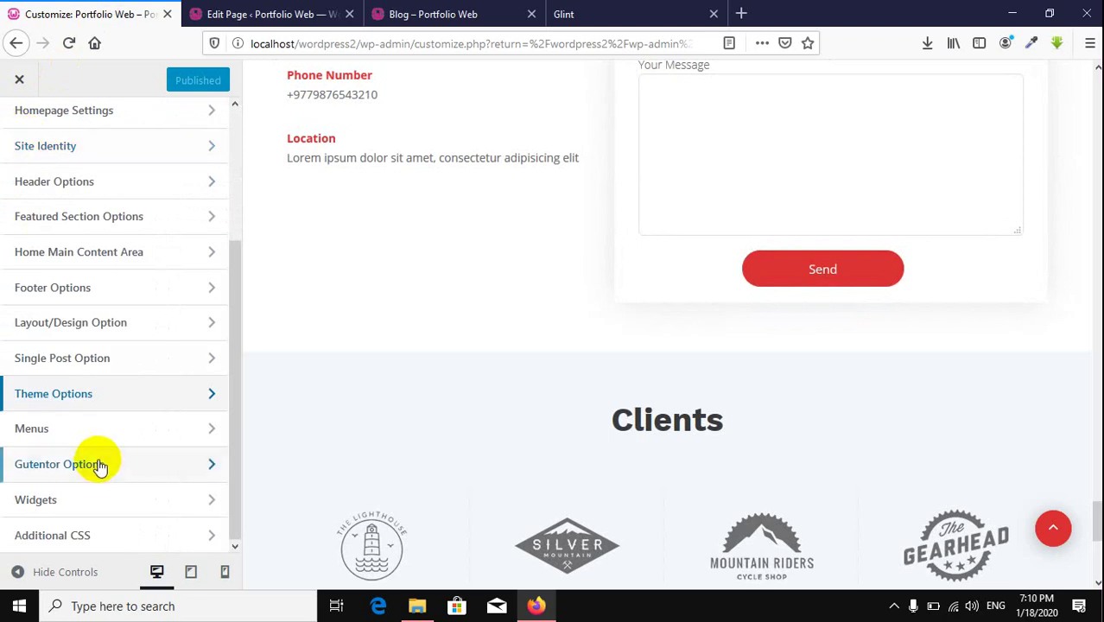
click(135, 431)
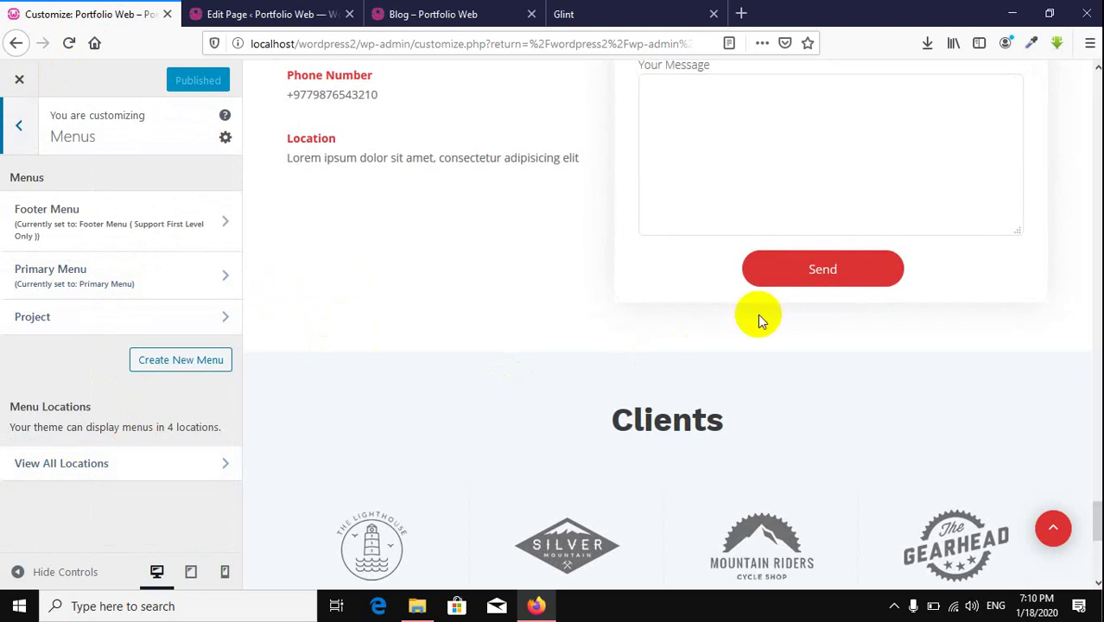
scroll(758, 320, up, 15)
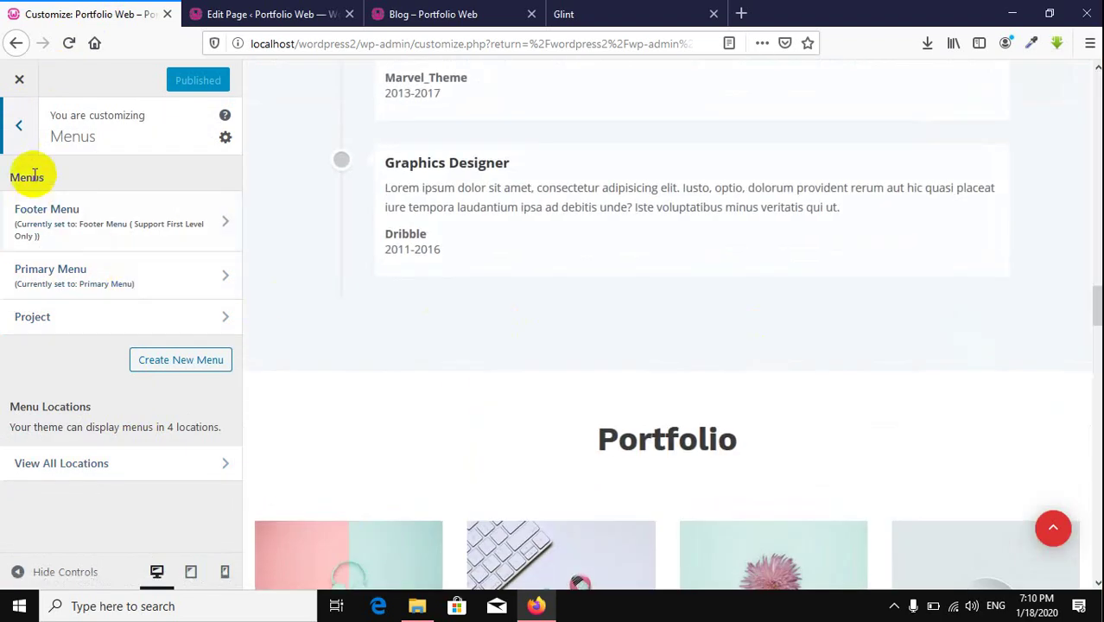
click(17, 127)
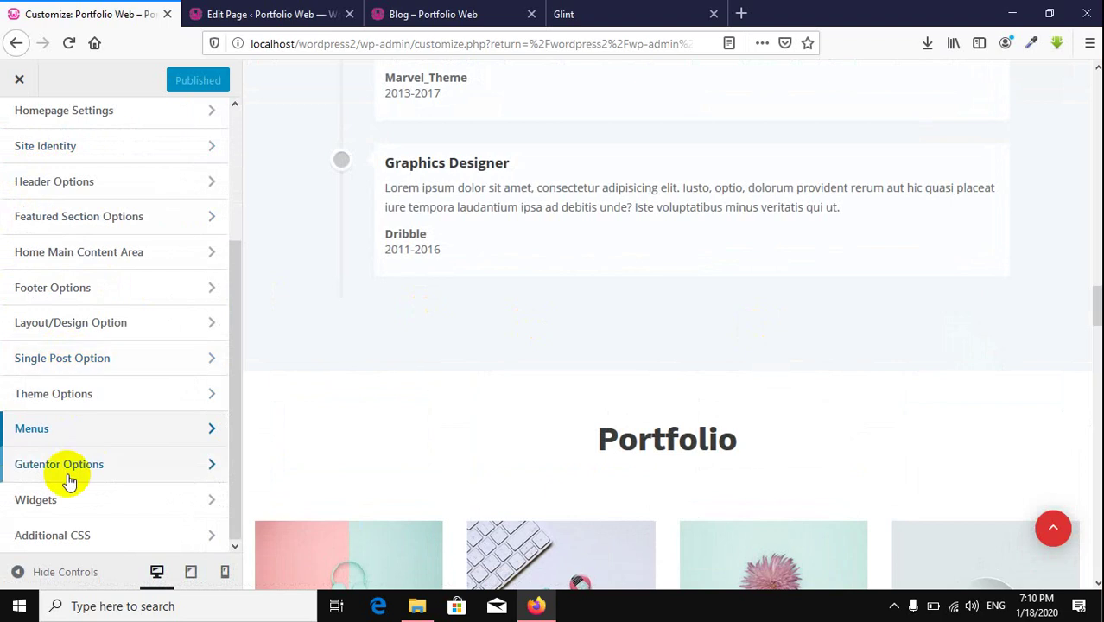
click(104, 474)
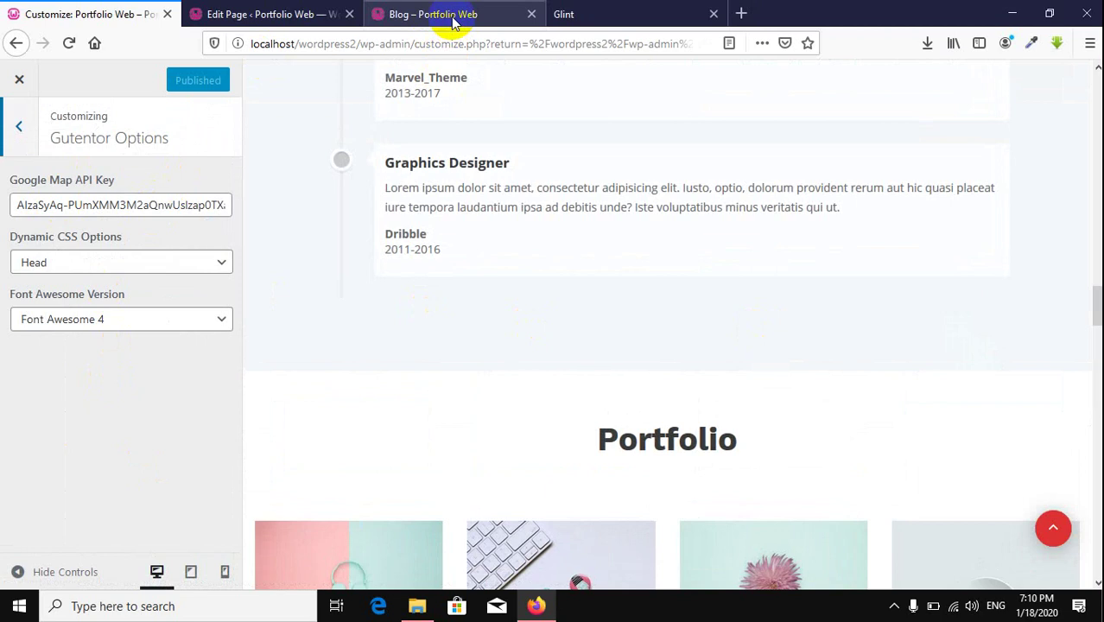
click(21, 121)
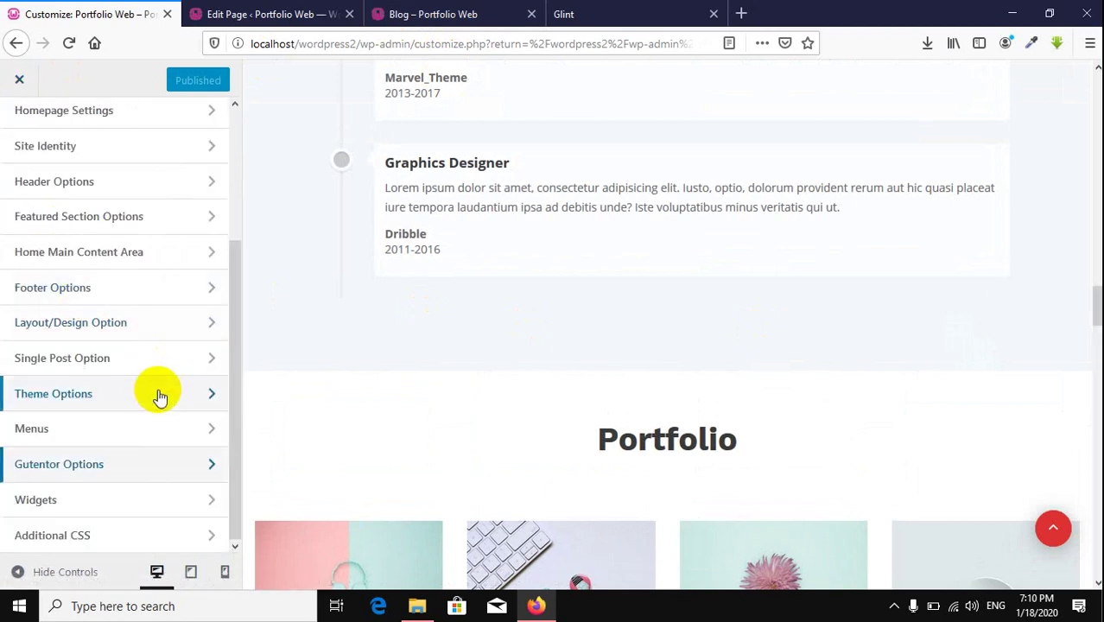
click(111, 354)
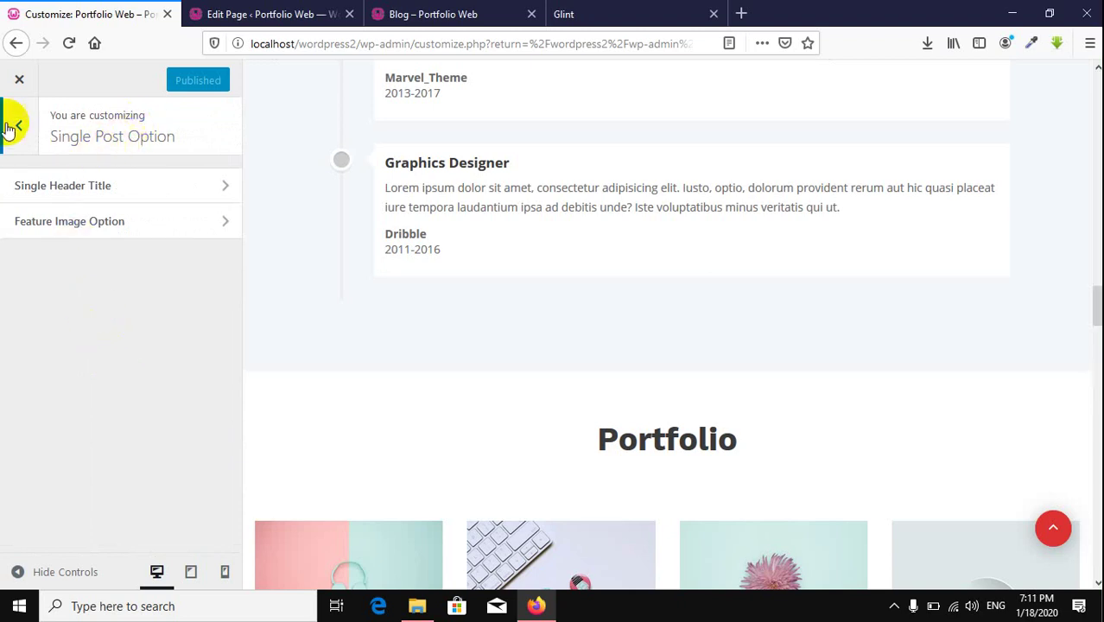
Step: Open the 'What Is the best web post' post from the blog page to view its header
click(432, 17)
scroll(536, 229, down, 5)
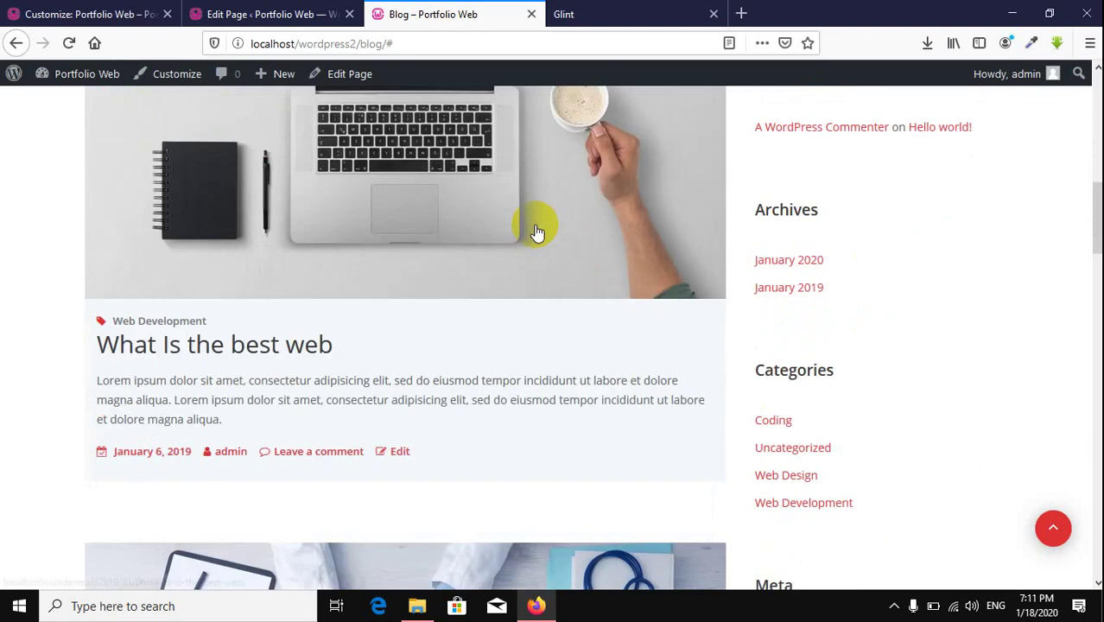
scroll(320, 229, up, 6)
scroll(406, 354, down, 5)
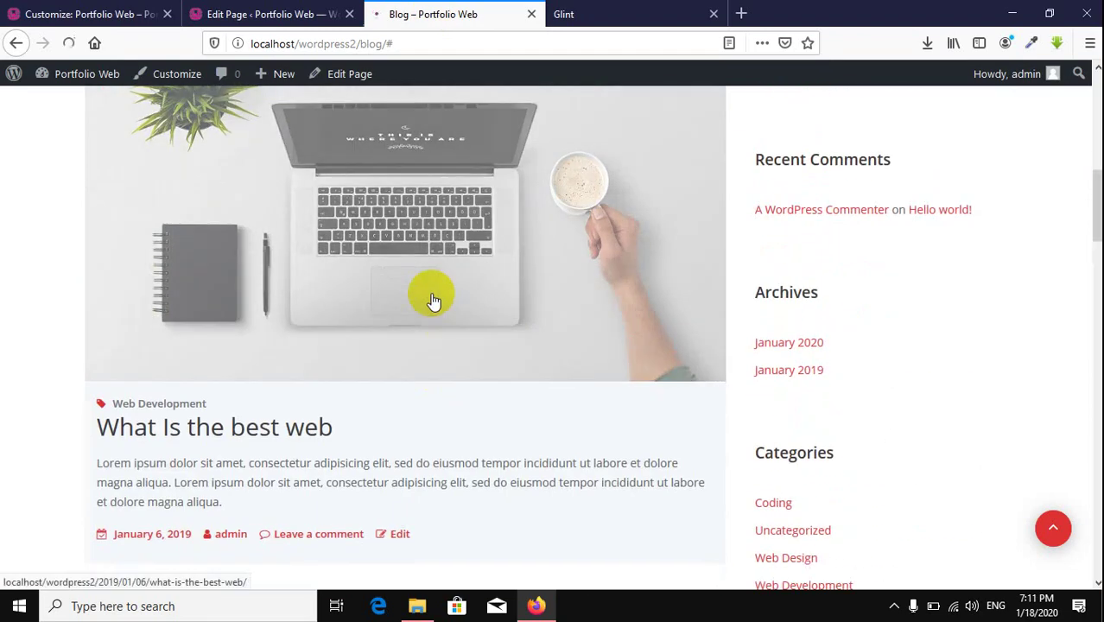
click(432, 294)
scroll(599, 321, down, 5)
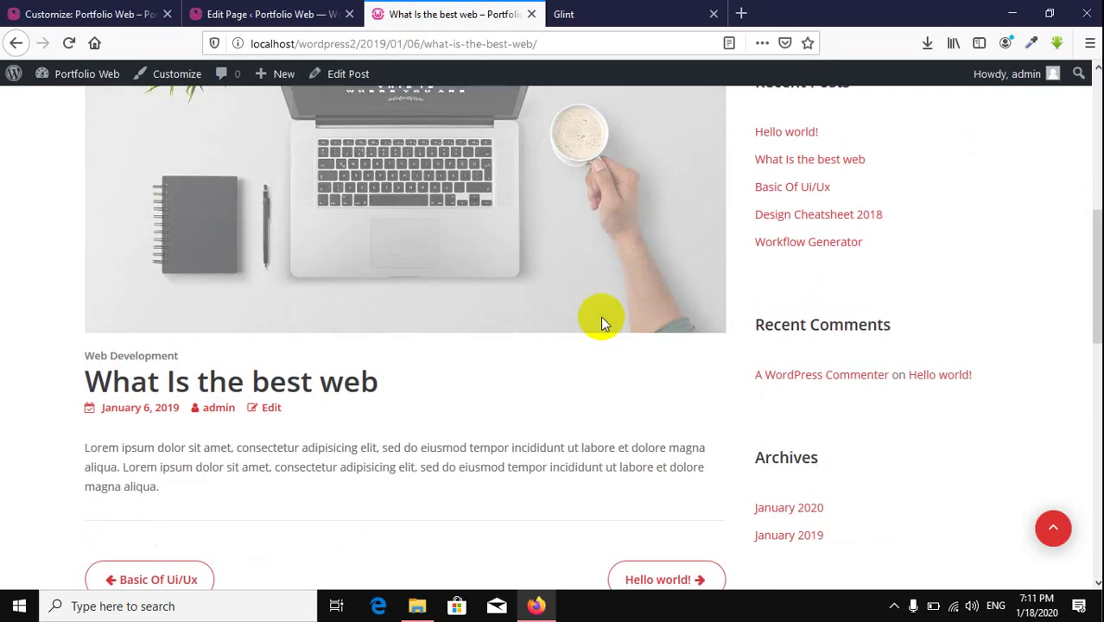
scroll(598, 321, up, 6)
Step: Open the single post Header Title setting and compare it with the post's Blog header
click(100, 13)
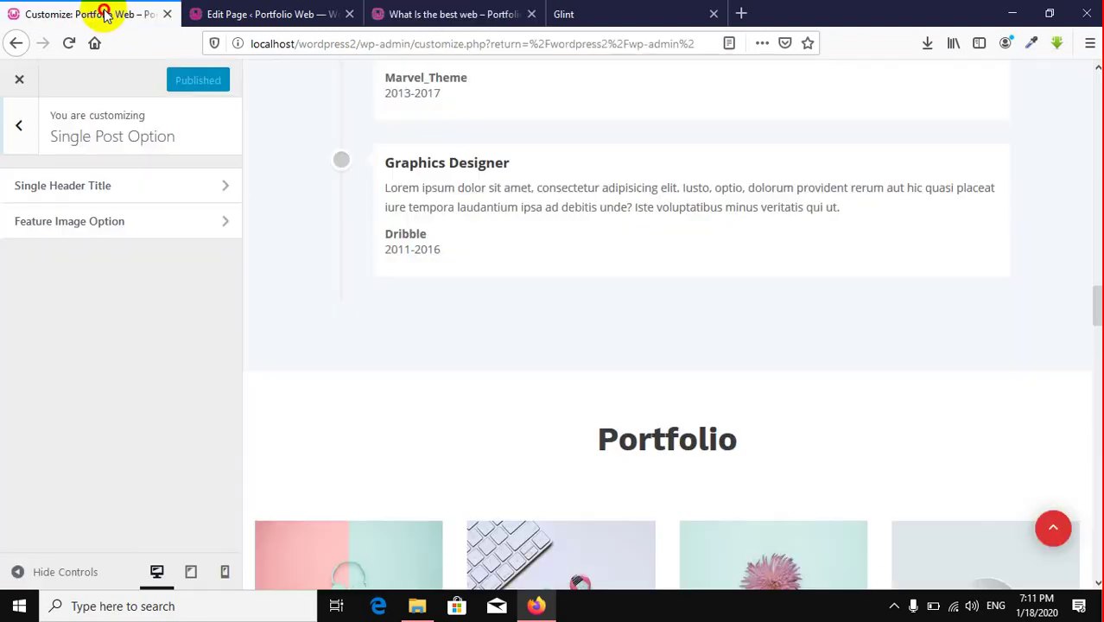
click(156, 189)
click(83, 204)
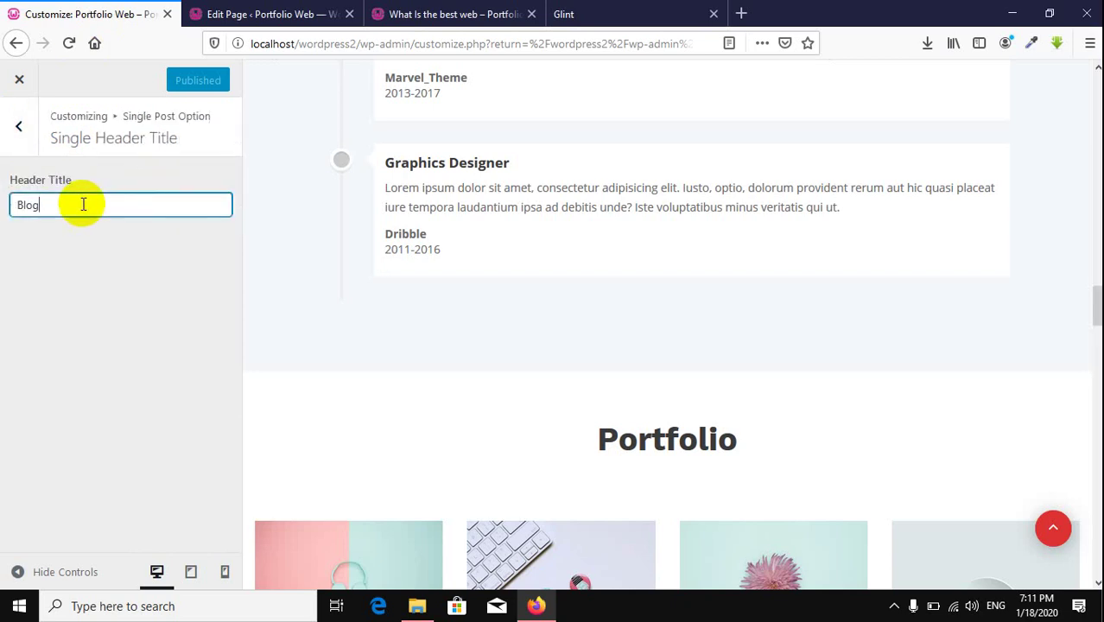
click(415, 14)
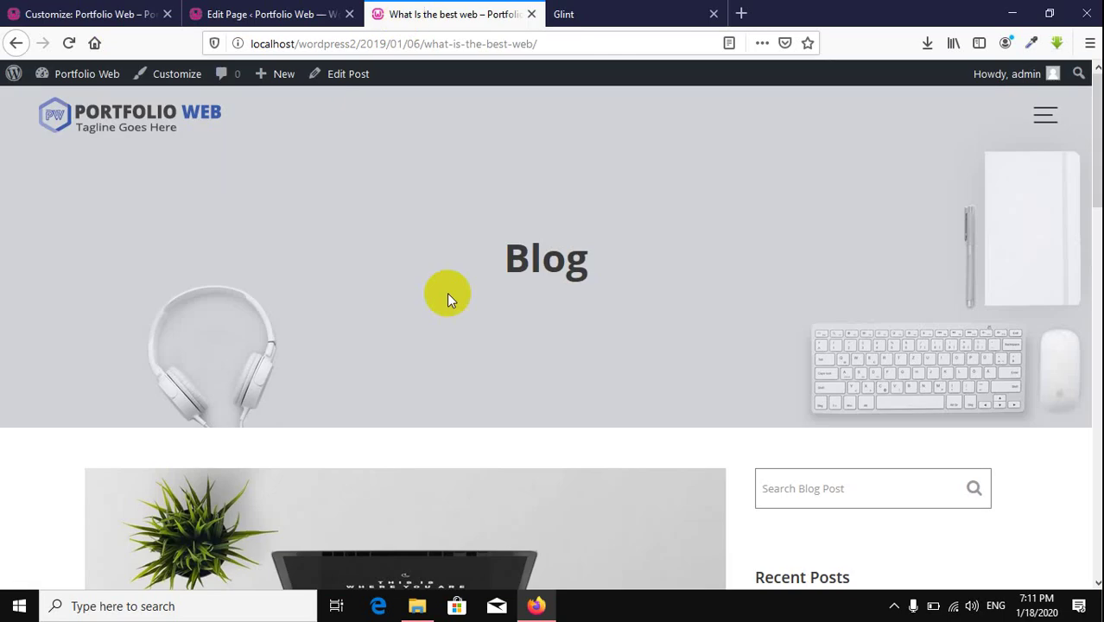
drag(550, 254, 710, 274)
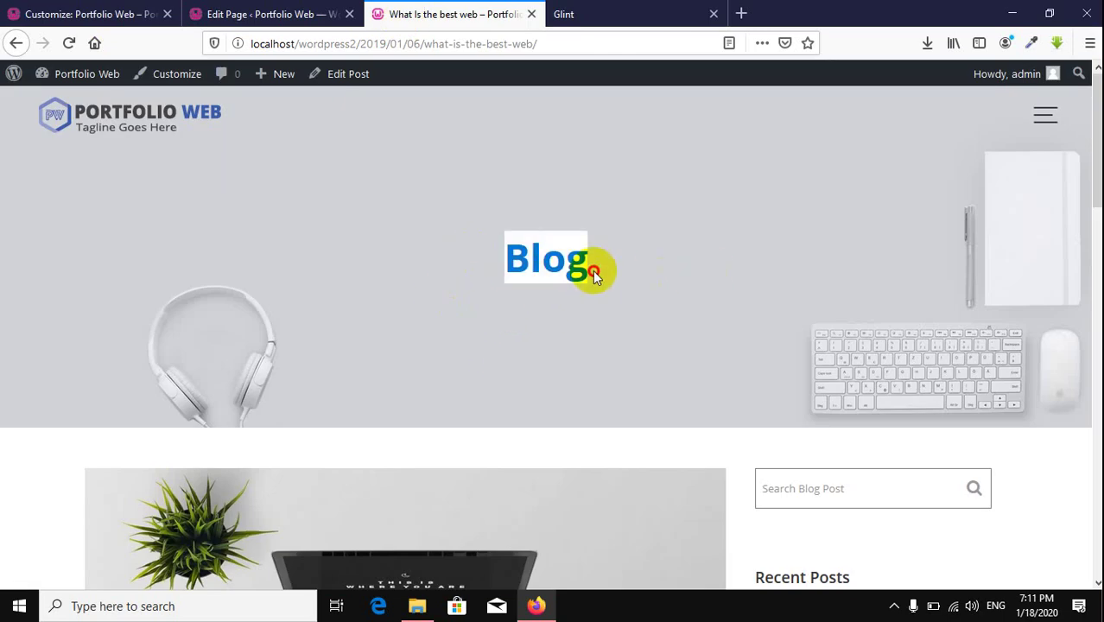
click(658, 273)
scroll(658, 273, down, 5)
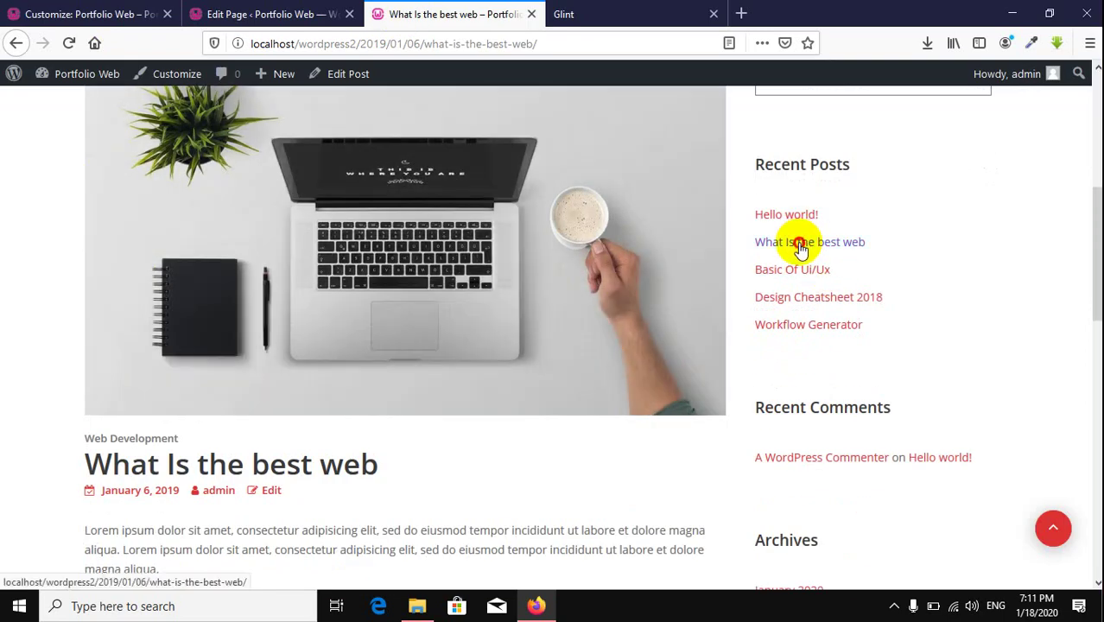
click(803, 242)
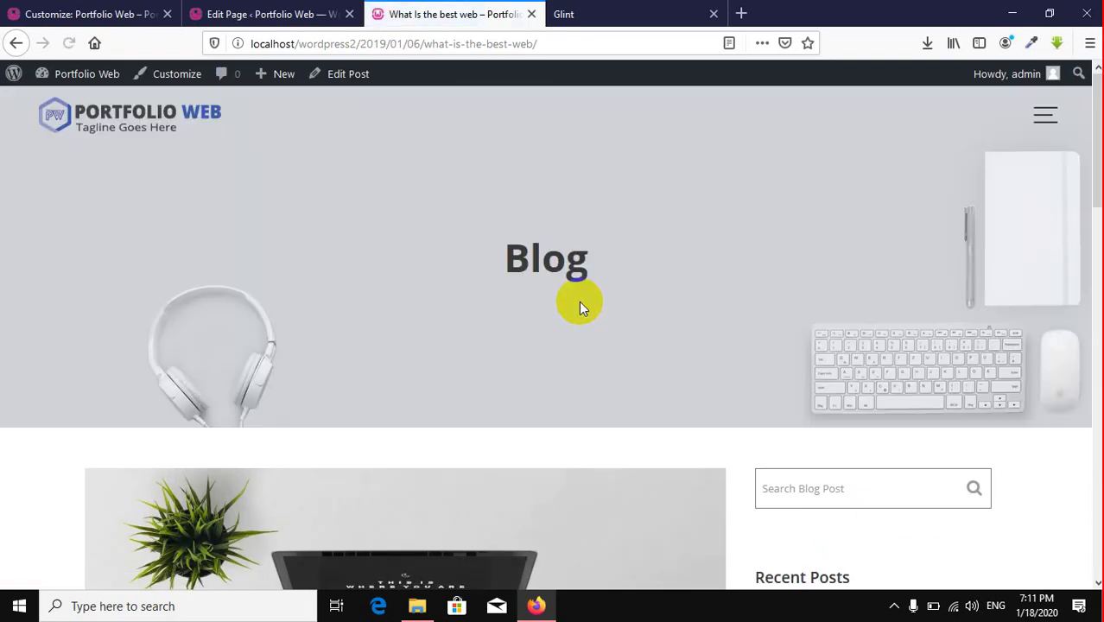
drag(581, 302, 776, 251)
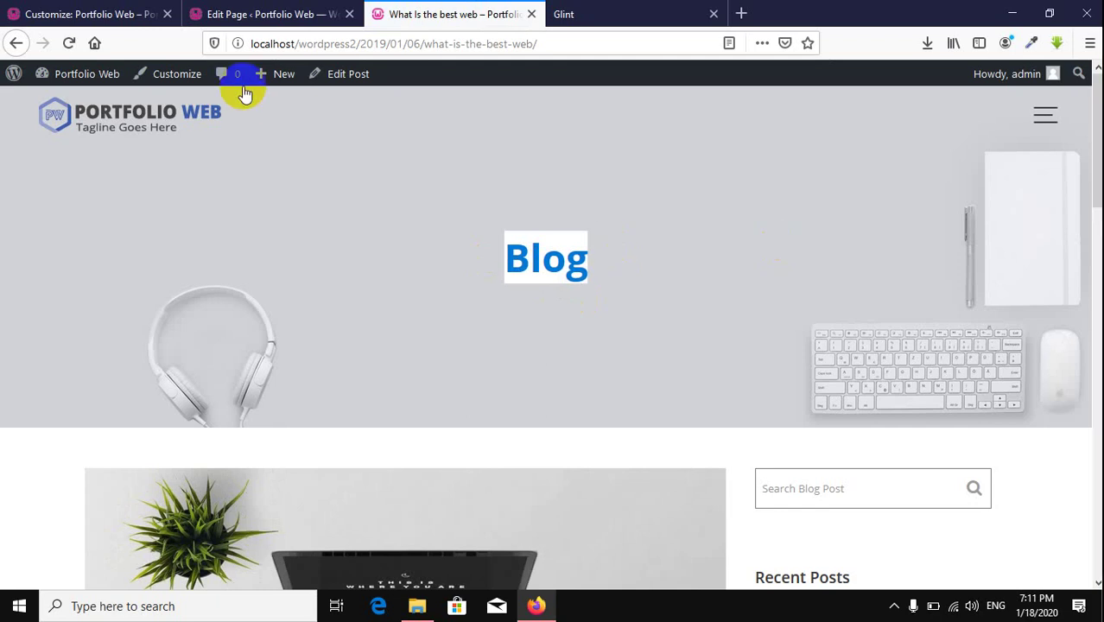
click(89, 13)
Step: Replace the Blog header title with News, publish, and reload the post to confirm
drag(84, 205, 2, 181)
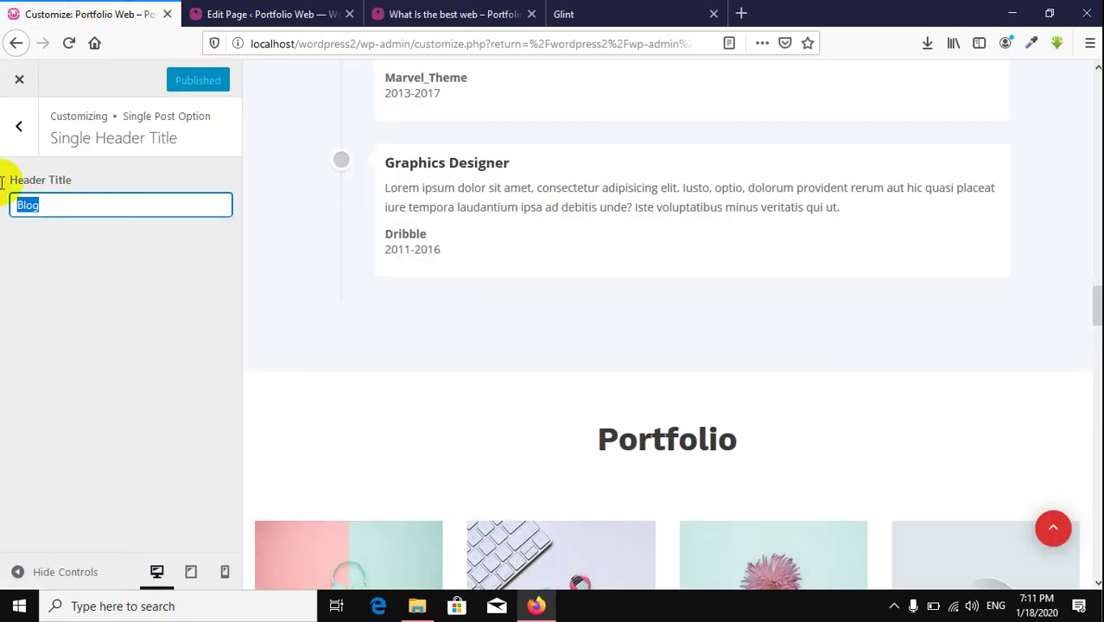
text(News)
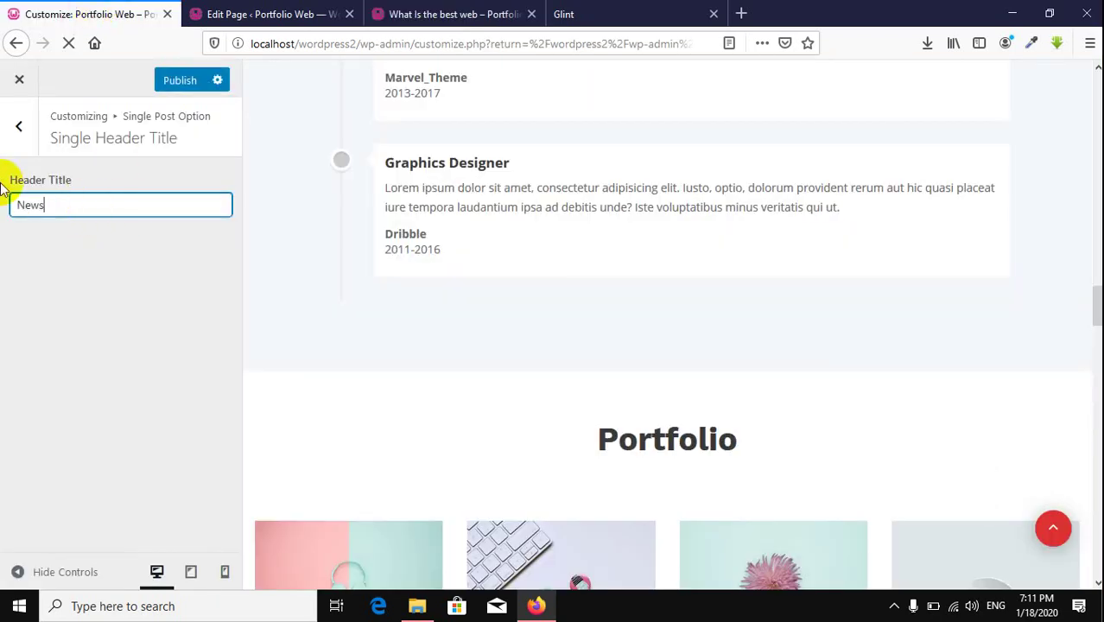
click(182, 80)
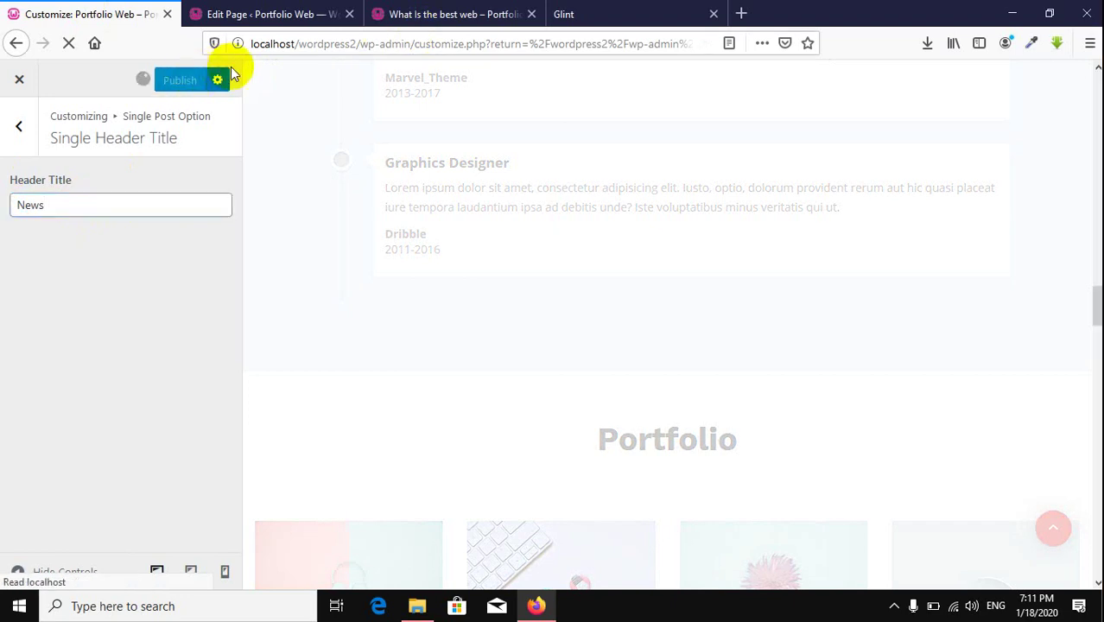
click(413, 15)
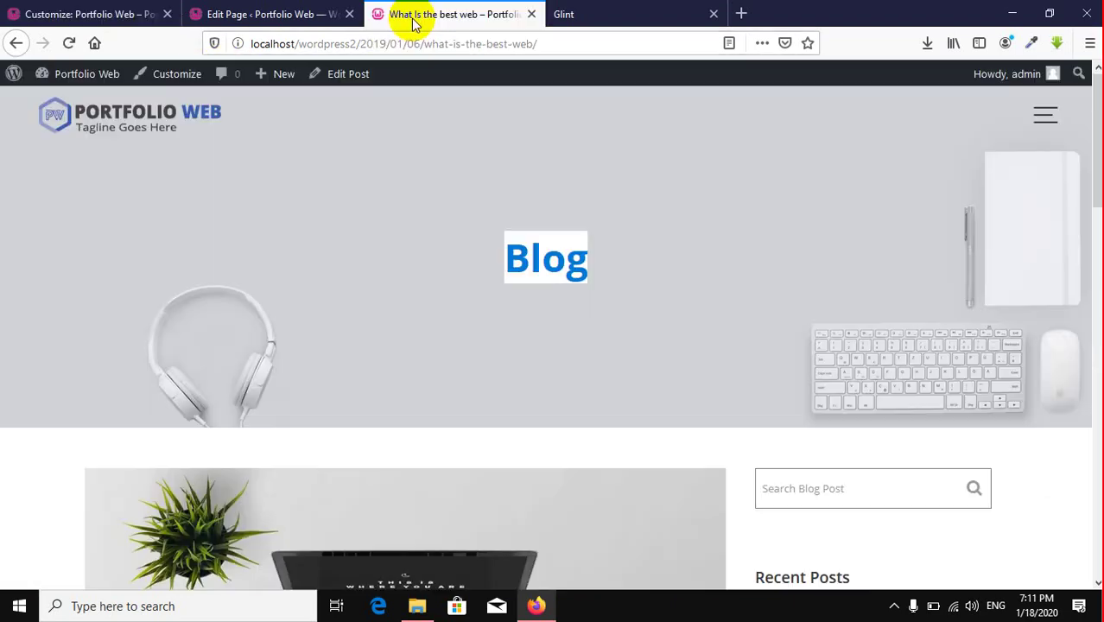
click(69, 42)
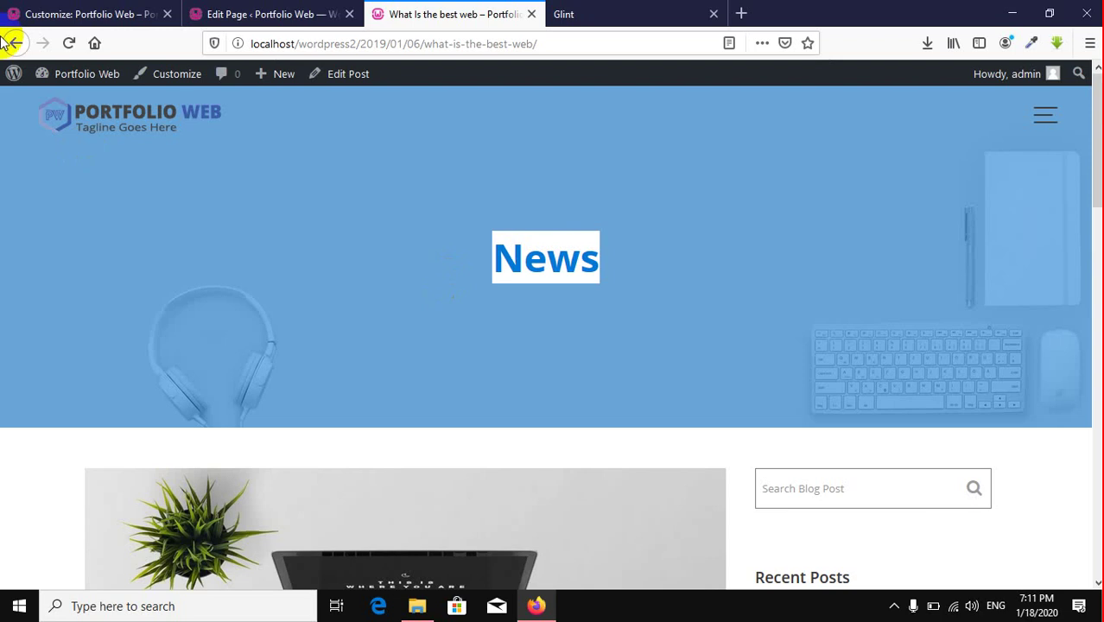
click(30, 14)
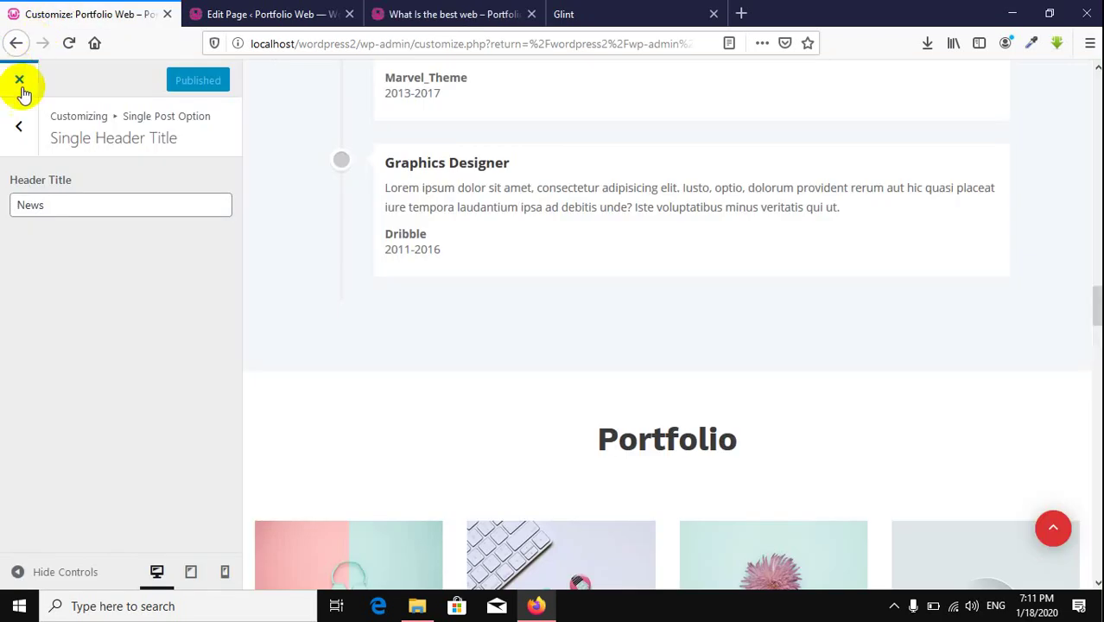
click(24, 128)
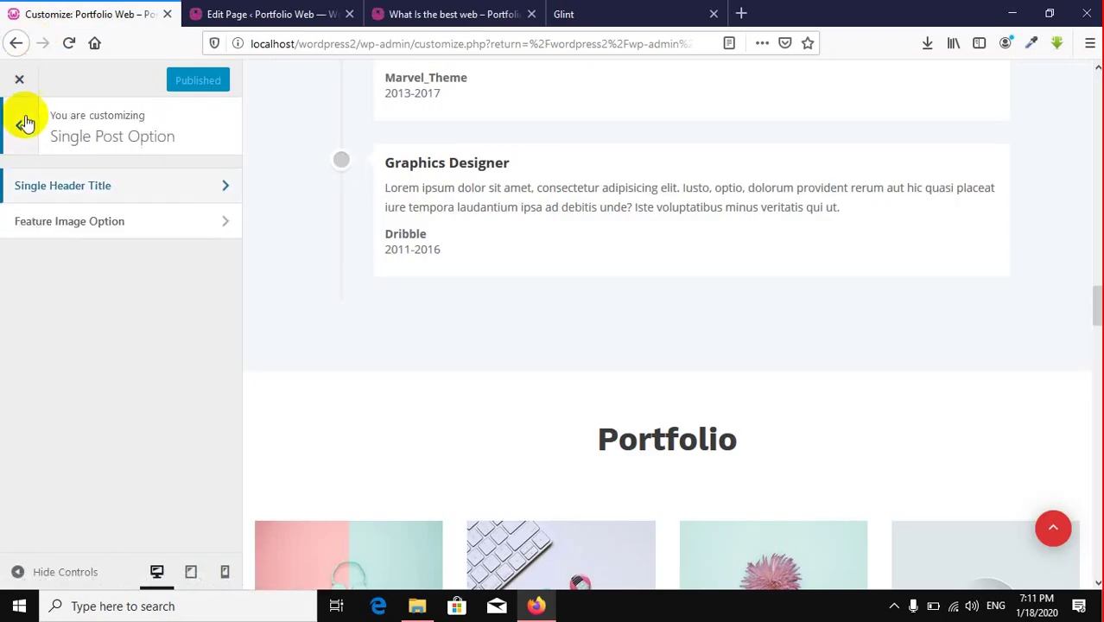
Step: Set the featured image size to thumbnail (150x150), publish, and reload the post to check
click(163, 226)
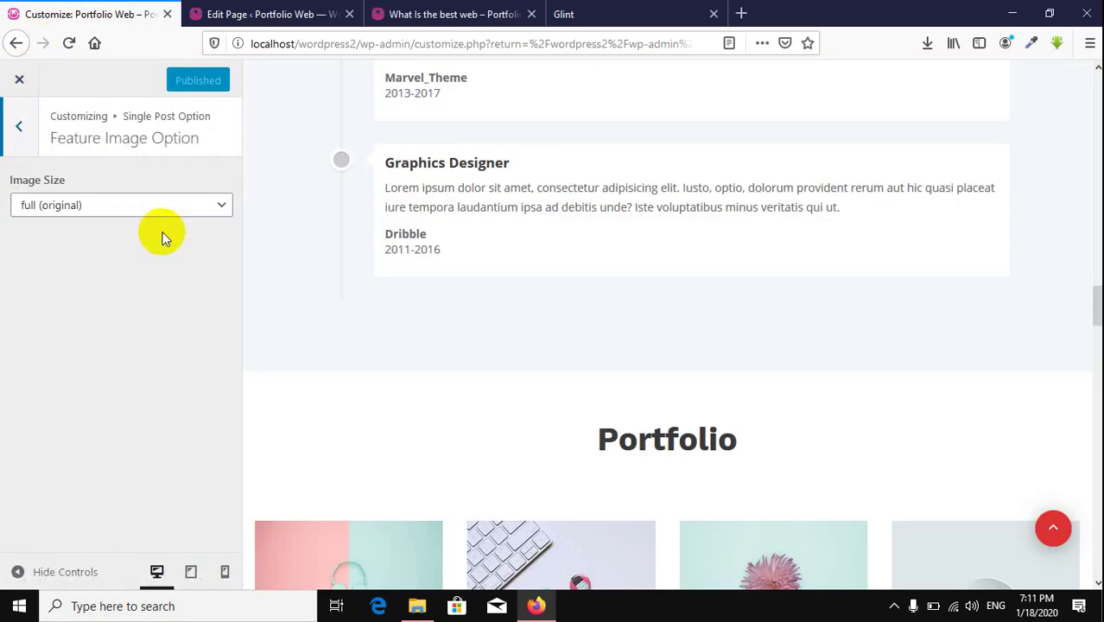
click(95, 205)
click(113, 252)
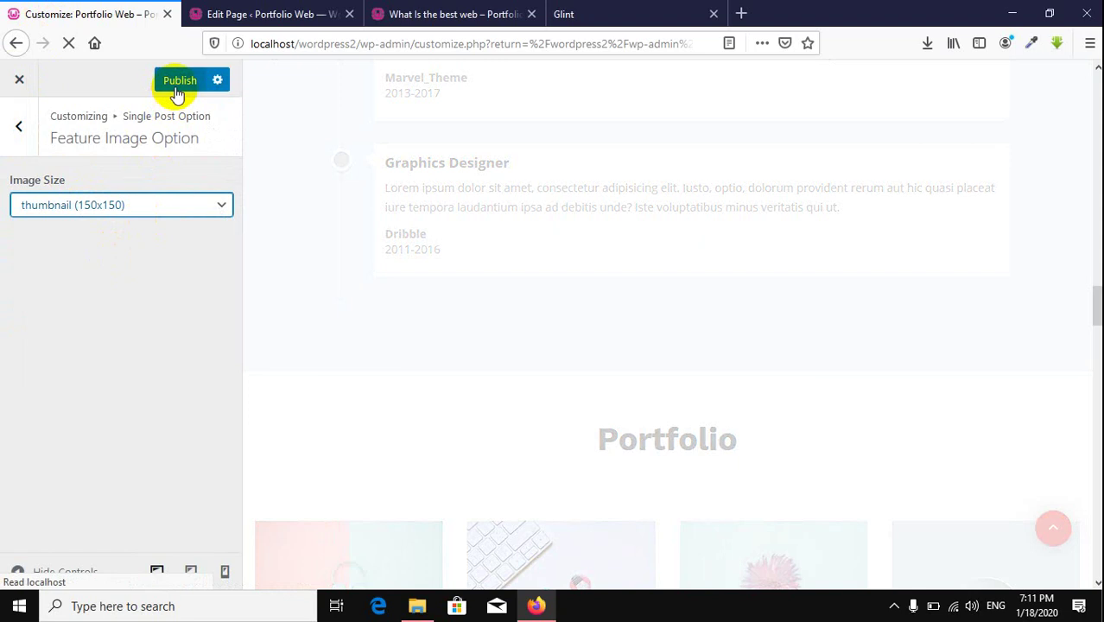
click(179, 81)
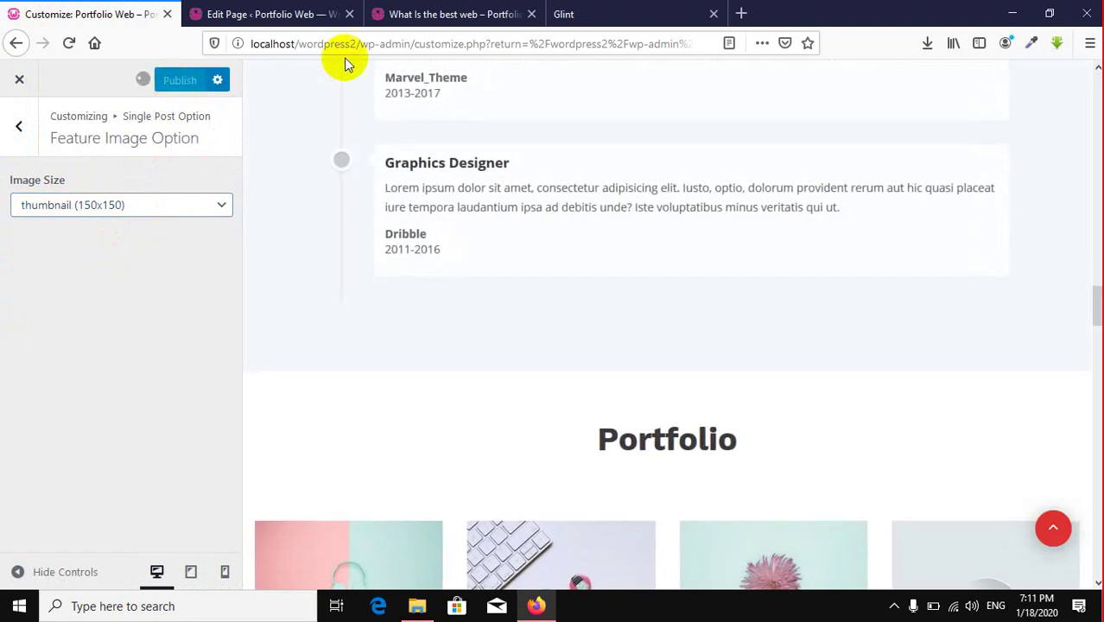
click(443, 16)
scroll(518, 320, down, 5)
click(70, 44)
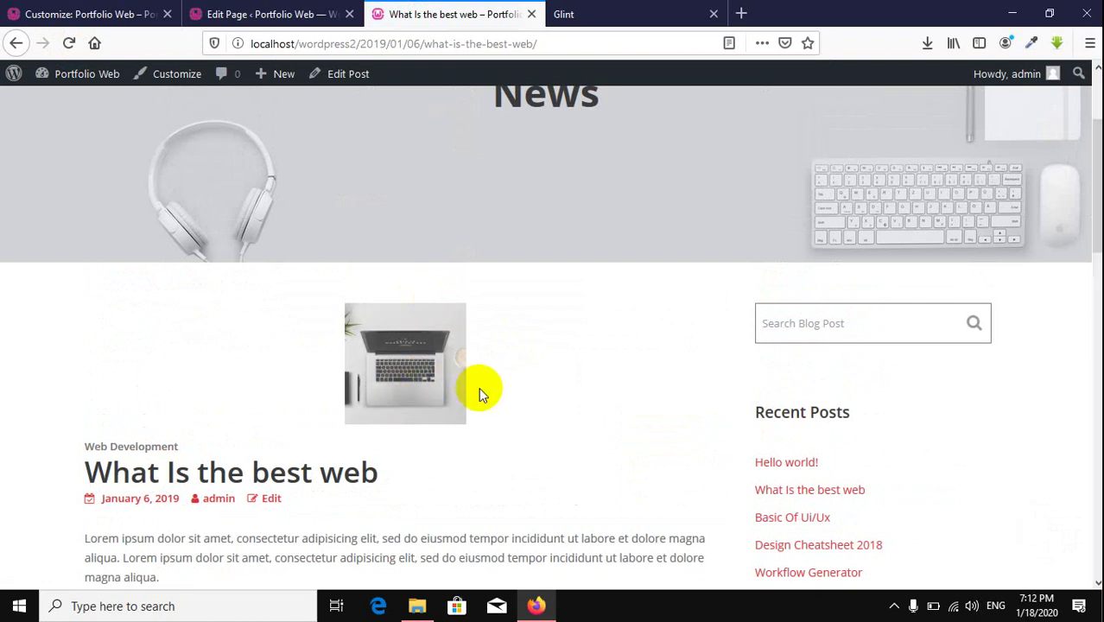
Step: Change the featured image size to full (original), publish, and verify the larger image on the post
click(43, 14)
click(75, 208)
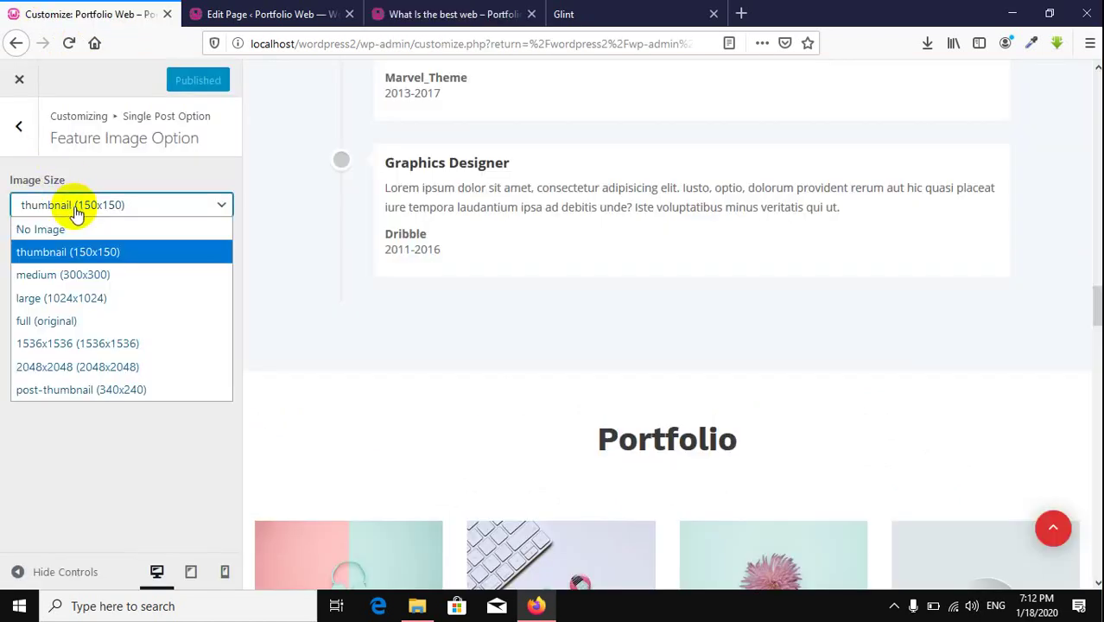
click(158, 320)
click(181, 82)
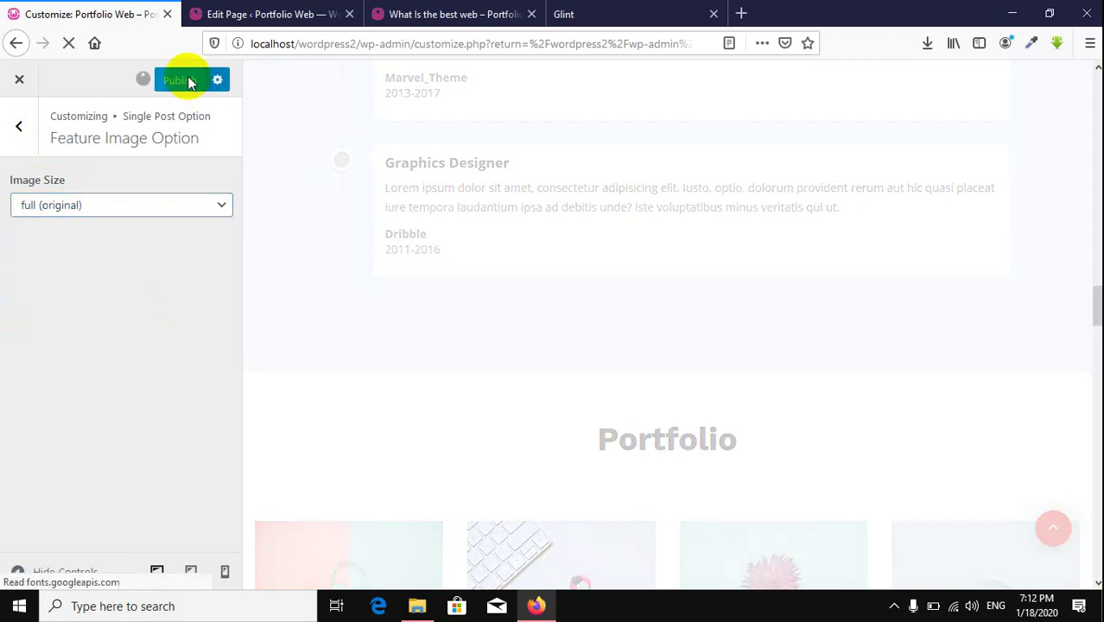
click(424, 13)
click(67, 45)
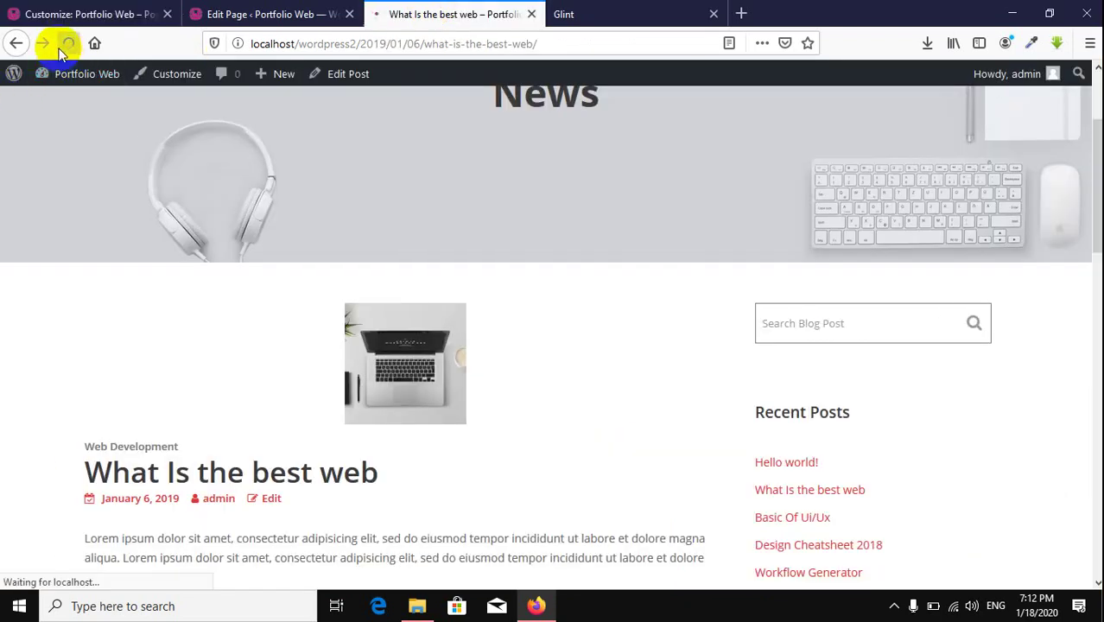
scroll(259, 351, down, 5)
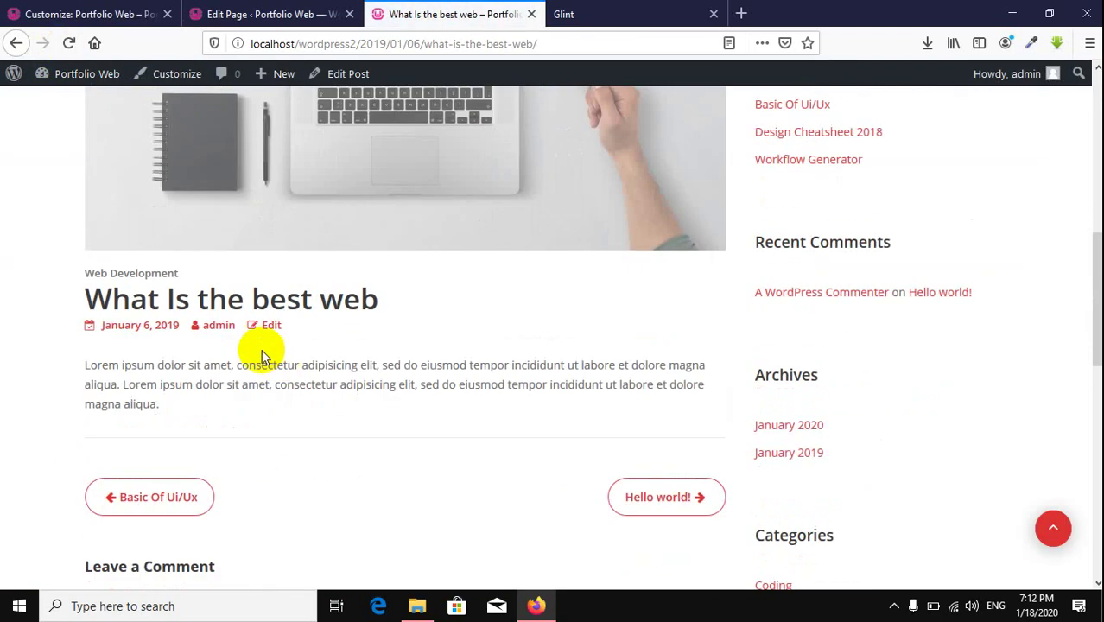
key(ctrl+1)
click(19, 123)
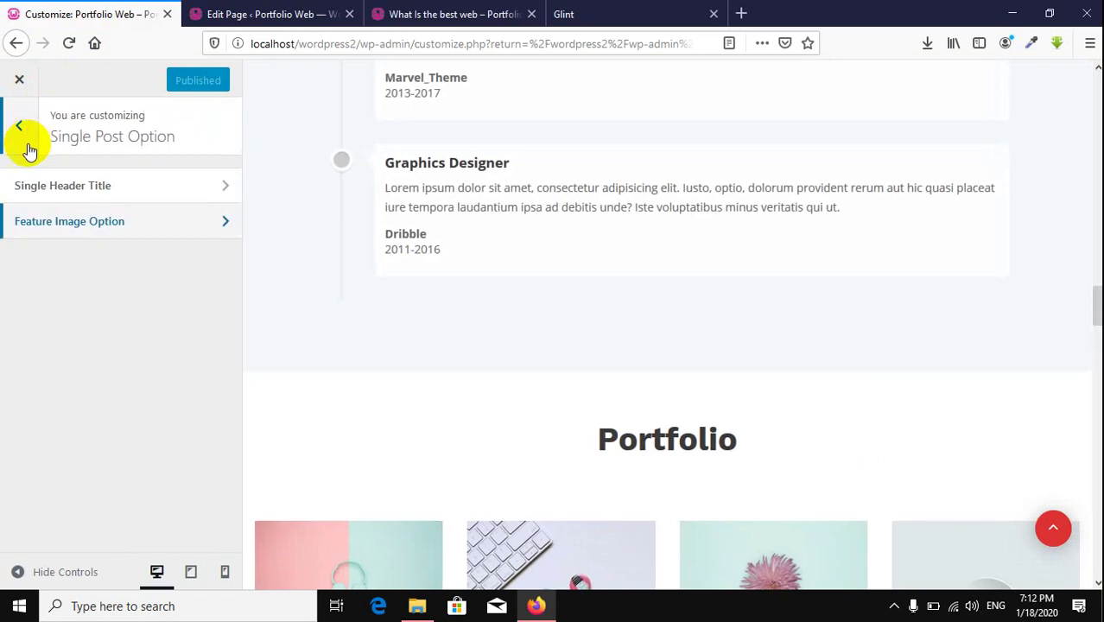
click(23, 123)
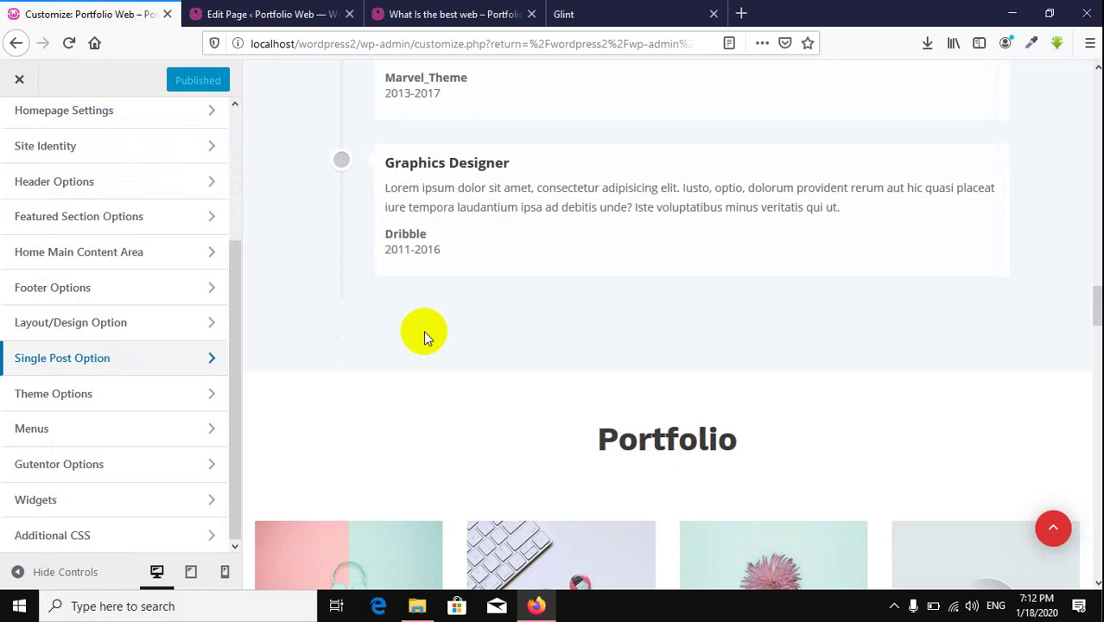
Step: Save the GLINT logo from the Glint demo site with Save Image As, then return to Customize
scroll(423, 330, up, 10)
scroll(119, 288, up, 3)
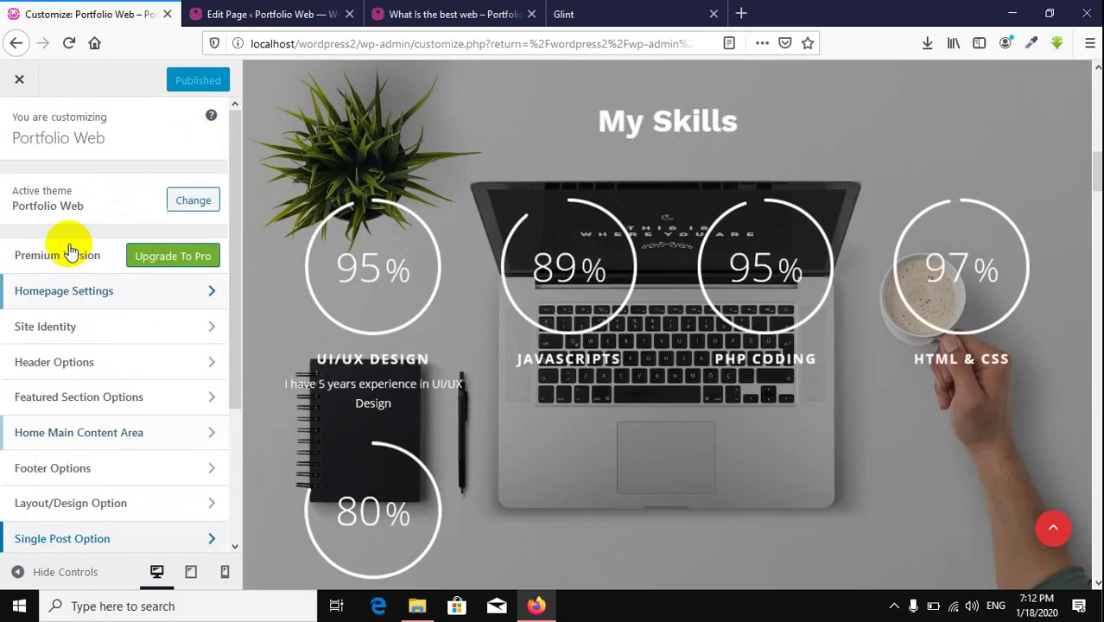
click(588, 19)
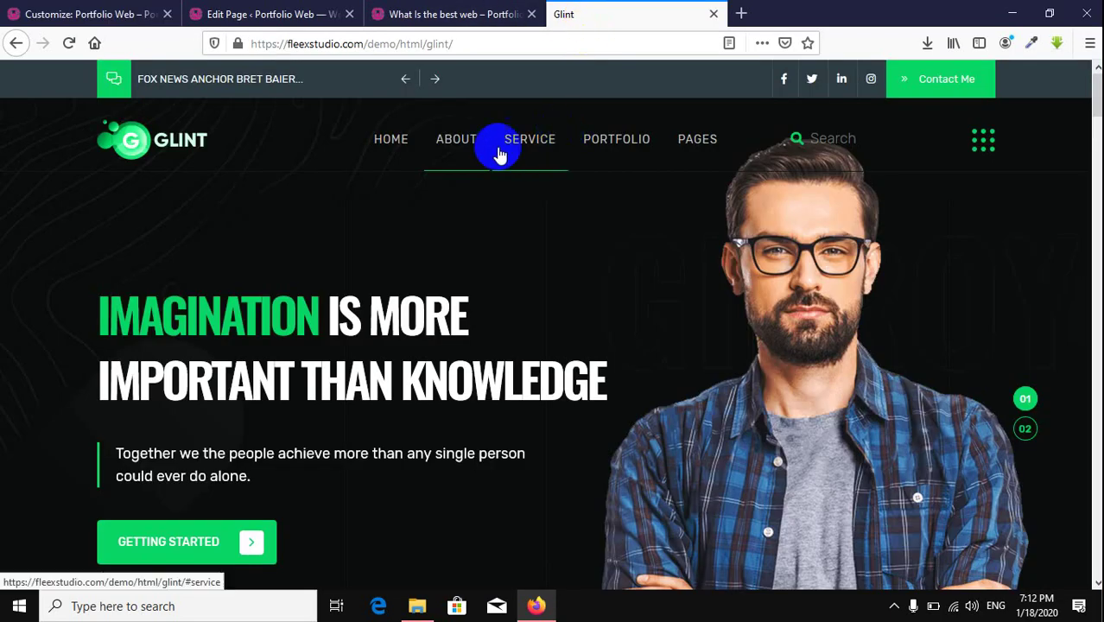
right_click(129, 145)
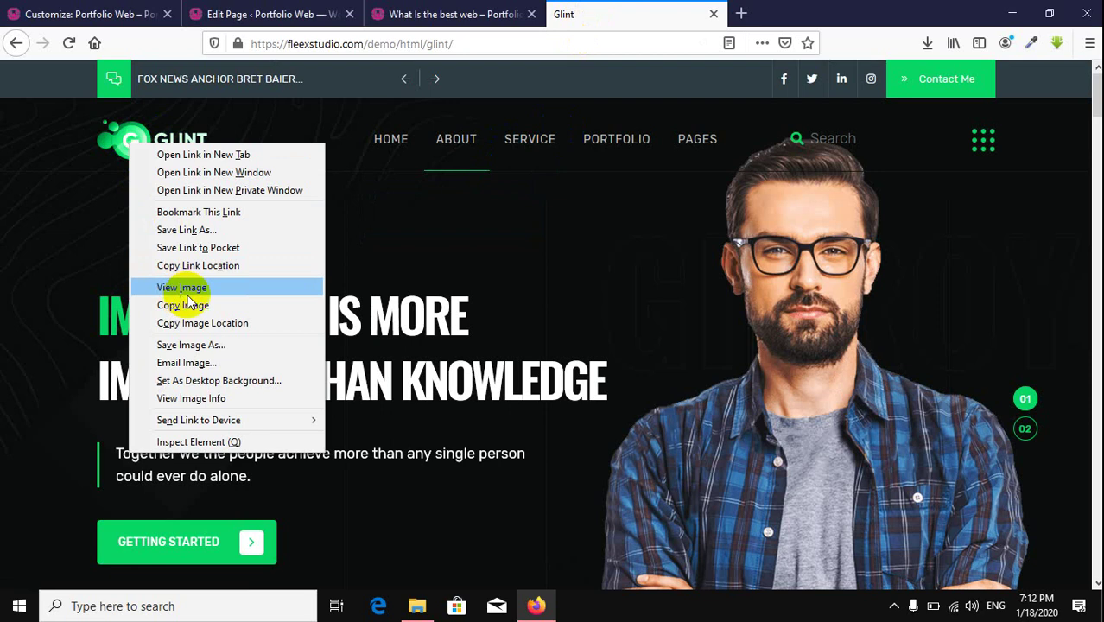
click(245, 345)
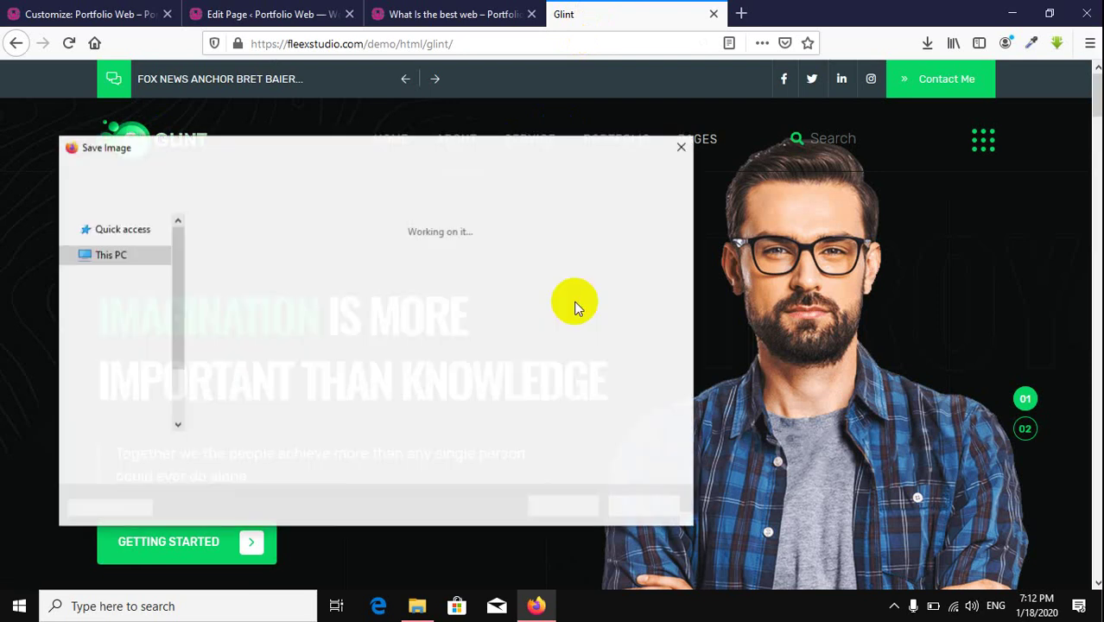
click(563, 506)
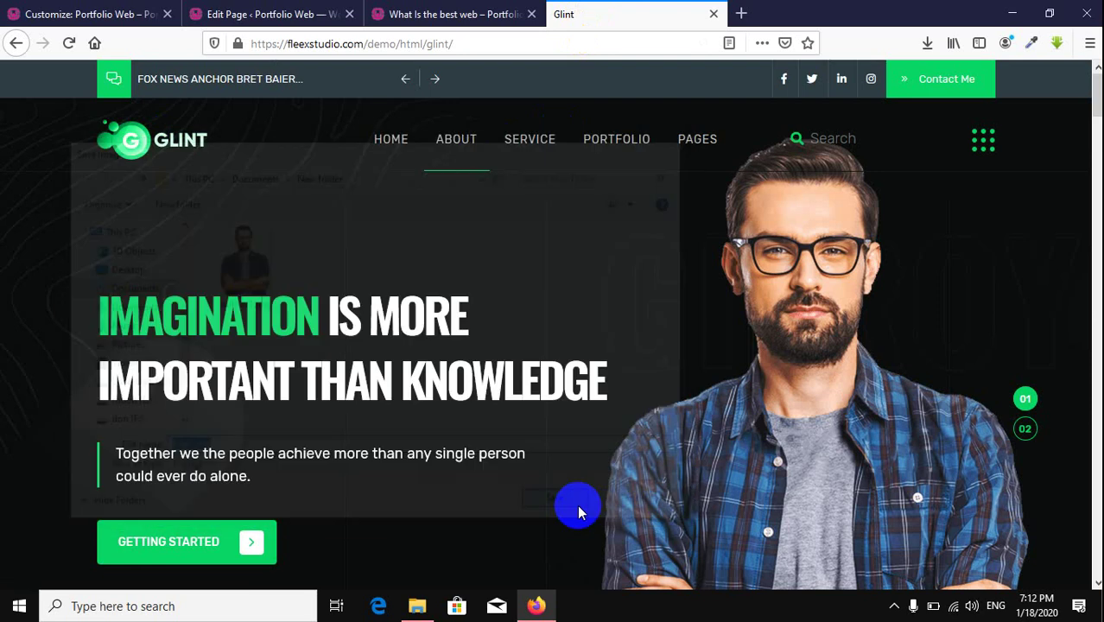
click(134, 16)
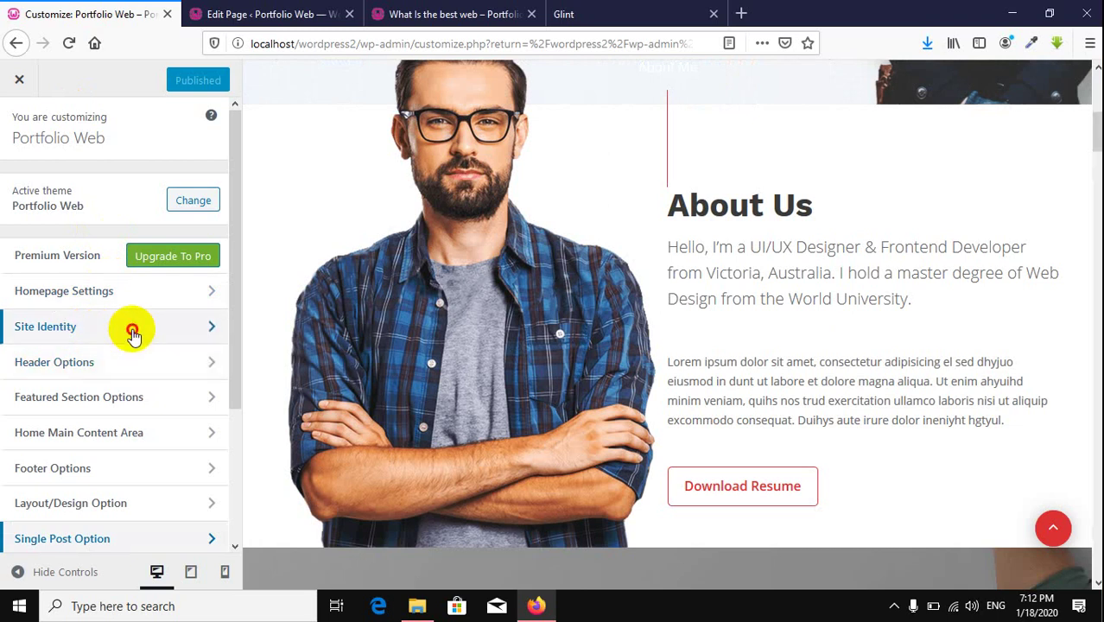
Step: Upload logo.png from Downloads as the Site Identity logo, skip cropping, and publish
click(132, 333)
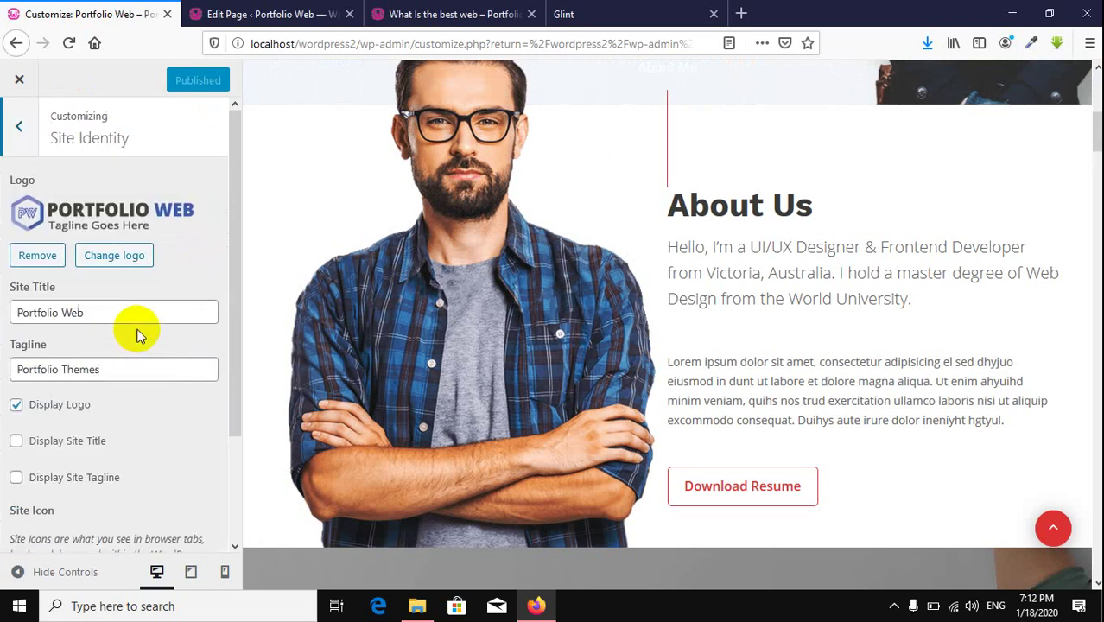
click(115, 256)
click(927, 42)
drag(665, 83, 473, 254)
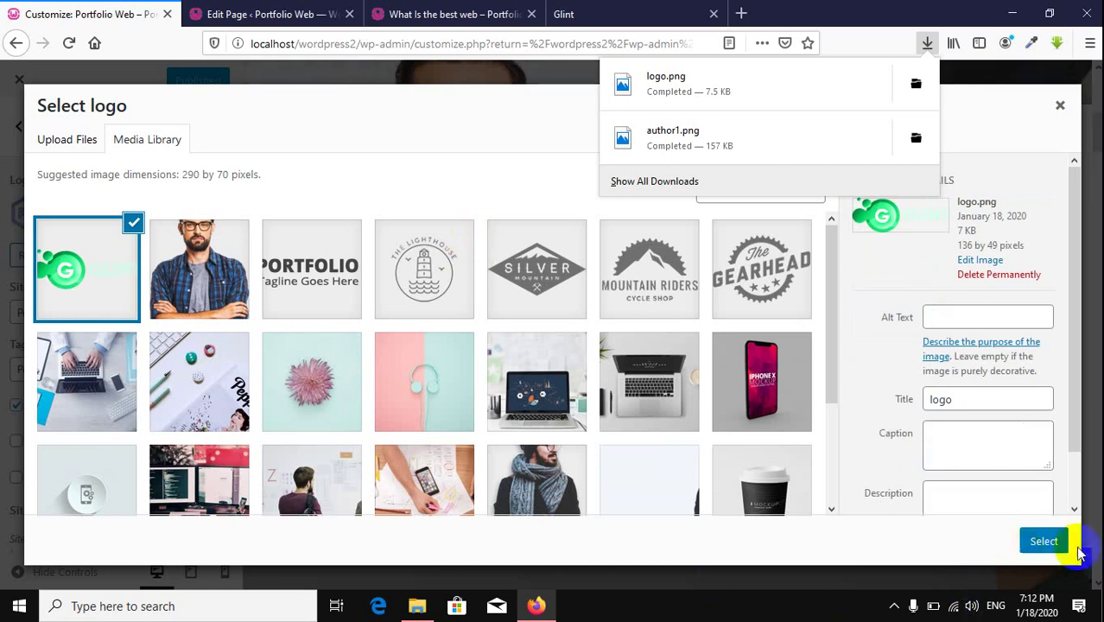
click(1044, 541)
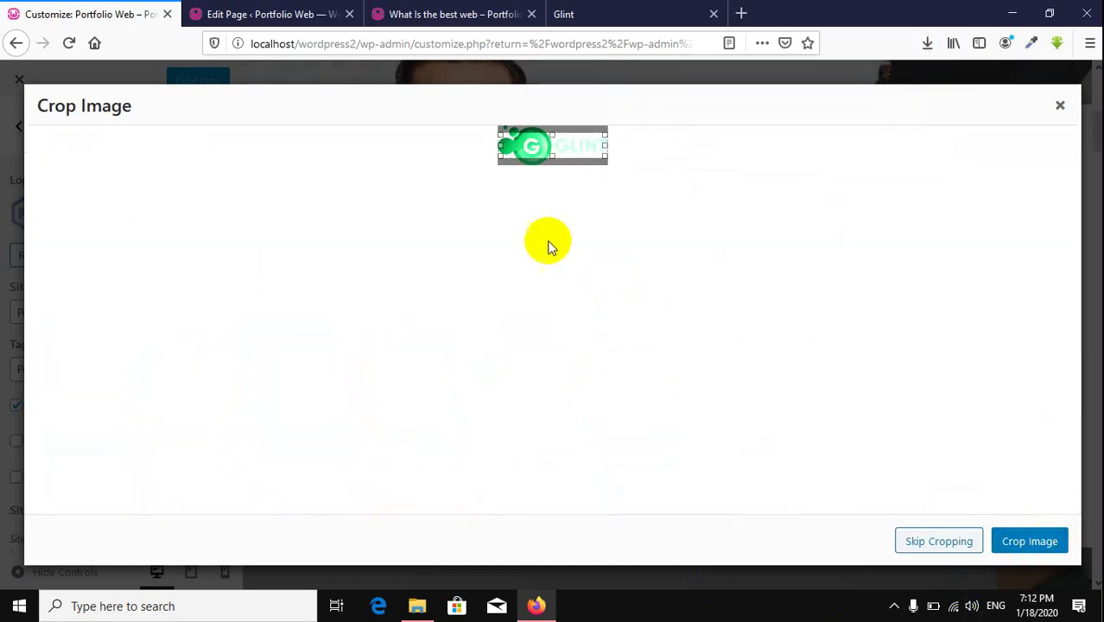
click(925, 538)
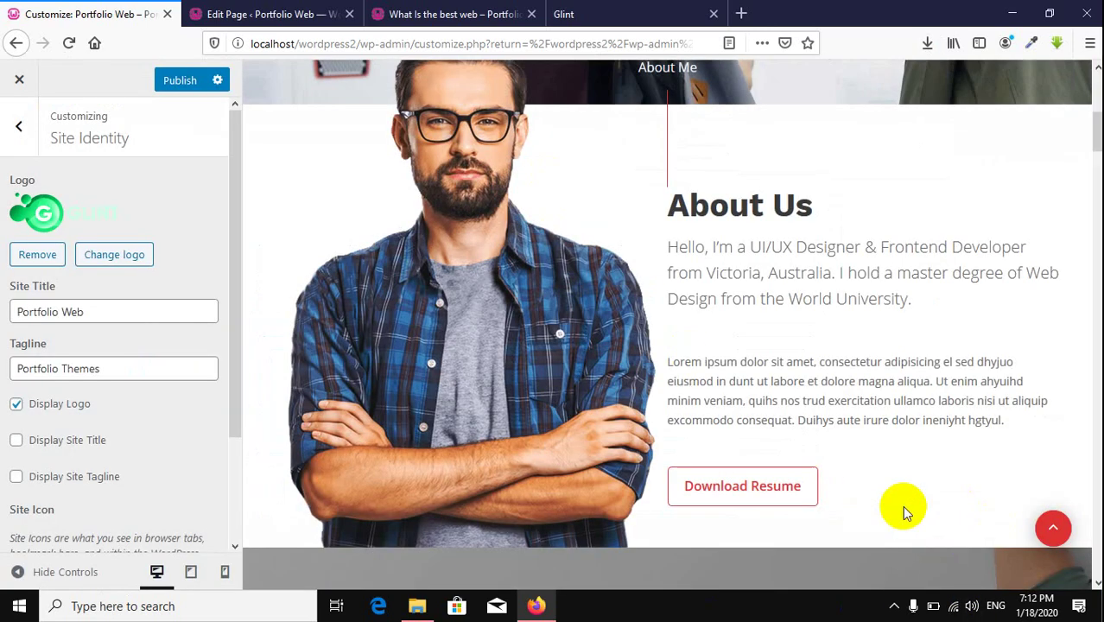
scroll(764, 399, up, 5)
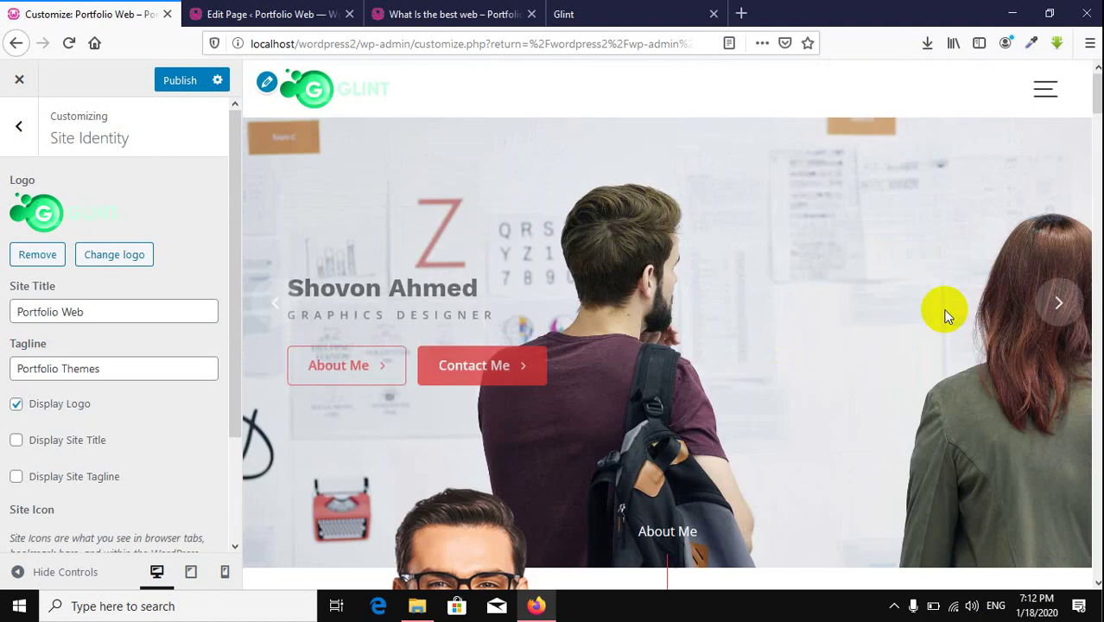
click(180, 80)
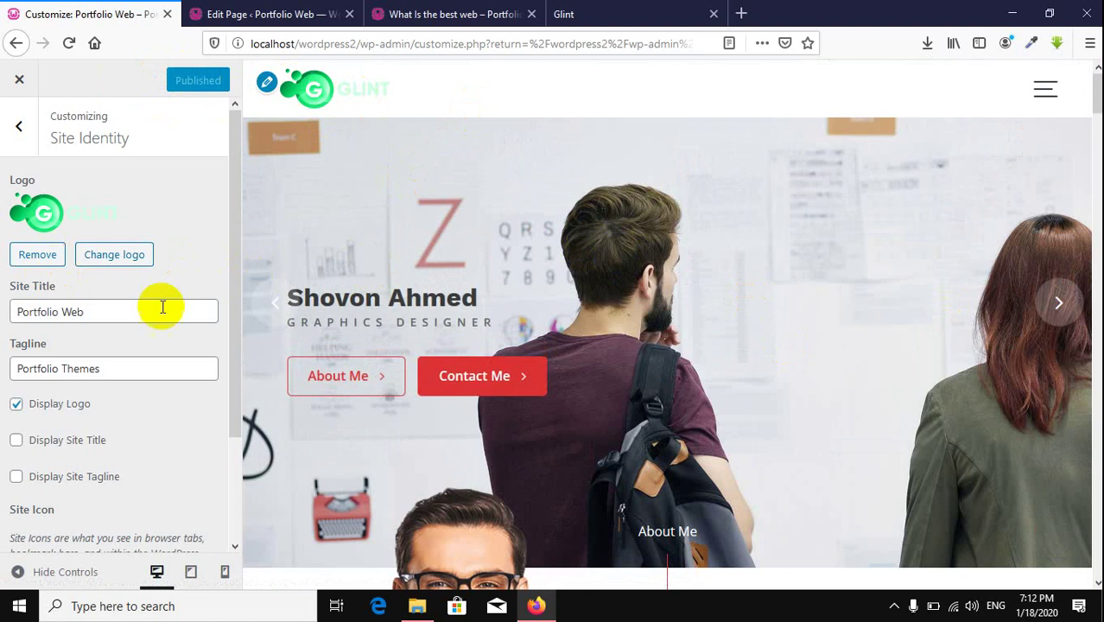
scroll(139, 314, down, 3)
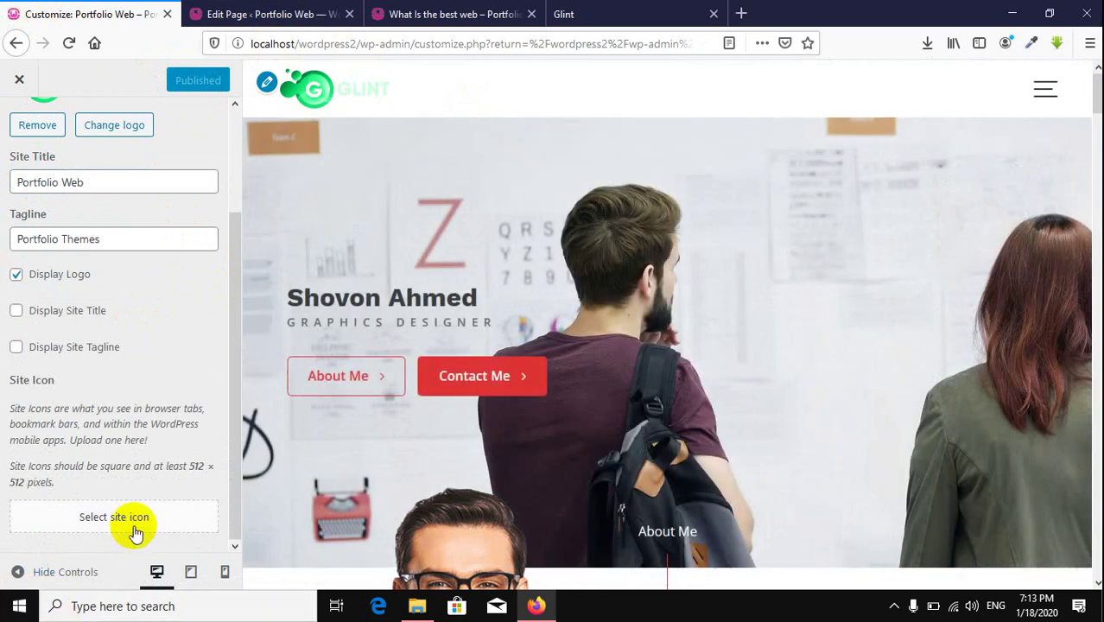
Step: Select logo.png as the site icon, crop it to the green G, and publish
click(134, 527)
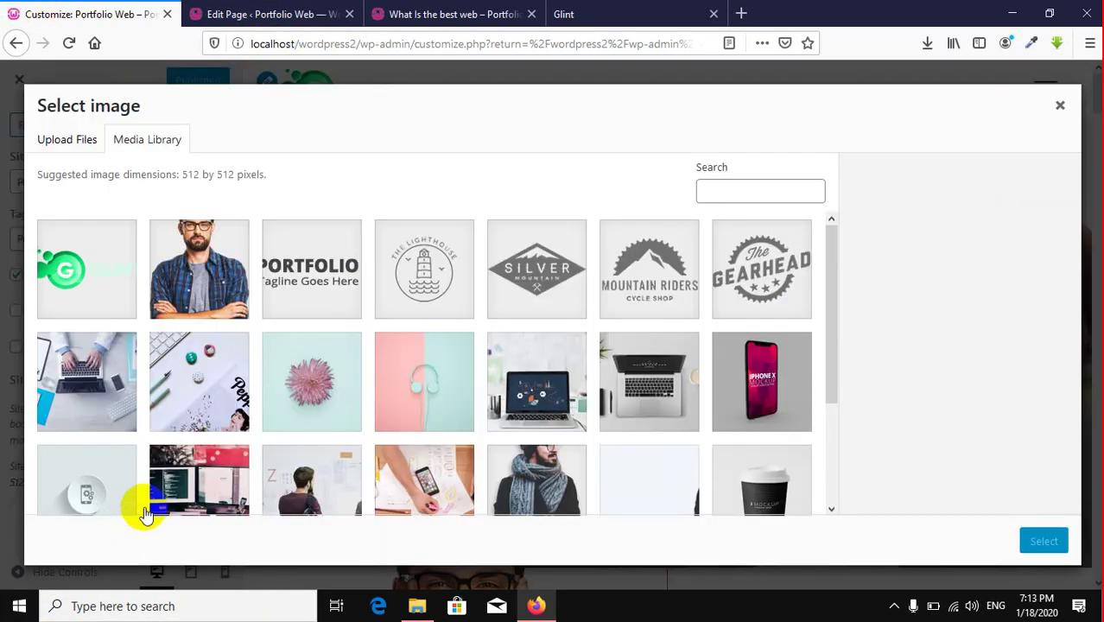
click(69, 286)
click(1065, 551)
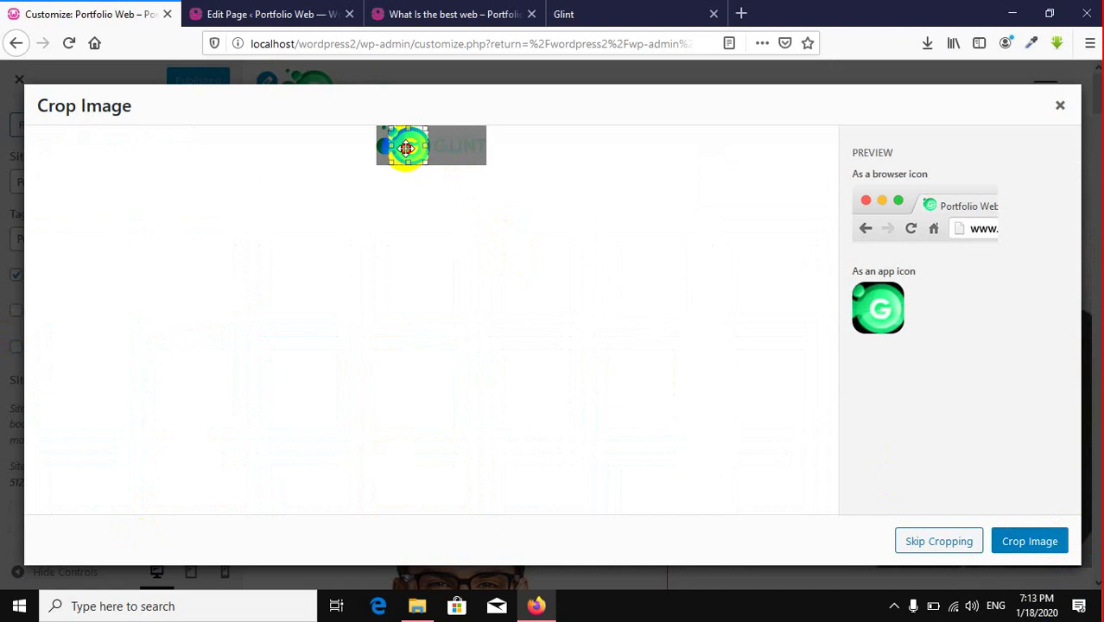
click(1032, 542)
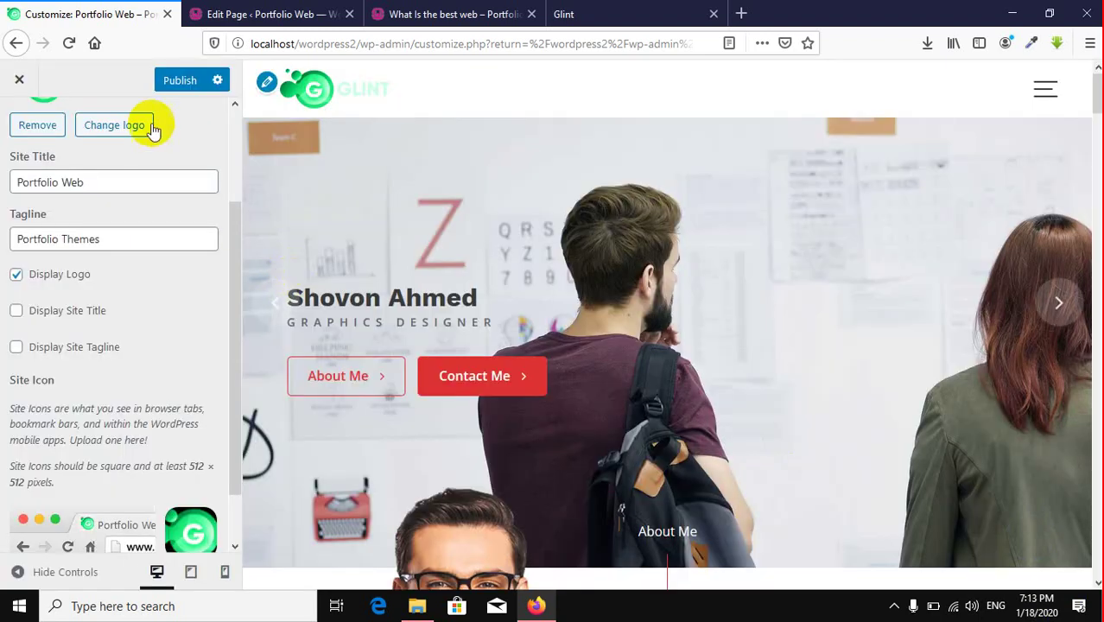
click(177, 83)
Step: Go from the post to the live home page via the logo and scroll down to My Experience
click(384, 16)
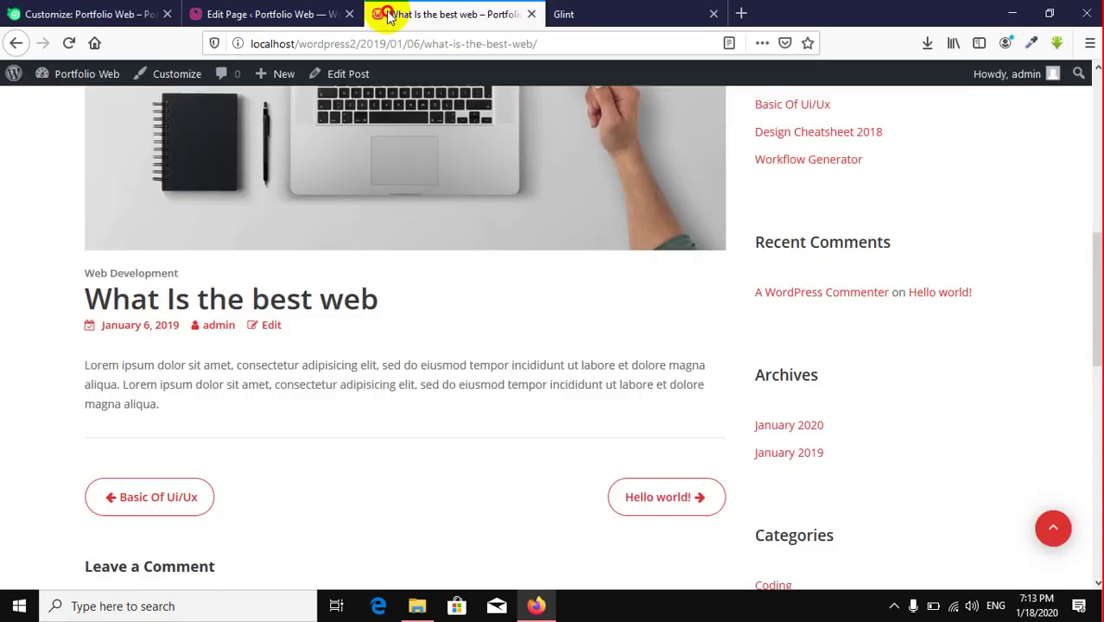
scroll(278, 276, up, 10)
click(151, 129)
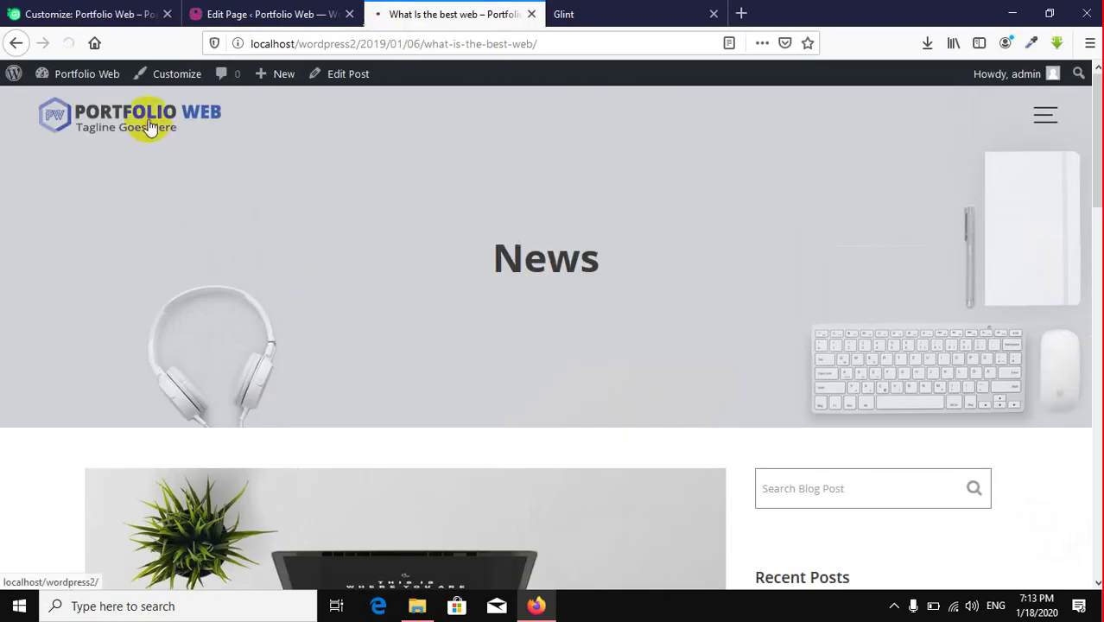
scroll(602, 311, down, 6)
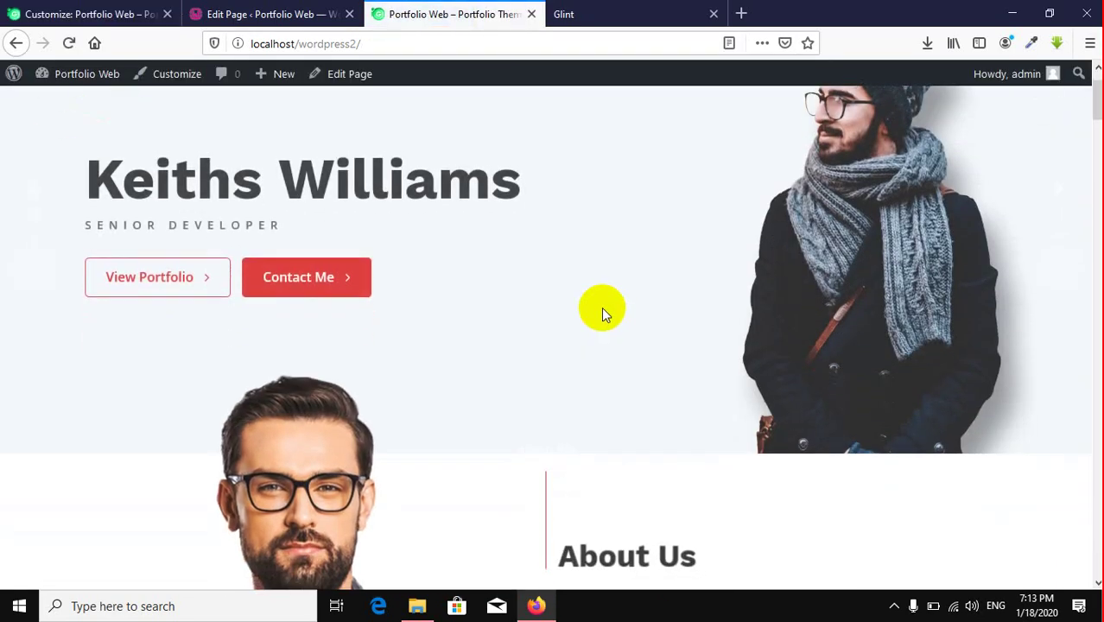
scroll(601, 309, up, 3)
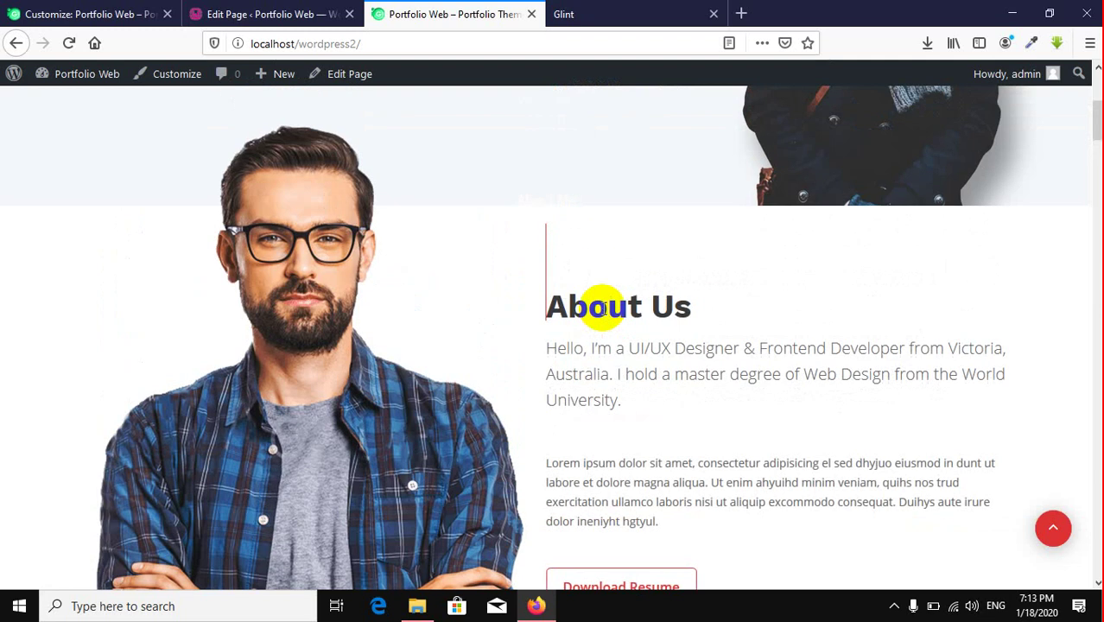
scroll(602, 308, up, 2)
scroll(600, 309, down, 4)
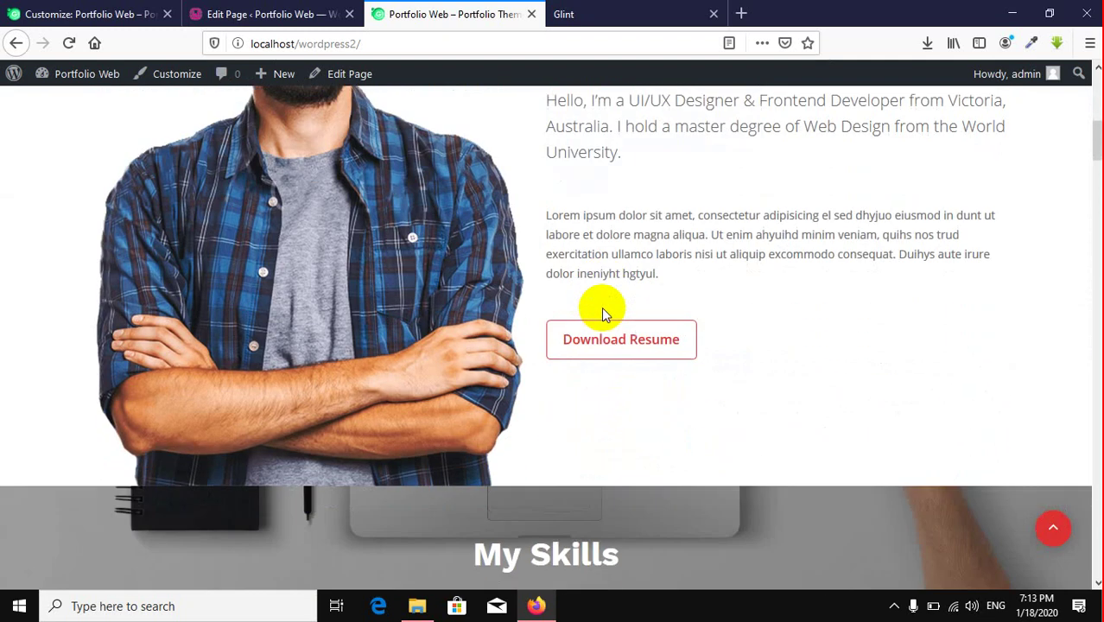
scroll(602, 311, down, 4)
scroll(602, 311, down, 5)
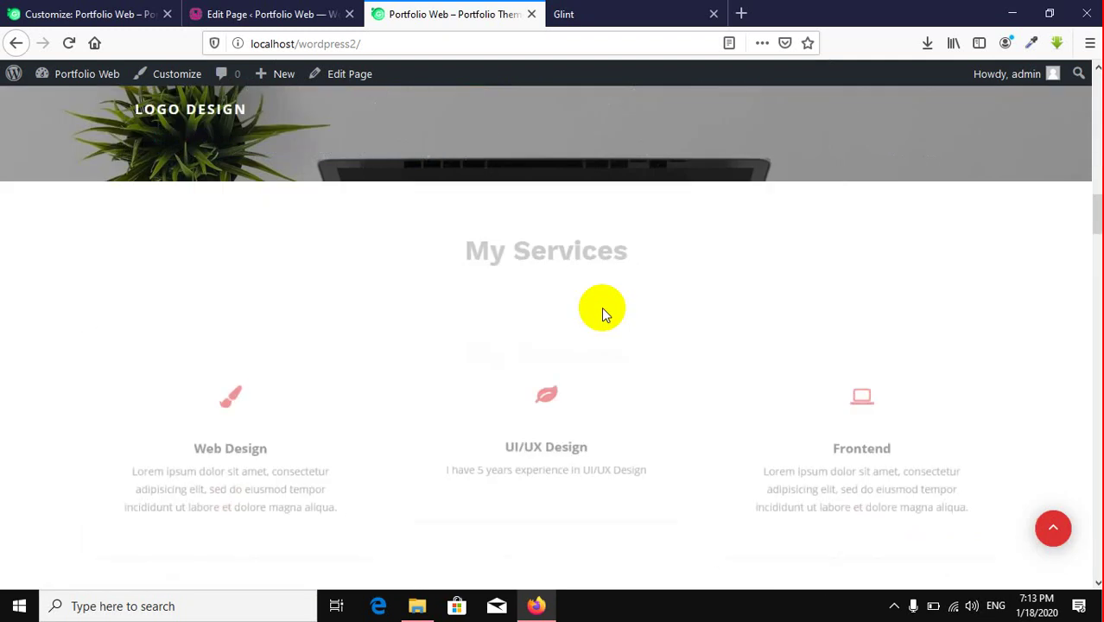
scroll(602, 311, down, 6)
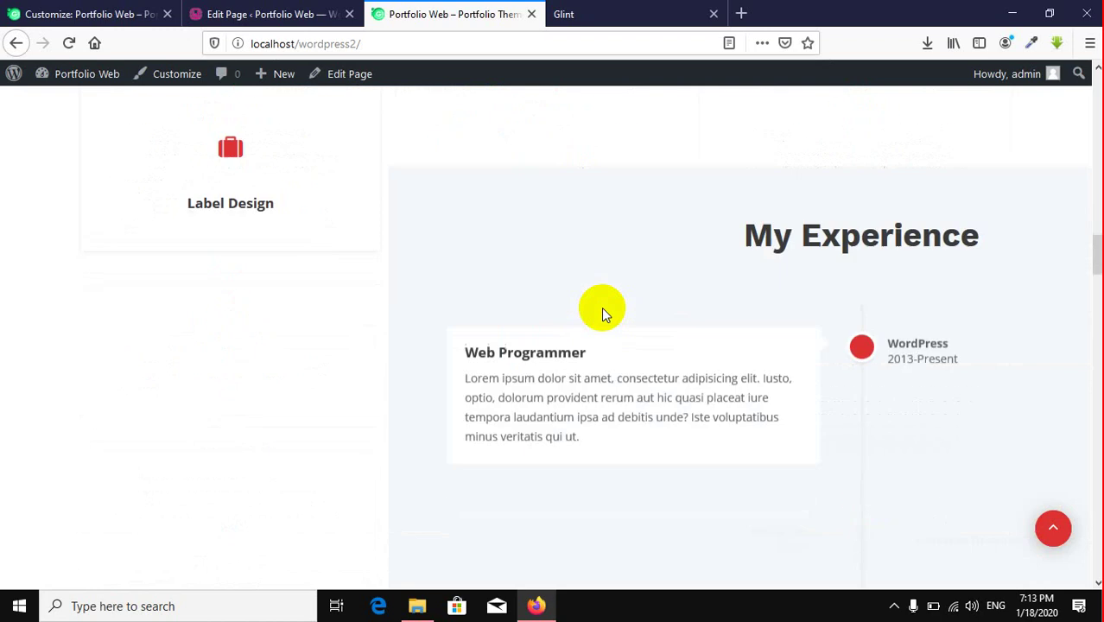
scroll(602, 311, down, 2)
scroll(602, 311, down, 3)
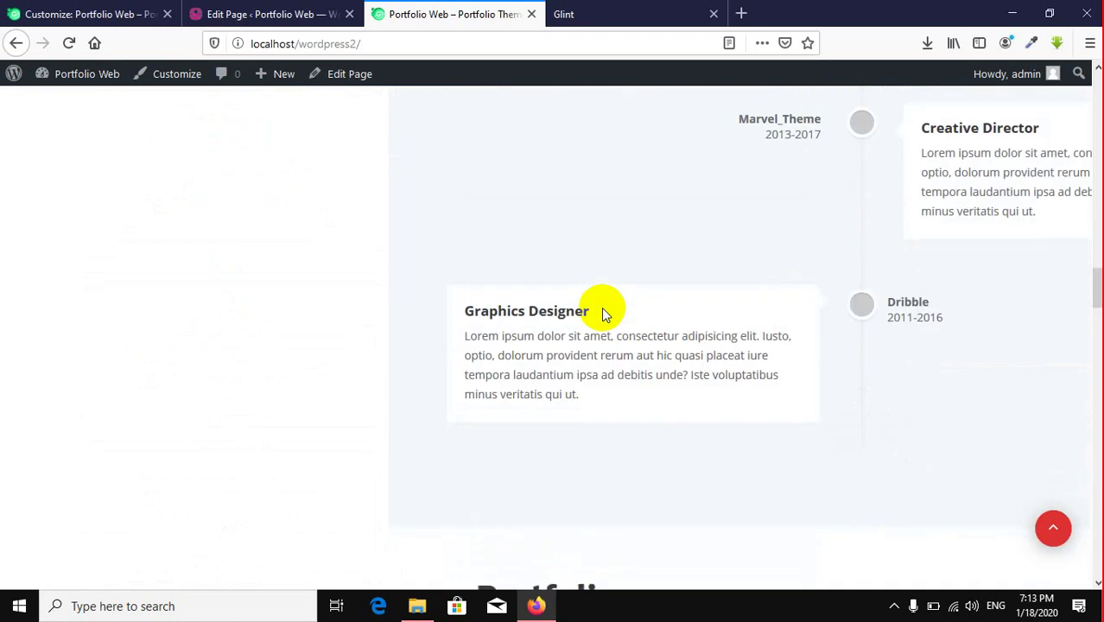
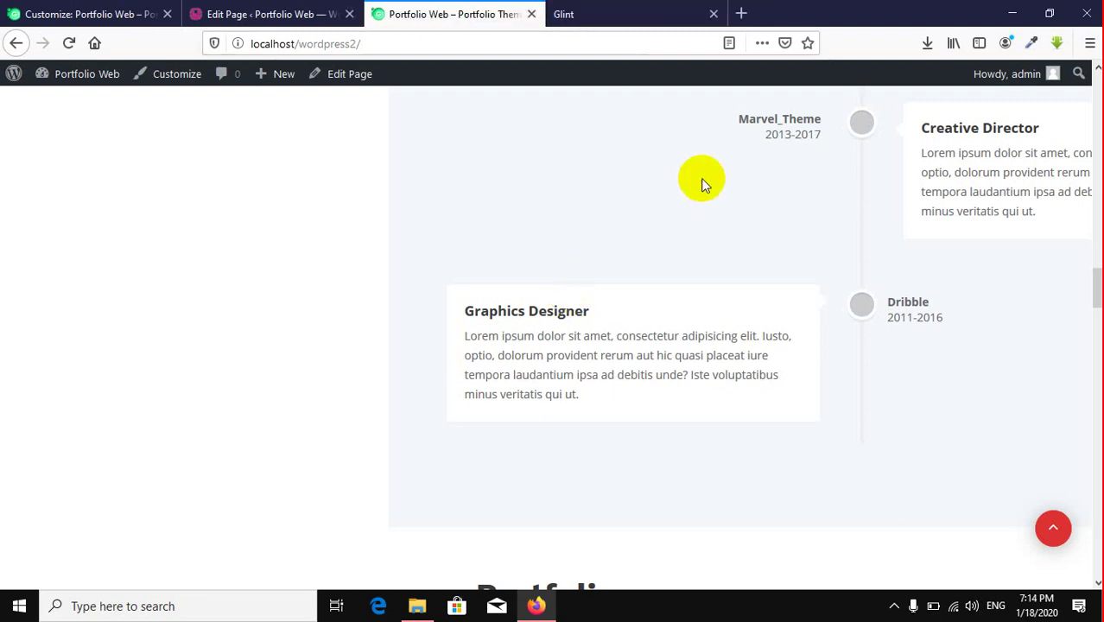
Step: Scroll back up the Portfolio Web home page and open a new blank browser tab
scroll(704, 164, up, 5)
click(740, 15)
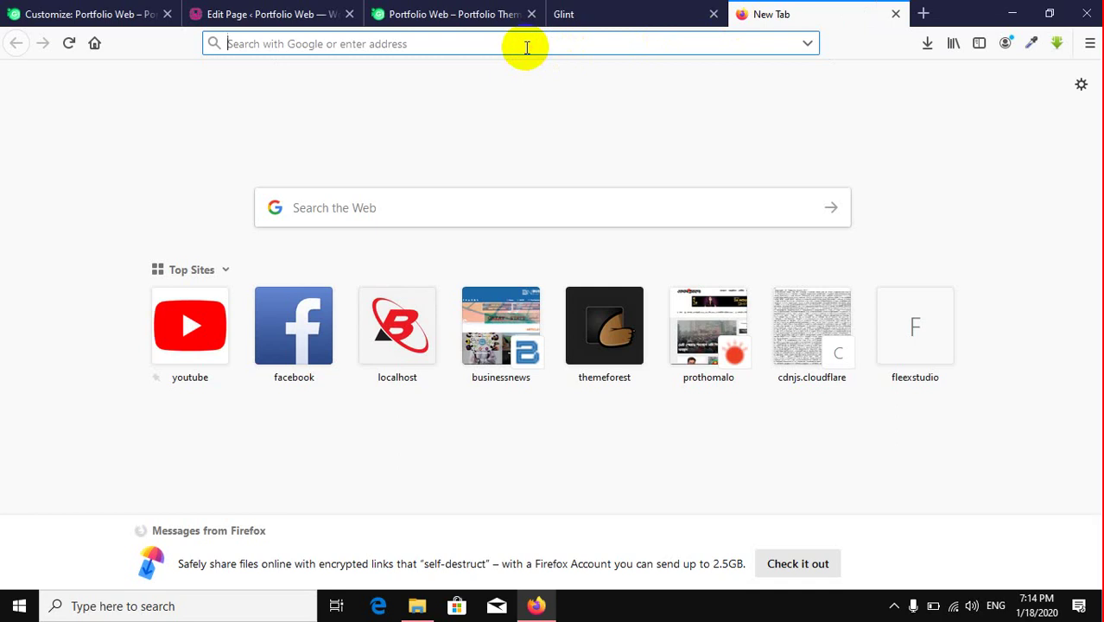
Step: Go to google.com and search for 'woman'
text(women)
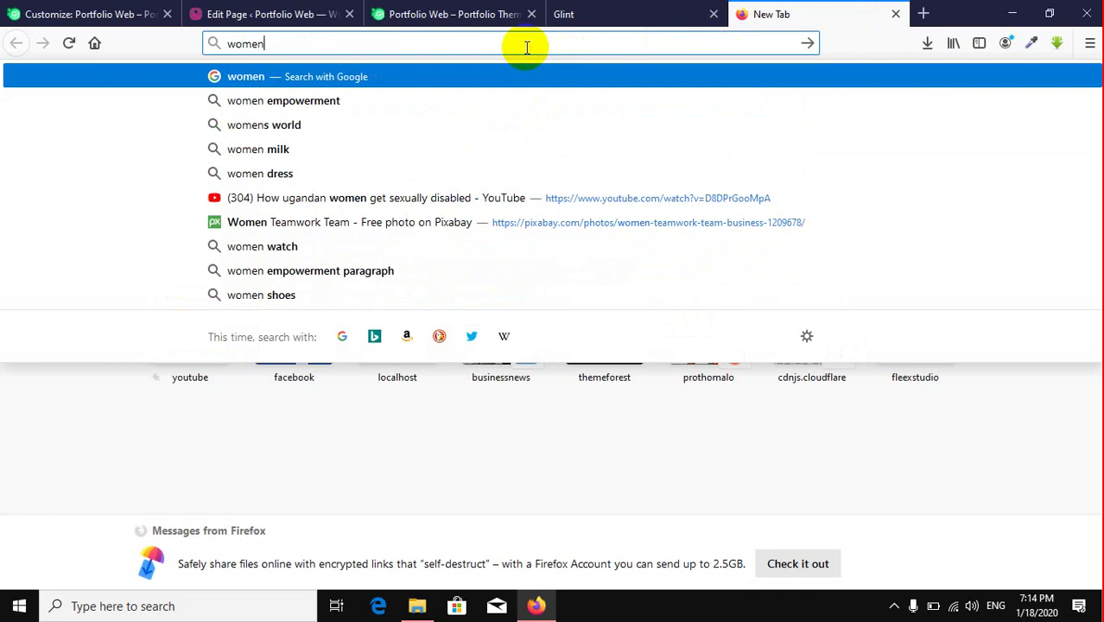
text(4)
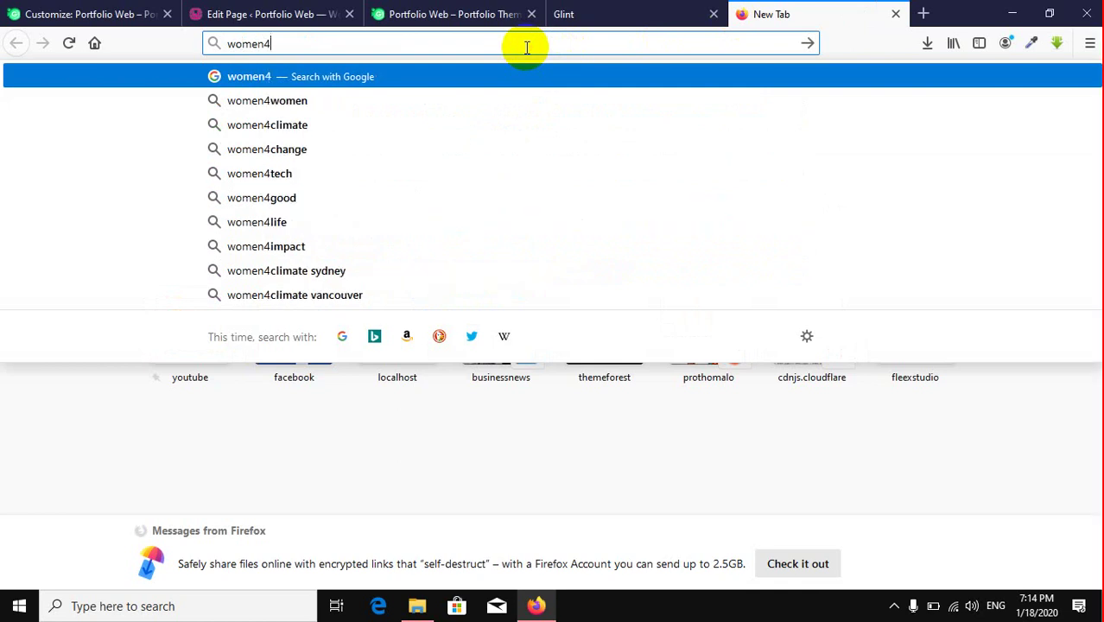
key(ctrl+a)
text(goo)
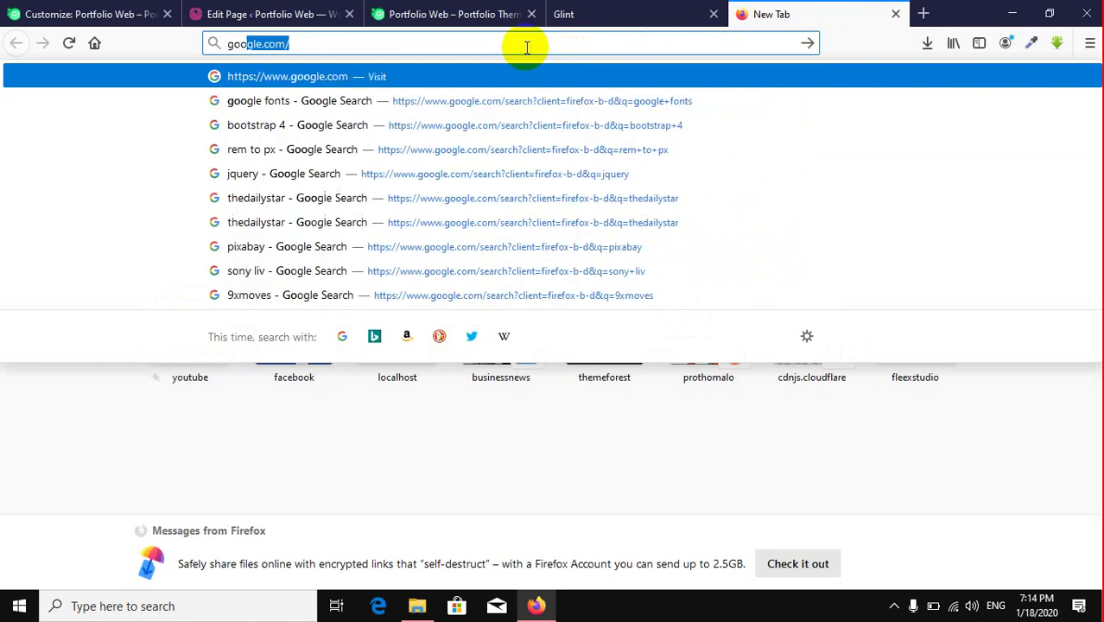
key(Return)
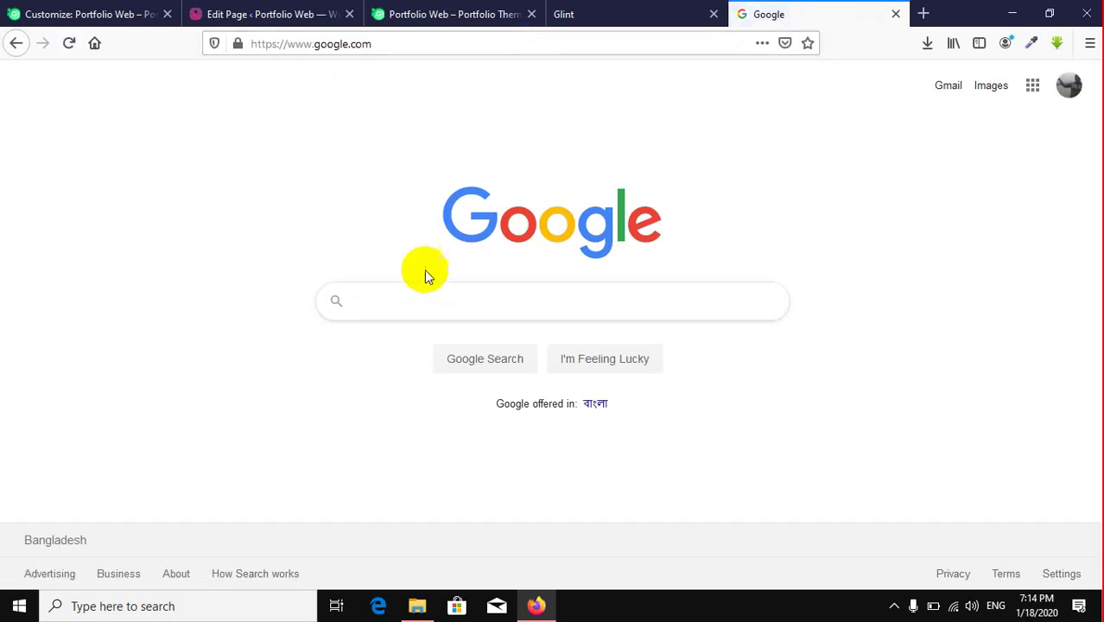
click(412, 302)
text(woman)
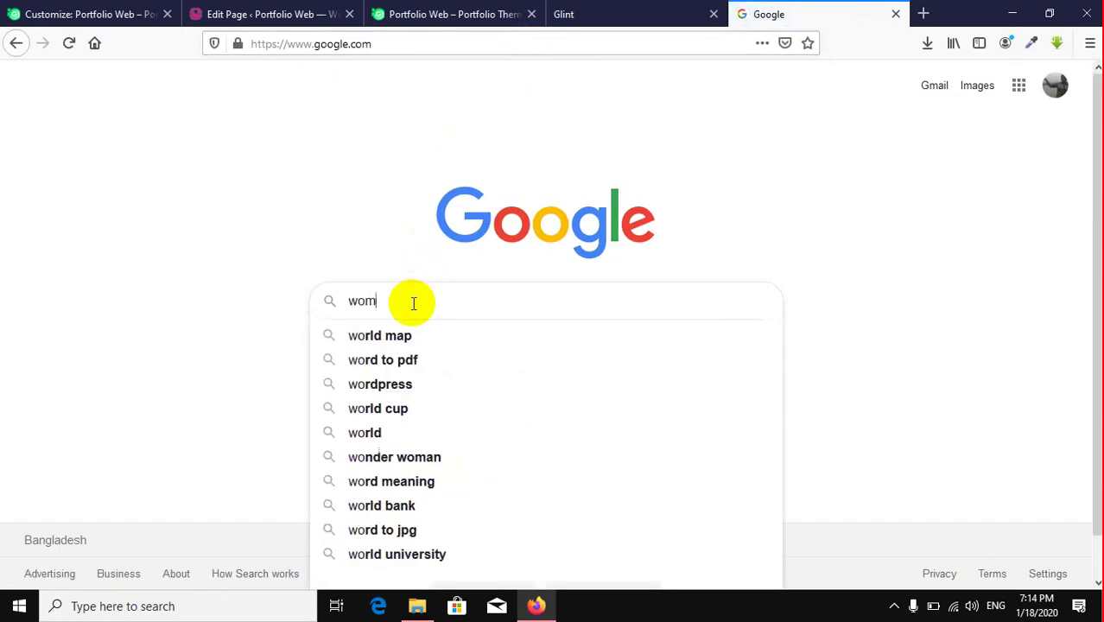
key(Return)
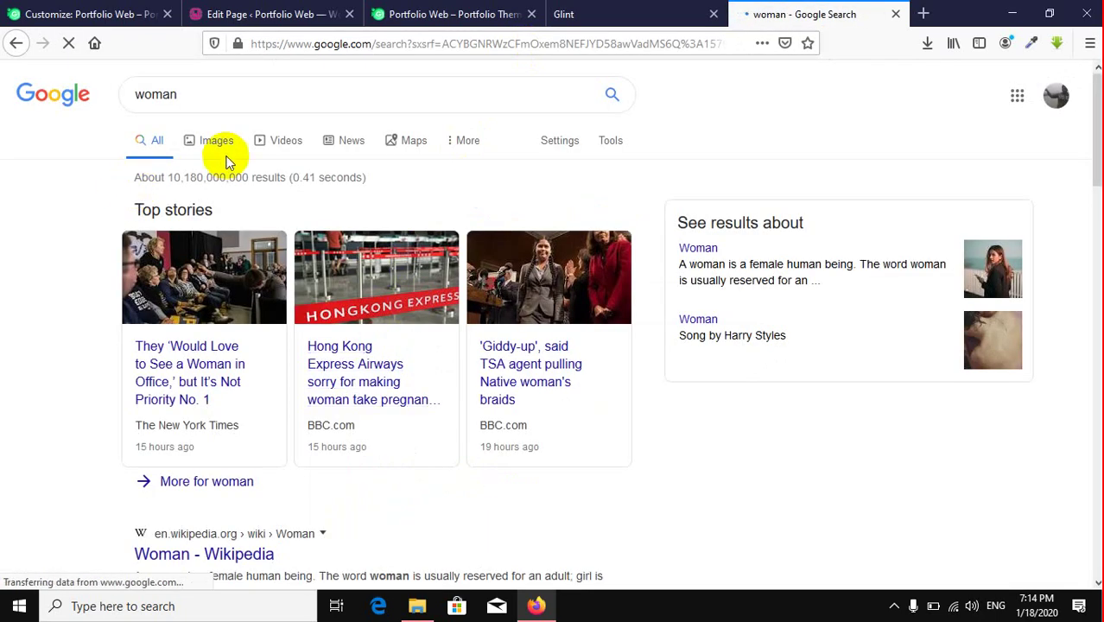
Step: Save the Pixabay woman portrait from Images as portrait-2865605_960_720.webp in WP-photo
click(217, 142)
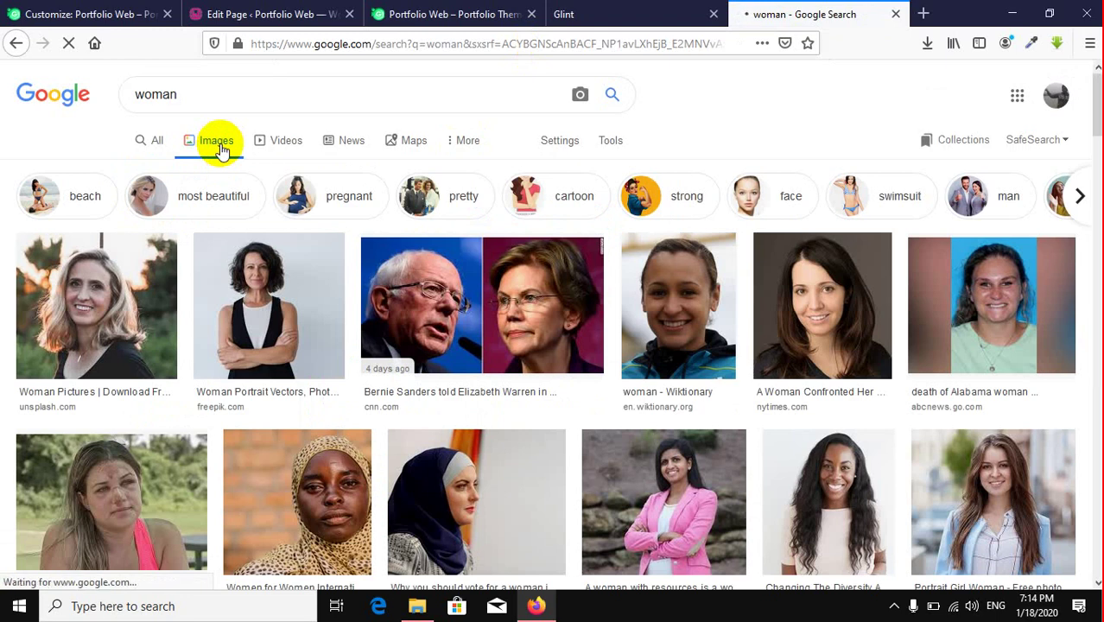
scroll(441, 250, down, 4)
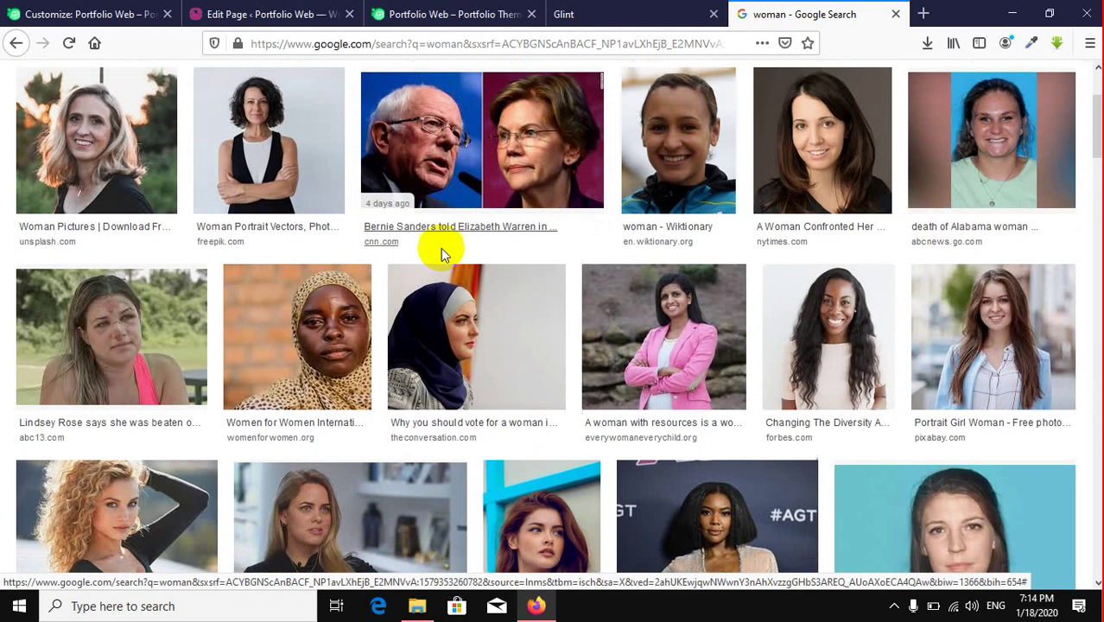
click(991, 313)
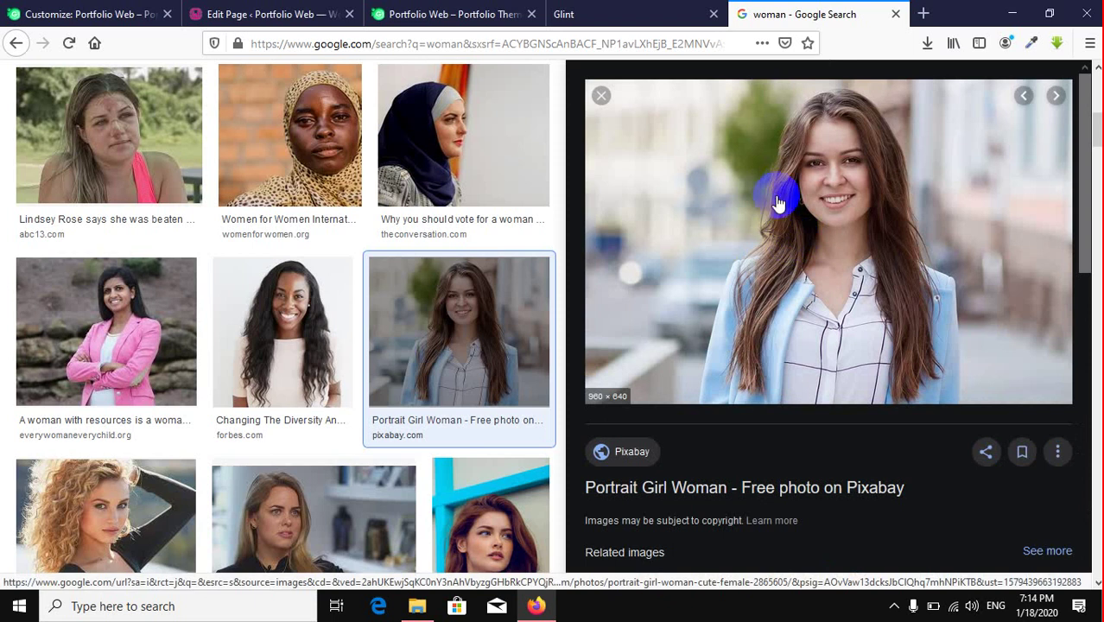
right_click(764, 195)
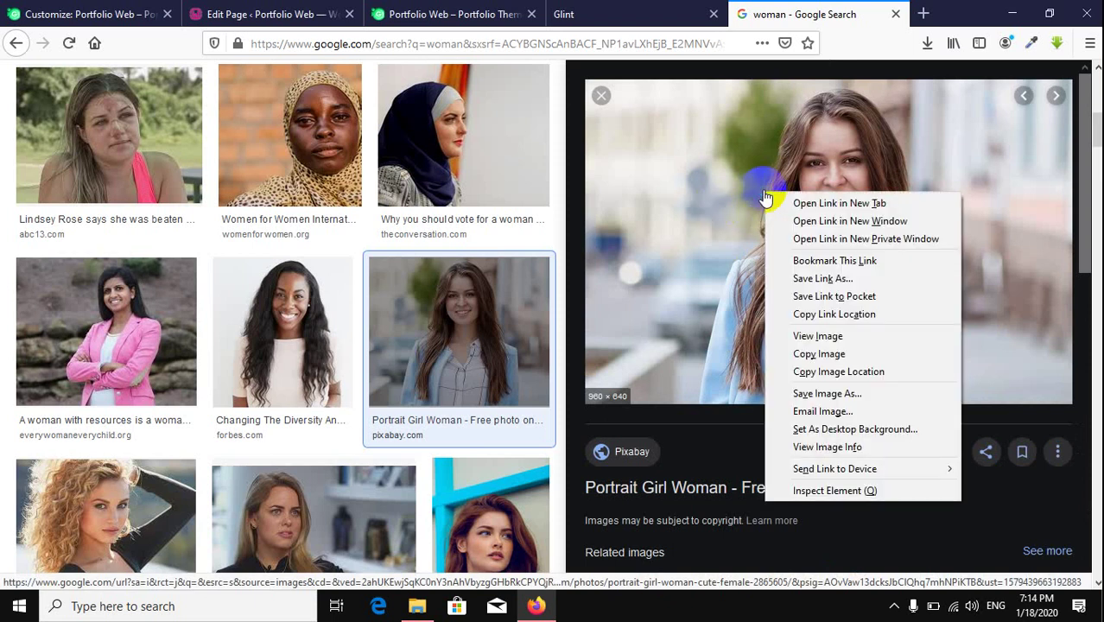
click(827, 393)
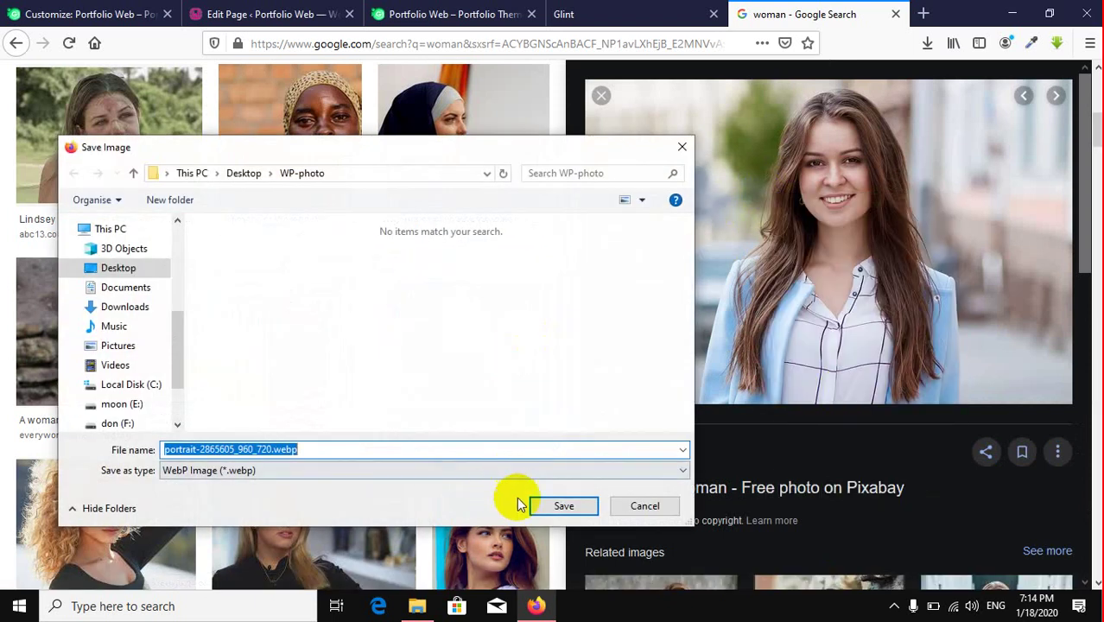
click(570, 507)
Step: Try uploading the webp portrait to remove.bg, dismiss the JPG/PNG-only warning, and return to results
click(920, 13)
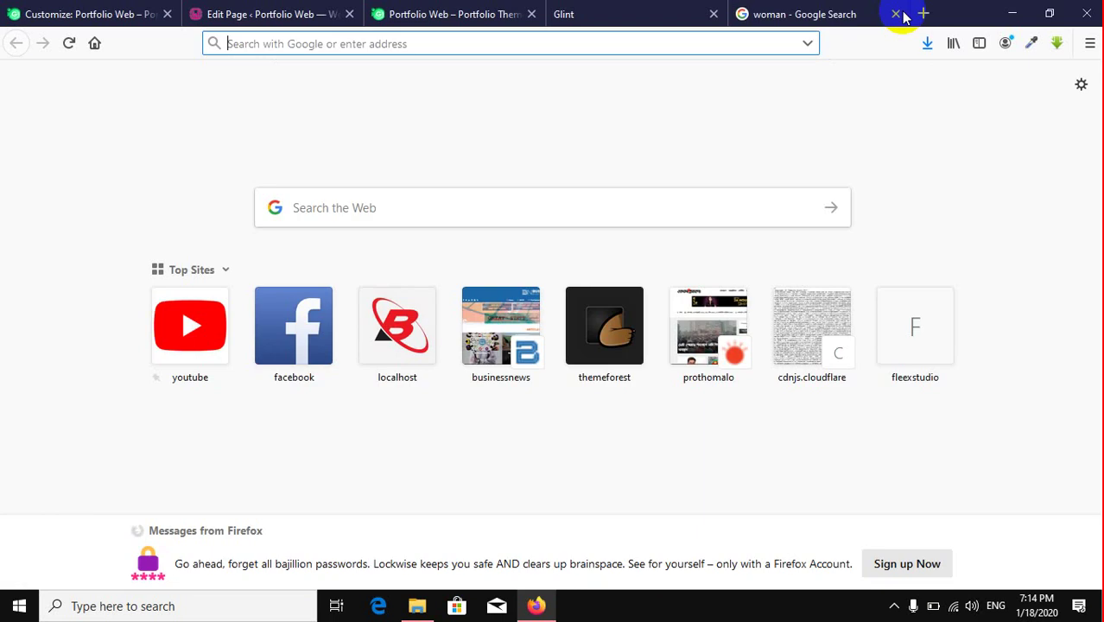
text(re)
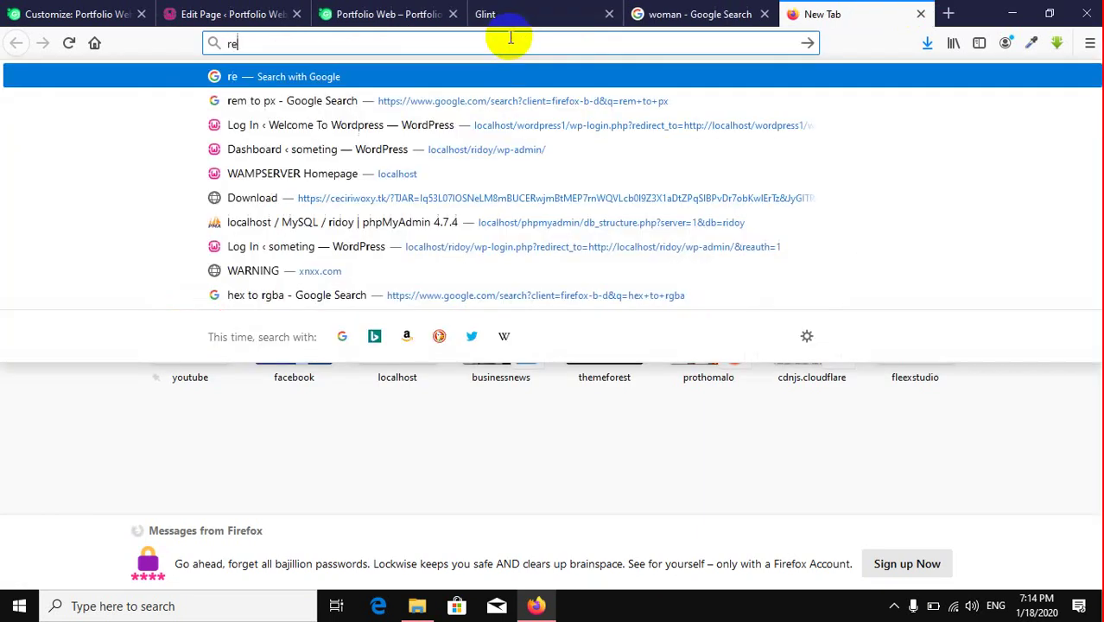
text(move.)
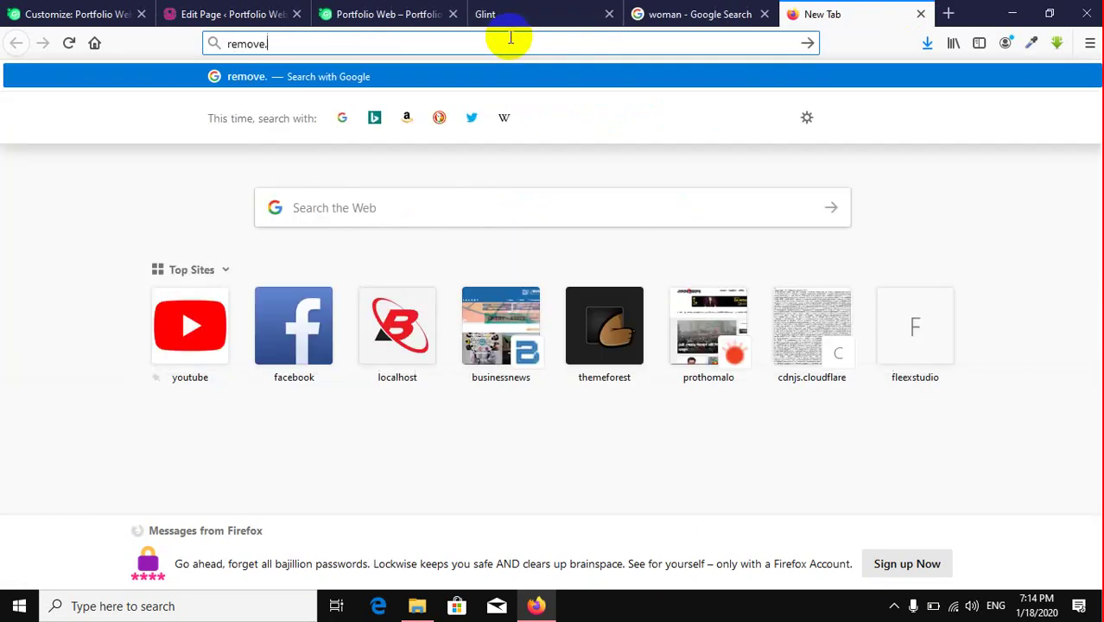
text(bg)
key(Return)
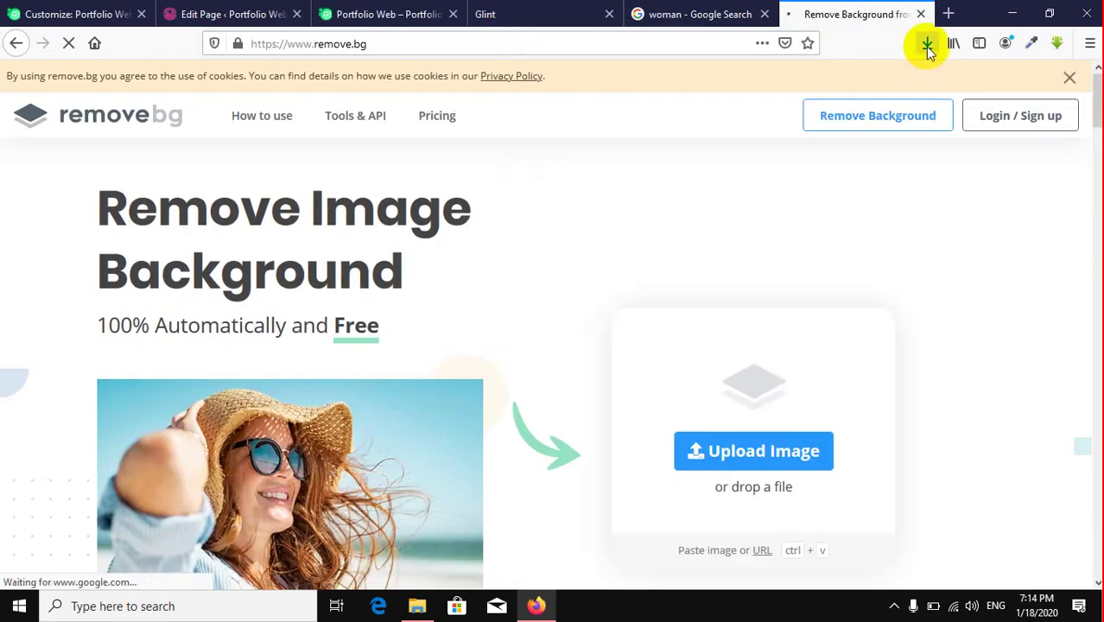
click(927, 43)
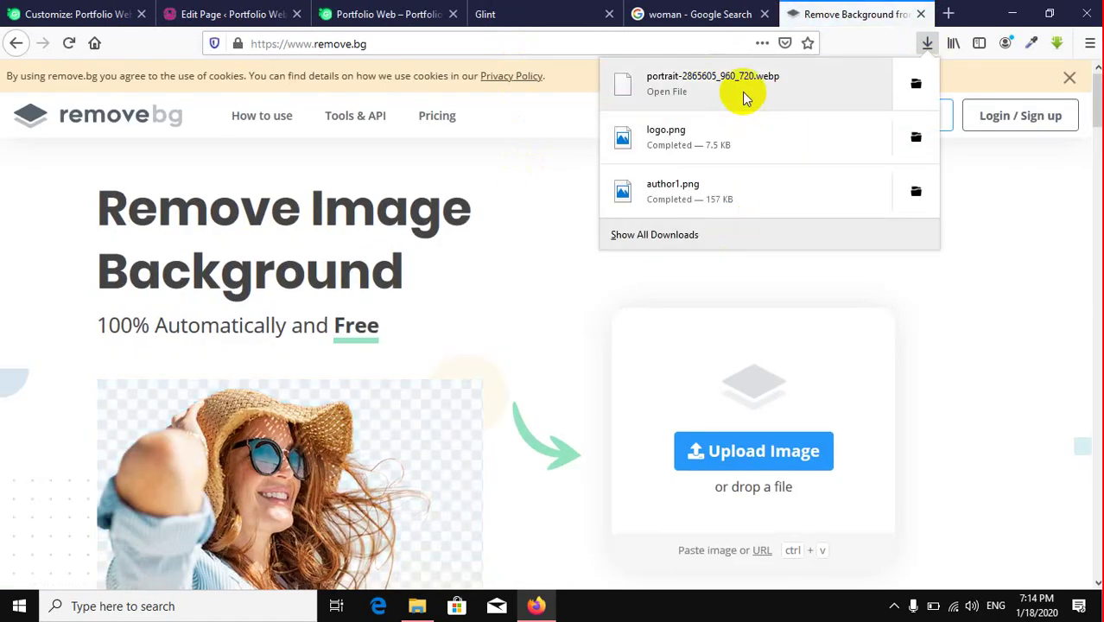
drag(739, 98, 709, 385)
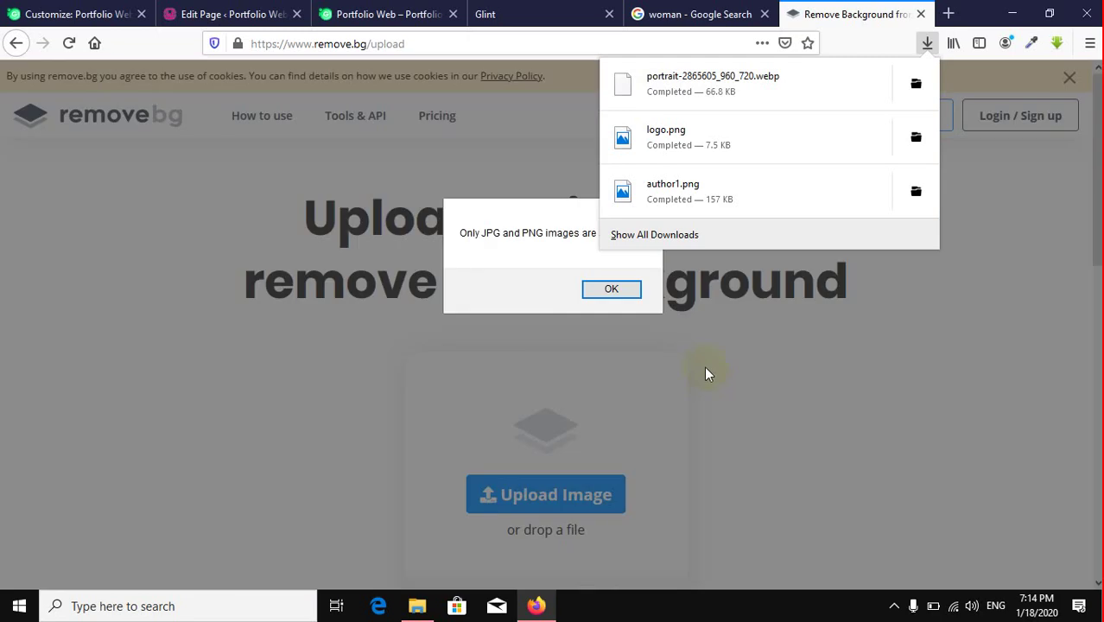
click(607, 292)
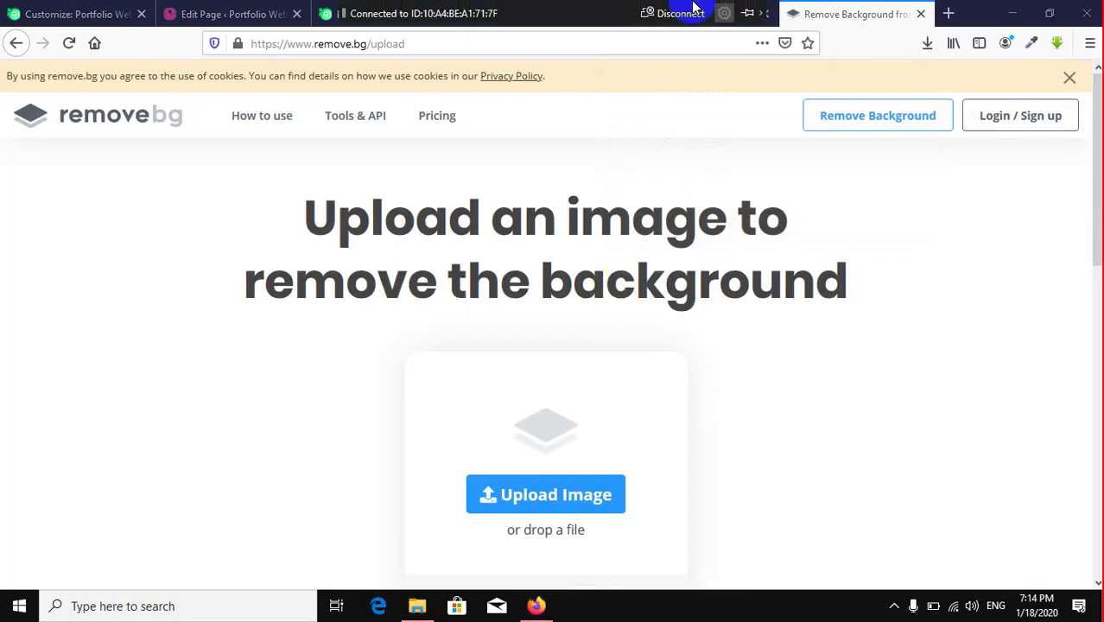
click(697, 13)
Step: Find the Reductress woman portrait on a grassy background and open its large preview
scroll(801, 309, down, 5)
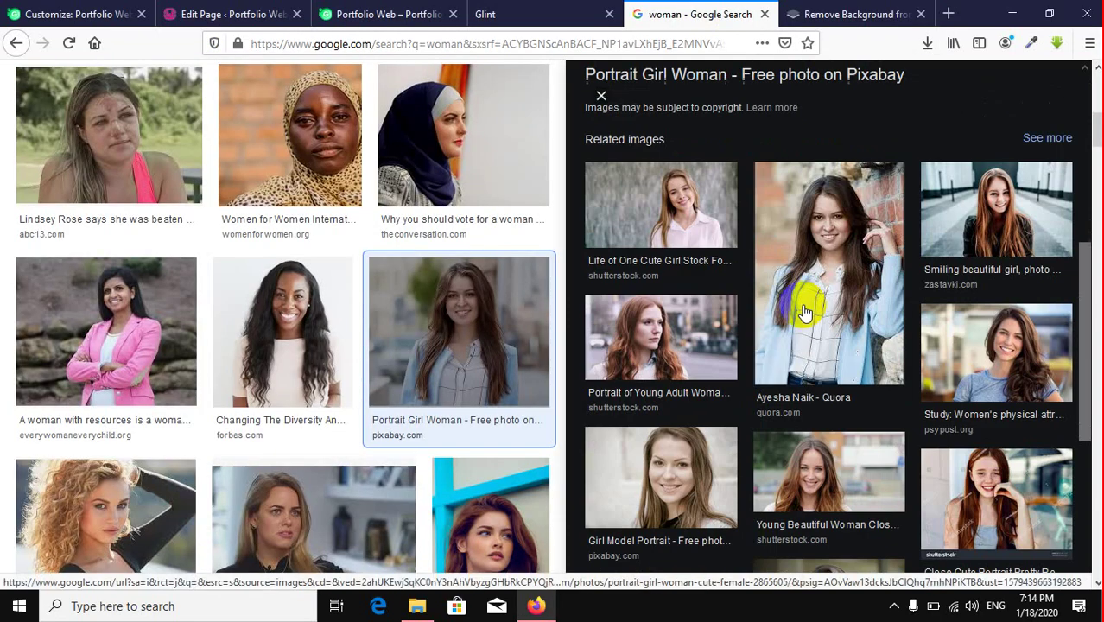
scroll(458, 320, down, 3)
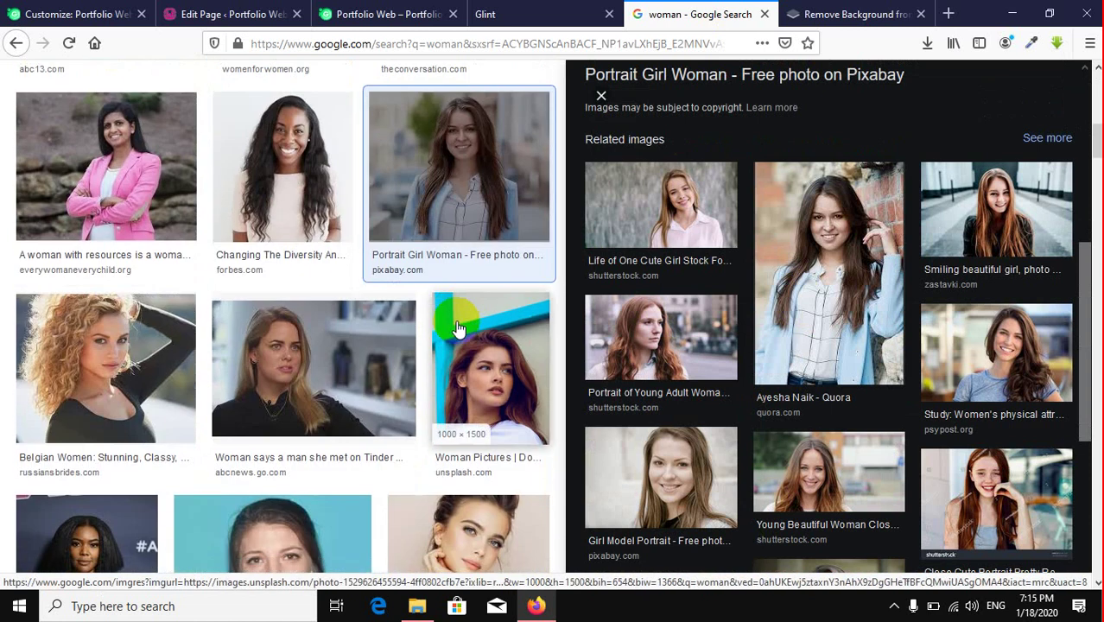
scroll(457, 329, down, 11)
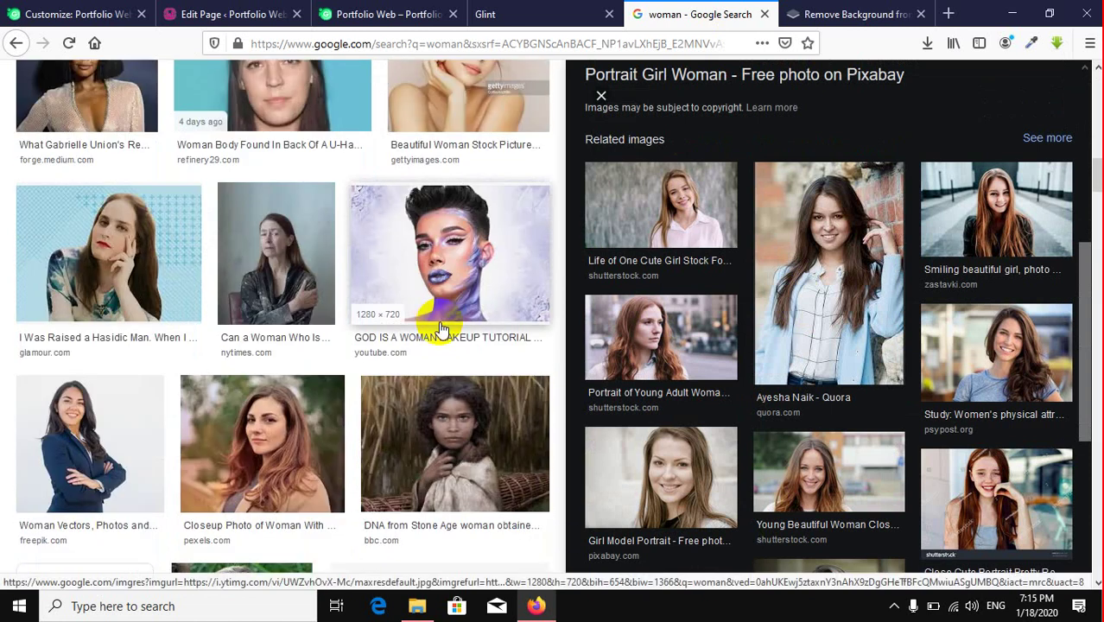
scroll(439, 327, down, 5)
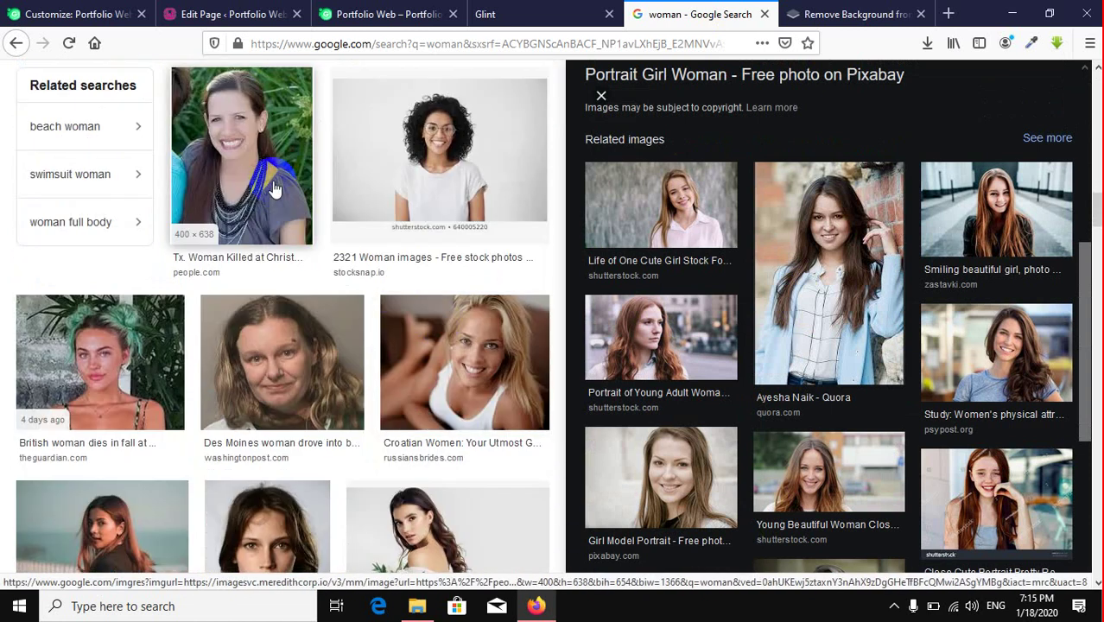
scroll(285, 203, down, 3)
scroll(326, 216, down, 3)
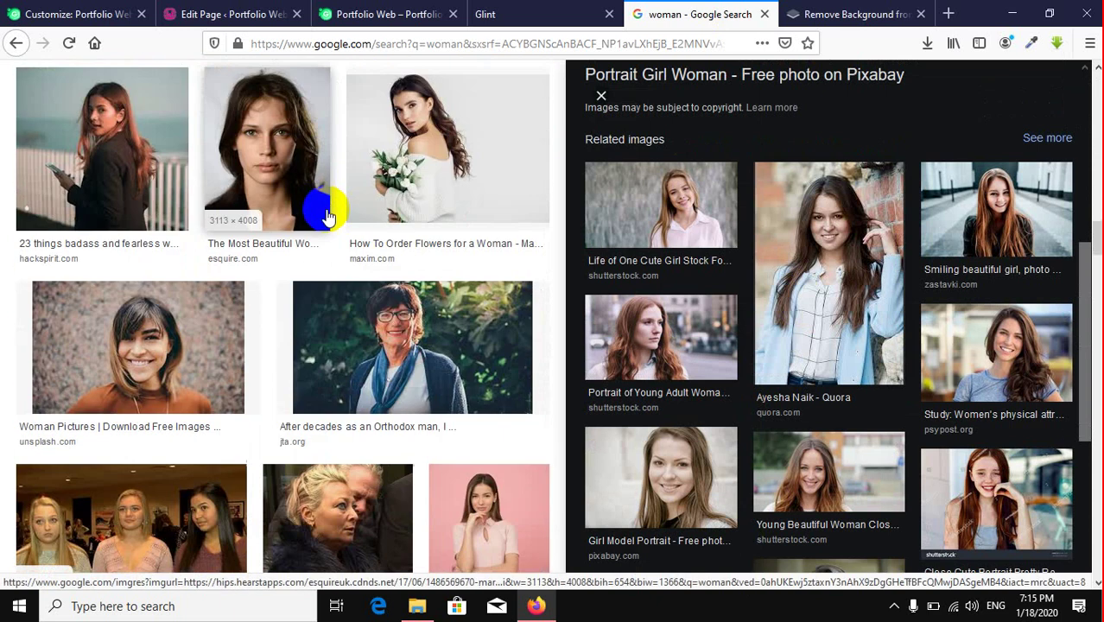
scroll(418, 274, down, 3)
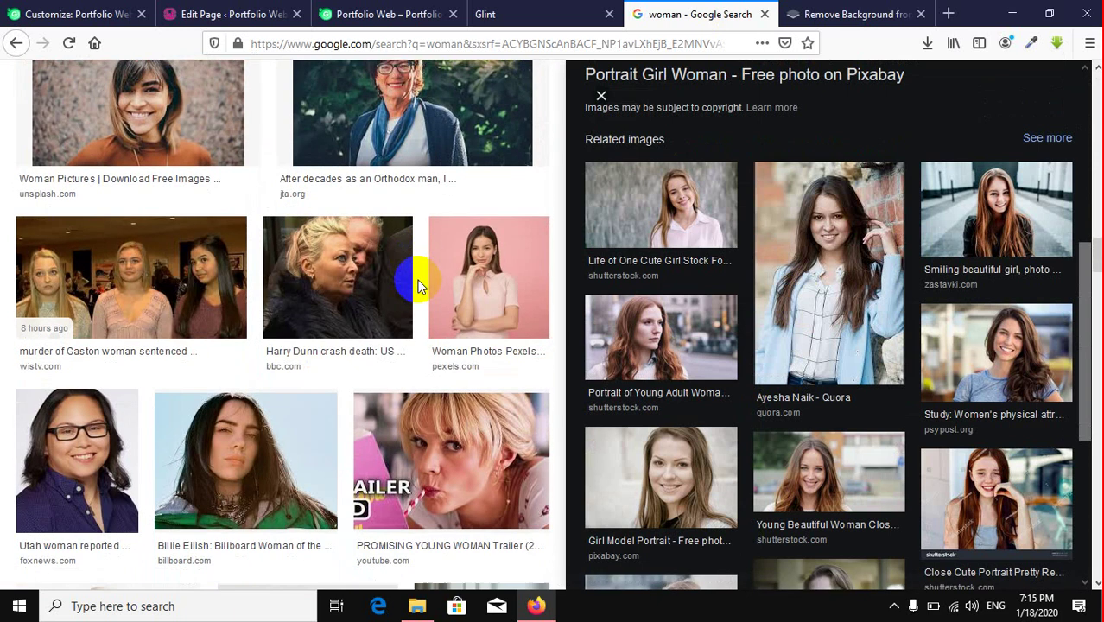
scroll(190, 300, up, 5)
scroll(320, 328, up, 3)
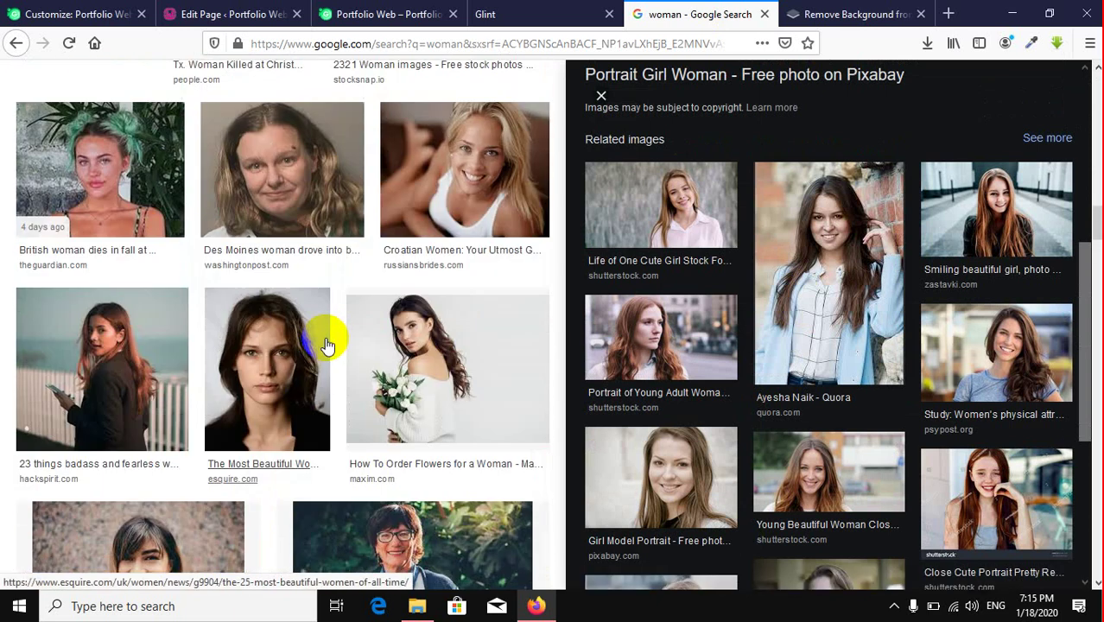
scroll(297, 247, down, 10)
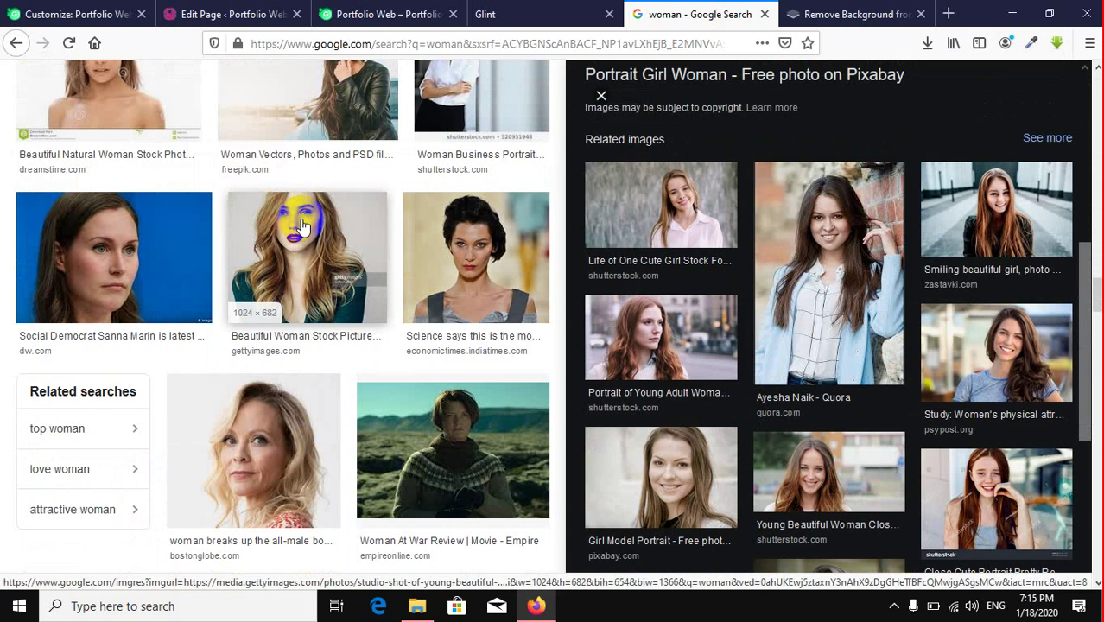
scroll(301, 226, down, 5)
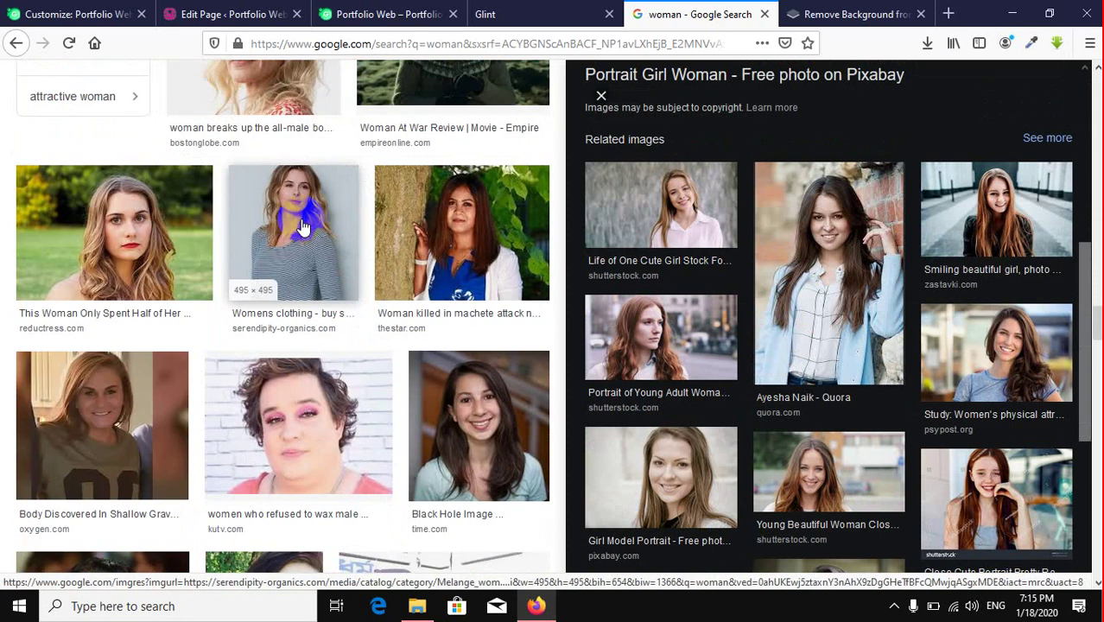
click(155, 221)
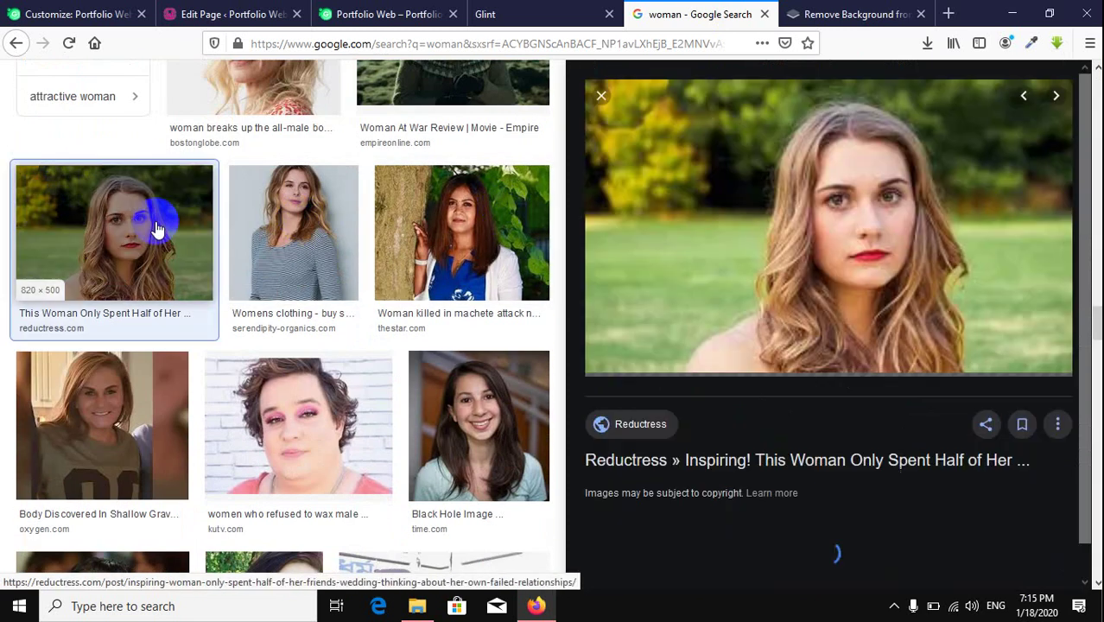
Step: Save the preview as woman-outside-serious-820x500.jpg
right_click(853, 242)
click(920, 435)
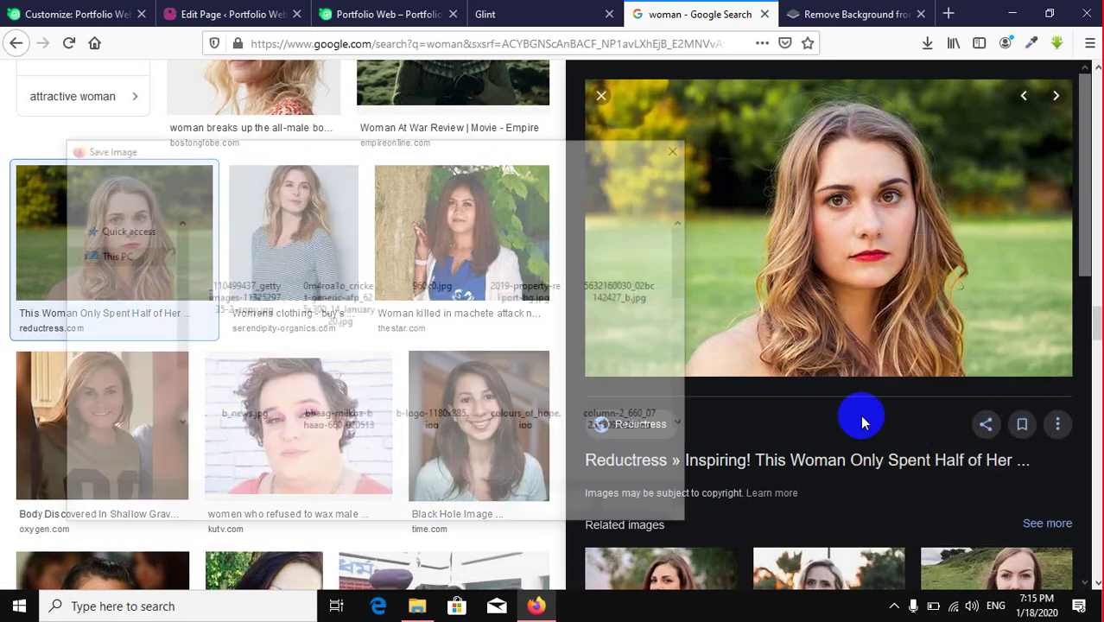
click(576, 510)
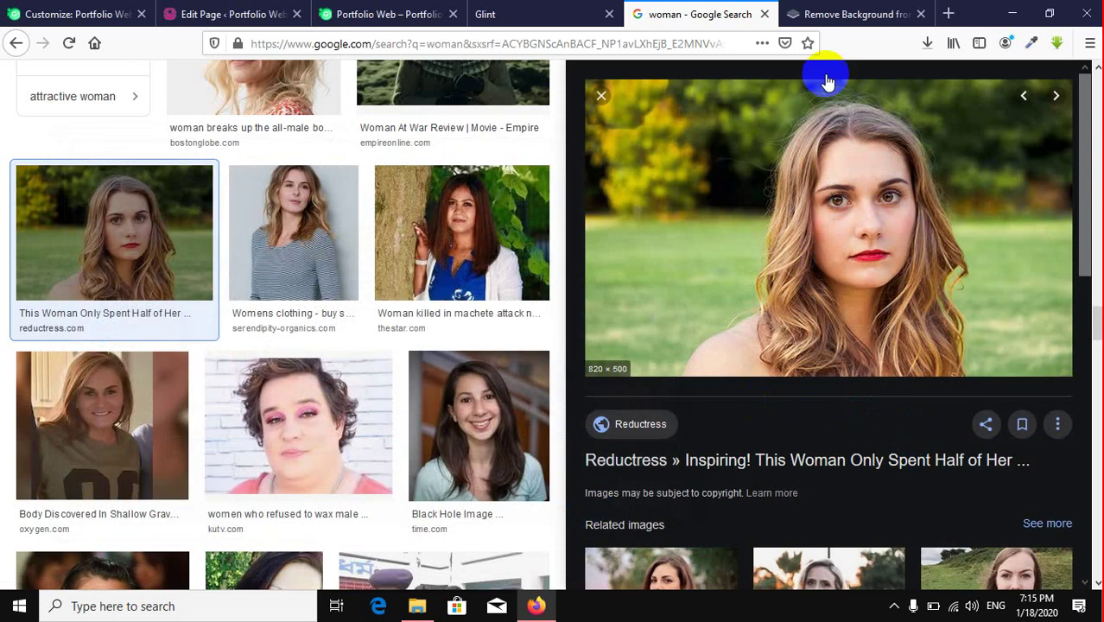
click(850, 19)
Step: Upload the JPG portrait to remove.bg, download the 640 × 390 cutout, and close that page
click(926, 45)
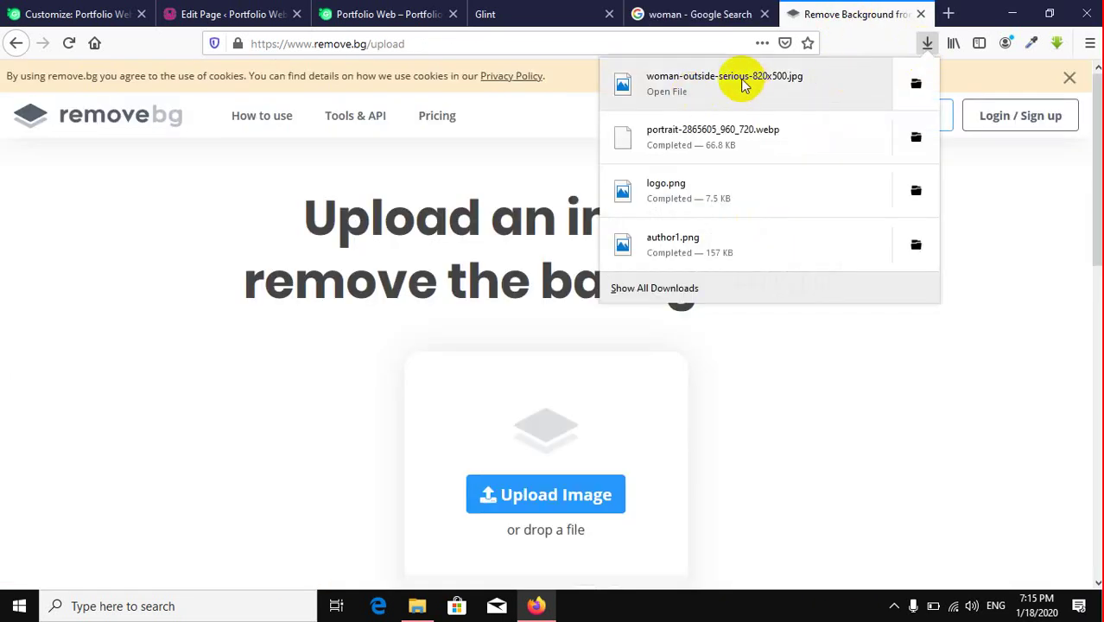
drag(716, 101, 555, 394)
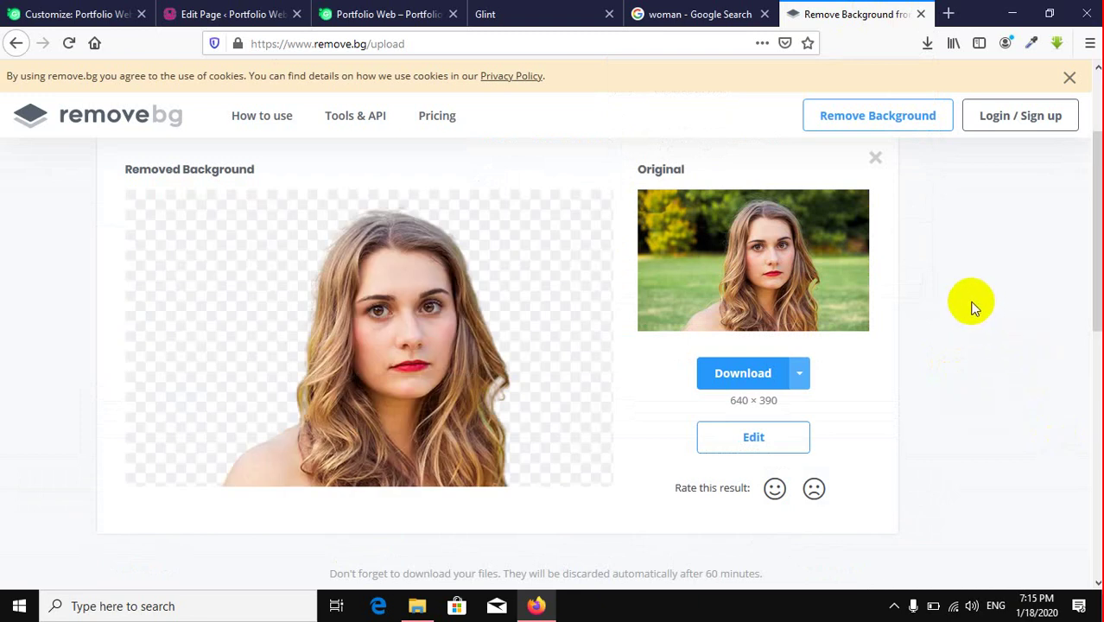
scroll(973, 304, down, 2)
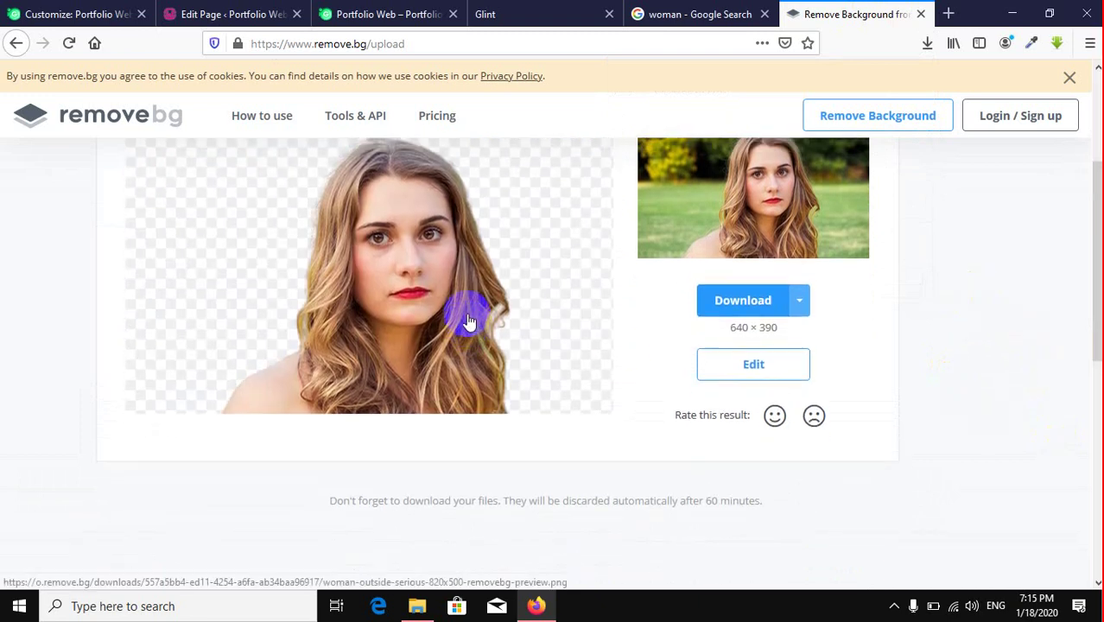
scroll(467, 321, up, 2)
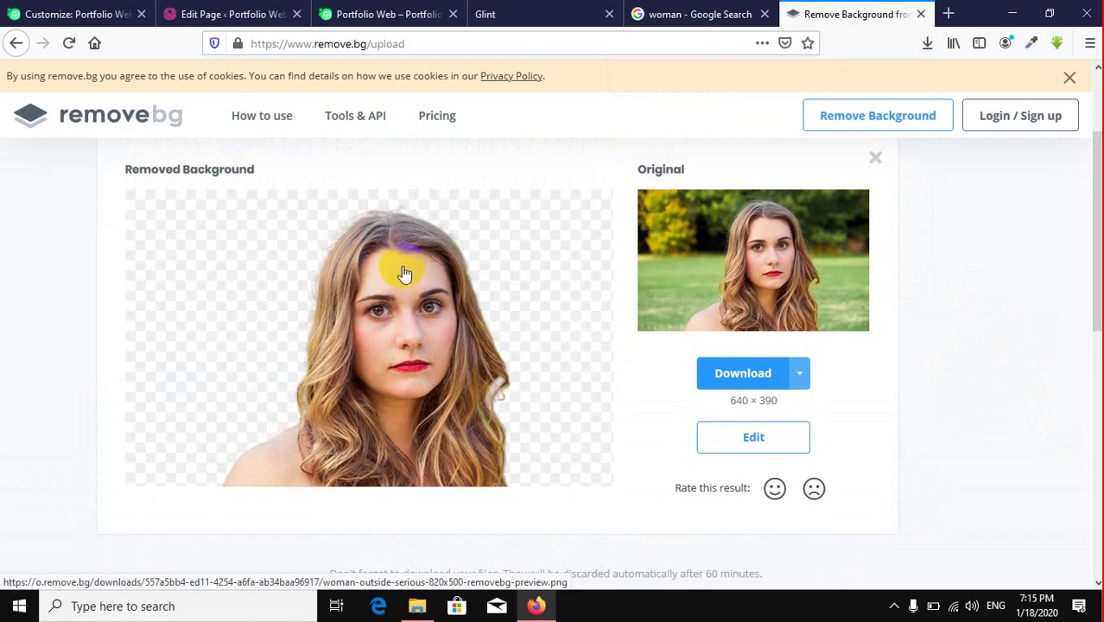
click(741, 372)
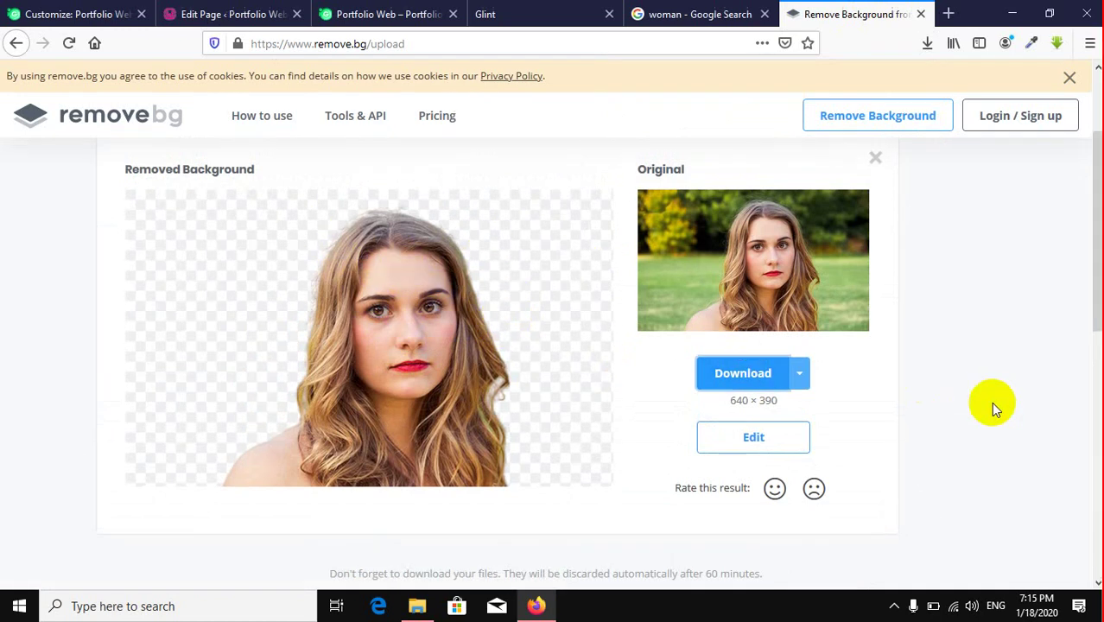
click(685, 389)
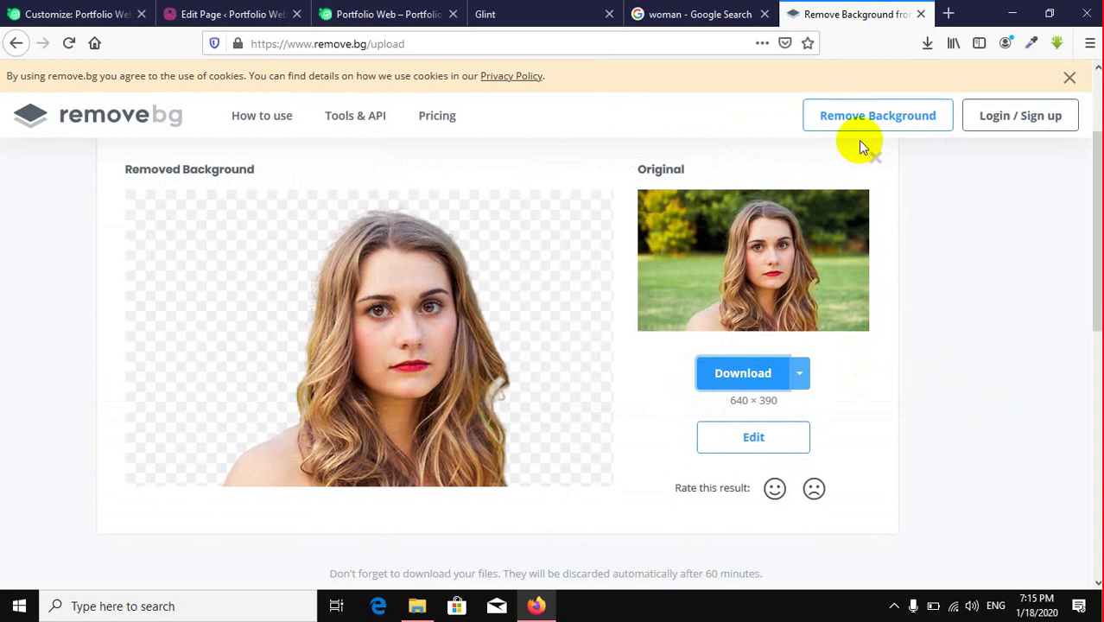
click(921, 14)
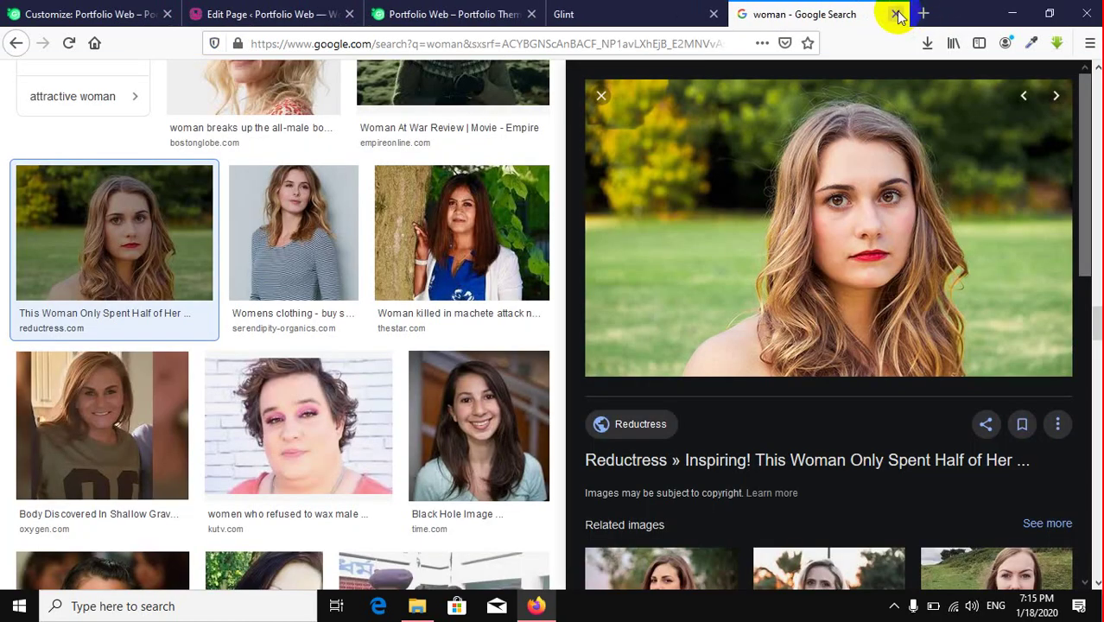
Step: Close the Google image results, leaving the Glint demo, and check the hidden system tray icons
click(896, 15)
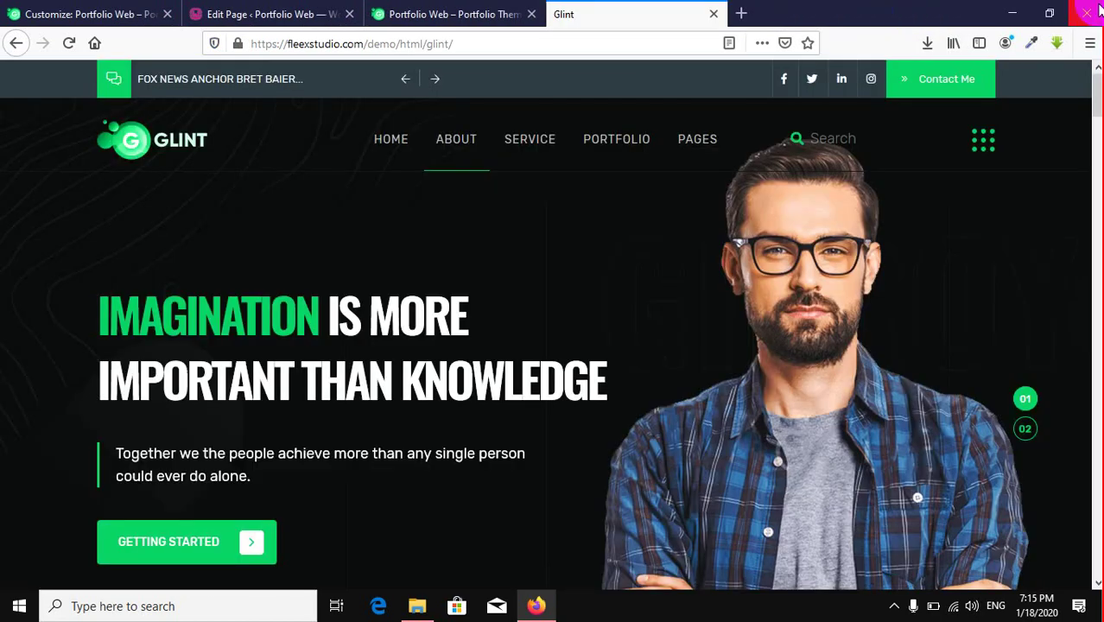
click(894, 606)
click(875, 580)
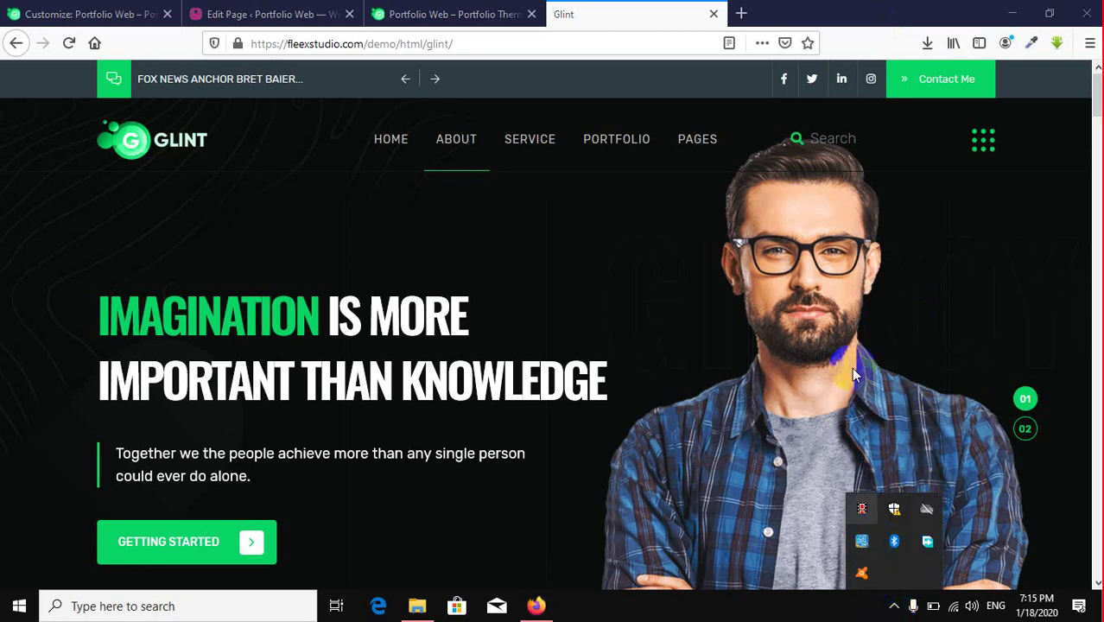
click(641, 20)
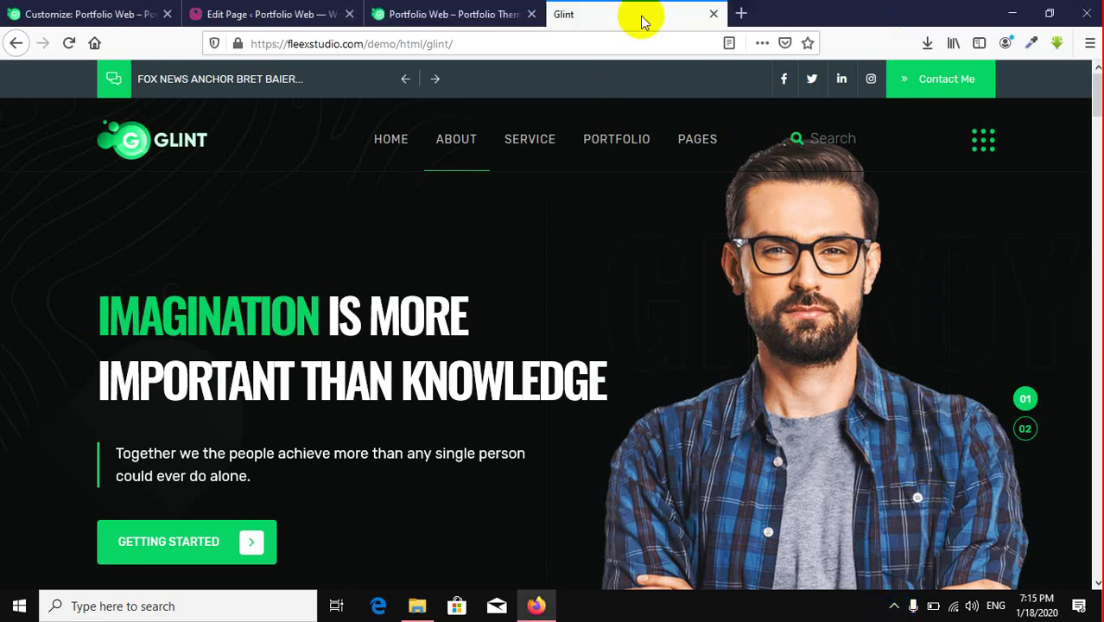
mouse_move(660, 9)
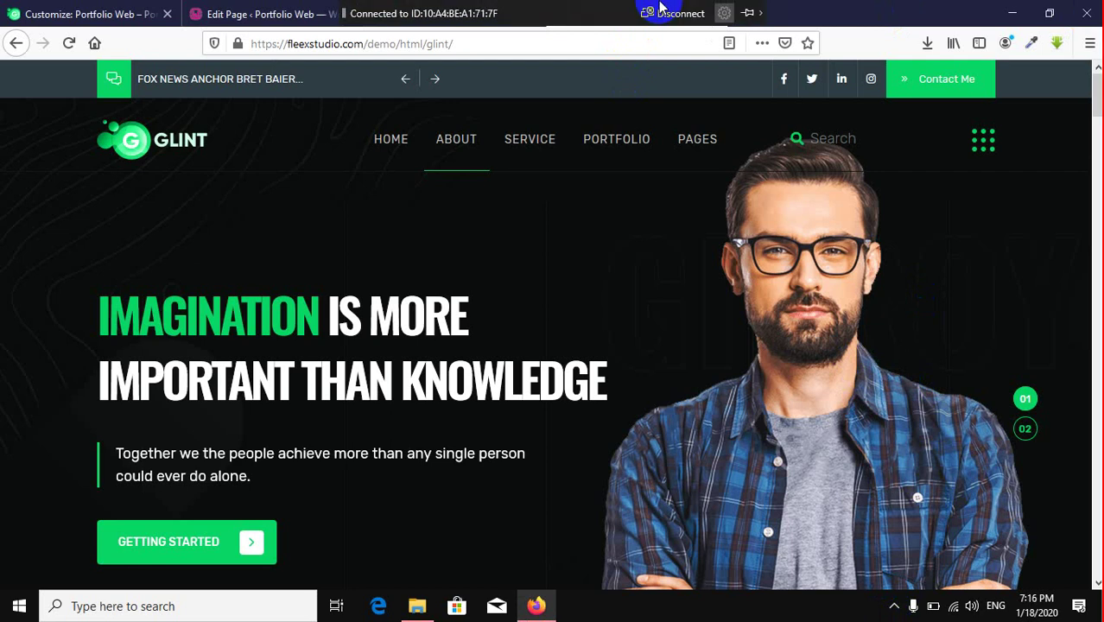
click(896, 607)
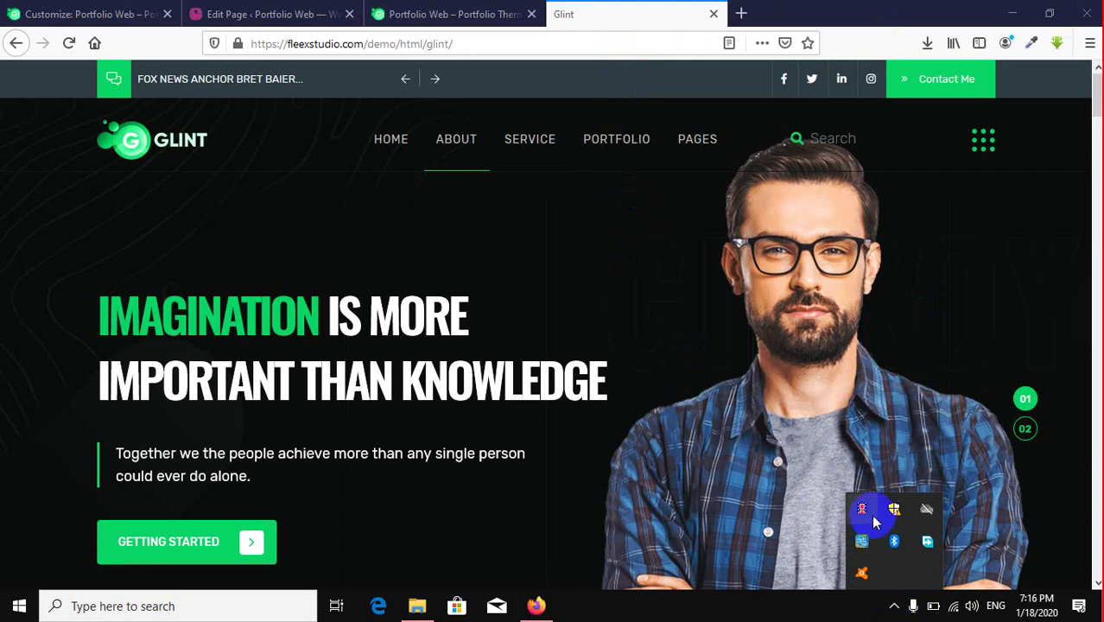